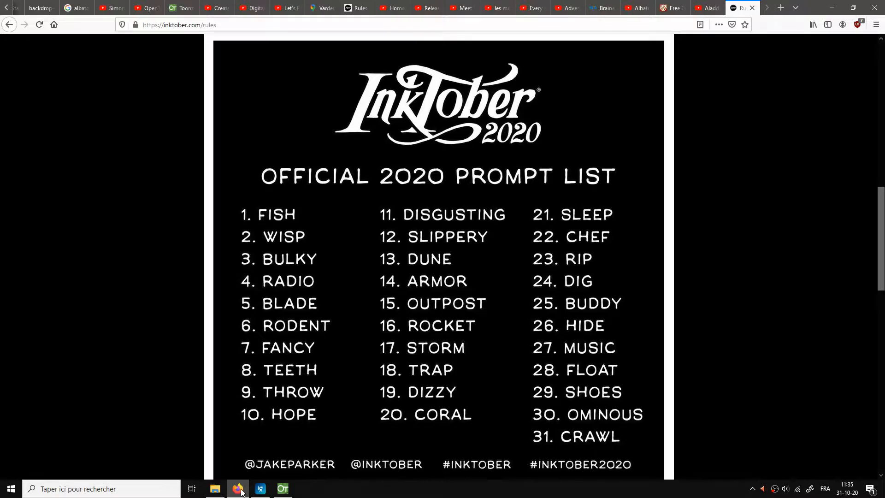
Step: Look at the skeleton mouse reference picture, switch to OpenToonz, and create a 1920 x 1080 px Toonz Raster level named C
{"action": "left_click", "coordinate": [261, 488]}
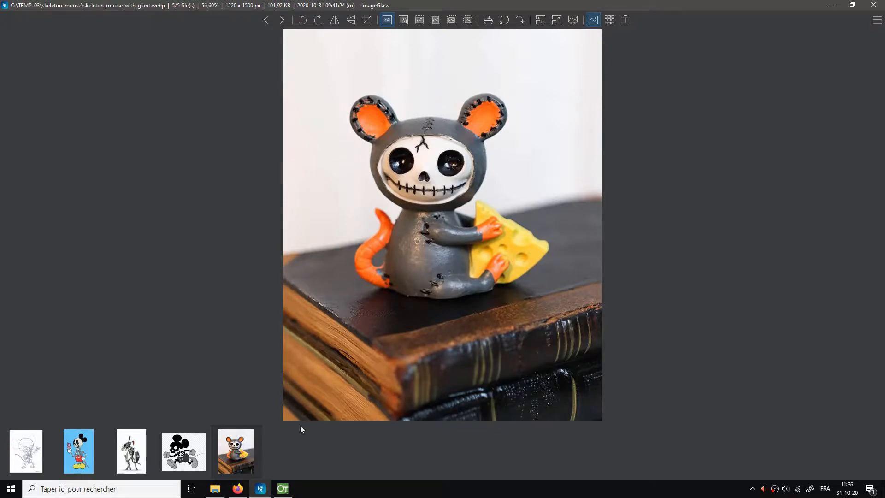
{"action": "left_click", "coordinate": [284, 491]}
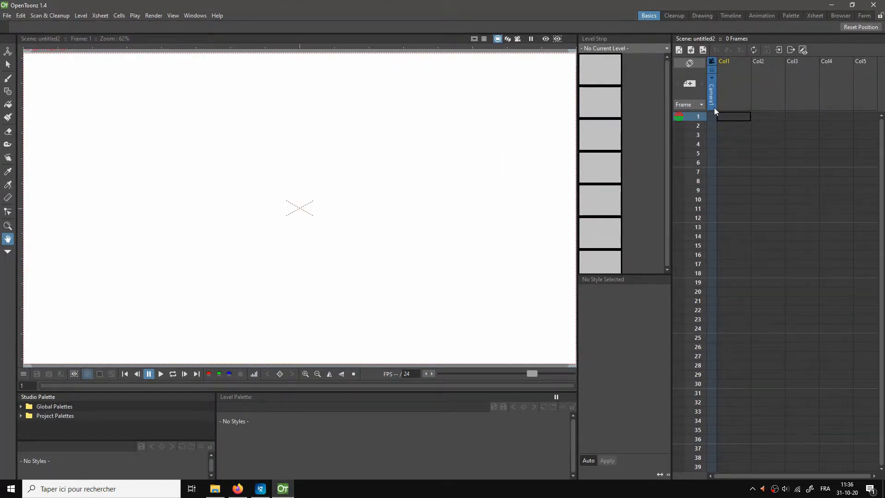
{"action": "left_click", "coordinate": [691, 52]}
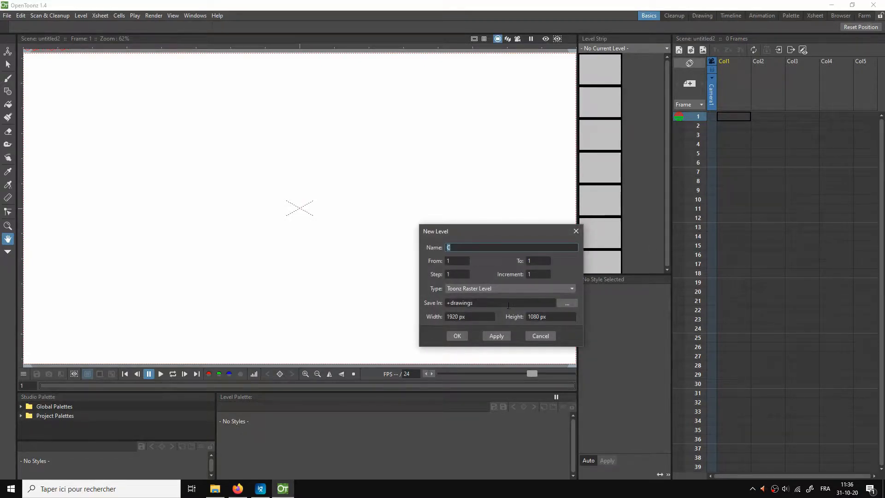
{"action": "left_click", "coordinate": [463, 333]}
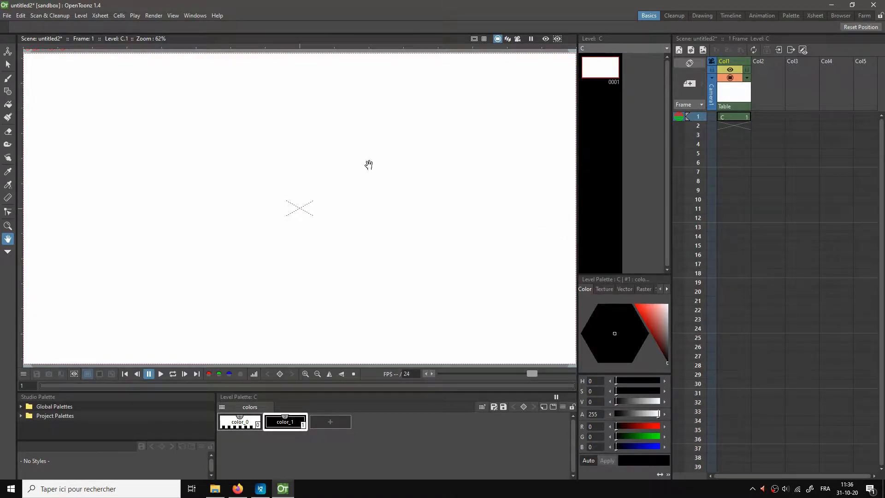
Step: Ready the brush for sketching and set color_1 to a medium gray with RGB 145, 139, 139
{"action": "key", "text": "b"}
{"action": "mouse_move", "coordinate": [264, 164]}
{"action": "left_mouse_down"}
{"action": "mouse_move", "coordinate": [312, 155]}
{"action": "mouse_move", "coordinate": [283, 154]}
{"action": "left_mouse_up"}
{"action": "key", "text": "ctrl+z"}
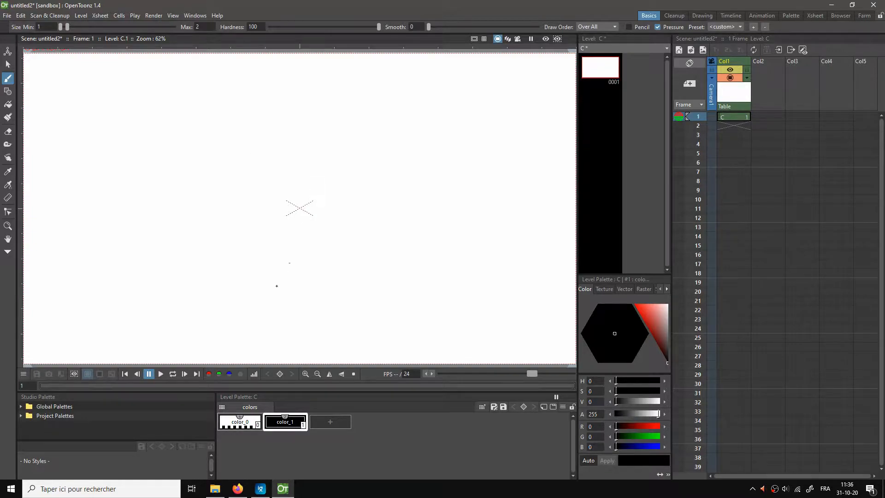
{"action": "left_click_drag", "start_coordinate": [662, 343], "coordinate": [667, 329]}
Step: Check the mouse figurine picture in ImageGlass, return to OpenToonz, and sketch a rough round head just above the canvas centre
{"action": "left_click", "coordinate": [261, 488]}
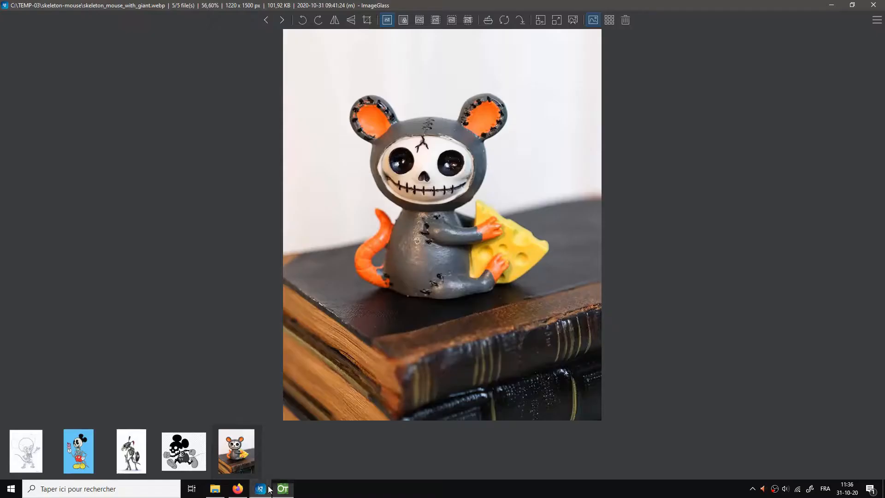
{"action": "left_click", "coordinate": [283, 488]}
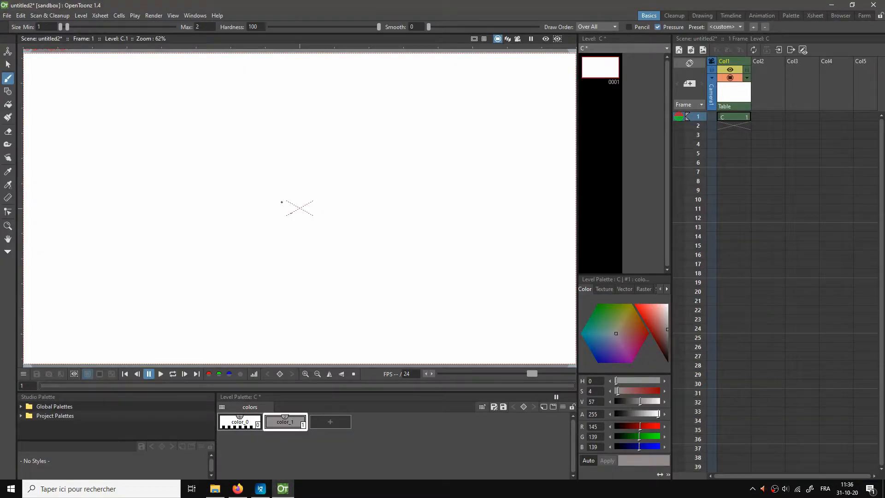
{"action": "mouse_move", "coordinate": [305, 183]}
{"action": "left_mouse_down"}
{"action": "mouse_move", "coordinate": [375, 134]}
{"action": "mouse_move", "coordinate": [299, 138]}
{"action": "mouse_move", "coordinate": [329, 196]}
{"action": "mouse_move", "coordinate": [383, 154]}
{"action": "mouse_move", "coordinate": [300, 147]}
{"action": "mouse_move", "coordinate": [333, 121]}
{"action": "left_mouse_up"}
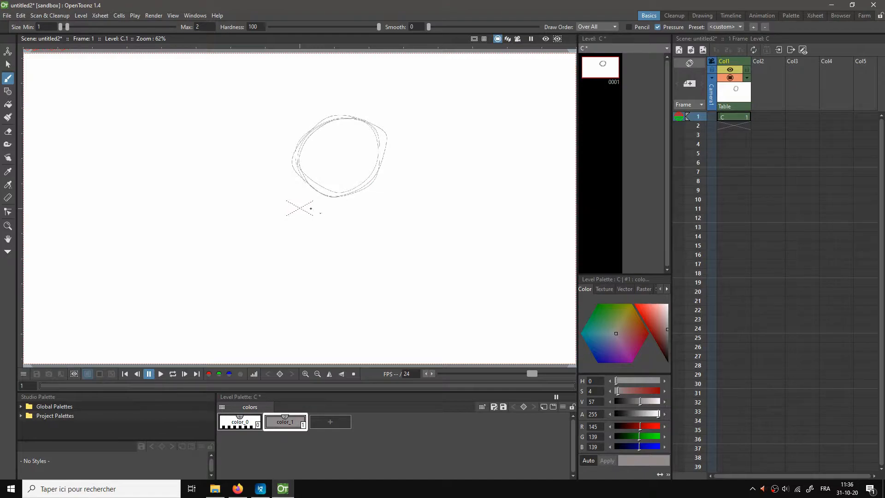
Step: Compare with the figurine picture and sketch the mouse's seated, rounded body beneath the head
{"action": "left_click", "coordinate": [260, 489]}
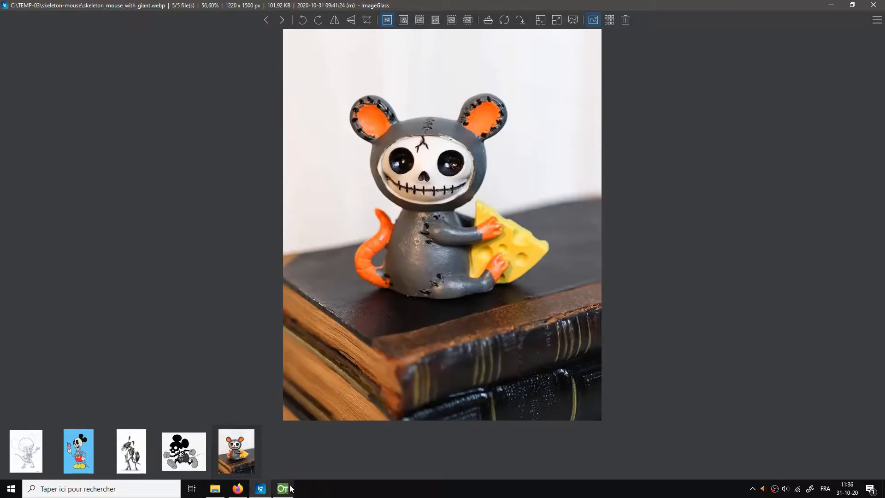
{"action": "left_click", "coordinate": [283, 489]}
{"action": "mouse_move", "coordinate": [311, 185]}
{"action": "left_mouse_down"}
{"action": "mouse_move", "coordinate": [268, 240]}
{"action": "mouse_move", "coordinate": [259, 277]}
{"action": "left_mouse_up"}
{"action": "mouse_move", "coordinate": [347, 203]}
{"action": "left_mouse_down"}
{"action": "mouse_move", "coordinate": [339, 264]}
{"action": "mouse_move", "coordinate": [257, 280]}
{"action": "left_mouse_up"}
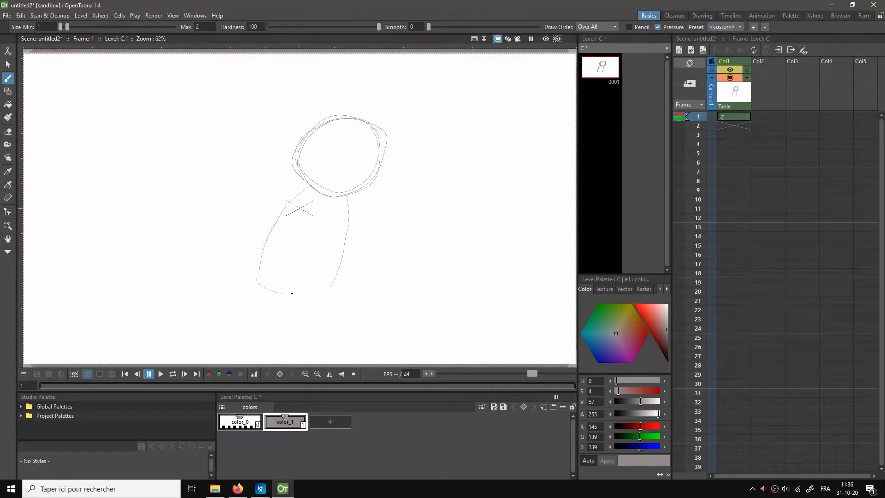
{"action": "mouse_move", "coordinate": [353, 233]}
{"action": "left_mouse_down"}
{"action": "mouse_move", "coordinate": [340, 292]}
{"action": "mouse_move", "coordinate": [308, 293]}
{"action": "mouse_move", "coordinate": [249, 274]}
{"action": "left_mouse_up"}
Step: Check the reference picture and sketch a long curved tail rising behind the lower back of the body
{"action": "left_click", "coordinate": [258, 495]}
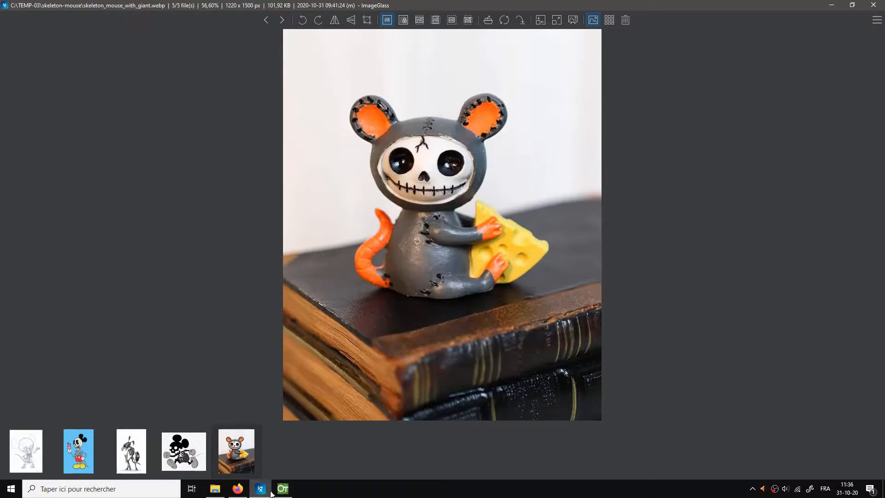
{"action": "left_click", "coordinate": [283, 489]}
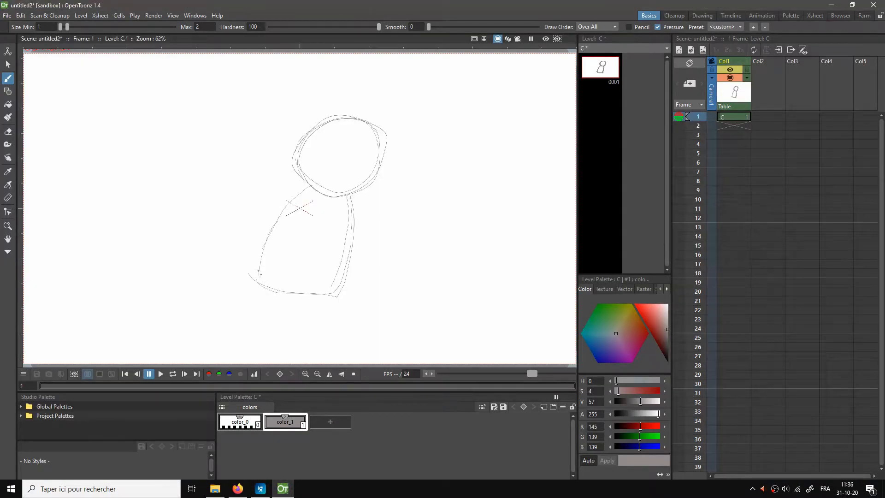
{"action": "mouse_move", "coordinate": [262, 269]}
{"action": "left_mouse_down"}
{"action": "mouse_move", "coordinate": [245, 249]}
{"action": "mouse_move", "coordinate": [254, 209]}
{"action": "mouse_move", "coordinate": [223, 189]}
{"action": "mouse_move", "coordinate": [247, 218]}
{"action": "mouse_move", "coordinate": [238, 247]}
{"action": "mouse_move", "coordinate": [246, 284]}
{"action": "mouse_move", "coordinate": [259, 288]}
{"action": "left_mouse_up"}
Step: Study the reference picture and sketch the oval face opening on the front side of the head
{"action": "left_click", "coordinate": [262, 489]}
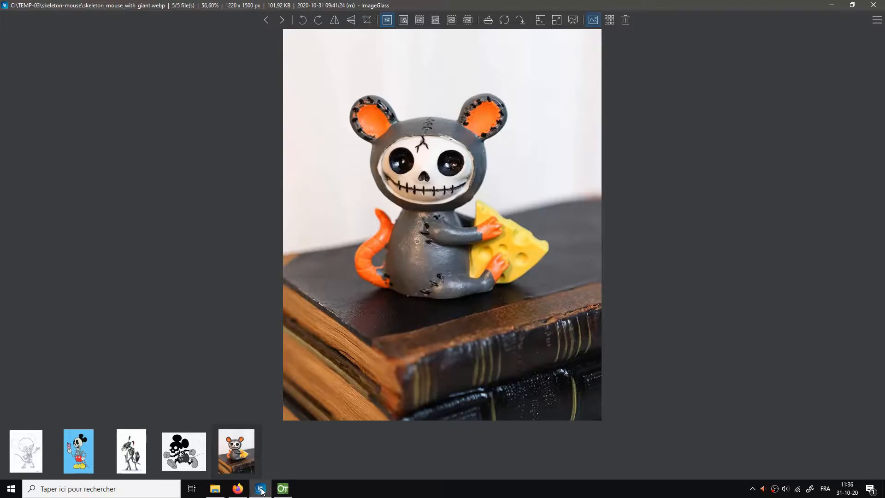
{"action": "left_click", "coordinate": [285, 490]}
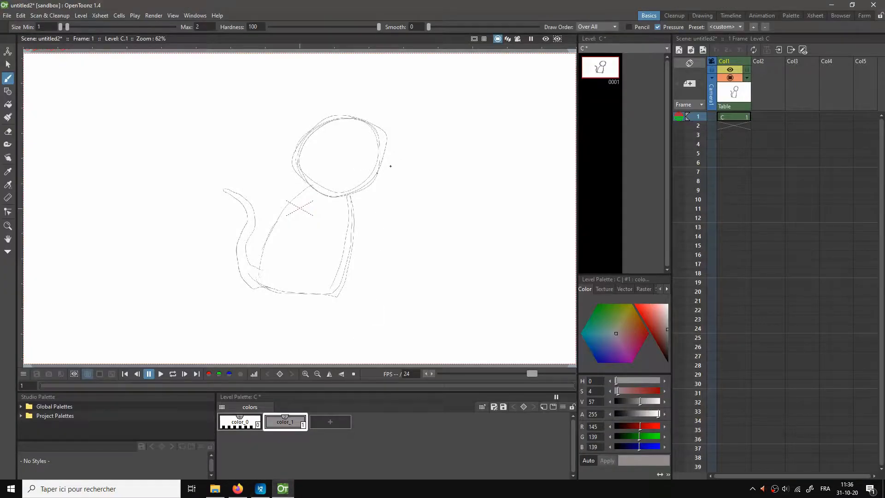
{"action": "left_click", "coordinate": [260, 488]}
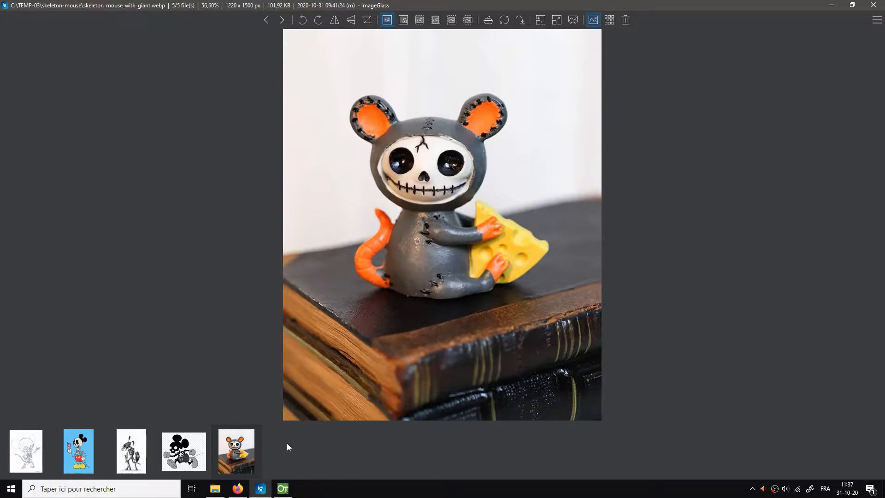
{"action": "left_click", "coordinate": [283, 489]}
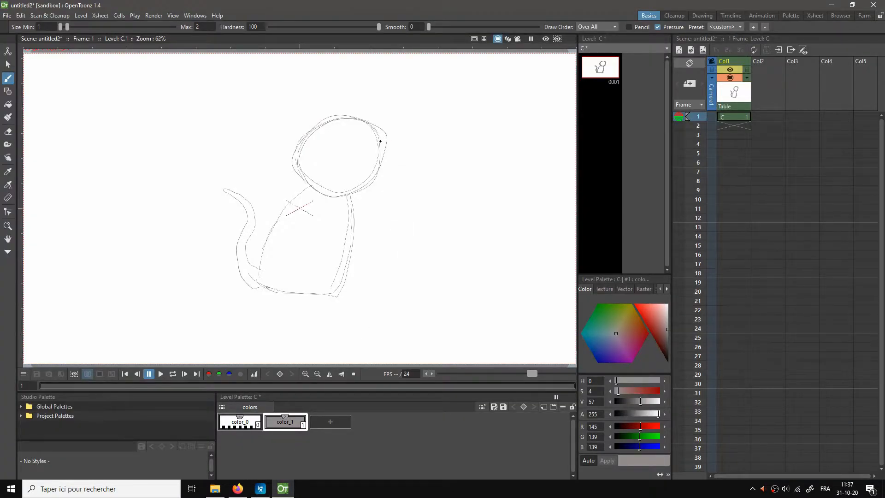
{"action": "mouse_move", "coordinate": [372, 138]}
{"action": "left_mouse_down"}
{"action": "mouse_move", "coordinate": [347, 175]}
{"action": "mouse_move", "coordinate": [360, 189]}
{"action": "mouse_move", "coordinate": [350, 184]}
{"action": "mouse_move", "coordinate": [354, 164]}
{"action": "mouse_move", "coordinate": [381, 138]}
{"action": "mouse_move", "coordinate": [359, 148]}
{"action": "mouse_move", "coordinate": [353, 187]}
{"action": "left_mouse_up"}
Step: Check the figurine's ears and sketch two upright, elongated ears on top of the head
{"action": "left_click", "coordinate": [261, 490]}
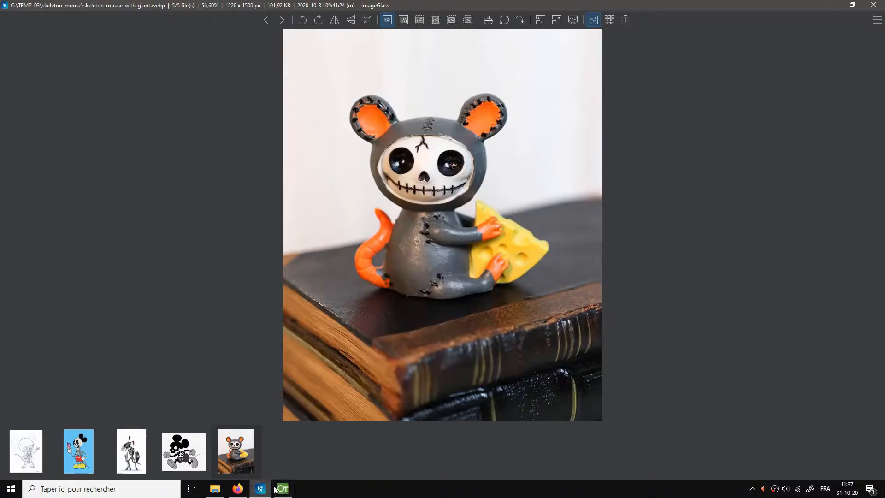
{"action": "left_click", "coordinate": [282, 489]}
{"action": "mouse_move", "coordinate": [345, 132]}
{"action": "left_mouse_down"}
{"action": "mouse_move", "coordinate": [331, 119]}
{"action": "mouse_move", "coordinate": [346, 90]}
{"action": "mouse_move", "coordinate": [355, 121]}
{"action": "mouse_move", "coordinate": [375, 103]}
{"action": "mouse_move", "coordinate": [382, 121]}
{"action": "mouse_move", "coordinate": [370, 128]}
{"action": "left_mouse_up"}
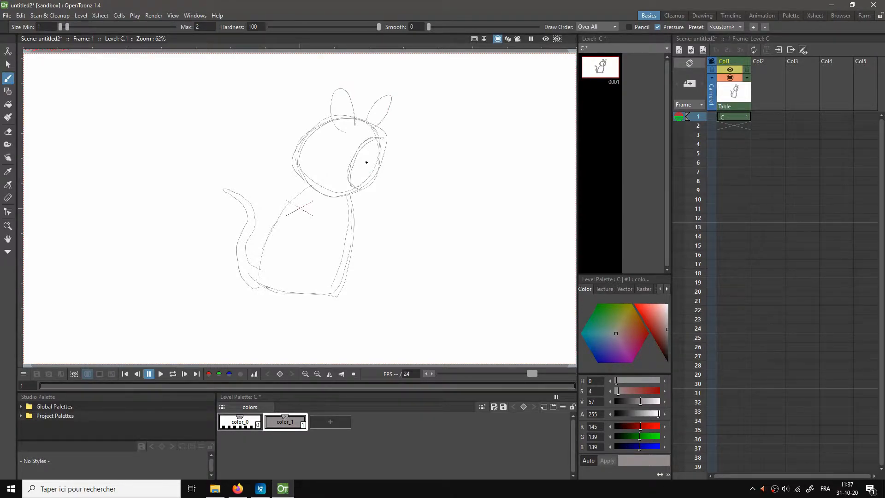
Step: Following the reference picture, sketch the near arm reaching forward from the chest, ending in a hand with fingers
{"action": "left_click", "coordinate": [260, 489]}
{"action": "left_click", "coordinate": [282, 489]}
{"action": "mouse_move", "coordinate": [330, 214]}
{"action": "left_mouse_down"}
{"action": "mouse_move", "coordinate": [365, 237]}
{"action": "mouse_move", "coordinate": [326, 235]}
{"action": "mouse_move", "coordinate": [353, 248]}
{"action": "mouse_move", "coordinate": [370, 250]}
{"action": "mouse_move", "coordinate": [400, 246]}
{"action": "left_mouse_up"}
{"action": "left_click", "coordinate": [261, 488]}
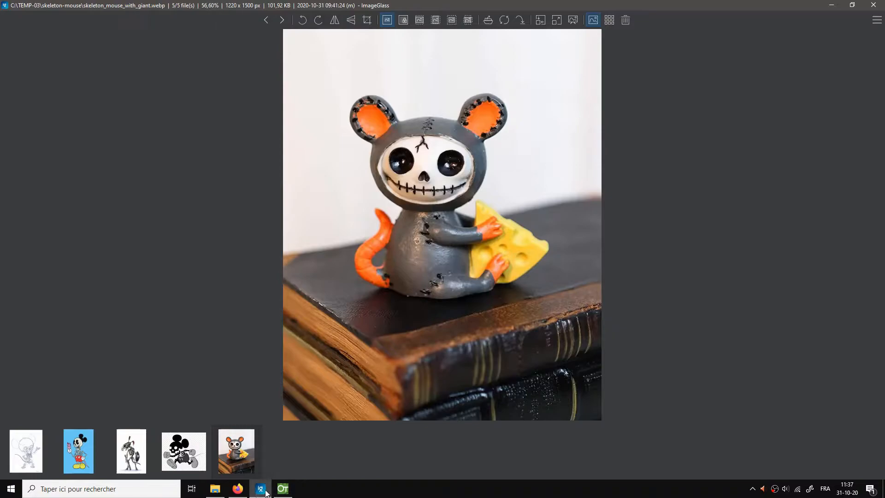
{"action": "left_click", "coordinate": [277, 489]}
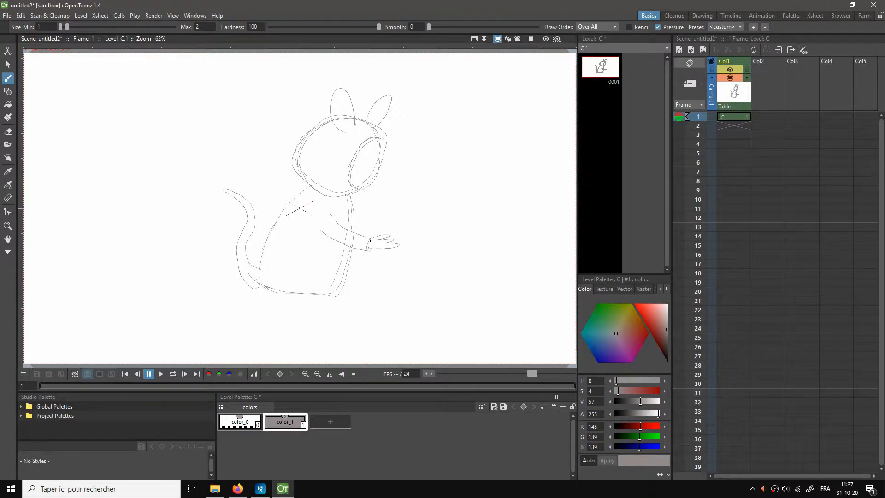
Step: Check the figurine's seated pose and sketch the near leg stretched forward along the bottom of the body
{"action": "left_click", "coordinate": [261, 489]}
{"action": "left_click", "coordinate": [280, 487]}
{"action": "left_click", "coordinate": [284, 487]}
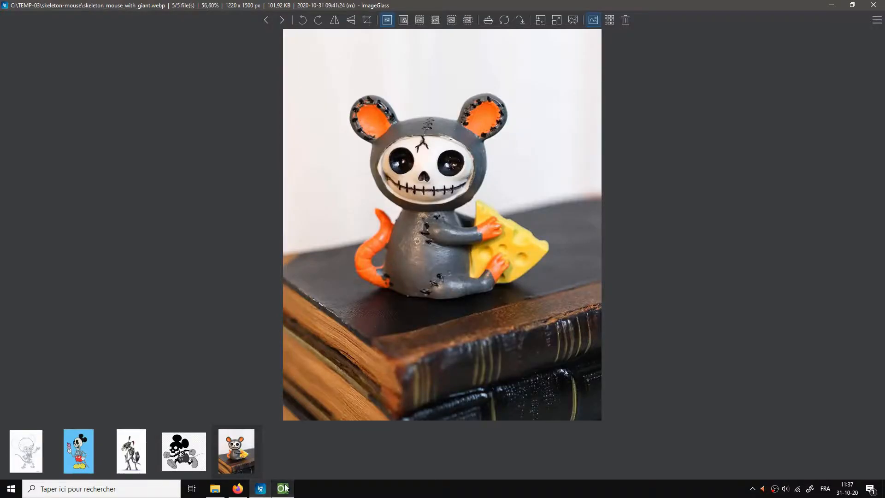
{"action": "left_click", "coordinate": [287, 487]}
{"action": "left_click_drag", "start_coordinate": [308, 279], "coordinate": [356, 284]}
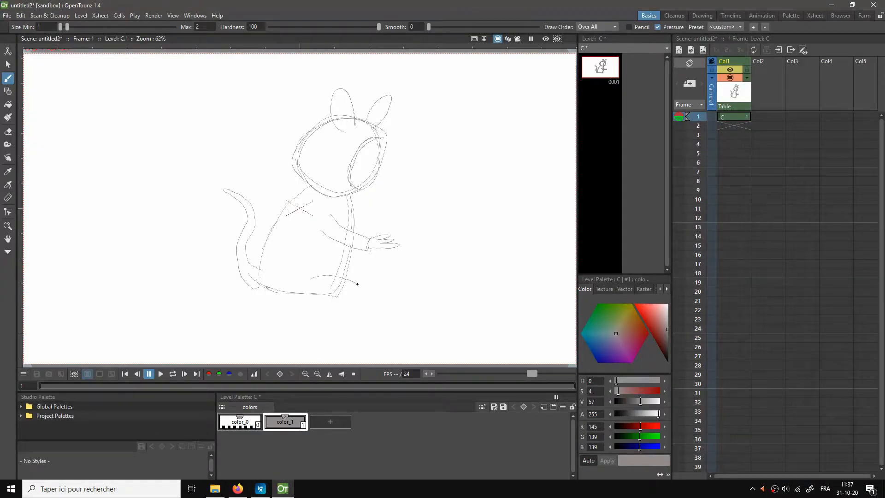
{"action": "left_click_drag", "start_coordinate": [305, 294], "coordinate": [368, 298]}
Step: Check the reference picture and sketch the foot with its toes at the end of the leg
{"action": "left_click", "coordinate": [262, 488]}
{"action": "left_click", "coordinate": [282, 487]}
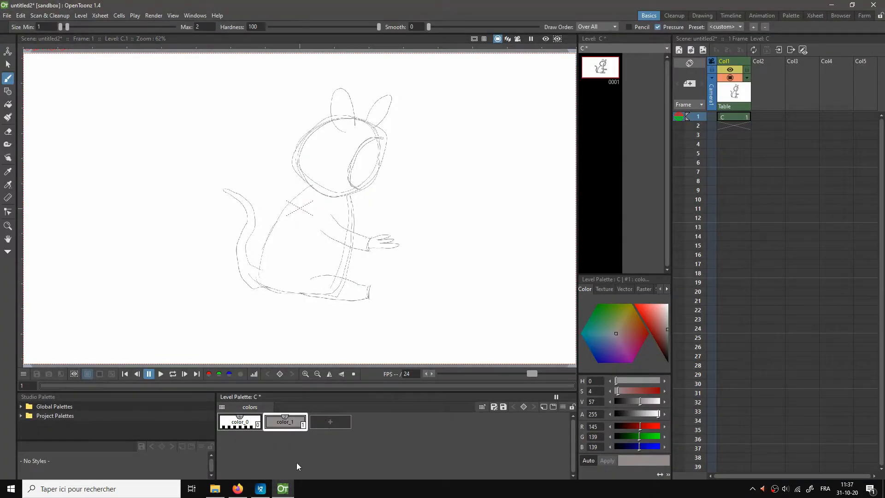
{"action": "left_click", "coordinate": [278, 488]}
{"action": "left_click", "coordinate": [279, 489]}
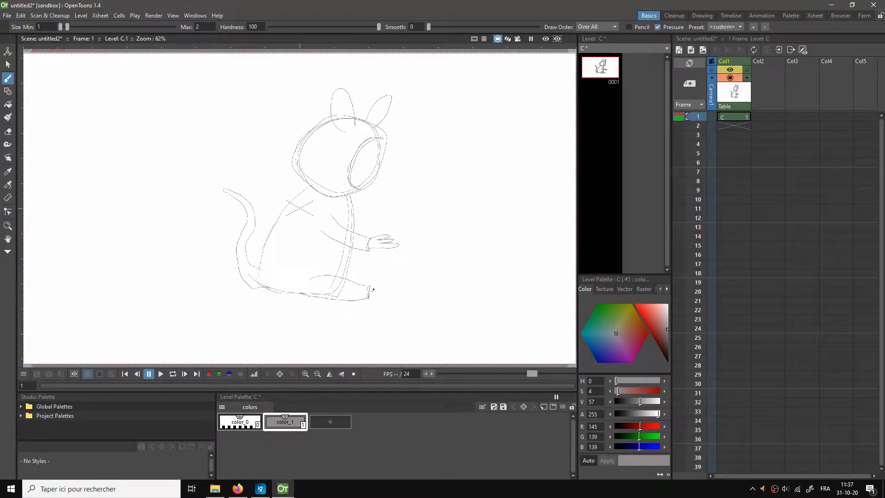
{"action": "mouse_move", "coordinate": [369, 289]}
{"action": "left_mouse_down"}
{"action": "mouse_move", "coordinate": [407, 268]}
{"action": "mouse_move", "coordinate": [390, 282]}
{"action": "mouse_move", "coordinate": [411, 278]}
{"action": "mouse_move", "coordinate": [374, 295]}
{"action": "left_mouse_up"}
Step: Sketch a thick cheese wedge behind the hand and foot, pointing away from the mouse's body
{"action": "left_click_drag", "start_coordinate": [371, 197], "coordinate": [440, 246]}
{"action": "left_click_drag", "start_coordinate": [412, 278], "coordinate": [440, 246]}
{"action": "mouse_move", "coordinate": [386, 187]}
{"action": "left_mouse_down"}
{"action": "mouse_move", "coordinate": [447, 227]}
{"action": "mouse_move", "coordinate": [442, 244]}
{"action": "left_mouse_up"}
Step: Check the figurine's face and sketch a dark round eye and a small nose inside the face oval
{"action": "left_click", "coordinate": [260, 488]}
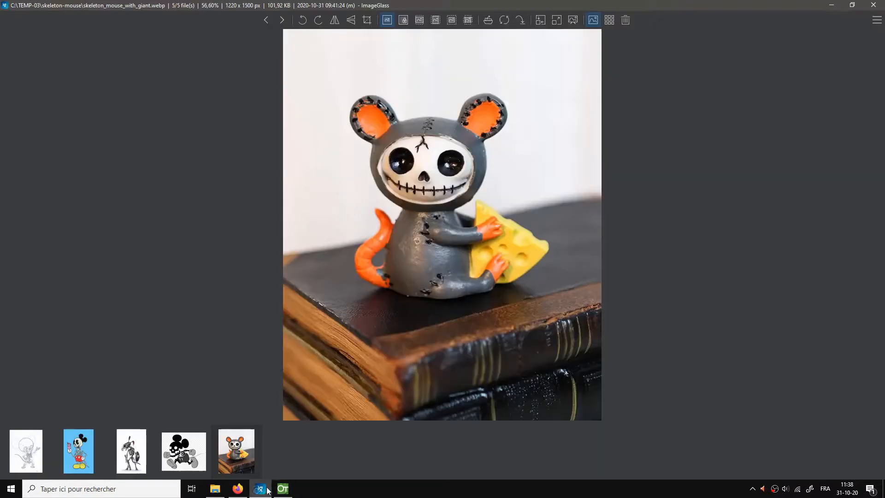
{"action": "left_click", "coordinate": [283, 487]}
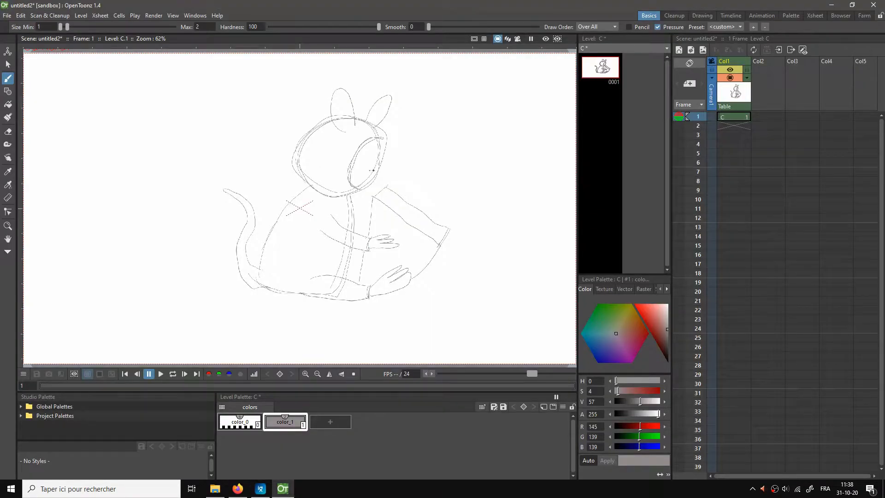
{"action": "mouse_move", "coordinate": [371, 167]}
{"action": "left_mouse_down"}
{"action": "mouse_move", "coordinate": [374, 153]}
{"action": "mouse_move", "coordinate": [371, 159]}
{"action": "left_mouse_up"}
Step: Using the reference picture, add the far eye, a smiling mouth and stitch marks around the face oval
{"action": "left_click", "coordinate": [261, 489]}
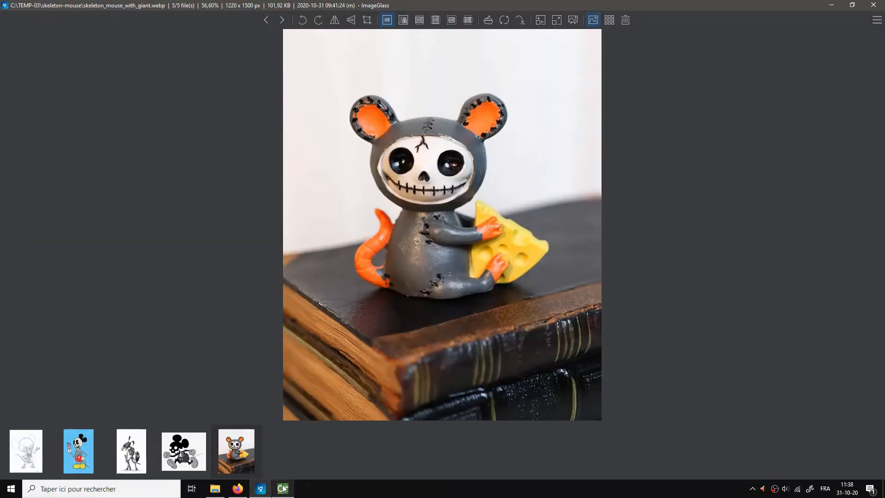
{"action": "left_click", "coordinate": [283, 488]}
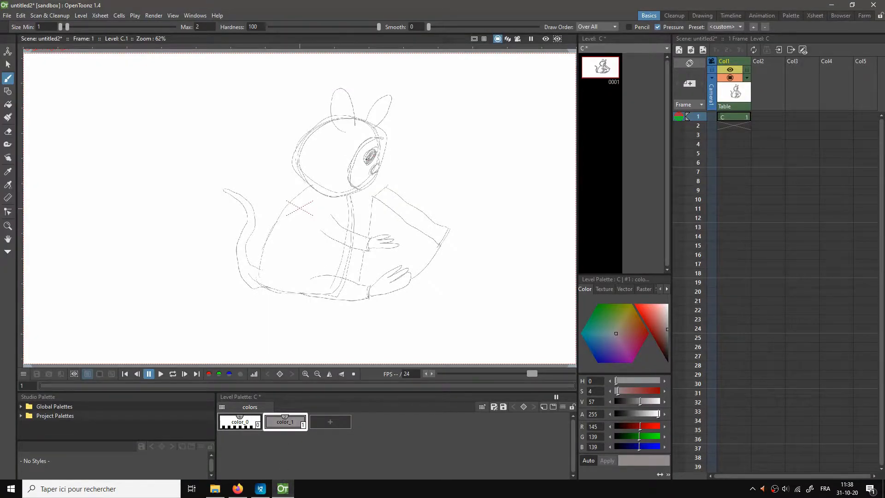
{"action": "left_click_drag", "start_coordinate": [381, 156], "coordinate": [381, 151]}
{"action": "mouse_move", "coordinate": [361, 181]}
{"action": "left_mouse_down"}
{"action": "mouse_move", "coordinate": [372, 184]}
{"action": "mouse_move", "coordinate": [355, 166]}
{"action": "mouse_move", "coordinate": [363, 147]}
{"action": "left_mouse_up"}
Step: Check the figurine's ears and sketch inner outlines inside both of the mouse's ears
{"action": "left_click", "coordinate": [261, 488]}
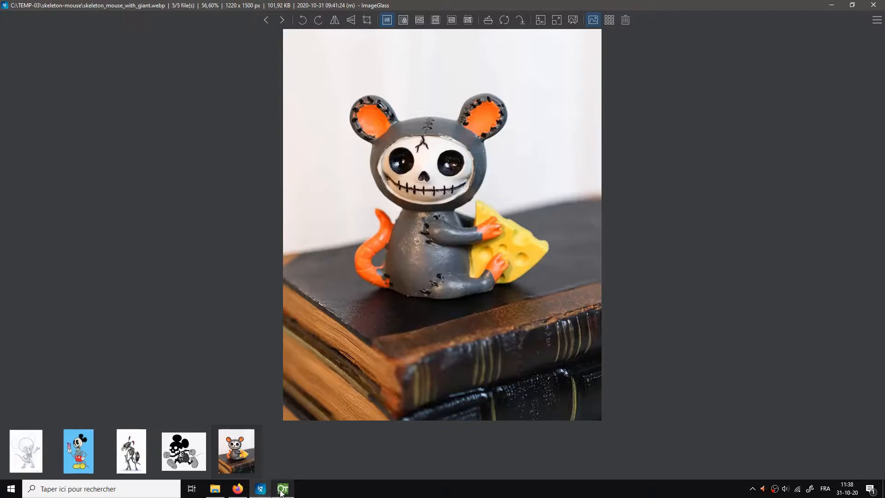
{"action": "left_click", "coordinate": [283, 490]}
{"action": "mouse_move", "coordinate": [349, 129]}
{"action": "left_mouse_down"}
{"action": "mouse_move", "coordinate": [342, 97]}
{"action": "mouse_move", "coordinate": [353, 121]}
{"action": "mouse_move", "coordinate": [388, 104]}
{"action": "mouse_move", "coordinate": [368, 124]}
{"action": "left_mouse_up"}
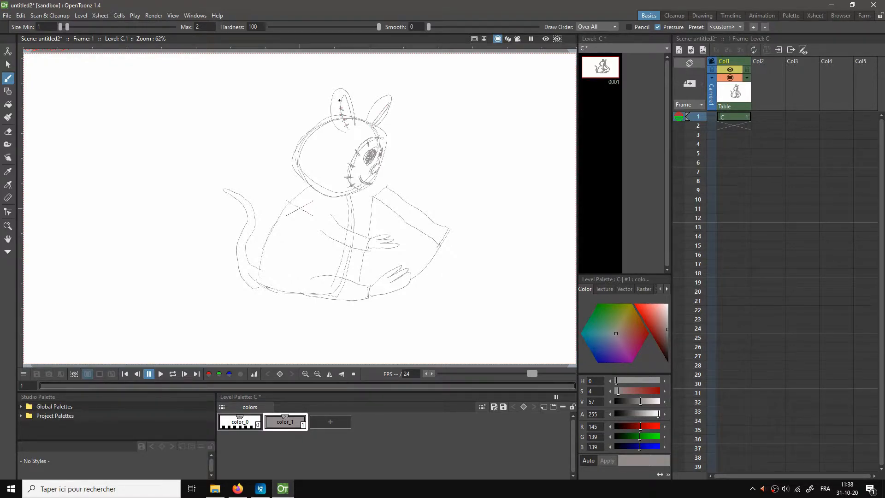
Step: Add stitch marks inside the near ear and short cross lines between the body and the cheese wedge
{"action": "left_click_drag", "start_coordinate": [344, 95], "coordinate": [347, 105]}
{"action": "mouse_move", "coordinate": [353, 204]}
{"action": "left_mouse_down"}
{"action": "mouse_move", "coordinate": [370, 210]}
{"action": "mouse_move", "coordinate": [367, 222]}
{"action": "left_mouse_up"}
{"action": "left_click_drag", "start_coordinate": [347, 272], "coordinate": [359, 275]}
Step: Try a wide, flat ellipse beneath the mouse as the top of a round platform
{"action": "left_click", "coordinate": [8, 91]}
{"action": "left_click", "coordinate": [375, 28]}
{"action": "left_click", "coordinate": [374, 49]}
{"action": "left_click_drag", "start_coordinate": [196, 280], "coordinate": [475, 317]}
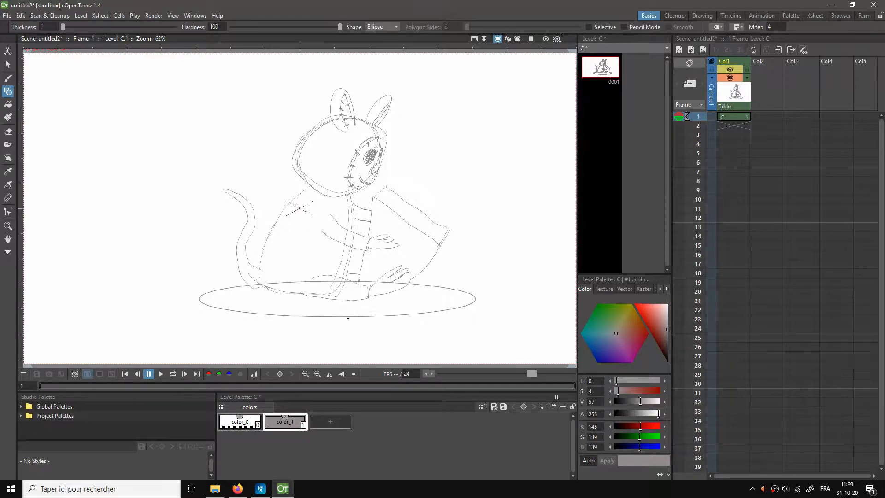
Step: Try short vertical side lines at both ends of the ellipse and a freehand lower edge for the platform
{"action": "left_click", "coordinate": [376, 27]}
{"action": "left_click", "coordinate": [372, 56]}
{"action": "left_click_drag", "start_coordinate": [477, 299], "coordinate": [476, 320]}
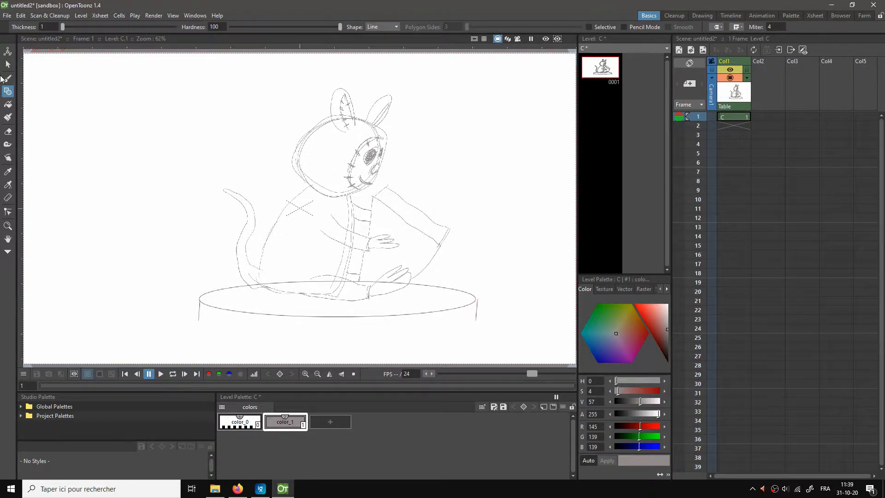
{"action": "left_click", "coordinate": [7, 80]}
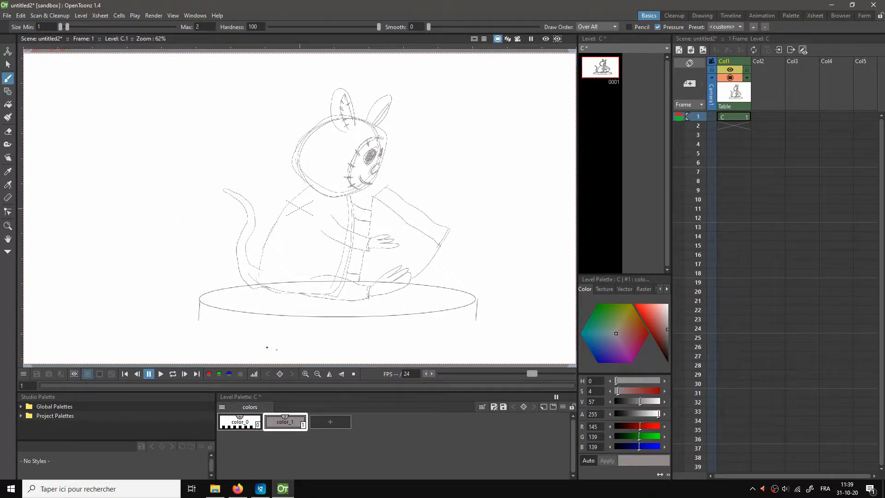
{"action": "left_click_drag", "start_coordinate": [199, 322], "coordinate": [221, 332]}
{"action": "left_click_drag", "start_coordinate": [333, 333], "coordinate": [465, 327]}
Step: Undo the platform strokes, side lines and ellipse beneath the mouse
{"action": "key", "text": "ctrl+z"}
{"action": "key", "text": "ctrl+z"}
{"action": "key", "text": "ctrl+z"}
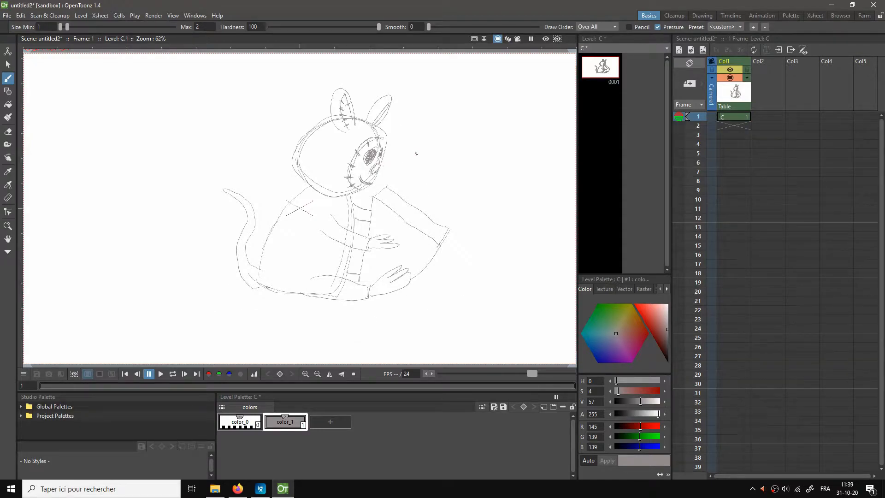
Step: Darken the sketch line style color_1 to a deep brown with R 73, G 47 and B 47
{"action": "left_click", "coordinate": [733, 125]}
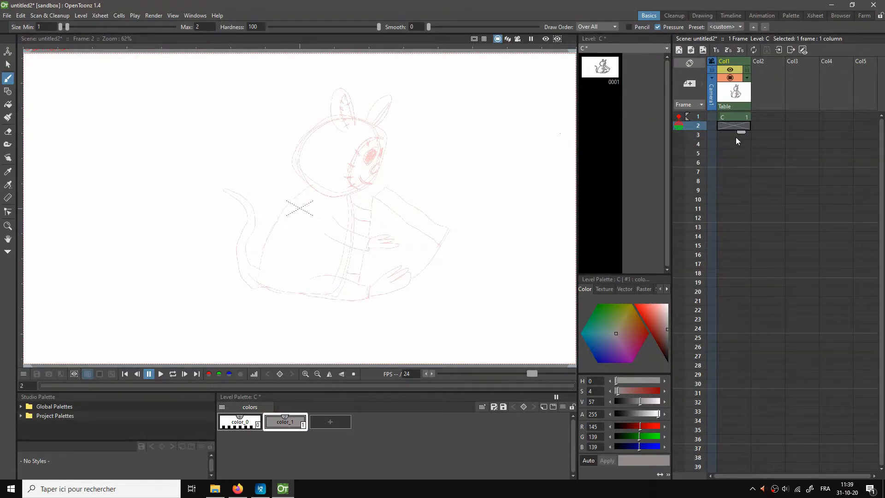
{"action": "left_click", "coordinate": [728, 118]}
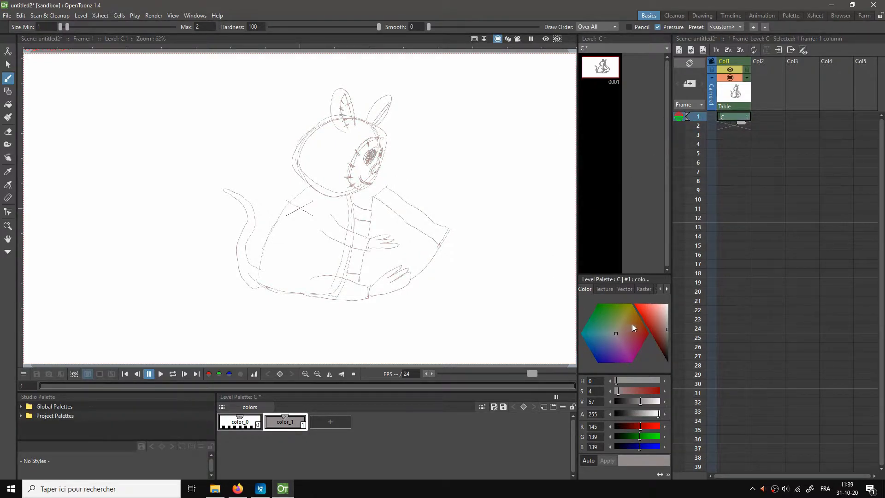
{"action": "left_click_drag", "start_coordinate": [668, 329], "coordinate": [665, 346]}
{"action": "left_click", "coordinate": [731, 125]}
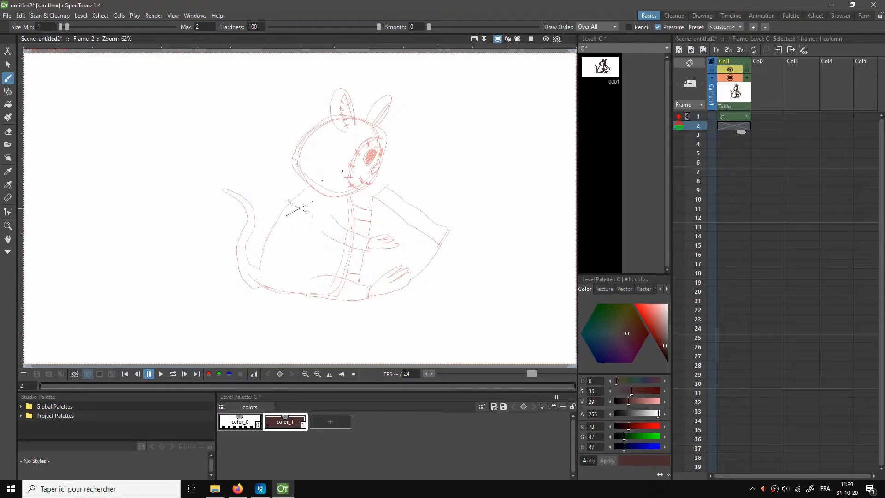
{"action": "left_click", "coordinate": [728, 117]}
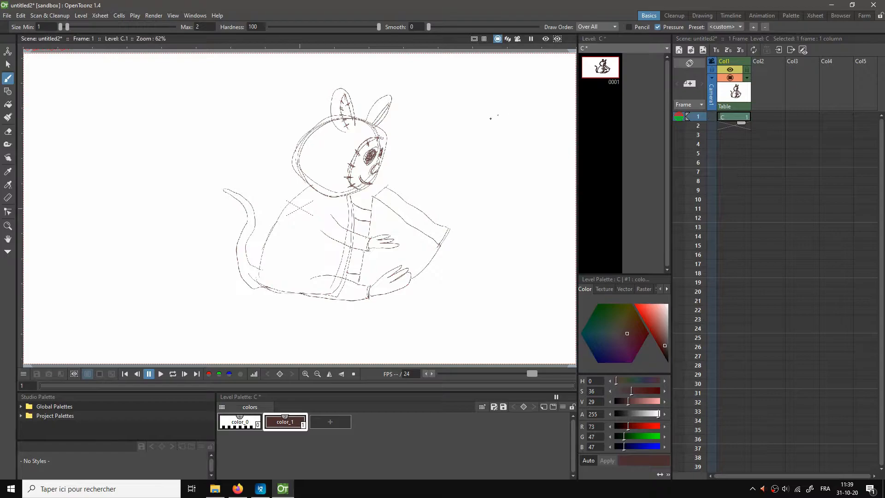
Step: Copy the whole mouse drawing from frame 1 and paste it as a new drawing in frame 2
{"action": "key", "text": "s"}
{"action": "mouse_move", "coordinate": [193, 68]}
{"action": "left_mouse_down"}
{"action": "mouse_move", "coordinate": [343, 293]}
{"action": "mouse_move", "coordinate": [482, 326]}
{"action": "left_mouse_up"}
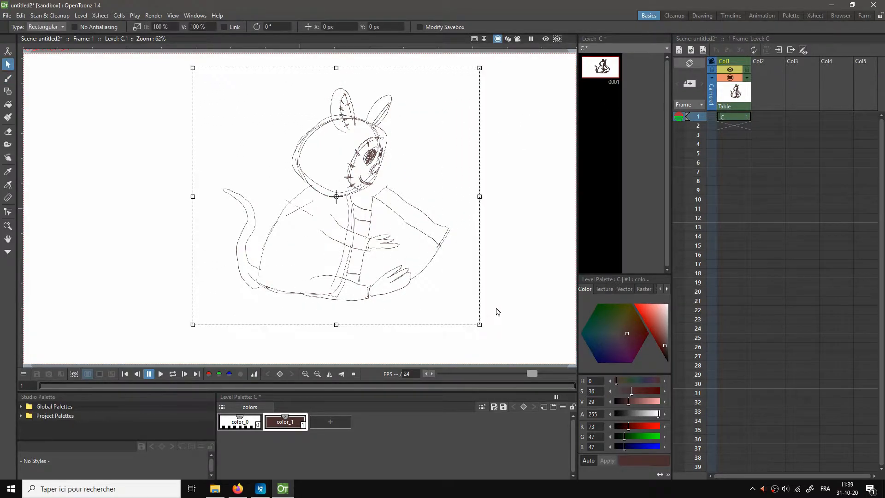
{"action": "left_click", "coordinate": [731, 126]}
{"action": "key", "text": "ctrl+v"}
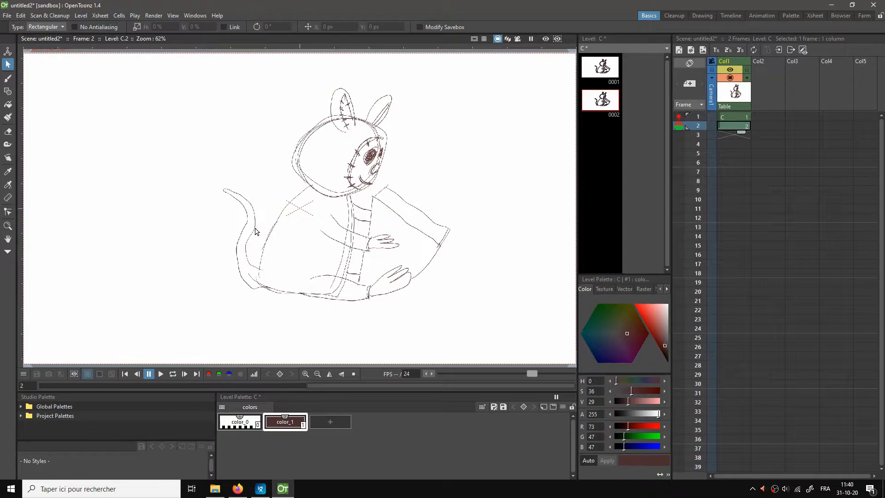
Step: Duplicate the mouse drawing into each of frames 3 through 10 of the same column
{"action": "left_click", "coordinate": [726, 136]}
{"action": "key", "text": "d"}
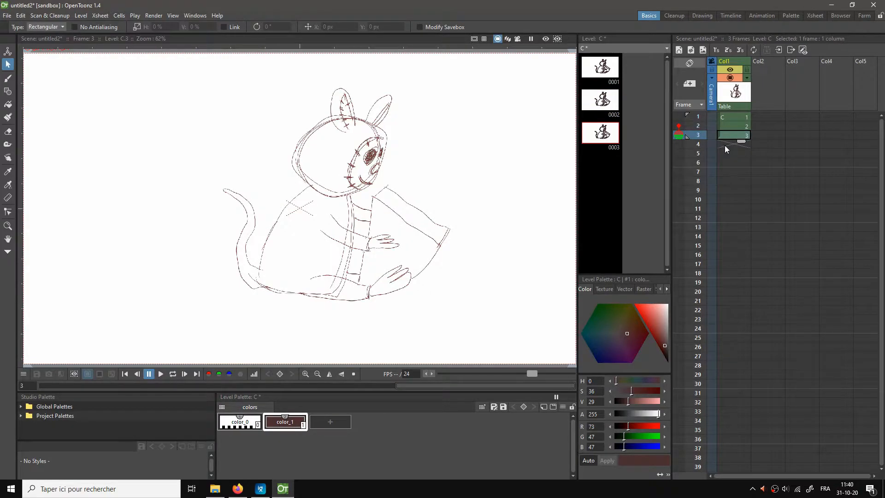
{"action": "left_click", "coordinate": [726, 144]}
{"action": "key", "text": "d"}
{"action": "left_click", "coordinate": [725, 153]}
{"action": "key", "text": "d"}
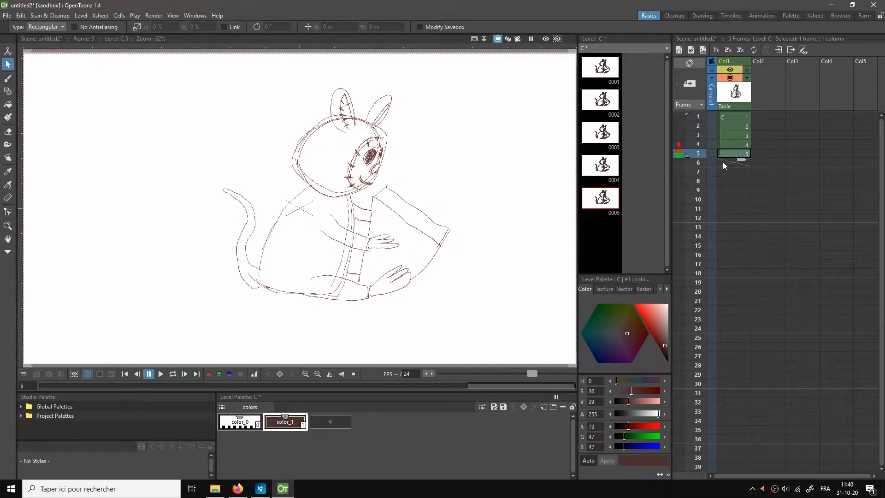
{"action": "left_click", "coordinate": [725, 162]}
{"action": "key", "text": "d"}
{"action": "left_click", "coordinate": [726, 171]}
{"action": "key", "text": "d"}
{"action": "left_click", "coordinate": [723, 181]}
{"action": "key", "text": "d"}
{"action": "left_click", "coordinate": [725, 190]}
{"action": "key", "text": "d"}
{"action": "left_click", "coordinate": [723, 199]}
{"action": "key", "text": "d"}
Step: Erase the mouse's tail from the drawings in frames 2 through 5 with the eraser at size 35
{"action": "left_click", "coordinate": [730, 126]}
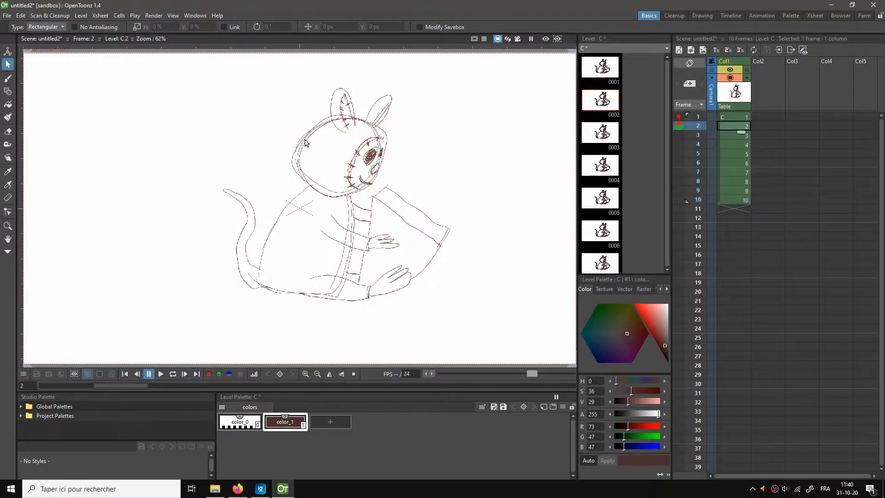
{"action": "key", "text": "e"}
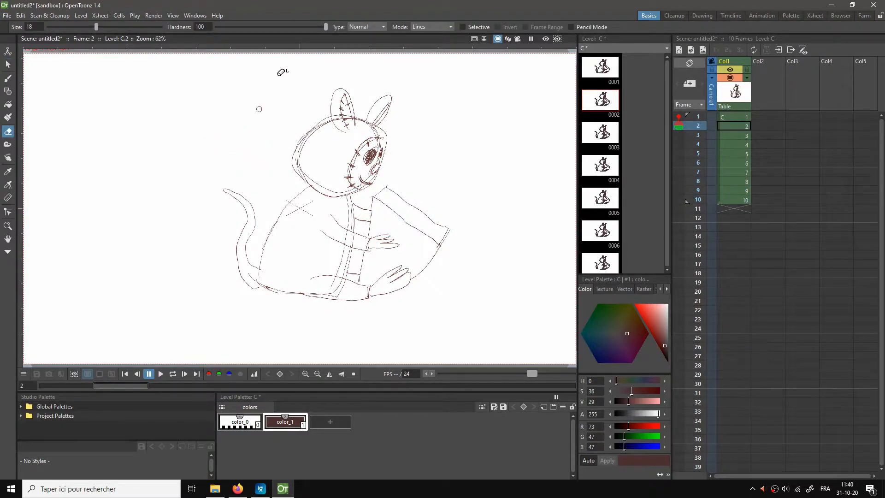
{"action": "mouse_move", "coordinate": [211, 141]}
{"action": "left_mouse_down"}
{"action": "mouse_move", "coordinate": [223, 202]}
{"action": "mouse_move", "coordinate": [228, 181]}
{"action": "mouse_move", "coordinate": [234, 213]}
{"action": "mouse_move", "coordinate": [248, 191]}
{"action": "mouse_move", "coordinate": [241, 210]}
{"action": "mouse_move", "coordinate": [255, 217]}
{"action": "mouse_move", "coordinate": [240, 254]}
{"action": "mouse_move", "coordinate": [241, 235]}
{"action": "mouse_move", "coordinate": [241, 270]}
{"action": "mouse_move", "coordinate": [250, 267]}
{"action": "mouse_move", "coordinate": [267, 290]}
{"action": "left_mouse_up"}
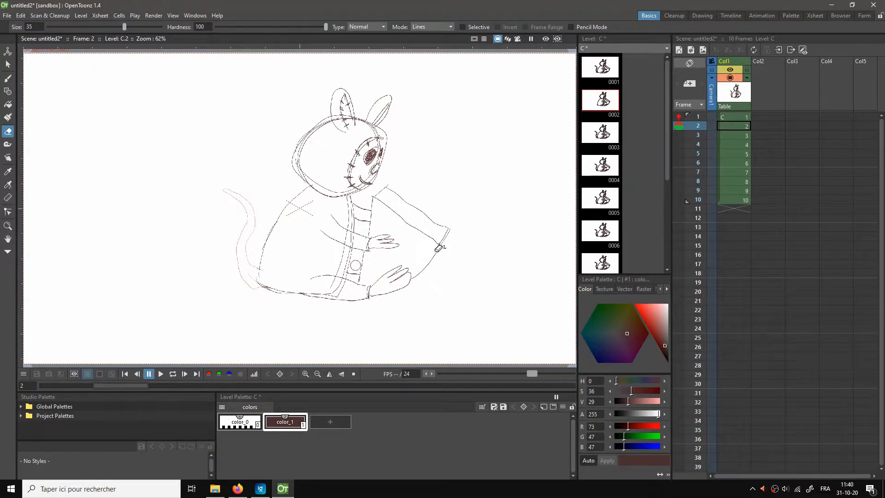
{"action": "left_click", "coordinate": [726, 139]}
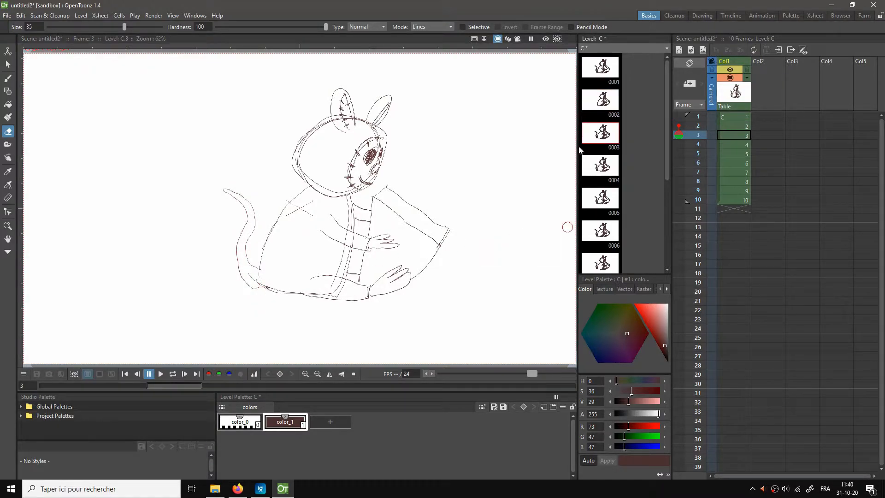
{"action": "mouse_move", "coordinate": [233, 194]}
{"action": "left_mouse_down"}
{"action": "mouse_move", "coordinate": [243, 220]}
{"action": "mouse_move", "coordinate": [258, 209]}
{"action": "mouse_move", "coordinate": [256, 226]}
{"action": "mouse_move", "coordinate": [235, 255]}
{"action": "mouse_move", "coordinate": [250, 247]}
{"action": "mouse_move", "coordinate": [259, 292]}
{"action": "left_mouse_up"}
{"action": "left_click", "coordinate": [740, 145]}
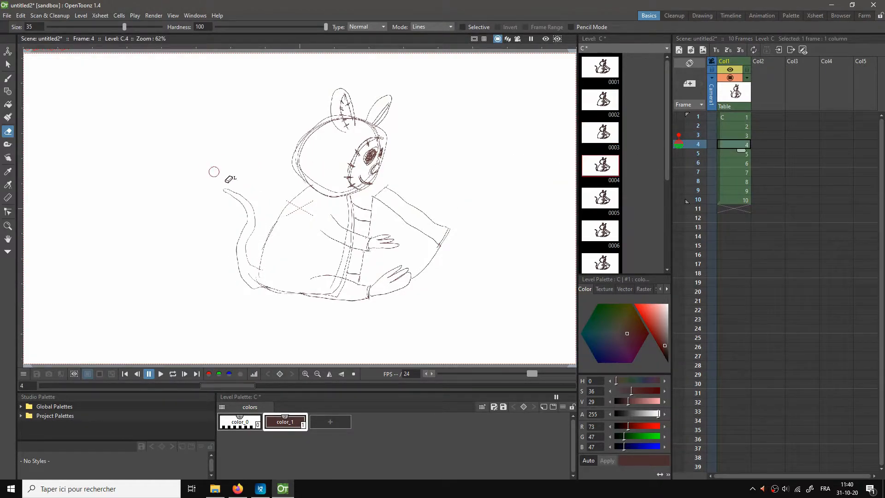
{"action": "mouse_move", "coordinate": [246, 204]}
{"action": "left_mouse_down"}
{"action": "mouse_move", "coordinate": [245, 226]}
{"action": "mouse_move", "coordinate": [259, 209]}
{"action": "mouse_move", "coordinate": [246, 213]}
{"action": "mouse_move", "coordinate": [240, 247]}
{"action": "mouse_move", "coordinate": [251, 235]}
{"action": "mouse_move", "coordinate": [238, 257]}
{"action": "mouse_move", "coordinate": [249, 282]}
{"action": "mouse_move", "coordinate": [254, 264]}
{"action": "mouse_move", "coordinate": [258, 291]}
{"action": "left_mouse_up"}
{"action": "left_click", "coordinate": [733, 155]}
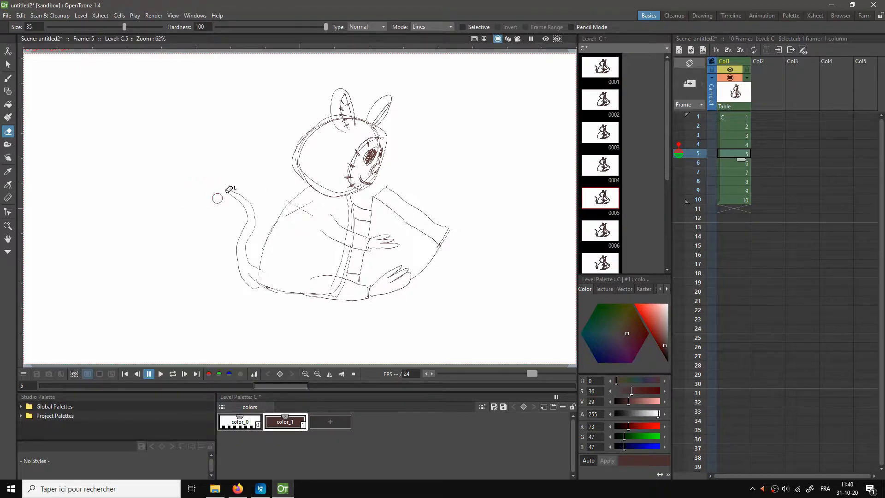
{"action": "mouse_move", "coordinate": [250, 211]}
{"action": "left_mouse_down"}
{"action": "mouse_move", "coordinate": [236, 244]}
{"action": "mouse_move", "coordinate": [254, 286]}
{"action": "left_mouse_up"}
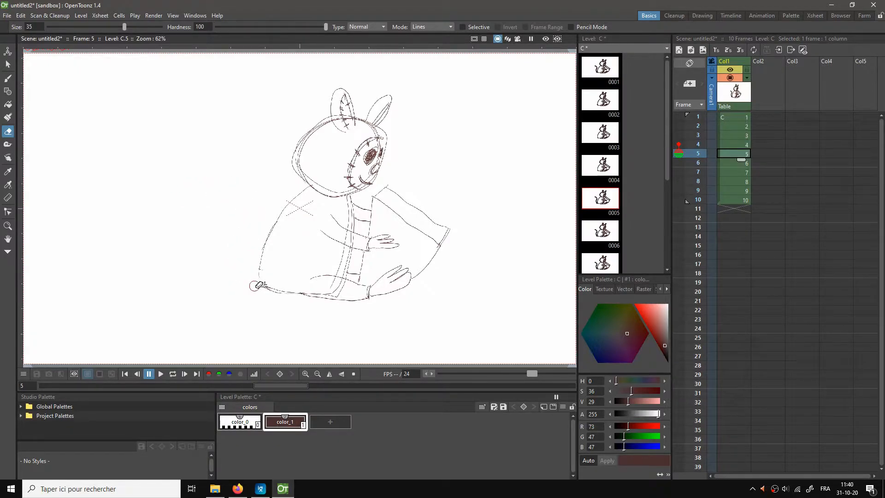
Step: Erase the mouse's tail from the drawings in frames 6 through 10, keeping the body outline
{"action": "left_click", "coordinate": [733, 164]}
{"action": "mouse_move", "coordinate": [244, 202]}
{"action": "left_mouse_down"}
{"action": "mouse_move", "coordinate": [237, 245]}
{"action": "mouse_move", "coordinate": [255, 231]}
{"action": "mouse_move", "coordinate": [236, 247]}
{"action": "mouse_move", "coordinate": [265, 298]}
{"action": "left_mouse_up"}
{"action": "left_click", "coordinate": [733, 173]}
{"action": "mouse_move", "coordinate": [224, 189]}
{"action": "left_mouse_down"}
{"action": "mouse_move", "coordinate": [252, 200]}
{"action": "mouse_move", "coordinate": [238, 225]}
{"action": "mouse_move", "coordinate": [245, 233]}
{"action": "mouse_move", "coordinate": [257, 224]}
{"action": "mouse_move", "coordinate": [232, 271]}
{"action": "mouse_move", "coordinate": [246, 282]}
{"action": "mouse_move", "coordinate": [256, 256]}
{"action": "mouse_move", "coordinate": [258, 279]}
{"action": "left_mouse_up"}
{"action": "left_click", "coordinate": [736, 181]}
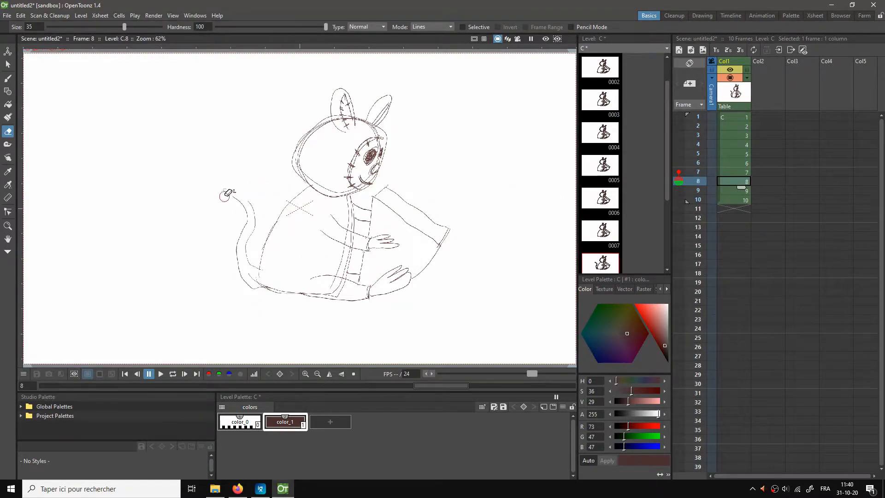
{"action": "mouse_move", "coordinate": [237, 202]}
{"action": "left_mouse_down"}
{"action": "mouse_move", "coordinate": [234, 261]}
{"action": "mouse_move", "coordinate": [237, 249]}
{"action": "mouse_move", "coordinate": [248, 254]}
{"action": "mouse_move", "coordinate": [258, 286]}
{"action": "left_mouse_up"}
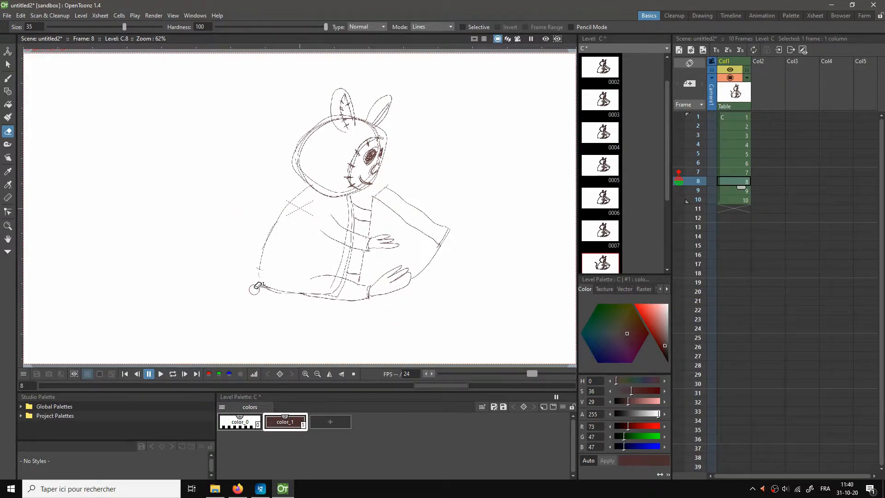
{"action": "left_click", "coordinate": [733, 191]}
{"action": "mouse_move", "coordinate": [223, 176]}
{"action": "left_mouse_down"}
{"action": "mouse_move", "coordinate": [228, 206]}
{"action": "mouse_move", "coordinate": [252, 193]}
{"action": "mouse_move", "coordinate": [238, 226]}
{"action": "mouse_move", "coordinate": [252, 211]}
{"action": "mouse_move", "coordinate": [247, 243]}
{"action": "mouse_move", "coordinate": [237, 240]}
{"action": "mouse_move", "coordinate": [245, 290]}
{"action": "mouse_move", "coordinate": [258, 259]}
{"action": "left_mouse_up"}
{"action": "left_click", "coordinate": [734, 200]}
{"action": "mouse_move", "coordinate": [240, 197]}
{"action": "left_mouse_down"}
{"action": "mouse_move", "coordinate": [221, 199]}
{"action": "mouse_move", "coordinate": [231, 187]}
{"action": "mouse_move", "coordinate": [248, 228]}
{"action": "mouse_move", "coordinate": [254, 217]}
{"action": "mouse_move", "coordinate": [240, 236]}
{"action": "mouse_move", "coordinate": [251, 276]}
{"action": "left_mouse_up"}
Step: Brush a new single-line S-curved tail in frames 2 and 3, shifting its pose from the preceding frame
{"action": "left_click", "coordinate": [697, 116]}
{"action": "left_click", "coordinate": [728, 118]}
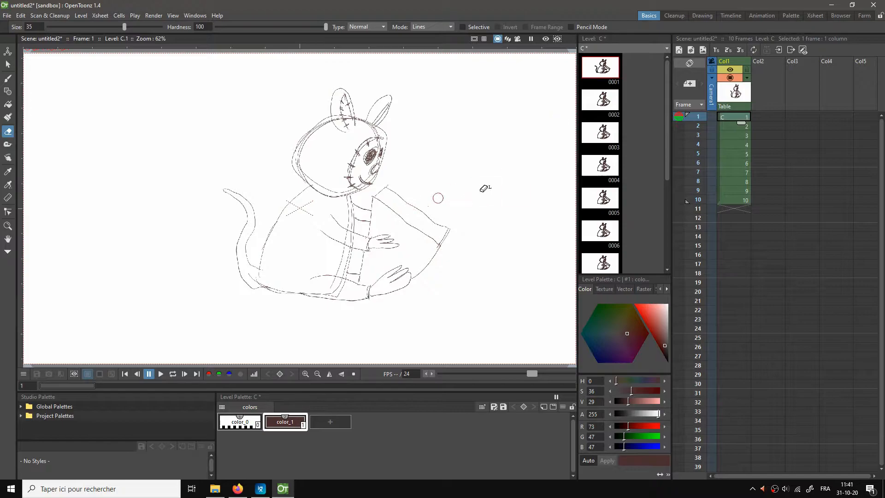
{"action": "key", "text": "b"}
{"action": "left_click", "coordinate": [733, 128]}
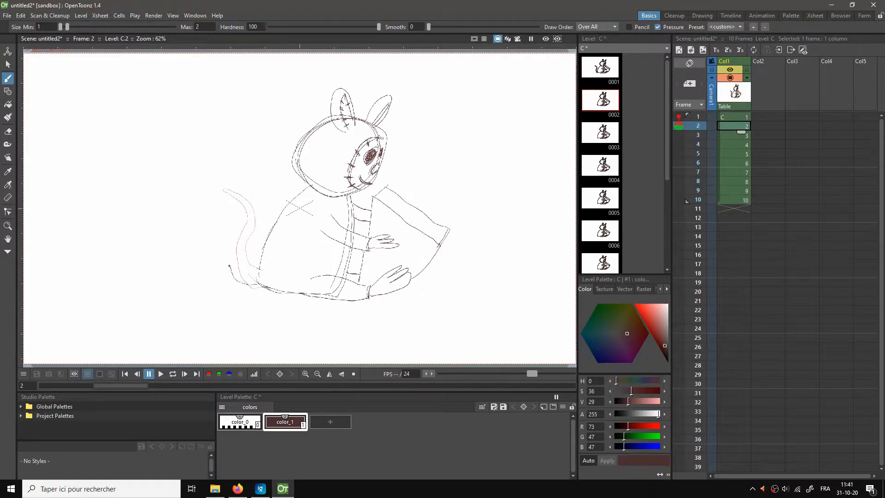
{"action": "left_click_drag", "start_coordinate": [249, 220], "coordinate": [255, 197]}
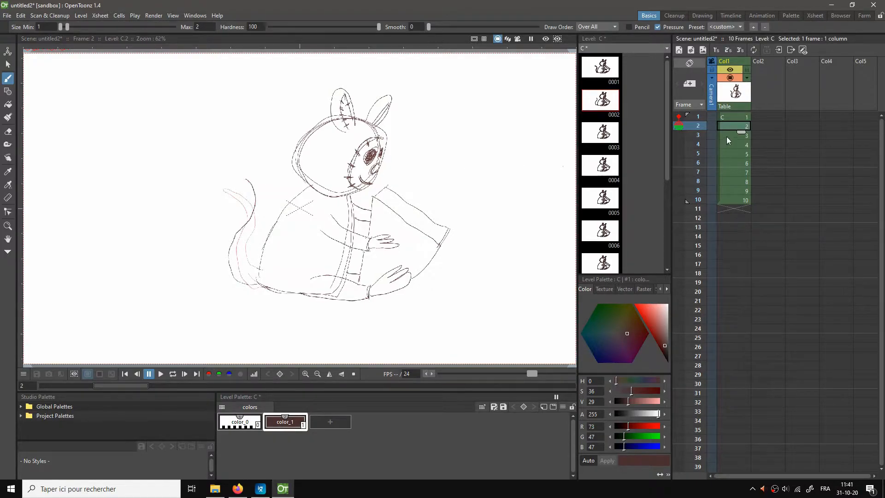
{"action": "key", "text": "."}
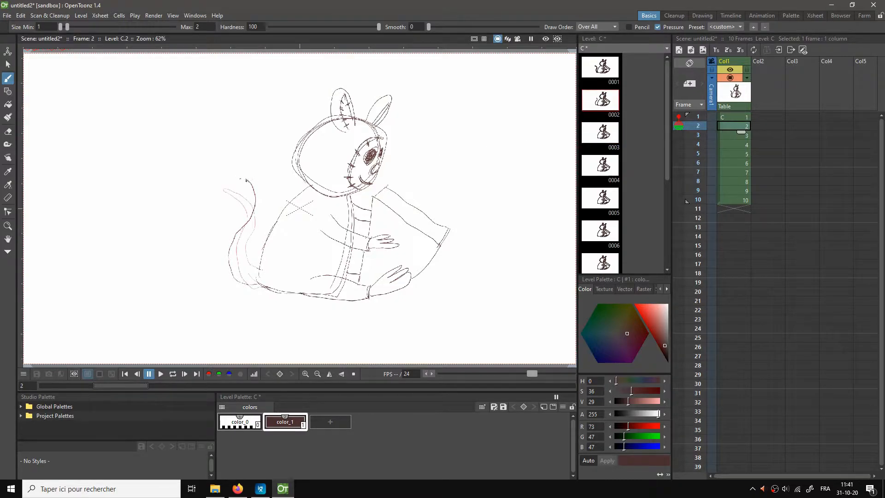
{"action": "key", "text": "."}
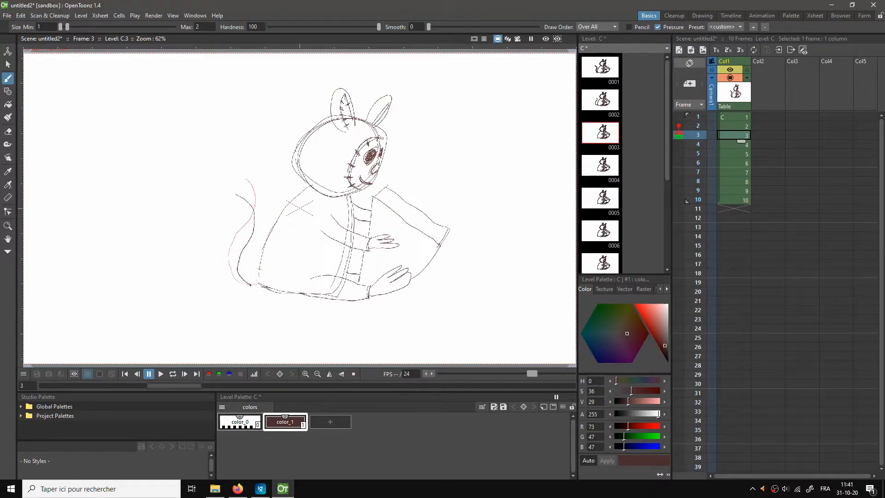
Step: Draw the tail in frames 4 and 5 as single curved lines, bringing its base progressively closer to the body
{"action": "key", "text": "."}
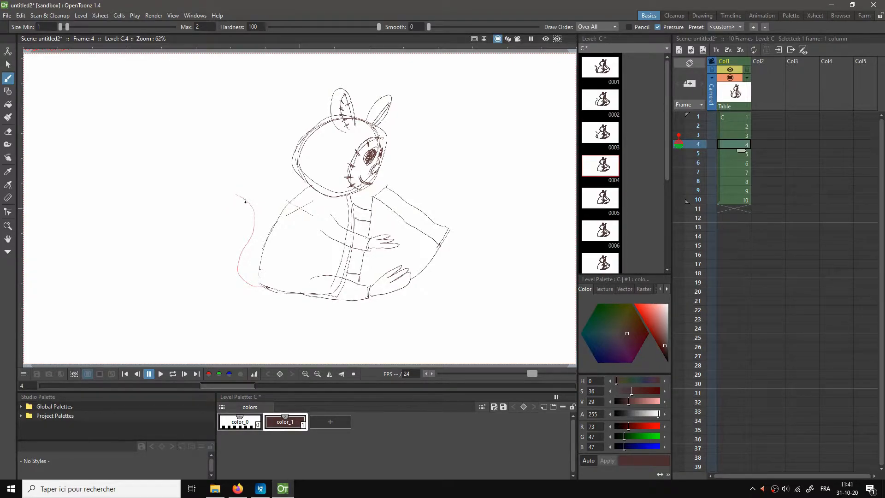
{"action": "mouse_move", "coordinate": [245, 207]}
{"action": "left_mouse_down"}
{"action": "mouse_move", "coordinate": [255, 227]}
{"action": "mouse_move", "coordinate": [244, 272]}
{"action": "left_mouse_up"}
{"action": "key", "text": "period"}
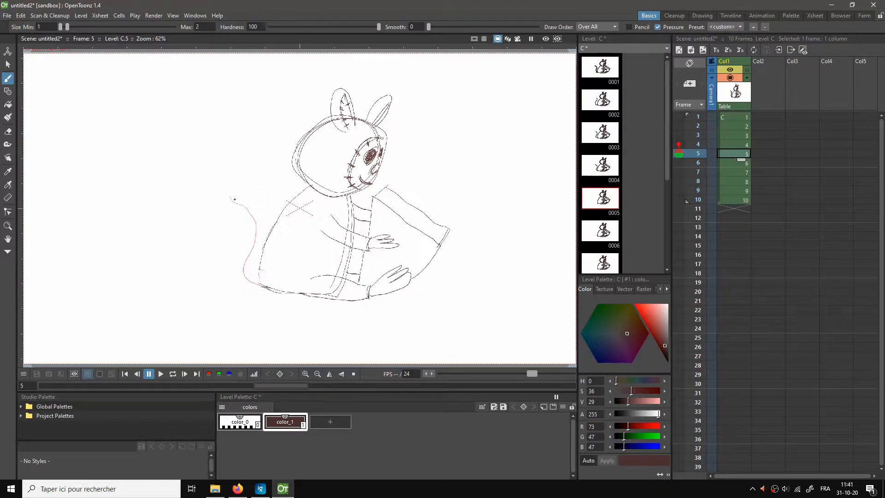
{"action": "left_click_drag", "start_coordinate": [248, 224], "coordinate": [257, 249]}
Step: Draw the tail in frames 6 and 7 with its middle bulging away from the body and its tip curling upward
{"action": "left_click", "coordinate": [728, 163]}
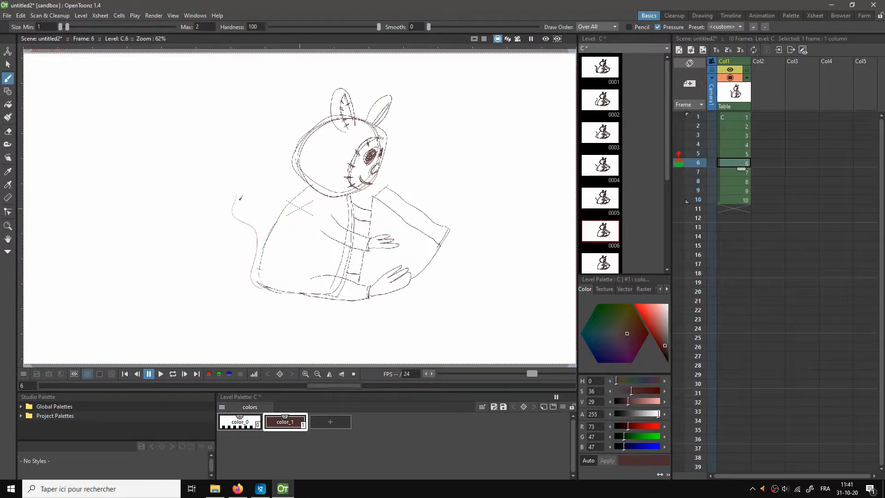
{"action": "mouse_move", "coordinate": [233, 222]}
{"action": "left_mouse_down"}
{"action": "mouse_move", "coordinate": [252, 249]}
{"action": "mouse_move", "coordinate": [253, 288]}
{"action": "left_mouse_up"}
{"action": "key", "text": "period"}
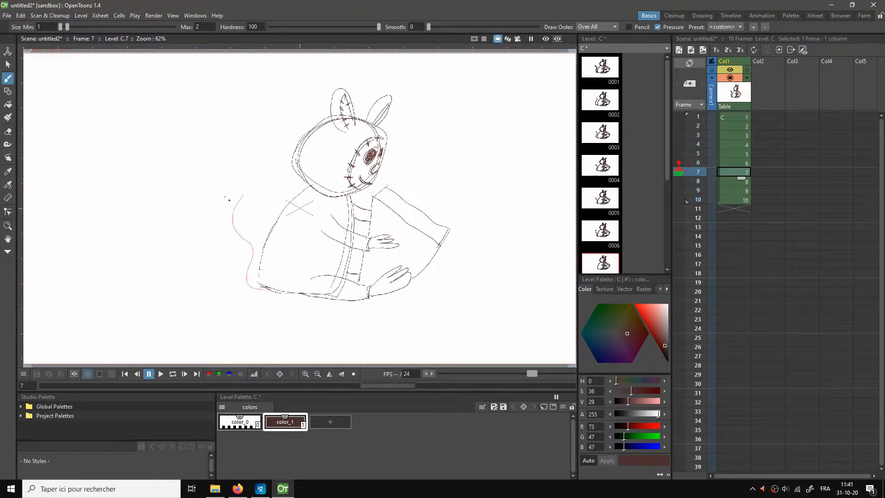
{"action": "mouse_move", "coordinate": [243, 205]}
{"action": "left_mouse_down"}
{"action": "mouse_move", "coordinate": [230, 240]}
{"action": "mouse_move", "coordinate": [247, 261]}
{"action": "mouse_move", "coordinate": [261, 290]}
{"action": "left_mouse_up"}
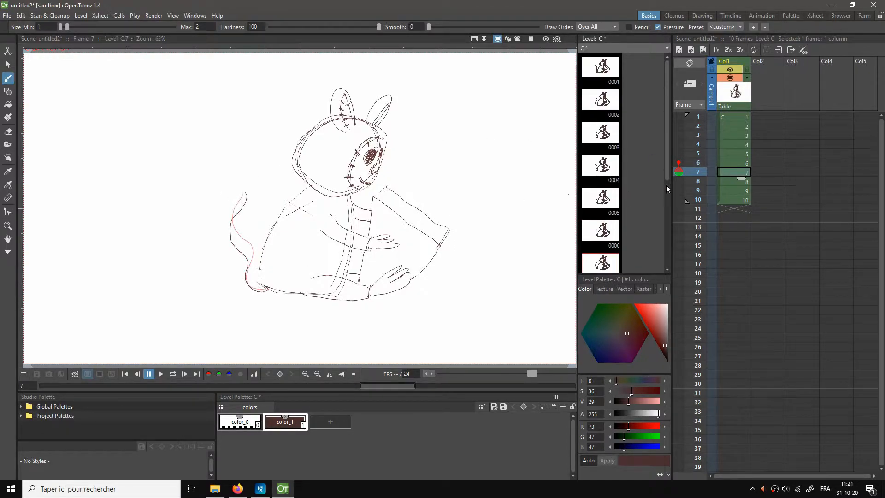
Step: Draw a wavier tail in frame 8, swinging its lower bend further out from the body than in frame 7
{"action": "left_click", "coordinate": [726, 182]}
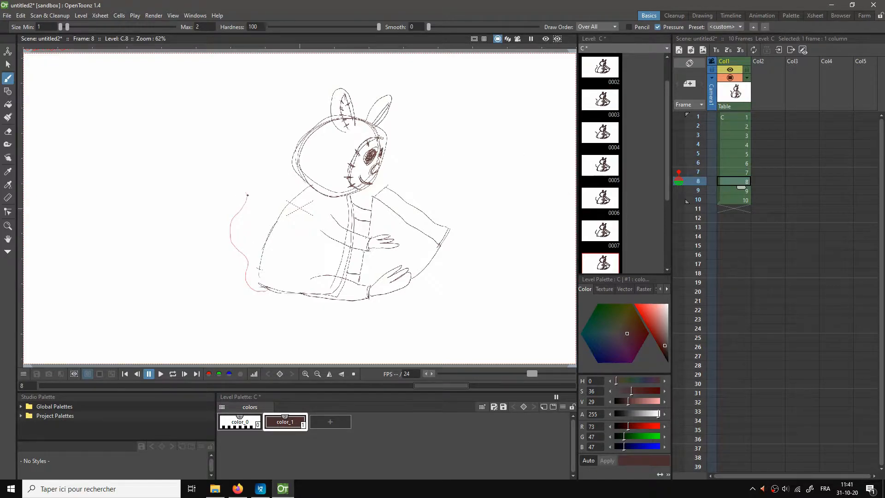
{"action": "left_click_drag", "start_coordinate": [246, 199], "coordinate": [228, 247]}
{"action": "left_click_drag", "start_coordinate": [246, 289], "coordinate": [266, 292]}
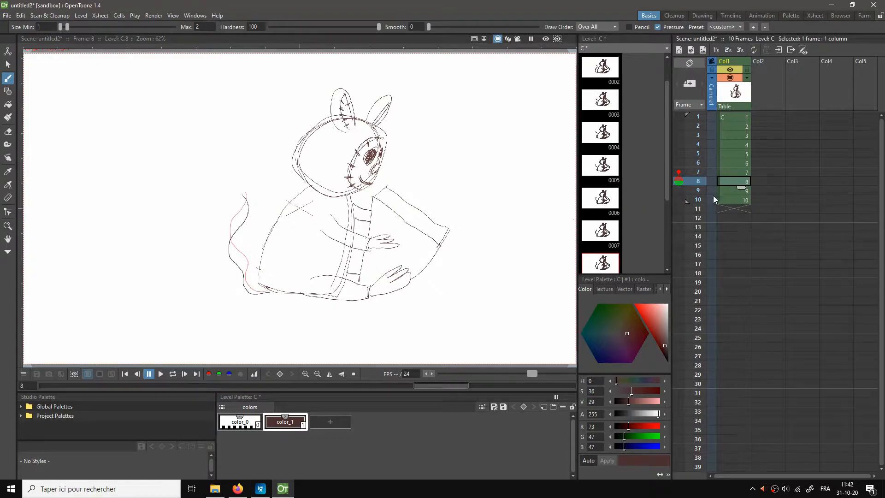
Step: Add frame 1 to the onion skin and draw the tail in frame 10 close to frame 1's tail curve
{"action": "left_click", "coordinate": [730, 190]}
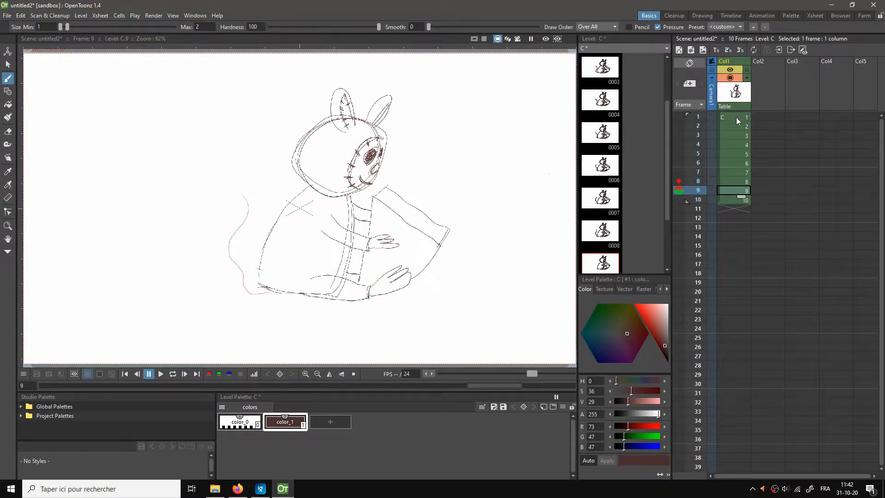
{"action": "left_click", "coordinate": [733, 118]}
{"action": "left_click", "coordinate": [732, 200]}
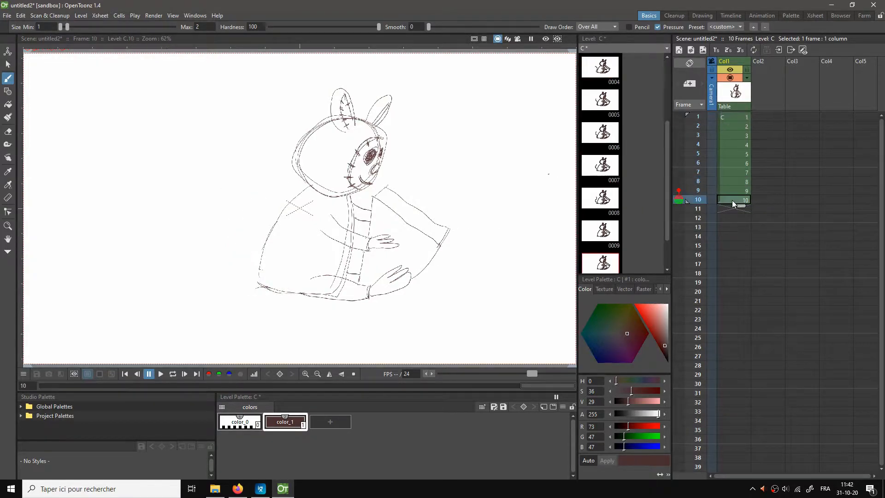
{"action": "left_click", "coordinate": [679, 116]}
{"action": "mouse_move", "coordinate": [256, 286]}
{"action": "left_mouse_down"}
{"action": "mouse_move", "coordinate": [240, 250]}
{"action": "mouse_move", "coordinate": [249, 219]}
{"action": "mouse_move", "coordinate": [229, 192]}
{"action": "left_mouse_up"}
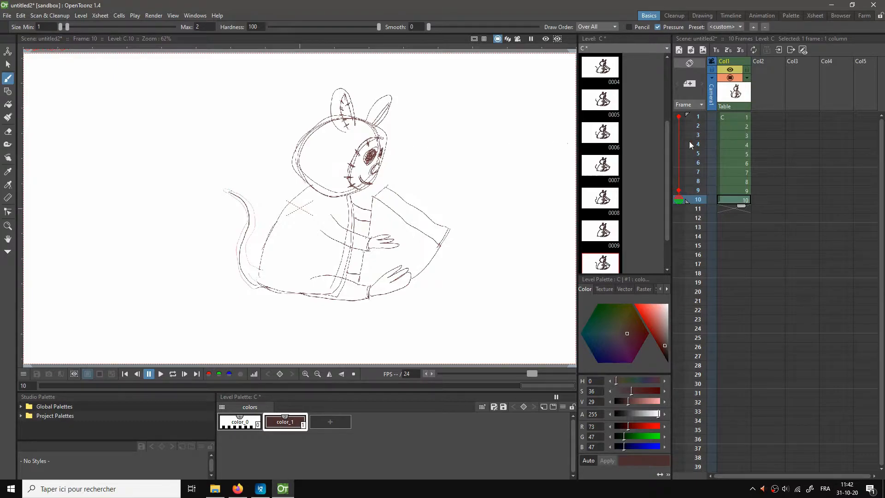
Step: Remove frame 1 from the onion skin and return to the tailless drawing in frame 9
{"action": "left_click", "coordinate": [680, 116]}
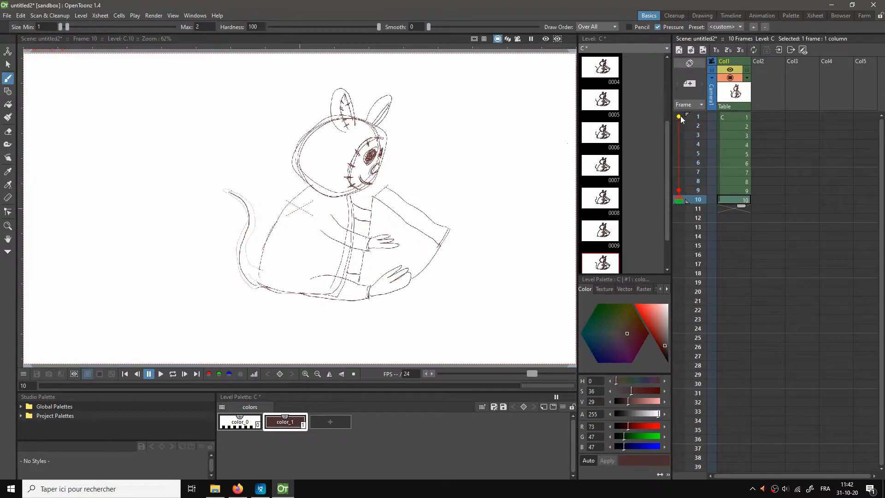
{"action": "left_click", "coordinate": [729, 190]}
{"action": "left_click", "coordinate": [731, 181]}
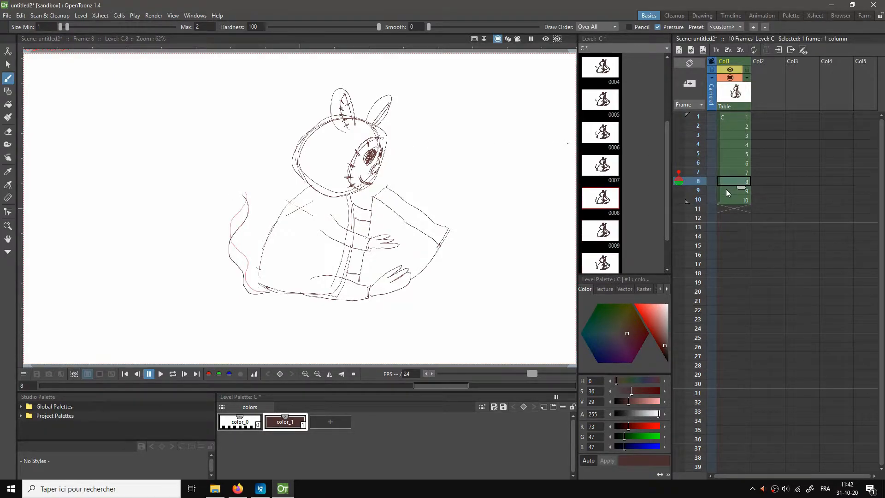
{"action": "left_click", "coordinate": [726, 190]}
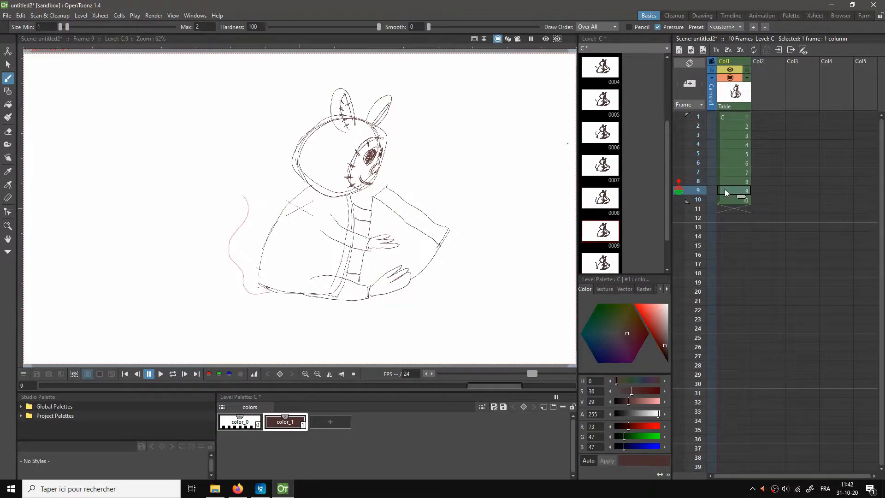
Step: Add frame 10 to the onion skin and draw frame 9's tail between the curves of frames 8 and 10
{"action": "left_click", "coordinate": [679, 199]}
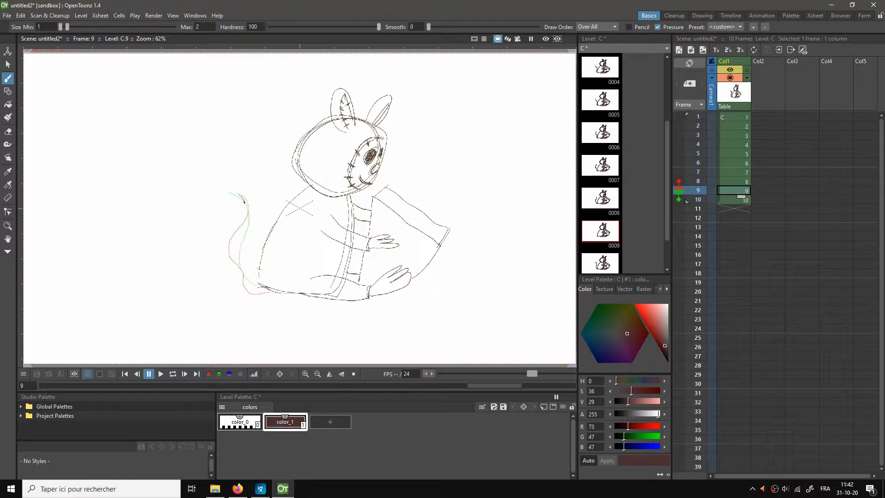
{"action": "left_click_drag", "start_coordinate": [241, 223], "coordinate": [235, 244]}
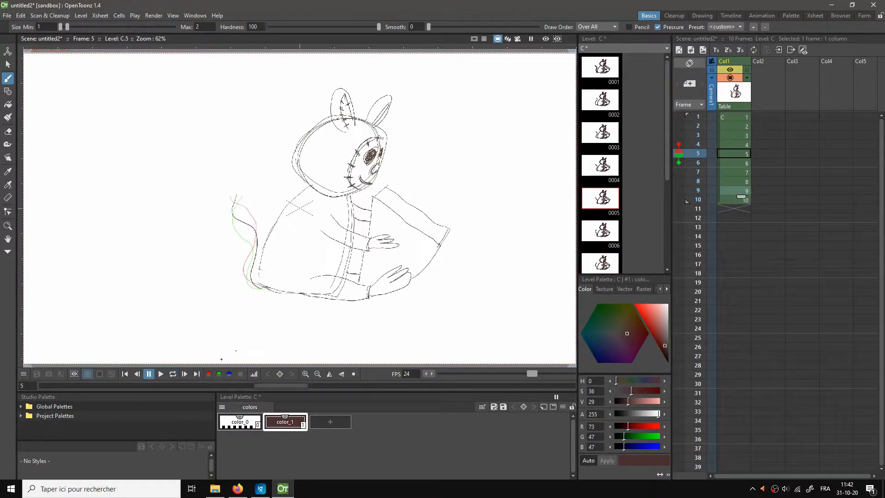
Step: Set the playback rate to 8 FPS and preview the tail animation in a loop
{"action": "left_click", "coordinate": [407, 374]}
{"action": "type", "text": "8"}
{"action": "key", "text": "Return"}
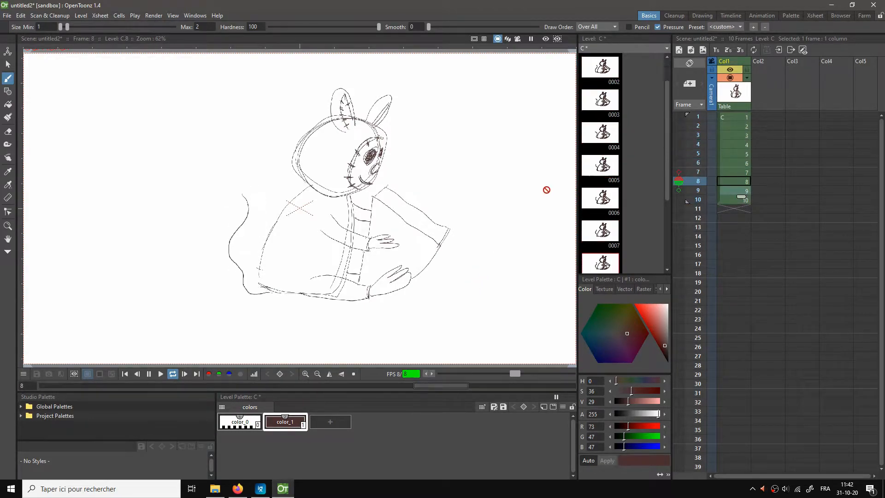
{"action": "key", "text": "l"}
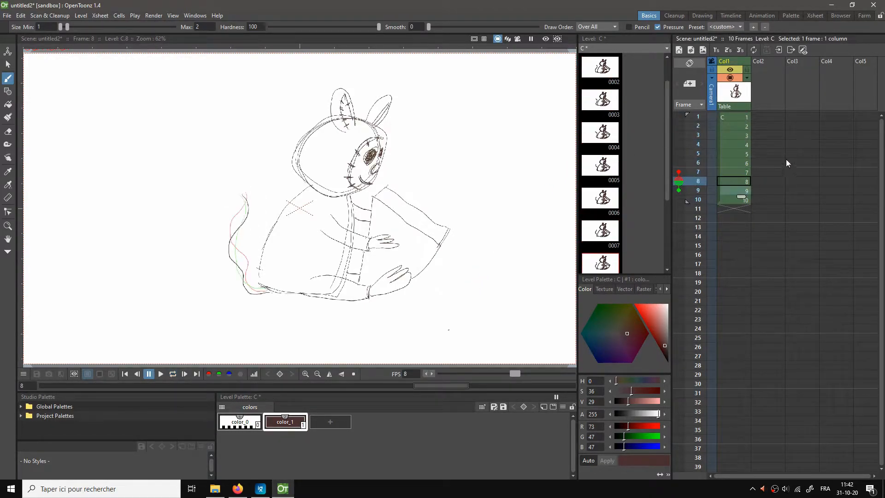
Step: Review frames 2 to 4, and remove the previous and next frames from the onion skin
{"action": "left_click", "coordinate": [738, 125]}
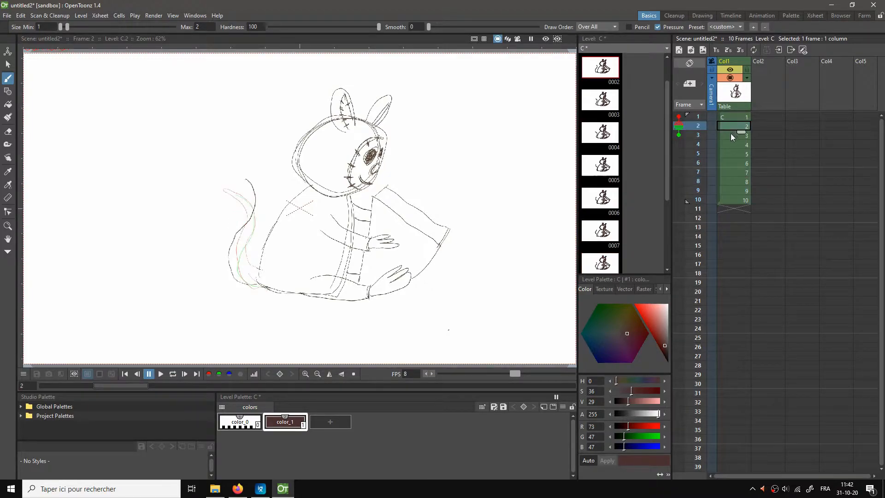
{"action": "key", "text": "Down"}
{"action": "key", "text": "Down"}
{"action": "key", "text": "Down"}
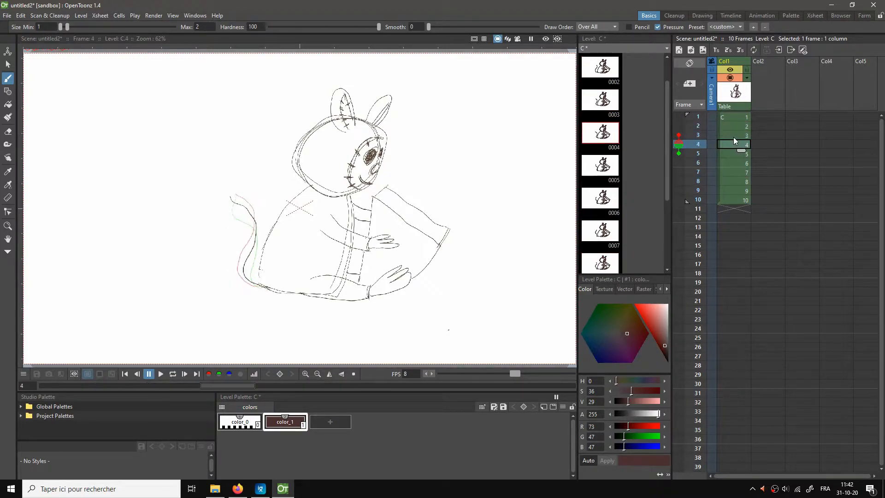
{"action": "left_click", "coordinate": [678, 163]}
{"action": "left_click", "coordinate": [679, 144]}
Step: Step through the frames up to 10 to check the tail's motion, and compare the tail in frame 10 with frame 1
{"action": "key", "text": "Down"}
{"action": "key", "text": "Down"}
{"action": "key", "text": "Down"}
{"action": "key", "text": "Down"}
{"action": "key", "text": "Down"}
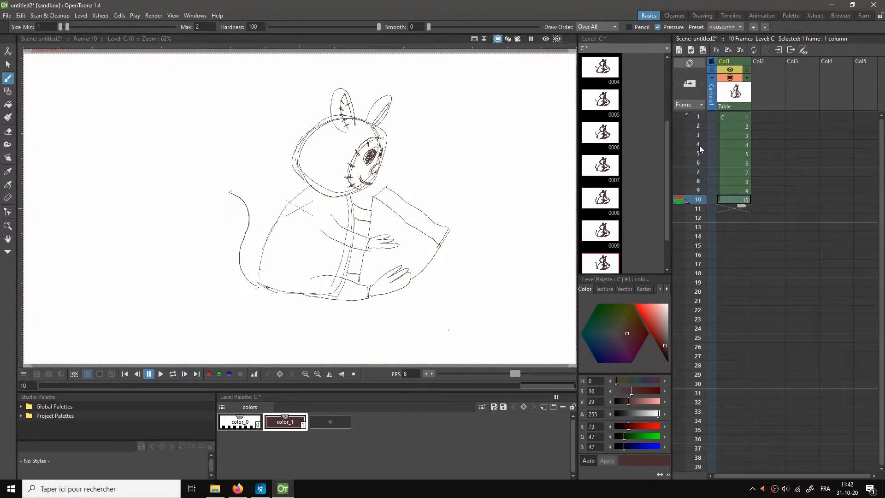
{"action": "left_click", "coordinate": [734, 118]}
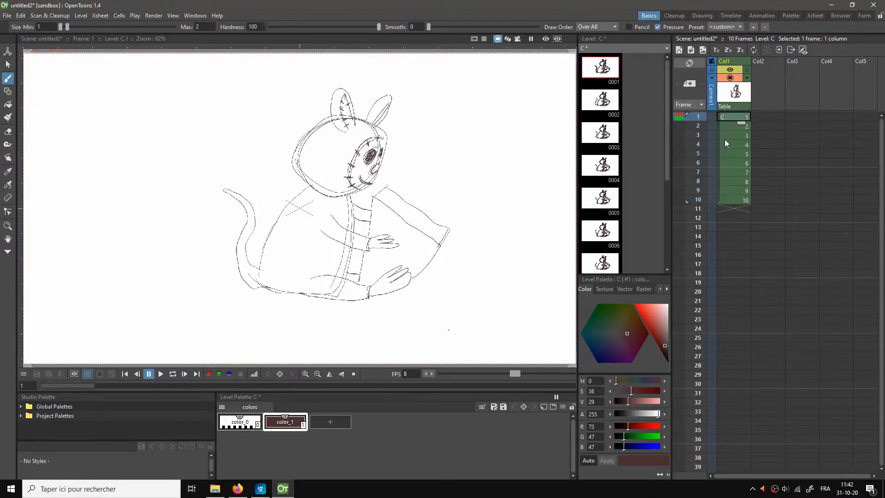
{"action": "left_click", "coordinate": [727, 200]}
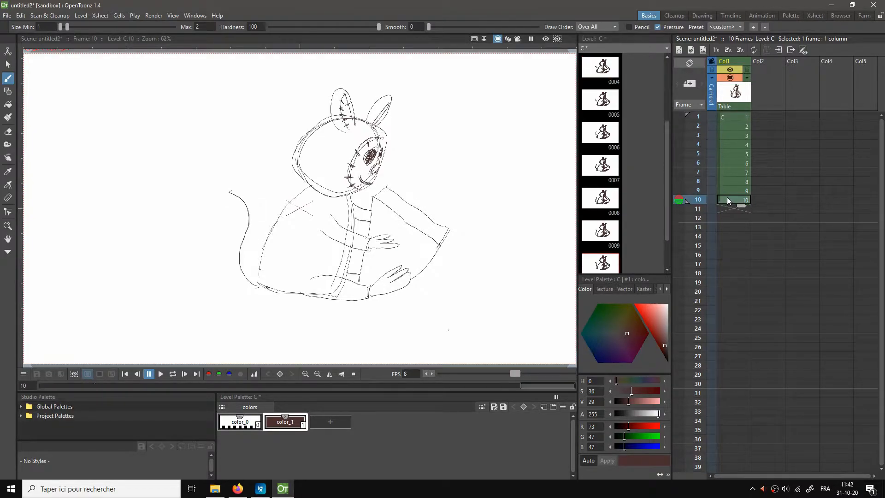
{"action": "left_click", "coordinate": [732, 117]}
{"action": "key", "text": "Down"}
{"action": "key", "text": "Down"}
{"action": "key", "text": "Down"}
{"action": "key", "text": "Down"}
{"action": "key", "text": "Down"}
{"action": "key", "text": "Down"}
{"action": "key", "text": "Down"}
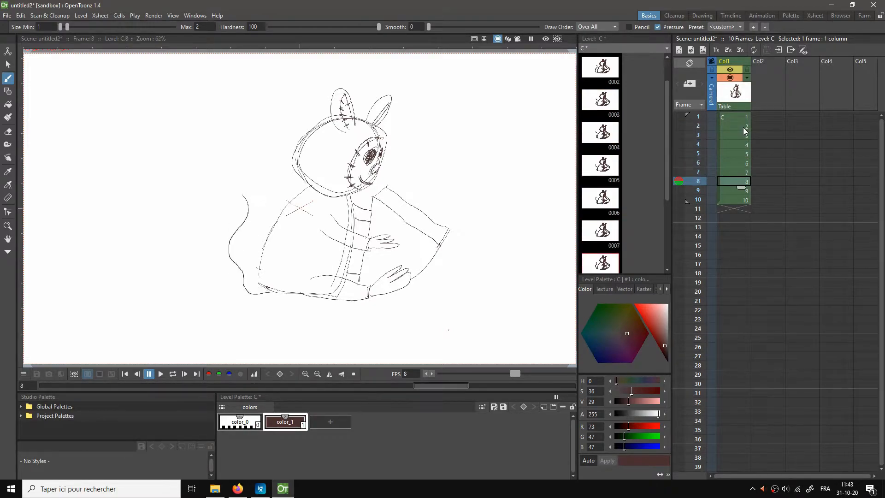
{"action": "key", "text": "Down"}
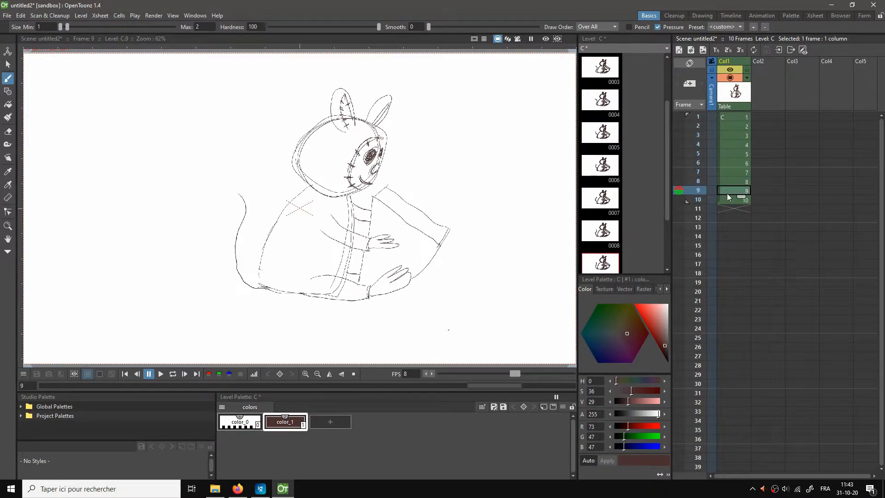
{"action": "key", "text": "Down"}
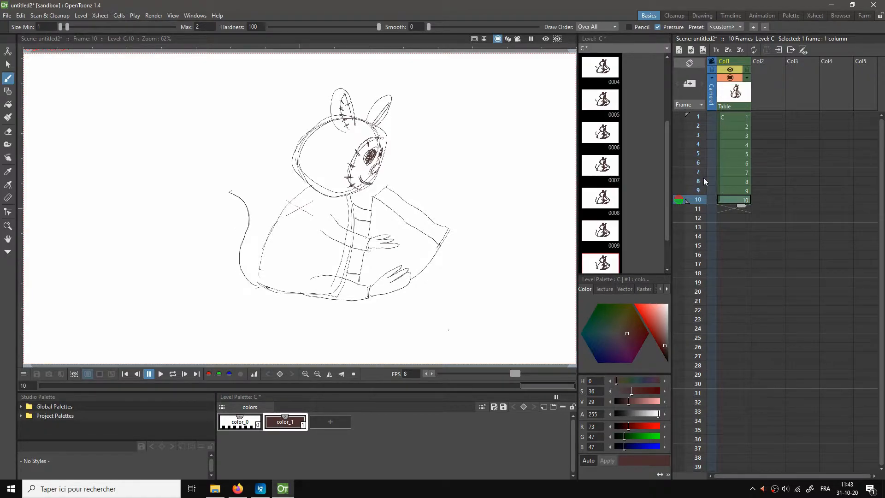
Step: Delete the frame 10 cell from the column and loop the playback of the remaining frames
{"action": "right_click", "coordinate": [737, 201]}
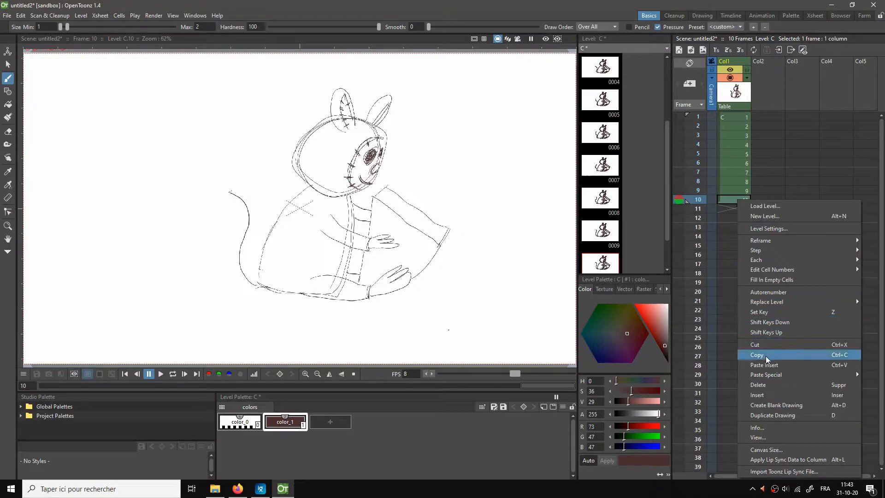
{"action": "left_click", "coordinate": [765, 384]}
{"action": "left_click", "coordinate": [728, 192]}
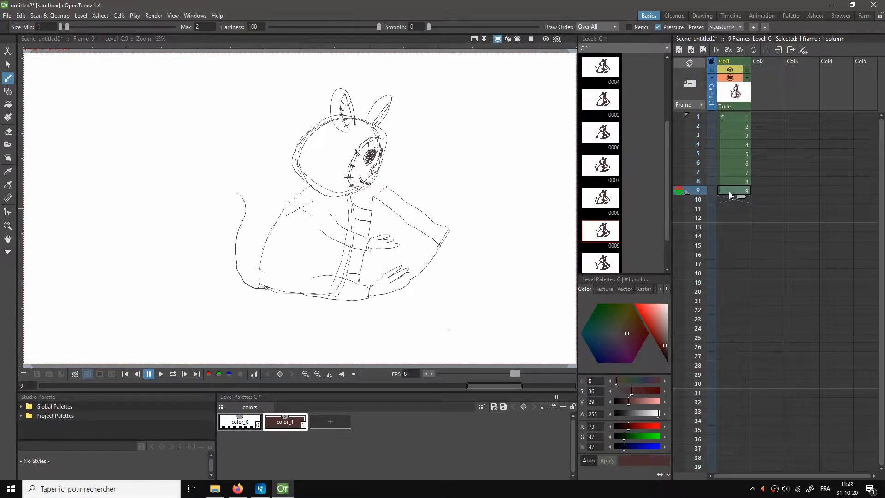
{"action": "key", "text": "l"}
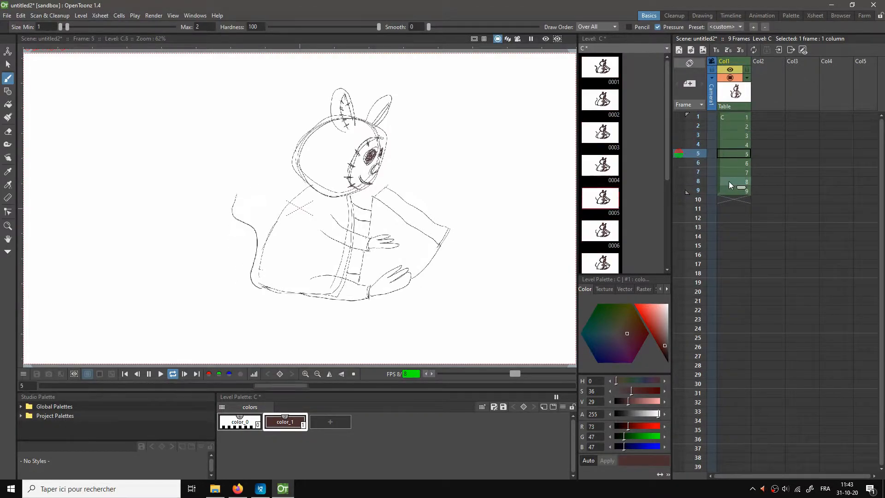
Step: Play the animation through without looping and check the tail in the last frame
{"action": "left_click", "coordinate": [737, 160]}
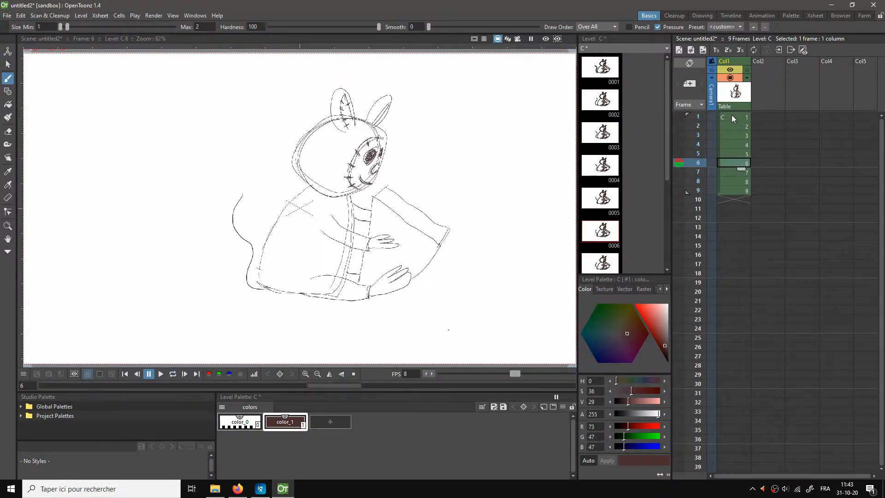
{"action": "key", "text": "p"}
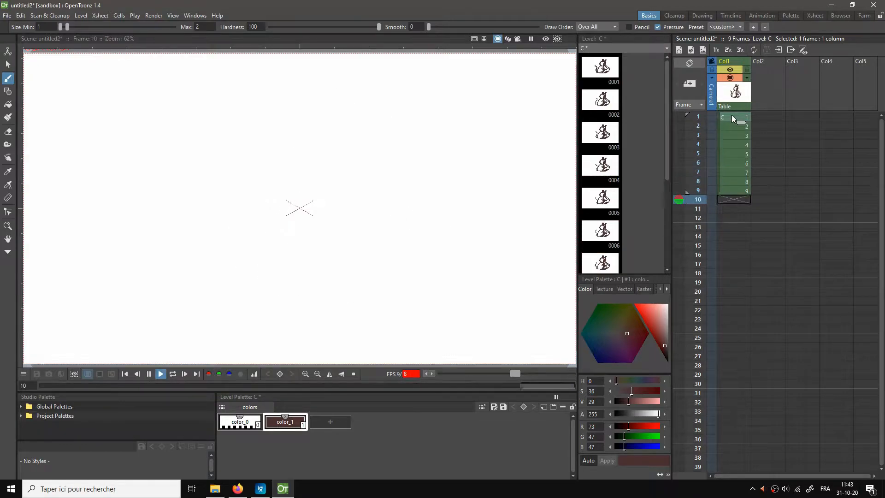
{"action": "left_click", "coordinate": [734, 186]}
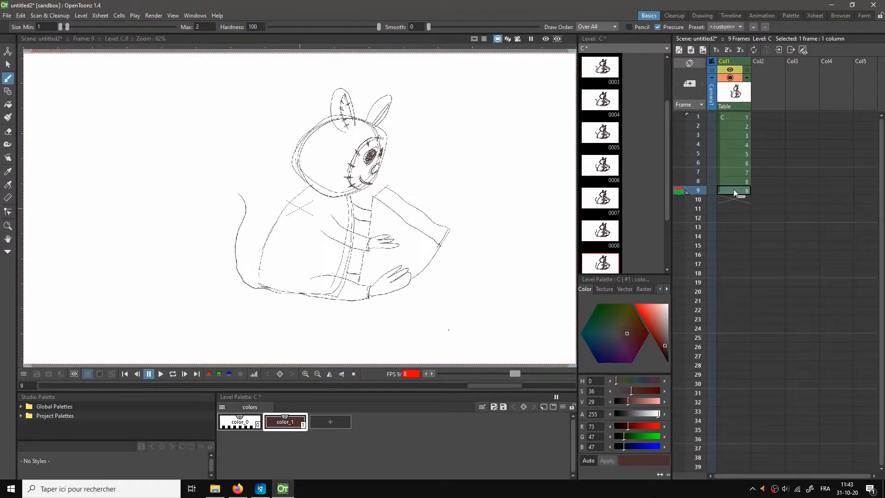
{"action": "left_click", "coordinate": [725, 201]}
{"action": "left_click", "coordinate": [726, 192]}
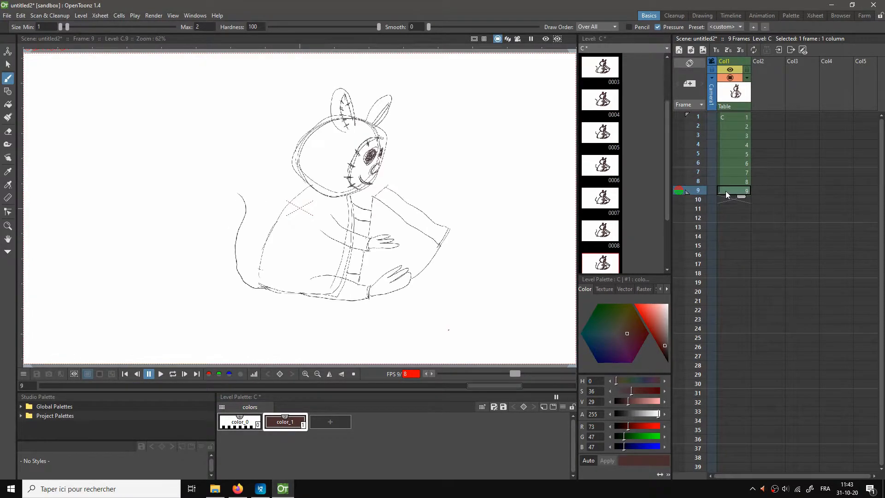
{"action": "left_click", "coordinate": [731, 119]}
{"action": "key", "text": "p"}
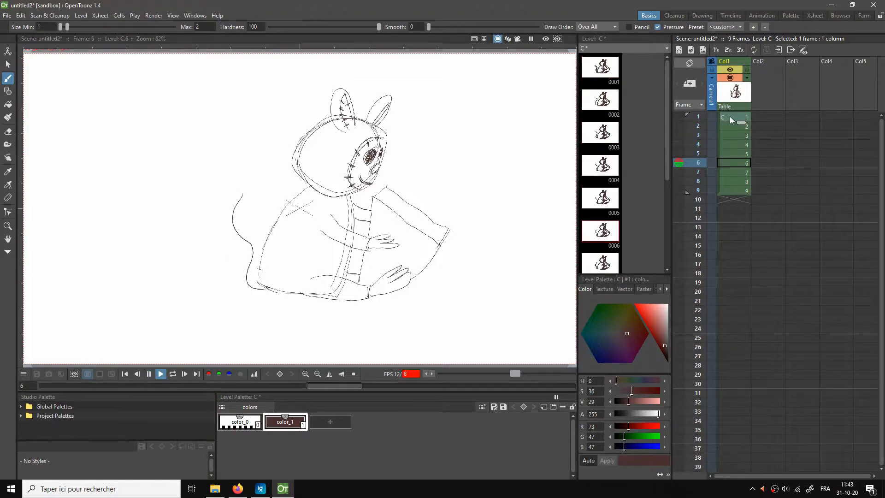
{"action": "left_click", "coordinate": [726, 200]}
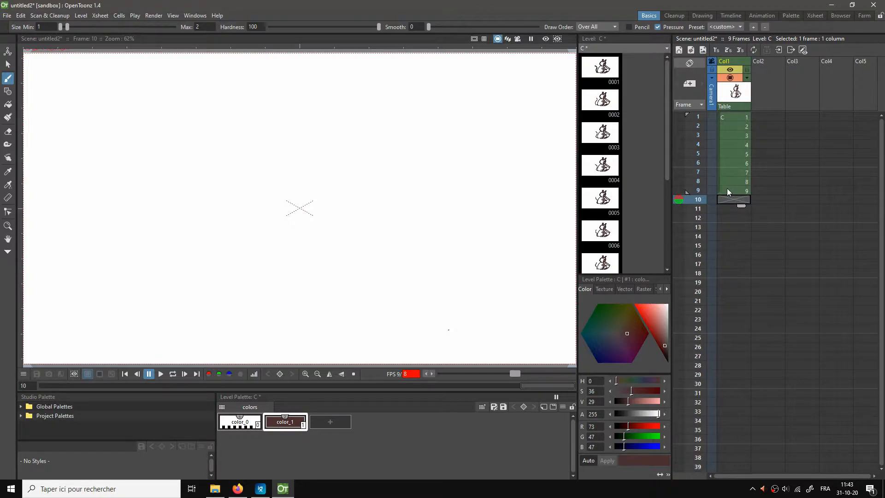
{"action": "right_click", "coordinate": [731, 199]}
{"action": "left_click", "coordinate": [724, 219]}
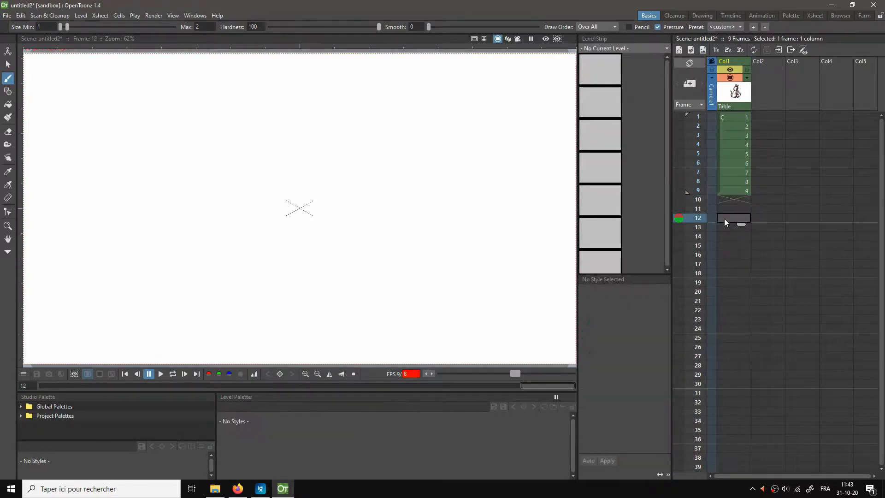
{"action": "left_click", "coordinate": [723, 192]}
{"action": "left_click", "coordinate": [726, 201]}
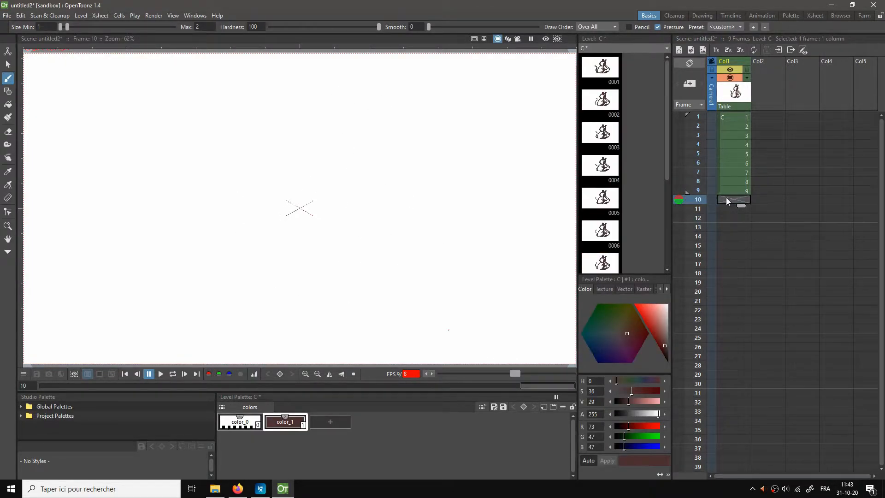
{"action": "right_click", "coordinate": [726, 197]}
{"action": "left_click", "coordinate": [747, 222]}
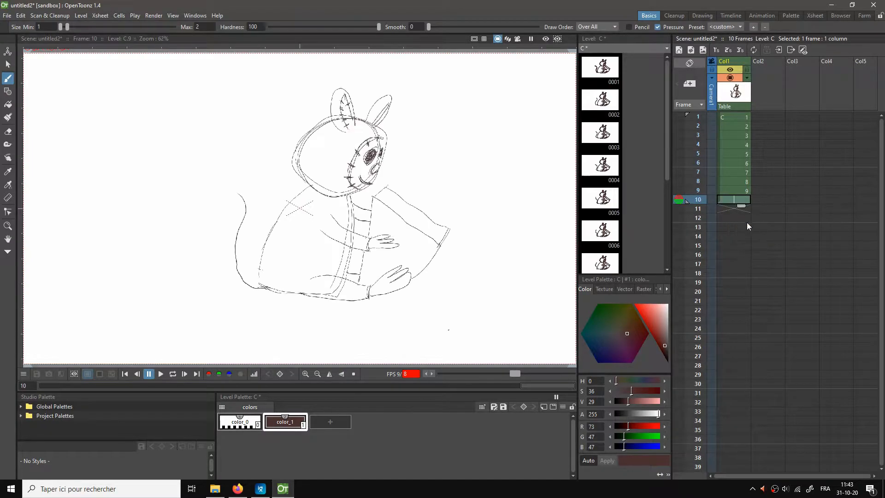
{"action": "right_click", "coordinate": [730, 200]}
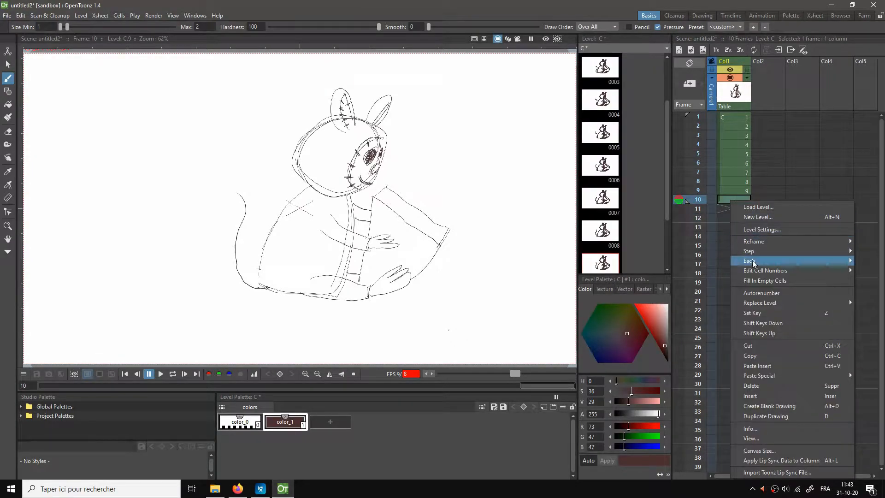
{"action": "left_click", "coordinate": [753, 388]}
{"action": "left_click", "coordinate": [730, 192]}
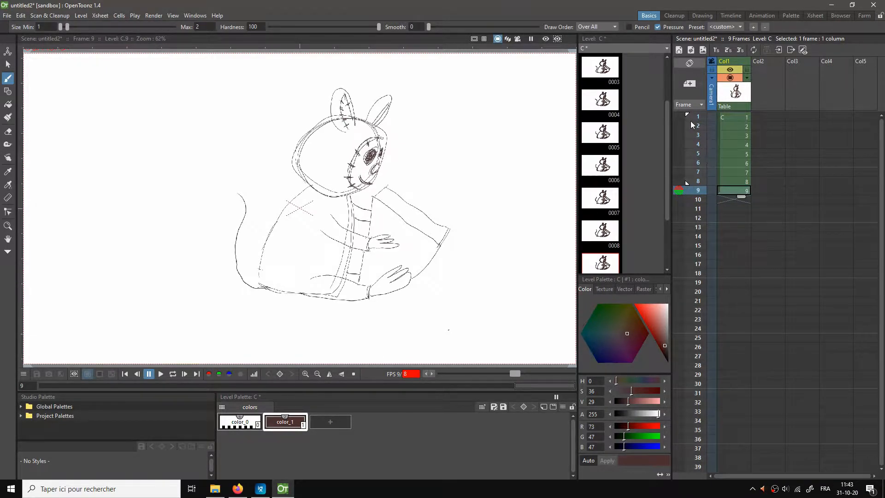
Step: Extend the end of the playback range to frame 9 and check the tail animation in a loop
{"action": "key", "text": "l"}
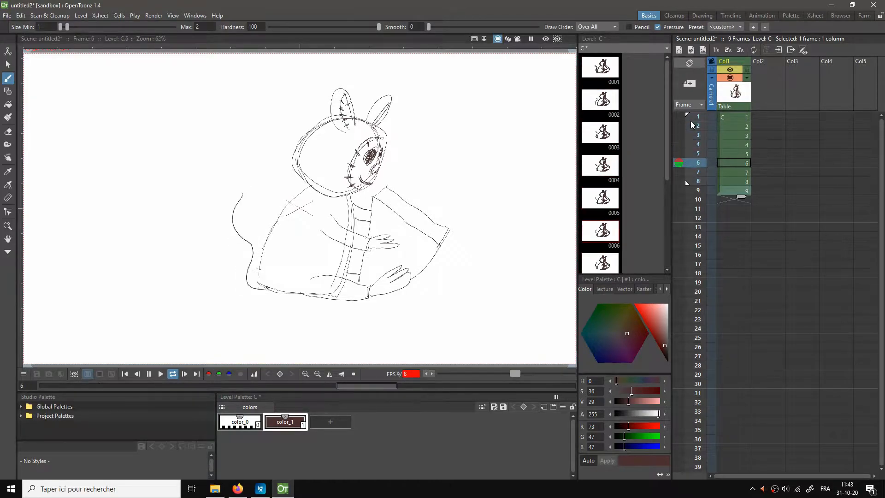
{"action": "key", "text": "l"}
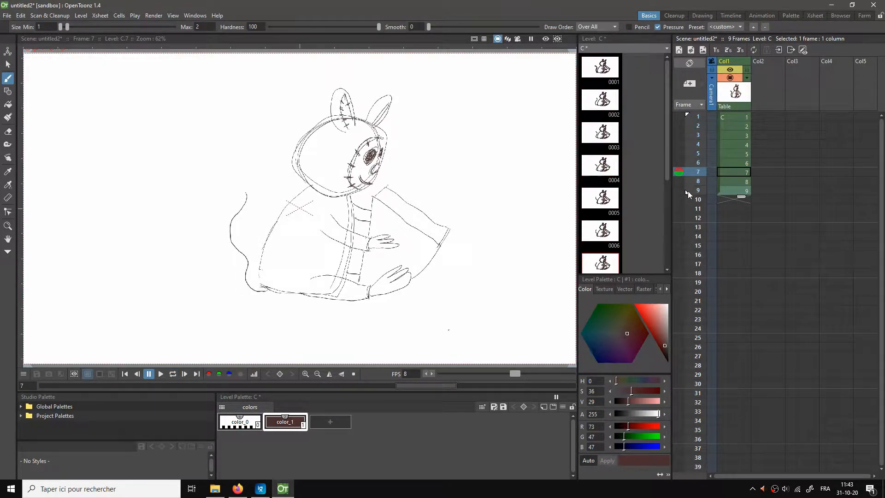
{"action": "key", "text": "l"}
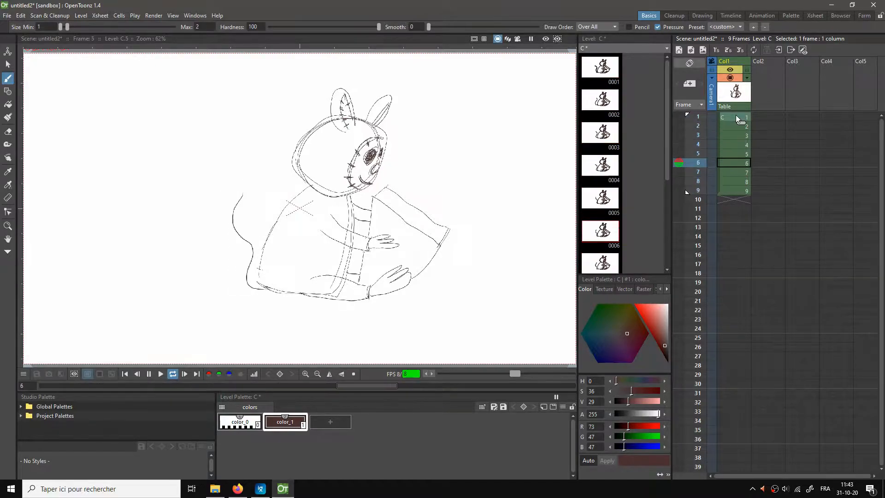
{"action": "key", "text": "l"}
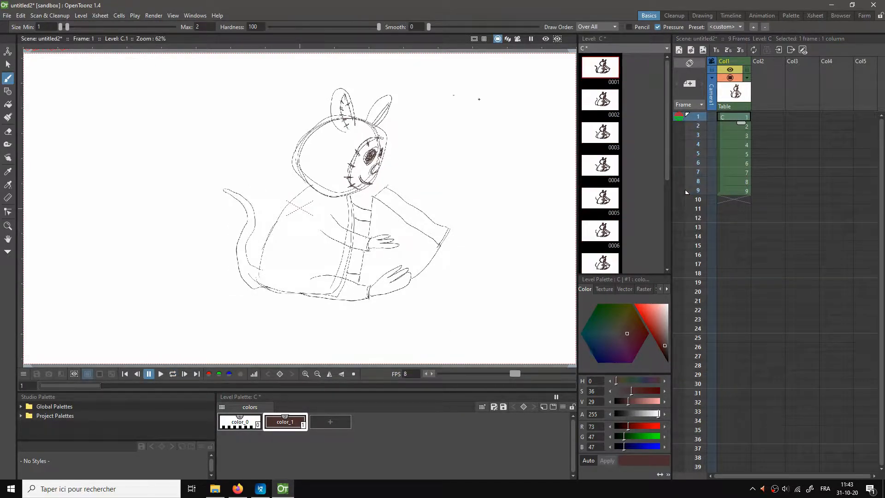
Step: Erase the tail from the drawings in frames 2 to 5 with the Eraser
{"action": "left_click", "coordinate": [728, 125]}
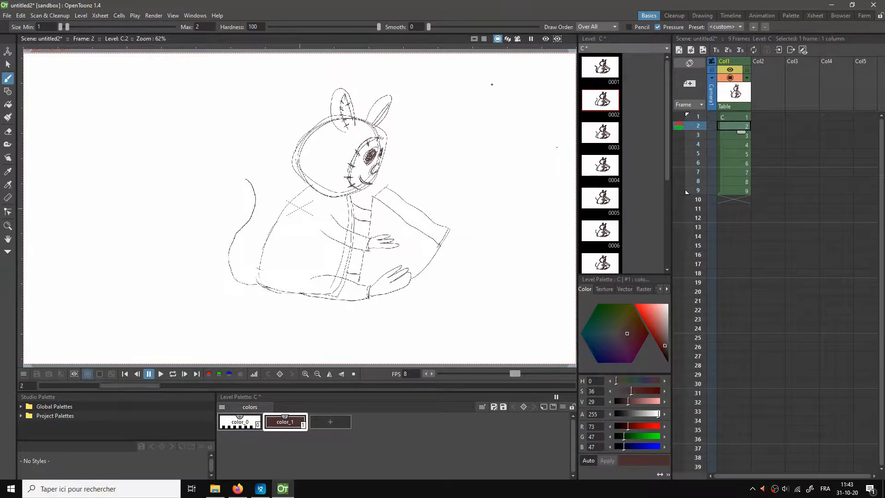
{"action": "key", "text": "a"}
{"action": "mouse_move", "coordinate": [251, 177]}
{"action": "left_mouse_down"}
{"action": "mouse_move", "coordinate": [230, 270]}
{"action": "mouse_move", "coordinate": [234, 283]}
{"action": "mouse_move", "coordinate": [256, 286]}
{"action": "left_mouse_up"}
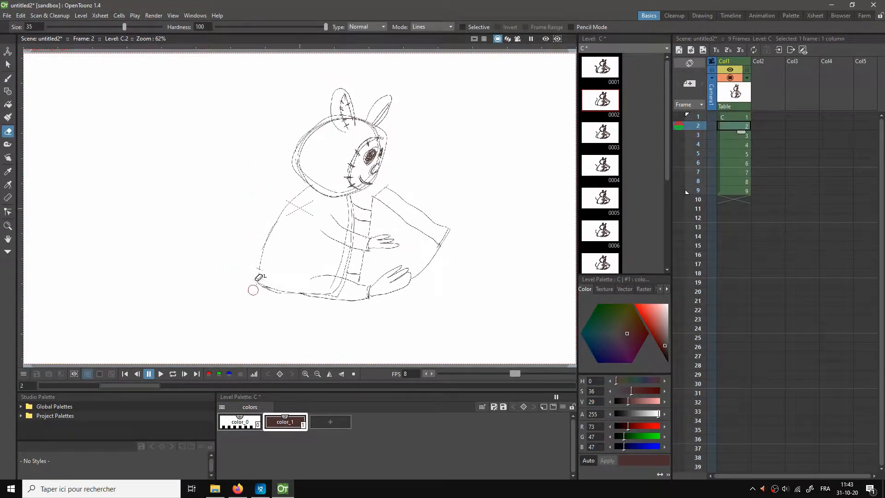
{"action": "left_click", "coordinate": [673, 131]}
{"action": "mouse_move", "coordinate": [239, 174]}
{"action": "left_mouse_down"}
{"action": "mouse_move", "coordinate": [236, 199]}
{"action": "mouse_move", "coordinate": [251, 232]}
{"action": "mouse_move", "coordinate": [238, 272]}
{"action": "mouse_move", "coordinate": [253, 285]}
{"action": "left_mouse_up"}
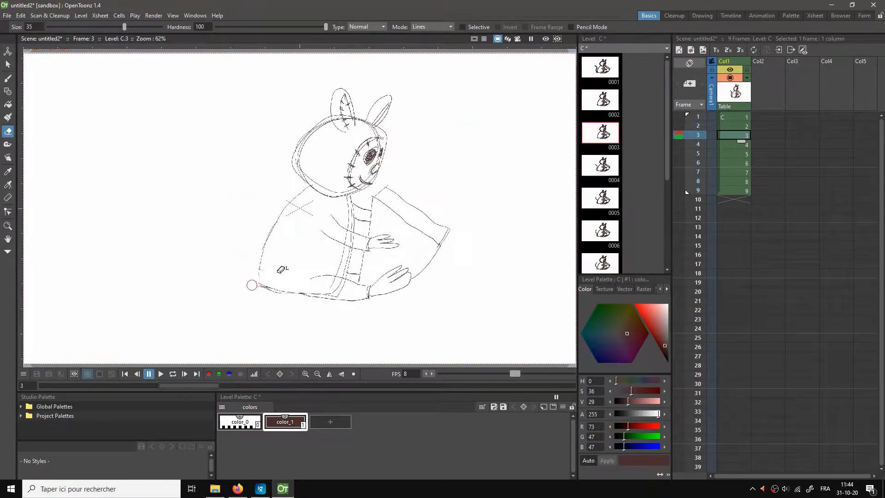
{"action": "left_click", "coordinate": [729, 145]}
{"action": "mouse_move", "coordinate": [233, 196]}
{"action": "left_mouse_down"}
{"action": "mouse_move", "coordinate": [252, 211]}
{"action": "mouse_move", "coordinate": [245, 274]}
{"action": "mouse_move", "coordinate": [256, 289]}
{"action": "left_mouse_up"}
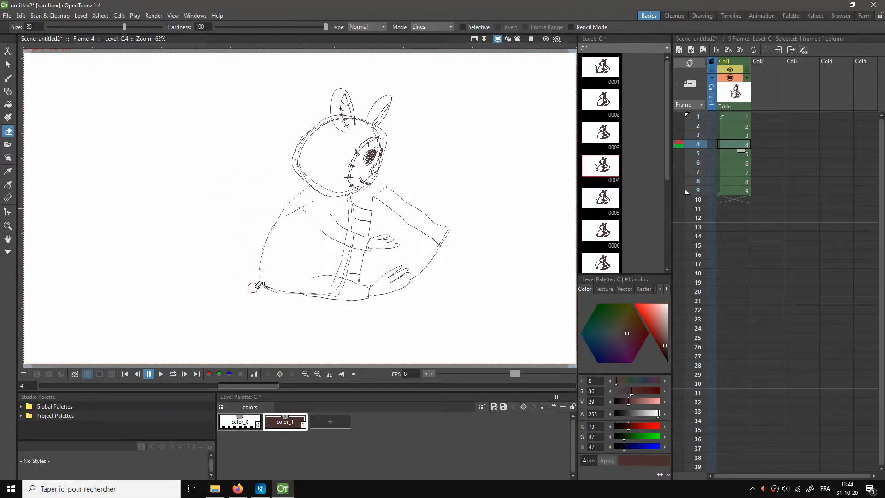
{"action": "left_click", "coordinate": [727, 157]}
{"action": "mouse_move", "coordinate": [249, 217]}
{"action": "left_mouse_down"}
{"action": "mouse_move", "coordinate": [238, 198]}
{"action": "mouse_move", "coordinate": [239, 221]}
{"action": "mouse_move", "coordinate": [253, 232]}
{"action": "mouse_move", "coordinate": [262, 295]}
{"action": "left_mouse_up"}
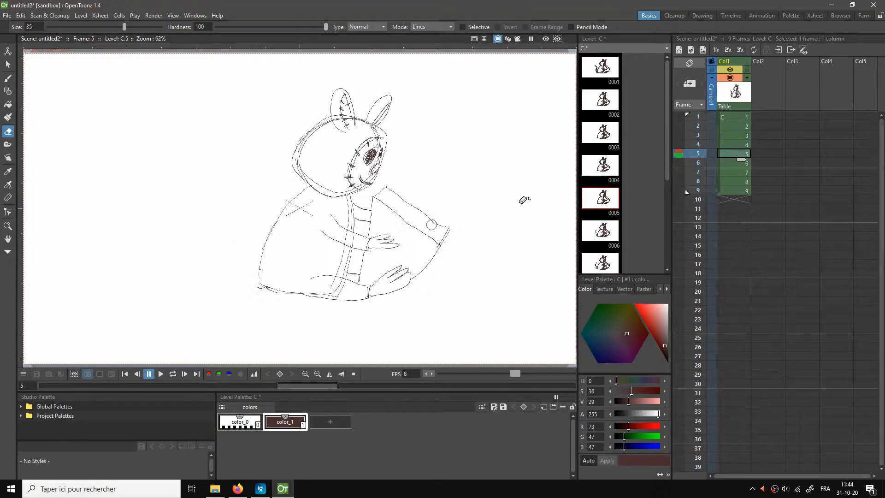
Step: Erase the tail from the drawings in frames 6 to 9
{"action": "left_click", "coordinate": [727, 165]}
{"action": "mouse_move", "coordinate": [242, 199]}
{"action": "left_mouse_down"}
{"action": "mouse_move", "coordinate": [235, 226]}
{"action": "mouse_move", "coordinate": [253, 264]}
{"action": "mouse_move", "coordinate": [248, 290]}
{"action": "mouse_move", "coordinate": [268, 293]}
{"action": "left_mouse_up"}
{"action": "left_click", "coordinate": [730, 172]}
{"action": "mouse_move", "coordinate": [245, 187]}
{"action": "left_mouse_down"}
{"action": "mouse_move", "coordinate": [236, 233]}
{"action": "mouse_move", "coordinate": [249, 287]}
{"action": "mouse_move", "coordinate": [271, 298]}
{"action": "left_mouse_up"}
{"action": "key", "text": "period"}
{"action": "mouse_move", "coordinate": [243, 193]}
{"action": "left_mouse_down"}
{"action": "mouse_move", "coordinate": [238, 217]}
{"action": "mouse_move", "coordinate": [241, 200]}
{"action": "mouse_move", "coordinate": [249, 210]}
{"action": "mouse_move", "coordinate": [230, 255]}
{"action": "mouse_move", "coordinate": [270, 299]}
{"action": "left_mouse_up"}
{"action": "key", "text": "period"}
{"action": "mouse_move", "coordinate": [230, 197]}
{"action": "left_mouse_down"}
{"action": "mouse_move", "coordinate": [239, 228]}
{"action": "mouse_move", "coordinate": [232, 247]}
{"action": "mouse_move", "coordinate": [242, 200]}
{"action": "mouse_move", "coordinate": [237, 250]}
{"action": "mouse_move", "coordinate": [240, 286]}
{"action": "mouse_move", "coordinate": [248, 291]}
{"action": "mouse_move", "coordinate": [240, 276]}
{"action": "mouse_move", "coordinate": [255, 292]}
{"action": "left_mouse_up"}
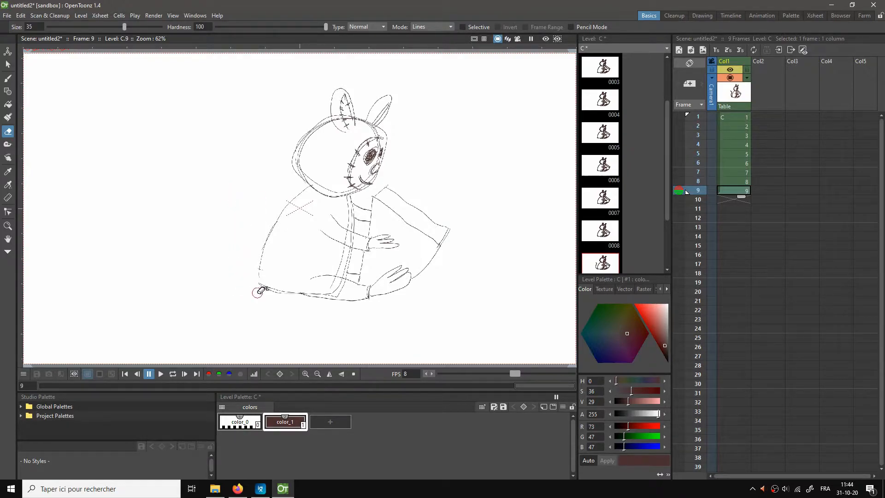
Step: Show the preceding frame as onion skin and draw a single-line curved tail in frames 2 and 3 with the Brush
{"action": "left_click", "coordinate": [734, 117]}
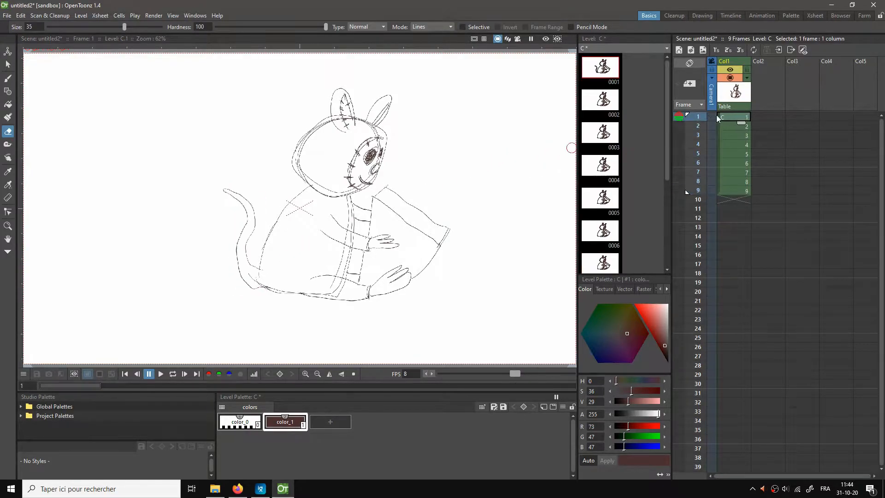
{"action": "left_click", "coordinate": [734, 125]}
{"action": "left_click", "coordinate": [679, 116]}
{"action": "key", "text": "b"}
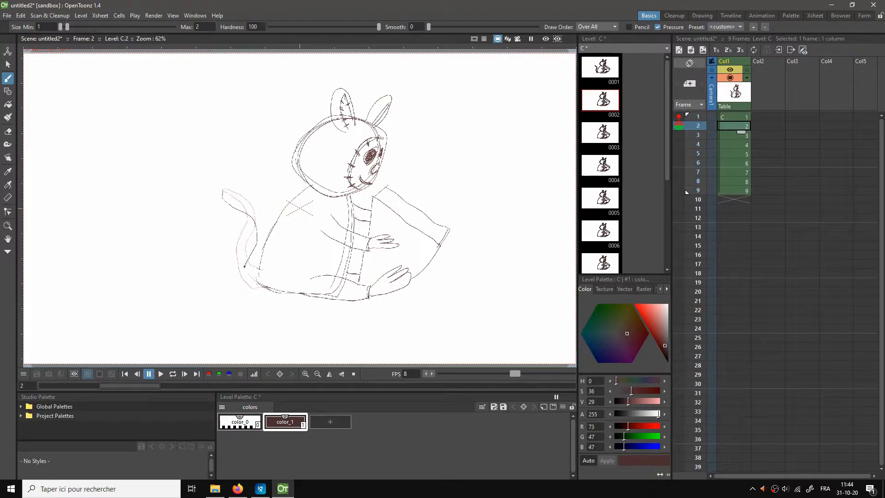
{"action": "left_click", "coordinate": [738, 138]}
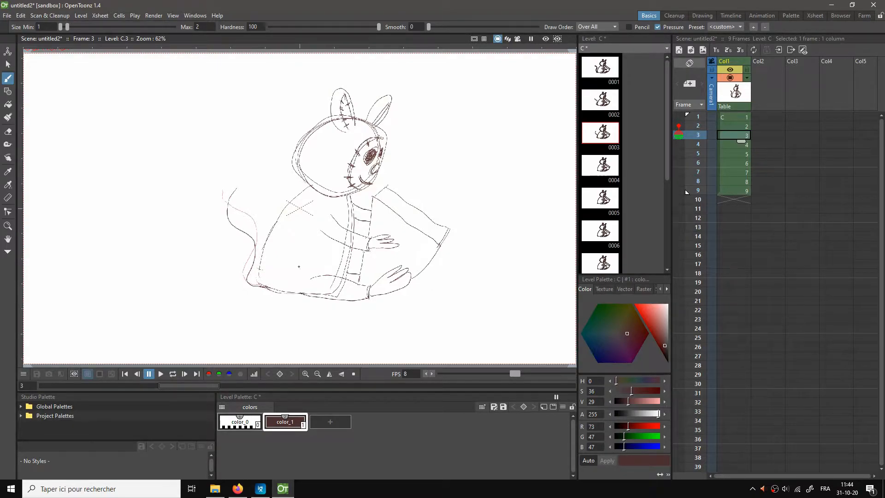
Step: Draw the single-line tail in frames 4, 5 and 6, shifting its curve from each preceding onion-skinned frame
{"action": "left_click", "coordinate": [718, 145]}
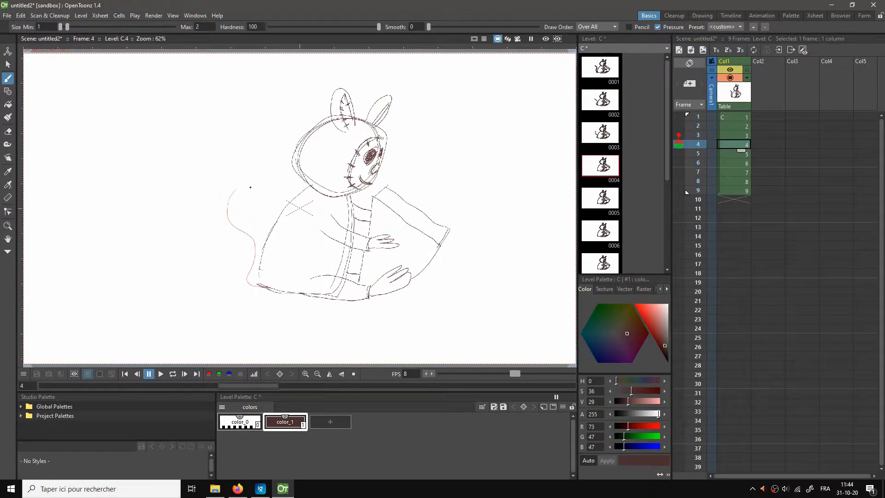
{"action": "left_click_drag", "start_coordinate": [237, 205], "coordinate": [228, 220]}
{"action": "left_click_drag", "start_coordinate": [251, 263], "coordinate": [249, 282]}
{"action": "left_click", "coordinate": [718, 153]}
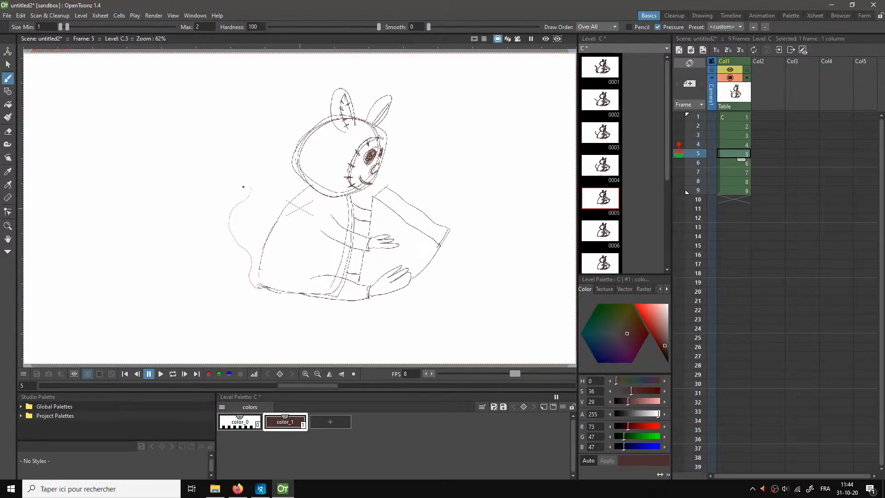
{"action": "left_click_drag", "start_coordinate": [251, 200], "coordinate": [230, 253]}
{"action": "left_click", "coordinate": [731, 162]}
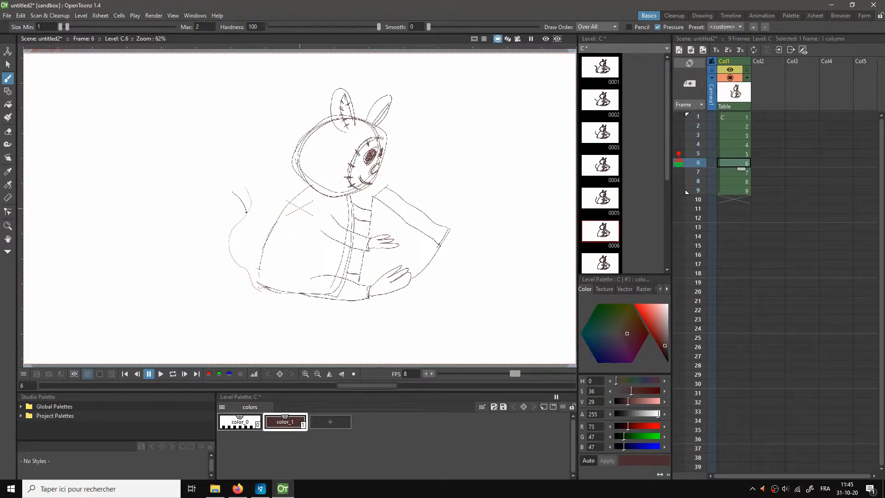
{"action": "mouse_move", "coordinate": [242, 241]}
{"action": "left_mouse_down"}
{"action": "mouse_move", "coordinate": [235, 271]}
{"action": "mouse_move", "coordinate": [263, 292]}
{"action": "left_mouse_up"}
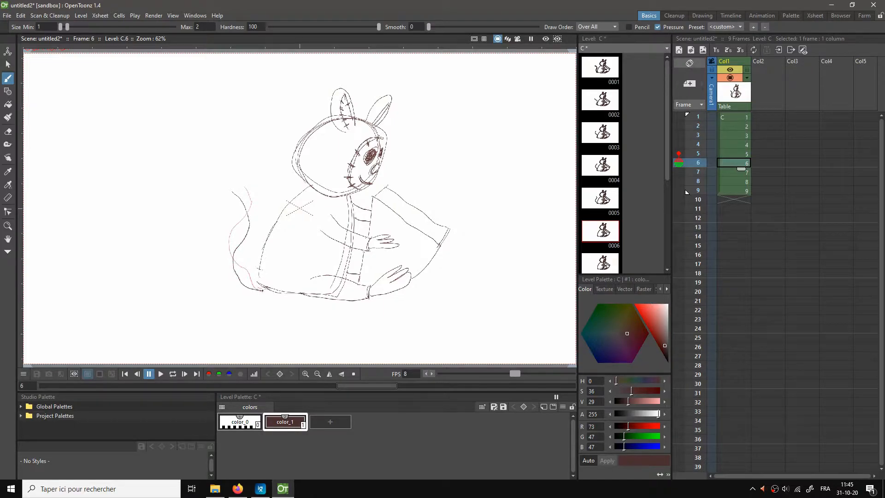
Step: Compare the tails in frames 1 and 6, end the playback range at frame 6 and play the range in a loop
{"action": "left_click", "coordinate": [732, 117]}
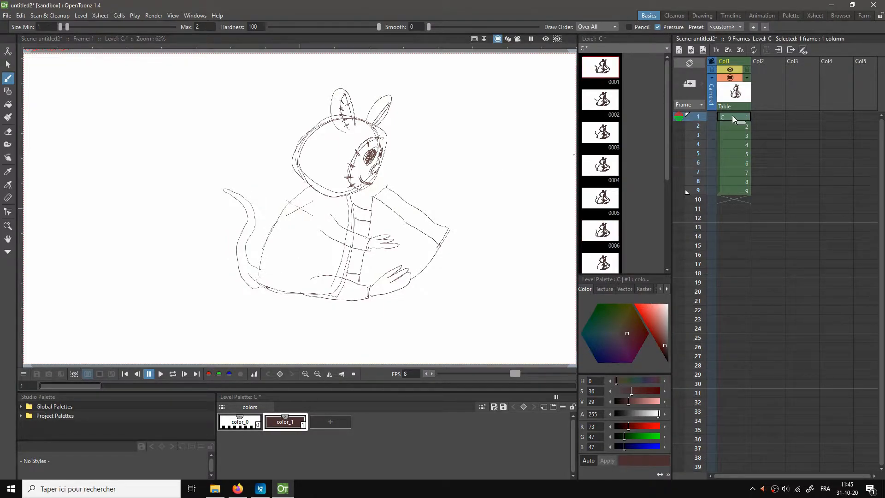
{"action": "left_click", "coordinate": [730, 159]}
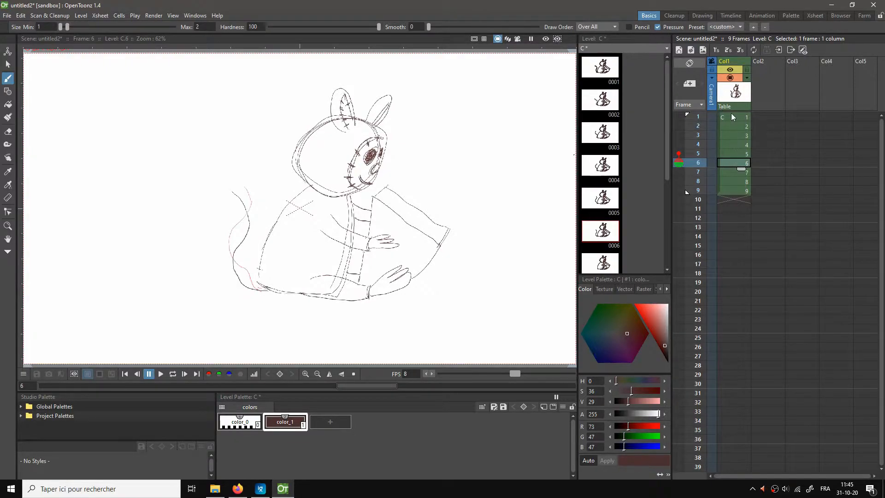
{"action": "left_click", "coordinate": [732, 117]}
{"action": "left_click", "coordinate": [727, 163]}
{"action": "left_click_drag", "start_coordinate": [687, 192], "coordinate": [694, 166]}
{"action": "key", "text": "l"}
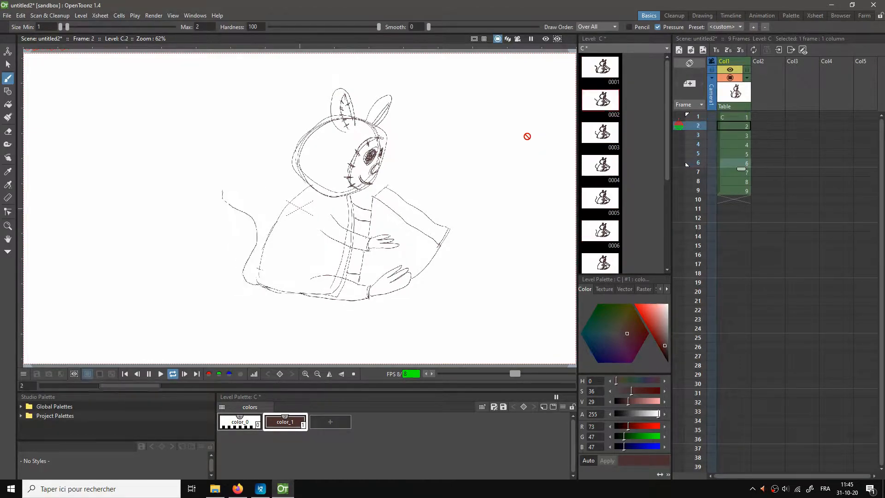
{"action": "key", "text": "l"}
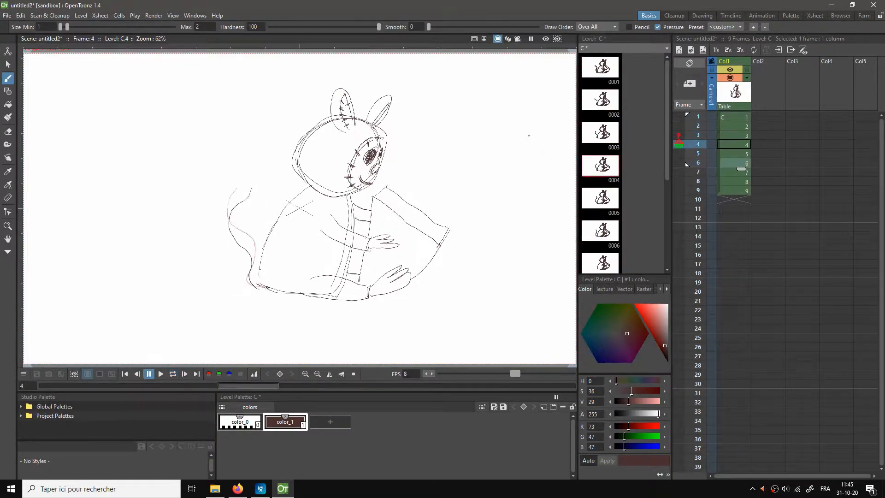
Step: Delete the cells of frames 7 to 9 from the column
{"action": "left_click", "coordinate": [729, 173]}
{"action": "key", "text": "Down"}
{"action": "key", "text": "Down"}
{"action": "left_click", "coordinate": [727, 174]}
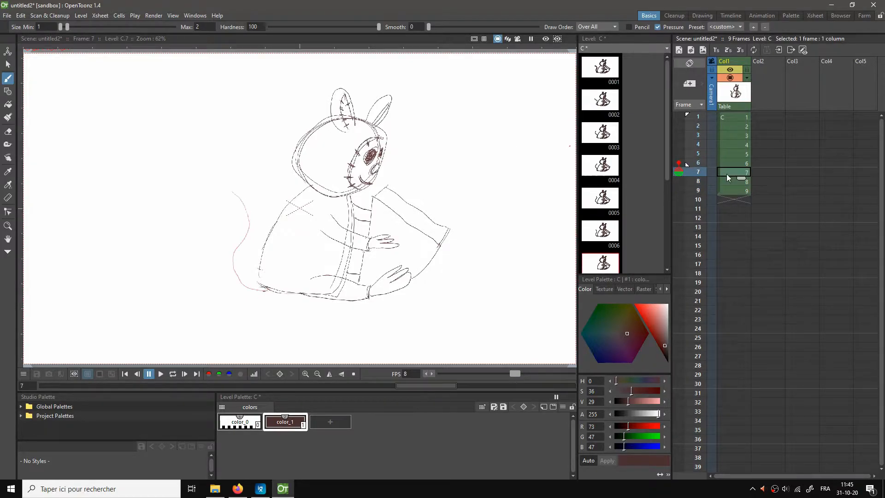
{"action": "left_click_drag", "start_coordinate": [728, 188], "coordinate": [729, 172]}
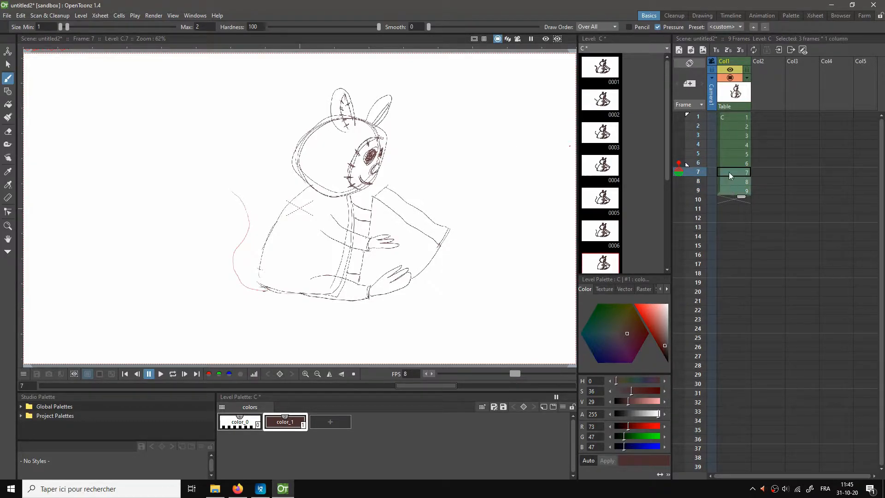
{"action": "right_click", "coordinate": [719, 180]}
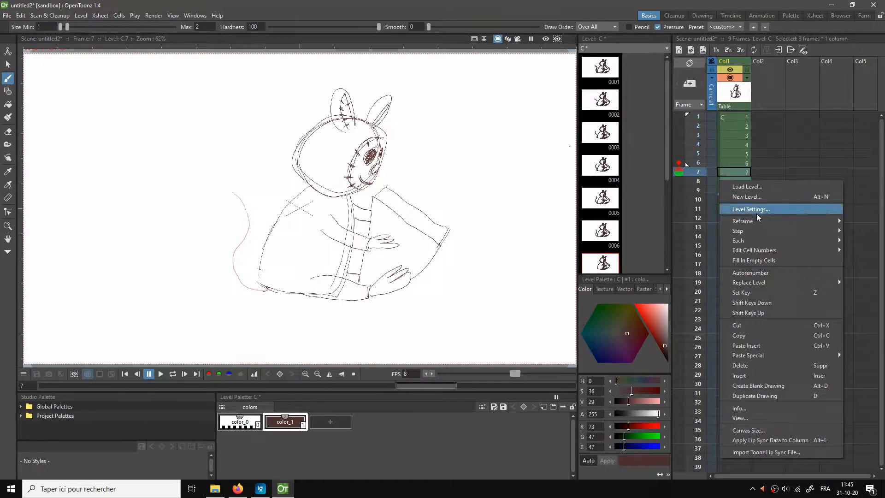
{"action": "left_click", "coordinate": [740, 366]}
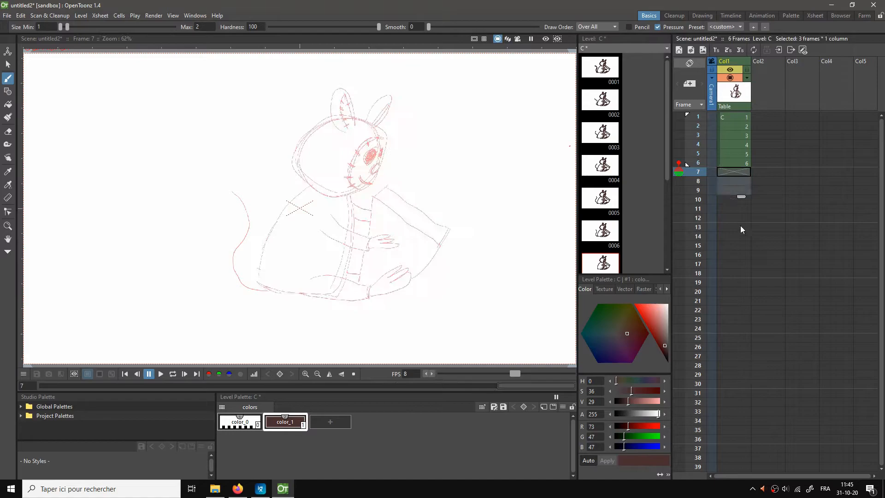
Step: Loop the remaining six frames and compare the tail position in frames 1 and 6
{"action": "left_click", "coordinate": [741, 164]}
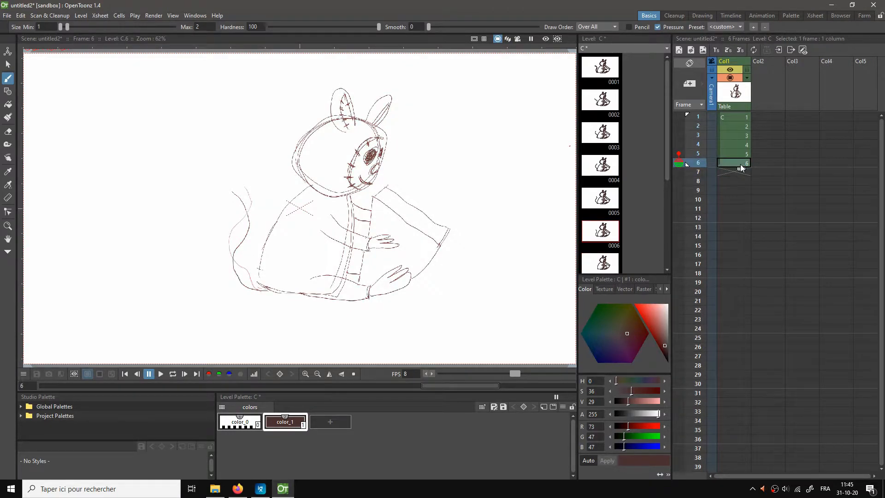
{"action": "key", "text": "l"}
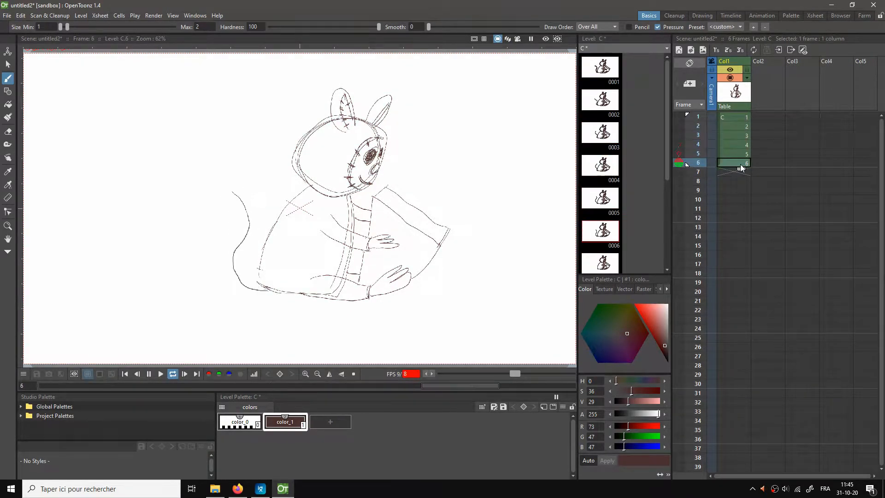
{"action": "key", "text": "l"}
{"action": "left_click", "coordinate": [739, 117]}
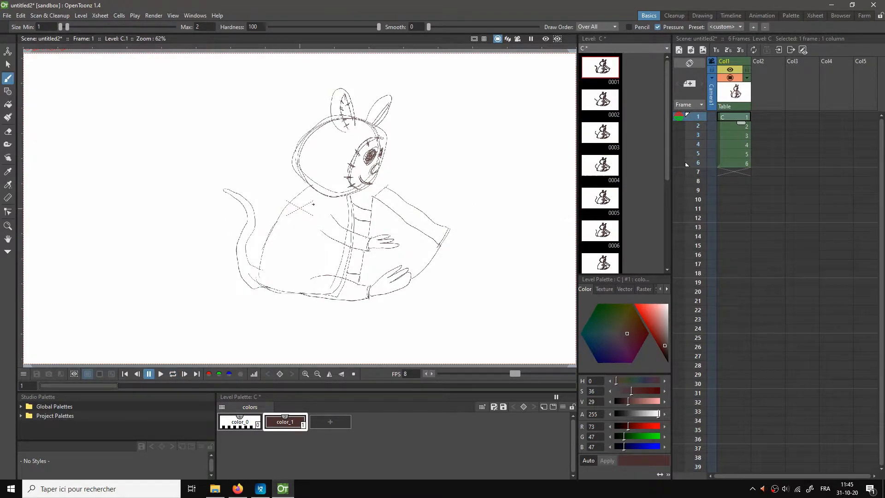
{"action": "left_click", "coordinate": [740, 163], "text": "shift"}
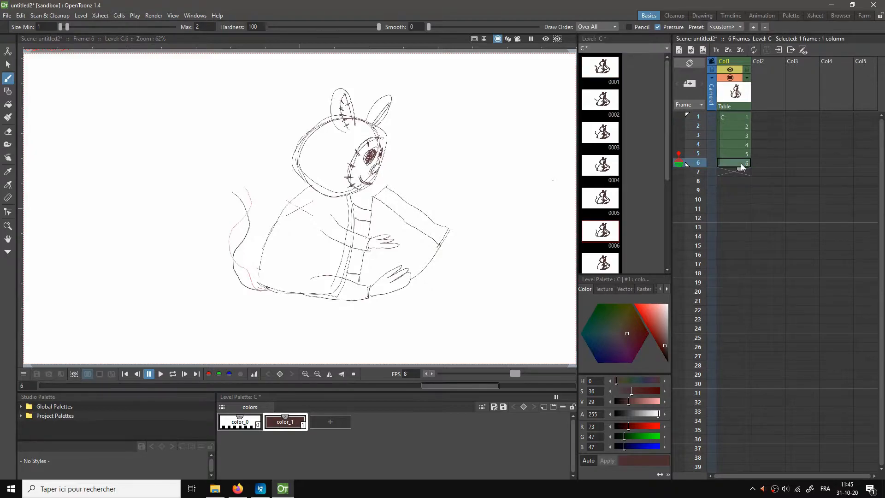
Step: Add a second contour line to the tail in frames 2, 3 and 4 to give it thickness
{"action": "left_click", "coordinate": [741, 136]}
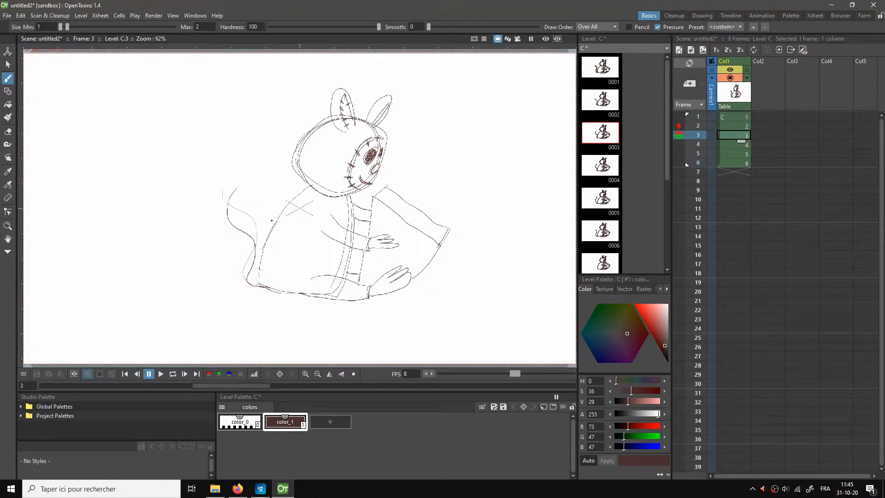
{"action": "left_click", "coordinate": [735, 123]}
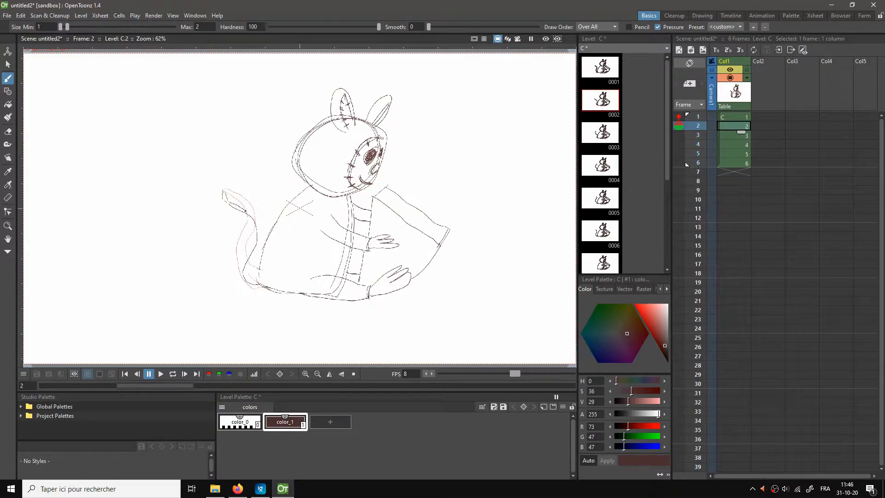
{"action": "mouse_move", "coordinate": [257, 243]}
{"action": "left_mouse_down"}
{"action": "mouse_move", "coordinate": [249, 266]}
{"action": "mouse_move", "coordinate": [258, 287]}
{"action": "mouse_move", "coordinate": [240, 276]}
{"action": "mouse_move", "coordinate": [251, 227]}
{"action": "mouse_move", "coordinate": [224, 201]}
{"action": "left_mouse_up"}
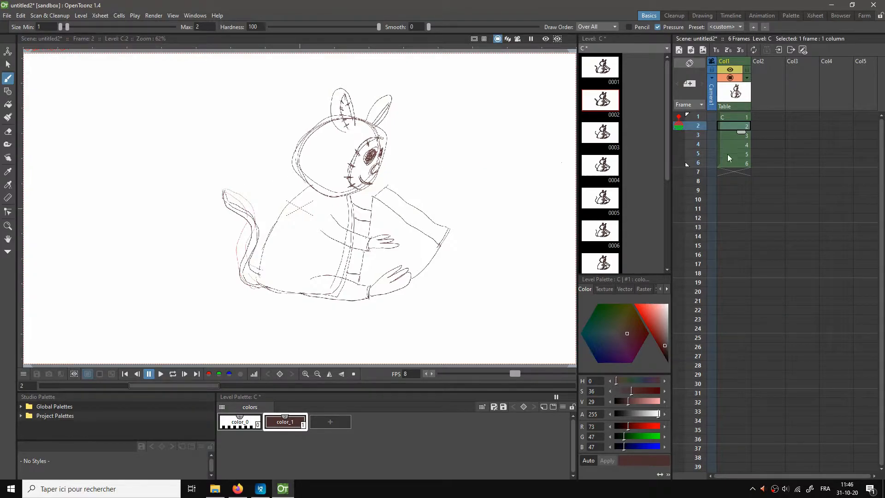
{"action": "left_click", "coordinate": [730, 135]}
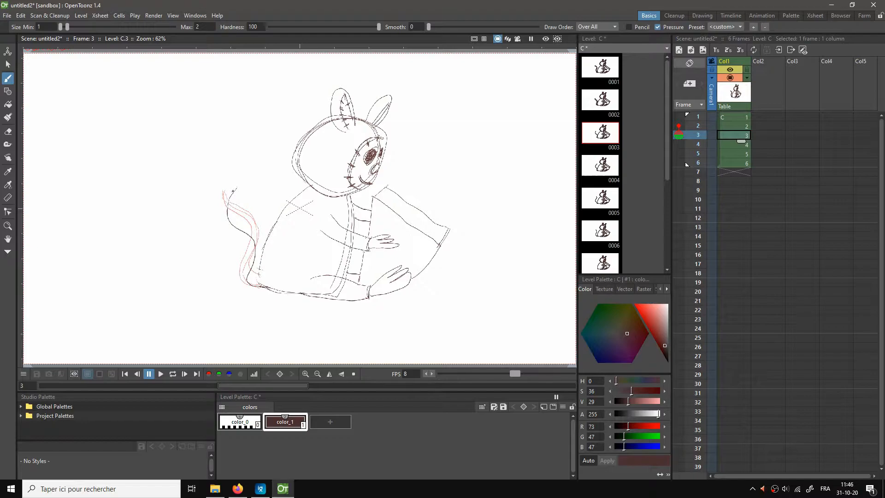
{"action": "mouse_move", "coordinate": [237, 223]}
{"action": "left_mouse_down"}
{"action": "mouse_move", "coordinate": [256, 241]}
{"action": "mouse_move", "coordinate": [260, 288]}
{"action": "mouse_move", "coordinate": [248, 285]}
{"action": "mouse_move", "coordinate": [249, 243]}
{"action": "mouse_move", "coordinate": [230, 230]}
{"action": "mouse_move", "coordinate": [229, 199]}
{"action": "left_mouse_up"}
{"action": "left_click", "coordinate": [726, 146]}
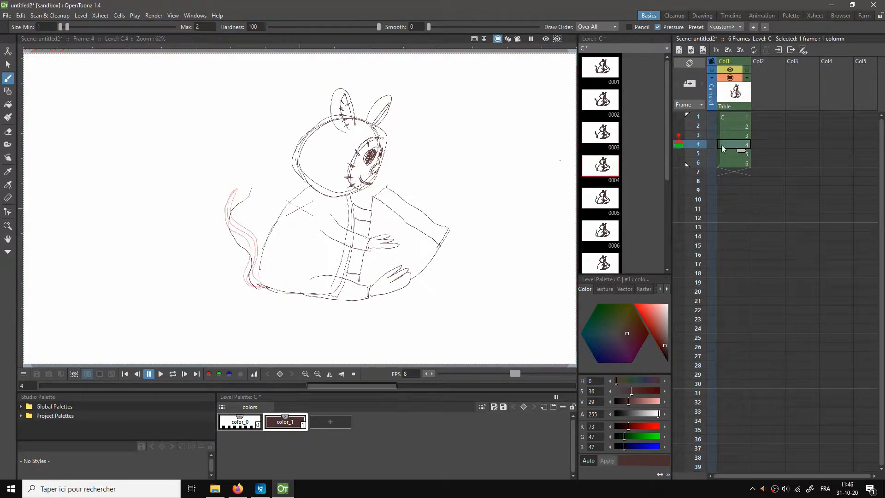
{"action": "mouse_move", "coordinate": [251, 188]}
{"action": "left_mouse_down"}
{"action": "mouse_move", "coordinate": [233, 231]}
{"action": "mouse_move", "coordinate": [253, 255]}
{"action": "mouse_move", "coordinate": [259, 288]}
{"action": "mouse_move", "coordinate": [228, 236]}
{"action": "mouse_move", "coordinate": [234, 206]}
{"action": "left_mouse_up"}
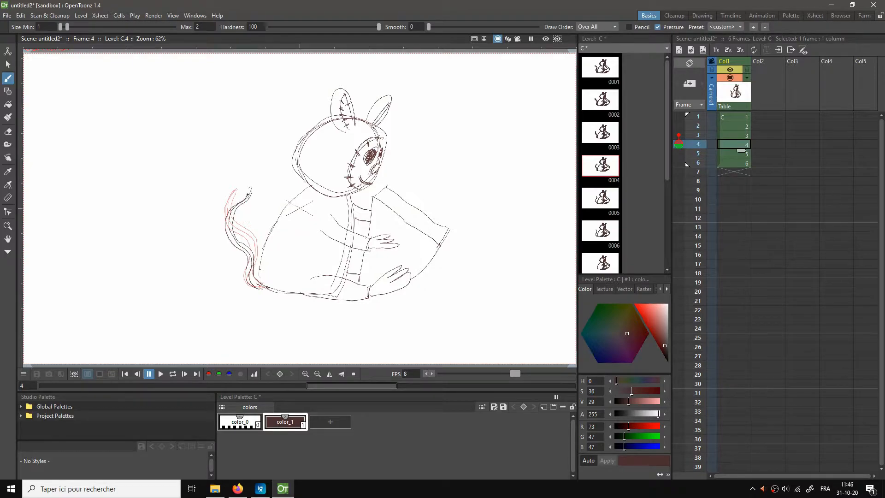
Step: Draw the second tail contour in frames 5 and 6, following the curve of the existing line
{"action": "key", "text": "period"}
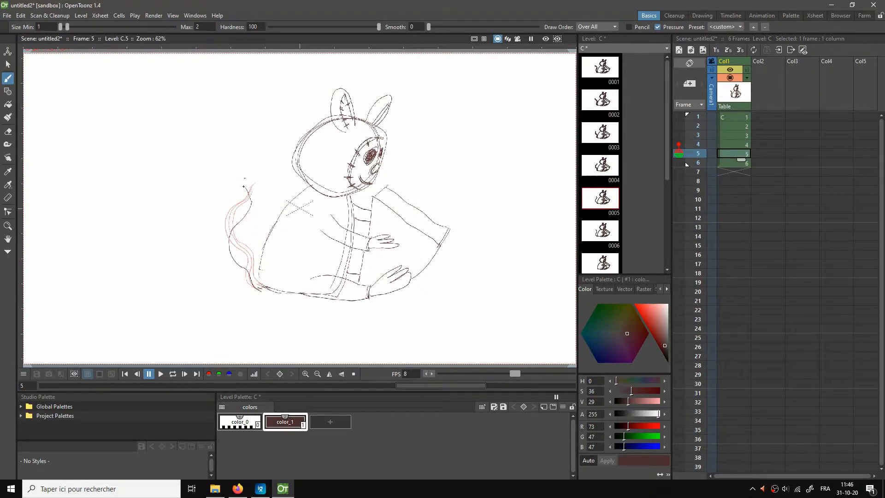
{"action": "mouse_move", "coordinate": [247, 200]}
{"action": "left_mouse_down"}
{"action": "mouse_move", "coordinate": [225, 248]}
{"action": "mouse_move", "coordinate": [251, 289]}
{"action": "left_mouse_up"}
{"action": "mouse_move", "coordinate": [251, 192]}
{"action": "left_mouse_down"}
{"action": "mouse_move", "coordinate": [233, 237]}
{"action": "mouse_move", "coordinate": [251, 274]}
{"action": "left_mouse_up"}
{"action": "left_click", "coordinate": [733, 163]}
{"action": "mouse_move", "coordinate": [234, 193]}
{"action": "left_mouse_down"}
{"action": "mouse_move", "coordinate": [244, 224]}
{"action": "mouse_move", "coordinate": [229, 267]}
{"action": "mouse_move", "coordinate": [267, 292]}
{"action": "left_mouse_up"}
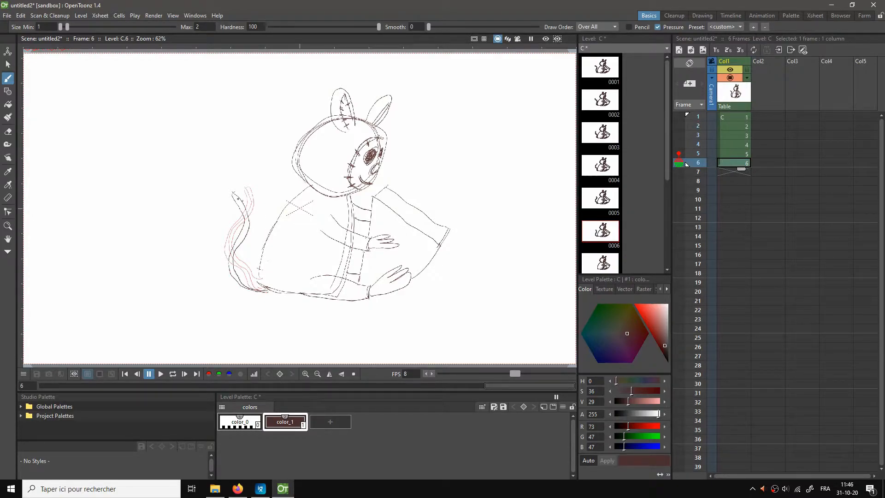
{"action": "mouse_move", "coordinate": [239, 194]}
{"action": "left_mouse_down"}
{"action": "mouse_move", "coordinate": [249, 233]}
{"action": "mouse_move", "coordinate": [239, 254]}
{"action": "mouse_move", "coordinate": [247, 275]}
{"action": "mouse_move", "coordinate": [261, 281]}
{"action": "left_mouse_up"}
Step: Play the six frames in a loop to check the thickened tail's motion, and return to frame 1
{"action": "key", "text": "l"}
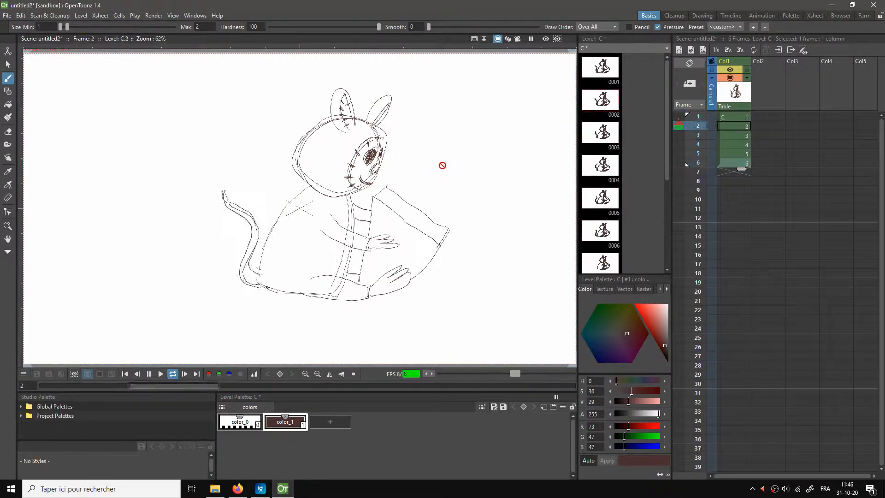
{"action": "key", "text": "l"}
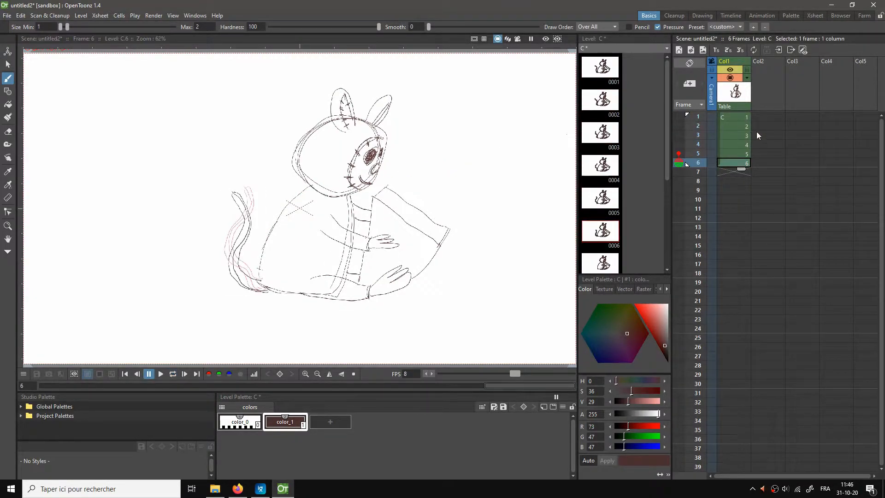
{"action": "left_click", "coordinate": [738, 116]}
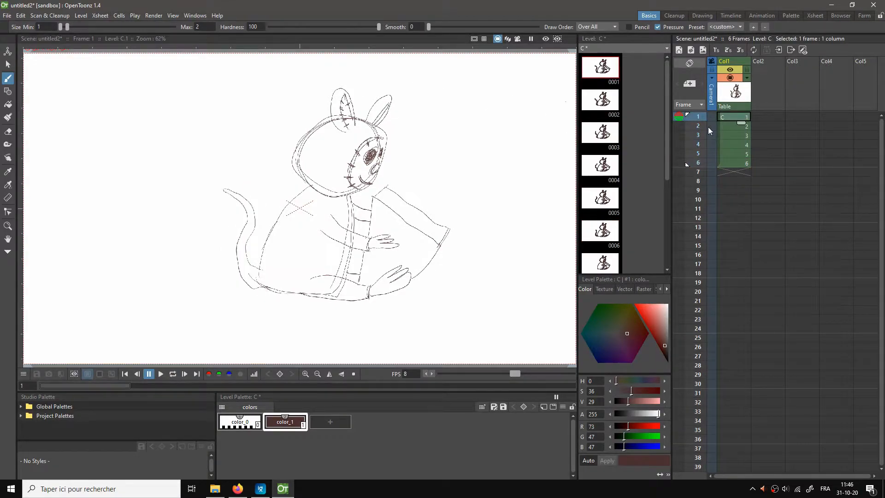
Step: Erase the head, ears and face from the drawing in frame 2, keeping the body and tail
{"action": "left_click", "coordinate": [726, 126]}
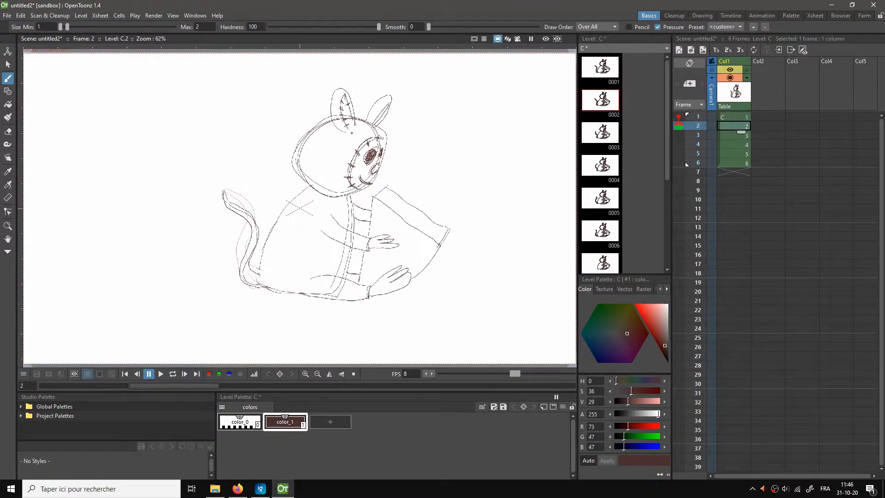
{"action": "key", "text": "e"}
{"action": "mouse_move", "coordinate": [363, 130]}
{"action": "left_mouse_down"}
{"action": "mouse_move", "coordinate": [341, 112]}
{"action": "mouse_move", "coordinate": [356, 110]}
{"action": "mouse_move", "coordinate": [364, 92]}
{"action": "mouse_move", "coordinate": [336, 102]}
{"action": "mouse_move", "coordinate": [296, 160]}
{"action": "mouse_move", "coordinate": [310, 181]}
{"action": "mouse_move", "coordinate": [333, 188]}
{"action": "mouse_move", "coordinate": [377, 171]}
{"action": "mouse_move", "coordinate": [371, 155]}
{"action": "mouse_move", "coordinate": [351, 162]}
{"action": "mouse_move", "coordinate": [348, 155]}
{"action": "mouse_move", "coordinate": [343, 178]}
{"action": "mouse_move", "coordinate": [361, 112]}
{"action": "mouse_move", "coordinate": [387, 106]}
{"action": "mouse_move", "coordinate": [375, 109]}
{"action": "mouse_move", "coordinate": [367, 133]}
{"action": "mouse_move", "coordinate": [386, 139]}
{"action": "mouse_move", "coordinate": [370, 181]}
{"action": "mouse_move", "coordinate": [345, 190]}
{"action": "mouse_move", "coordinate": [371, 148]}
{"action": "left_mouse_up"}
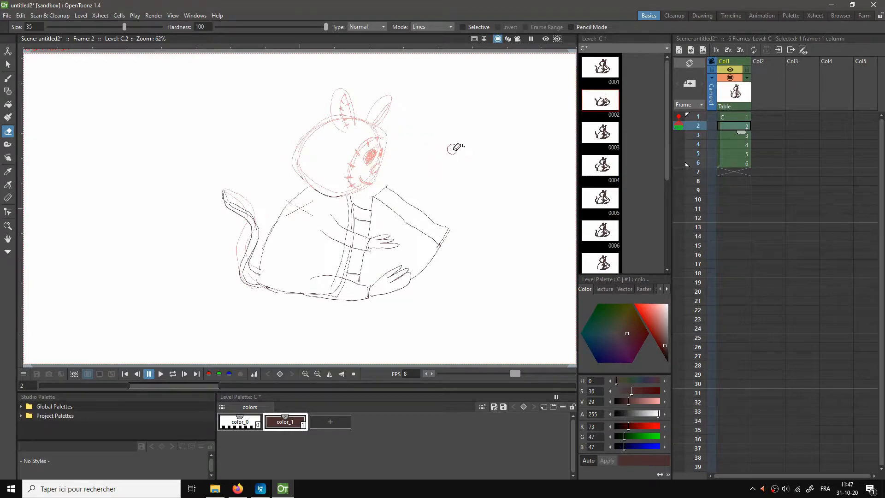
Step: Draw a rounded head outline in frame 2 with the brush, tracing over the onion-skinned head
{"action": "key", "text": "b"}
{"action": "mouse_move", "coordinate": [333, 118]}
{"action": "left_mouse_down"}
{"action": "mouse_move", "coordinate": [299, 154]}
{"action": "mouse_move", "coordinate": [305, 182]}
{"action": "mouse_move", "coordinate": [328, 196]}
{"action": "mouse_move", "coordinate": [370, 183]}
{"action": "mouse_move", "coordinate": [382, 171]}
{"action": "mouse_move", "coordinate": [382, 133]}
{"action": "mouse_move", "coordinate": [354, 119]}
{"action": "mouse_move", "coordinate": [322, 121]}
{"action": "left_mouse_up"}
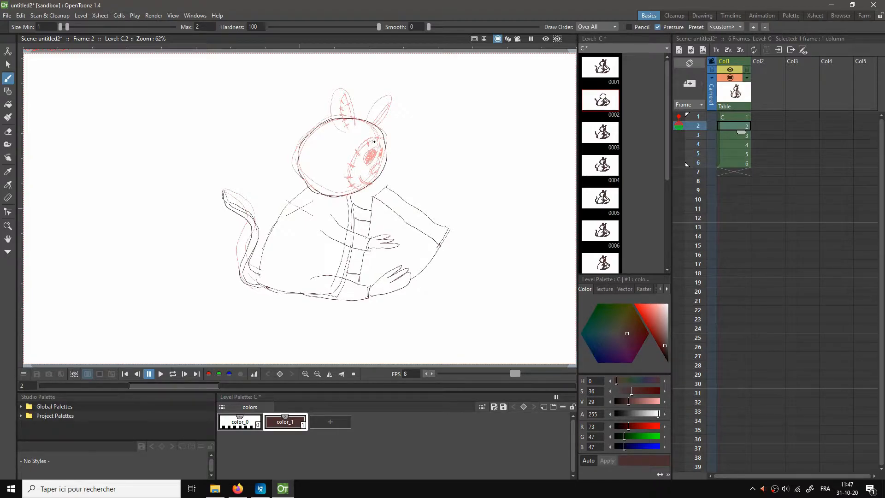
{"action": "left_click_drag", "start_coordinate": [371, 137], "coordinate": [345, 144]}
Step: Add curved construction lines across and down the mouse's head in frame 1
{"action": "key", "text": "comma"}
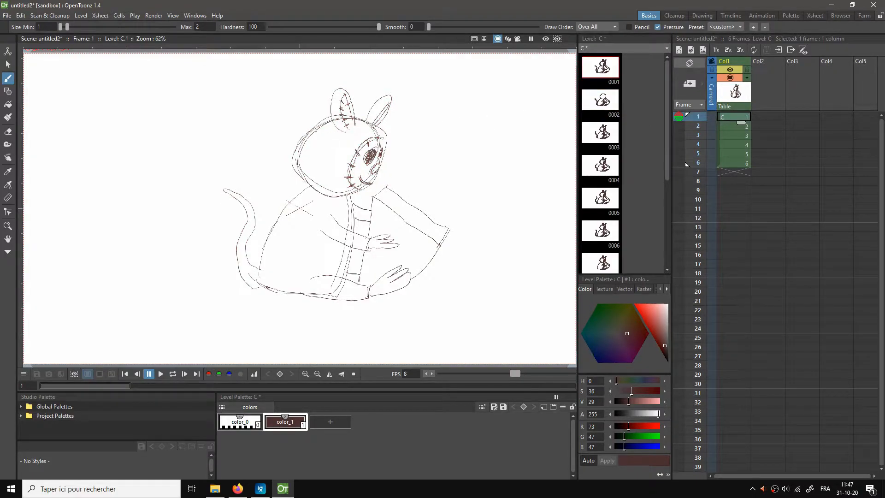
{"action": "left_click_drag", "start_coordinate": [314, 134], "coordinate": [358, 154]}
{"action": "mouse_move", "coordinate": [359, 123]}
{"action": "left_mouse_down"}
{"action": "mouse_move", "coordinate": [342, 131]}
{"action": "mouse_move", "coordinate": [321, 185]}
{"action": "left_mouse_up"}
Step: Draw curved construction lines on the head in frame 2, undoing the rejected vertical strokes
{"action": "key", "text": "period"}
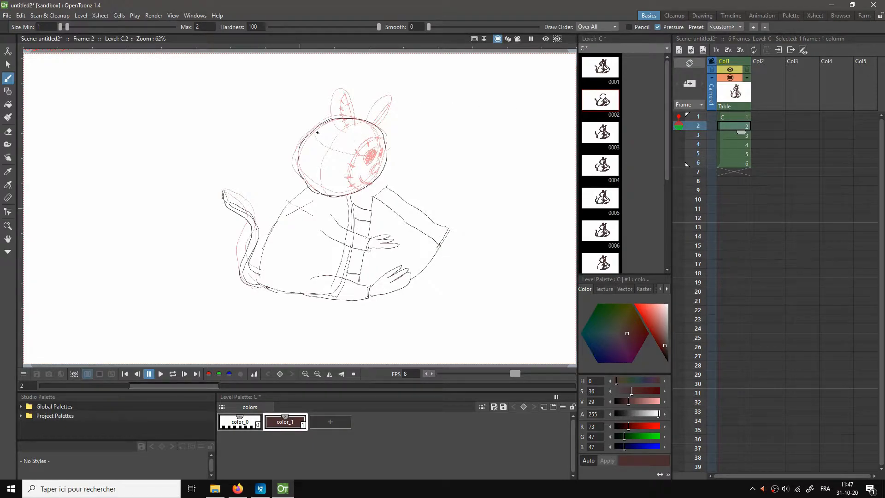
{"action": "mouse_move", "coordinate": [314, 135]}
{"action": "left_mouse_down"}
{"action": "mouse_move", "coordinate": [354, 155]}
{"action": "mouse_move", "coordinate": [390, 149]}
{"action": "left_mouse_up"}
{"action": "mouse_move", "coordinate": [373, 124]}
{"action": "left_mouse_down"}
{"action": "mouse_move", "coordinate": [349, 121]}
{"action": "mouse_move", "coordinate": [309, 145]}
{"action": "mouse_move", "coordinate": [310, 183]}
{"action": "left_mouse_up"}
{"action": "key", "text": "ctrl+z"}
{"action": "mouse_move", "coordinate": [357, 122]}
{"action": "left_mouse_down"}
{"action": "mouse_move", "coordinate": [333, 132]}
{"action": "mouse_move", "coordinate": [363, 120]}
{"action": "mouse_move", "coordinate": [331, 133]}
{"action": "mouse_move", "coordinate": [315, 155]}
{"action": "mouse_move", "coordinate": [316, 189]}
{"action": "left_mouse_up"}
{"action": "key", "text": "ctrl+z"}
Step: Draw two rounded ears with inner contours on the head in frame 2, and compare the drawing with frame 1
{"action": "mouse_move", "coordinate": [329, 133]}
{"action": "left_mouse_down"}
{"action": "mouse_move", "coordinate": [315, 103]}
{"action": "mouse_move", "coordinate": [324, 97]}
{"action": "mouse_move", "coordinate": [344, 124]}
{"action": "mouse_move", "coordinate": [368, 121]}
{"action": "mouse_move", "coordinate": [386, 100]}
{"action": "mouse_move", "coordinate": [396, 108]}
{"action": "mouse_move", "coordinate": [391, 119]}
{"action": "mouse_move", "coordinate": [322, 116]}
{"action": "mouse_move", "coordinate": [324, 107]}
{"action": "mouse_move", "coordinate": [342, 124]}
{"action": "mouse_move", "coordinate": [382, 124]}
{"action": "left_mouse_up"}
{"action": "left_click", "coordinate": [732, 117]}
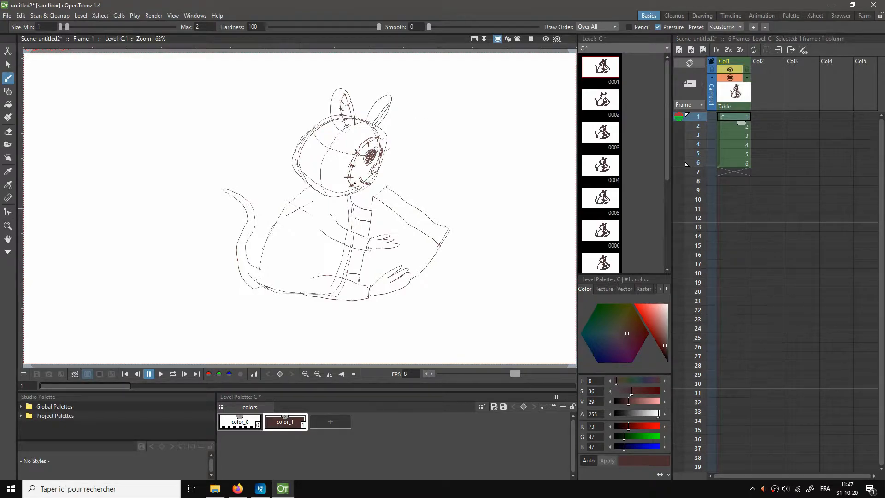
{"action": "left_click", "coordinate": [732, 126]}
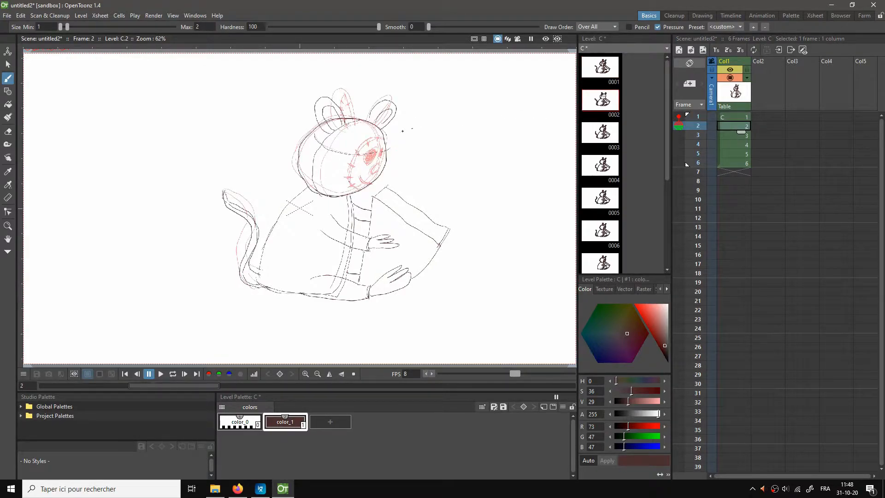
Step: Draw the stitched face outline, scribbled eyes, nose and smile in frame 2, with the face turned towards the viewer
{"action": "mouse_move", "coordinate": [369, 137]}
{"action": "left_mouse_down"}
{"action": "mouse_move", "coordinate": [337, 166]}
{"action": "mouse_move", "coordinate": [344, 184]}
{"action": "left_mouse_up"}
{"action": "mouse_move", "coordinate": [363, 154]}
{"action": "left_mouse_down"}
{"action": "mouse_move", "coordinate": [353, 119]}
{"action": "mouse_move", "coordinate": [372, 160]}
{"action": "mouse_move", "coordinate": [359, 190]}
{"action": "left_mouse_up"}
{"action": "left_click_drag", "start_coordinate": [378, 151], "coordinate": [378, 152]}
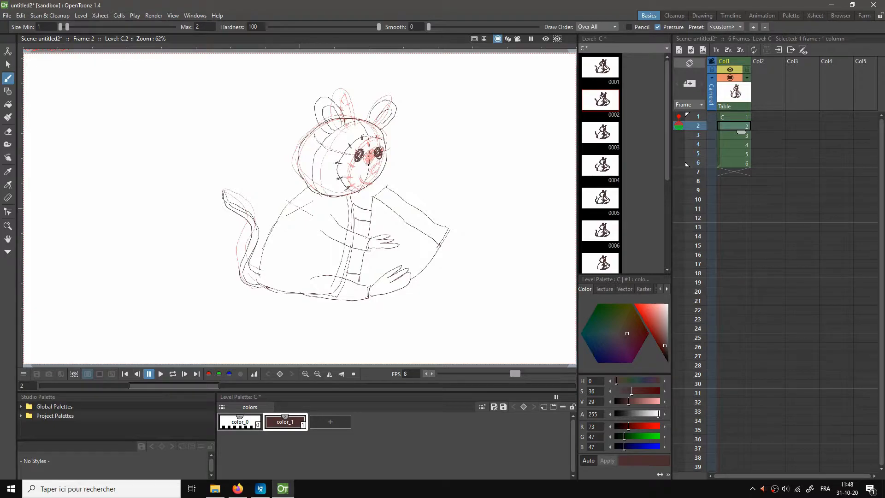
{"action": "mouse_move", "coordinate": [371, 169]}
{"action": "left_mouse_down"}
{"action": "mouse_move", "coordinate": [366, 180]}
{"action": "mouse_move", "coordinate": [375, 180]}
{"action": "left_mouse_up"}
Step: Erase the head, ears and face from the drawing in frame 3, keeping the body and tail
{"action": "left_click", "coordinate": [733, 133]}
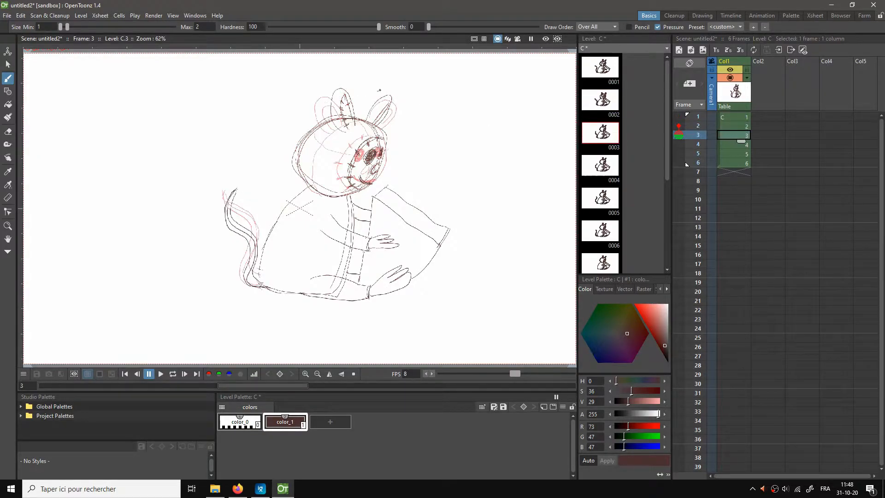
{"action": "key", "text": "a"}
{"action": "mouse_move", "coordinate": [357, 115]}
{"action": "left_mouse_down"}
{"action": "mouse_move", "coordinate": [331, 114]}
{"action": "mouse_move", "coordinate": [343, 89]}
{"action": "mouse_move", "coordinate": [334, 126]}
{"action": "mouse_move", "coordinate": [333, 118]}
{"action": "mouse_move", "coordinate": [297, 146]}
{"action": "mouse_move", "coordinate": [295, 164]}
{"action": "mouse_move", "coordinate": [362, 180]}
{"action": "mouse_move", "coordinate": [346, 186]}
{"action": "mouse_move", "coordinate": [379, 172]}
{"action": "mouse_move", "coordinate": [356, 171]}
{"action": "mouse_move", "coordinate": [374, 134]}
{"action": "mouse_move", "coordinate": [382, 145]}
{"action": "mouse_move", "coordinate": [349, 168]}
{"action": "mouse_move", "coordinate": [392, 109]}
{"action": "mouse_move", "coordinate": [362, 120]}
{"action": "mouse_move", "coordinate": [375, 111]}
{"action": "mouse_move", "coordinate": [366, 144]}
{"action": "mouse_move", "coordinate": [378, 160]}
{"action": "mouse_move", "coordinate": [375, 183]}
{"action": "left_mouse_up"}
Step: Draw the round head outline in frame 3 with vertical and horizontal construction curves turned further towards the viewer
{"action": "key", "text": "b"}
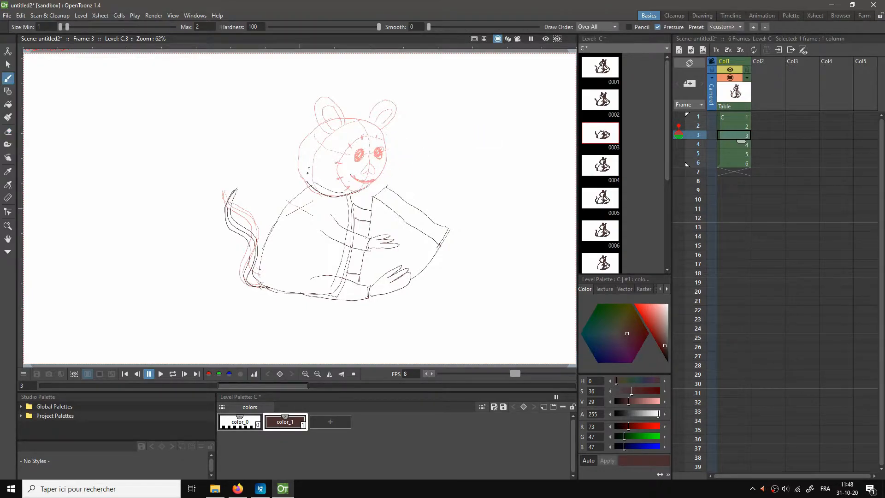
{"action": "mouse_move", "coordinate": [301, 178]}
{"action": "left_mouse_down"}
{"action": "mouse_move", "coordinate": [296, 155]}
{"action": "mouse_move", "coordinate": [310, 133]}
{"action": "mouse_move", "coordinate": [358, 119]}
{"action": "mouse_move", "coordinate": [378, 128]}
{"action": "mouse_move", "coordinate": [386, 145]}
{"action": "mouse_move", "coordinate": [382, 173]}
{"action": "mouse_move", "coordinate": [358, 191]}
{"action": "left_mouse_up"}
{"action": "mouse_move", "coordinate": [345, 118]}
{"action": "left_mouse_down"}
{"action": "mouse_move", "coordinate": [352, 147]}
{"action": "mouse_move", "coordinate": [343, 190]}
{"action": "left_mouse_up"}
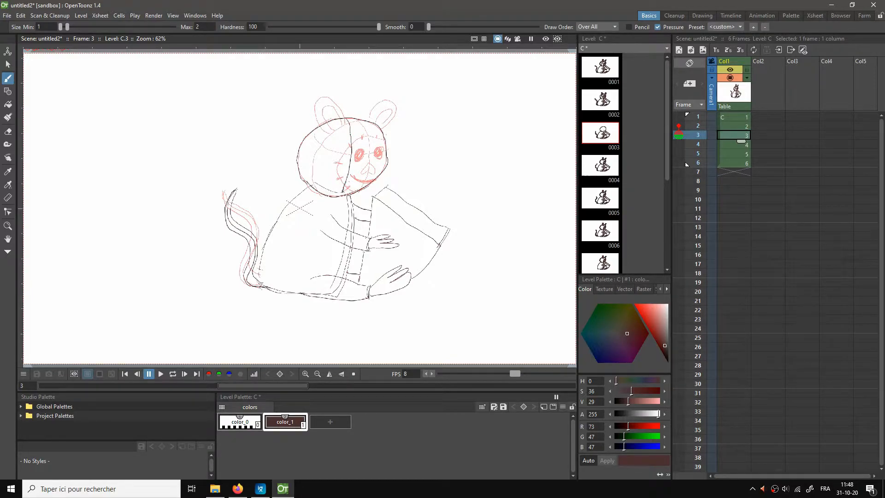
{"action": "mouse_move", "coordinate": [311, 137]}
{"action": "left_mouse_down"}
{"action": "mouse_move", "coordinate": [335, 155]}
{"action": "mouse_move", "coordinate": [386, 149]}
{"action": "left_mouse_up"}
{"action": "mouse_move", "coordinate": [346, 121]}
{"action": "left_mouse_down"}
{"action": "mouse_move", "coordinate": [306, 148]}
{"action": "mouse_move", "coordinate": [311, 188]}
{"action": "left_mouse_up"}
Step: Draw two rounded ears and a nearly frontal stitched face with eyes, nose and smile in frame 3
{"action": "mouse_move", "coordinate": [318, 133]}
{"action": "left_mouse_down"}
{"action": "mouse_move", "coordinate": [305, 121]}
{"action": "mouse_move", "coordinate": [314, 94]}
{"action": "mouse_move", "coordinate": [332, 114]}
{"action": "mouse_move", "coordinate": [310, 119]}
{"action": "mouse_move", "coordinate": [320, 106]}
{"action": "left_mouse_up"}
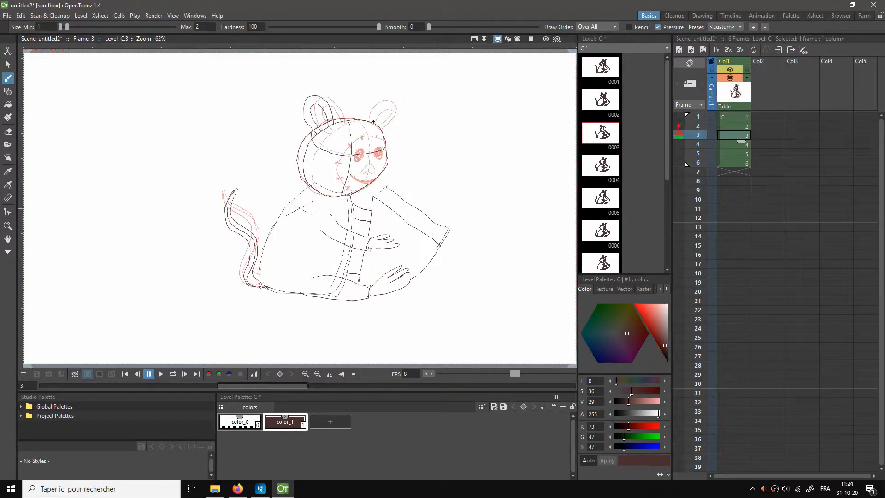
{"action": "mouse_move", "coordinate": [372, 122]}
{"action": "left_mouse_down"}
{"action": "mouse_move", "coordinate": [395, 108]}
{"action": "mouse_move", "coordinate": [387, 130]}
{"action": "left_mouse_up"}
{"action": "mouse_move", "coordinate": [330, 157]}
{"action": "left_mouse_down"}
{"action": "mouse_move", "coordinate": [340, 148]}
{"action": "mouse_move", "coordinate": [331, 157]}
{"action": "mouse_move", "coordinate": [363, 153]}
{"action": "left_mouse_up"}
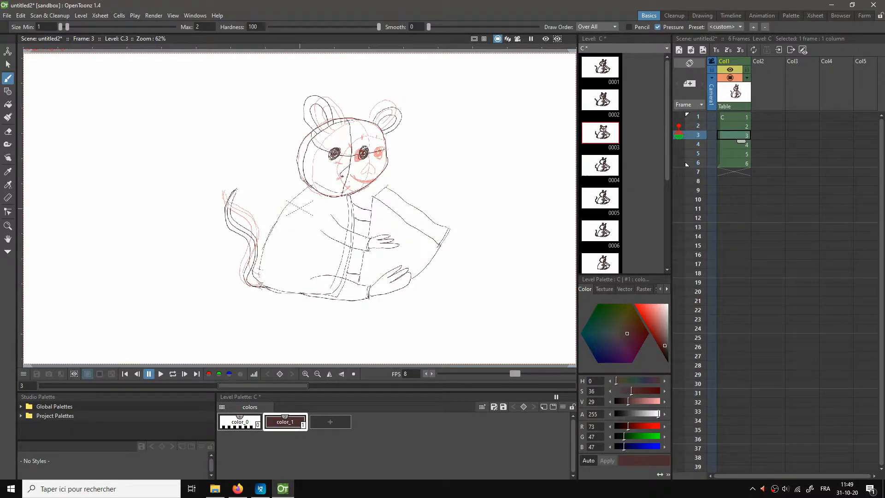
{"action": "mouse_move", "coordinate": [349, 172]}
{"action": "left_mouse_down"}
{"action": "mouse_move", "coordinate": [361, 181]}
{"action": "mouse_move", "coordinate": [329, 179]}
{"action": "left_mouse_up"}
{"action": "mouse_move", "coordinate": [353, 135]}
{"action": "left_mouse_down"}
{"action": "mouse_move", "coordinate": [323, 141]}
{"action": "mouse_move", "coordinate": [310, 158]}
{"action": "left_mouse_up"}
{"action": "key", "text": "ctrl+z"}
{"action": "mouse_move", "coordinate": [349, 136]}
{"action": "left_mouse_down"}
{"action": "mouse_move", "coordinate": [319, 146]}
{"action": "mouse_move", "coordinate": [310, 170]}
{"action": "mouse_move", "coordinate": [323, 188]}
{"action": "left_mouse_up"}
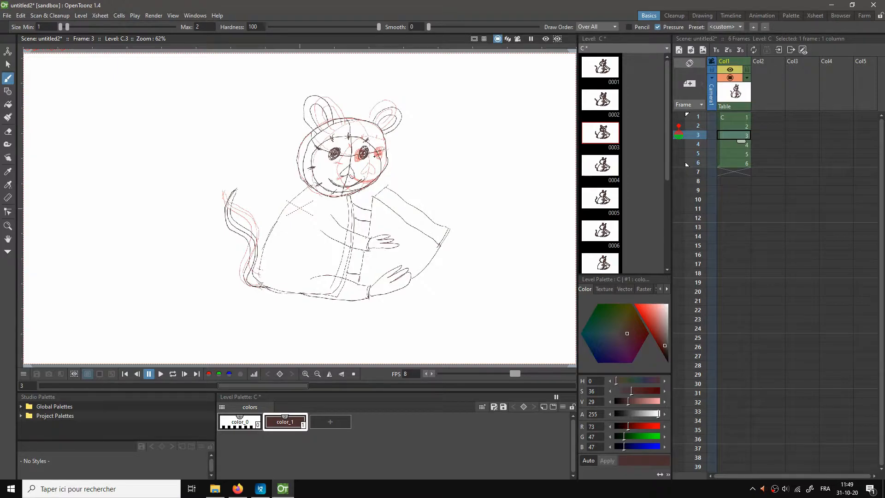
Step: Erase the head, ears and face from the drawing in frame 4, and compare it with frame 3
{"action": "left_click", "coordinate": [714, 142]}
{"action": "key", "text": "a"}
{"action": "mouse_move", "coordinate": [374, 104]}
{"action": "left_mouse_down"}
{"action": "mouse_move", "coordinate": [350, 116]}
{"action": "mouse_move", "coordinate": [336, 95]}
{"action": "mouse_move", "coordinate": [325, 98]}
{"action": "left_mouse_up"}
{"action": "mouse_move", "coordinate": [317, 128]}
{"action": "left_mouse_down"}
{"action": "mouse_move", "coordinate": [295, 160]}
{"action": "mouse_move", "coordinate": [303, 175]}
{"action": "mouse_move", "coordinate": [374, 178]}
{"action": "mouse_move", "coordinate": [365, 162]}
{"action": "mouse_move", "coordinate": [374, 142]}
{"action": "mouse_move", "coordinate": [363, 134]}
{"action": "mouse_move", "coordinate": [385, 95]}
{"action": "mouse_move", "coordinate": [397, 97]}
{"action": "mouse_move", "coordinate": [386, 147]}
{"action": "mouse_move", "coordinate": [375, 150]}
{"action": "mouse_move", "coordinate": [388, 159]}
{"action": "mouse_move", "coordinate": [370, 178]}
{"action": "left_mouse_up"}
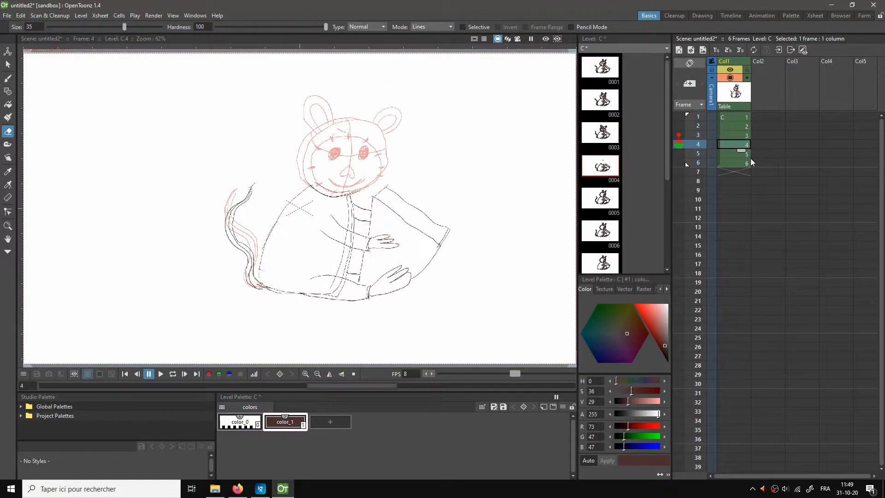
{"action": "left_click", "coordinate": [735, 136]}
{"action": "left_click", "coordinate": [731, 143]}
Step: Draw the head outline in frame 4 with a horizontal construction curve and a vertical centre line
{"action": "key", "text": "b"}
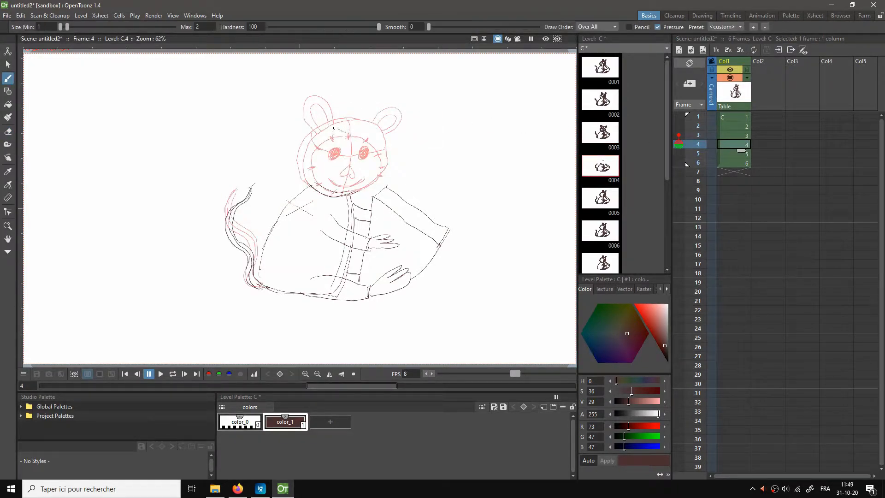
{"action": "mouse_move", "coordinate": [329, 119]}
{"action": "left_mouse_down"}
{"action": "mouse_move", "coordinate": [309, 135]}
{"action": "mouse_move", "coordinate": [301, 179]}
{"action": "left_mouse_up"}
{"action": "mouse_move", "coordinate": [377, 181]}
{"action": "left_mouse_down"}
{"action": "mouse_move", "coordinate": [388, 160]}
{"action": "mouse_move", "coordinate": [383, 135]}
{"action": "mouse_move", "coordinate": [361, 121]}
{"action": "left_mouse_up"}
{"action": "left_click_drag", "start_coordinate": [311, 143], "coordinate": [335, 155]}
{"action": "left_click_drag", "start_coordinate": [346, 118], "coordinate": [341, 190]}
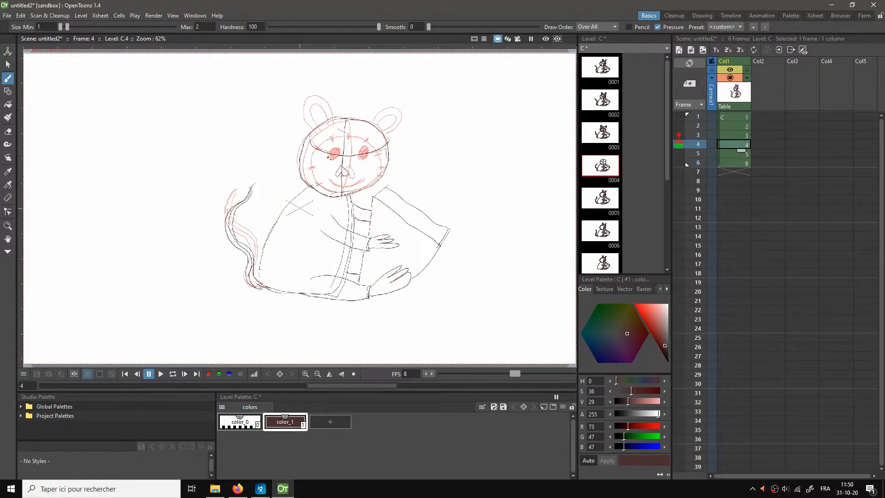
Step: Draw the stitched frontal face with scribbled eyes and a smile in frame 4, and add two wide-set rounded ears
{"action": "left_click_drag", "start_coordinate": [332, 156], "coordinate": [356, 156]}
{"action": "mouse_move", "coordinate": [325, 182]}
{"action": "left_mouse_down"}
{"action": "mouse_move", "coordinate": [355, 184]}
{"action": "mouse_move", "coordinate": [332, 184]}
{"action": "left_mouse_up"}
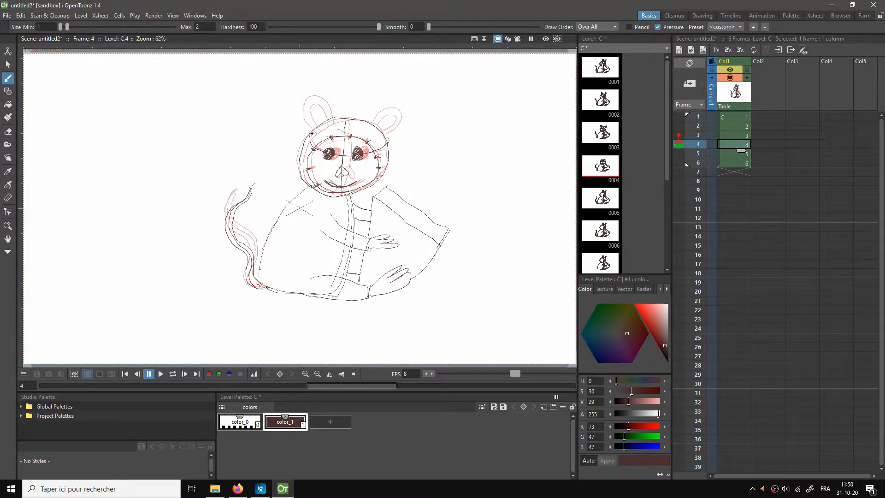
{"action": "mouse_move", "coordinate": [303, 128]}
{"action": "left_mouse_down"}
{"action": "mouse_move", "coordinate": [297, 98]}
{"action": "mouse_move", "coordinate": [312, 94]}
{"action": "mouse_move", "coordinate": [325, 107]}
{"action": "mouse_move", "coordinate": [328, 120]}
{"action": "mouse_move", "coordinate": [316, 127]}
{"action": "mouse_move", "coordinate": [304, 117]}
{"action": "mouse_move", "coordinate": [305, 105]}
{"action": "mouse_move", "coordinate": [319, 124]}
{"action": "left_mouse_up"}
{"action": "mouse_move", "coordinate": [372, 123]}
{"action": "left_mouse_down"}
{"action": "mouse_move", "coordinate": [401, 103]}
{"action": "mouse_move", "coordinate": [408, 120]}
{"action": "mouse_move", "coordinate": [390, 131]}
{"action": "left_mouse_up"}
Step: Play the loop to check the head turn, and step through frames 1 to 4
{"action": "key", "text": "l"}
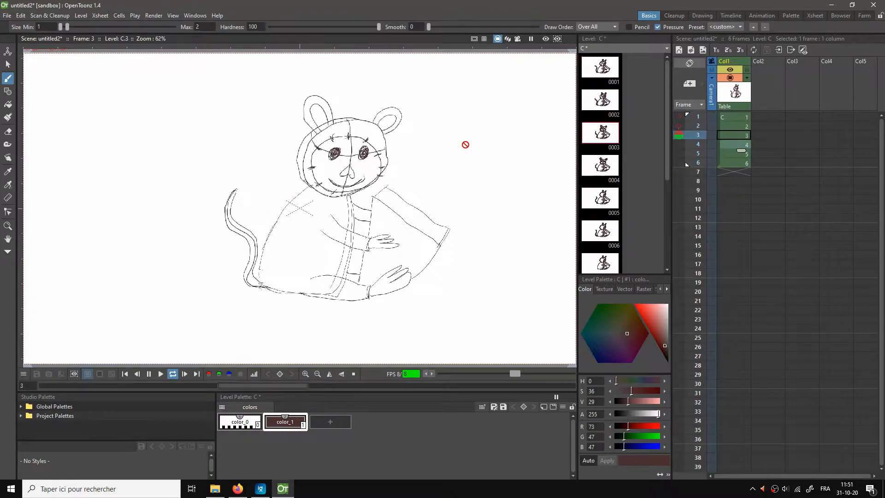
{"action": "left_click", "coordinate": [733, 117]}
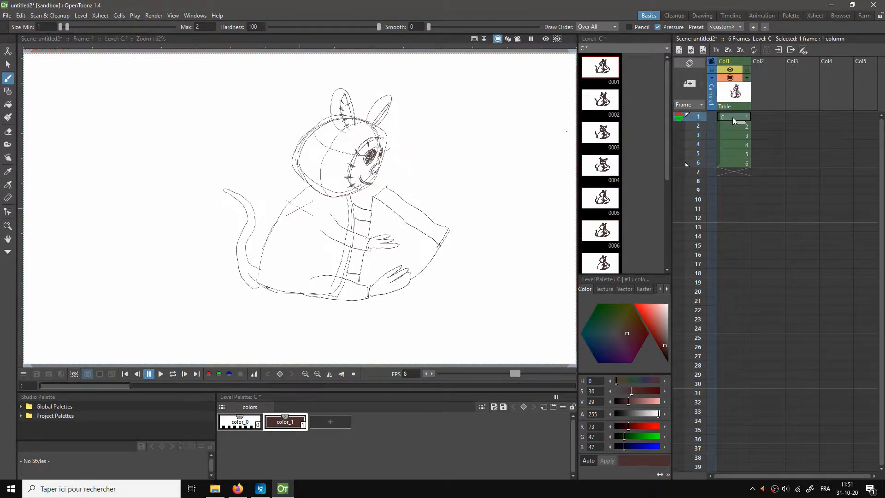
{"action": "key", "text": "Down"}
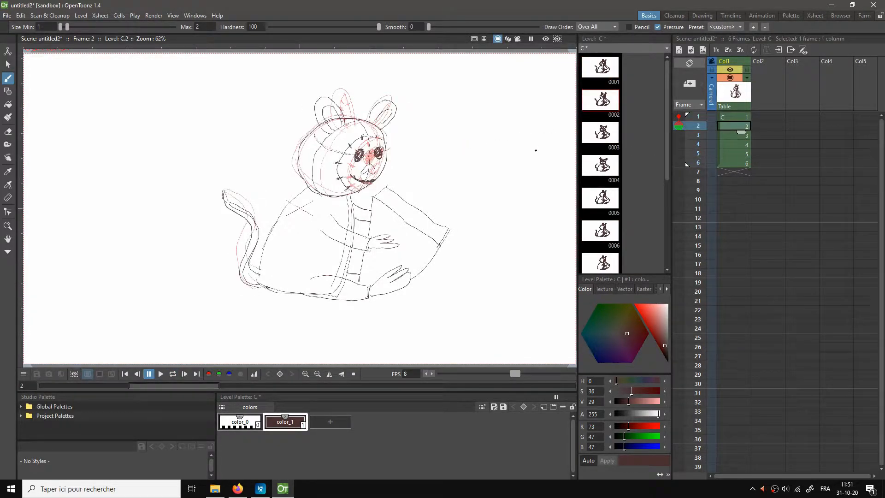
{"action": "key", "text": "Down"}
{"action": "key", "text": "Down"}
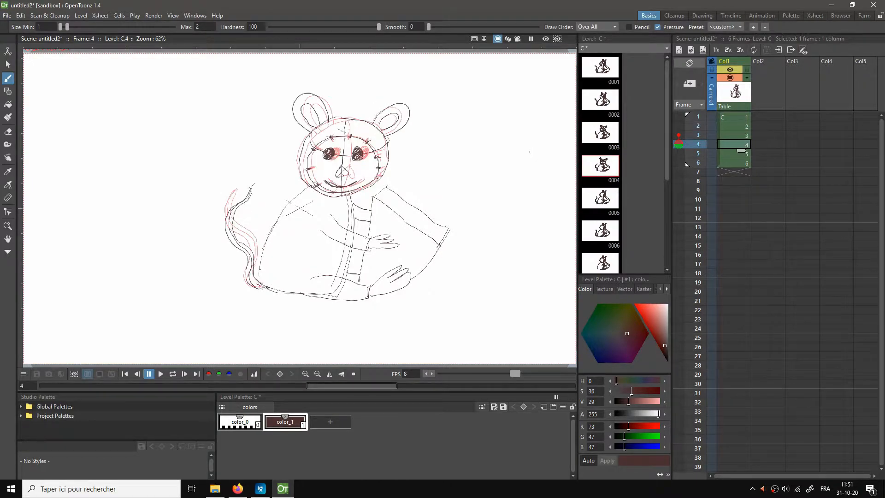
Step: Erase the head, ears and face from the drawing in frame 5, keeping the body and tail
{"action": "key", "text": "Down"}
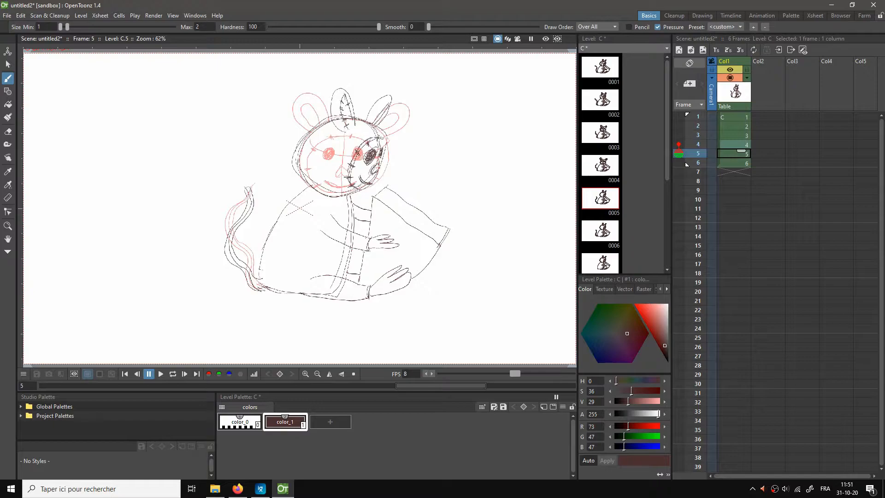
{"action": "key", "text": "a"}
{"action": "mouse_move", "coordinate": [332, 95]}
{"action": "left_mouse_down"}
{"action": "mouse_move", "coordinate": [316, 119]}
{"action": "mouse_move", "coordinate": [329, 123]}
{"action": "mouse_move", "coordinate": [295, 157]}
{"action": "mouse_move", "coordinate": [306, 178]}
{"action": "mouse_move", "coordinate": [361, 184]}
{"action": "mouse_move", "coordinate": [384, 155]}
{"action": "mouse_move", "coordinate": [376, 138]}
{"action": "mouse_move", "coordinate": [368, 159]}
{"action": "mouse_move", "coordinate": [381, 152]}
{"action": "mouse_move", "coordinate": [386, 107]}
{"action": "mouse_move", "coordinate": [358, 115]}
{"action": "mouse_move", "coordinate": [370, 108]}
{"action": "mouse_move", "coordinate": [388, 104]}
{"action": "mouse_move", "coordinate": [372, 125]}
{"action": "mouse_move", "coordinate": [332, 128]}
{"action": "mouse_move", "coordinate": [389, 138]}
{"action": "left_mouse_up"}
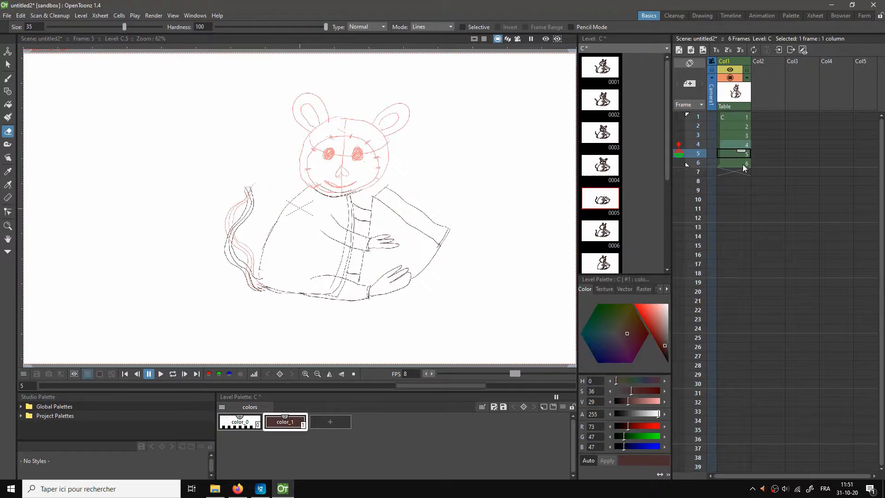
Step: Copy the head and ears from frame 4 with a freehand selection, and paste them into frame 5
{"action": "left_click", "coordinate": [737, 145]}
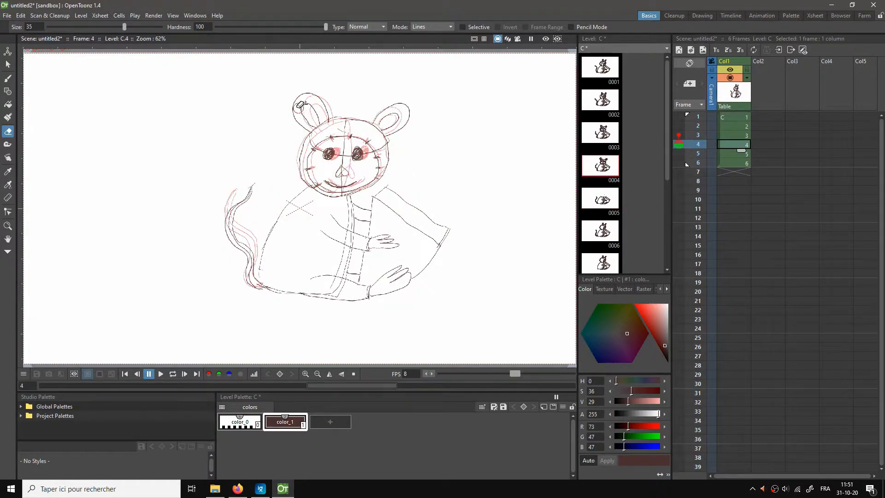
{"action": "key", "text": "s"}
{"action": "left_click", "coordinate": [51, 28]}
{"action": "left_click", "coordinate": [47, 43]}
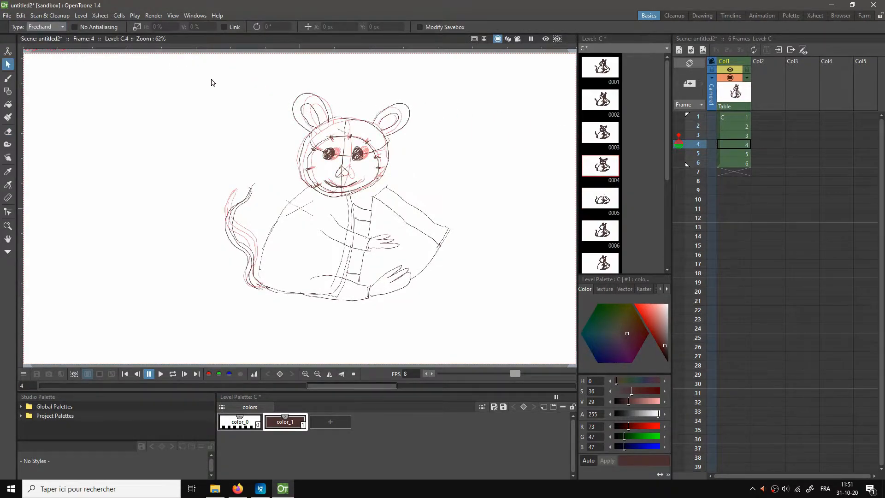
{"action": "mouse_move", "coordinate": [287, 74]}
{"action": "left_mouse_down"}
{"action": "mouse_move", "coordinate": [271, 107]}
{"action": "mouse_move", "coordinate": [311, 191]}
{"action": "mouse_move", "coordinate": [360, 194]}
{"action": "mouse_move", "coordinate": [414, 157]}
{"action": "mouse_move", "coordinate": [424, 86]}
{"action": "mouse_move", "coordinate": [333, 60]}
{"action": "mouse_move", "coordinate": [289, 78]}
{"action": "left_mouse_up"}
{"action": "left_click", "coordinate": [743, 154]}
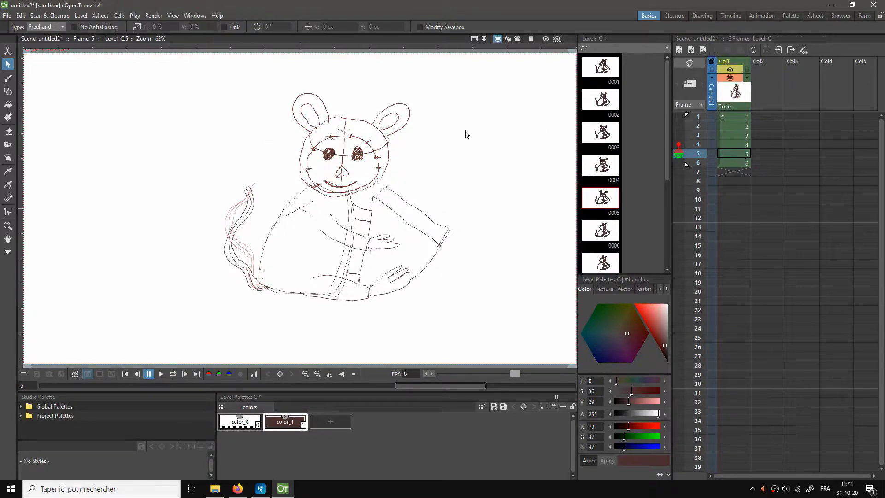
Step: Step through all six frames, play the loop to check the head turn, and return to frame 1
{"action": "left_click", "coordinate": [726, 165]}
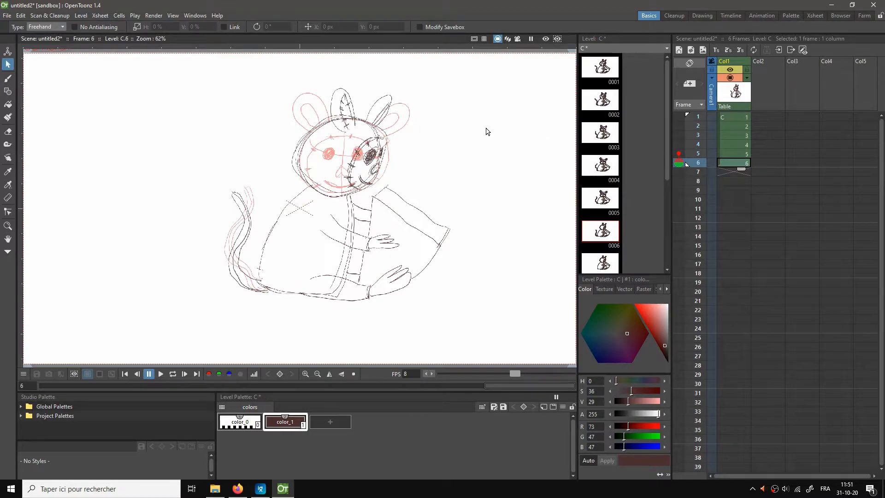
{"action": "left_click", "coordinate": [735, 120]}
{"action": "left_click", "coordinate": [734, 124]}
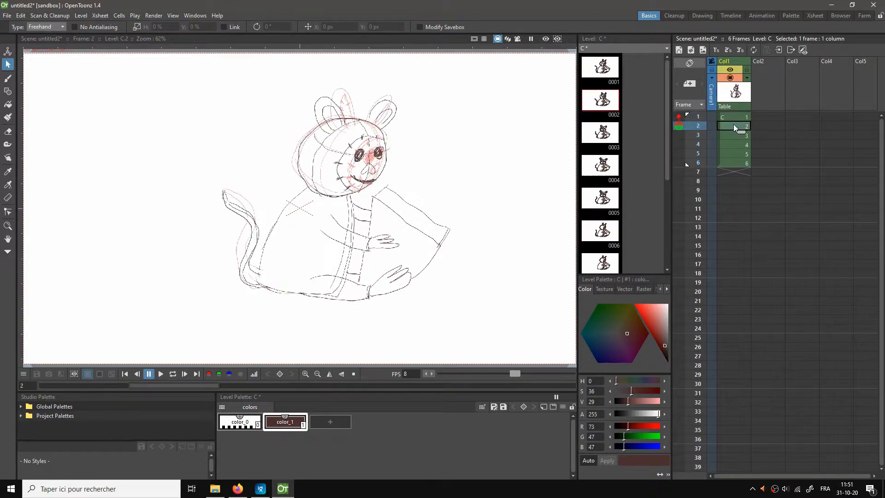
{"action": "left_click", "coordinate": [730, 134]}
{"action": "left_click", "coordinate": [727, 144]}
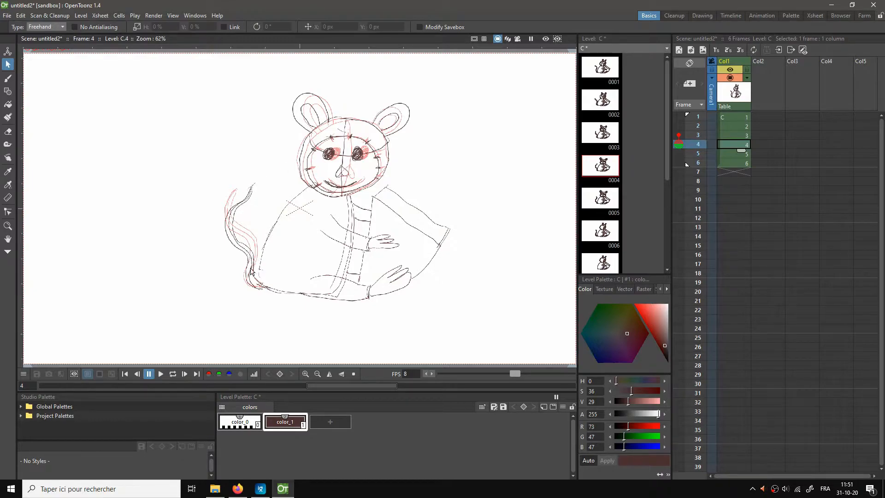
{"action": "left_click", "coordinate": [733, 154]}
{"action": "left_click", "coordinate": [723, 162]}
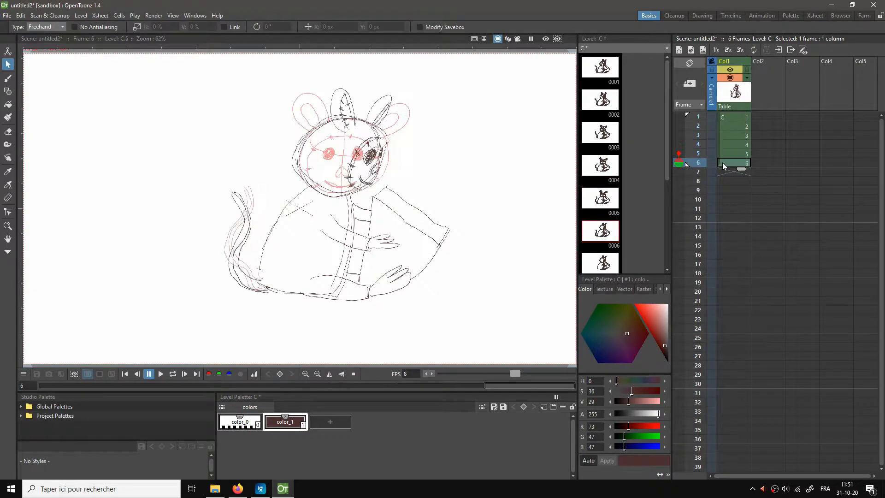
{"action": "key", "text": "l"}
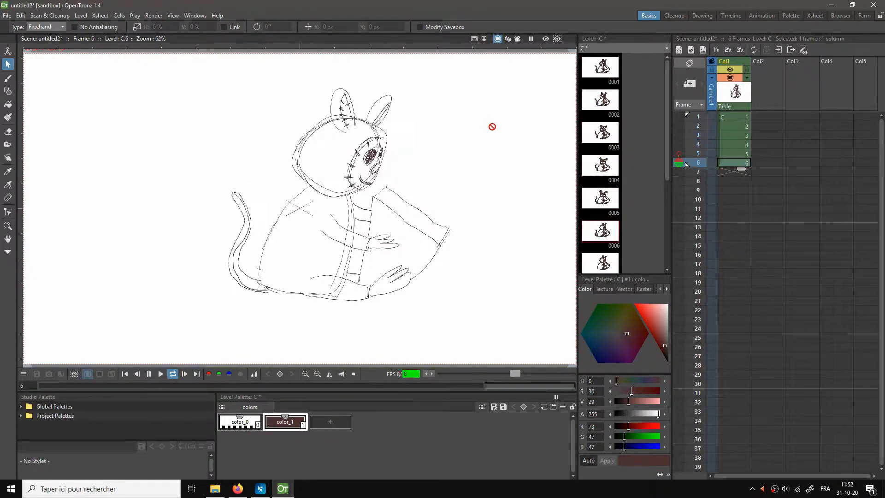
{"action": "key", "text": "l"}
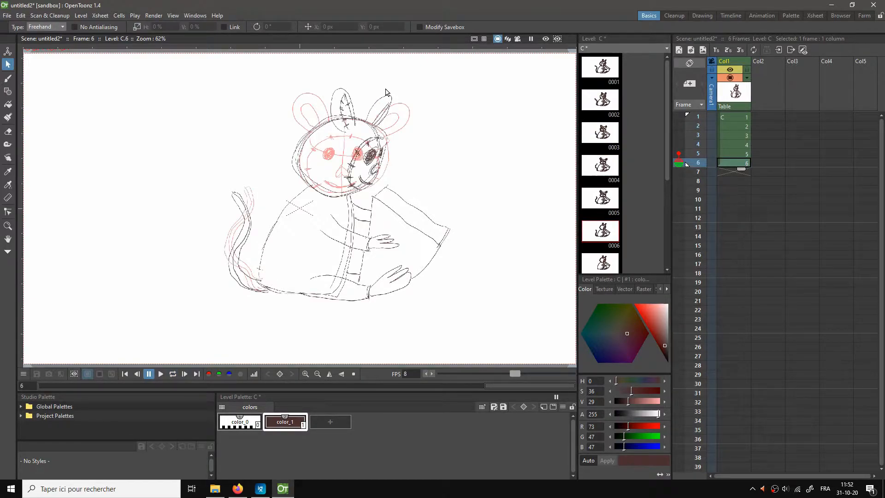
{"action": "left_click", "coordinate": [125, 374]}
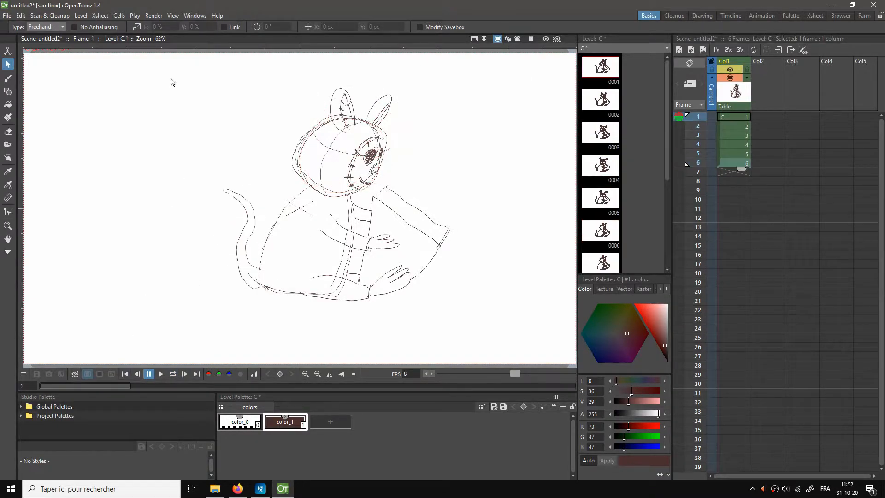
Step: Save the scene in the sandbox scenes folder as inktober-day-06-rodent, checking the day number in the Inktober 2020 prompt list
{"action": "left_click", "coordinate": [6, 15]}
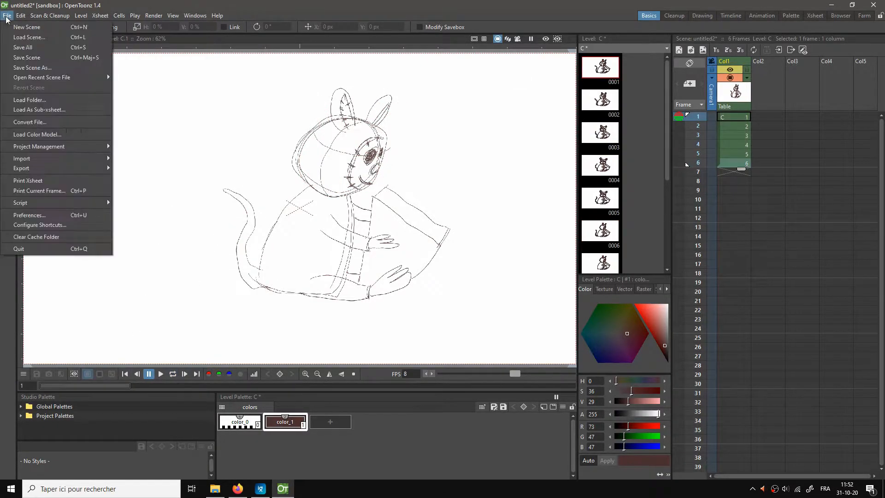
{"action": "left_click", "coordinate": [25, 56]}
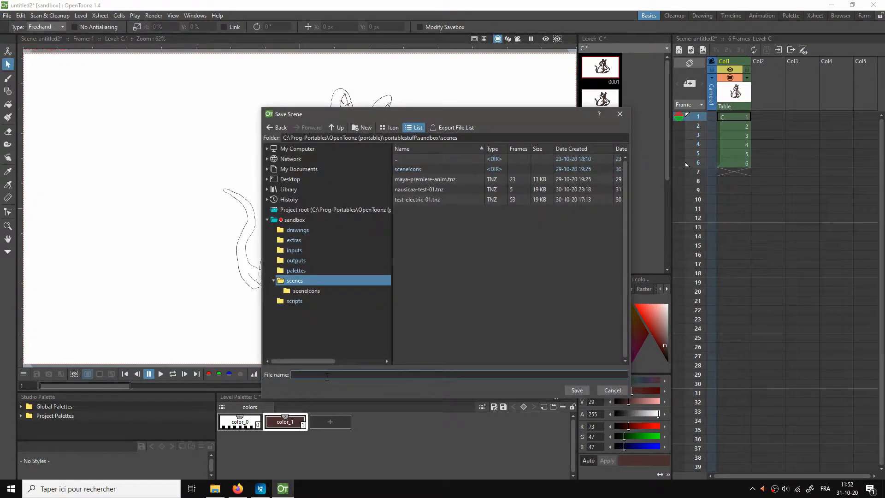
{"action": "type", "text": "inktober-day-roden"}
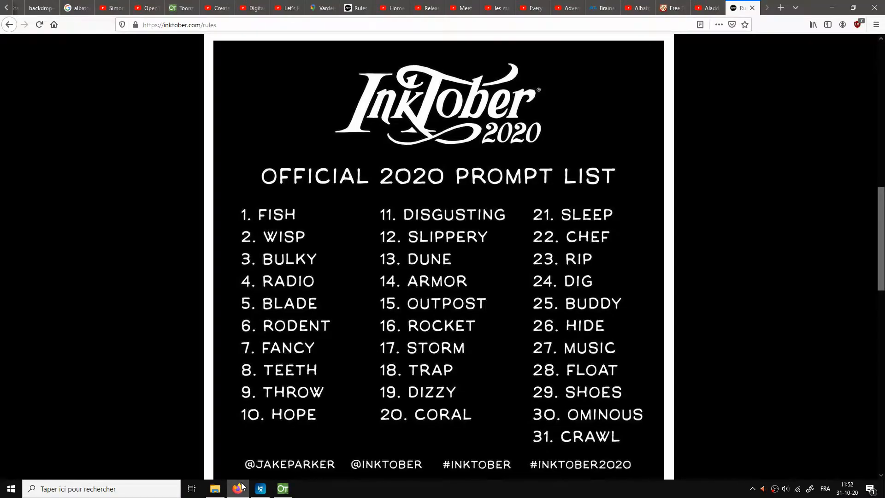
{"action": "left_click", "coordinate": [282, 489]}
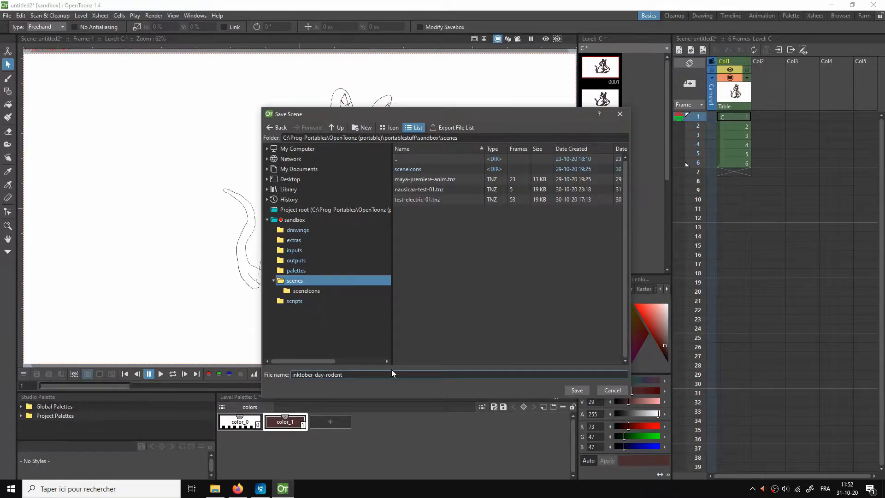
{"action": "key", "text": "ctrl+Left"}
{"action": "type", "text": "06-"}
{"action": "left_click", "coordinate": [573, 388]}
Step: Rename the drawing column Col1 as tr-brouil
{"action": "left_click", "coordinate": [739, 118]}
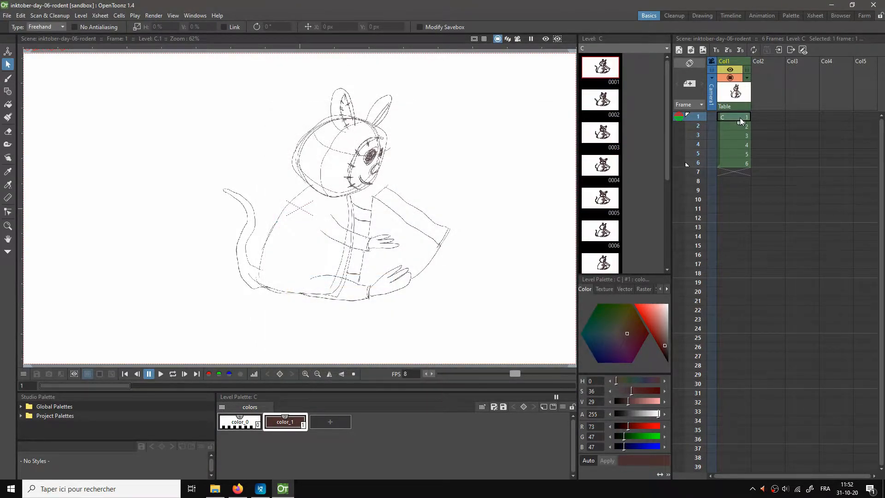
{"action": "double_click", "coordinate": [731, 62]}
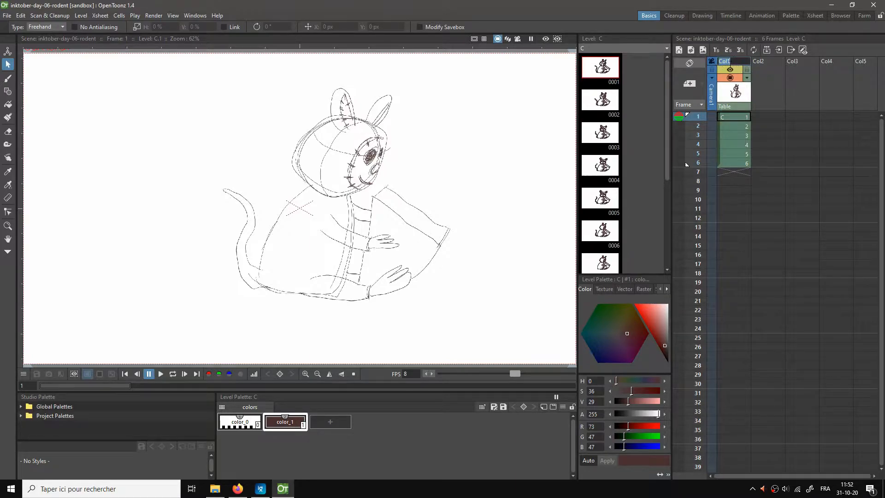
{"action": "type", "text": "tr-brou"}
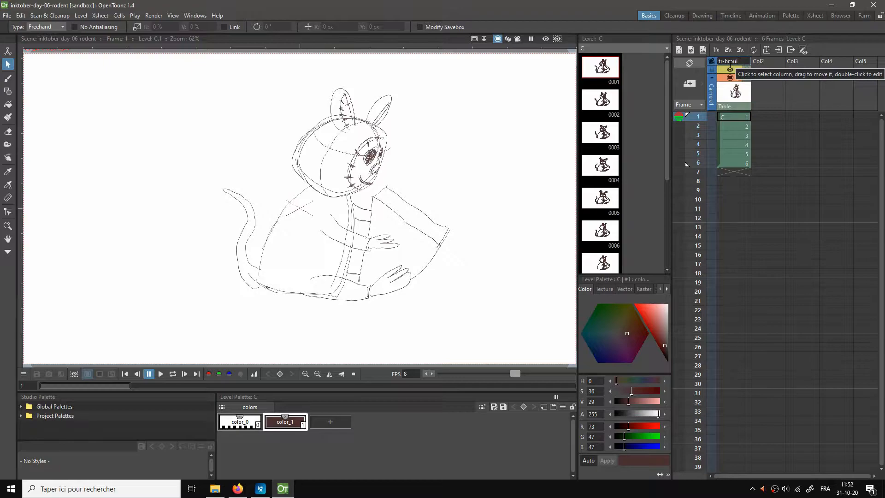
{"action": "key", "text": "Return"}
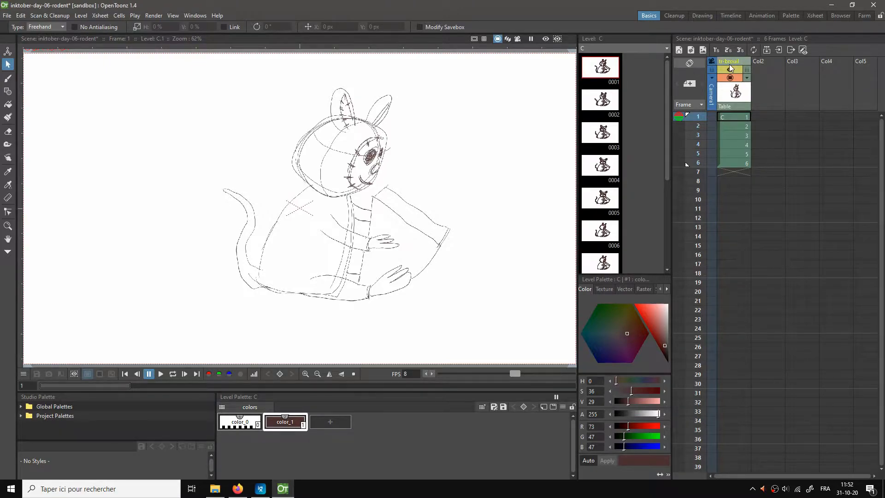
Step: Play the loop to check the head turn, stop it, and inspect the drawing in frame 5
{"action": "key", "text": "l"}
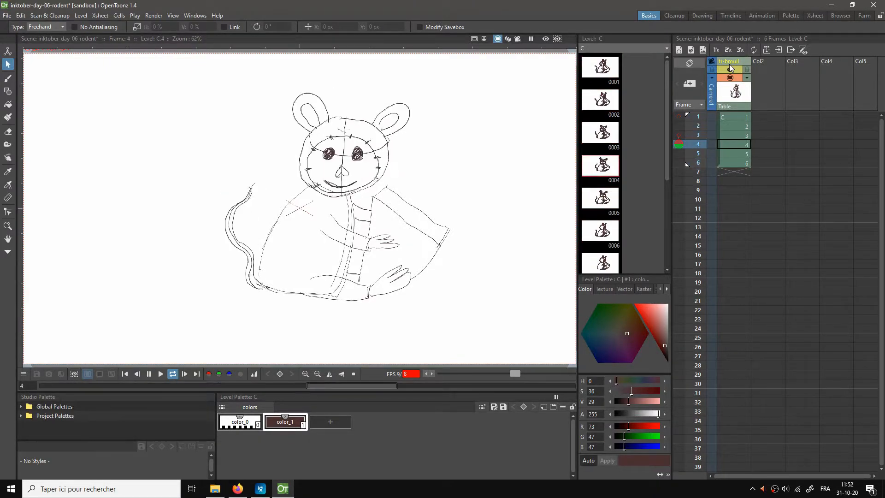
{"action": "key", "text": "l"}
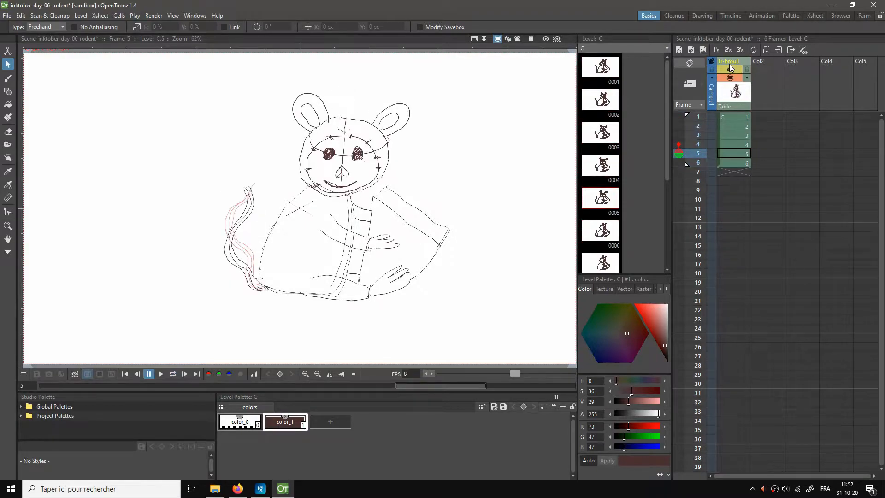
{"action": "left_click", "coordinate": [733, 157]}
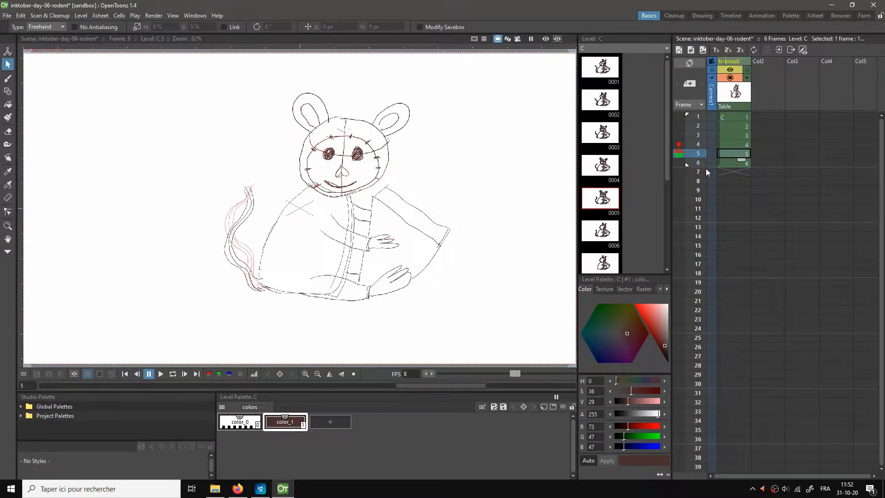
Step: Erase the head, ears and face from the drawing in frame 6, keeping the body and tail
{"action": "left_click", "coordinate": [723, 165]}
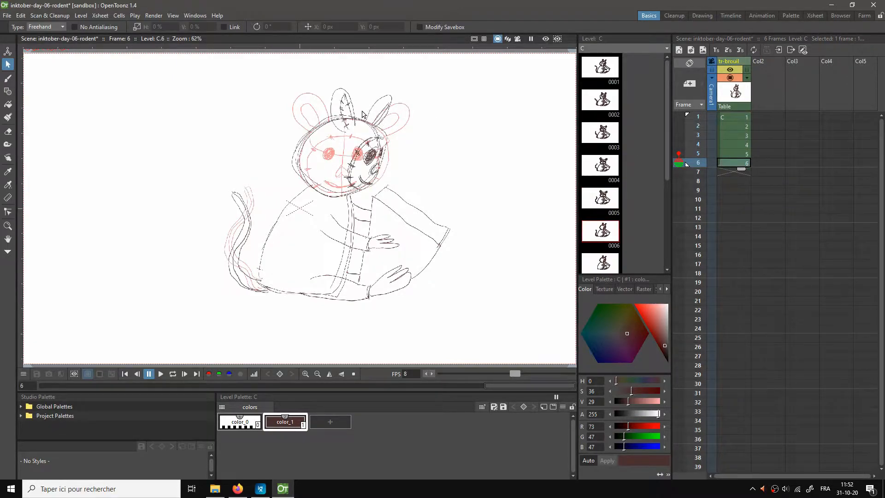
{"action": "key", "text": "e"}
{"action": "mouse_move", "coordinate": [351, 121]}
{"action": "left_mouse_down"}
{"action": "mouse_move", "coordinate": [325, 108]}
{"action": "mouse_move", "coordinate": [343, 86]}
{"action": "mouse_move", "coordinate": [347, 92]}
{"action": "mouse_move", "coordinate": [302, 138]}
{"action": "mouse_move", "coordinate": [294, 161]}
{"action": "mouse_move", "coordinate": [319, 184]}
{"action": "mouse_move", "coordinate": [358, 185]}
{"action": "mouse_move", "coordinate": [380, 170]}
{"action": "mouse_move", "coordinate": [348, 169]}
{"action": "mouse_move", "coordinate": [361, 144]}
{"action": "mouse_move", "coordinate": [387, 132]}
{"action": "mouse_move", "coordinate": [386, 152]}
{"action": "mouse_move", "coordinate": [372, 168]}
{"action": "mouse_move", "coordinate": [387, 102]}
{"action": "mouse_move", "coordinate": [368, 110]}
{"action": "mouse_move", "coordinate": [370, 128]}
{"action": "mouse_move", "coordinate": [388, 110]}
{"action": "mouse_move", "coordinate": [392, 131]}
{"action": "mouse_move", "coordinate": [329, 135]}
{"action": "mouse_move", "coordinate": [344, 127]}
{"action": "mouse_move", "coordinate": [359, 139]}
{"action": "mouse_move", "coordinate": [325, 163]}
{"action": "mouse_move", "coordinate": [351, 175]}
{"action": "mouse_move", "coordinate": [355, 184]}
{"action": "left_mouse_up"}
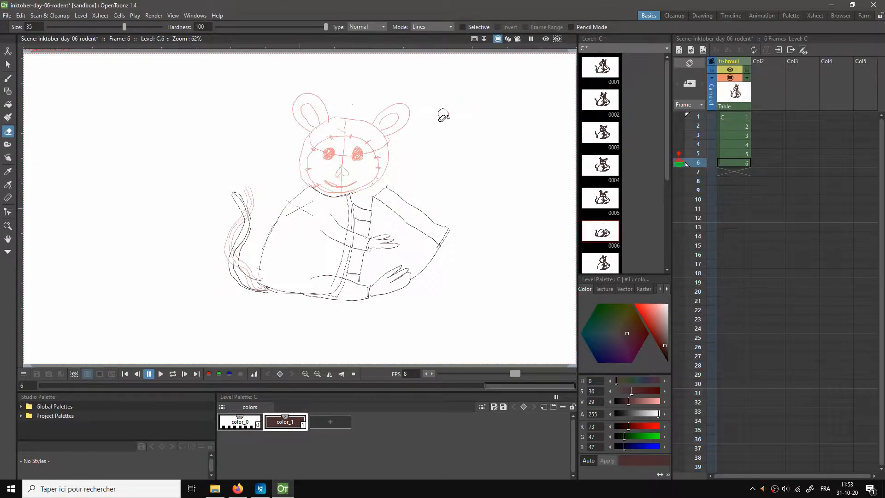
Step: Copy the head and ears from frame 5 with a freehand selection, paste them into frame 6, and check the loop
{"action": "key", "text": "Up"}
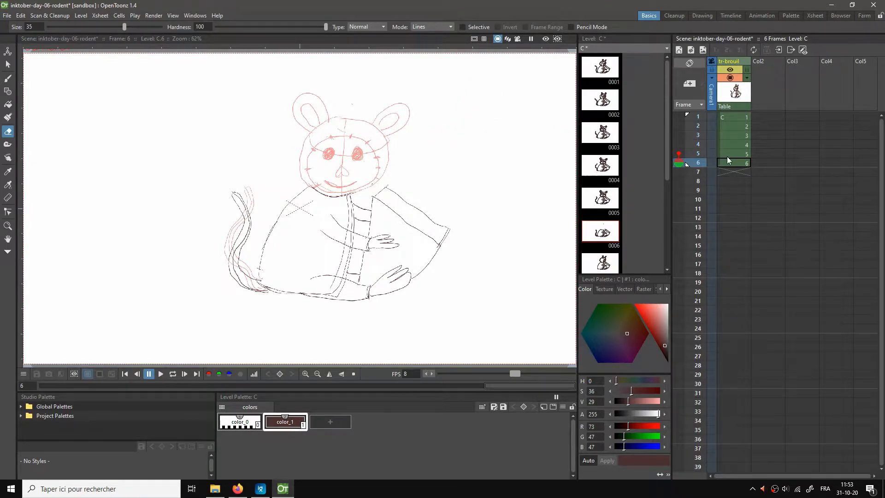
{"action": "key", "text": "s"}
{"action": "mouse_move", "coordinate": [315, 72]}
{"action": "left_mouse_down"}
{"action": "mouse_move", "coordinate": [296, 81]}
{"action": "mouse_move", "coordinate": [278, 125]}
{"action": "mouse_move", "coordinate": [283, 160]}
{"action": "mouse_move", "coordinate": [308, 189]}
{"action": "mouse_move", "coordinate": [346, 200]}
{"action": "mouse_move", "coordinate": [387, 181]}
{"action": "mouse_move", "coordinate": [433, 119]}
{"action": "mouse_move", "coordinate": [382, 83]}
{"action": "mouse_move", "coordinate": [314, 73]}
{"action": "left_mouse_up"}
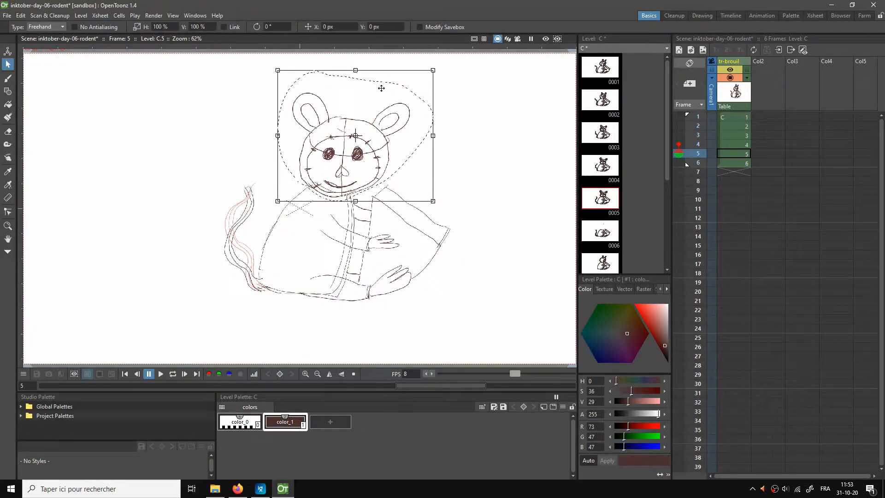
{"action": "left_click", "coordinate": [731, 165]}
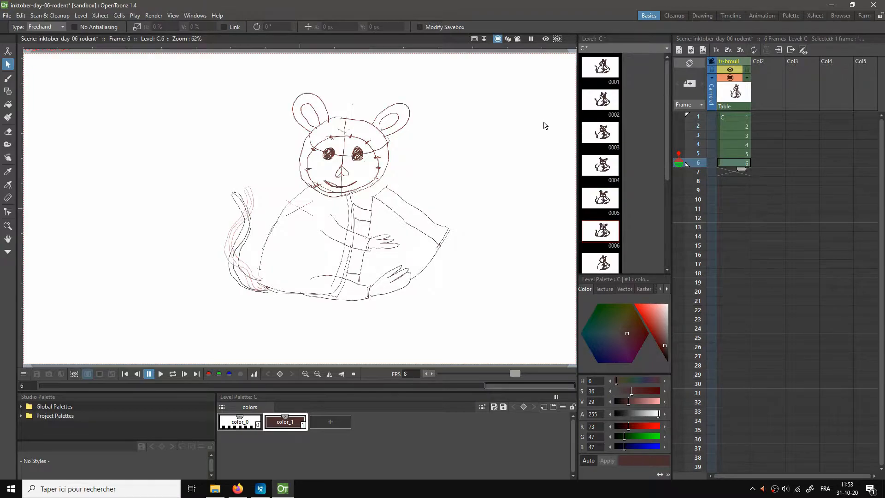
{"action": "key", "text": "l"}
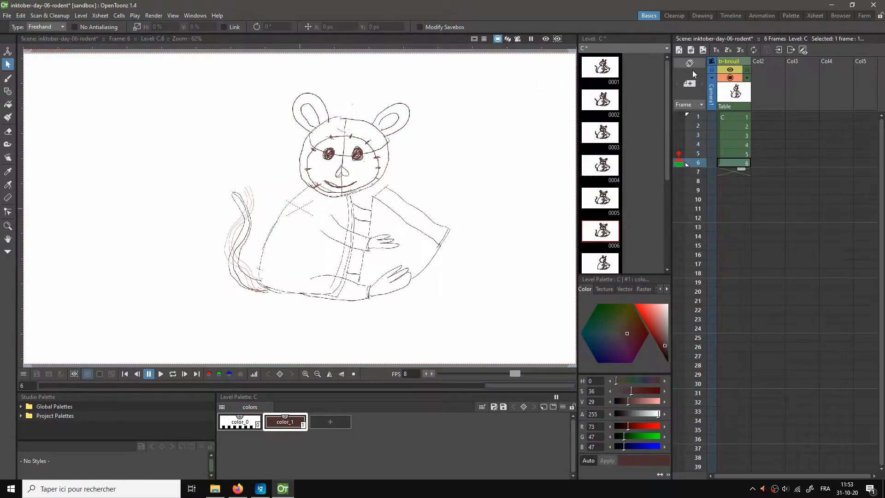
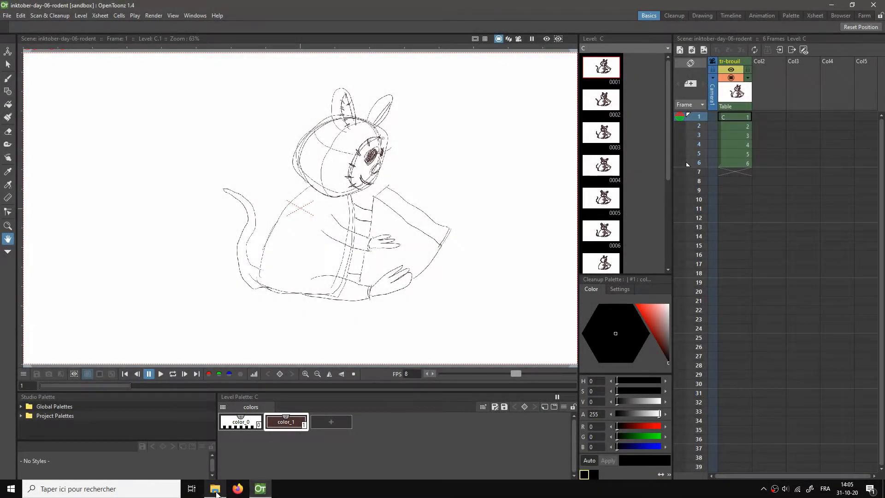
Step: Listen to 20201006-inktober-2020-day-06-youpie-cest-enfin-halloween.wav from the 20201031-inktober-day-06 folder in VLC, and return to OpenToonz
{"action": "left_click", "coordinate": [215, 489]}
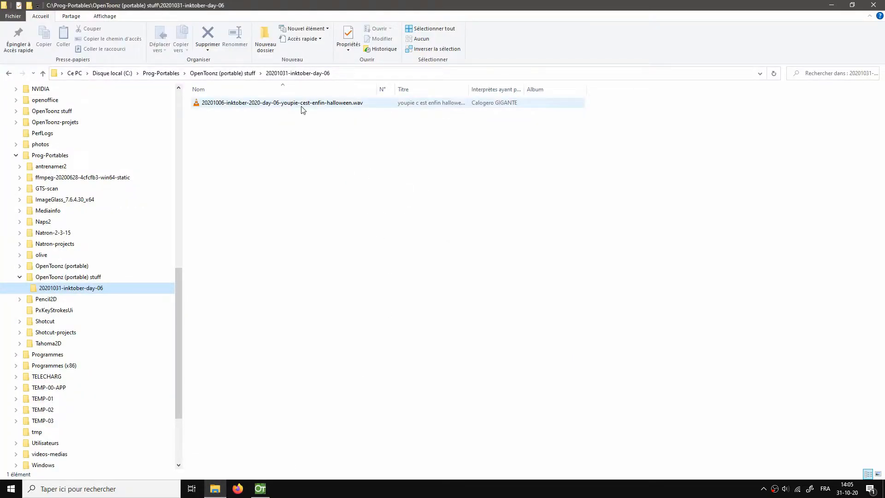
{"action": "double_click", "coordinate": [325, 103]}
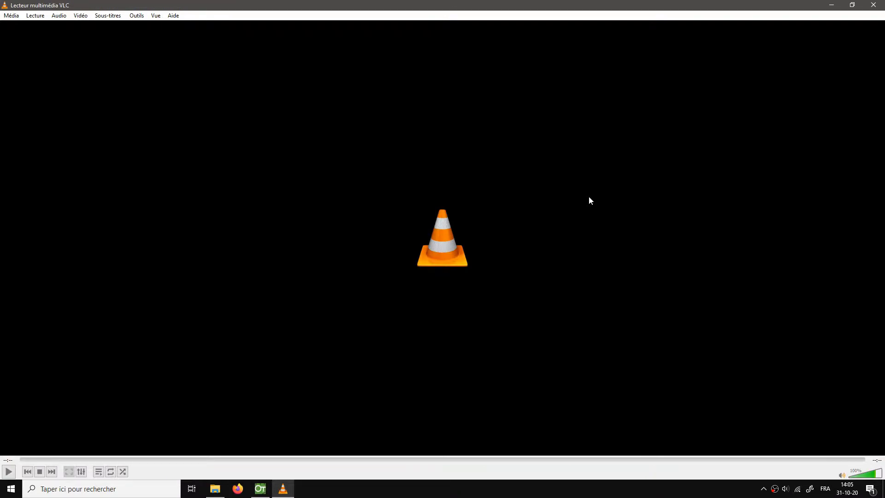
{"action": "key", "text": "space"}
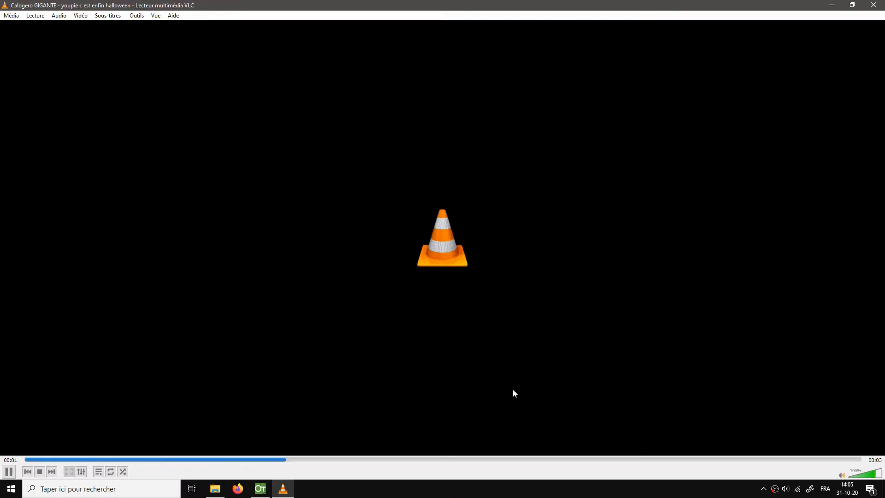
{"action": "left_click", "coordinate": [875, 5]}
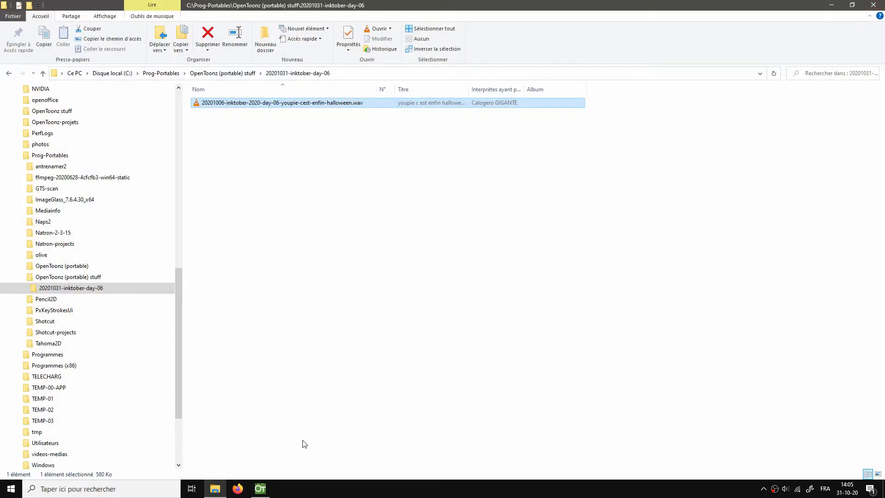
{"action": "left_click", "coordinate": [260, 488]}
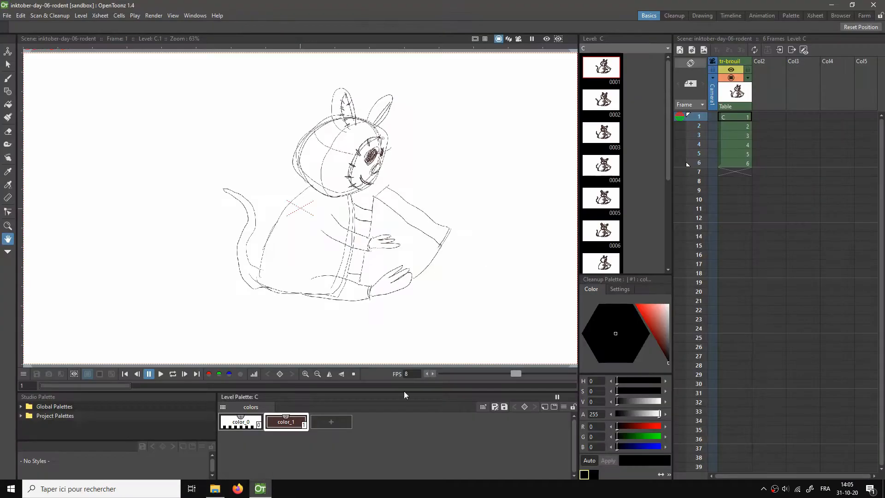
{"action": "right_click", "coordinate": [734, 60]}
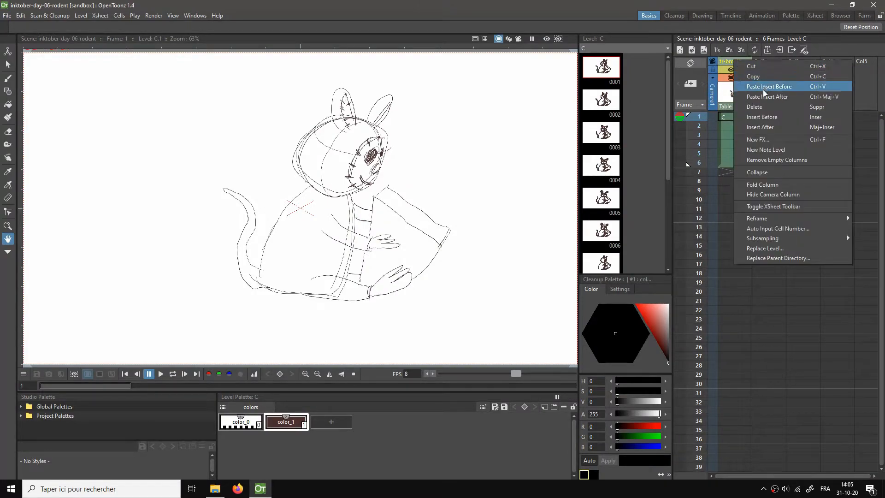
{"action": "left_click", "coordinate": [754, 272]}
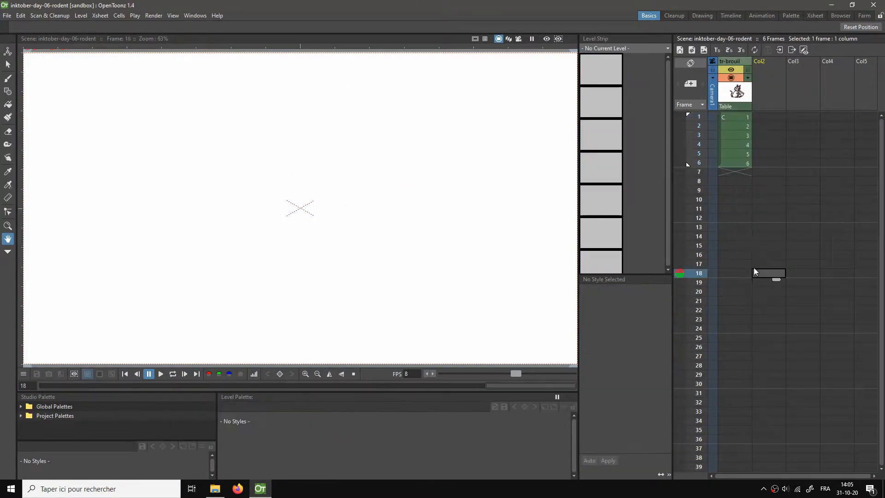
{"action": "left_click", "coordinate": [738, 116]}
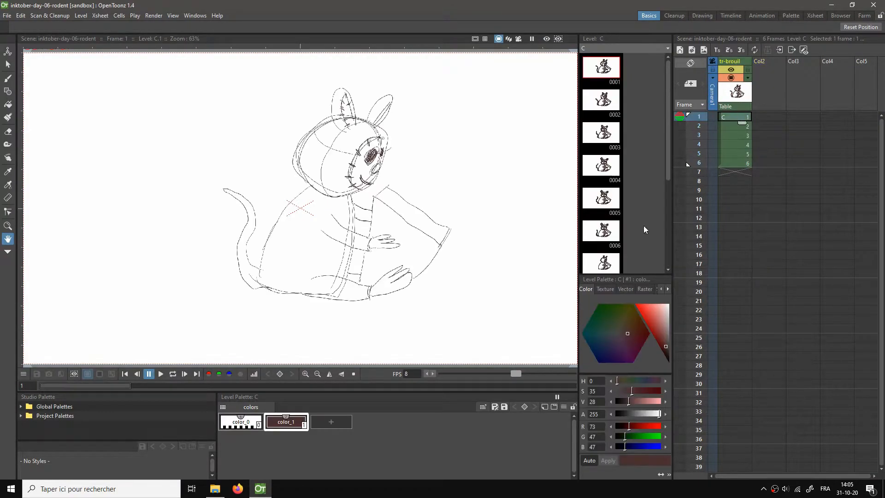
Step: Set the scene's playback rate to 24 FPS
{"action": "left_click", "coordinate": [411, 374]}
{"action": "double_click", "coordinate": [405, 374]}
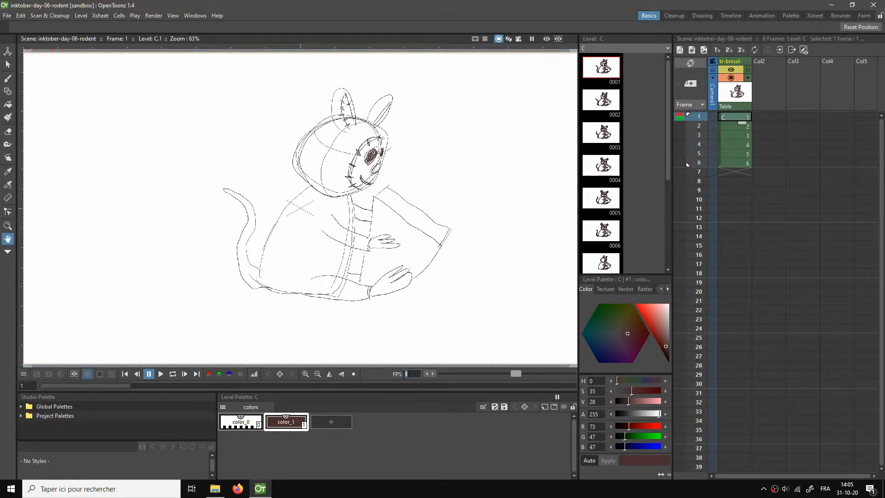
{"action": "type", "text": "24"}
{"action": "key", "text": "Return"}
Step: Insert an empty column before the tr-brouil column and select its frame 1 cell
{"action": "right_click", "coordinate": [730, 67]}
{"action": "left_click", "coordinate": [755, 121]}
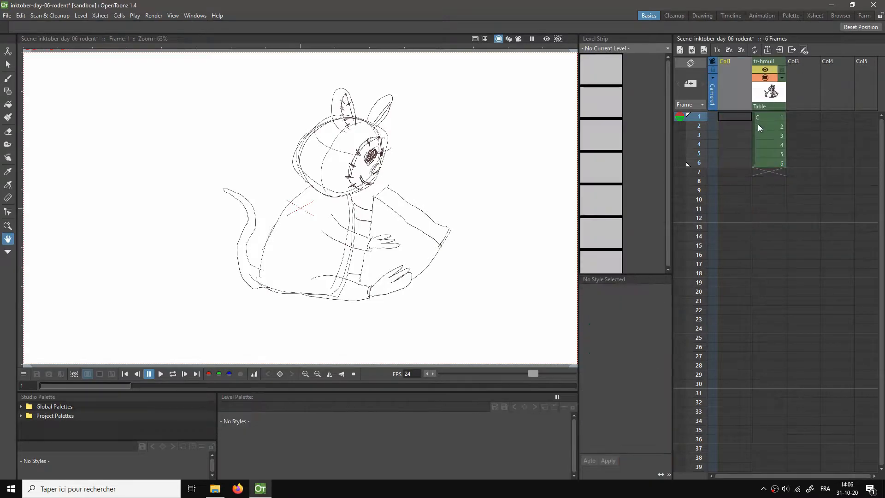
{"action": "left_click", "coordinate": [740, 117]}
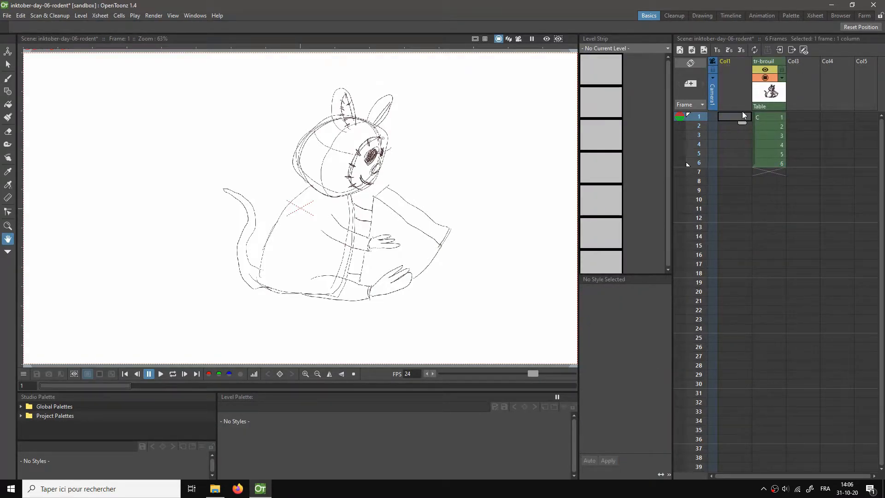
Step: Bring the Halloween WAV file from the file explorer into the Xsheet at frame 10, loading it from its original location
{"action": "left_click", "coordinate": [215, 489]}
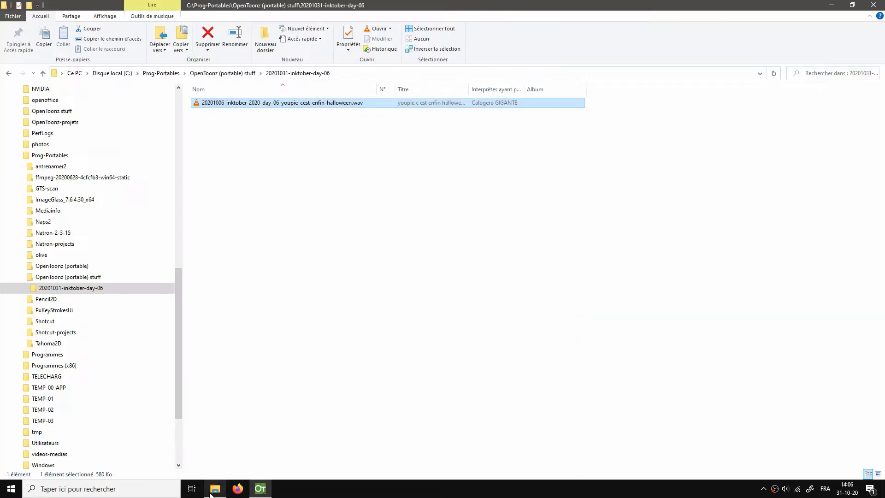
{"action": "left_click_drag", "start_coordinate": [255, 102], "coordinate": [733, 195]}
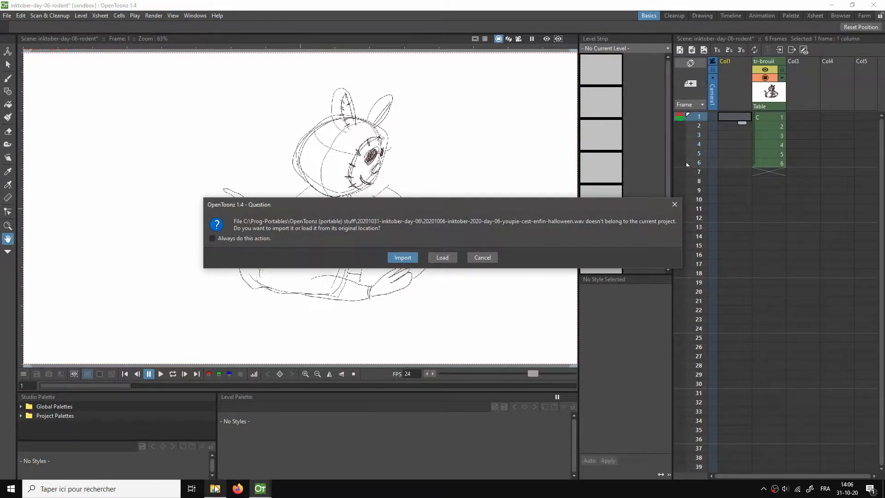
{"action": "left_click", "coordinate": [441, 257]}
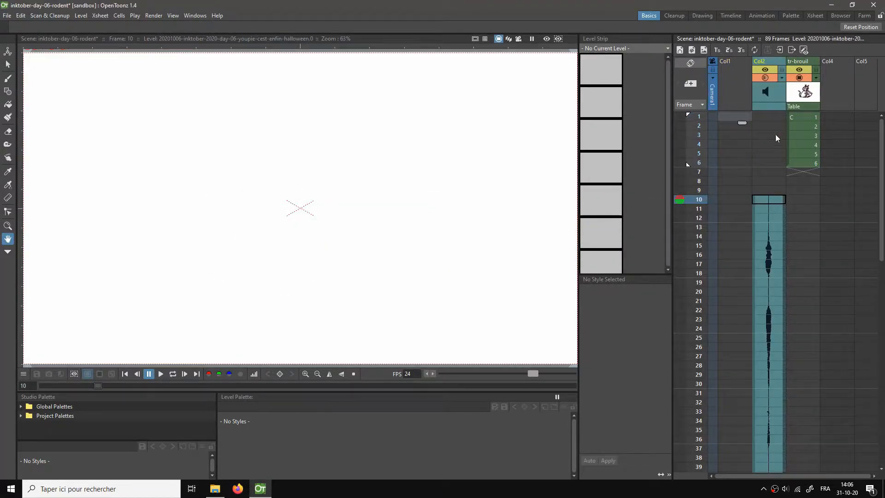
Step: Delete the empty column before the audio column, and select the sound's first cell at frame 10
{"action": "right_click", "coordinate": [735, 60]}
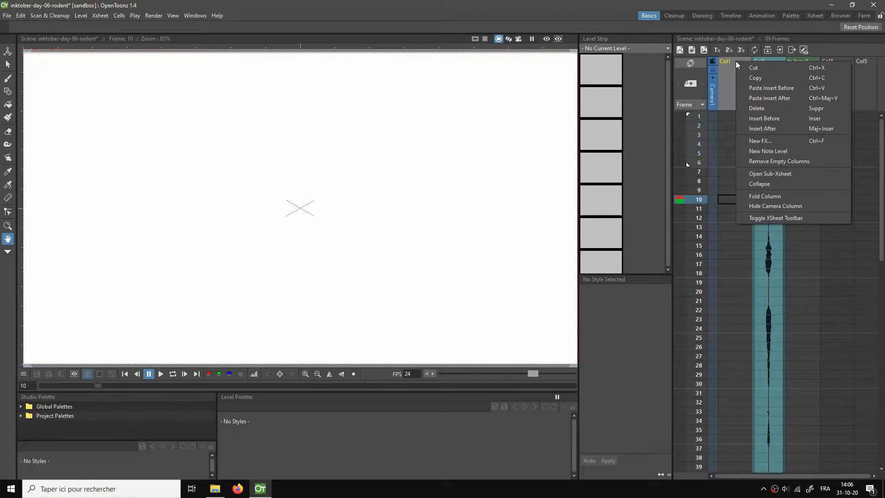
{"action": "left_click", "coordinate": [763, 109]}
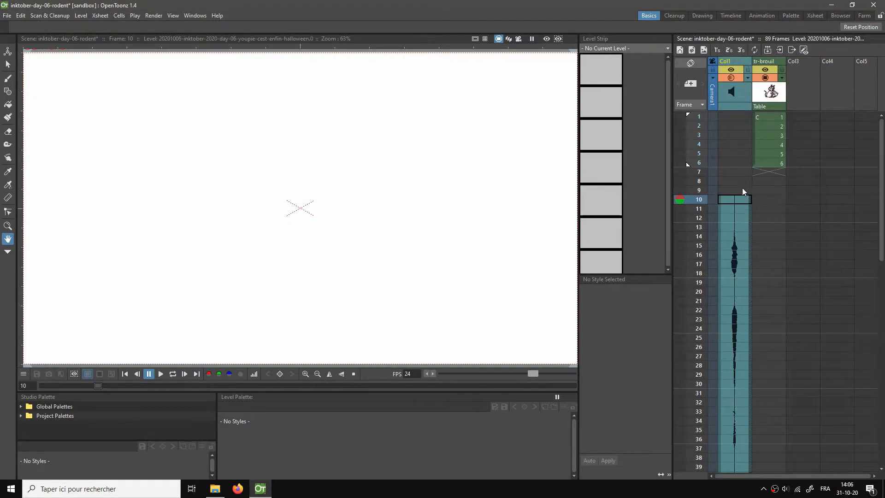
{"action": "left_click", "coordinate": [734, 200]}
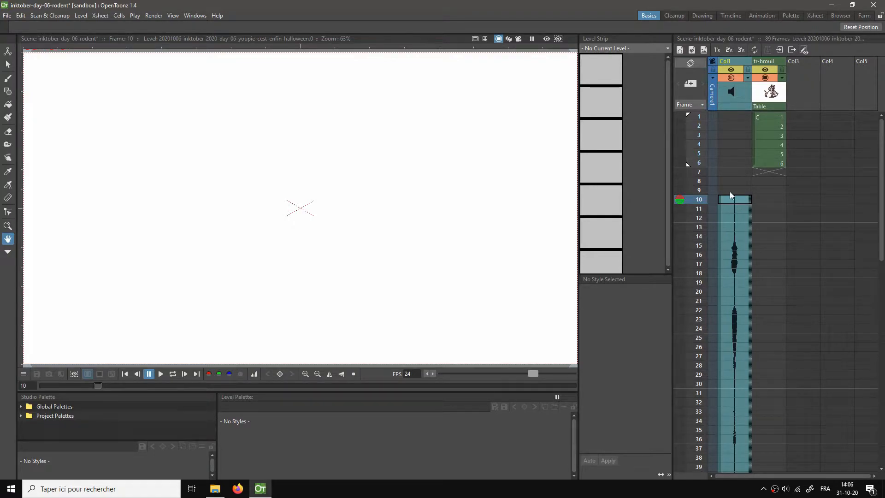
Step: Extend the playback range past the end of the sound by setting the stop marker at frame 97
{"action": "key", "text": "p"}
{"action": "left_click", "coordinate": [734, 184]}
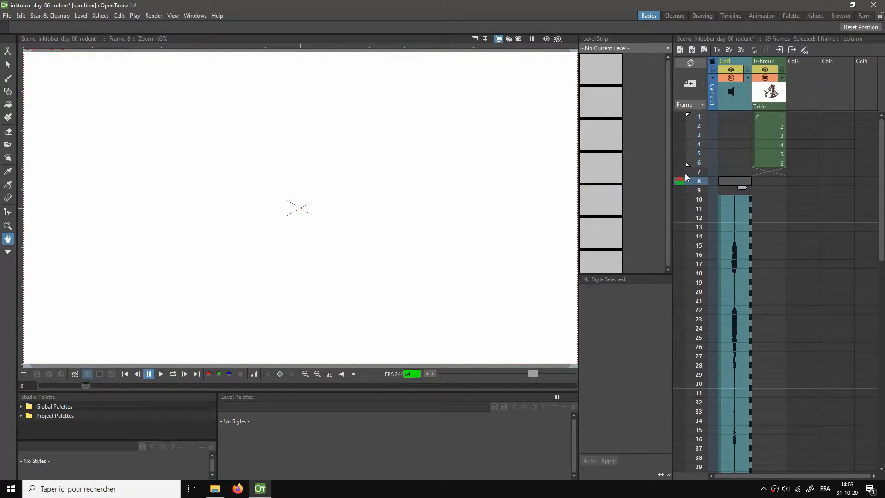
{"action": "left_click_drag", "start_coordinate": [687, 164], "coordinate": [683, 391]}
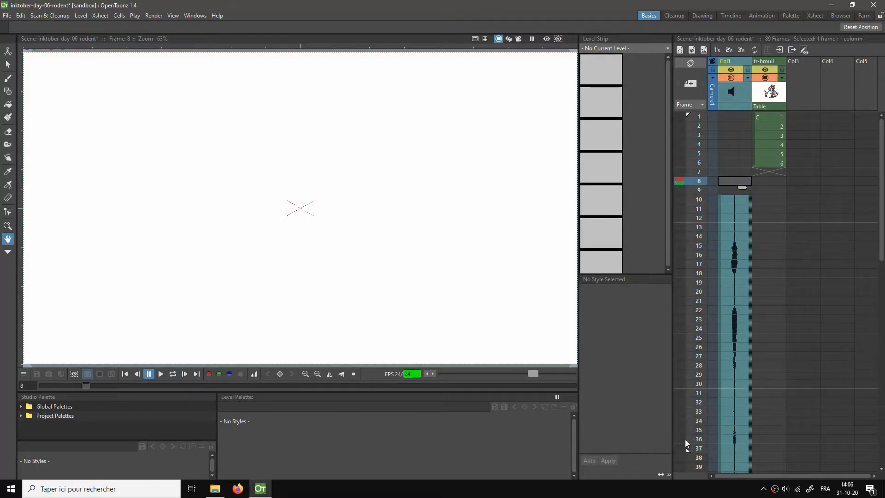
{"action": "scroll", "coordinate": [722, 394], "scroll_direction": "down", "scroll_amount": 8}
{"action": "scroll", "coordinate": [716, 347], "scroll_direction": "down", "scroll_amount": 5}
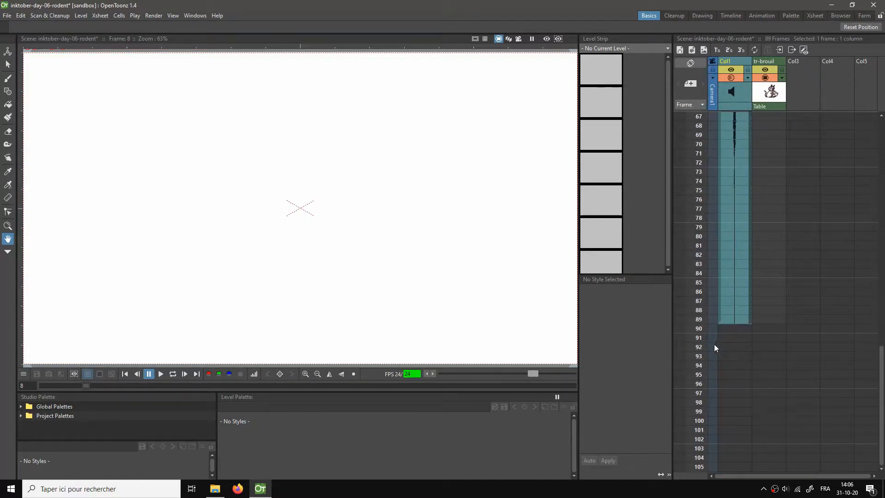
{"action": "right_click", "coordinate": [690, 394]}
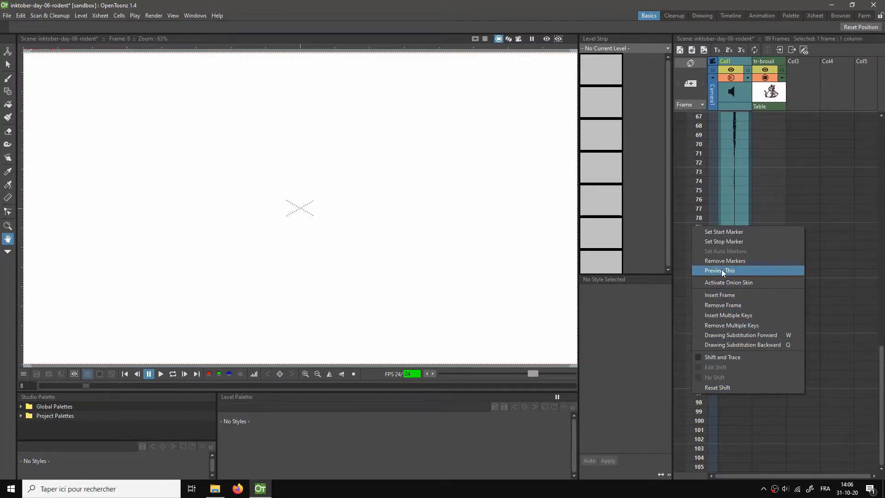
{"action": "left_click", "coordinate": [723, 241]}
{"action": "scroll", "coordinate": [780, 275], "scroll_direction": "up", "scroll_amount": 13}
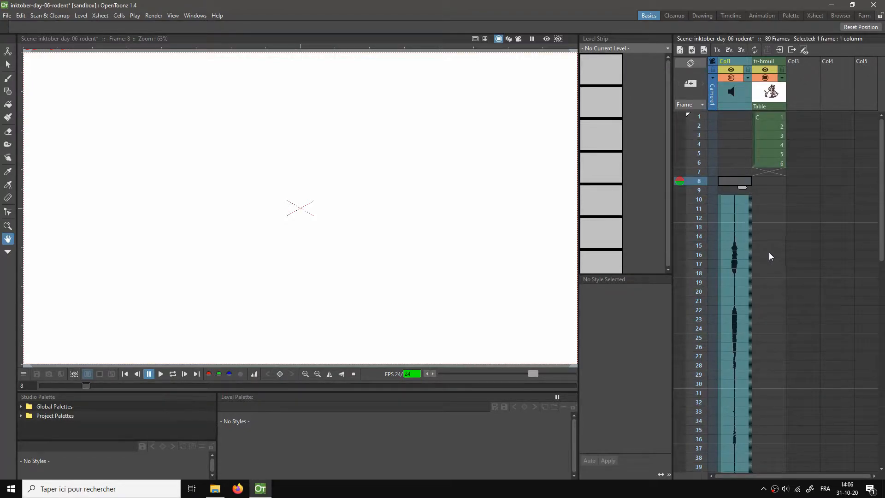
Step: Play the sound, add a yellow memo reading "You-", and place it on the audio column at frame 15
{"action": "key", "text": "p"}
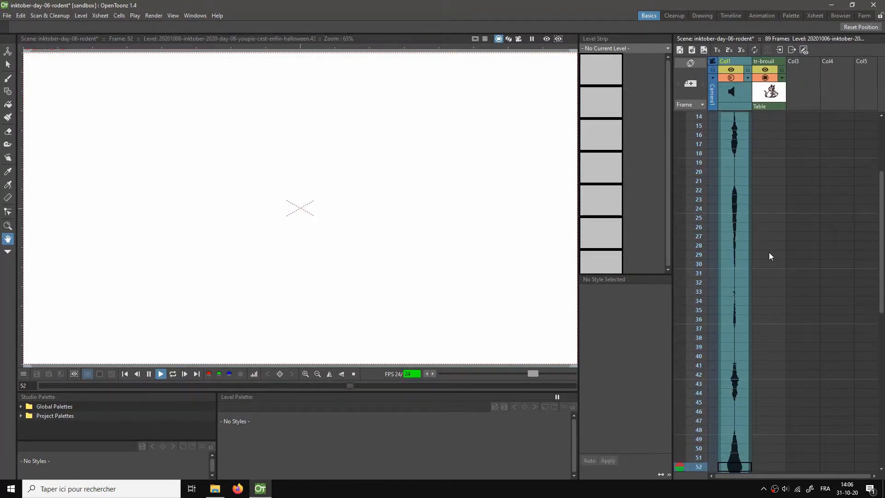
{"action": "left_click_drag", "start_coordinate": [877, 277], "coordinate": [876, 141]}
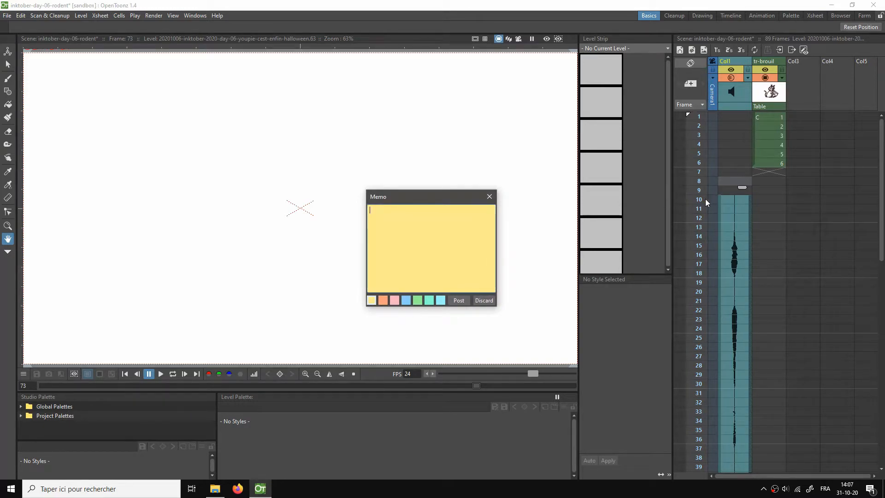
{"action": "type", "text": "ou-"}
{"action": "left_click", "coordinate": [458, 300]}
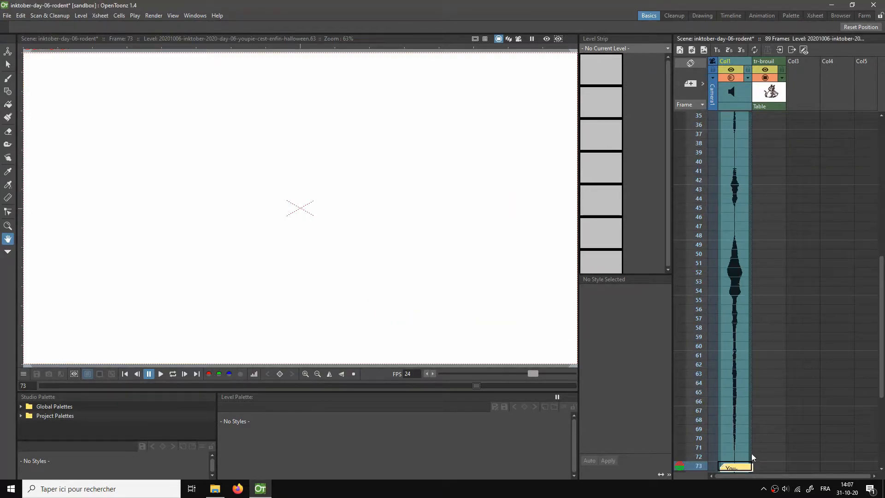
{"action": "left_click_drag", "start_coordinate": [738, 471], "coordinate": [750, 175]}
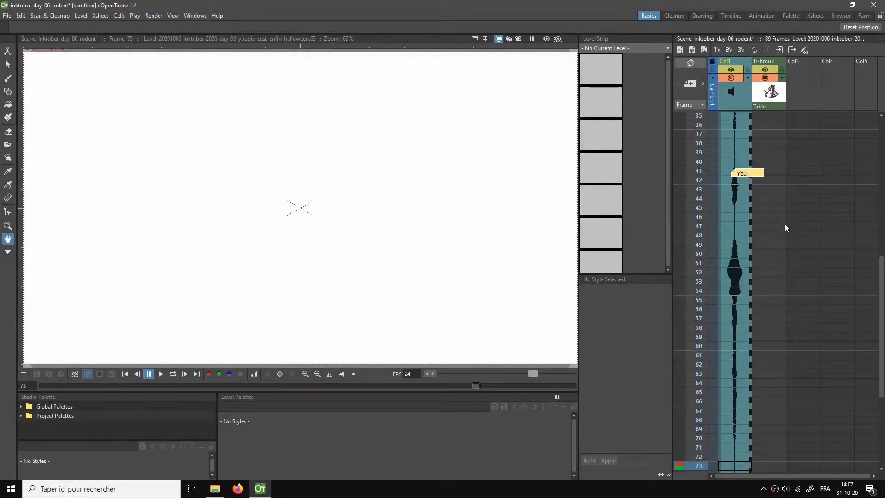
{"action": "scroll", "coordinate": [779, 277], "scroll_direction": "up", "scroll_amount": 5}
{"action": "left_click_drag", "start_coordinate": [751, 450], "coordinate": [743, 218]}
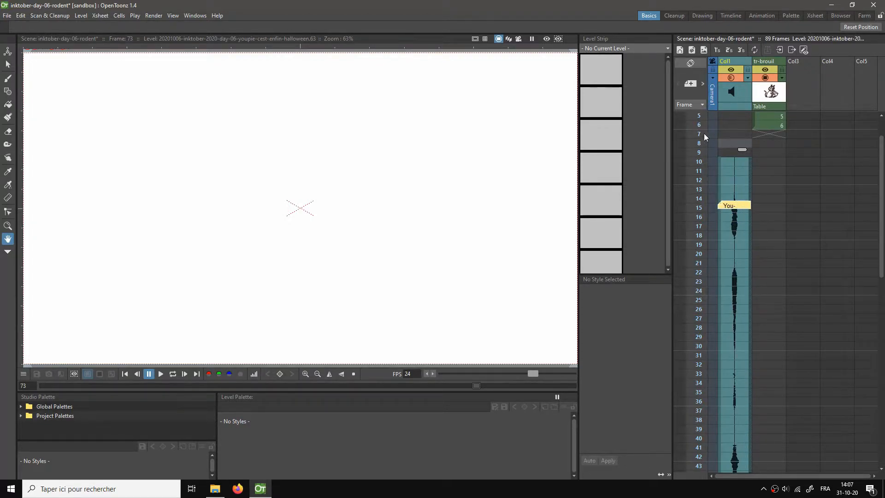
Step: Step back and forth through frames 10 to 15 of the sound to check where the first syllable starts
{"action": "left_click", "coordinate": [731, 162]}
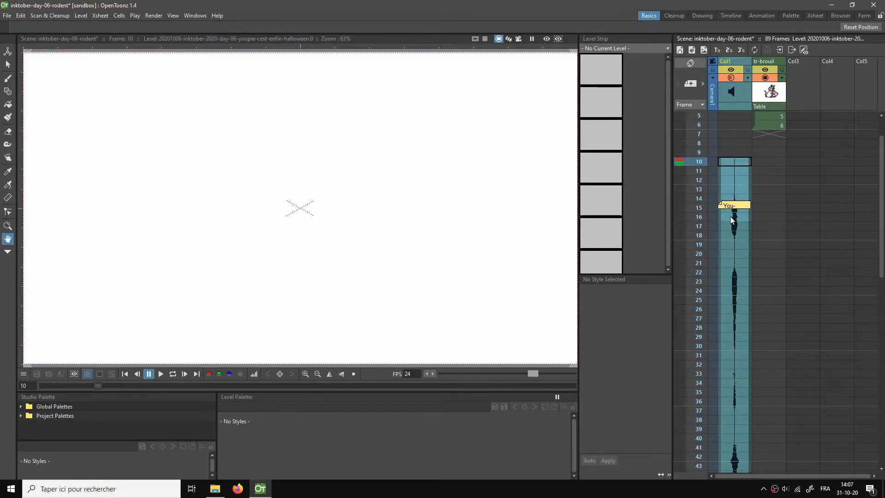
{"action": "left_click", "coordinate": [746, 191]}
{"action": "key", "text": "Down"}
{"action": "key", "text": "Down"}
{"action": "key", "text": "Down"}
{"action": "key", "text": "Down"}
{"action": "key", "text": "Down"}
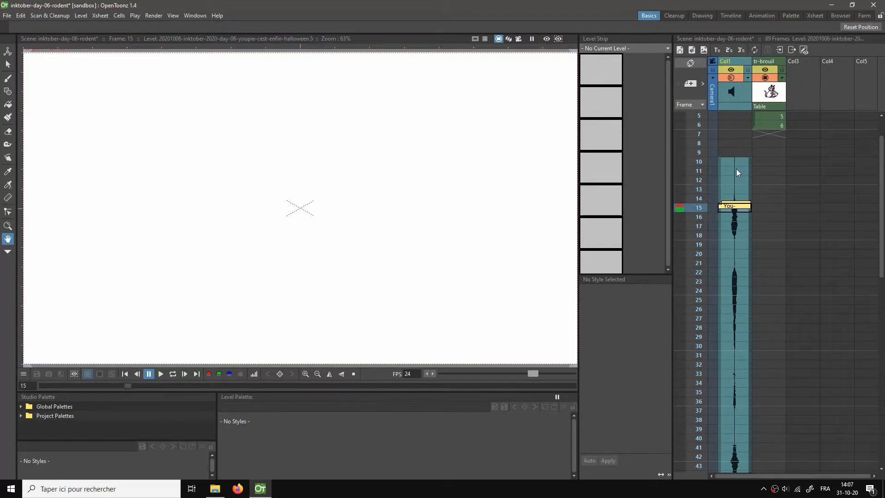
{"action": "key", "text": "Up"}
{"action": "key", "text": "Up"}
{"action": "key", "text": "Up"}
{"action": "key", "text": "Up"}
{"action": "key", "text": "Up"}
{"action": "key", "text": "Up"}
{"action": "key", "text": "Up"}
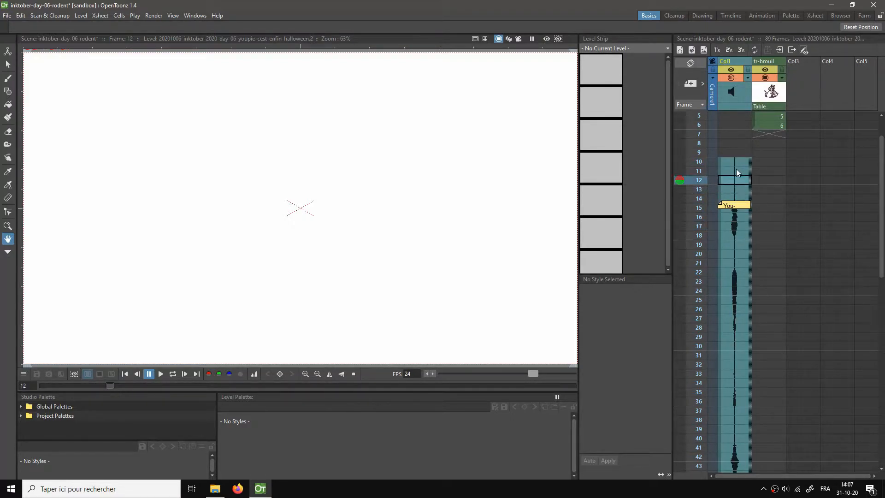
Step: Scrub the sound to frame 24, post a memo reading "-pie !", and shift it up to frame 23
{"action": "left_click_drag", "start_coordinate": [698, 172], "coordinate": [705, 296]}
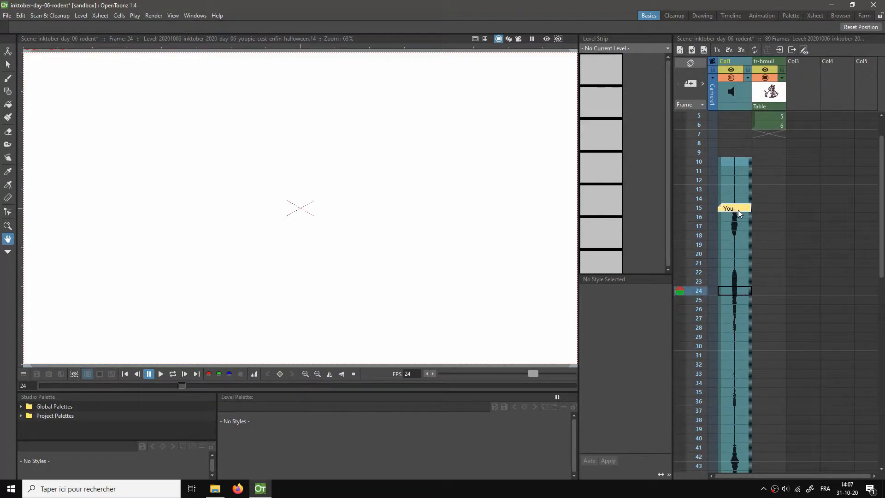
{"action": "left_click", "coordinate": [690, 83]}
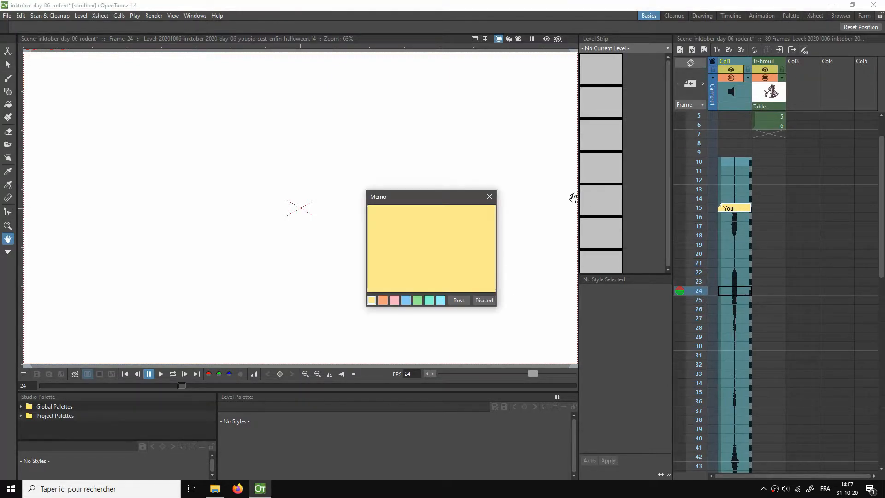
{"action": "left_click", "coordinate": [428, 230]}
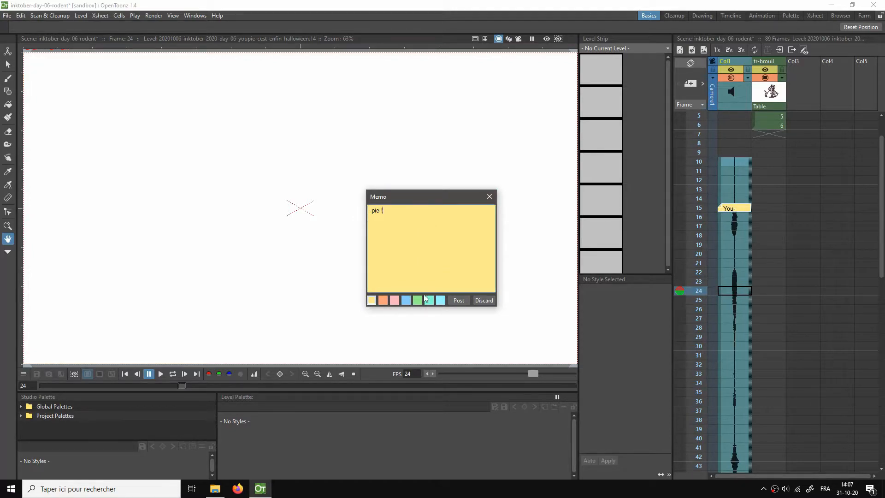
{"action": "left_click", "coordinate": [457, 300]}
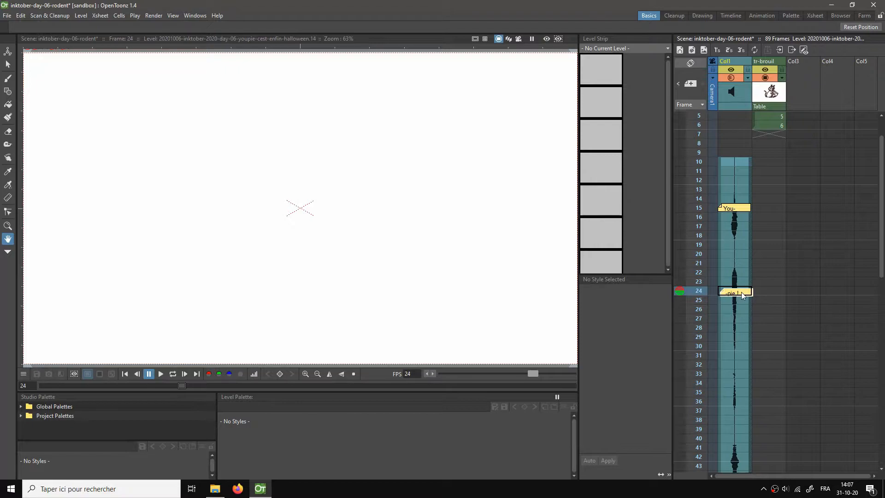
{"action": "left_click_drag", "start_coordinate": [729, 283], "coordinate": [726, 280]}
Step: Scrub the sound to frame 34, post a memo reading "C'est", and shift it up to frame 33
{"action": "left_click_drag", "start_coordinate": [687, 187], "coordinate": [705, 386]}
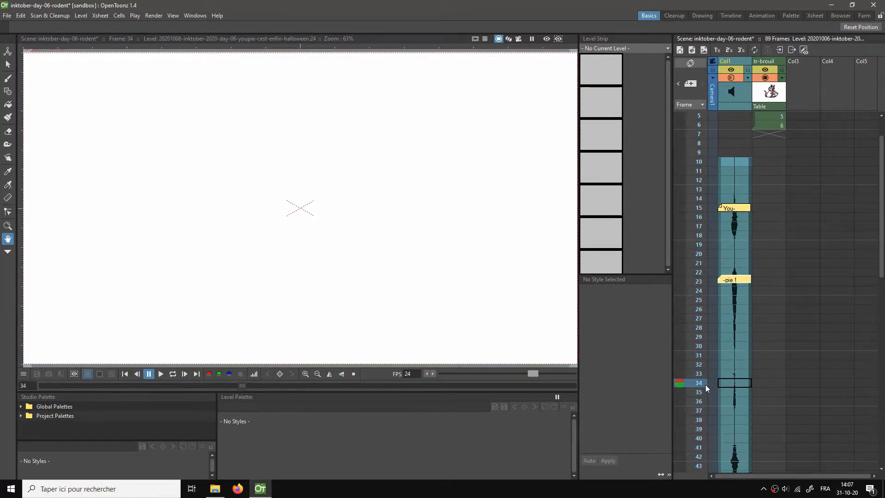
{"action": "left_click", "coordinate": [690, 83]}
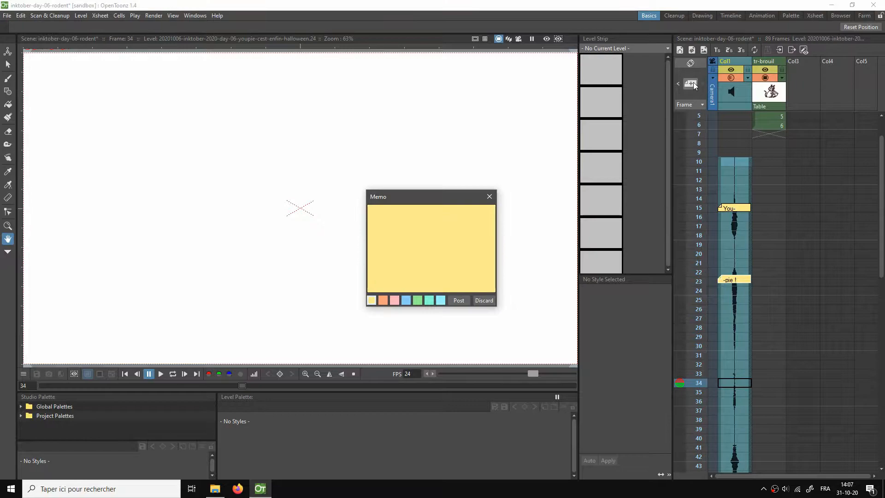
{"action": "left_click", "coordinate": [456, 229]}
{"action": "type", "text": "C'est"}
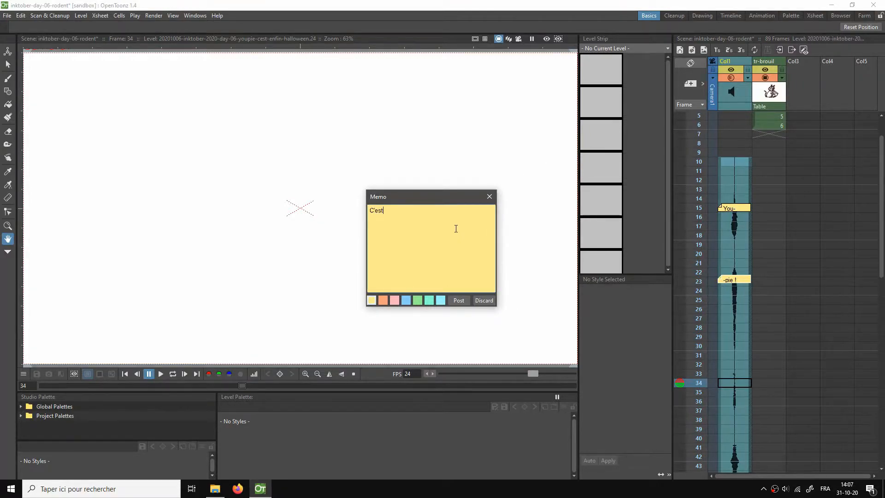
{"action": "left_click", "coordinate": [452, 298]}
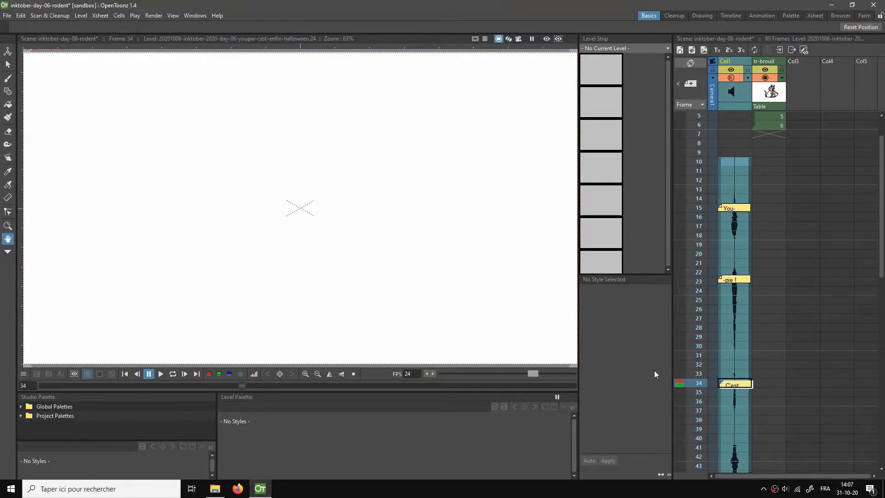
{"action": "left_click_drag", "start_coordinate": [742, 378], "coordinate": [742, 375]}
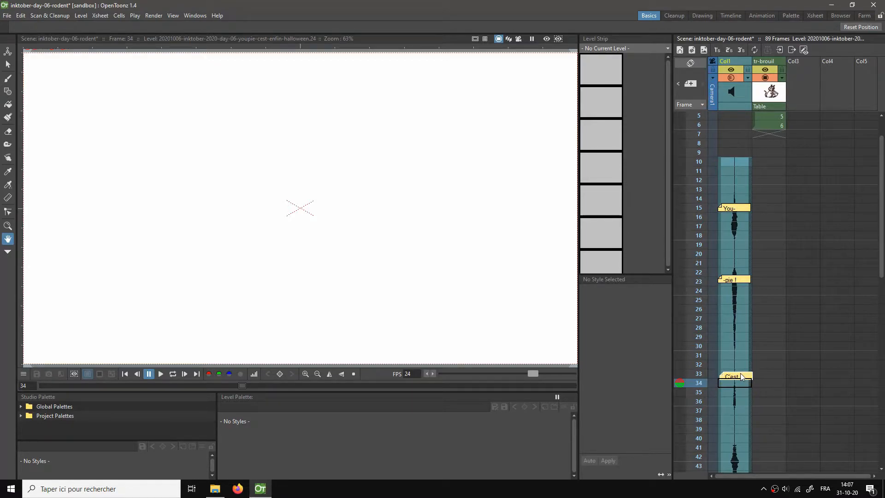
Step: Scrub the audio after "C'est" and post a memo reading "en-" at frame 41
{"action": "scroll", "coordinate": [765, 395], "scroll_direction": "down", "scroll_amount": 3}
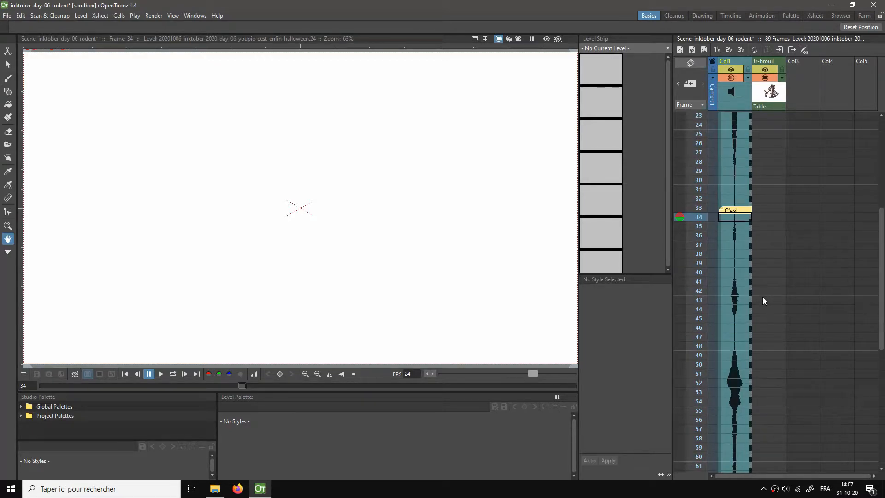
{"action": "left_click", "coordinate": [699, 254]}
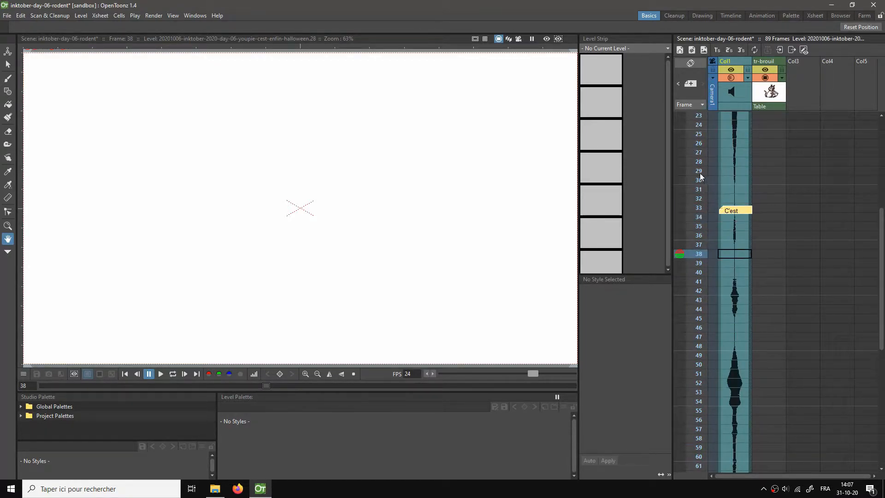
{"action": "mouse_move", "coordinate": [697, 229]}
{"action": "left_mouse_down"}
{"action": "mouse_move", "coordinate": [700, 385]}
{"action": "mouse_move", "coordinate": [704, 281]}
{"action": "left_mouse_up"}
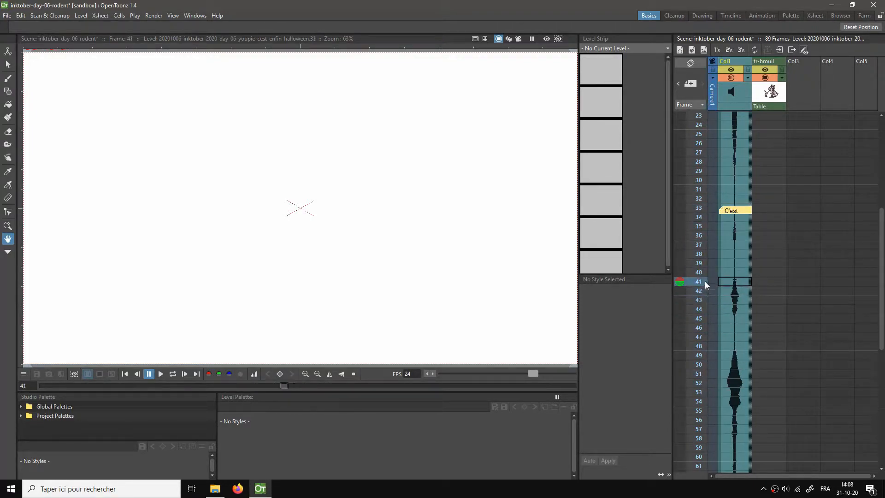
{"action": "left_click", "coordinate": [691, 84]}
{"action": "left_click", "coordinate": [459, 208]}
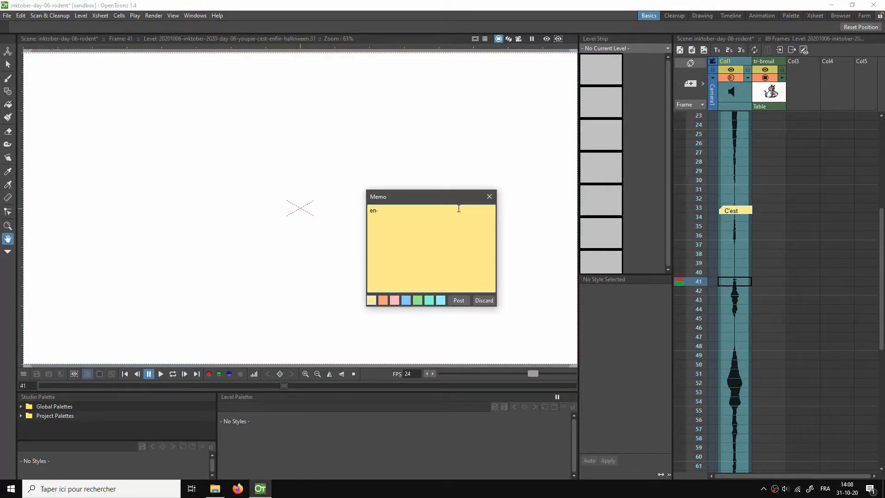
{"action": "left_click", "coordinate": [459, 300]}
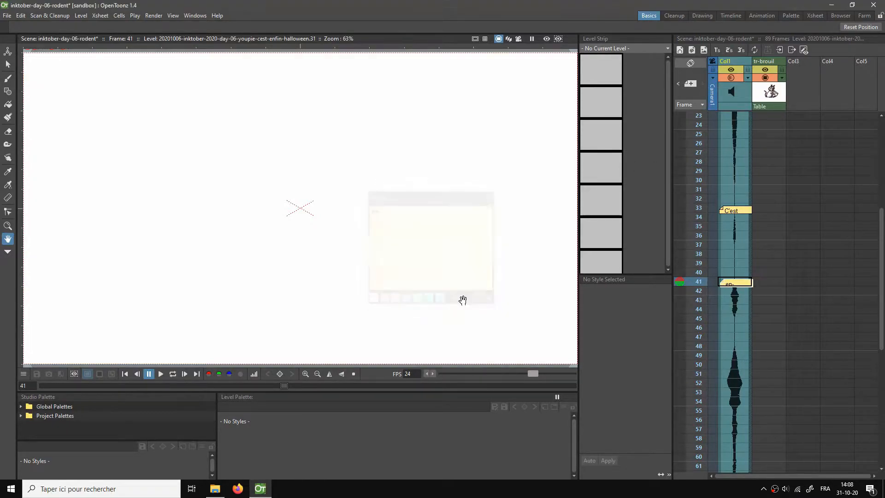
Step: Post a memo reading "-fin" at frame 49 of the audio column
{"action": "left_click", "coordinate": [734, 355]}
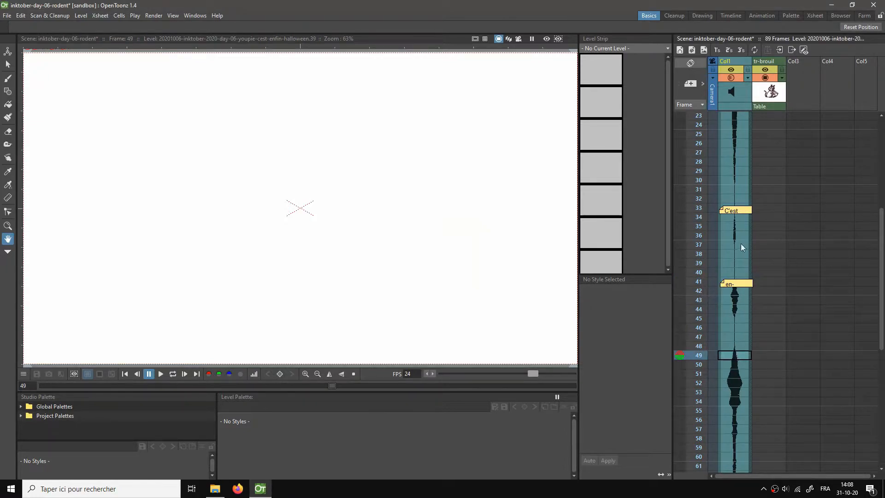
{"action": "left_click", "coordinate": [691, 84]}
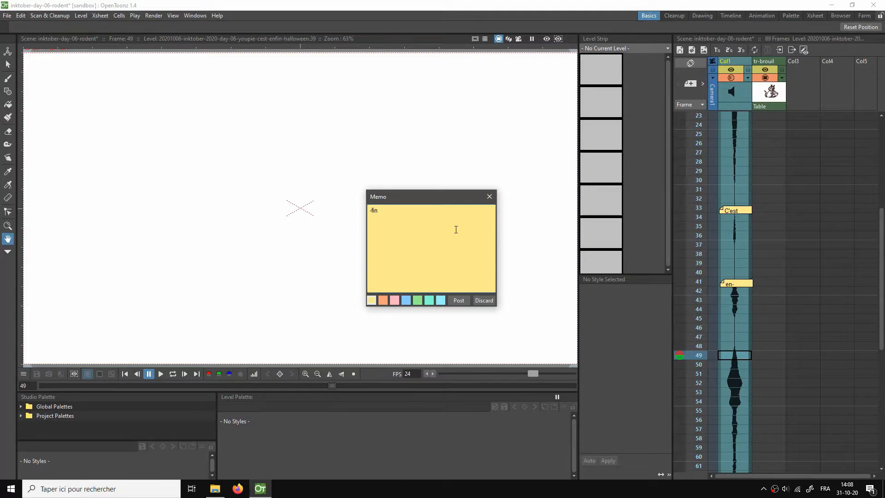
{"action": "left_click", "coordinate": [459, 300]}
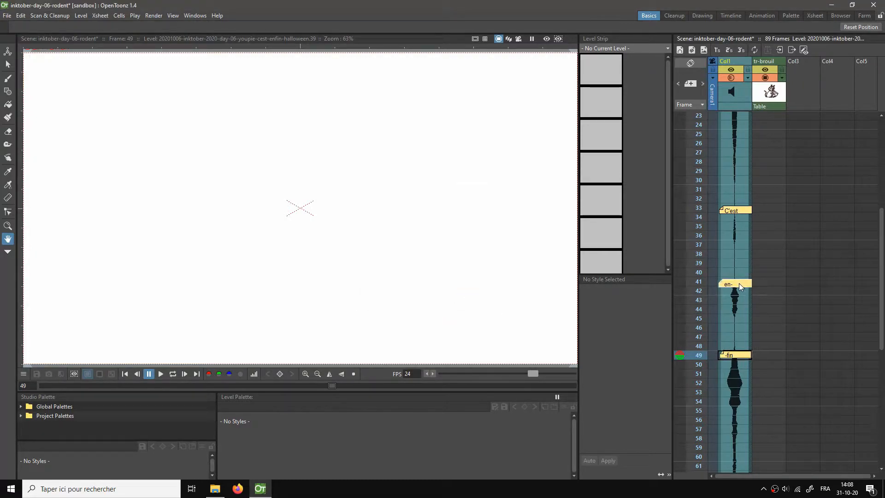
Step: Play the scene from frame 1 and review the syllable memos along the audio waveform
{"action": "scroll", "coordinate": [786, 297], "scroll_direction": "down", "scroll_amount": 5}
{"action": "scroll", "coordinate": [786, 297], "scroll_direction": "up", "scroll_amount": 10}
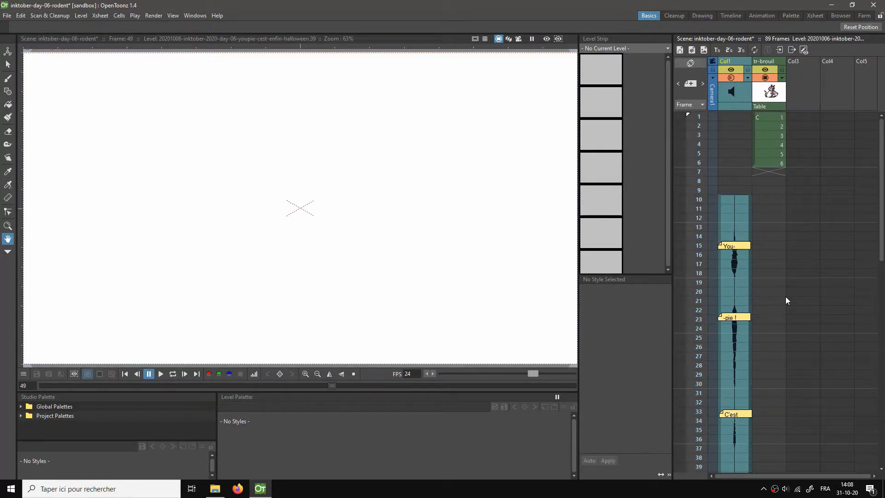
{"action": "left_click", "coordinate": [743, 114]}
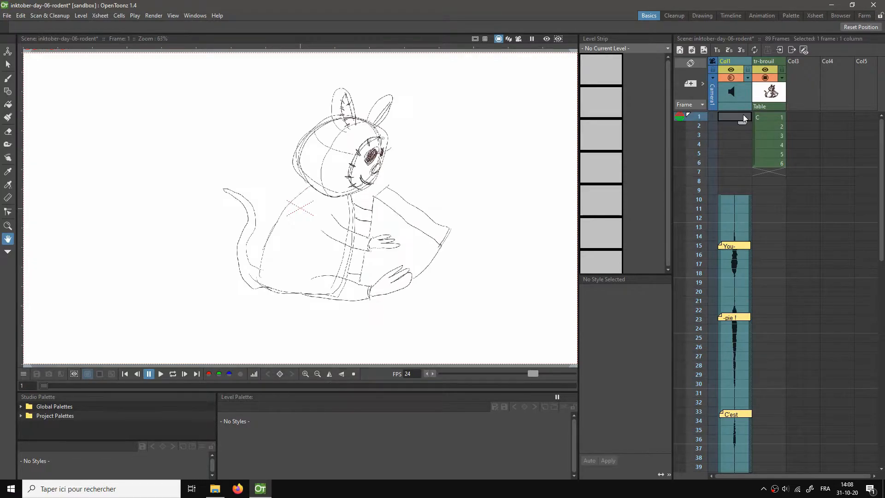
{"action": "key", "text": "p"}
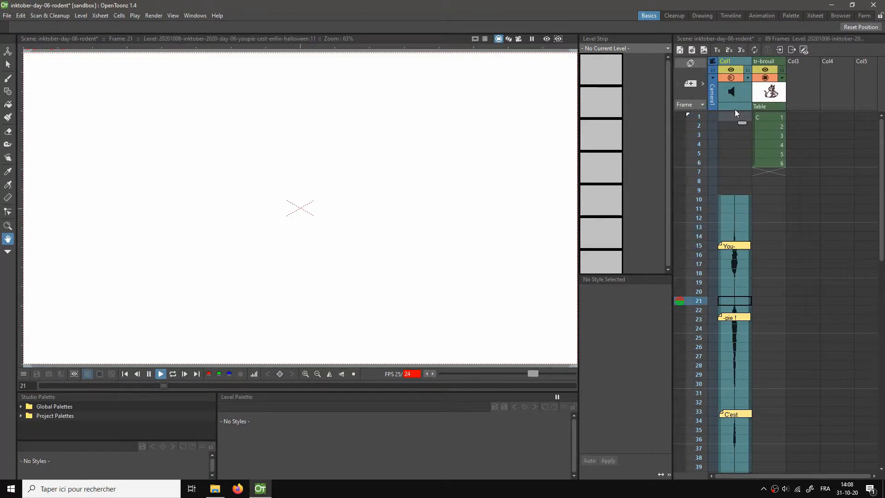
{"action": "scroll", "coordinate": [776, 213], "scroll_direction": "down", "scroll_amount": 4}
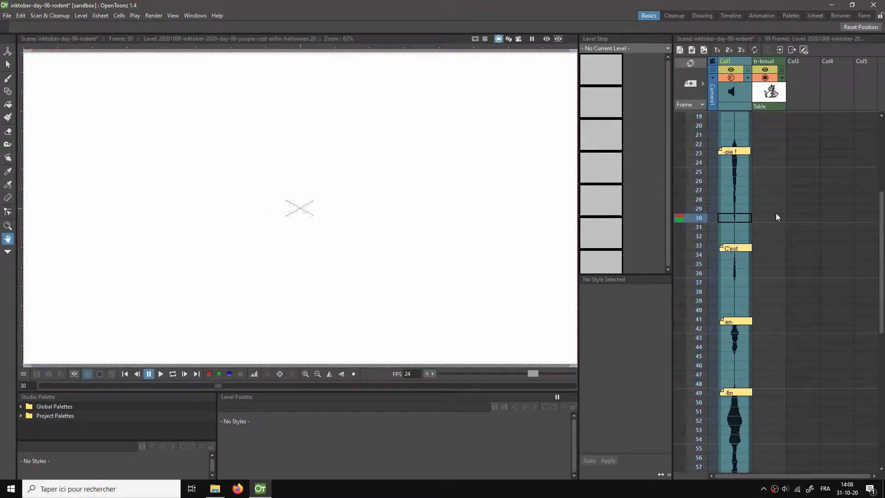
{"action": "scroll", "coordinate": [776, 213], "scroll_direction": "down", "scroll_amount": 4}
{"action": "scroll", "coordinate": [775, 213], "scroll_direction": "up", "scroll_amount": 8}
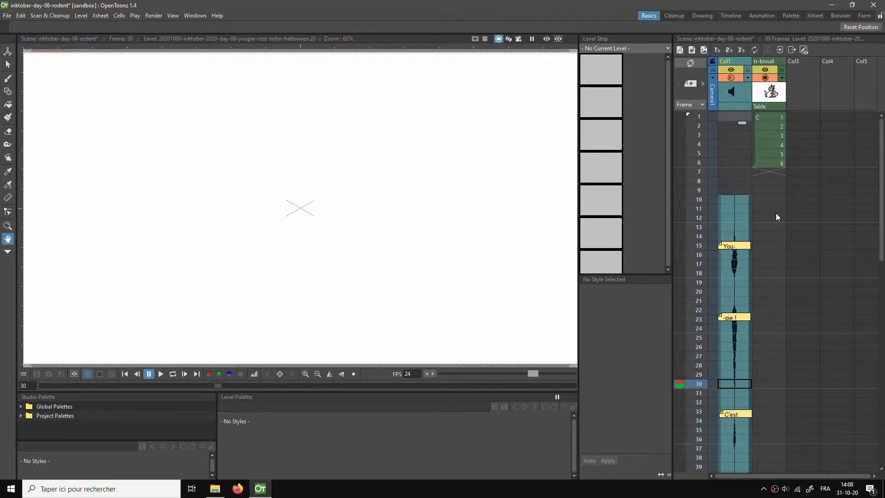
Step: Move the audio clip down to start at frame 17, and shift the "-fin", "en-" and "C'est" memos to about frames 56, 48 and 41
{"action": "left_click_drag", "start_coordinate": [717, 217], "coordinate": [718, 279]}
{"action": "scroll", "coordinate": [773, 336], "scroll_direction": "down", "scroll_amount": 3}
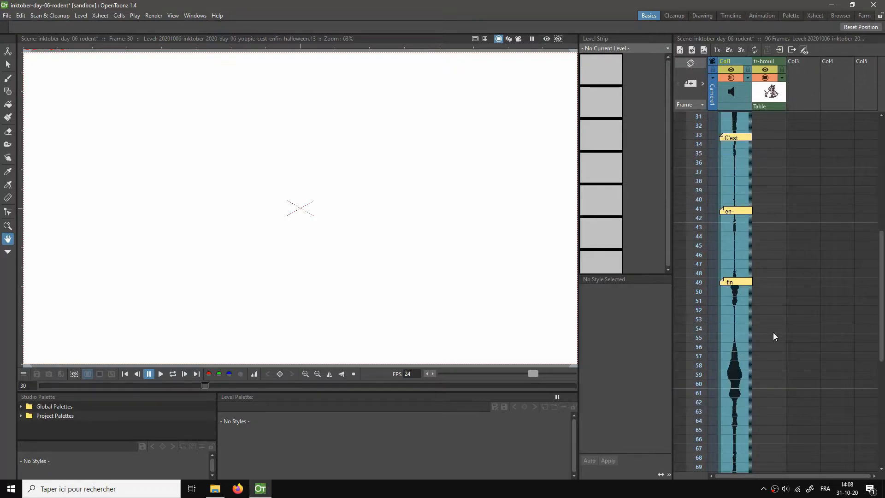
{"action": "left_click_drag", "start_coordinate": [723, 281], "coordinate": [725, 347]}
{"action": "mouse_move", "coordinate": [730, 219]}
{"action": "left_mouse_down"}
{"action": "mouse_move", "coordinate": [730, 277]}
{"action": "mouse_move", "coordinate": [701, 273]}
{"action": "mouse_move", "coordinate": [701, 374]}
{"action": "left_mouse_up"}
{"action": "left_click_drag", "start_coordinate": [727, 147], "coordinate": [734, 172]}
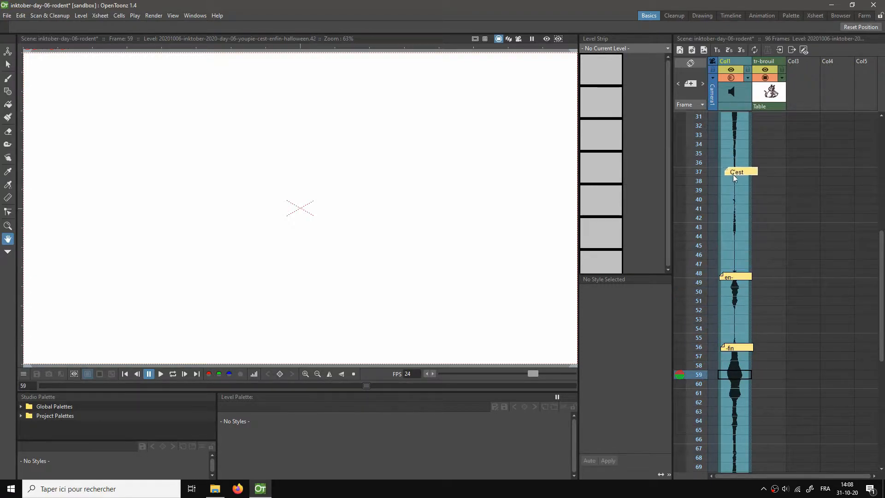
Step: Shift the "-pie !" and "You-" memos down to about frames 30 and 22, matching their sounds in the moved audio clip
{"action": "left_click_drag", "start_coordinate": [731, 205], "coordinate": [729, 264]}
{"action": "scroll", "coordinate": [754, 162], "scroll_direction": "up", "scroll_amount": 6}
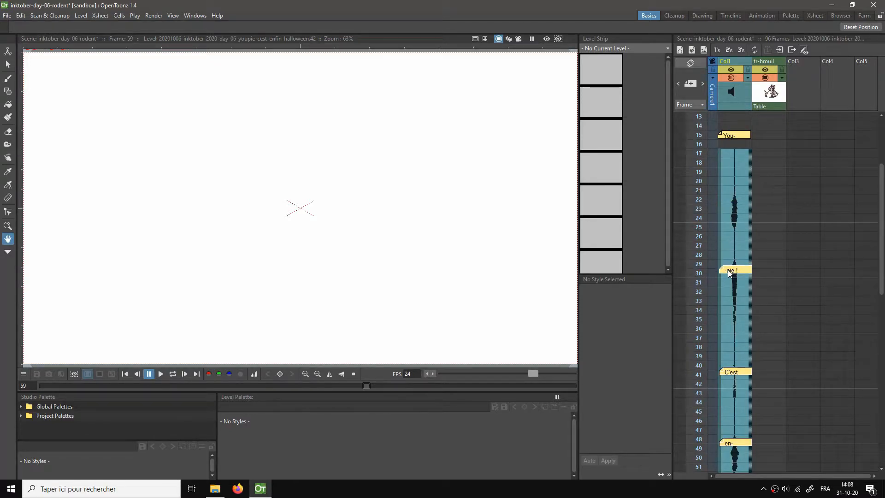
{"action": "left_click_drag", "start_coordinate": [717, 149], "coordinate": [726, 150]}
{"action": "left_click_drag", "start_coordinate": [722, 197], "coordinate": [726, 197]}
Step: Scrub the audio from the first syllables through "C'est" and "en-", and move the "-fin" memo up to frame 55
{"action": "left_click_drag", "start_coordinate": [698, 145], "coordinate": [718, 387]}
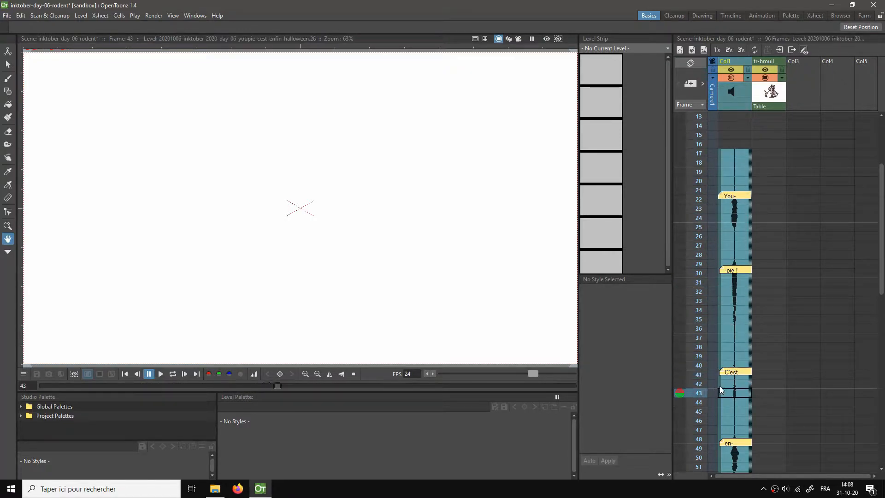
{"action": "scroll", "coordinate": [757, 300], "scroll_direction": "down", "scroll_amount": 5}
{"action": "mouse_move", "coordinate": [702, 180]}
{"action": "left_mouse_down"}
{"action": "mouse_move", "coordinate": [710, 333]}
{"action": "mouse_move", "coordinate": [710, 220]}
{"action": "mouse_move", "coordinate": [713, 293]}
{"action": "mouse_move", "coordinate": [726, 285]}
{"action": "mouse_move", "coordinate": [701, 312]}
{"action": "mouse_move", "coordinate": [697, 424]}
{"action": "mouse_move", "coordinate": [701, 262]}
{"action": "mouse_move", "coordinate": [691, 338]}
{"action": "mouse_move", "coordinate": [703, 190]}
{"action": "left_mouse_up"}
{"action": "left_click", "coordinate": [697, 277]}
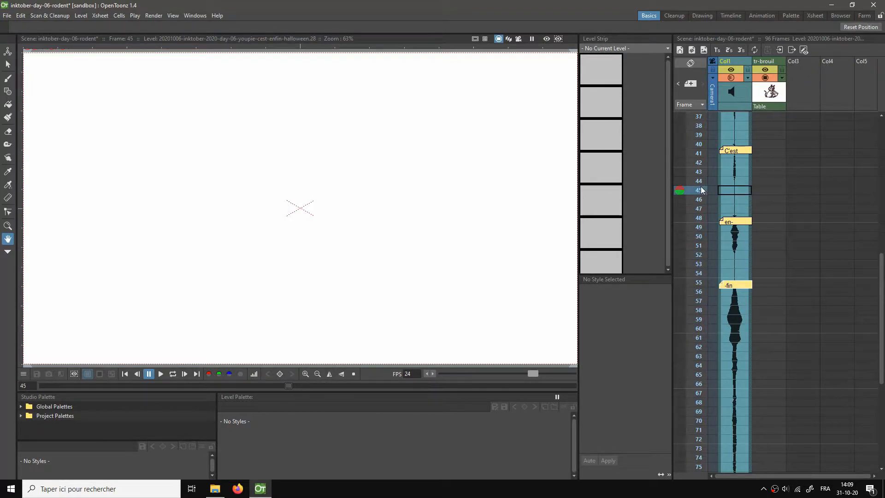
Step: Play the audio past the "-fin" memo and advance frame by frame to frame 71, listening for the next syllable
{"action": "key", "text": "p"}
{"action": "key", "text": "p"}
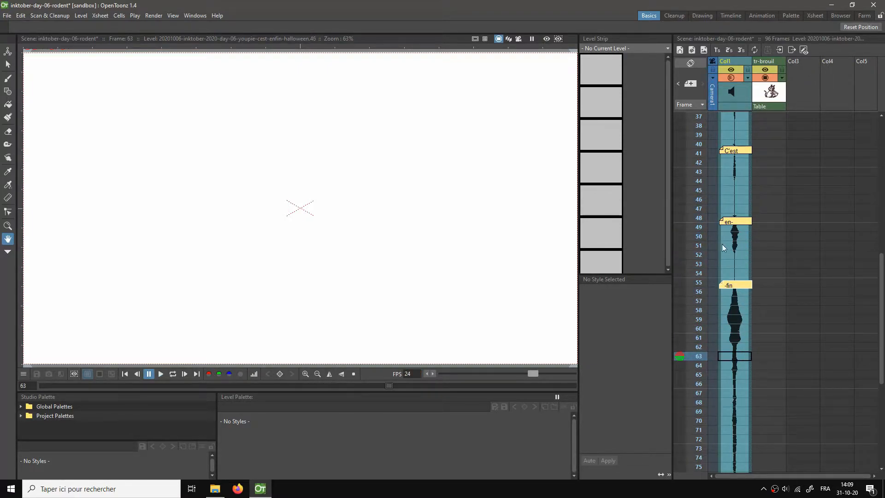
{"action": "key", "text": "Down"}
{"action": "key", "text": "Down"}
{"action": "key", "text": "Down"}
{"action": "key", "text": "Down"}
{"action": "key", "text": "Down"}
{"action": "key", "text": "Down"}
{"action": "key", "text": "Down"}
{"action": "key", "text": "Down"}
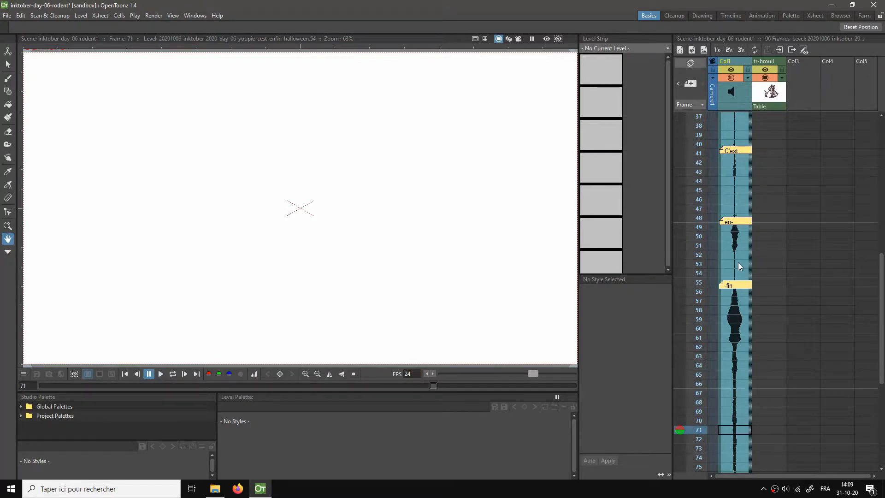
Step: Scrub the audio after "-fin", post a memo reading "Hal-", and place it at frame 58
{"action": "mouse_move", "coordinate": [699, 291]}
{"action": "left_mouse_down"}
{"action": "mouse_move", "coordinate": [696, 440]}
{"action": "mouse_move", "coordinate": [696, 297]}
{"action": "mouse_move", "coordinate": [697, 313]}
{"action": "left_mouse_up"}
{"action": "left_click", "coordinate": [690, 84]}
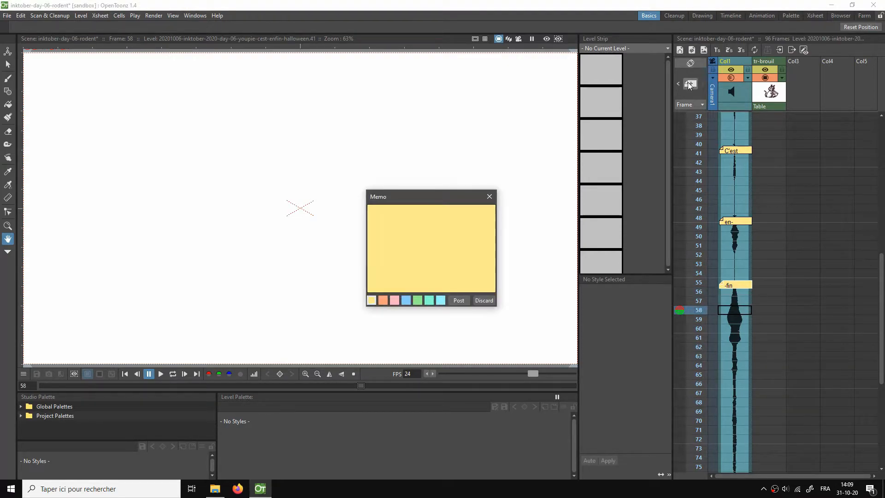
{"action": "key", "text": "a"}
{"action": "key", "text": "l"}
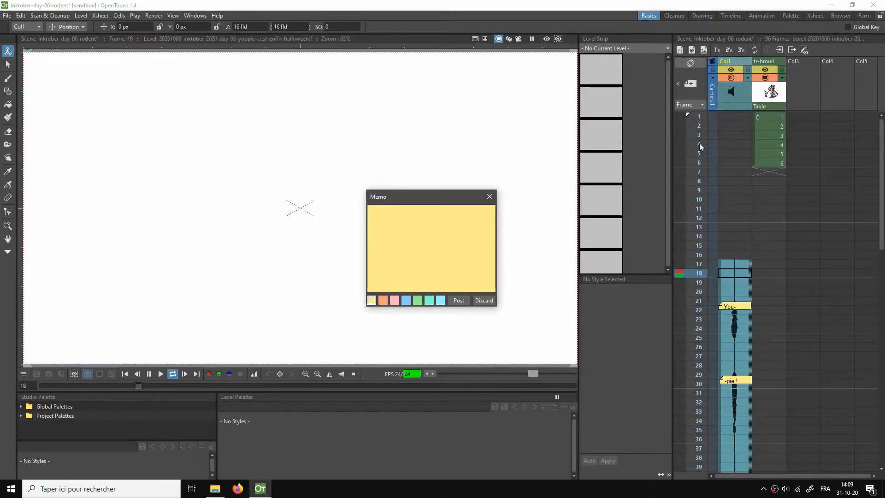
{"action": "key", "text": "l"}
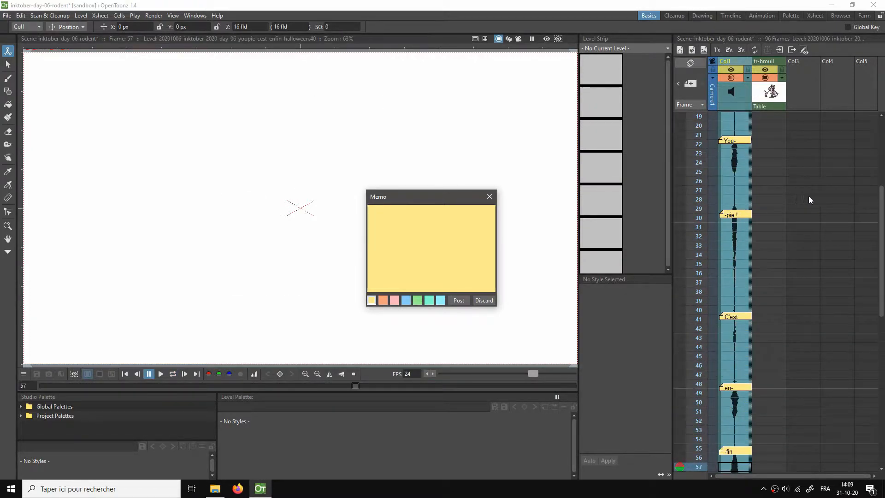
{"action": "left_click", "coordinate": [468, 220]}
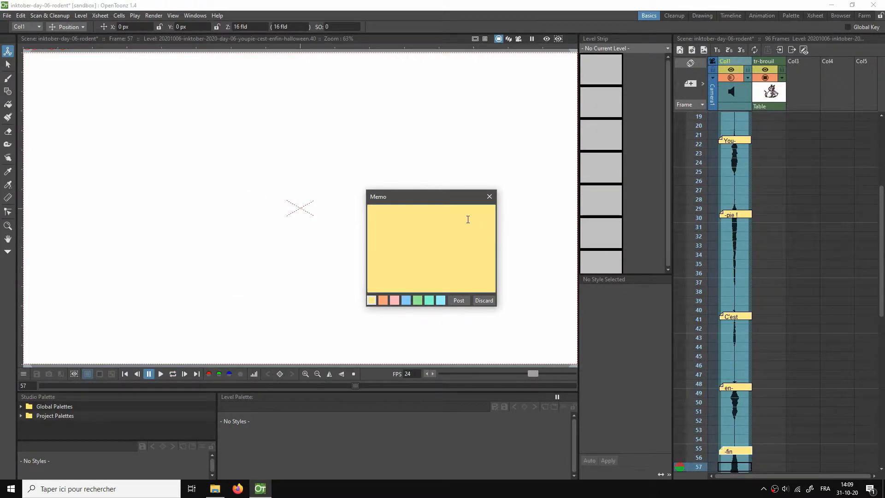
{"action": "type", "text": "Hal"}
{"action": "left_click", "coordinate": [458, 302]}
{"action": "scroll", "coordinate": [727, 262], "scroll_direction": "down", "scroll_amount": 6}
{"action": "mouse_move", "coordinate": [734, 137]}
{"action": "left_mouse_down"}
{"action": "mouse_move", "coordinate": [737, 176]}
{"action": "mouse_move", "coordinate": [737, 154]}
{"action": "left_mouse_up"}
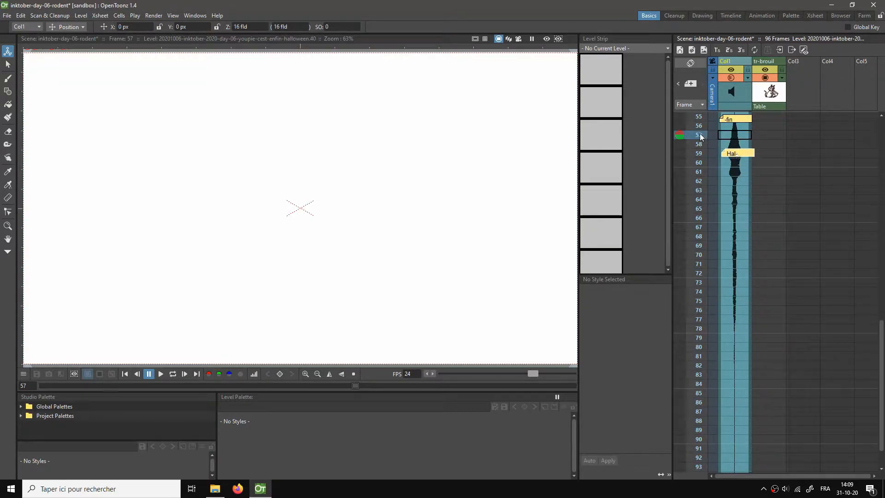
{"action": "left_click", "coordinate": [697, 155]}
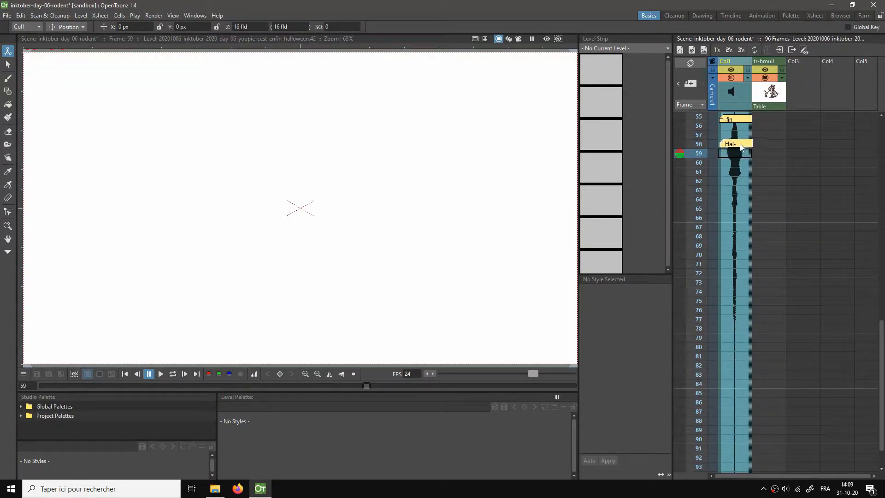
Step: Post a memo reading "-lo" and move it down to about frame 64 of the audio column
{"action": "left_click", "coordinate": [689, 85]}
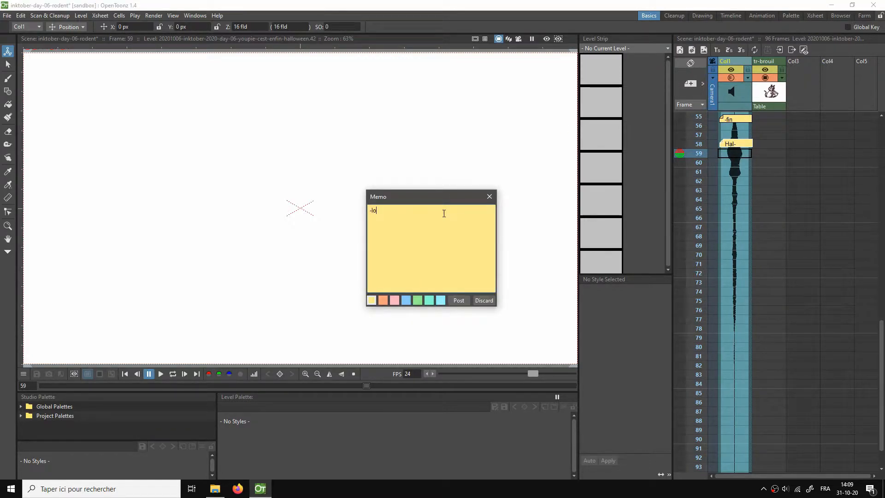
{"action": "left_click", "coordinate": [461, 300]}
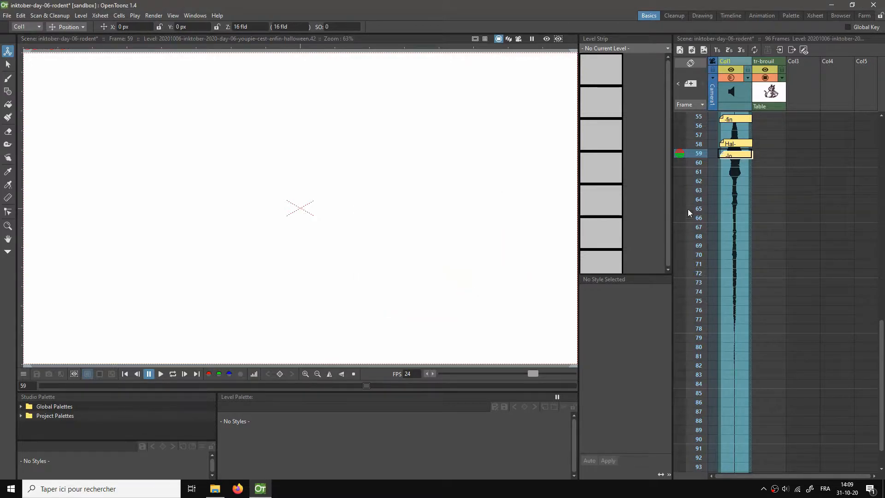
{"action": "left_click_drag", "start_coordinate": [743, 156], "coordinate": [702, 207]}
Step: Scrub the audio to frame 68 and post a memo reading "-ween" there
{"action": "mouse_move", "coordinate": [735, 170]}
{"action": "left_mouse_down"}
{"action": "mouse_move", "coordinate": [734, 198]}
{"action": "mouse_move", "coordinate": [705, 253]}
{"action": "mouse_move", "coordinate": [705, 234]}
{"action": "left_mouse_up"}
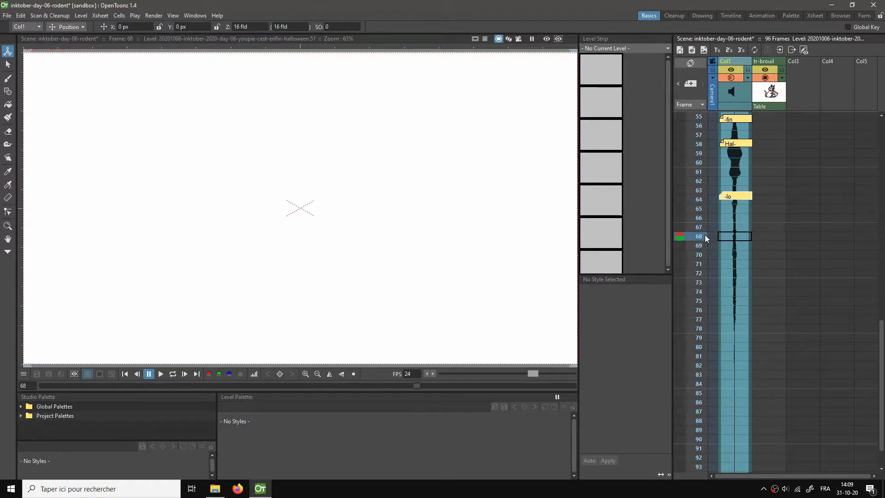
{"action": "left_click", "coordinate": [690, 85]}
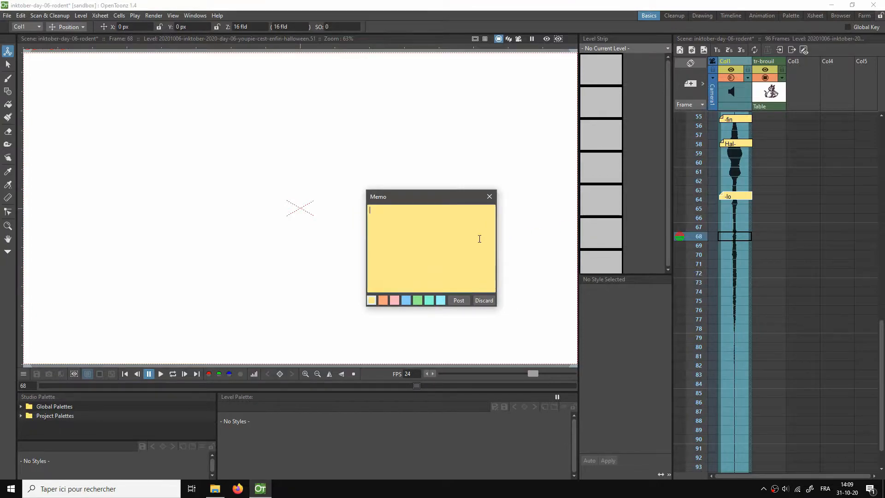
{"action": "type", "text": "-ween"}
{"action": "left_click", "coordinate": [459, 300]}
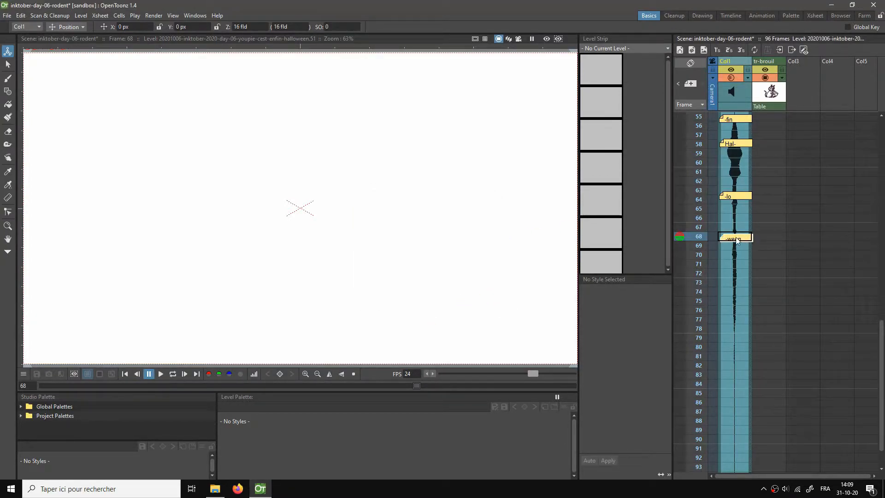
{"action": "left_click", "coordinate": [774, 206]}
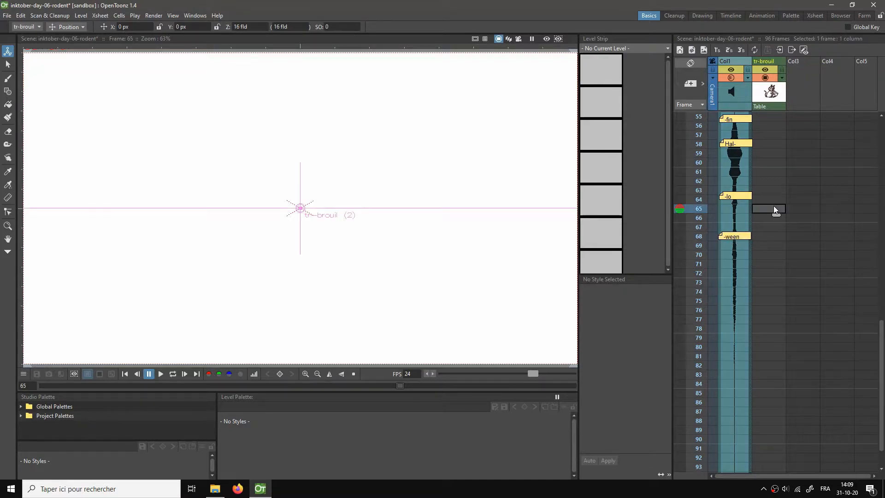
Step: Play the scene from frame 1 and check the timing of all the syllable memos against the voice track
{"action": "scroll", "coordinate": [773, 206], "scroll_direction": "up", "scroll_amount": 10}
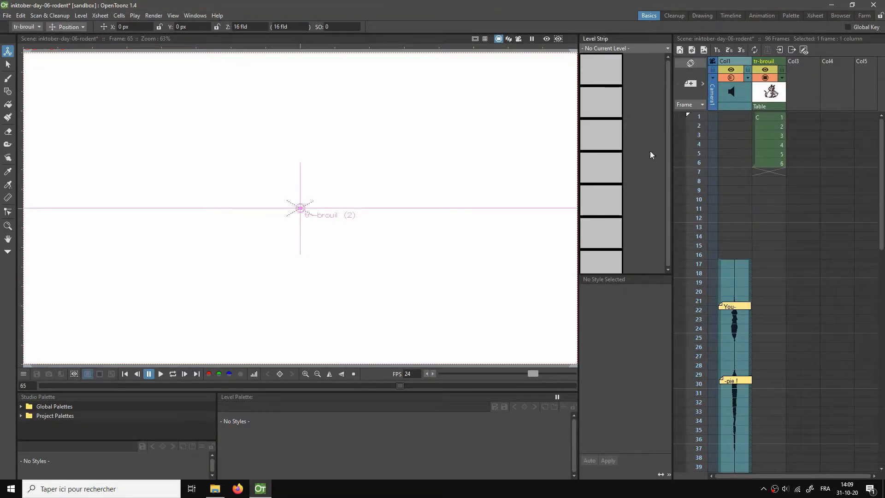
{"action": "key", "text": "s"}
{"action": "key", "text": "p"}
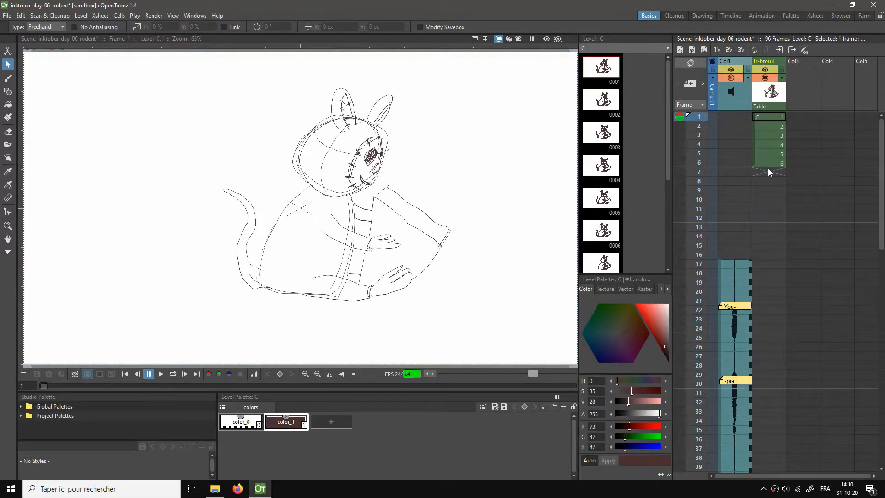
{"action": "key", "text": "p"}
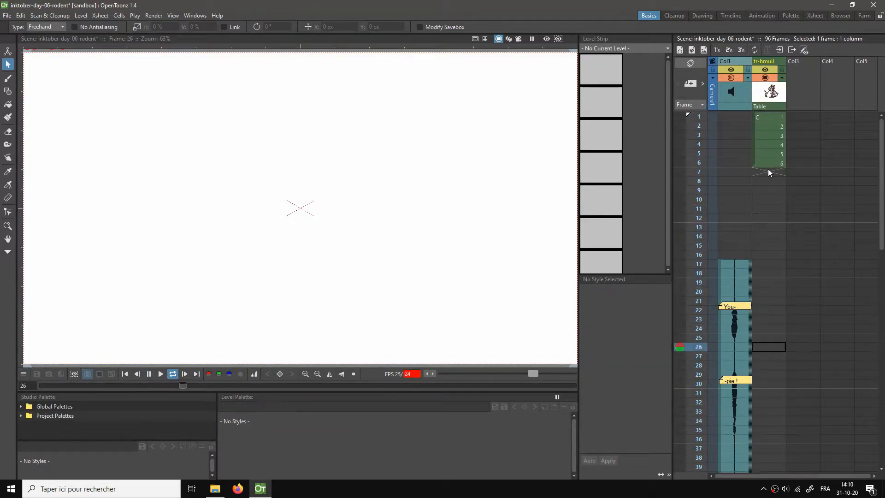
{"action": "key", "text": "p"}
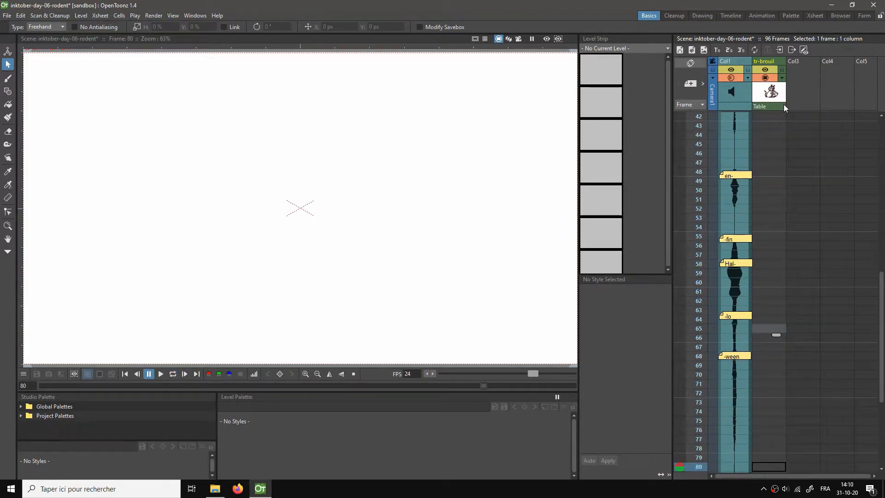
{"action": "key", "text": "p"}
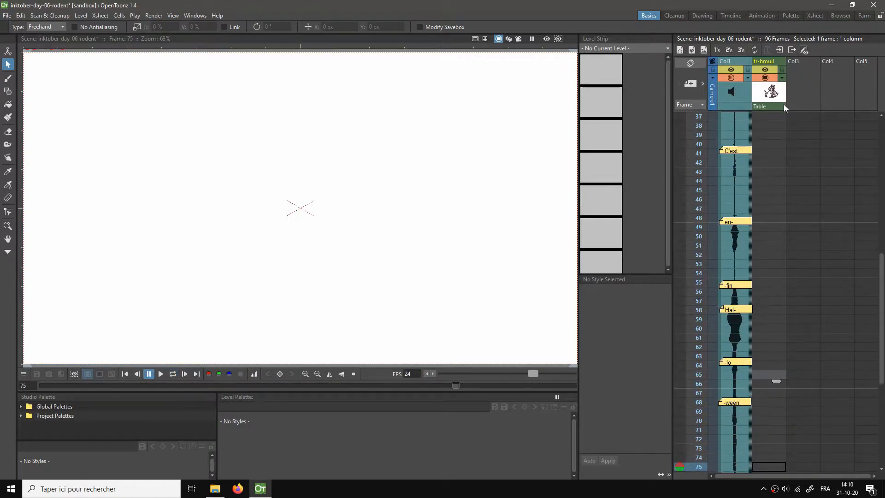
Step: Scrub the audio from frame 39 to frame 73 and review the memos along the whole waveform
{"action": "left_click", "coordinate": [697, 138]}
{"action": "left_click_drag", "start_coordinate": [696, 139], "coordinate": [684, 448]}
{"action": "scroll", "coordinate": [723, 367], "scroll_direction": "up", "scroll_amount": 6}
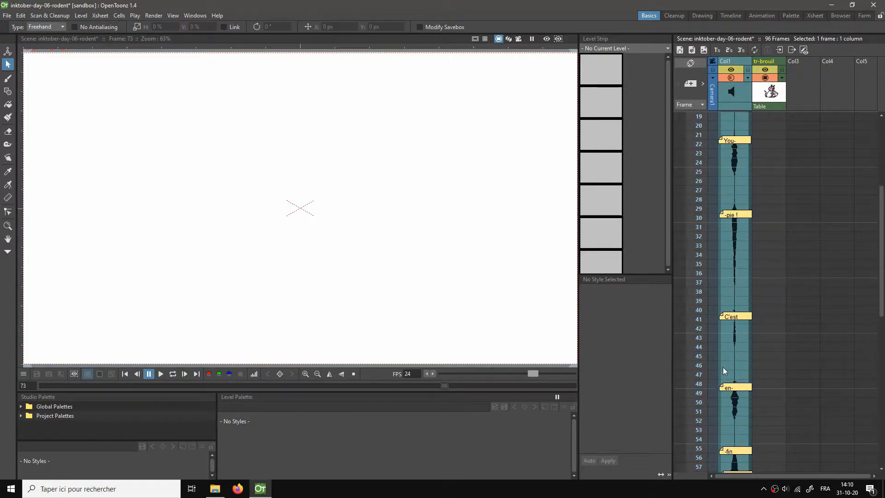
{"action": "scroll", "coordinate": [737, 334], "scroll_direction": "down", "scroll_amount": 8}
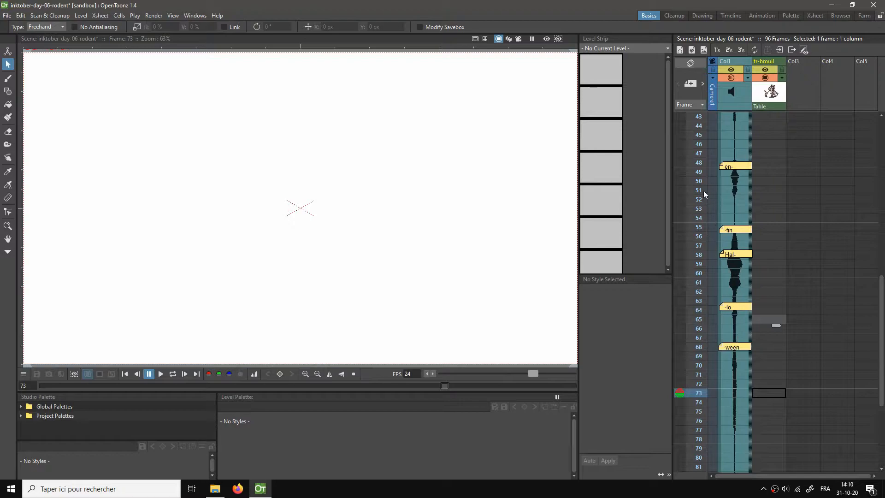
{"action": "scroll", "coordinate": [758, 311], "scroll_direction": "up", "scroll_amount": 12}
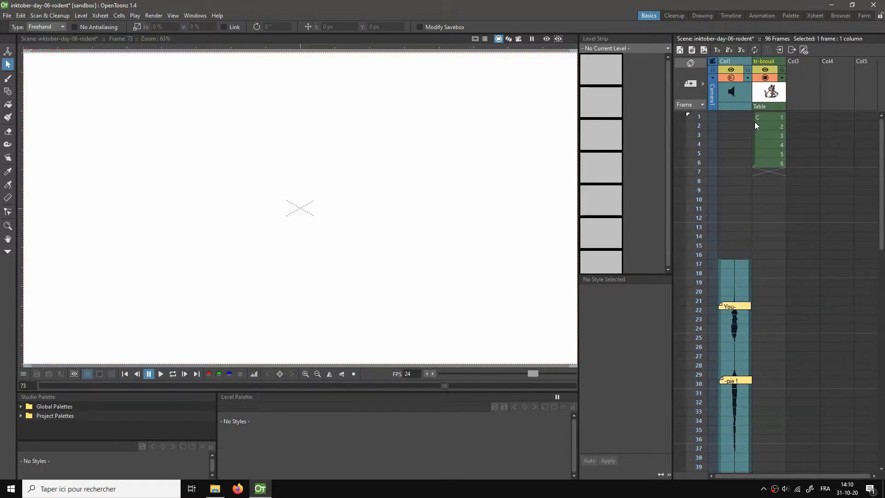
Step: Apply Step 3 to the six drawings in the tr-brouil column so each is held for three frames
{"action": "left_click", "coordinate": [759, 117]}
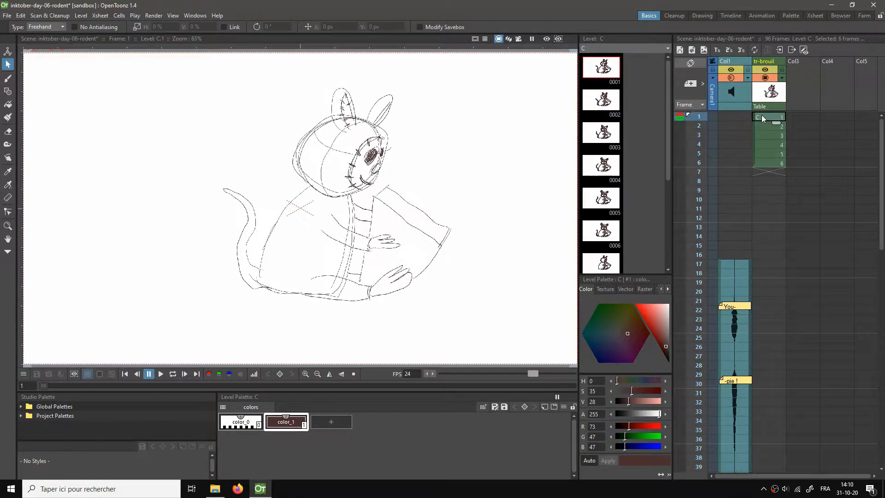
{"action": "right_click", "coordinate": [757, 131]}
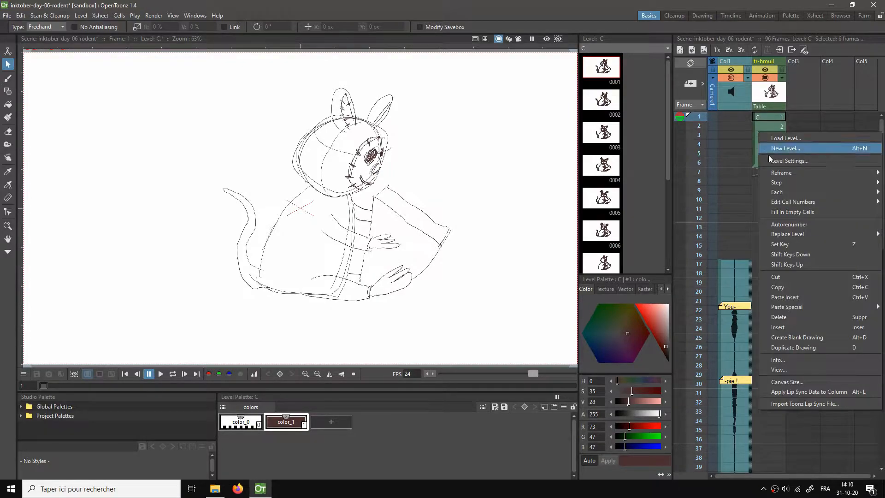
{"action": "mouse_move", "coordinate": [779, 186]}
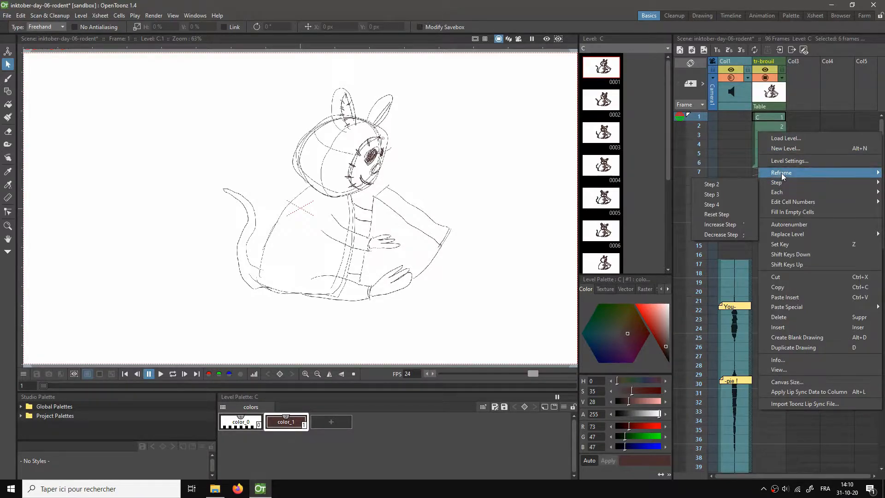
{"action": "left_click", "coordinate": [703, 193]}
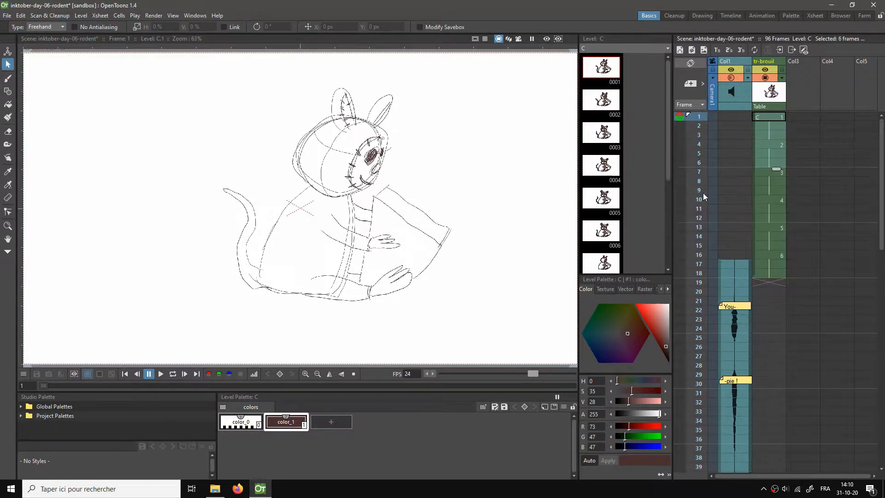
{"action": "left_click", "coordinate": [791, 199]}
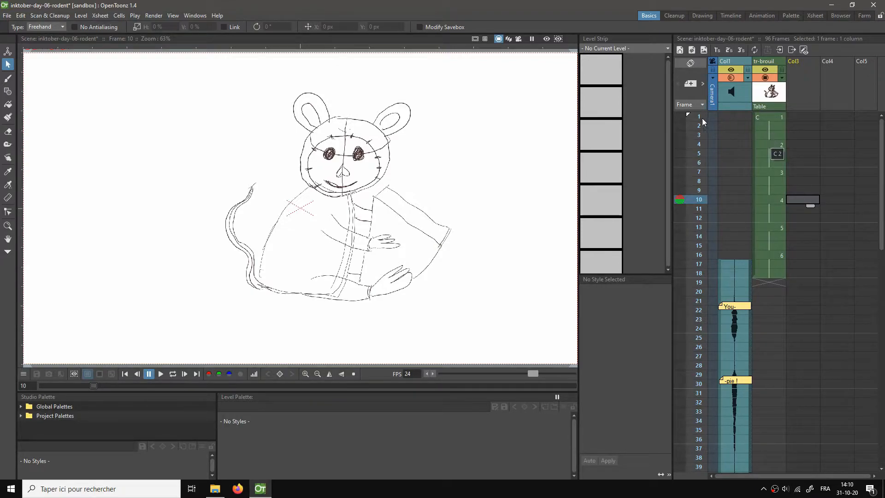
Step: Play the retimed mouse drawings from frame 1, and go to the last exposed frame of the column, frame 18
{"action": "left_click", "coordinate": [765, 117]}
{"action": "key", "text": "l"}
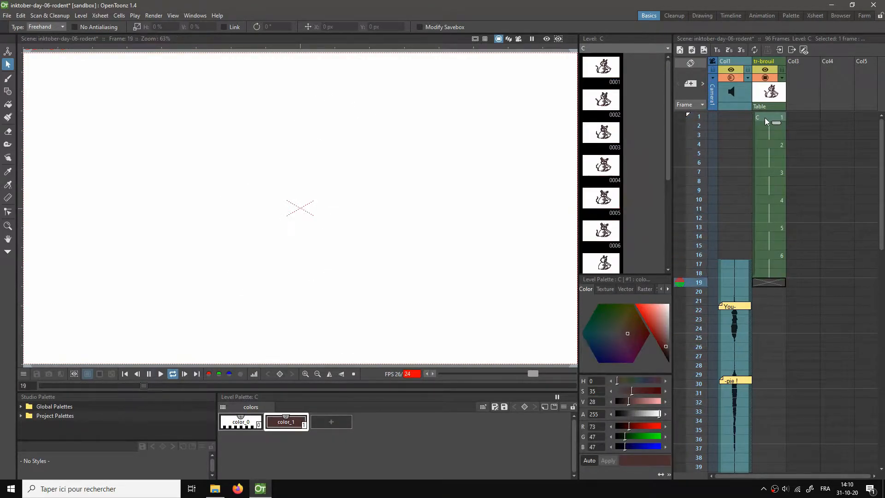
{"action": "key", "text": "l"}
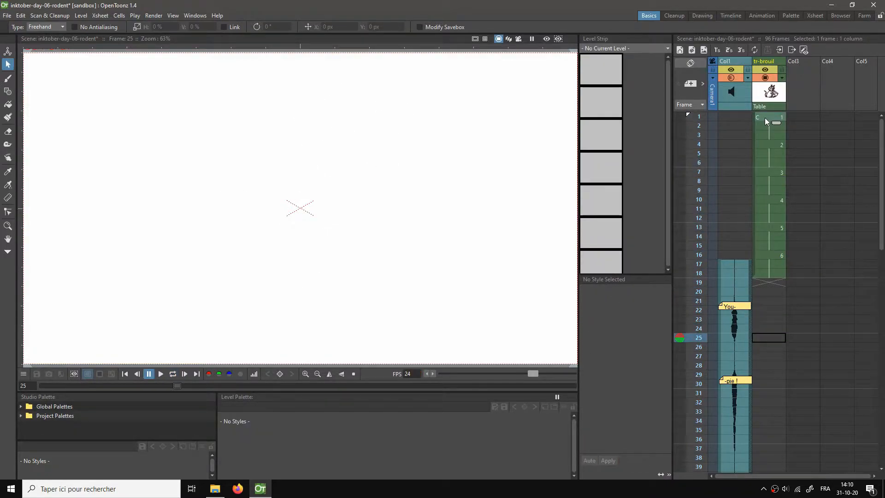
{"action": "left_click", "coordinate": [773, 273]}
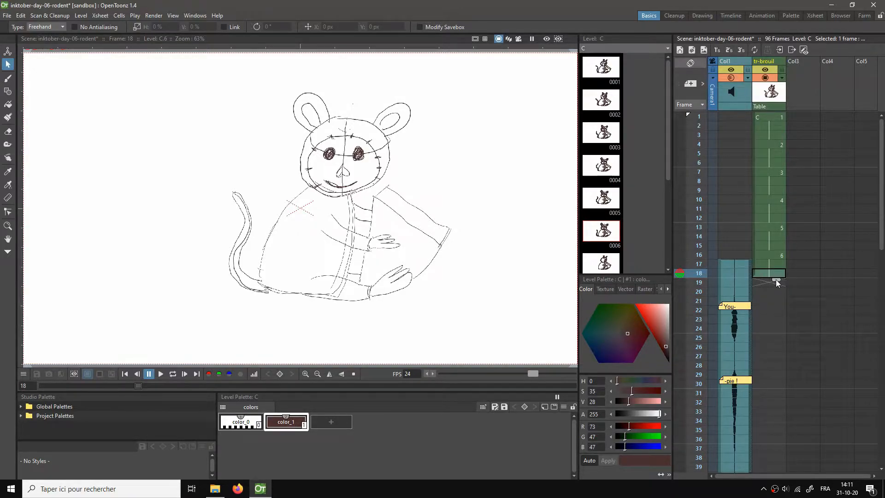
Step: Extend the hold of drawing 6 in the tr-brouil column to frame 20, just before the "You-" memo
{"action": "left_click", "coordinate": [771, 304]}
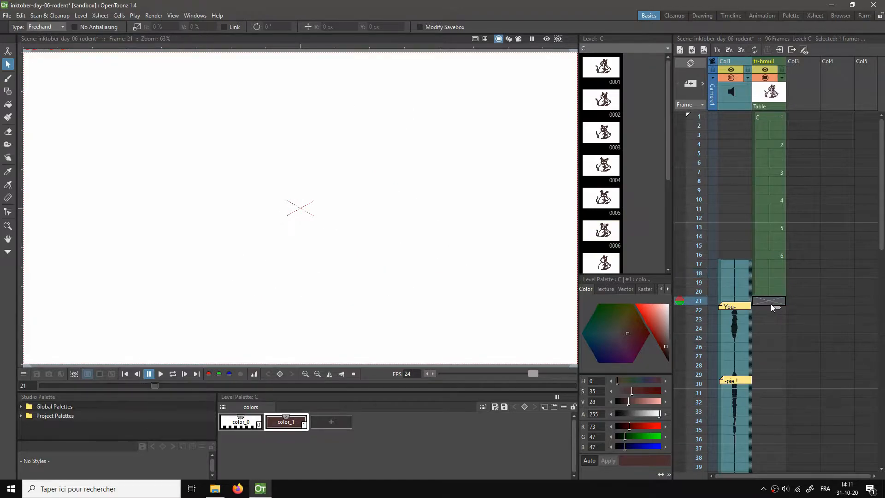
{"action": "left_click", "coordinate": [773, 295]}
{"action": "left_click", "coordinate": [771, 299]}
{"action": "left_click", "coordinate": [774, 293]}
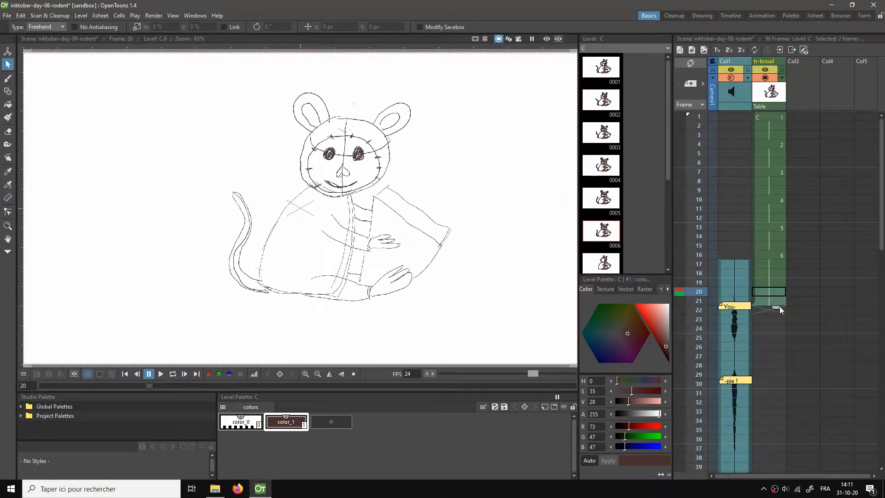
{"action": "left_click", "coordinate": [766, 300]}
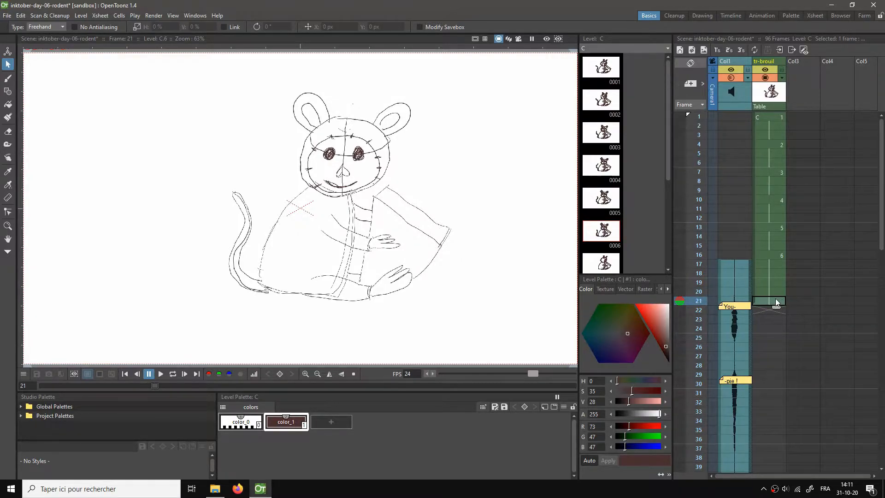
{"action": "left_click", "coordinate": [777, 282]}
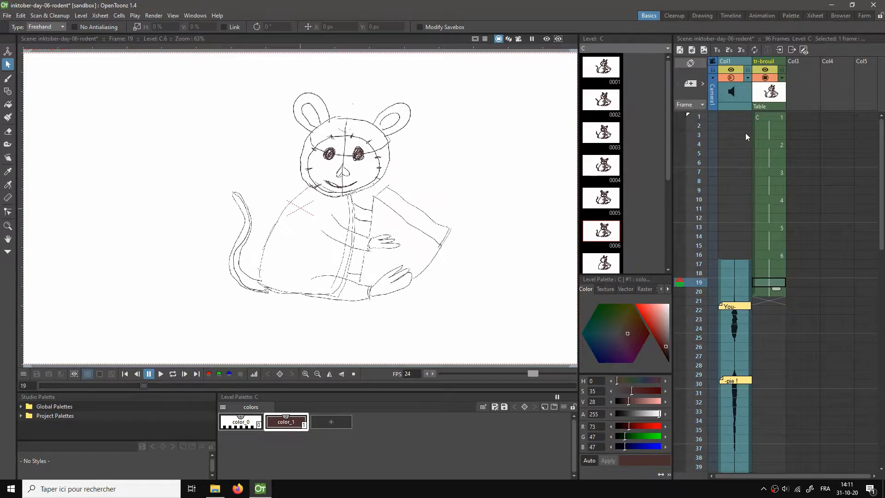
Step: Play the scene from frame 1 to check the head turn's timing against the "You-" memo
{"action": "left_click", "coordinate": [757, 116]}
{"action": "key", "text": "l"}
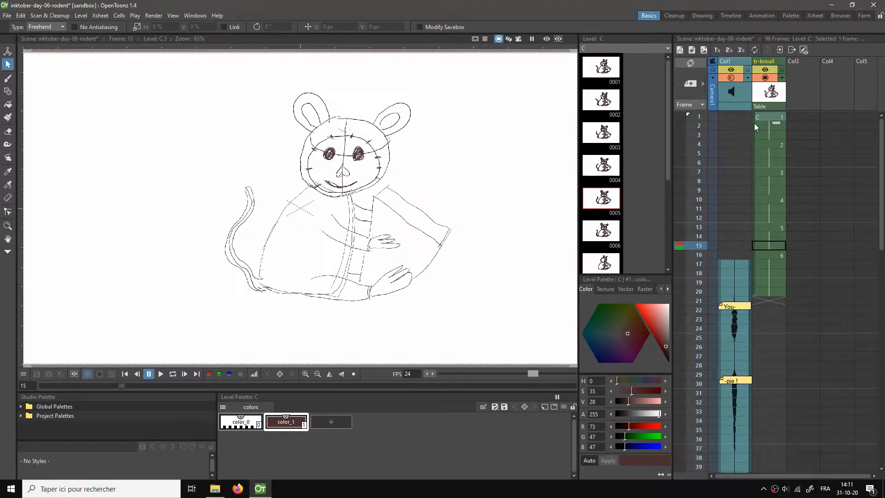
{"action": "left_click", "coordinate": [699, 118]}
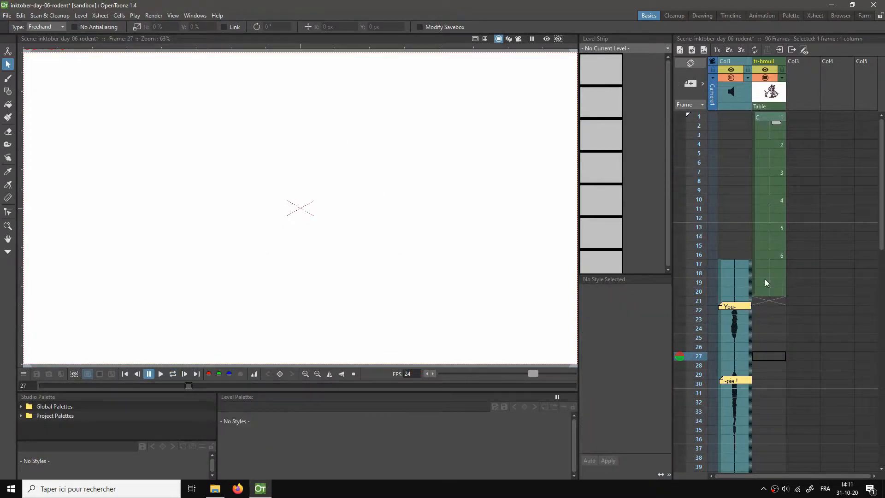
{"action": "left_click", "coordinate": [759, 303]}
{"action": "left_click", "coordinate": [762, 117]}
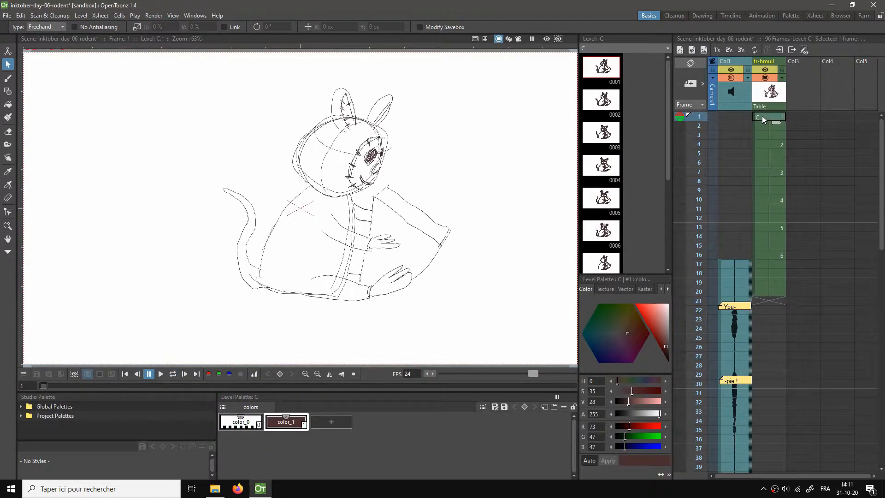
Step: Extend the hold of drawing 6 in the tr-brouil column from frame 20 to frame 78
{"action": "left_click", "coordinate": [768, 291]}
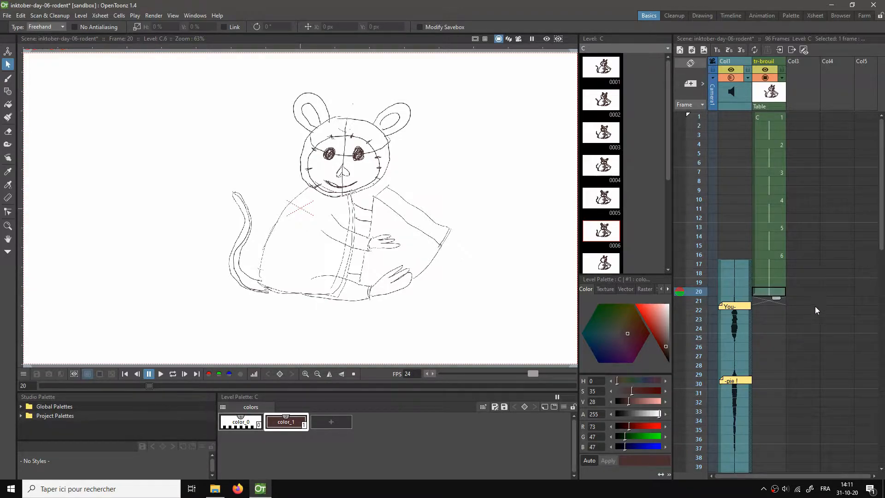
{"action": "scroll", "coordinate": [778, 299], "scroll_direction": "down", "scroll_amount": 4}
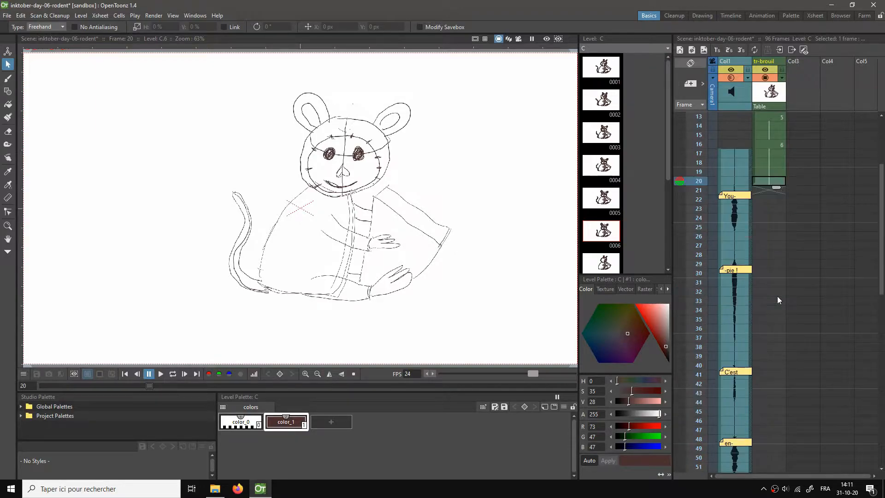
{"action": "left_click_drag", "start_coordinate": [775, 186], "coordinate": [777, 443]}
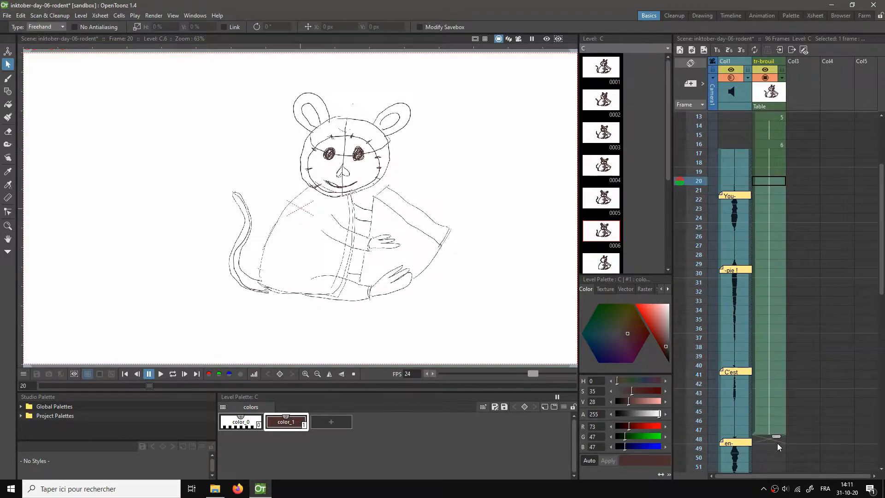
{"action": "scroll", "coordinate": [780, 431], "scroll_direction": "down", "scroll_amount": 8}
{"action": "left_click_drag", "start_coordinate": [776, 215], "coordinate": [791, 444]}
{"action": "scroll", "coordinate": [806, 411], "scroll_direction": "down", "scroll_amount": 6}
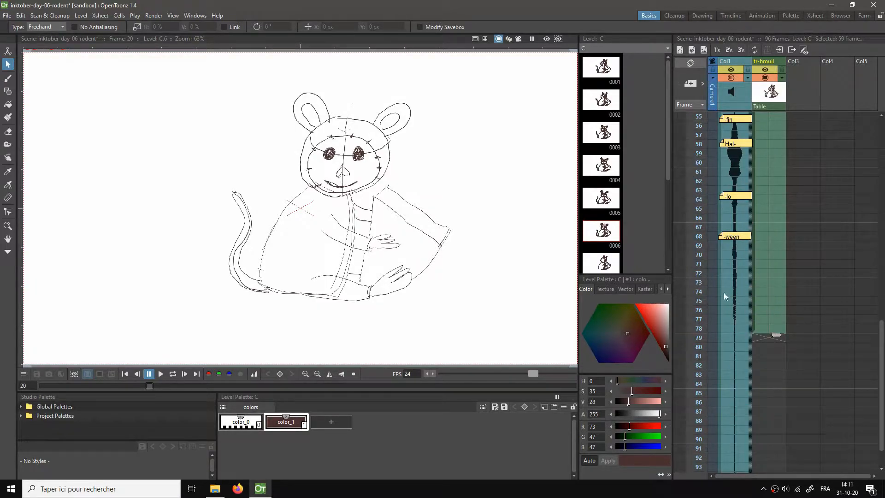
Step: Play the scene twice from frame 1 to check the extended hold against the full voice track
{"action": "scroll", "coordinate": [806, 263], "scroll_direction": "up", "scroll_amount": 18}
{"action": "left_click", "coordinate": [699, 117]}
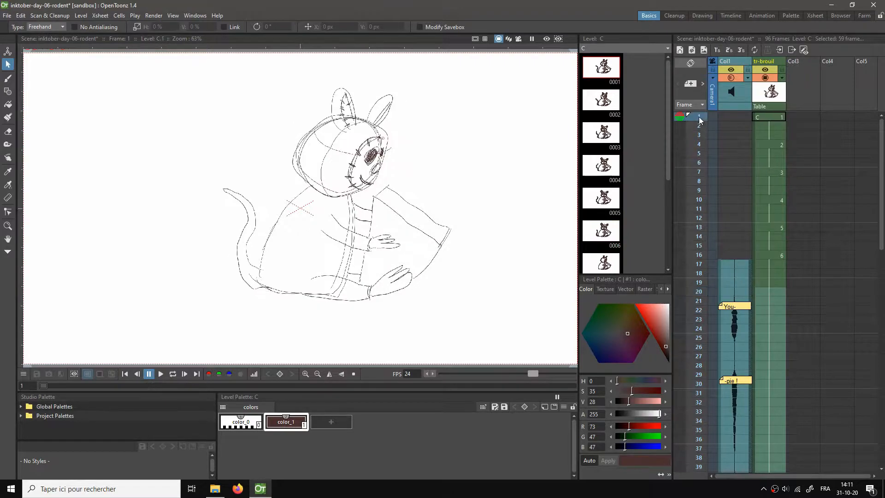
{"action": "key", "text": "l"}
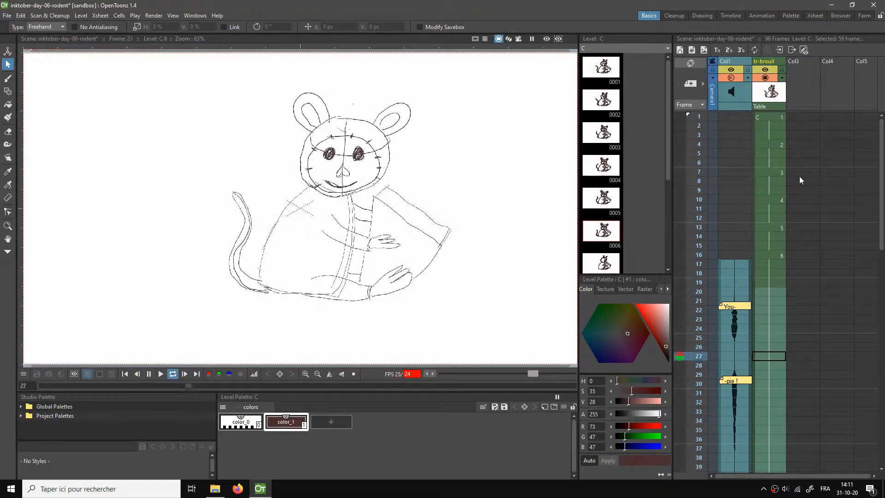
{"action": "key", "text": "l"}
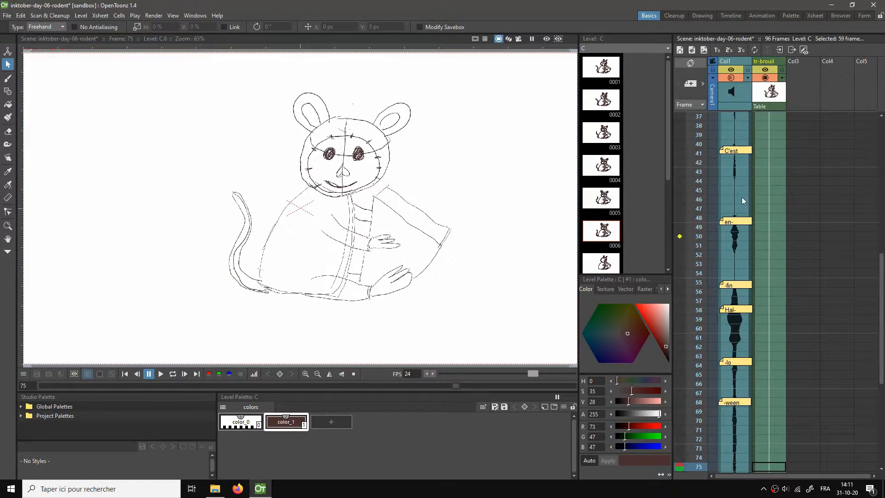
{"action": "scroll", "coordinate": [742, 197], "scroll_direction": "up", "scroll_amount": 5}
{"action": "scroll", "coordinate": [743, 198], "scroll_direction": "up", "scroll_amount": 1}
{"action": "left_click", "coordinate": [696, 115]}
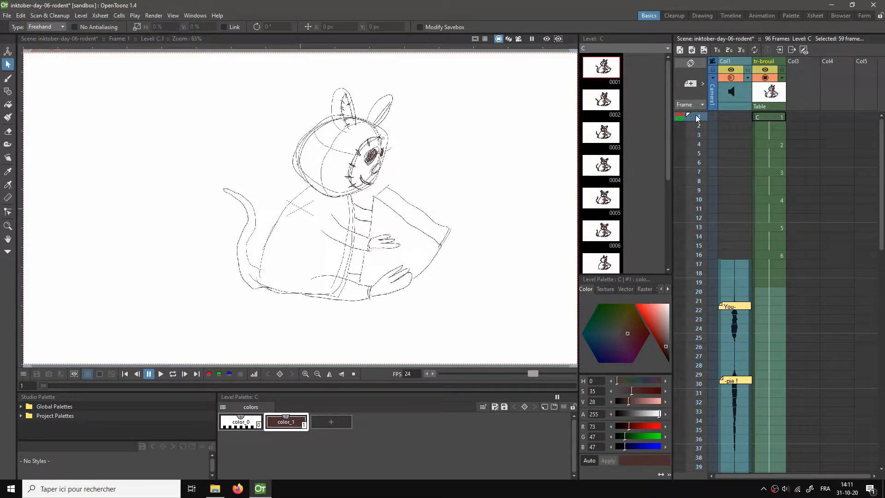
{"action": "key", "text": "l"}
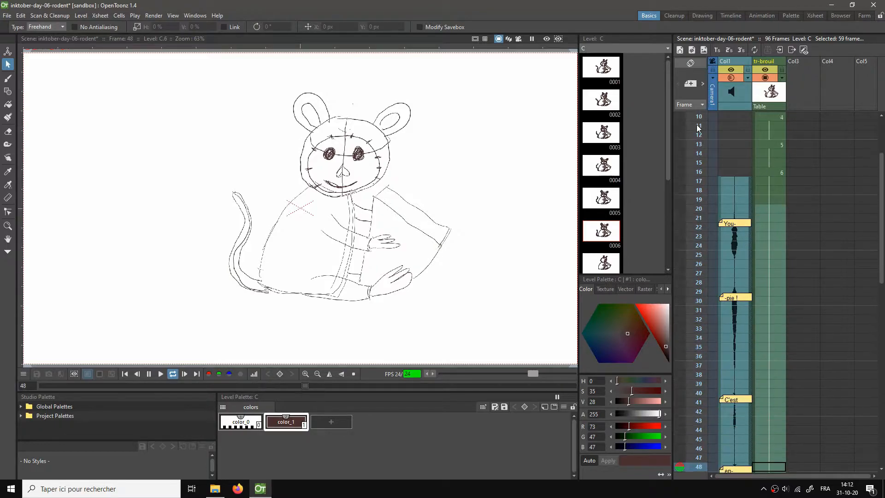
{"action": "key", "text": "l"}
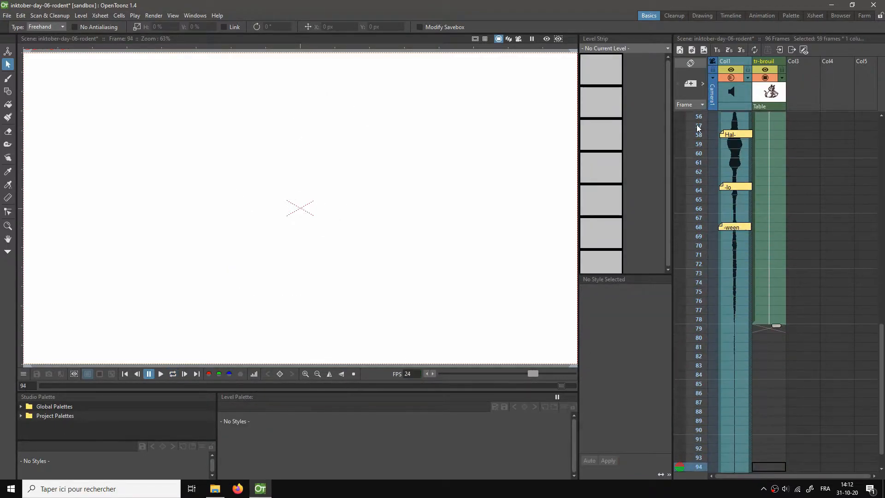
Step: Extend drawing 6 to frame 96, the end of the audio column, and play the scene
{"action": "scroll", "coordinate": [775, 330], "scroll_direction": "down", "scroll_amount": 3}
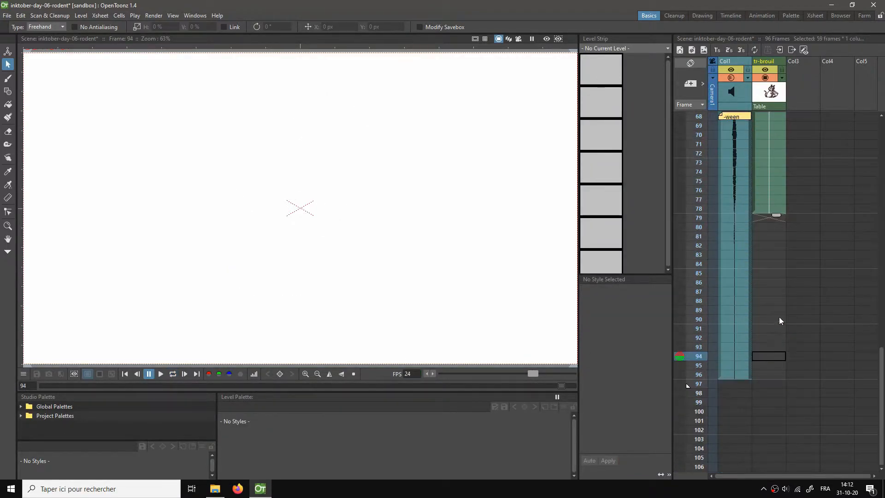
{"action": "left_click_drag", "start_coordinate": [781, 216], "coordinate": [781, 374]}
{"action": "key", "text": "l"}
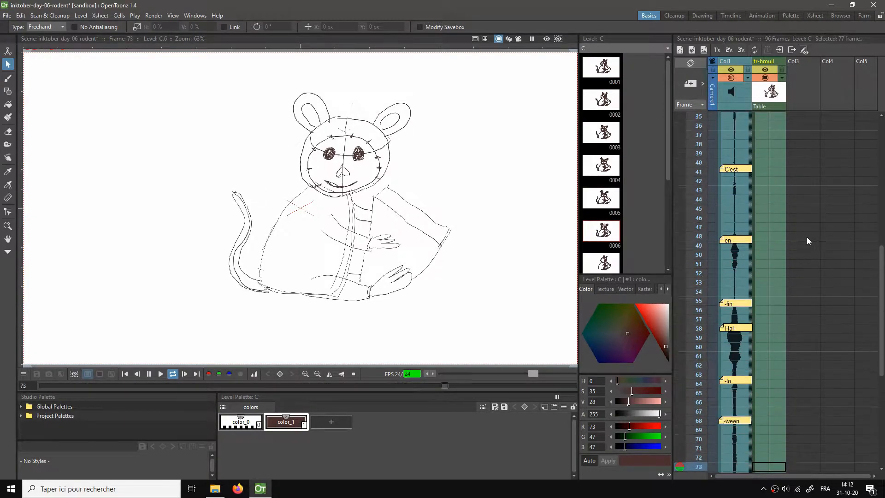
{"action": "key", "text": "l"}
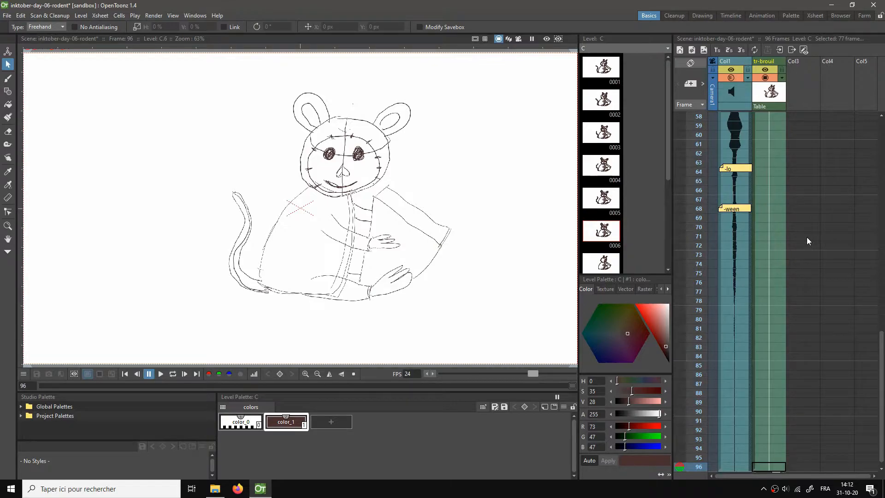
Step: Review the mouse poses in the tr-brouil column at frames 1, 28 and 32
{"action": "scroll", "coordinate": [807, 237], "scroll_direction": "up", "scroll_amount": 10}
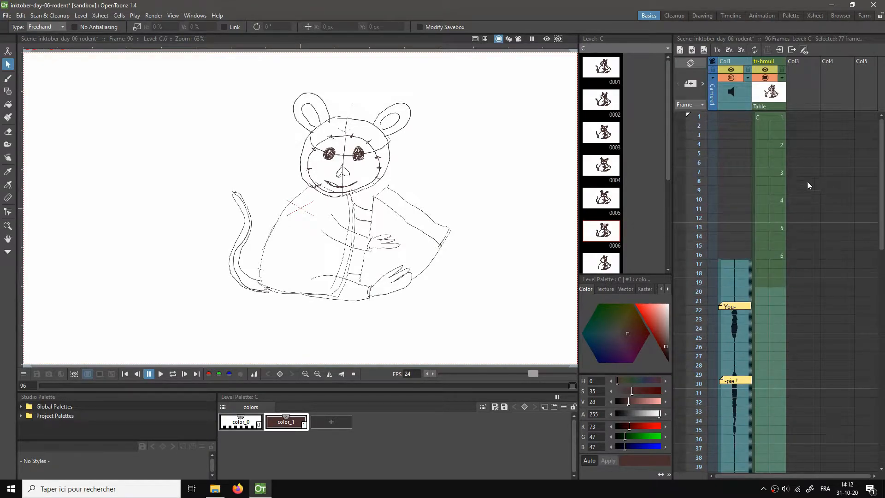
{"action": "left_click", "coordinate": [768, 118]}
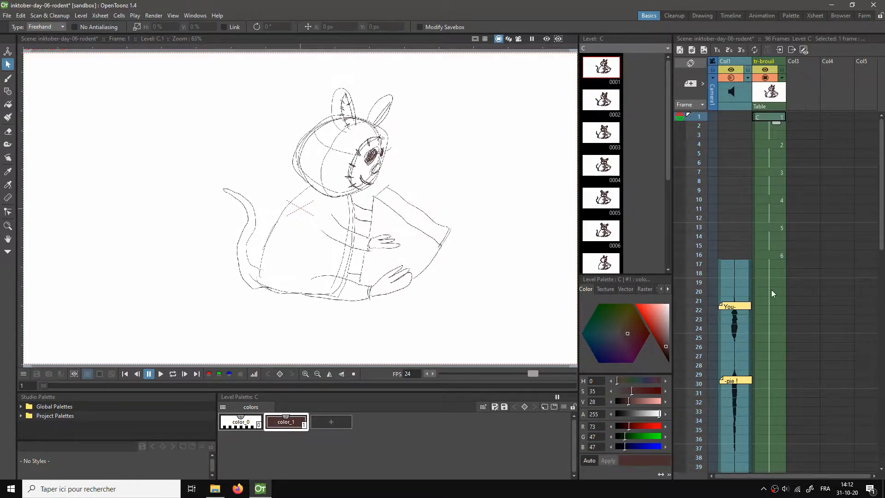
{"action": "left_click", "coordinate": [767, 311]}
{"action": "left_click", "coordinate": [770, 364]}
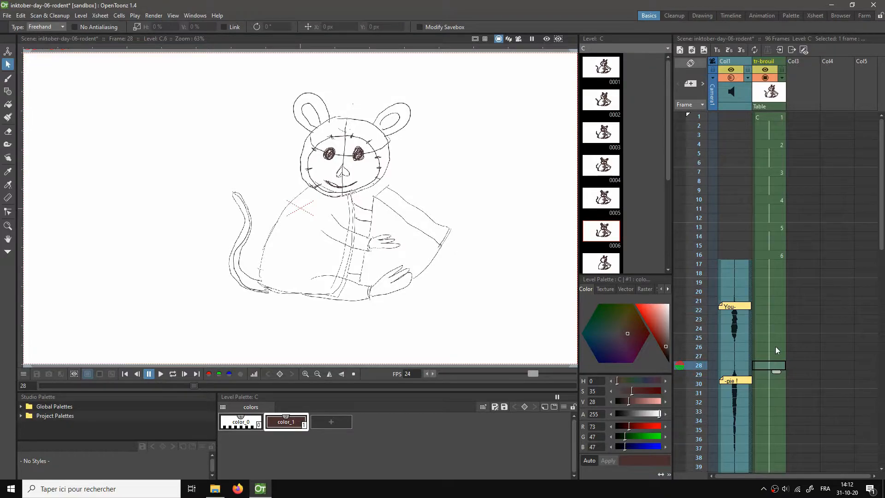
{"action": "left_click", "coordinate": [776, 401]}
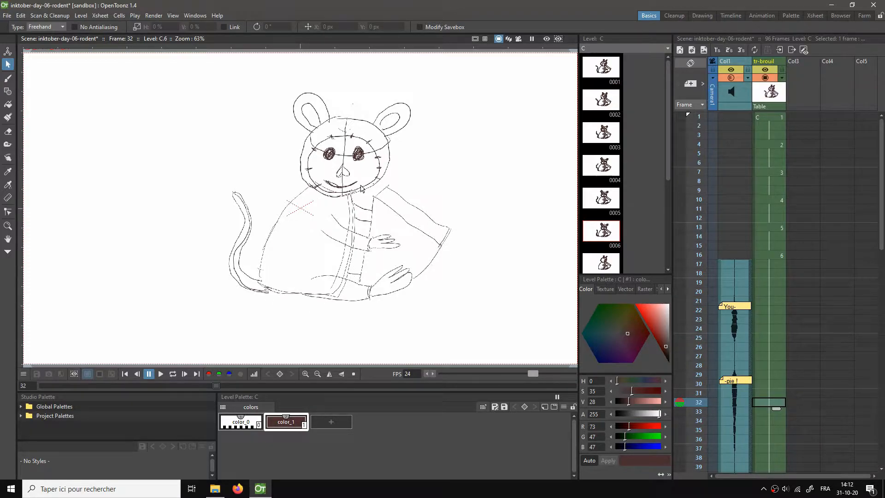
Step: Create a new vector level at frame 1 of Col3 and rename that column ve-lignes
{"action": "left_click", "coordinate": [799, 118]}
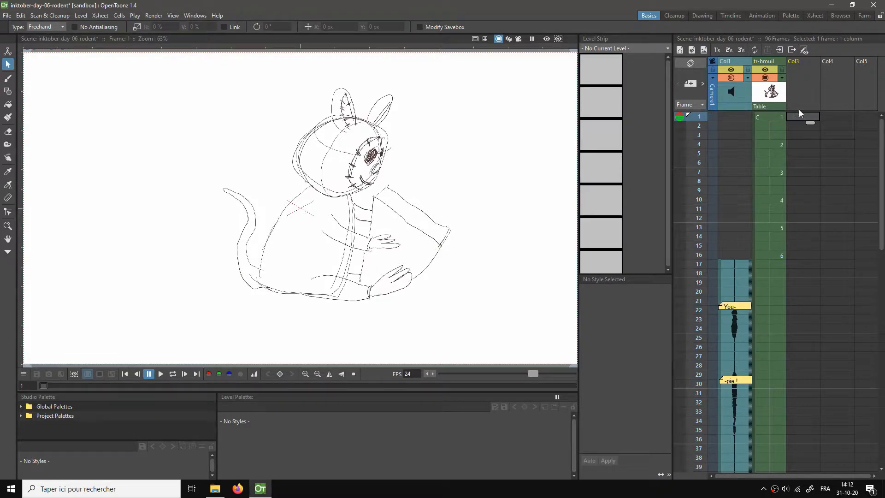
{"action": "left_click", "coordinate": [679, 48]}
{"action": "left_click", "coordinate": [455, 336]}
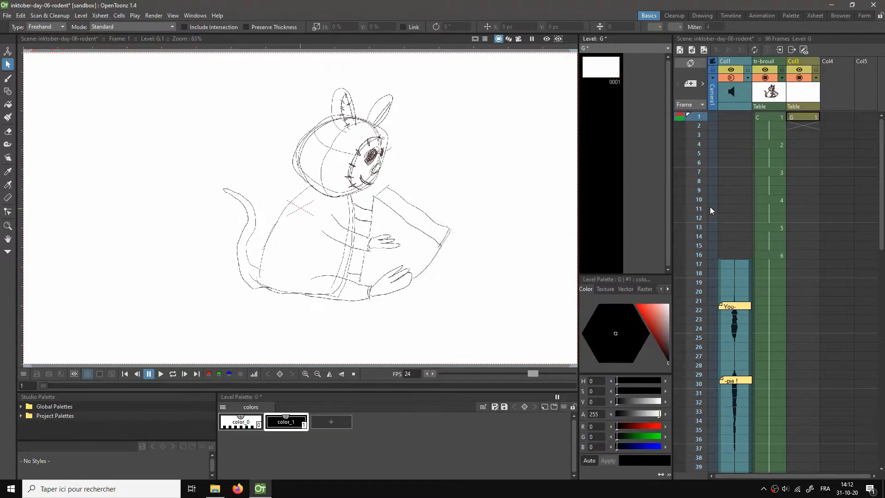
{"action": "double_click", "coordinate": [794, 61]}
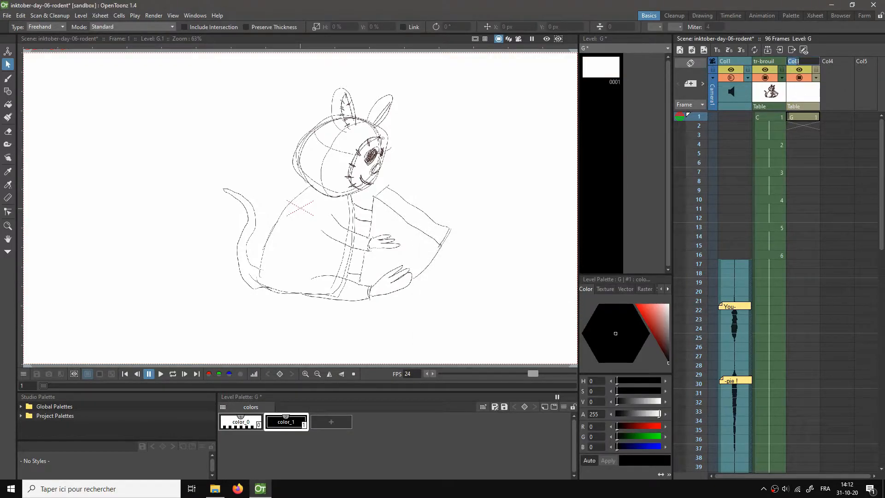
{"action": "type", "text": "ve-lignes"}
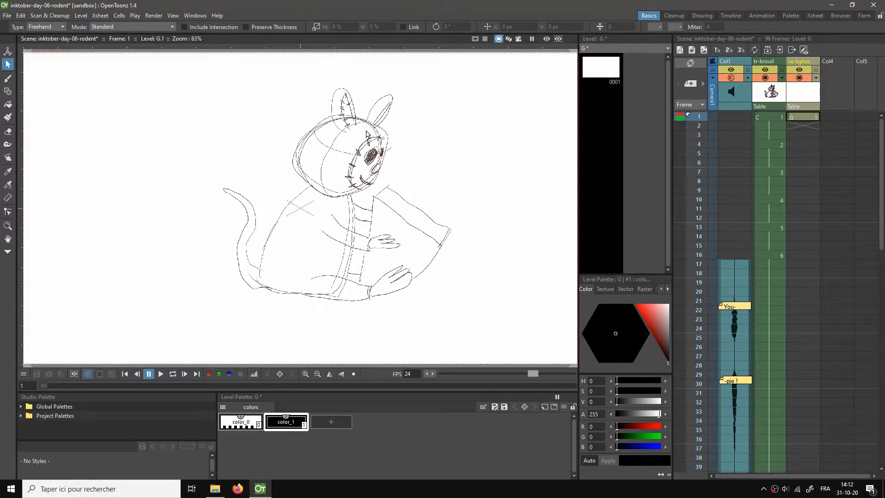
{"action": "scroll", "coordinate": [331, 139], "scroll_direction": "up", "scroll_amount": 1}
{"action": "scroll", "coordinate": [331, 139], "scroll_direction": "down", "scroll_amount": 1}
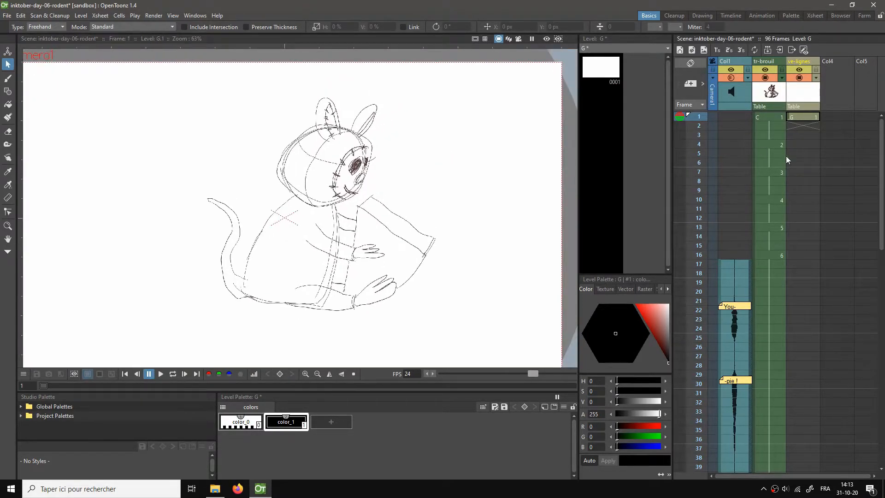
Step: Review the rough drawings in the tr-brouil column at frames 1, 4, 7 and 10
{"action": "left_click", "coordinate": [777, 116]}
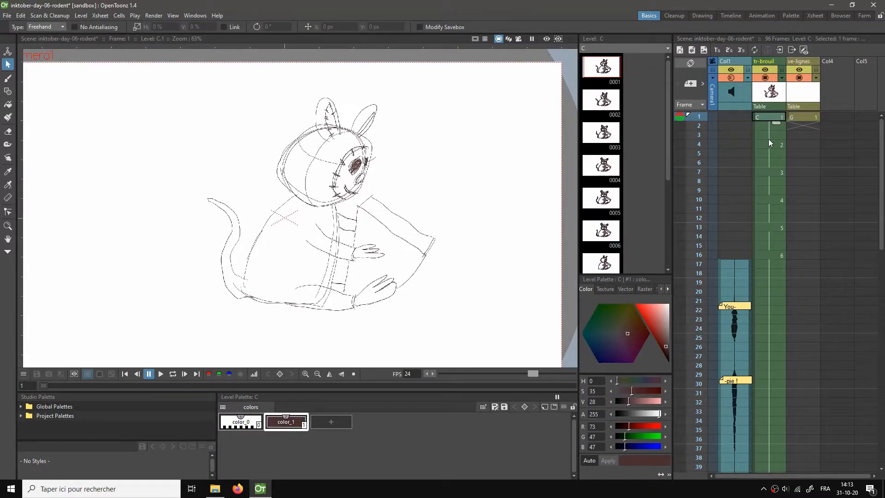
{"action": "left_click", "coordinate": [768, 141]}
{"action": "left_click", "coordinate": [765, 171]}
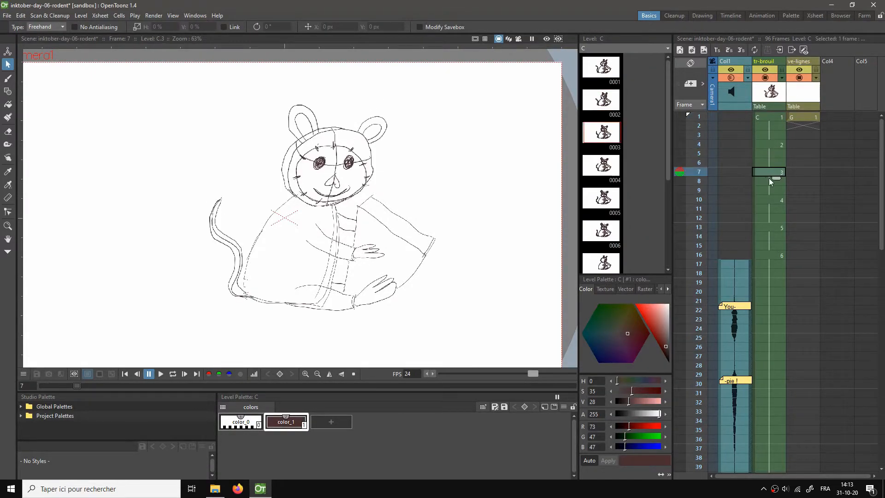
{"action": "left_click", "coordinate": [770, 199]}
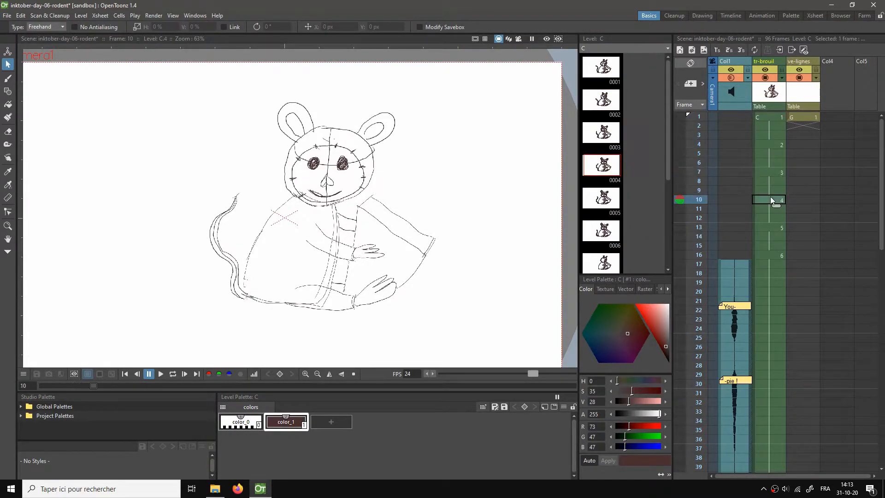
Step: Draw a circle over the rough head on frame 1 of the ve-lignes column with the Geometric tool's Circle shape
{"action": "left_click", "coordinate": [803, 118]}
{"action": "scroll", "coordinate": [388, 170], "scroll_direction": "up", "scroll_amount": 1}
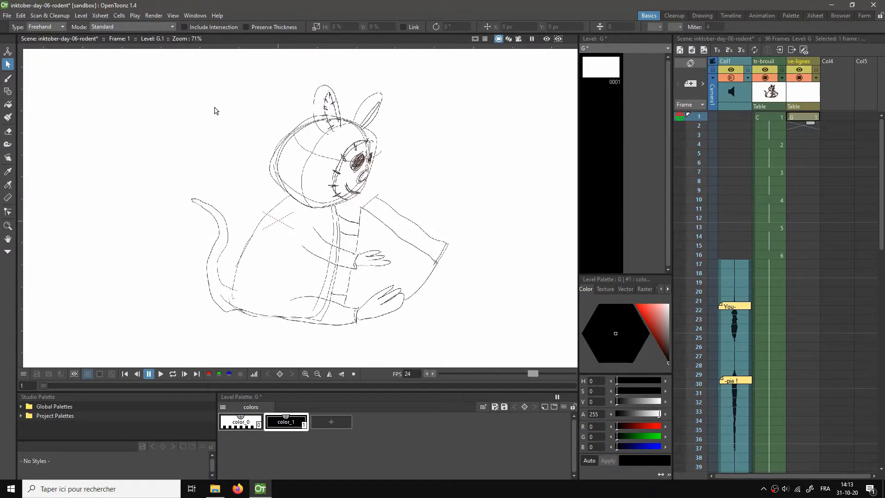
{"action": "left_click", "coordinate": [8, 91]}
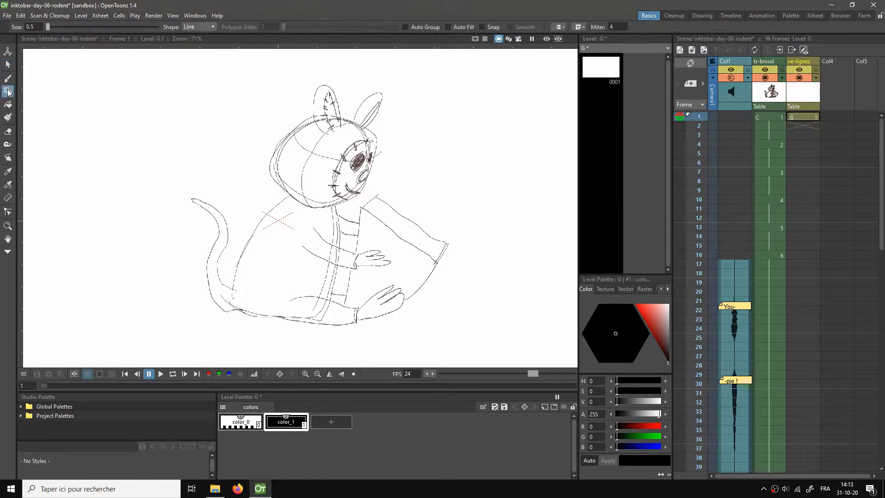
{"action": "left_click", "coordinate": [199, 27]}
{"action": "left_click", "coordinate": [197, 43]}
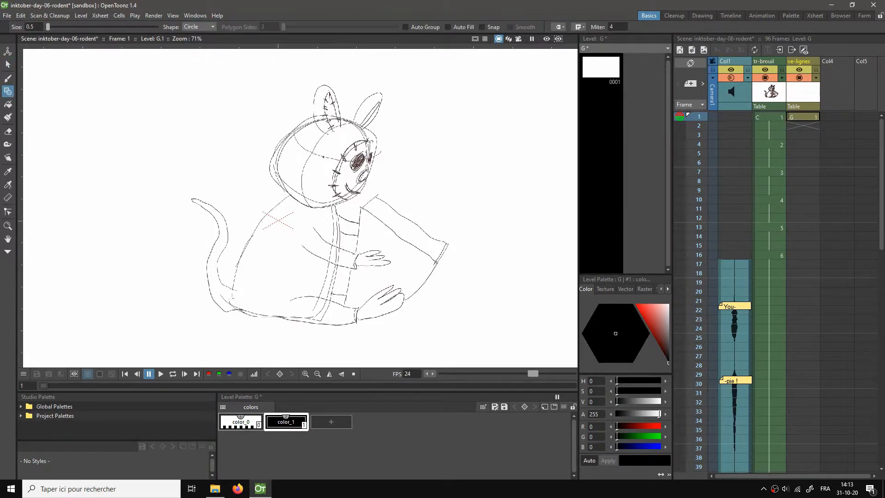
{"action": "mouse_move", "coordinate": [323, 162]}
{"action": "left_mouse_down"}
{"action": "mouse_move", "coordinate": [349, 202]}
{"action": "mouse_move", "coordinate": [362, 190]}
{"action": "left_mouse_up"}
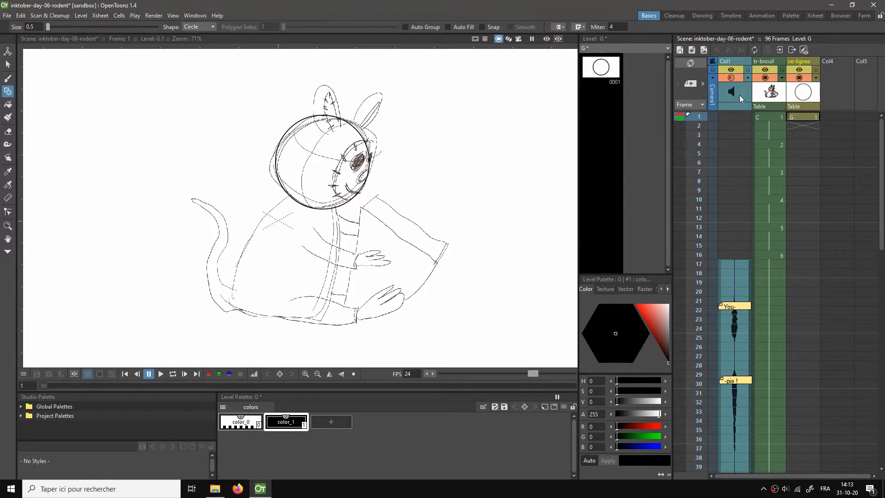
Step: Lower the tr-brouil column's opacity to 44% and return to frame 1 of the ve-lignes column
{"action": "left_click", "coordinate": [781, 78]}
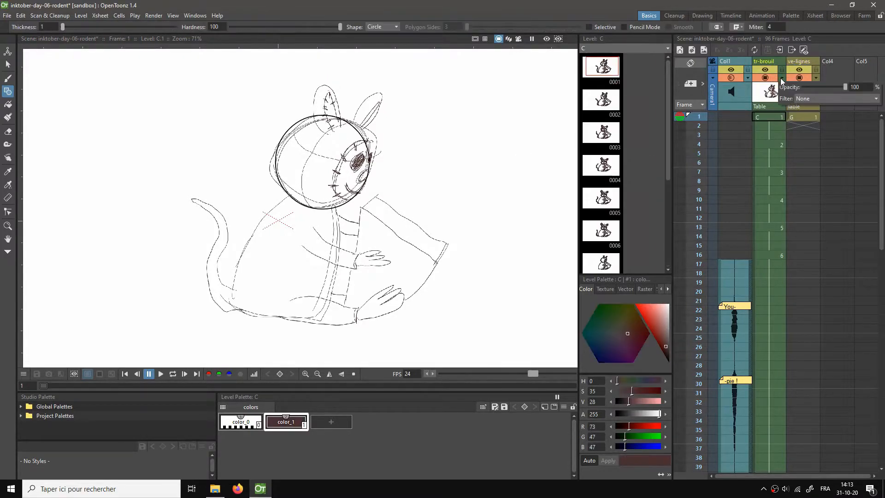
{"action": "left_click_drag", "start_coordinate": [830, 85], "coordinate": [820, 86]}
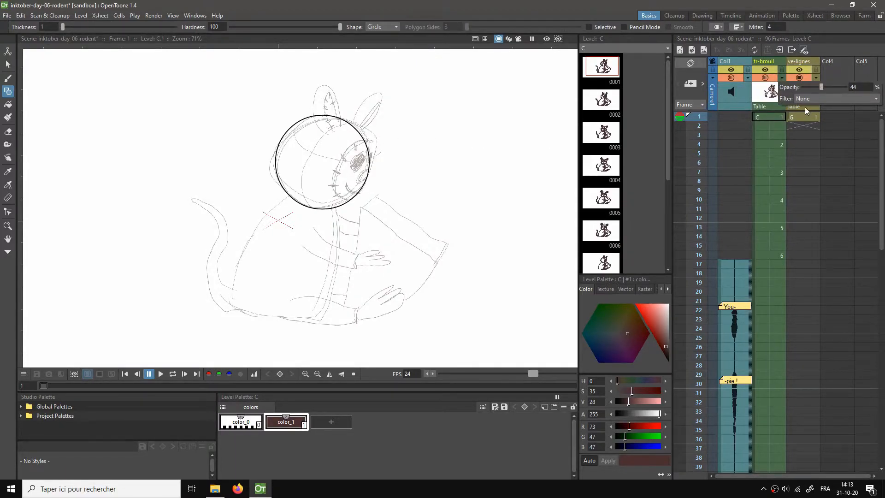
{"action": "left_click", "coordinate": [801, 121]}
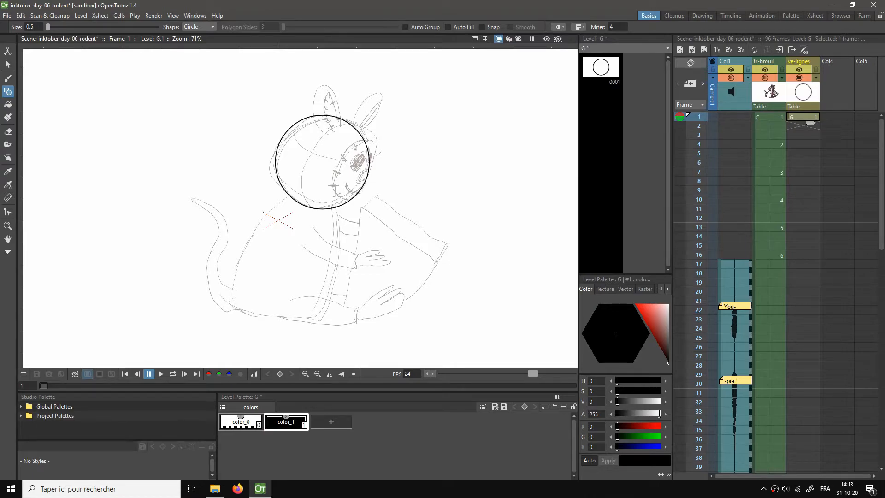
Step: Select the circle drawn over the head and delete it
{"action": "key", "text": "s"}
{"action": "left_click_drag", "start_coordinate": [255, 98], "coordinate": [392, 246]}
{"action": "mouse_move", "coordinate": [322, 102]}
{"action": "left_mouse_down"}
{"action": "mouse_move", "coordinate": [434, 230]}
{"action": "mouse_move", "coordinate": [364, 88]}
{"action": "left_mouse_up"}
{"action": "key", "text": "Delete"}
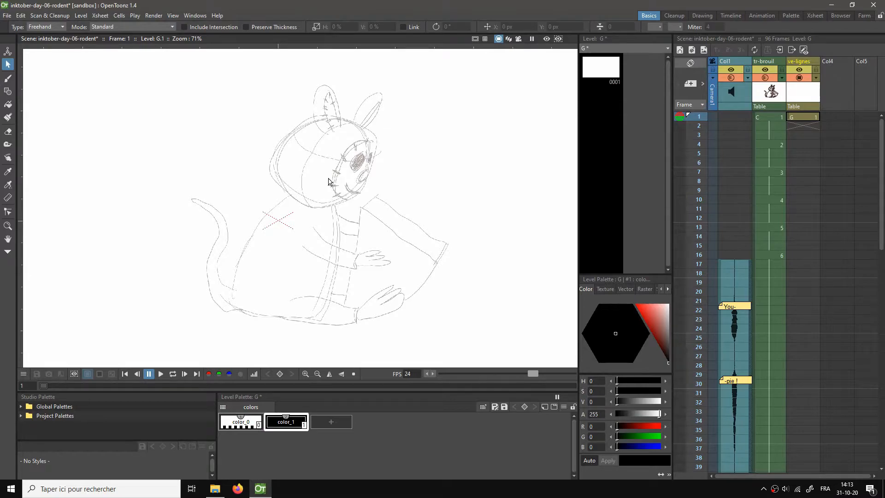
Step: Draw a new circle over the rough head, undoing the first attempt and placing the replacement slightly closer to the face
{"action": "key", "text": "g"}
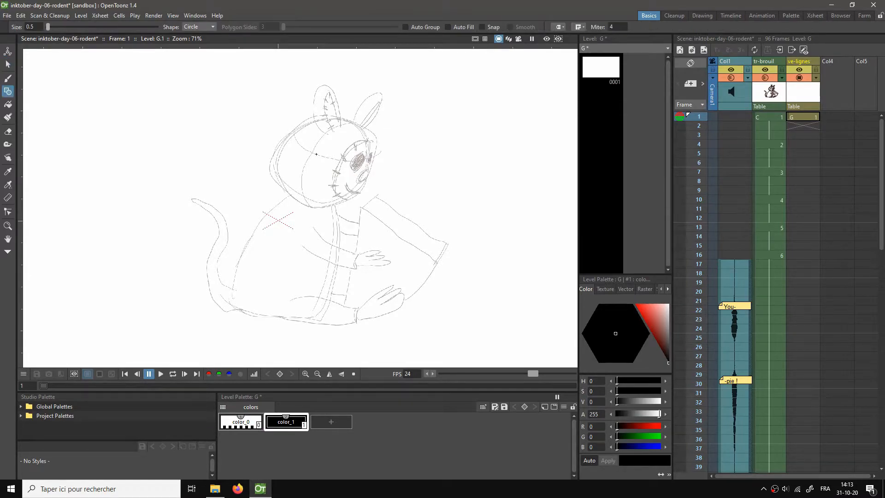
{"action": "left_click_drag", "start_coordinate": [321, 163], "coordinate": [353, 197]}
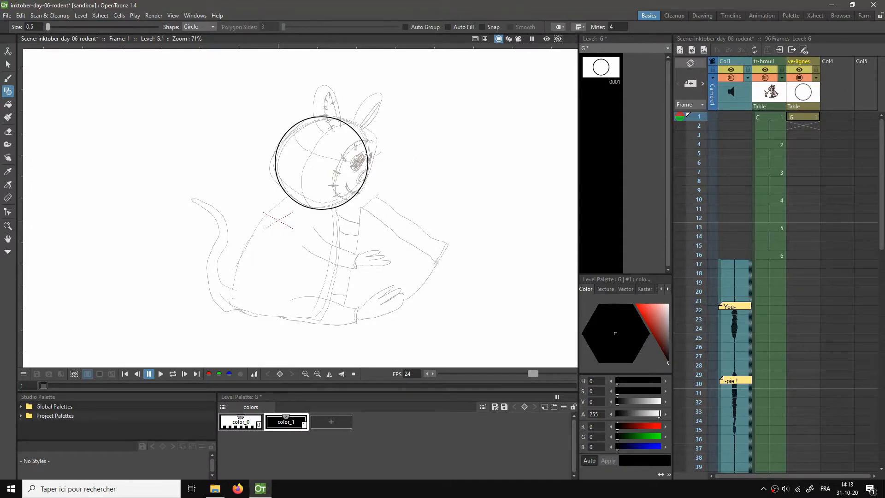
{"action": "key", "text": "ctrl+z"}
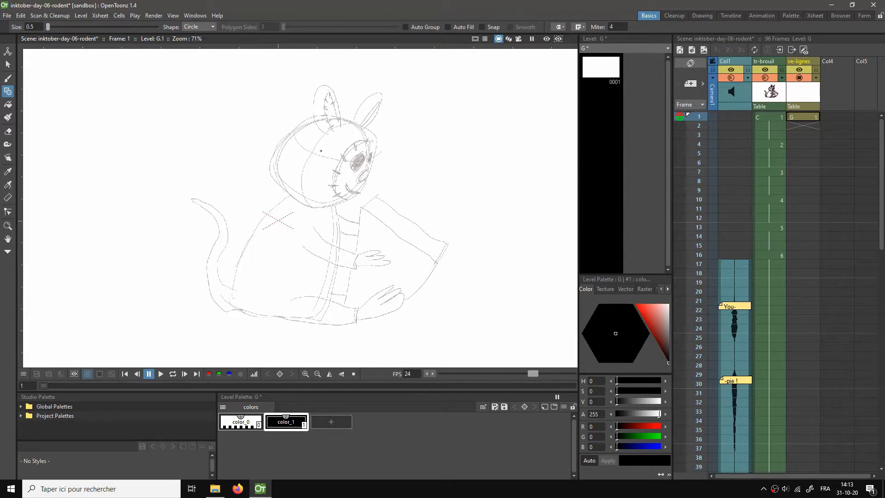
{"action": "left_click_drag", "start_coordinate": [329, 164], "coordinate": [343, 206]}
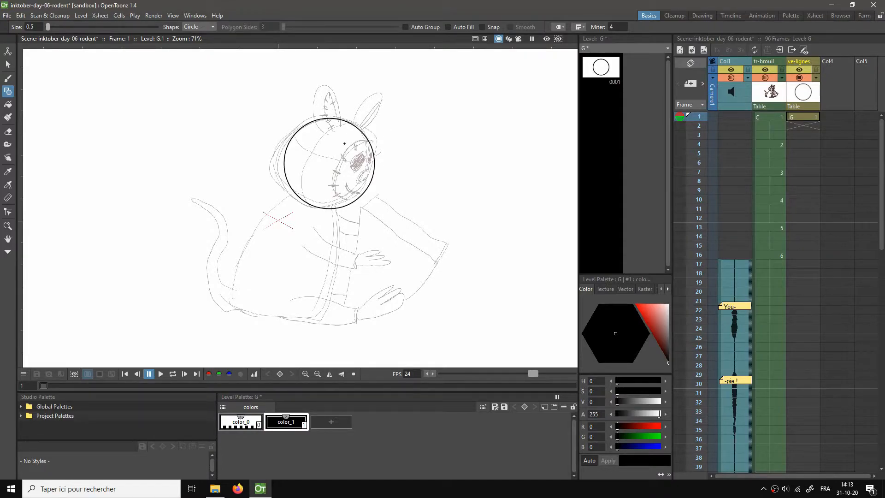
Step: Start a MultiArc outline at the head and trace the rough back down around the rump to the tail base
{"action": "left_click", "coordinate": [209, 26]}
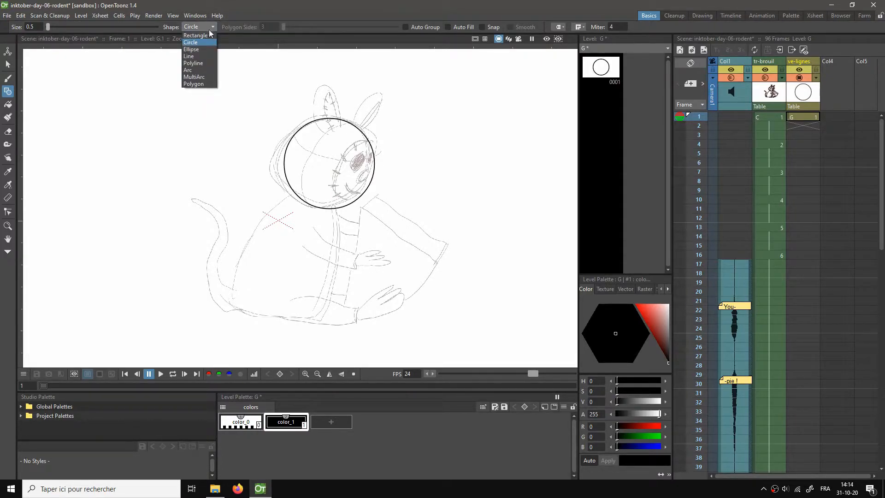
{"action": "left_click", "coordinate": [196, 77]}
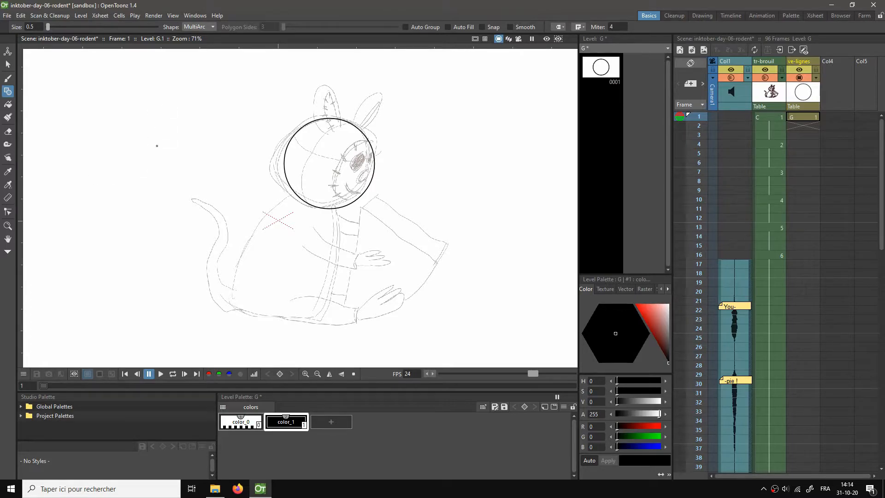
{"action": "scroll", "coordinate": [305, 221], "scroll_direction": "up", "scroll_amount": 5}
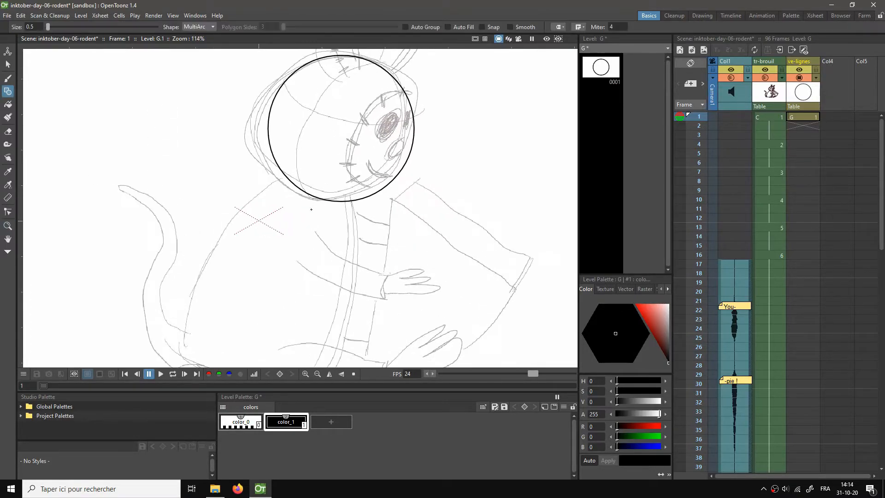
{"action": "scroll", "coordinate": [301, 110], "scroll_direction": "up", "scroll_amount": 1}
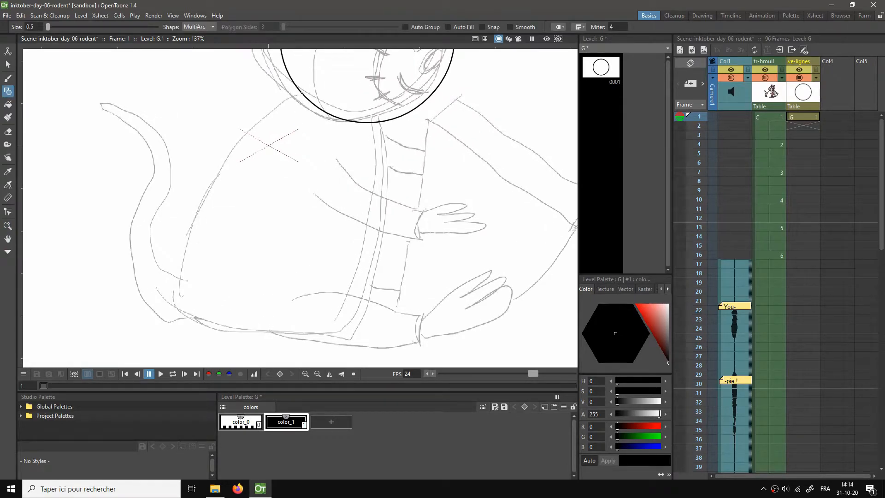
{"action": "left_click_drag", "start_coordinate": [302, 93], "coordinate": [201, 203]}
{"action": "left_click", "coordinate": [234, 129]}
{"action": "left_click", "coordinate": [194, 322]}
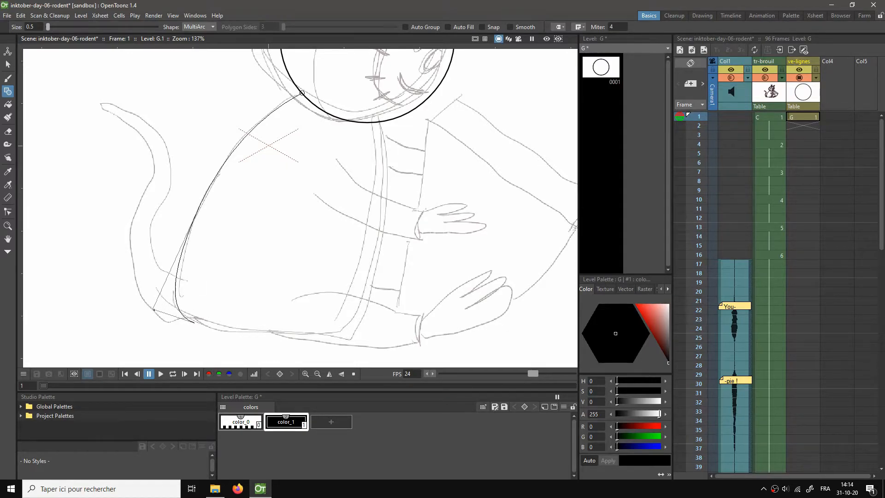
{"action": "left_click", "coordinate": [172, 319]}
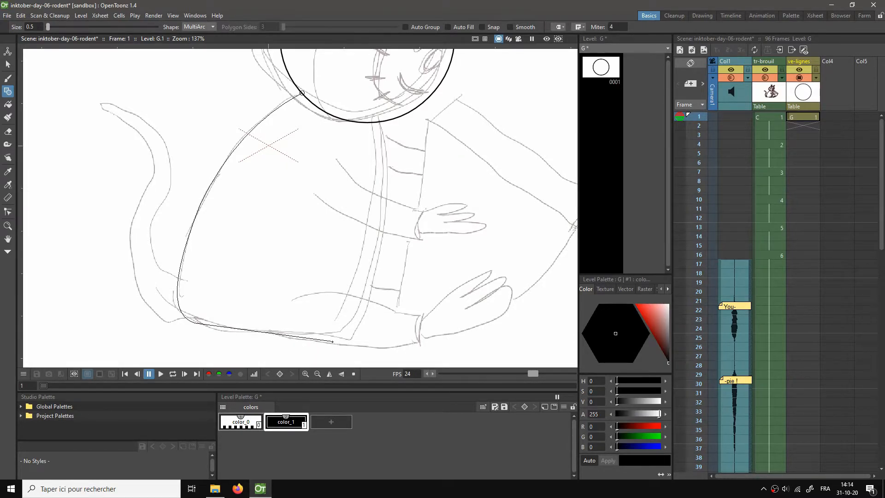
Step: Continue the MultiArc outline along the underside of the body to the lower edge of the foot's cuff
{"action": "left_click", "coordinate": [283, 334]}
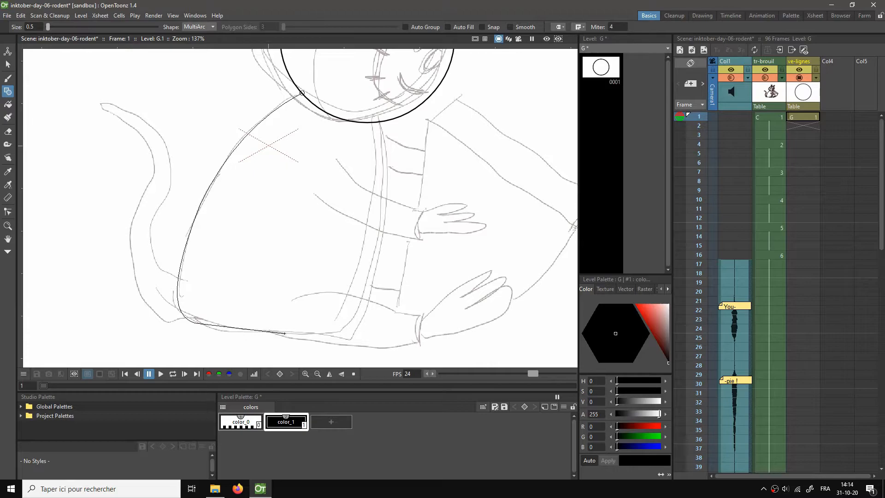
{"action": "left_click", "coordinate": [233, 332]}
{"action": "left_click", "coordinate": [359, 346]}
{"action": "left_click", "coordinate": [321, 335]}
{"action": "left_click", "coordinate": [421, 343]}
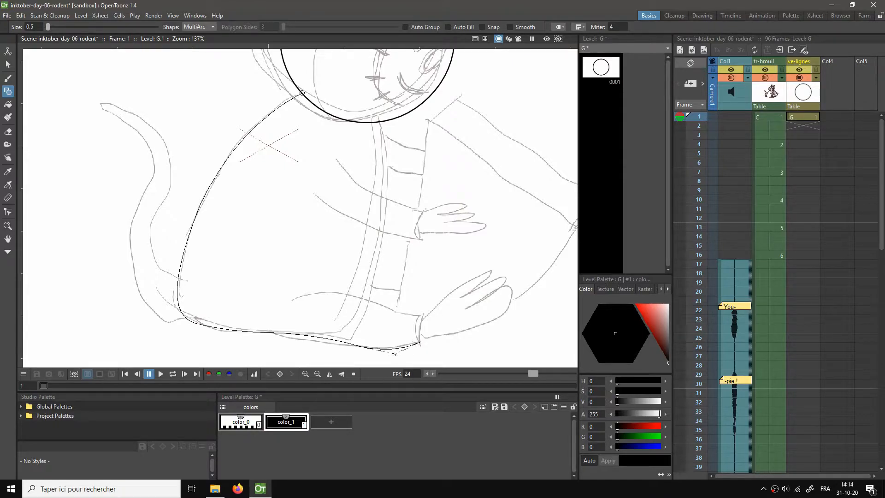
{"action": "left_click", "coordinate": [405, 346]}
Step: Trace the trouser cuff and the top of the leg back into the body, and finish the MultiArc stroke
{"action": "left_click", "coordinate": [423, 316]}
{"action": "left_click", "coordinate": [414, 329]}
{"action": "left_click", "coordinate": [377, 305]}
{"action": "left_click", "coordinate": [395, 314]}
{"action": "left_click", "coordinate": [292, 301]}
{"action": "double_click", "coordinate": [264, 287]}
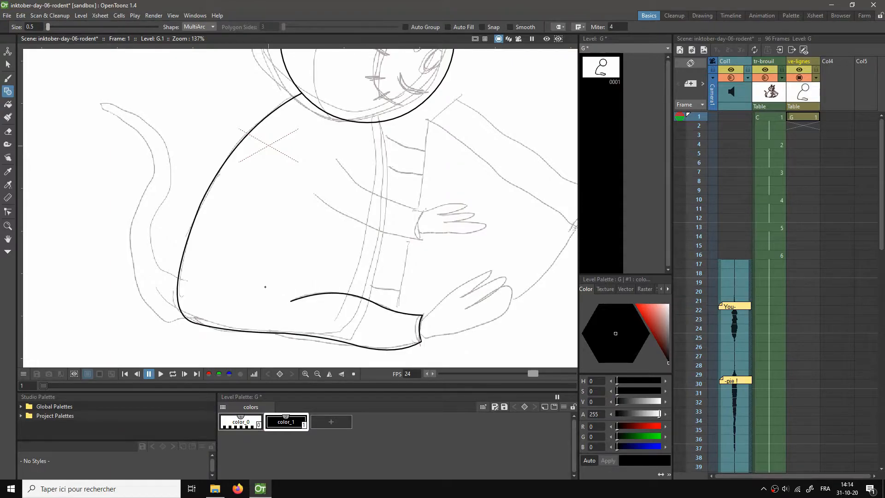
Step: Trace the near sleeve as one MultiArc stroke along its upper edge, around the cuff and back along its lower edge
{"action": "left_click", "coordinate": [337, 159]}
{"action": "left_click", "coordinate": [387, 199]}
{"action": "left_click", "coordinate": [357, 190]}
{"action": "left_click", "coordinate": [423, 210]}
{"action": "left_click", "coordinate": [409, 207]}
{"action": "left_click", "coordinate": [420, 241]}
{"action": "left_click", "coordinate": [408, 229]}
{"action": "left_click", "coordinate": [315, 194]}
{"action": "left_click", "coordinate": [325, 203]}
{"action": "double_click", "coordinate": [317, 177]}
Step: Draw two straight lines along the body's front edge, above and below the sleeve, and undo the trial line across the strip
{"action": "mouse_move", "coordinate": [460, 200]}
{"action": "left_mouse_down"}
{"action": "mouse_move", "coordinate": [413, 192]}
{"action": "mouse_move", "coordinate": [340, 247]}
{"action": "mouse_move", "coordinate": [343, 193]}
{"action": "left_mouse_up"}
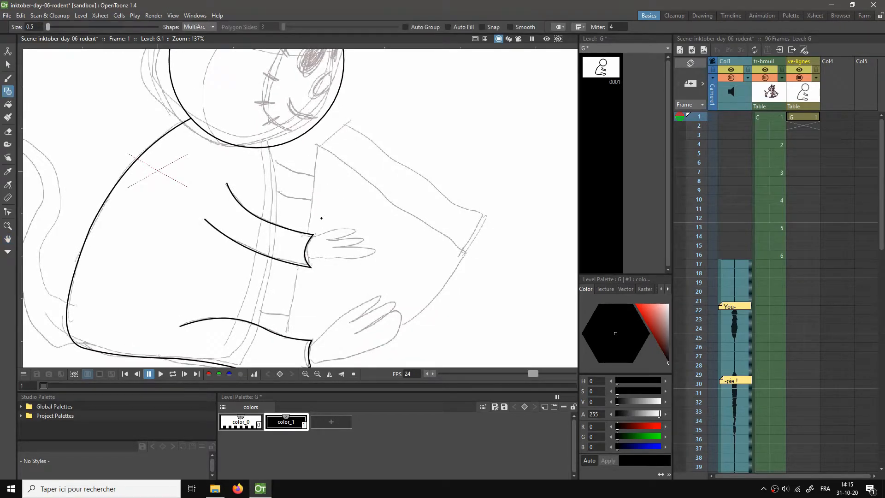
{"action": "left_click", "coordinate": [203, 26]}
{"action": "left_click", "coordinate": [193, 56]}
{"action": "left_click_drag", "start_coordinate": [317, 145], "coordinate": [305, 233]}
{"action": "left_click_drag", "start_coordinate": [297, 268], "coordinate": [286, 336]}
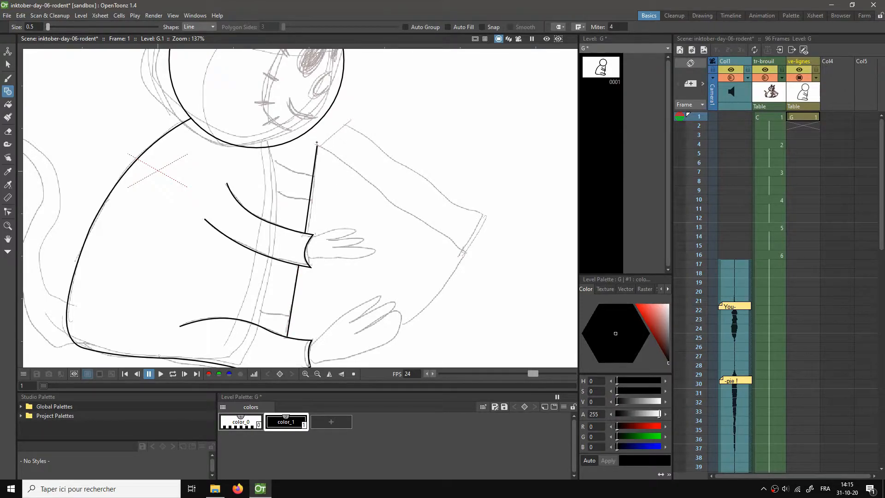
{"action": "mouse_move", "coordinate": [318, 146]}
{"action": "left_mouse_down"}
{"action": "mouse_move", "coordinate": [465, 254]}
{"action": "mouse_move", "coordinate": [487, 216]}
{"action": "left_mouse_up"}
{"action": "key", "text": "ctrl+z"}
Step: Undo the strip's straight lower edge and trace the whole four-sided strip in front of the body as a closed Polyline
{"action": "left_click", "coordinate": [211, 27]}
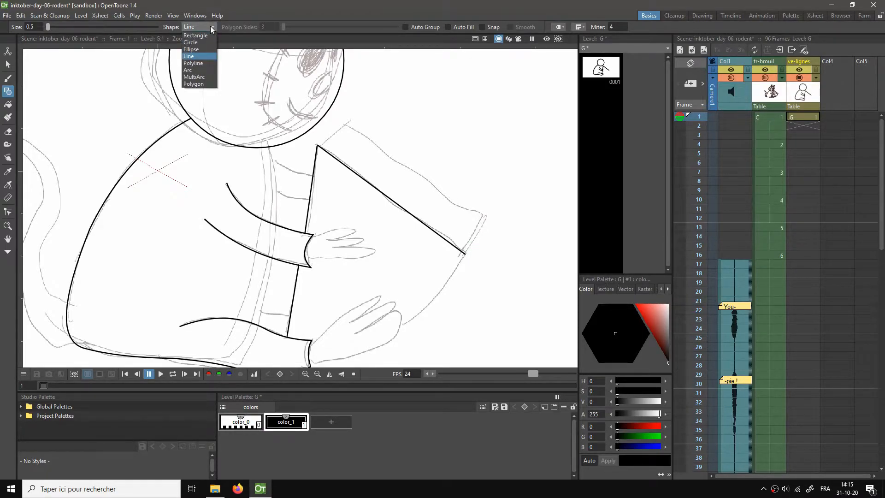
{"action": "left_click", "coordinate": [198, 64]}
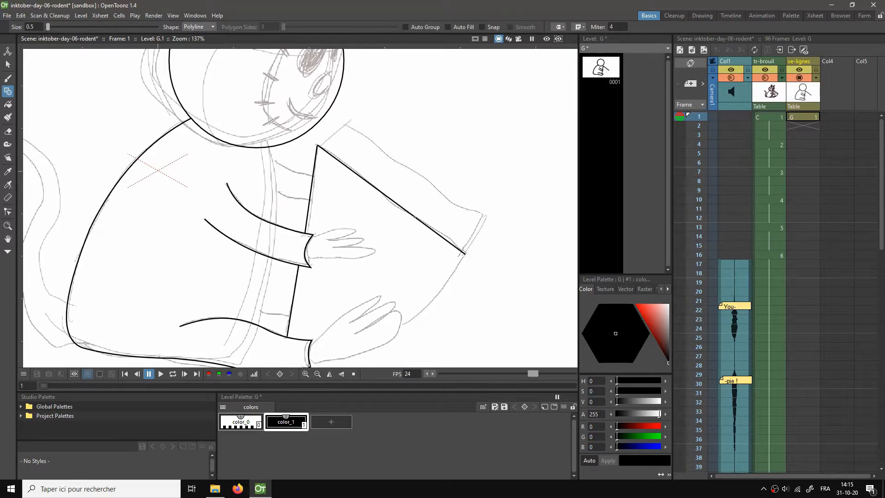
{"action": "key", "text": "ctrl+z"}
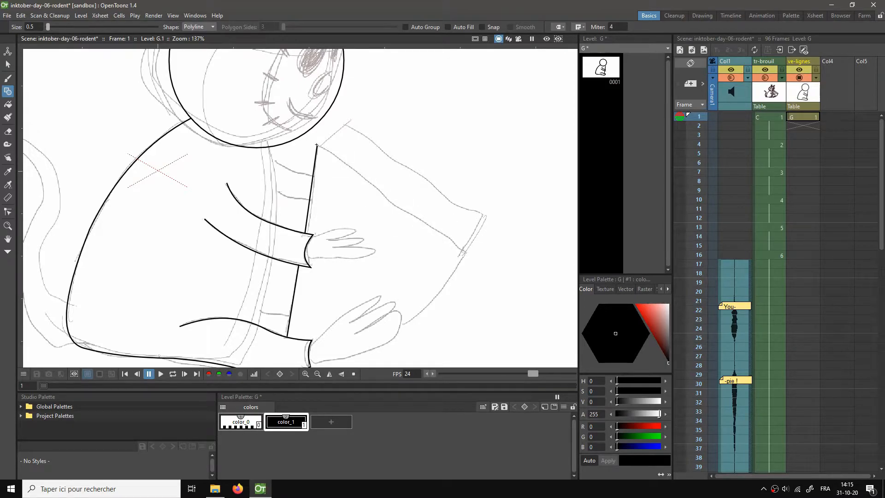
{"action": "left_click", "coordinate": [317, 146]}
{"action": "left_click", "coordinate": [346, 124]}
{"action": "left_click", "coordinate": [483, 216]}
{"action": "left_click", "coordinate": [466, 253]}
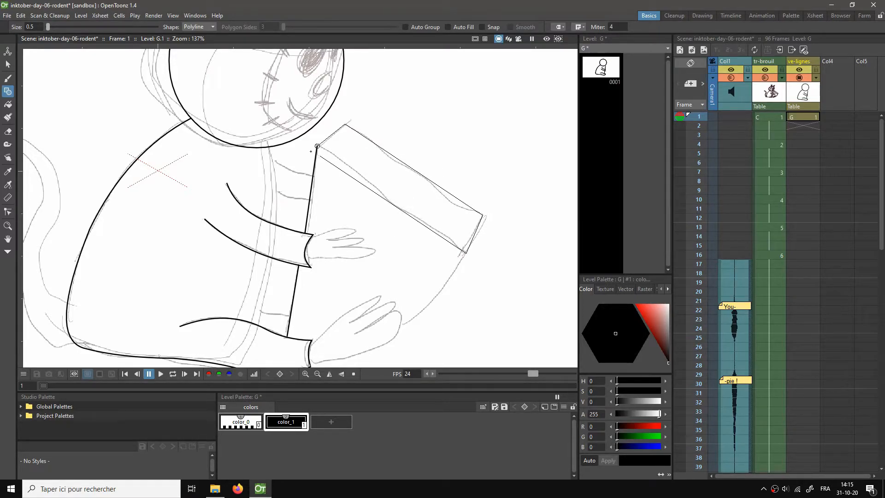
{"action": "left_click", "coordinate": [317, 147]}
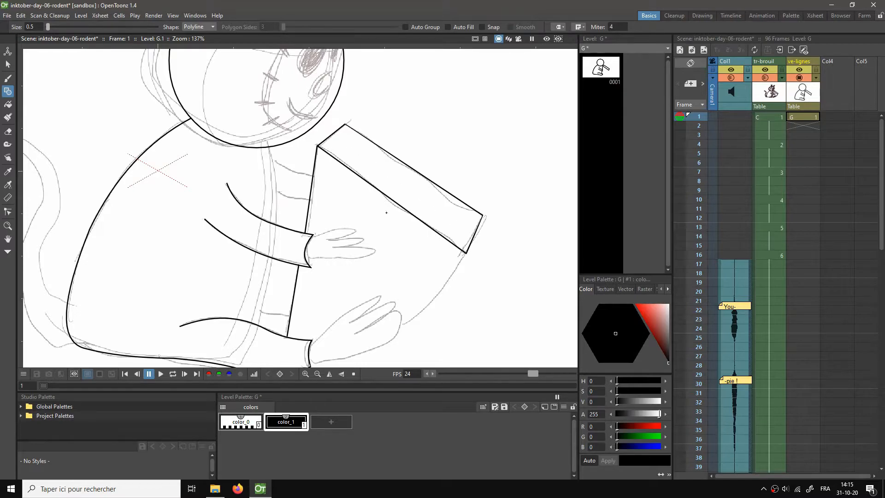
Step: Trace the foot as one MultiArc stroke from the trouser cuff along its upper edge, around the three toes and back along the sole
{"action": "left_click", "coordinate": [195, 27]}
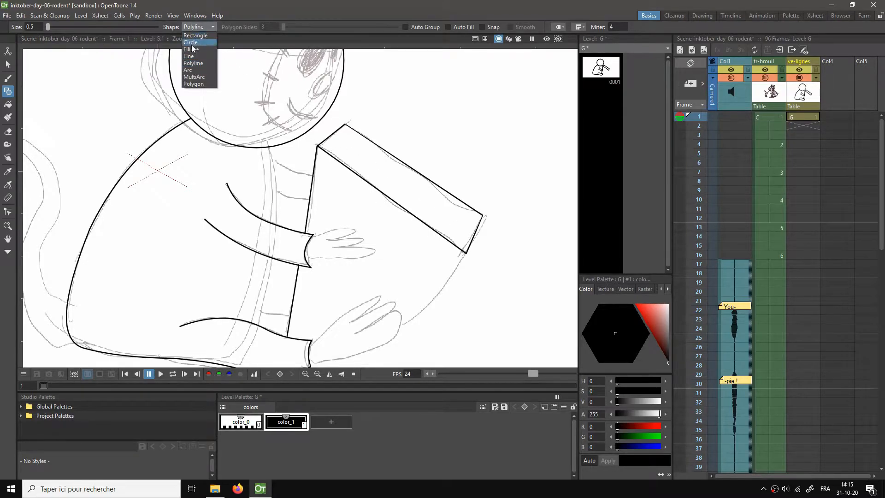
{"action": "left_click", "coordinate": [188, 69]}
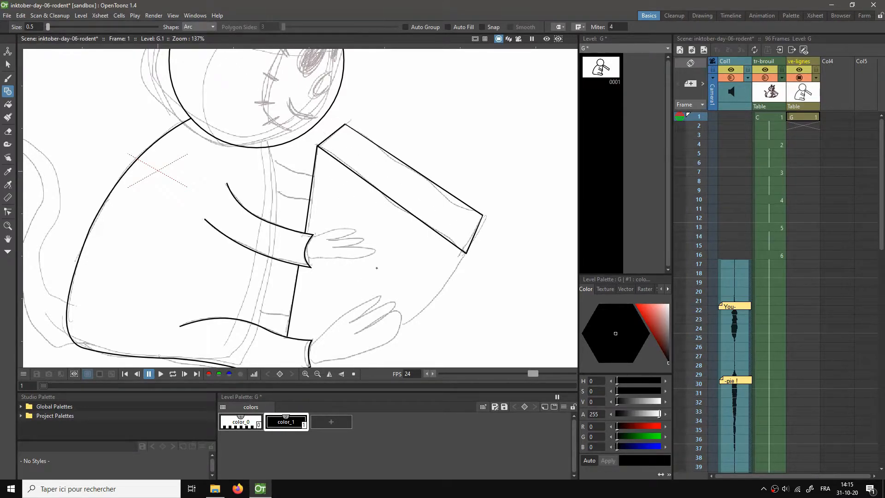
{"action": "scroll", "coordinate": [378, 267], "scroll_direction": "down", "scroll_amount": 3}
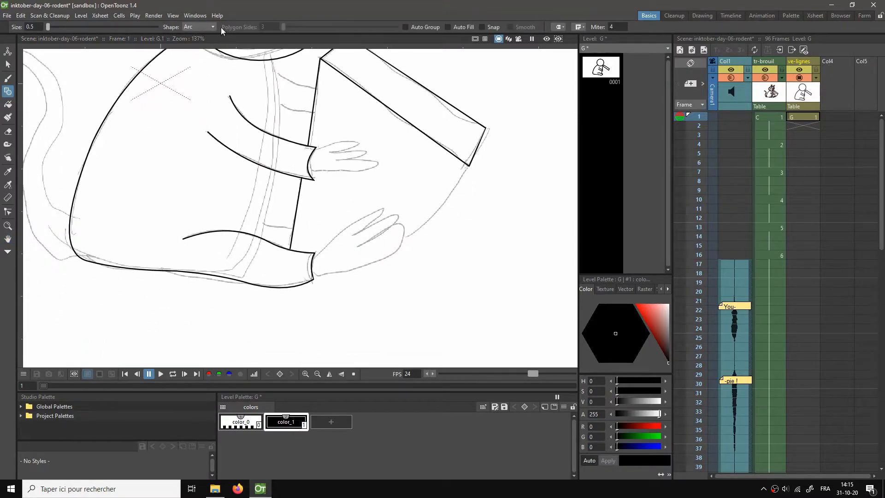
{"action": "left_click", "coordinate": [209, 27]}
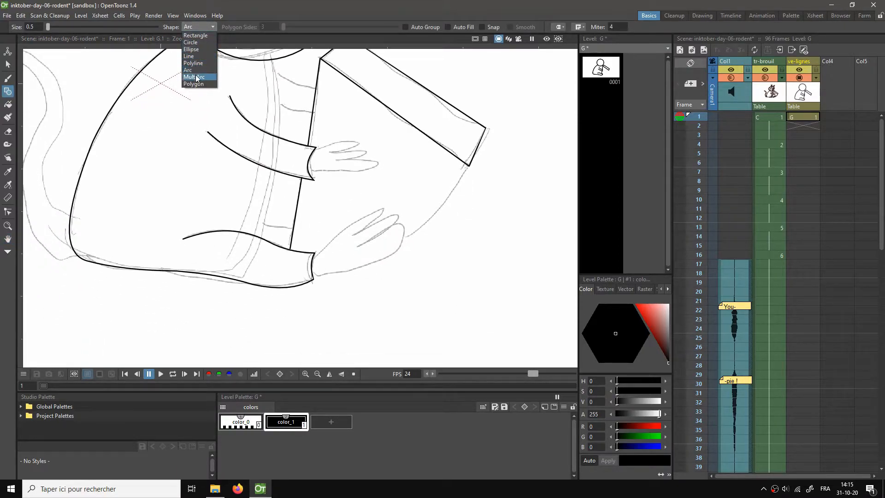
{"action": "left_click", "coordinate": [194, 76]}
{"action": "left_click", "coordinate": [312, 261]}
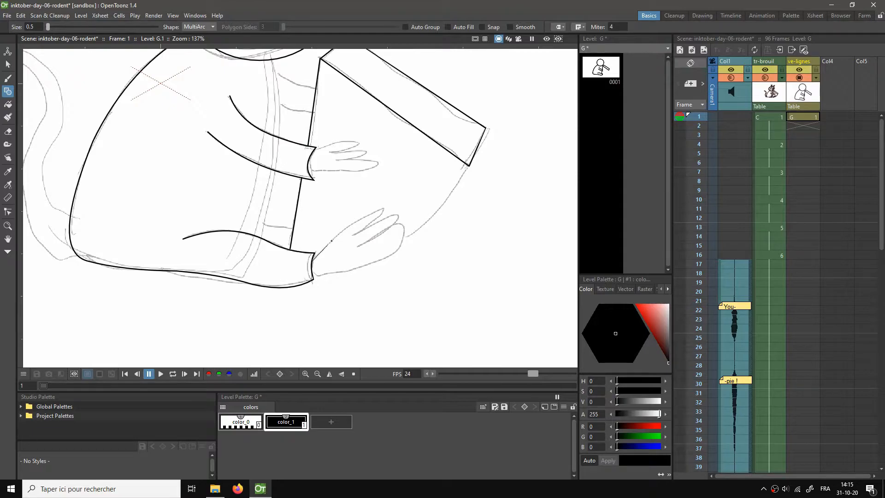
{"action": "left_click", "coordinate": [361, 219]}
{"action": "left_click", "coordinate": [341, 228]}
{"action": "left_click", "coordinate": [390, 228]}
{"action": "left_click", "coordinate": [405, 212]}
{"action": "left_click", "coordinate": [391, 253]}
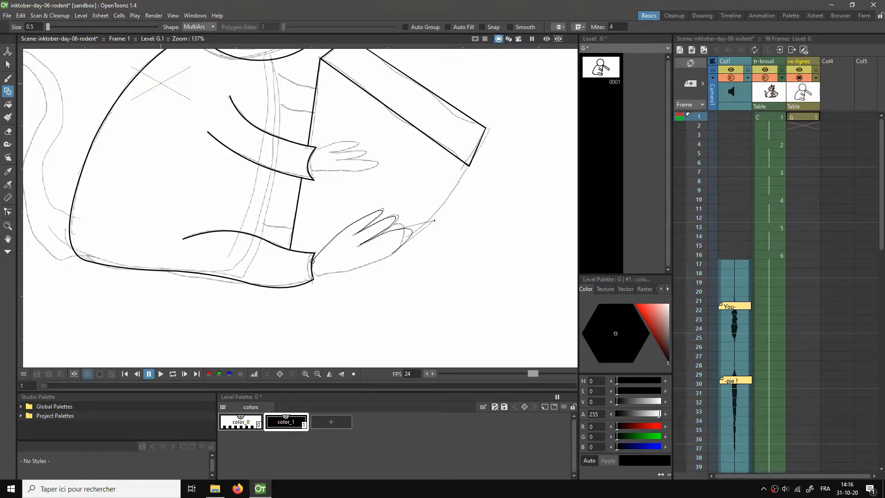
{"action": "left_click", "coordinate": [433, 221]}
{"action": "left_click", "coordinate": [362, 272]}
{"action": "double_click", "coordinate": [367, 278]}
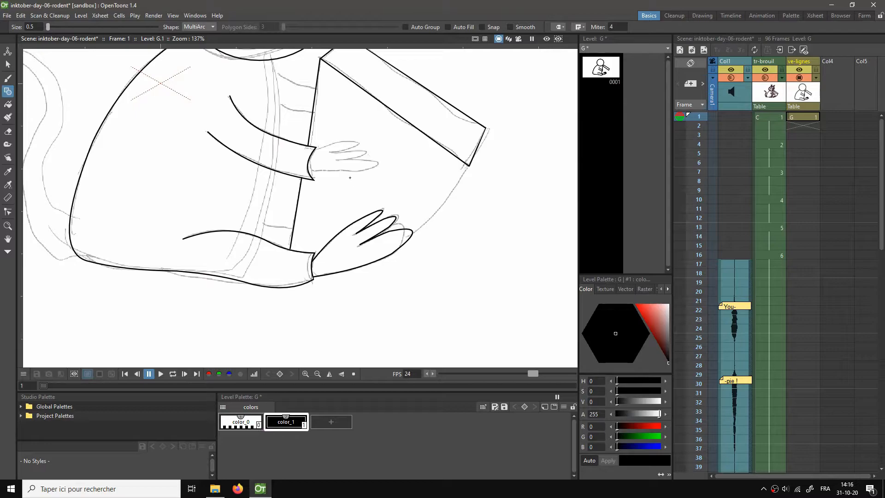
Step: Trace the near hand as one MultiArc stroke from the sleeve cuff around the three fingers and back to the cuff
{"action": "scroll", "coordinate": [357, 189], "scroll_direction": "up", "scroll_amount": 2}
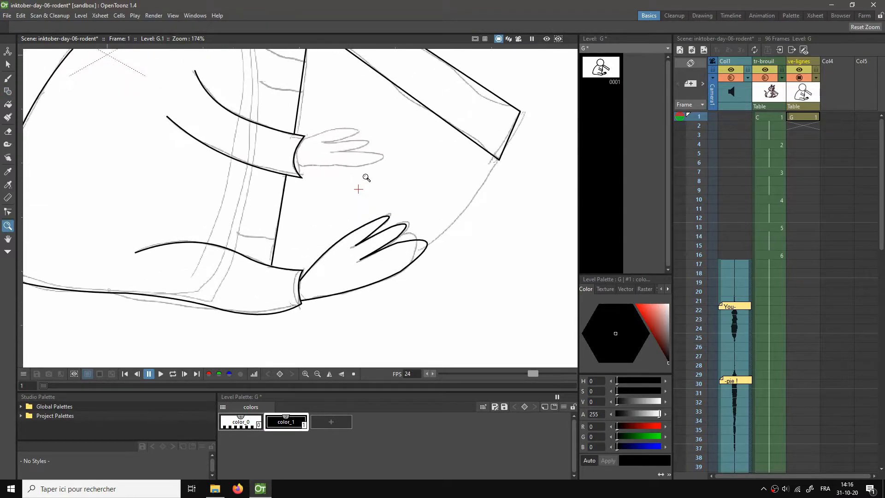
{"action": "left_click", "coordinate": [297, 137]}
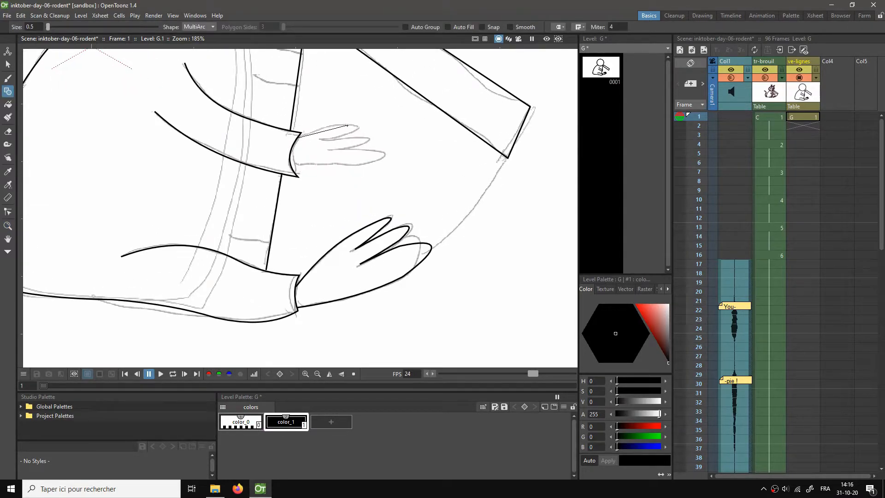
{"action": "left_click", "coordinate": [350, 124]}
{"action": "left_click", "coordinate": [370, 128]}
{"action": "left_click", "coordinate": [358, 145]}
{"action": "left_click", "coordinate": [379, 140]}
{"action": "left_click", "coordinate": [377, 151]}
{"action": "left_click", "coordinate": [383, 159]}
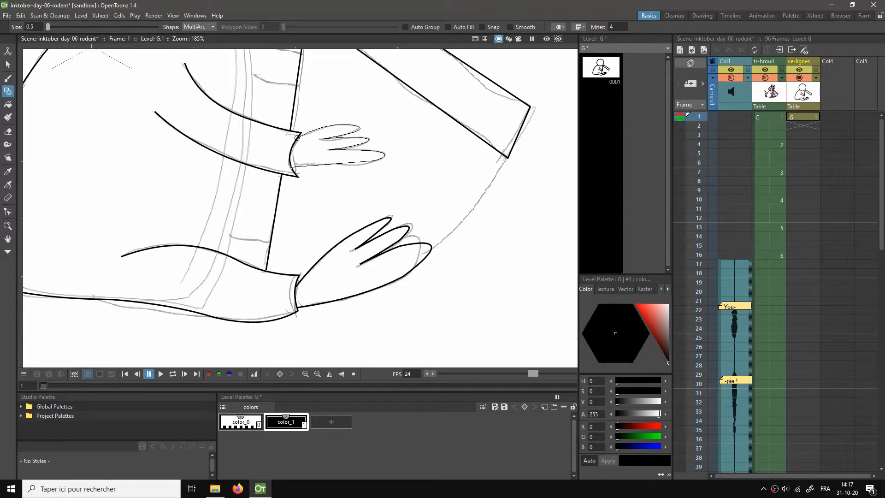
{"action": "left_click", "coordinate": [292, 167]}
{"action": "left_click", "coordinate": [349, 168]}
{"action": "double_click", "coordinate": [339, 178]}
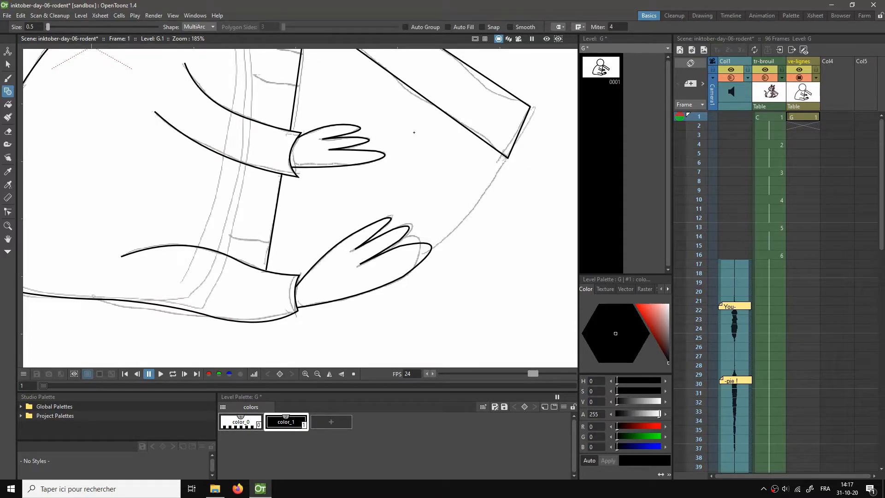
Step: Using the Arc shape, draw the inner edge of the belly panel as two arcs, one above the sleeve and one below it
{"action": "scroll", "coordinate": [414, 132], "scroll_direction": "down", "scroll_amount": 5}
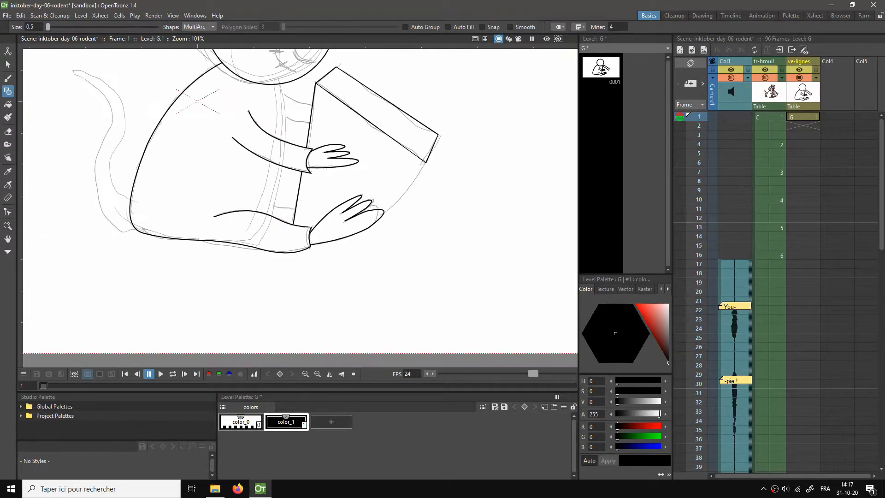
{"action": "left_click_drag", "start_coordinate": [366, 234], "coordinate": [364, 226]}
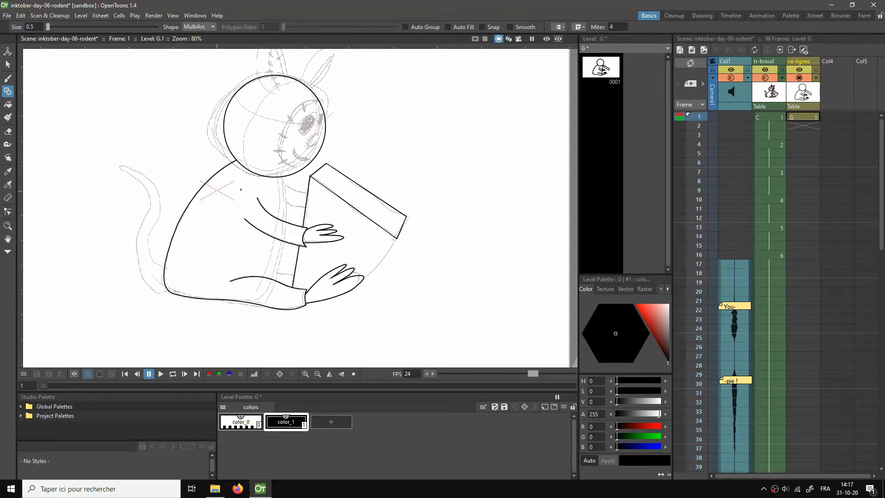
{"action": "key", "text": "shift+space"}
{"action": "left_click_drag", "start_coordinate": [313, 203], "coordinate": [310, 173]}
{"action": "key", "text": "space"}
{"action": "key", "text": "g"}
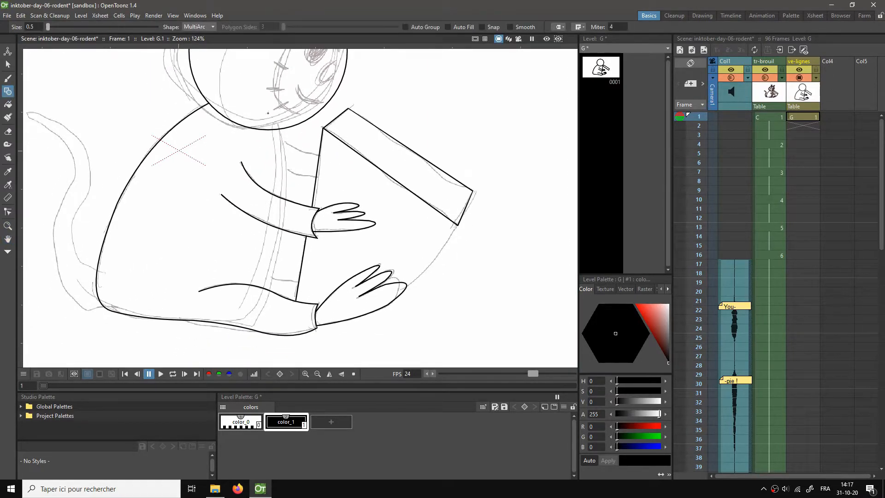
{"action": "left_click", "coordinate": [205, 26]}
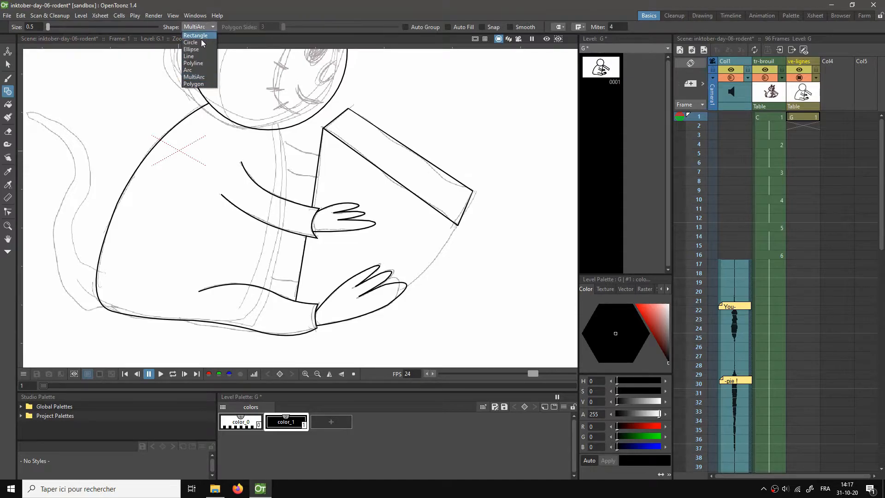
{"action": "left_click", "coordinate": [195, 70]}
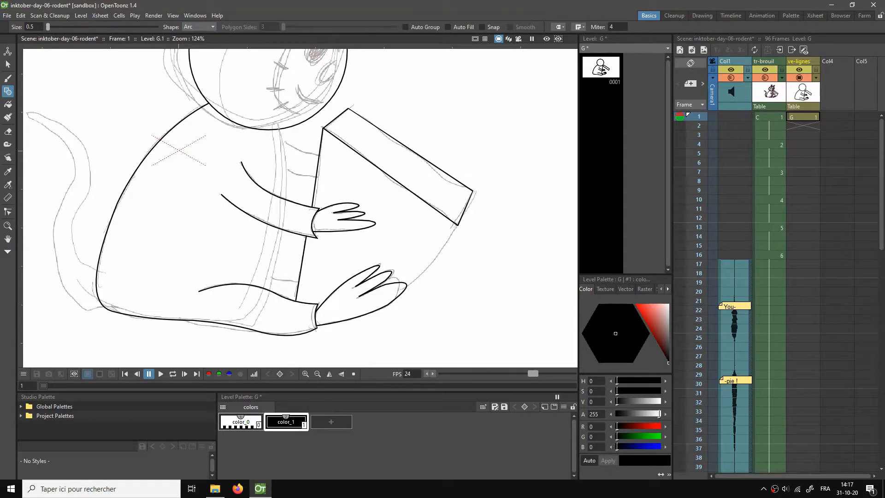
{"action": "left_click_drag", "start_coordinate": [283, 171], "coordinate": [283, 198]}
{"action": "left_click", "coordinate": [283, 217]}
{"action": "left_click_drag", "start_coordinate": [279, 228], "coordinate": [267, 288]}
{"action": "left_click", "coordinate": [275, 262]}
Step: Draw three short arcs across the belly panel, two above the sleeve and one near the leg
{"action": "left_click", "coordinate": [317, 178]}
{"action": "left_click", "coordinate": [300, 174]}
{"action": "left_click", "coordinate": [318, 155]}
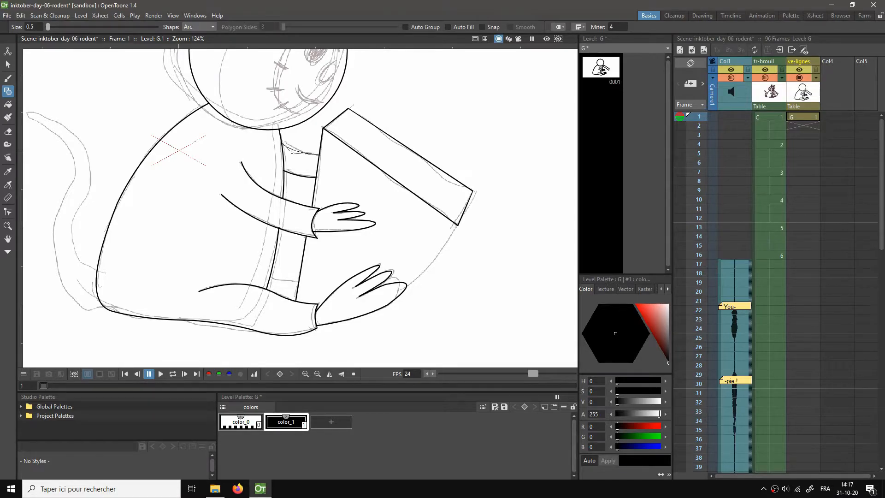
{"action": "left_click", "coordinate": [295, 156]}
{"action": "left_click", "coordinate": [300, 280]}
{"action": "left_click", "coordinate": [288, 281]}
Step: Draw an arc from the lower end of the four-sided strip down to the tip of the foot's lowest toe
{"action": "key", "text": "shift+space"}
{"action": "left_click_drag", "start_coordinate": [446, 253], "coordinate": [446, 229]}
{"action": "key", "text": "space"}
{"action": "left_click_drag", "start_coordinate": [428, 272], "coordinate": [414, 230]}
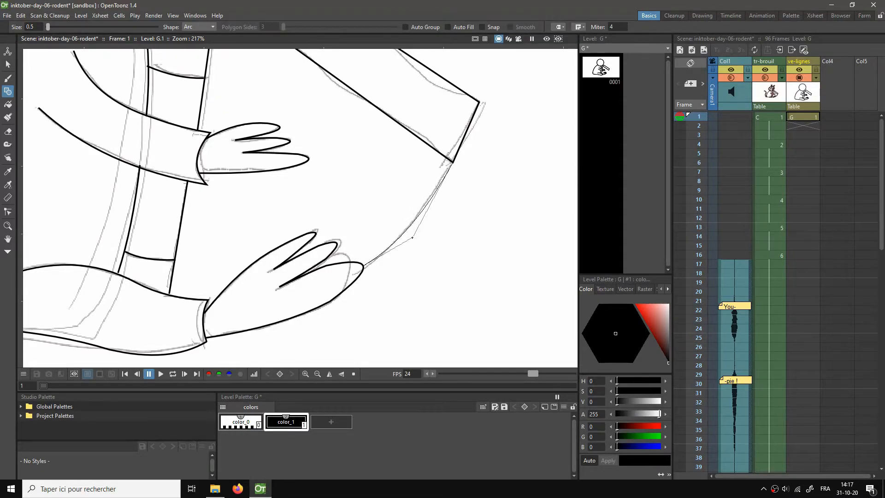
{"action": "left_click", "coordinate": [435, 226]}
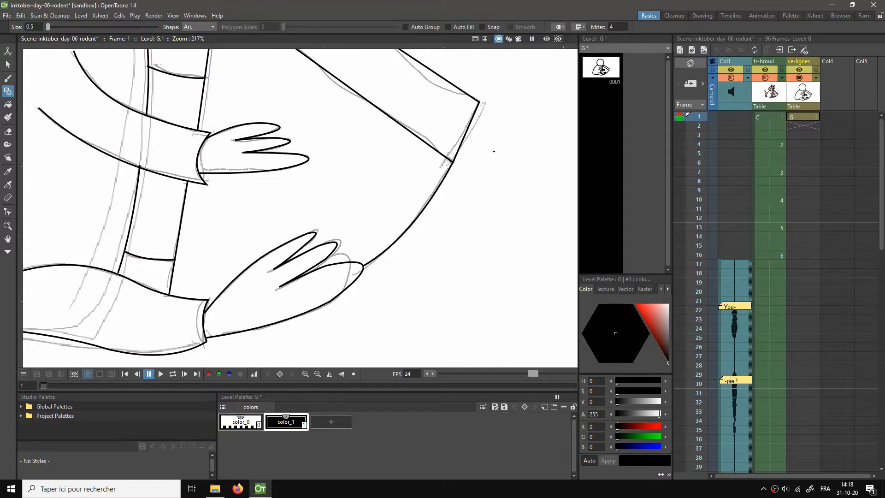
Step: Draw a short arc joining the sleeve cuff's lower corner to the underside of the hand
{"action": "scroll", "coordinate": [407, 50], "scroll_direction": "down", "scroll_amount": 5}
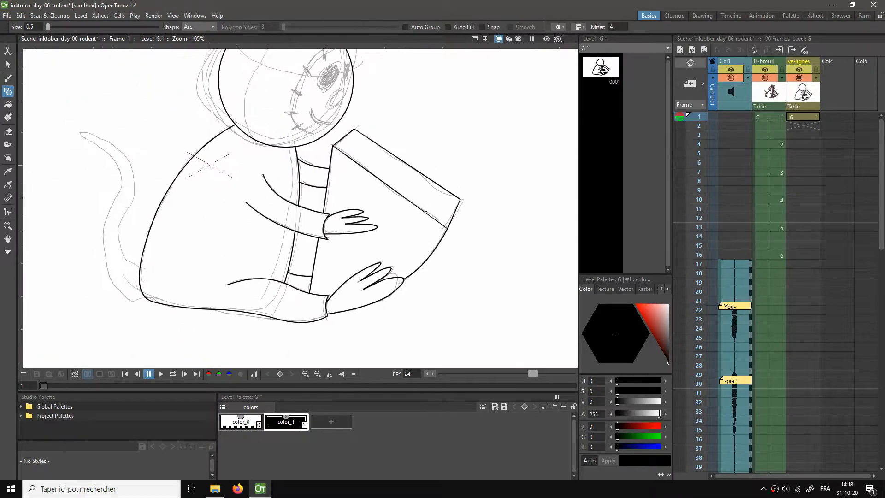
{"action": "mouse_move", "coordinate": [421, 174]}
{"action": "left_mouse_down"}
{"action": "mouse_move", "coordinate": [429, 208]}
{"action": "mouse_move", "coordinate": [398, 188]}
{"action": "left_mouse_up"}
{"action": "scroll", "coordinate": [423, 213], "scroll_direction": "up", "scroll_amount": 2}
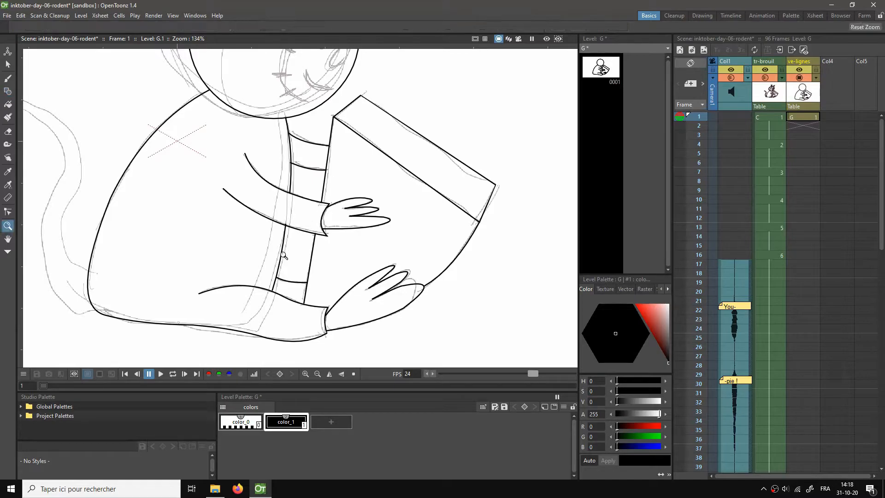
{"action": "scroll", "coordinate": [322, 205], "scroll_direction": "up", "scroll_amount": 4}
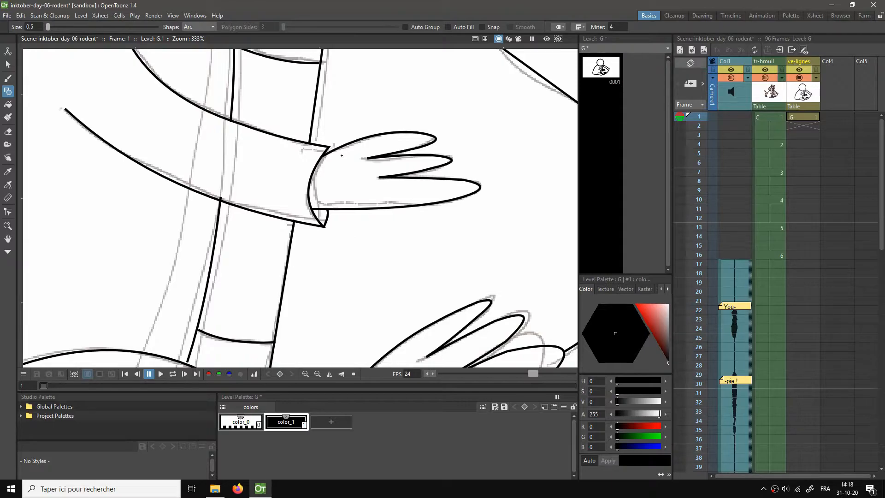
{"action": "scroll", "coordinate": [342, 155], "scroll_direction": "up", "scroll_amount": 4}
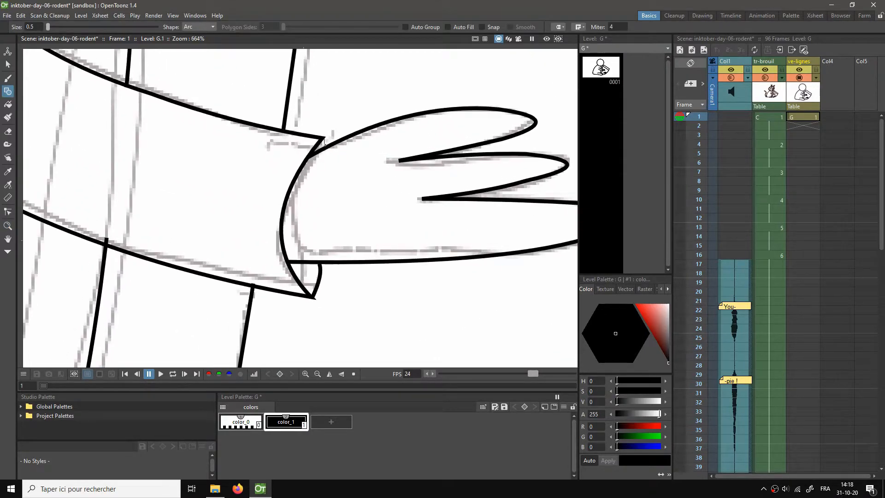
Step: Draw short arcs joining the trouser cuff's upper and lower corners to the foot outline
{"action": "key", "text": "space"}
{"action": "left_click_drag", "start_coordinate": [353, 252], "coordinate": [363, 161]}
{"action": "left_click_drag", "start_coordinate": [346, 248], "coordinate": [357, 136]}
{"action": "left_click_drag", "start_coordinate": [341, 231], "coordinate": [355, 92]}
{"action": "left_click_drag", "start_coordinate": [324, 266], "coordinate": [344, 121]}
{"action": "left_click_drag", "start_coordinate": [323, 171], "coordinate": [298, 149]}
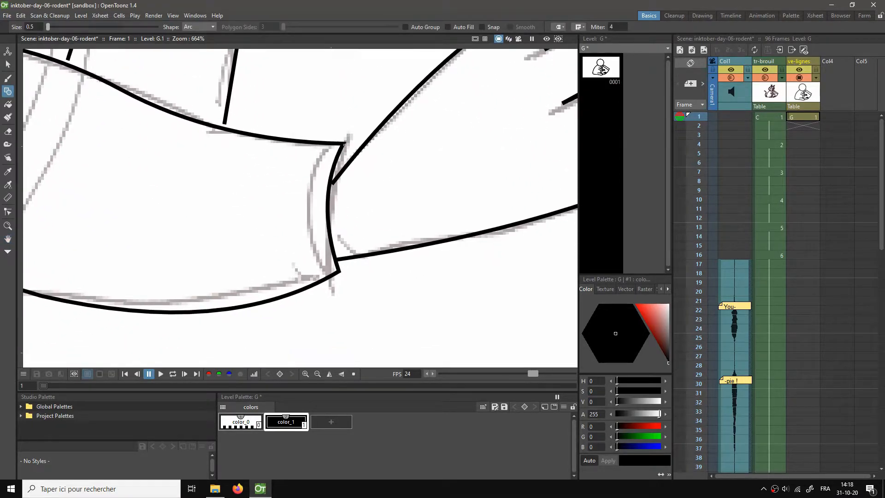
{"action": "left_click", "coordinate": [349, 150]}
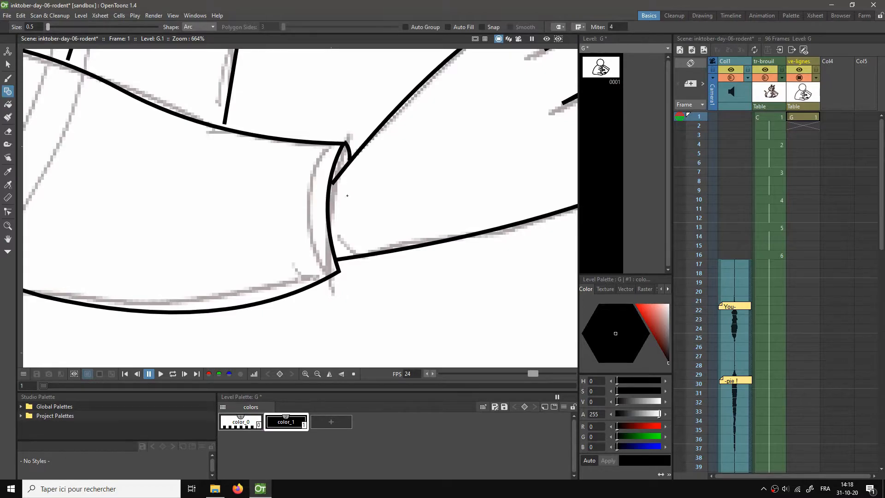
{"action": "left_click", "coordinate": [348, 266]}
Step: With the Control Point Editor, align the upper trouser-cuff arc's end points with the cuff corner and foot line, and adjust its middle point
{"action": "scroll", "coordinate": [348, 141], "scroll_direction": "up", "scroll_amount": 6}
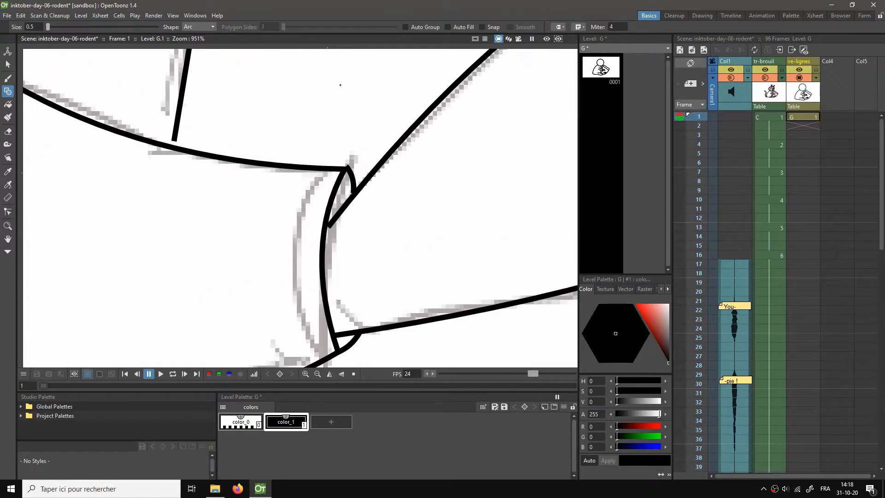
{"action": "key", "text": "s"}
{"action": "left_click", "coordinate": [352, 179]}
{"action": "left_click_drag", "start_coordinate": [357, 212], "coordinate": [354, 211]}
{"action": "left_click_drag", "start_coordinate": [338, 155], "coordinate": [338, 159]}
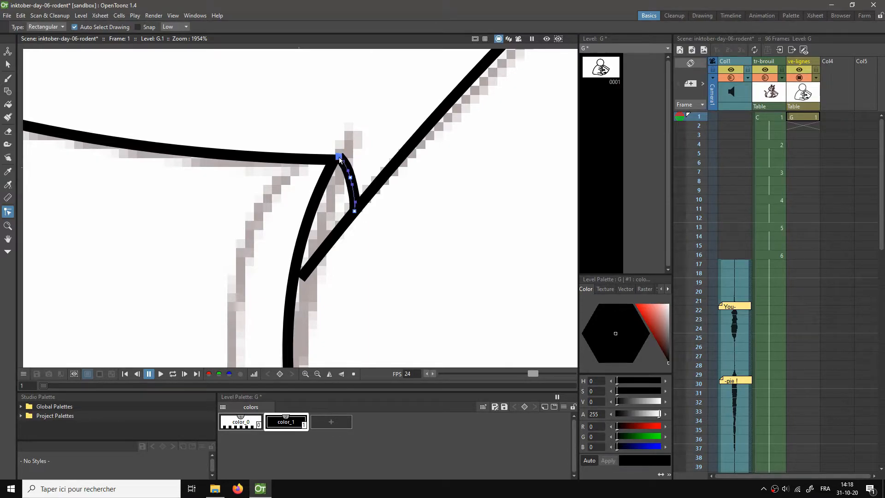
{"action": "left_click", "coordinate": [350, 177]}
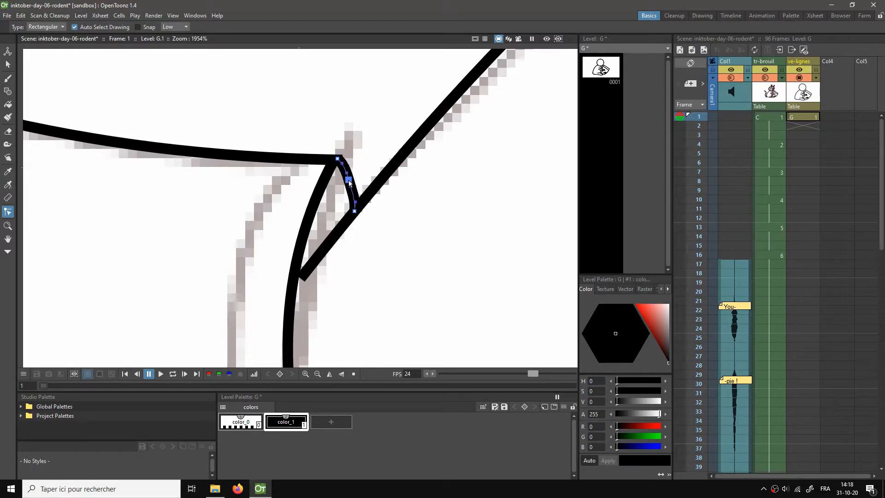
Step: Move both ends of the foot outline onto the trouser cuff's edge and adjust the middle point of the lower cuff arc
{"action": "scroll", "coordinate": [331, 139], "scroll_direction": "down", "scroll_amount": 5}
{"action": "left_click_drag", "start_coordinate": [318, 146], "coordinate": [306, 157]}
{"action": "scroll", "coordinate": [413, 174], "scroll_direction": "down", "scroll_amount": 4}
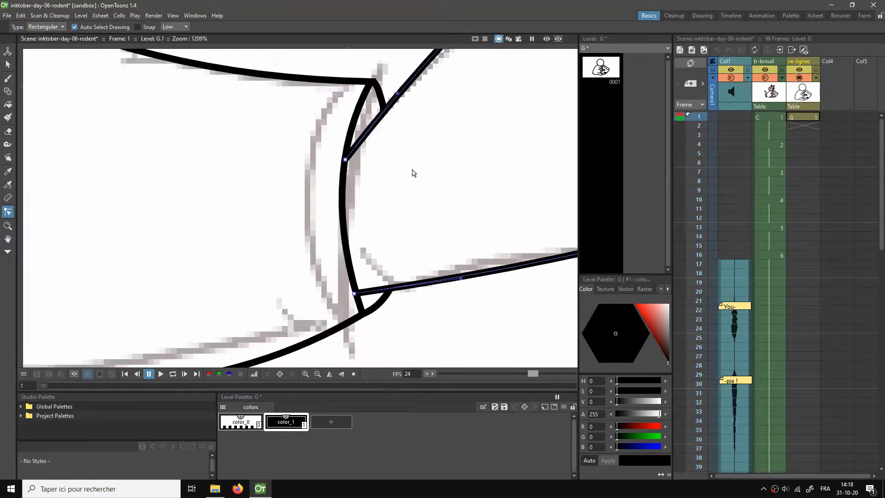
{"action": "scroll", "coordinate": [454, 166], "scroll_direction": "up", "scroll_amount": 5}
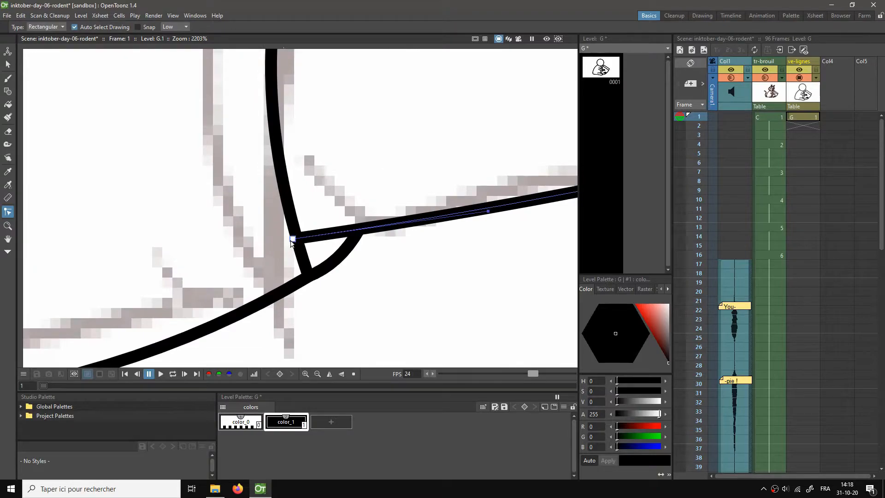
{"action": "left_click_drag", "start_coordinate": [292, 240], "coordinate": [295, 240]}
{"action": "left_click", "coordinate": [334, 266]}
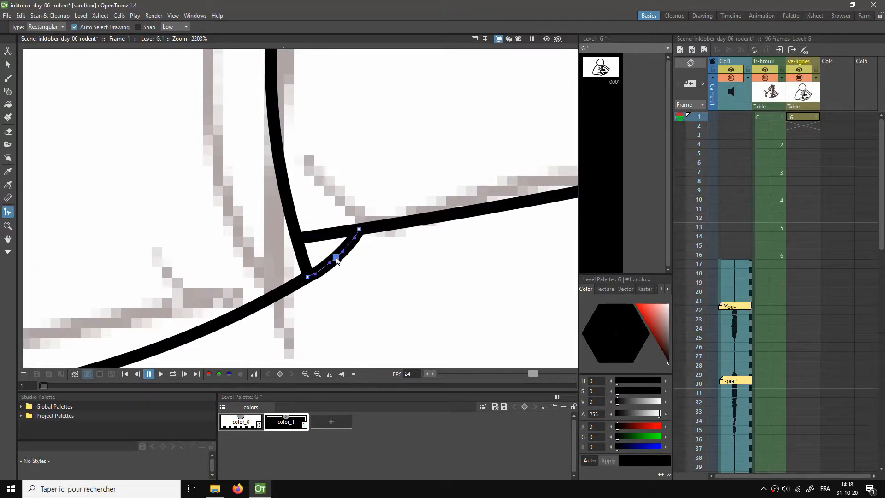
Step: Move the control point on the foot's sole below the lowest toe slightly inward to smooth the curve
{"action": "scroll", "coordinate": [337, 260], "scroll_direction": "down", "scroll_amount": 6}
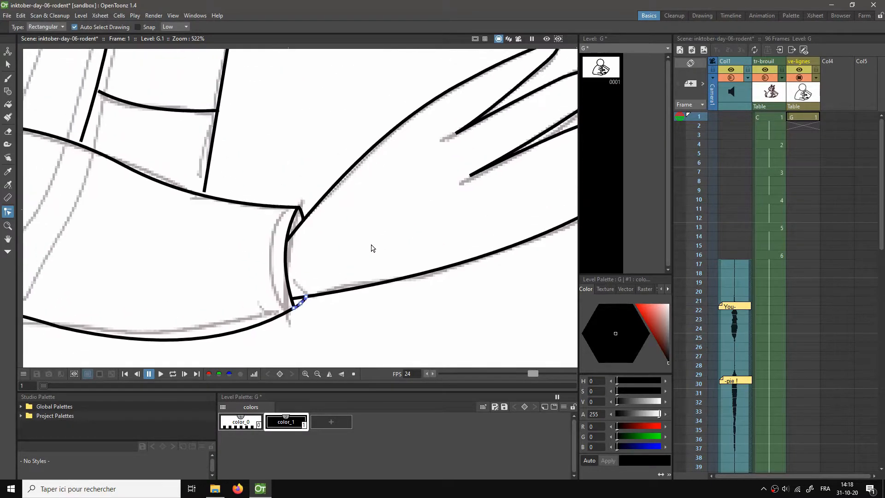
{"action": "mouse_move", "coordinate": [462, 222]}
{"action": "left_mouse_down"}
{"action": "mouse_move", "coordinate": [289, 161]}
{"action": "mouse_move", "coordinate": [329, 198]}
{"action": "mouse_move", "coordinate": [261, 166]}
{"action": "left_mouse_up"}
{"action": "scroll", "coordinate": [364, 246], "scroll_direction": "up", "scroll_amount": 2}
{"action": "left_click", "coordinate": [371, 225]}
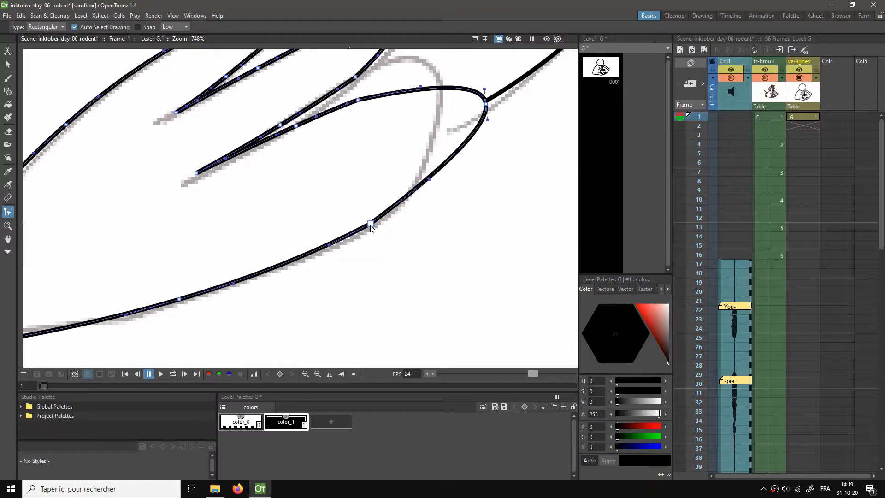
{"action": "left_click_drag", "start_coordinate": [370, 225], "coordinate": [367, 225]}
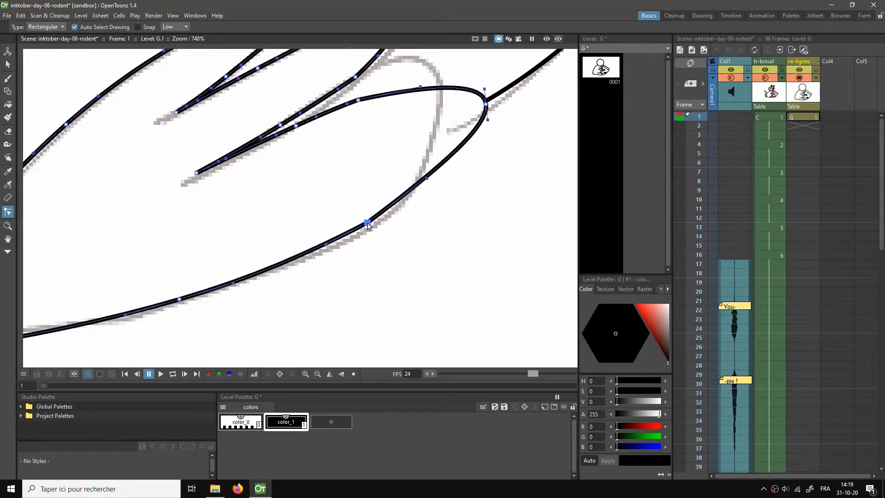
{"action": "left_click", "coordinate": [429, 182]}
{"action": "scroll", "coordinate": [300, 223], "scroll_direction": "up", "scroll_amount": 2}
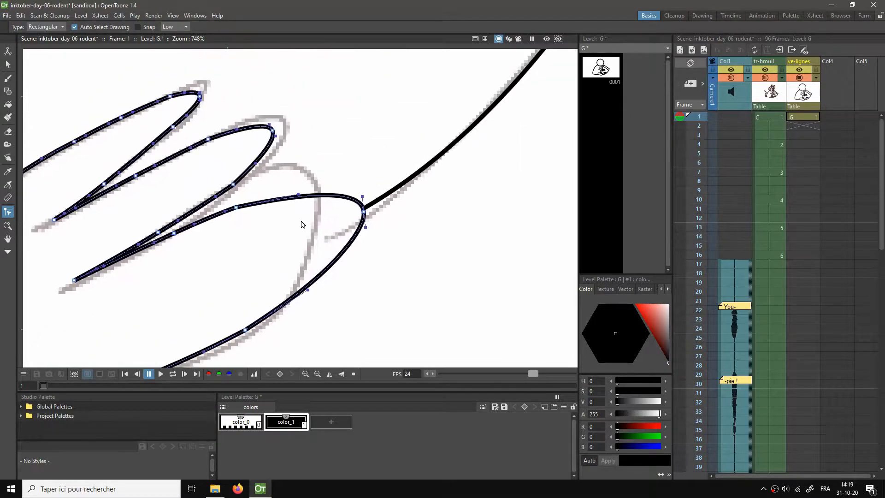
Step: Move both end points of the lower of the two short stripes above the arm onto the vertical lines beside it
{"action": "left_click", "coordinate": [347, 192]}
{"action": "left_click", "coordinate": [342, 197]}
{"action": "scroll", "coordinate": [490, 184], "scroll_direction": "down", "scroll_amount": 6}
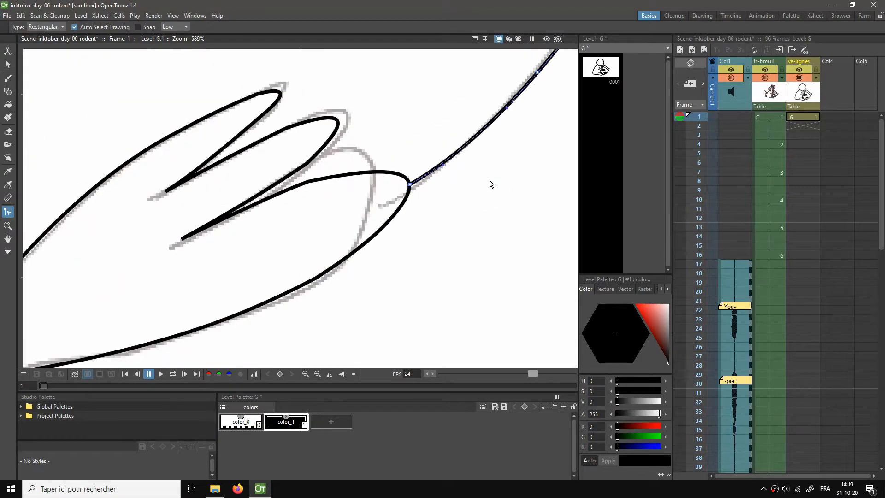
{"action": "scroll", "coordinate": [434, 198], "scroll_direction": "down", "scroll_amount": 2}
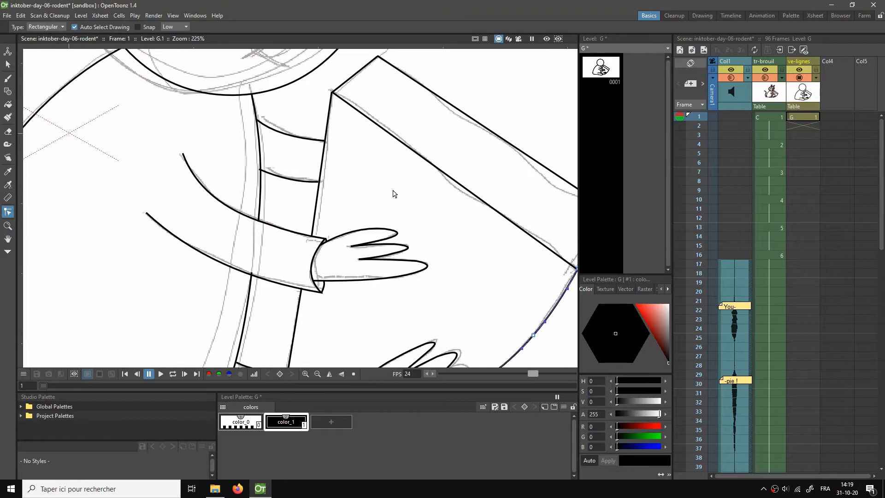
{"action": "scroll", "coordinate": [341, 171], "scroll_direction": "up", "scroll_amount": 4}
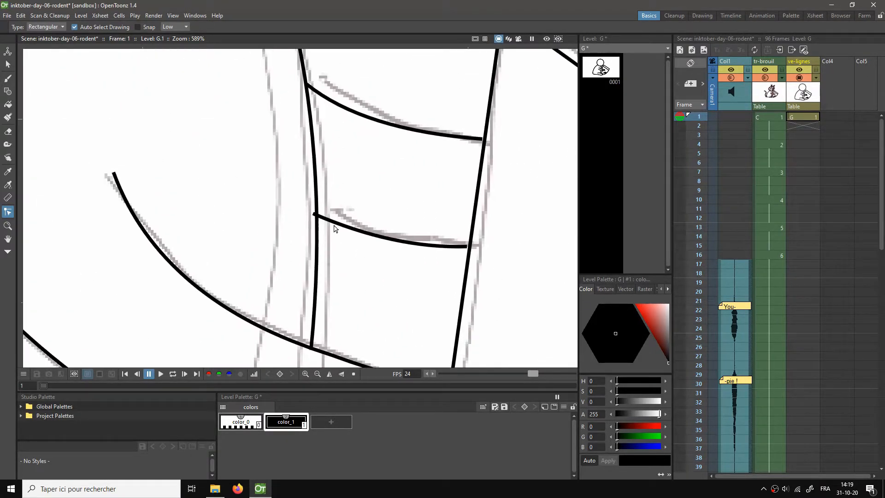
{"action": "left_click", "coordinate": [332, 222]}
{"action": "left_click_drag", "start_coordinate": [314, 214], "coordinate": [317, 216]}
{"action": "left_click", "coordinate": [400, 278]}
{"action": "scroll", "coordinate": [457, 261], "scroll_direction": "up", "scroll_amount": 2}
{"action": "scroll", "coordinate": [457, 261], "scroll_direction": "up", "scroll_amount": 1}
{"action": "left_click", "coordinate": [461, 246]}
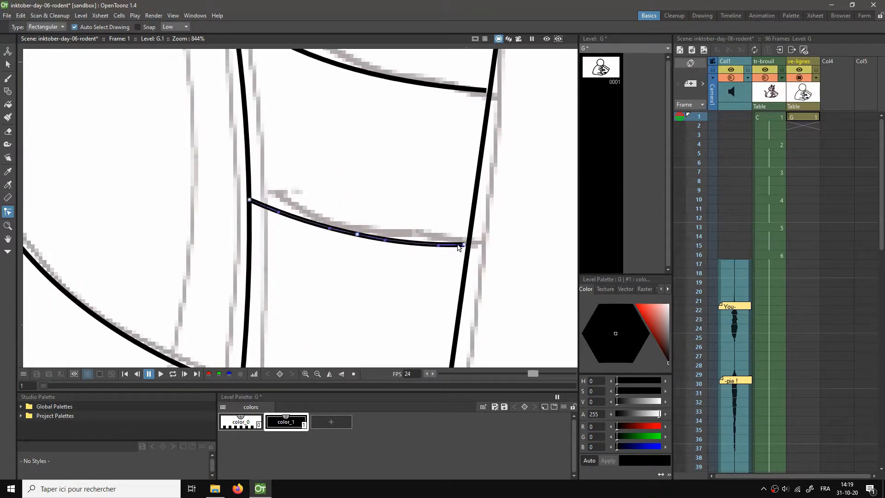
{"action": "left_click_drag", "start_coordinate": [463, 245], "coordinate": [467, 246]}
{"action": "left_click", "coordinate": [442, 289]}
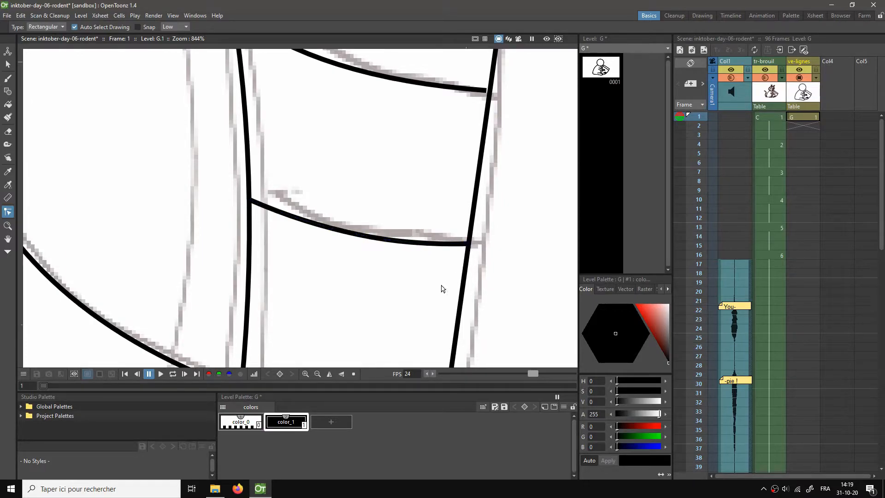
Step: Extend the end of the upper short stripe above the arm to the slanted straight edge
{"action": "left_click_drag", "start_coordinate": [419, 300], "coordinate": [414, 321]}
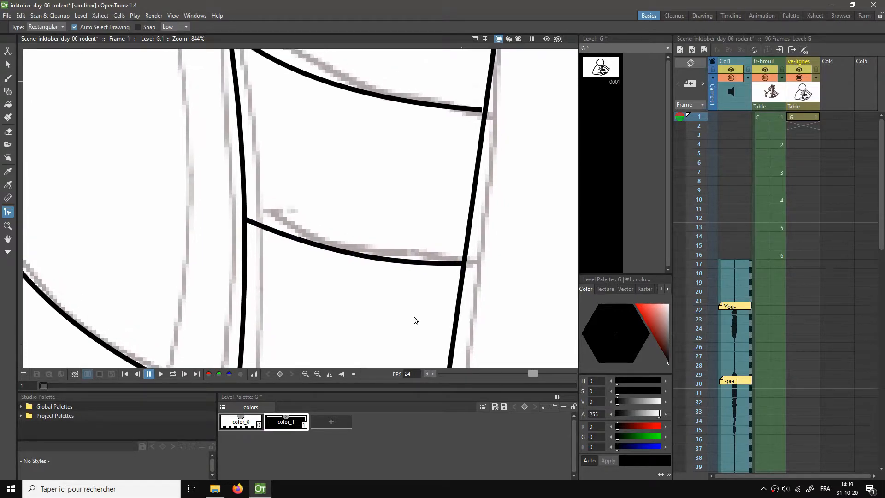
{"action": "left_click", "coordinate": [475, 112]}
{"action": "left_click_drag", "start_coordinate": [477, 111], "coordinate": [488, 110]}
{"action": "left_click", "coordinate": [441, 182]}
Step: Align the upper ends of the belly line and the slanted edge below the arm with the sleeve's lower outline
{"action": "left_click_drag", "start_coordinate": [408, 189], "coordinate": [446, 17]}
{"action": "left_click_drag", "start_coordinate": [417, 232], "coordinate": [434, 160]}
{"action": "left_click_drag", "start_coordinate": [339, 249], "coordinate": [380, 11]}
{"action": "left_click", "coordinate": [306, 123]}
{"action": "left_click_drag", "start_coordinate": [306, 123], "coordinate": [304, 129]}
{"action": "left_click", "coordinate": [489, 181]}
{"action": "left_click_drag", "start_coordinate": [490, 177], "coordinate": [490, 180]}
{"action": "left_click", "coordinate": [403, 215]}
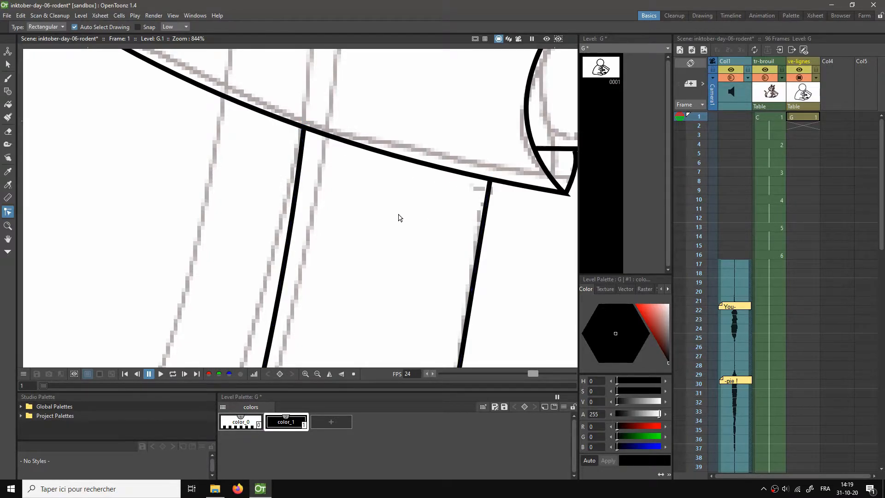
Step: Move both end points of the short stripe just above the leg onto the lines on either side
{"action": "scroll", "coordinate": [400, 216], "scroll_direction": "down", "scroll_amount": 5}
{"action": "left_click_drag", "start_coordinate": [366, 354], "coordinate": [392, 218]}
{"action": "scroll", "coordinate": [383, 224], "scroll_direction": "up", "scroll_amount": 8}
{"action": "left_click", "coordinate": [291, 203]}
{"action": "left_click_drag", "start_coordinate": [276, 193], "coordinate": [273, 193]}
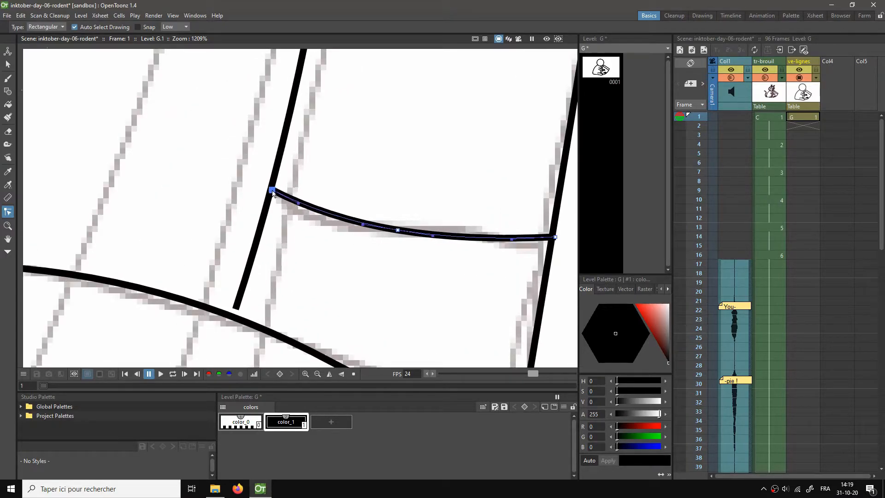
{"action": "left_click_drag", "start_coordinate": [555, 238], "coordinate": [552, 238]}
{"action": "left_click", "coordinate": [501, 265]}
Step: Extend the lower ends of the belly line and the slanted edge down to the leg's upper outline
{"action": "left_click_drag", "start_coordinate": [401, 294], "coordinate": [427, 125]}
{"action": "scroll", "coordinate": [308, 164], "scroll_direction": "up", "scroll_amount": 3}
{"action": "left_click_drag", "start_coordinate": [307, 163], "coordinate": [357, 150]}
{"action": "scroll", "coordinate": [337, 150], "scroll_direction": "down", "scroll_amount": 2}
{"action": "left_click", "coordinate": [299, 146]}
{"action": "left_click_drag", "start_coordinate": [296, 151], "coordinate": [293, 158]}
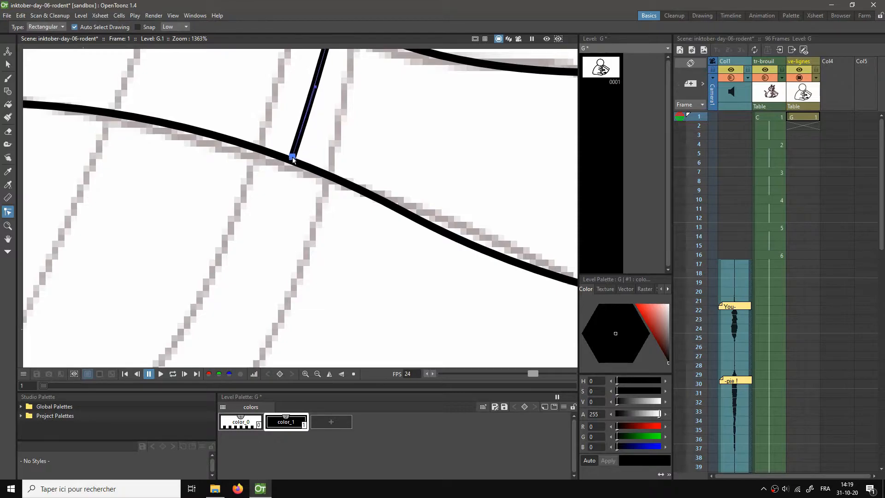
{"action": "left_click", "coordinate": [480, 206]}
{"action": "left_click_drag", "start_coordinate": [479, 206], "coordinate": [241, 154]}
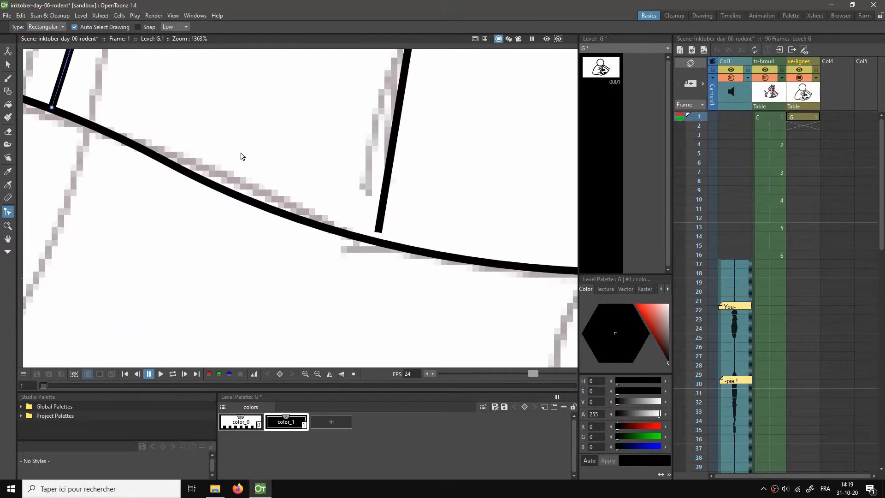
{"action": "left_click", "coordinate": [378, 231]}
{"action": "left_click_drag", "start_coordinate": [378, 231], "coordinate": [377, 238]}
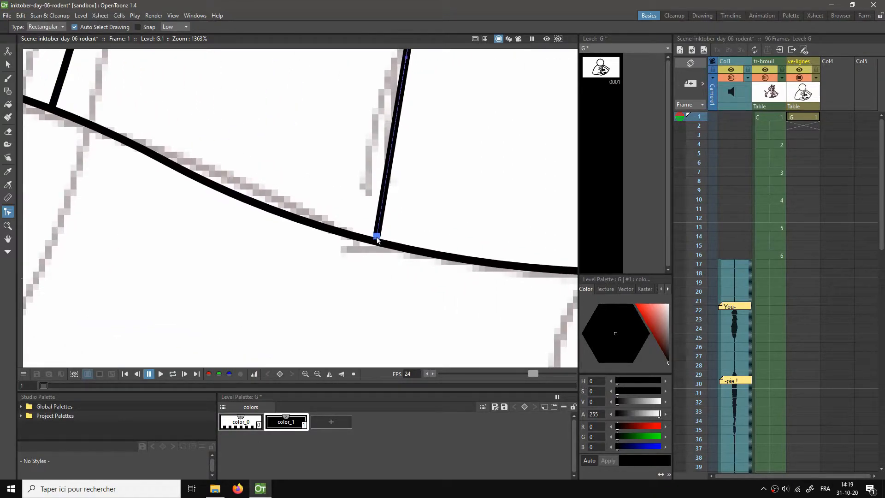
{"action": "left_click", "coordinate": [355, 275]}
Step: Draw the outline of the ear nearest the back of the head with the MultiArc shape, following the sketch
{"action": "left_click_drag", "start_coordinate": [233, 251], "coordinate": [296, 252]}
{"action": "scroll", "coordinate": [297, 253], "scroll_direction": "down", "scroll_amount": 5}
{"action": "scroll", "coordinate": [241, 201], "scroll_direction": "down", "scroll_amount": 6}
{"action": "scroll", "coordinate": [292, 152], "scroll_direction": "down", "scroll_amount": 3}
{"action": "mouse_move", "coordinate": [433, 170]}
{"action": "left_mouse_down"}
{"action": "mouse_move", "coordinate": [494, 192]}
{"action": "mouse_move", "coordinate": [496, 128]}
{"action": "mouse_move", "coordinate": [486, 102]}
{"action": "mouse_move", "coordinate": [405, 186]}
{"action": "mouse_move", "coordinate": [417, 156]}
{"action": "mouse_move", "coordinate": [420, 168]}
{"action": "left_mouse_up"}
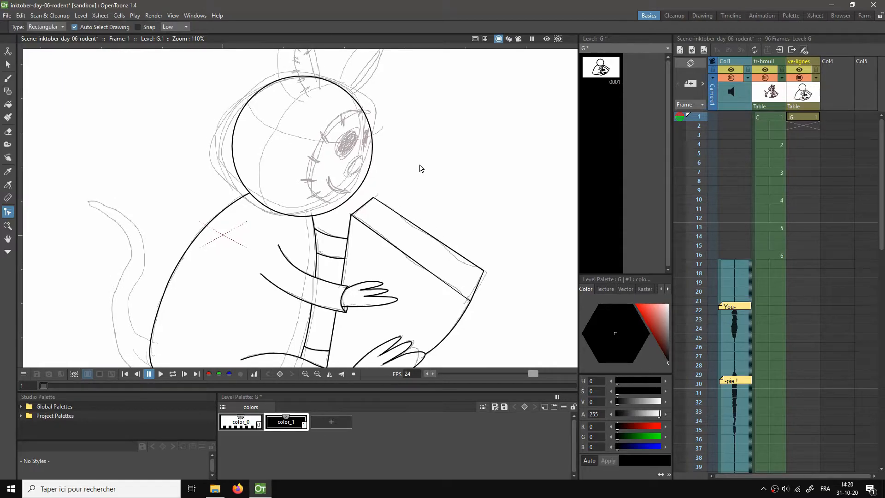
{"action": "key", "text": "space"}
{"action": "mouse_move", "coordinate": [308, 112]}
{"action": "left_mouse_down"}
{"action": "mouse_move", "coordinate": [290, 171]}
{"action": "mouse_move", "coordinate": [222, 179]}
{"action": "left_mouse_up"}
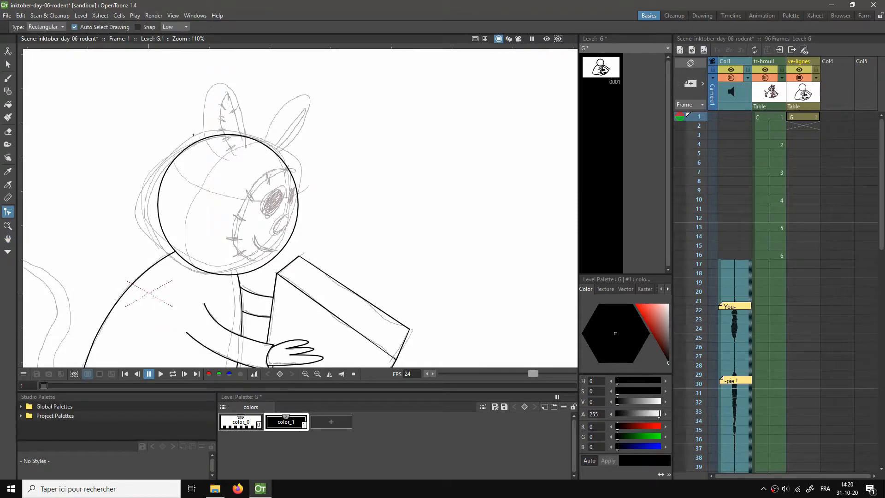
{"action": "key", "text": "b"}
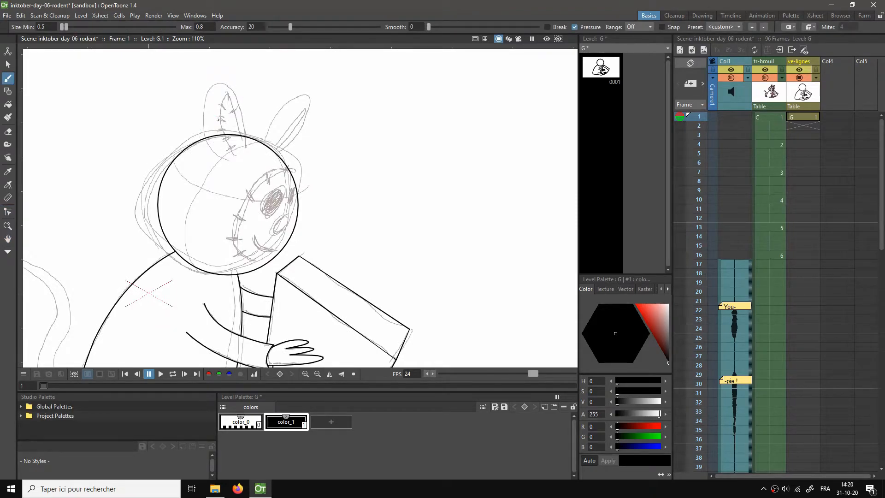
{"action": "key", "text": "g"}
{"action": "left_click", "coordinate": [210, 28]}
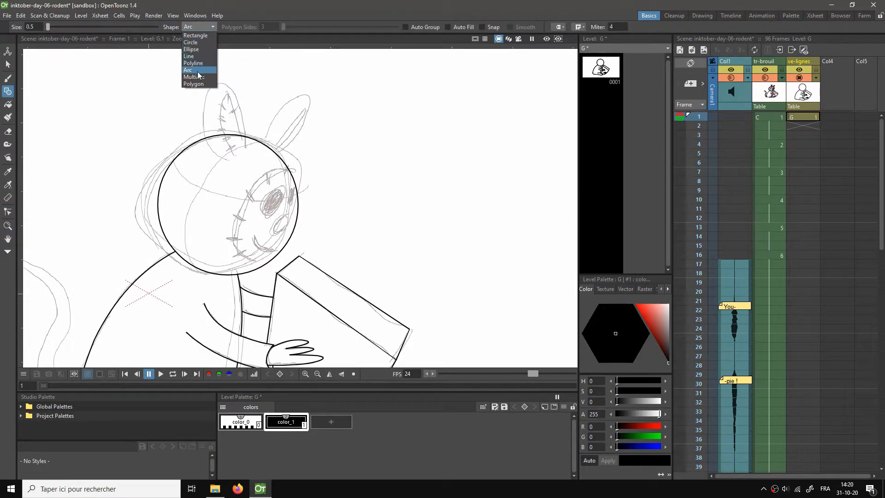
{"action": "left_click", "coordinate": [197, 77]}
{"action": "left_click_drag", "start_coordinate": [221, 162], "coordinate": [204, 97]}
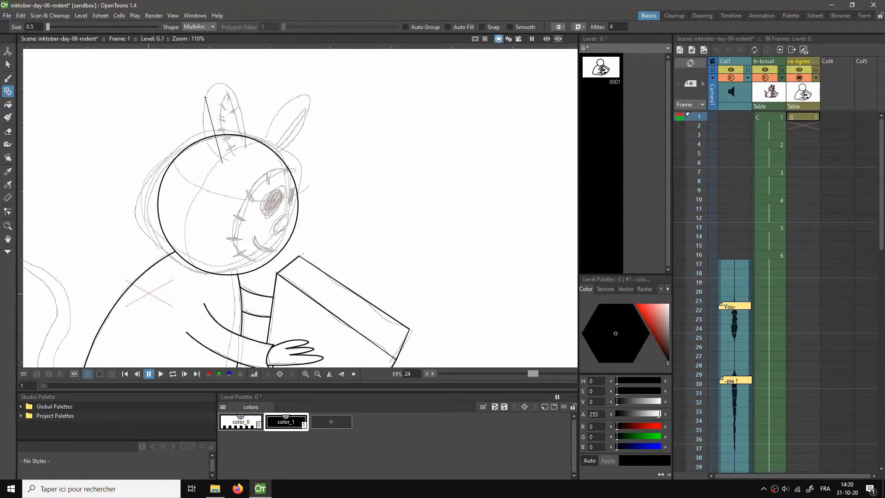
{"action": "left_click", "coordinate": [195, 144]}
{"action": "left_click", "coordinate": [231, 87]}
{"action": "left_click", "coordinate": [213, 73]}
{"action": "double_click", "coordinate": [248, 119]}
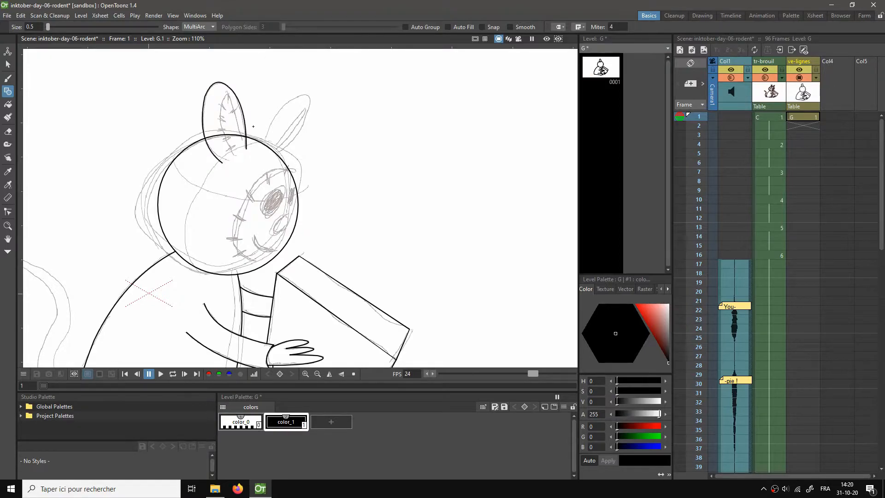
Step: Draw the closed inner-ear shape inside the first ear with MultiArc, following the sketch
{"action": "left_click", "coordinate": [234, 156]}
{"action": "left_click", "coordinate": [222, 105]}
{"action": "left_click", "coordinate": [240, 142]}
{"action": "left_click", "coordinate": [233, 155]}
Step: Draw the outline of the second, tilted ear as a MultiArc starting and ending on the head circle
{"action": "left_click_drag", "start_coordinate": [267, 137], "coordinate": [293, 98]}
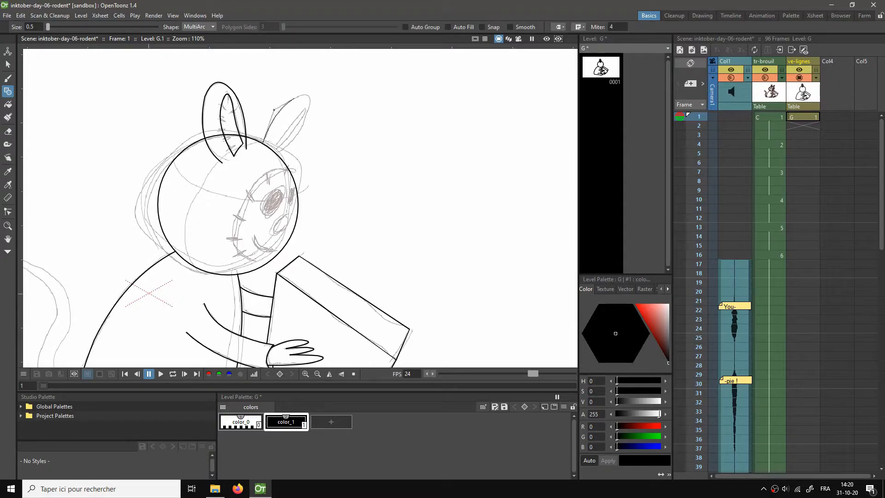
{"action": "left_click", "coordinate": [272, 111]}
{"action": "left_click", "coordinate": [309, 109]}
{"action": "left_click", "coordinate": [308, 107]}
{"action": "left_click", "coordinate": [277, 153]}
{"action": "left_click", "coordinate": [310, 144]}
{"action": "scroll", "coordinate": [313, 161], "scroll_direction": "up", "scroll_amount": 3}
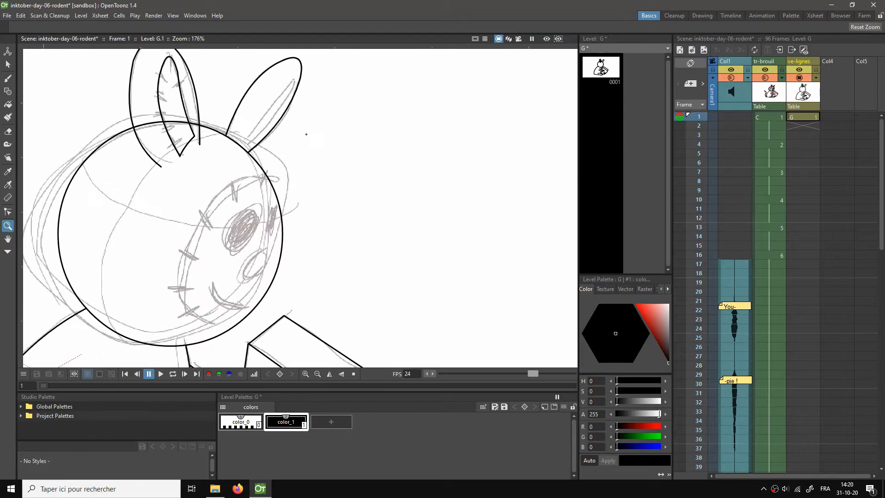
{"action": "left_click", "coordinate": [241, 147]}
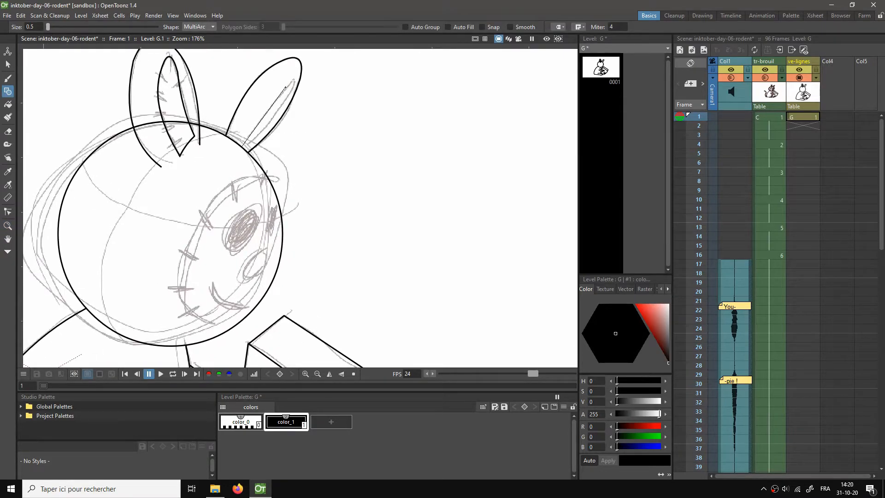
{"action": "left_click", "coordinate": [289, 85]}
{"action": "left_click", "coordinate": [243, 147]}
{"action": "left_click", "coordinate": [269, 135]}
{"action": "key", "text": "ctrl+z"}
Step: Draw the narrow closed inner-ear shape inside the tilted ear with MultiArc, starting and ending at the head outline
{"action": "scroll", "coordinate": [304, 143], "scroll_direction": "up", "scroll_amount": 3}
{"action": "key", "text": "space"}
{"action": "left_click_drag", "start_coordinate": [286, 123], "coordinate": [245, 180]}
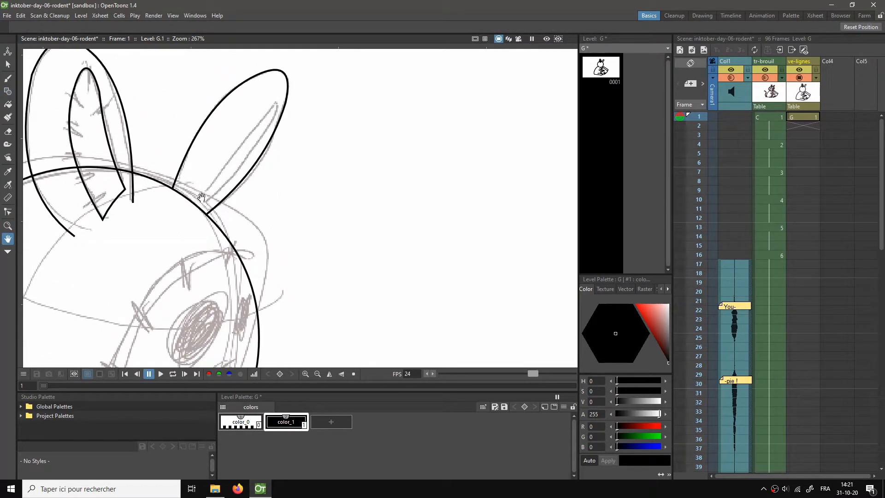
{"action": "left_click", "coordinate": [197, 206]}
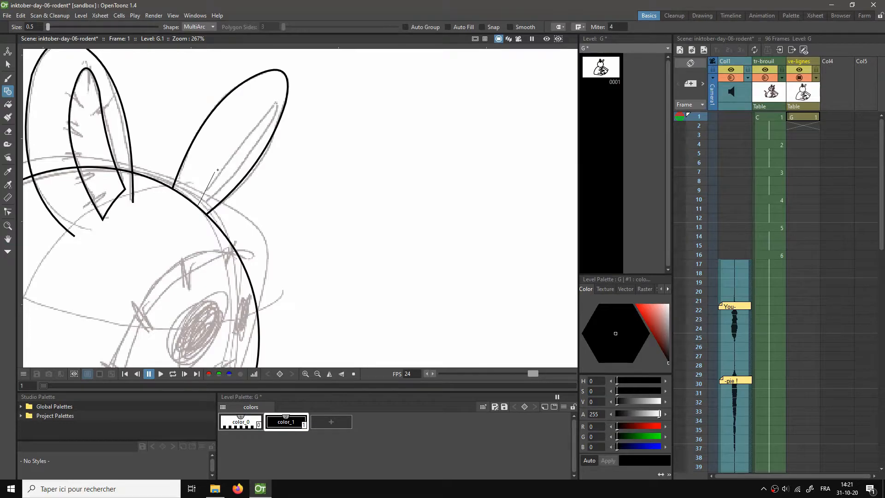
{"action": "left_click", "coordinate": [266, 112]}
{"action": "left_click", "coordinate": [252, 125]}
{"action": "left_click", "coordinate": [278, 104]}
{"action": "left_click", "coordinate": [198, 206]}
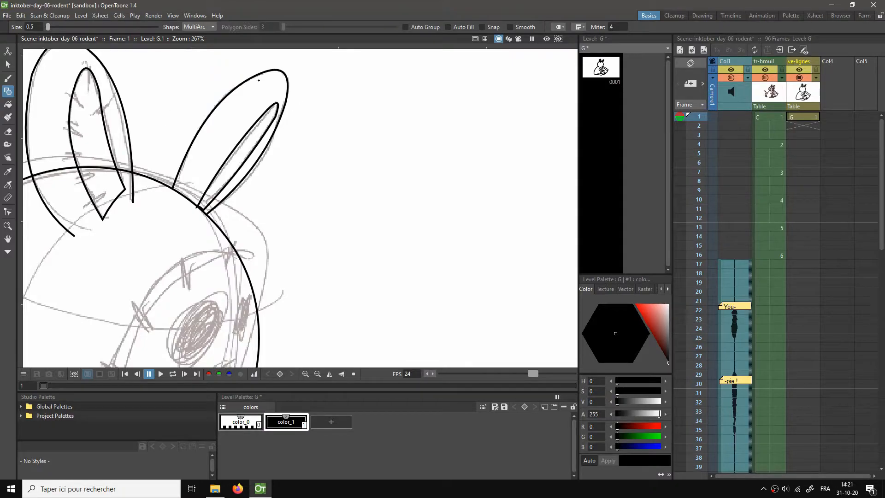
Step: With the Control Point Editor, fit the base of the tilted ear's inner shape to the head outline and remove its protruding spike
{"action": "key", "text": "c"}
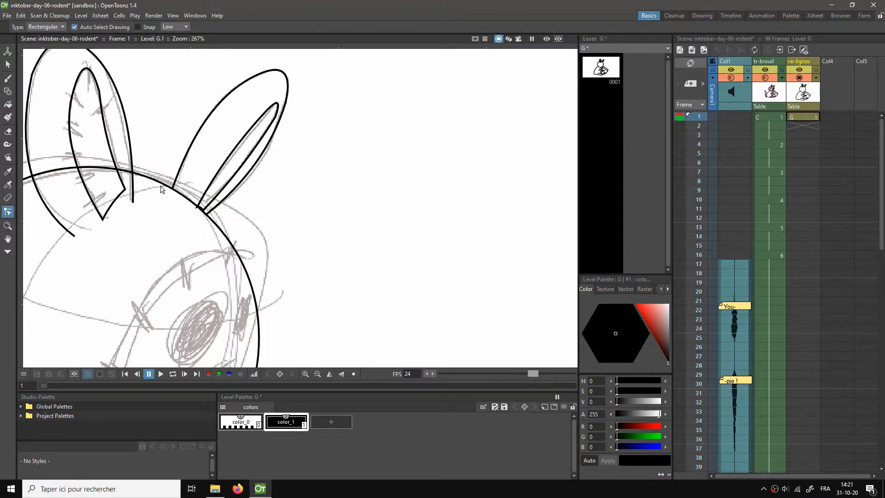
{"action": "scroll", "coordinate": [162, 190], "scroll_direction": "up", "scroll_amount": 2}
{"action": "scroll", "coordinate": [201, 200], "scroll_direction": "up", "scroll_amount": 3}
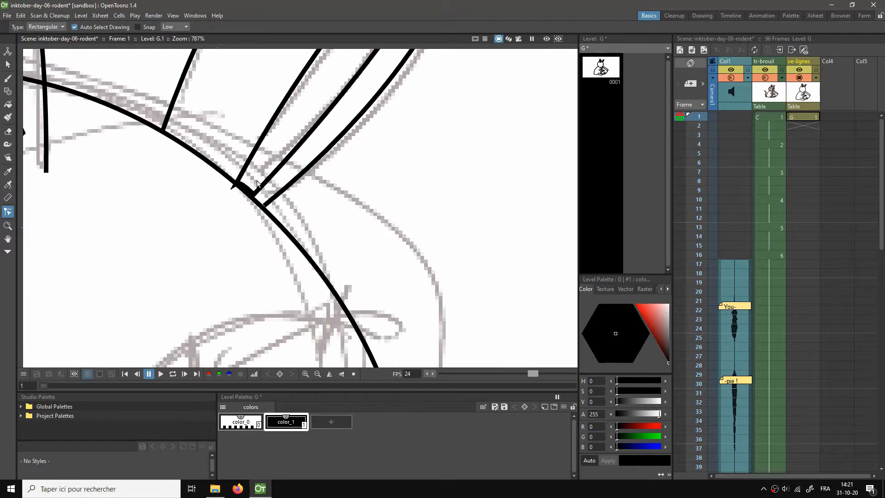
{"action": "left_click", "coordinate": [240, 179]}
{"action": "scroll", "coordinate": [240, 178], "scroll_direction": "up", "scroll_amount": 5}
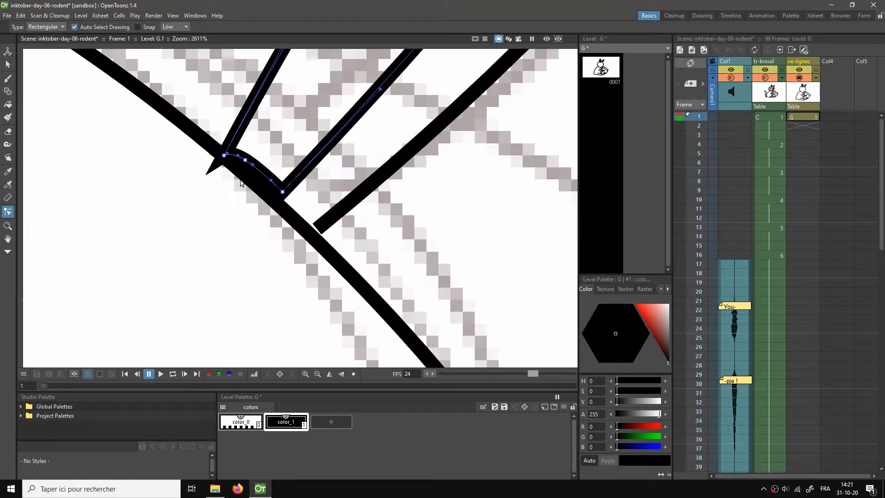
{"action": "mouse_move", "coordinate": [237, 161]}
{"action": "left_mouse_down"}
{"action": "mouse_move", "coordinate": [280, 196]}
{"action": "mouse_move", "coordinate": [247, 182]}
{"action": "left_mouse_up"}
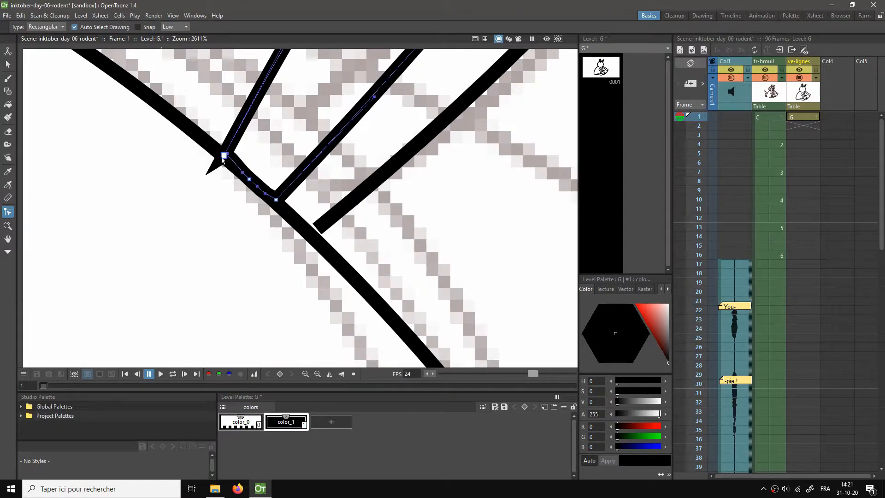
{"action": "scroll", "coordinate": [231, 159], "scroll_direction": "down", "scroll_amount": 2}
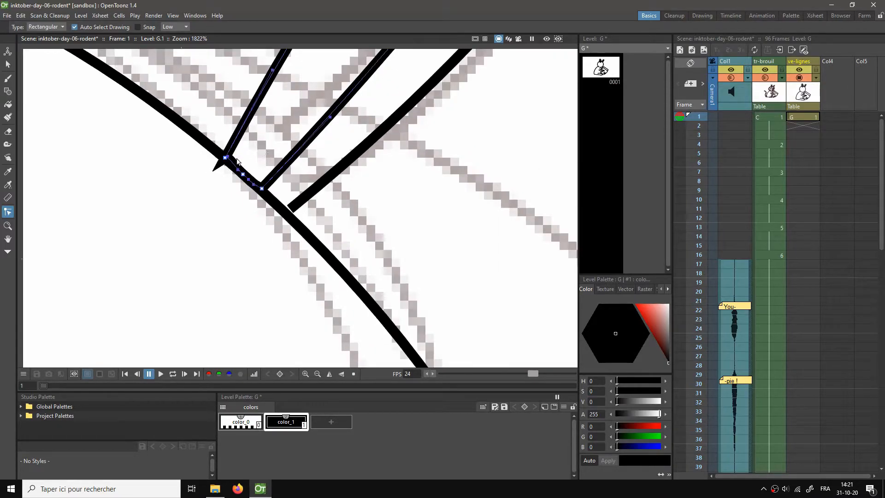
{"action": "left_click_drag", "start_coordinate": [228, 156], "coordinate": [231, 165]}
Step: Move both end points of the tilted ear's outer outline precisely onto the head circle
{"action": "left_click_drag", "start_coordinate": [291, 208], "coordinate": [287, 212]}
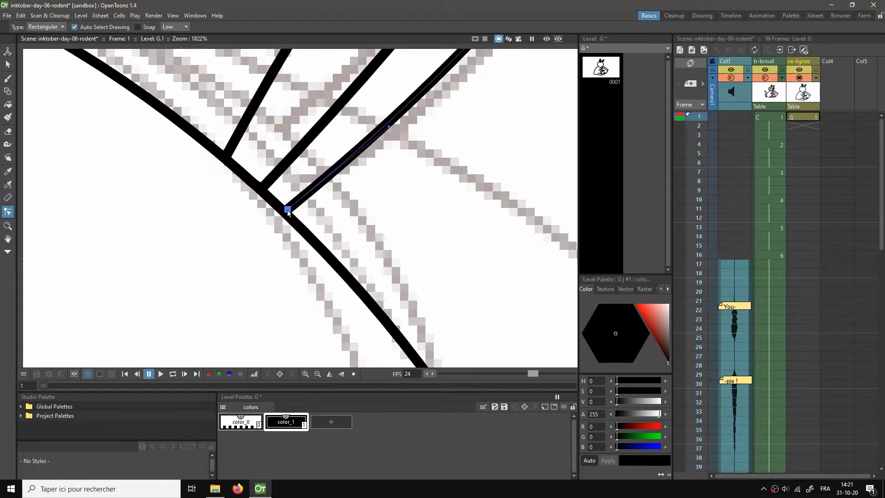
{"action": "scroll", "coordinate": [287, 212], "scroll_direction": "down", "scroll_amount": 5}
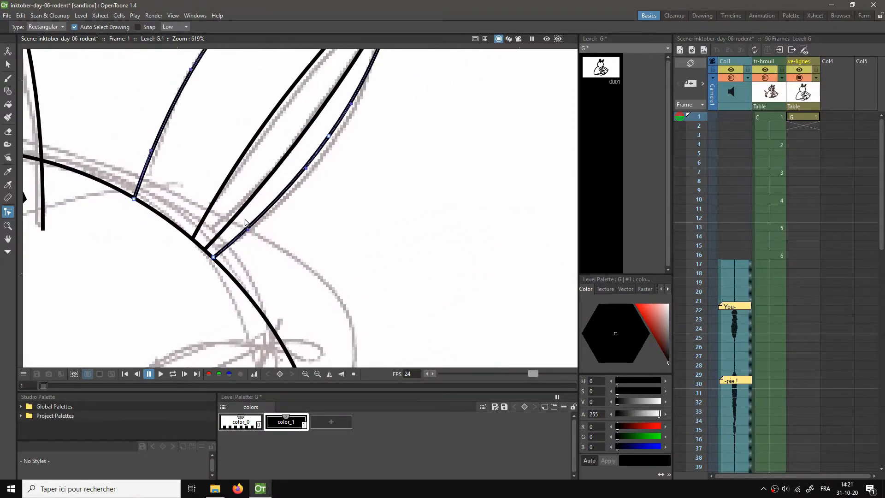
{"action": "scroll", "coordinate": [138, 197], "scroll_direction": "up", "scroll_amount": 5}
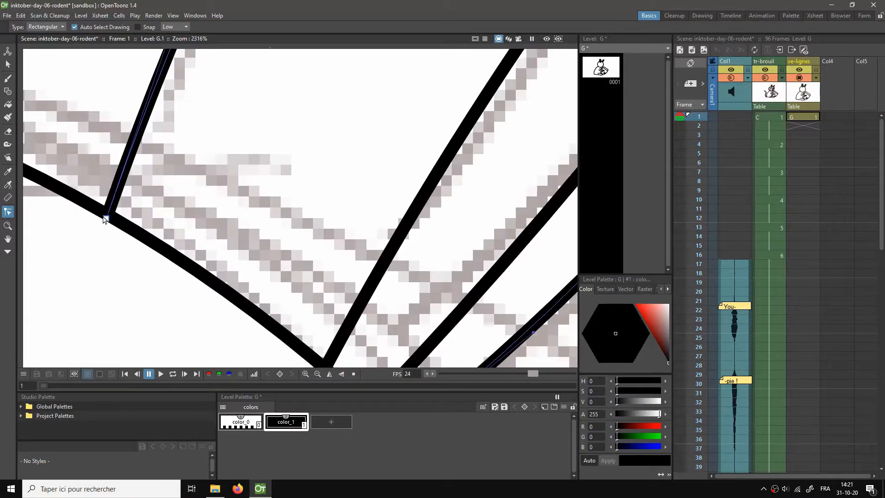
{"action": "left_click_drag", "start_coordinate": [106, 217], "coordinate": [106, 213]}
Step: Save the scene together with all its levels
{"action": "scroll", "coordinate": [66, 249], "scroll_direction": "down", "scroll_amount": 4}
{"action": "left_click_drag", "start_coordinate": [69, 247], "coordinate": [356, 197]}
{"action": "scroll", "coordinate": [356, 200], "scroll_direction": "down", "scroll_amount": 8}
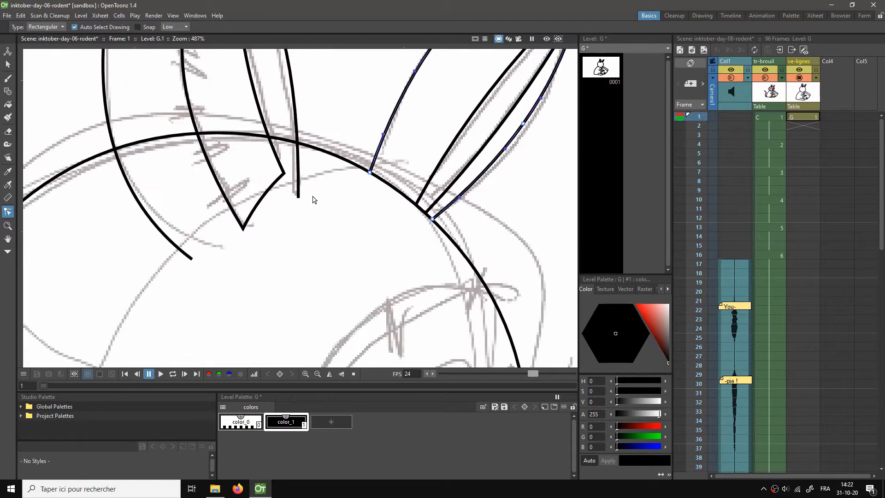
{"action": "scroll", "coordinate": [312, 199], "scroll_direction": "down", "scroll_amount": 5}
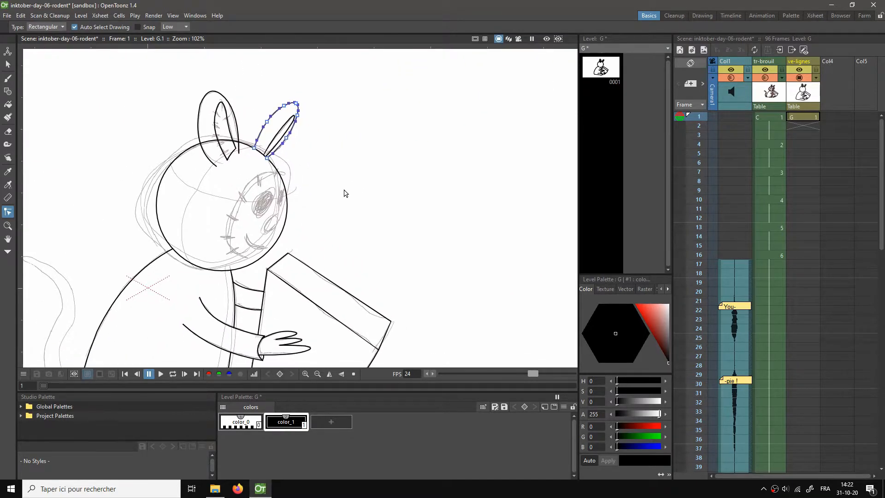
{"action": "left_click", "coordinate": [7, 15]}
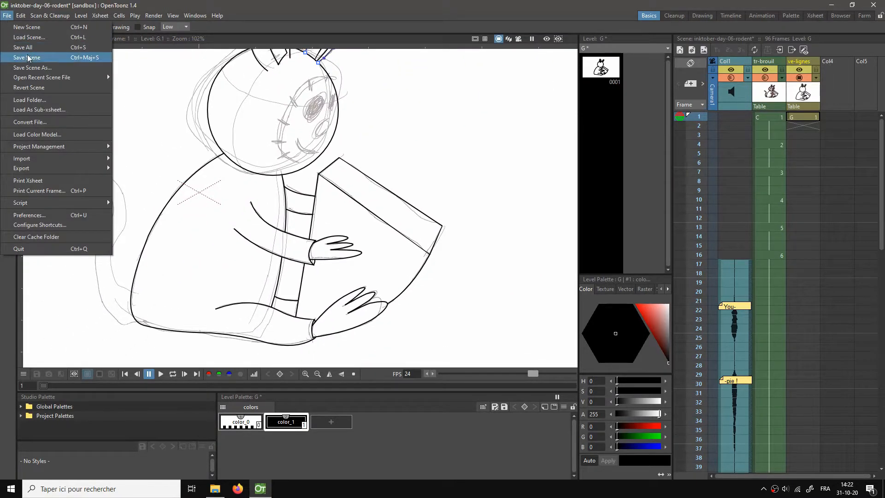
{"action": "left_click", "coordinate": [22, 47]}
{"action": "scroll", "coordinate": [404, 192], "scroll_direction": "down", "scroll_amount": 2}
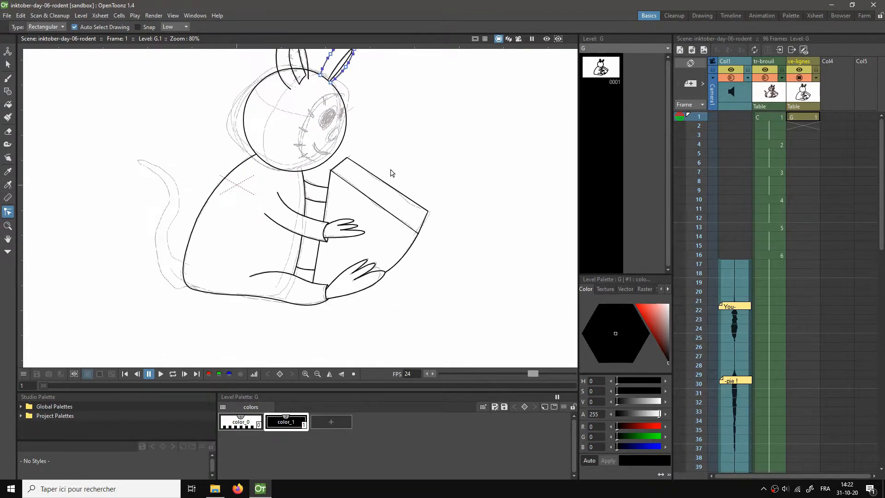
Step: Draw the curved outline of the face patch with MultiArc, starting and ending on the front edge of the head circle
{"action": "left_click", "coordinate": [419, 136]}
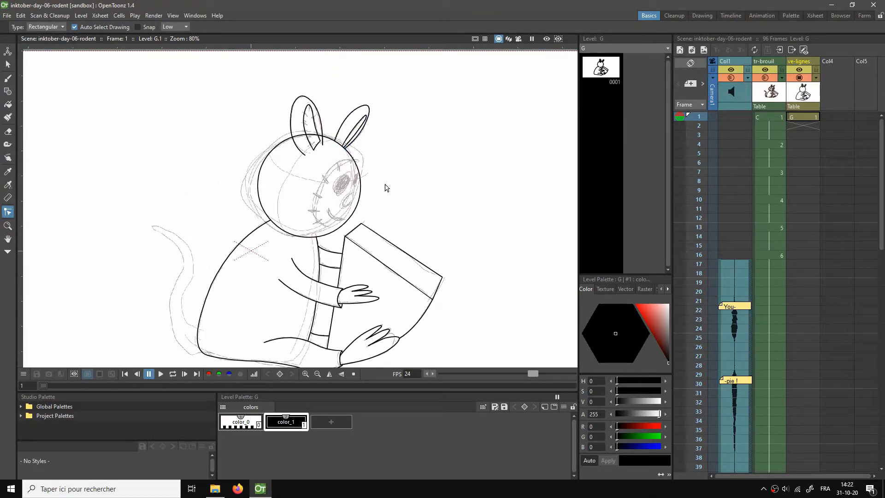
{"action": "key", "text": "s"}
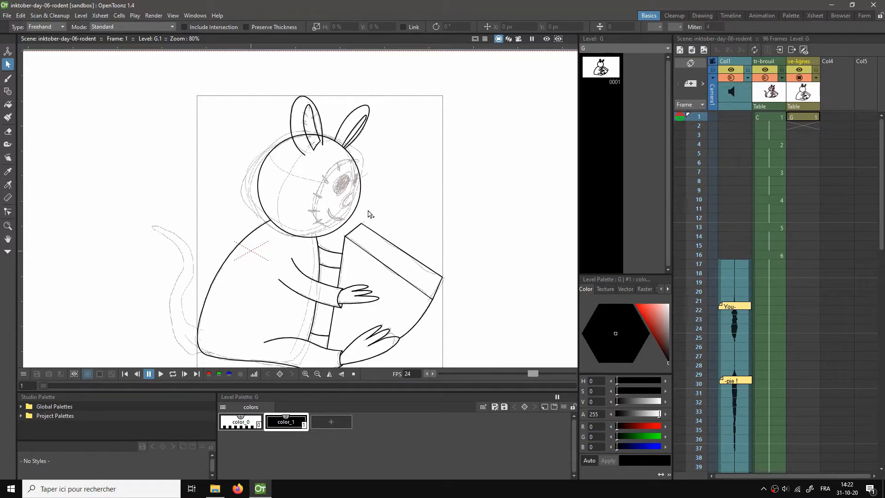
{"action": "key", "text": "shift+space"}
{"action": "left_click_drag", "start_coordinate": [375, 201], "coordinate": [378, 176]}
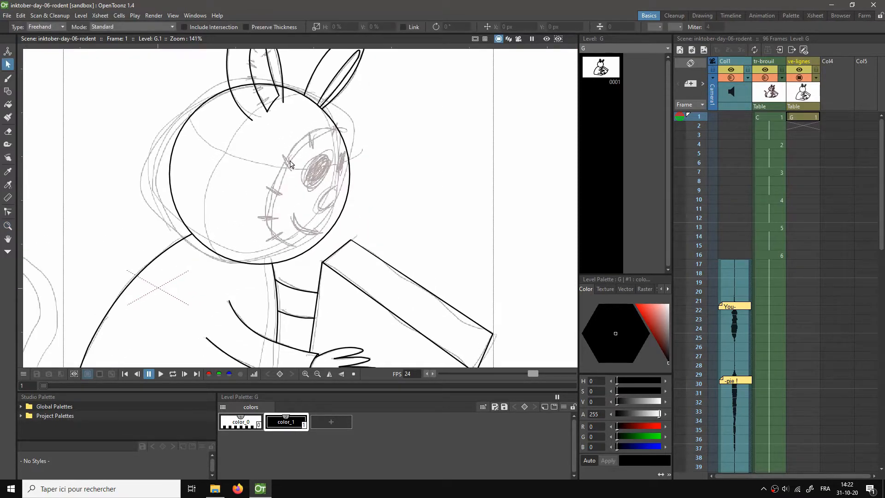
{"action": "key", "text": "g"}
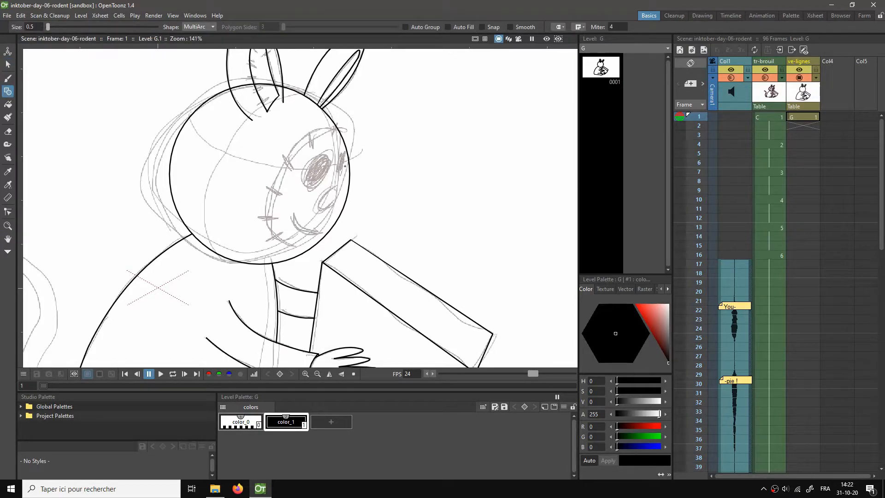
{"action": "scroll", "coordinate": [344, 152], "scroll_direction": "up", "scroll_amount": 2}
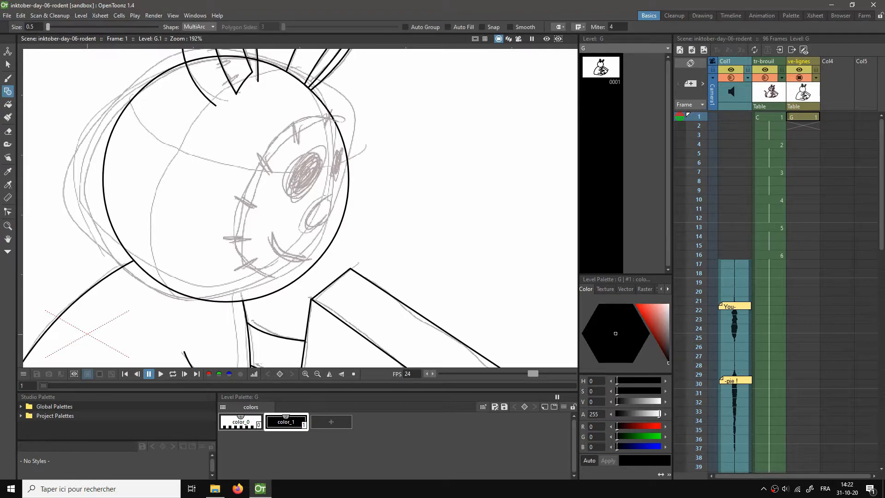
{"action": "left_click_drag", "start_coordinate": [334, 120], "coordinate": [247, 183]}
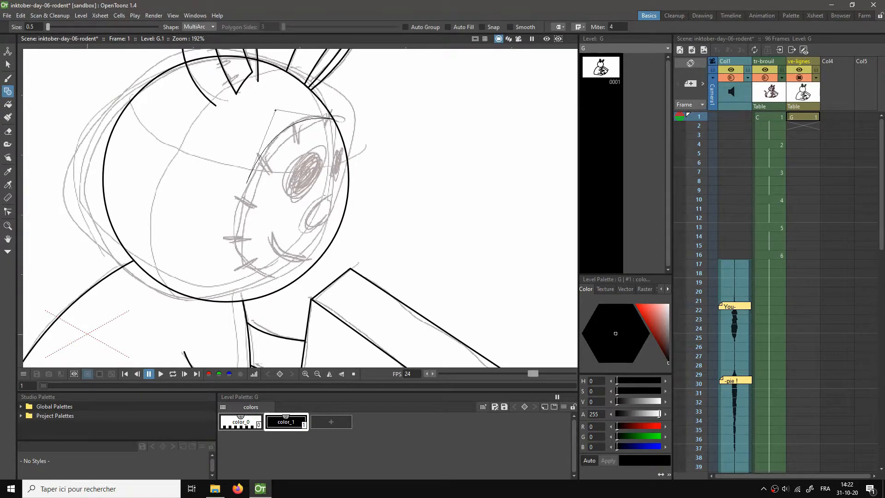
{"action": "left_click", "coordinate": [271, 114]}
{"action": "left_click", "coordinate": [267, 278]}
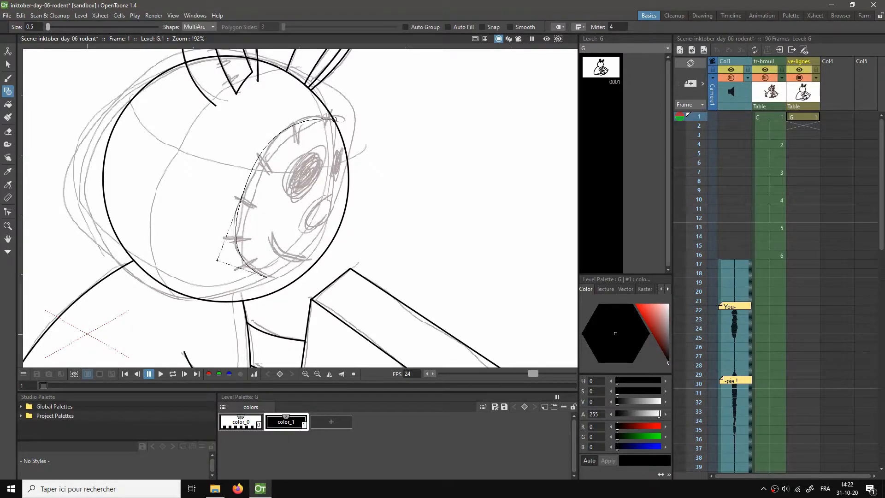
{"action": "left_click", "coordinate": [223, 260]}
{"action": "left_click", "coordinate": [301, 277]}
{"action": "double_click", "coordinate": [314, 248]}
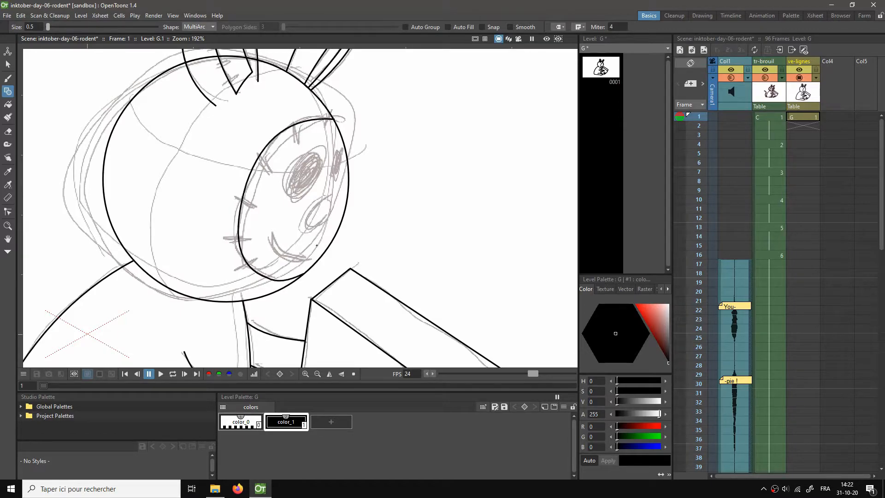
Step: With the Control Point Editor, move the upper end point of the face patch outline precisely onto the head circle
{"action": "key", "text": "shift+space"}
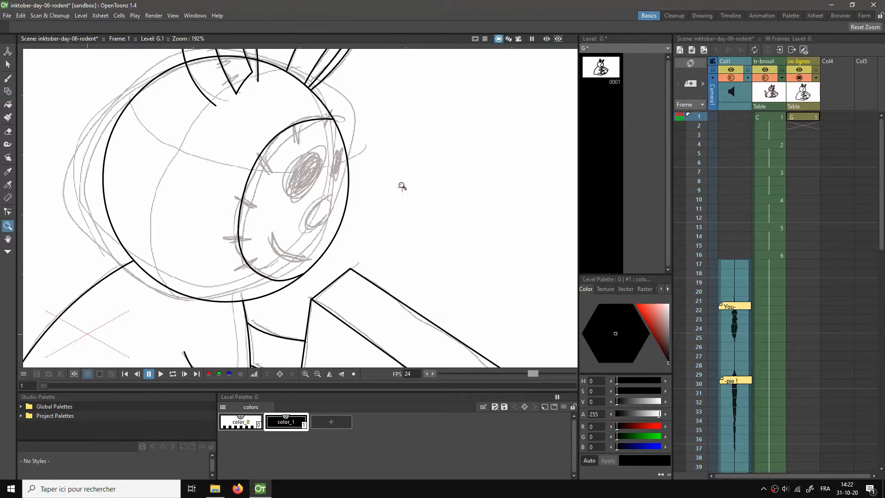
{"action": "left_click_drag", "start_coordinate": [402, 188], "coordinate": [395, 163]}
{"action": "key", "text": "v"}
{"action": "key", "text": "c"}
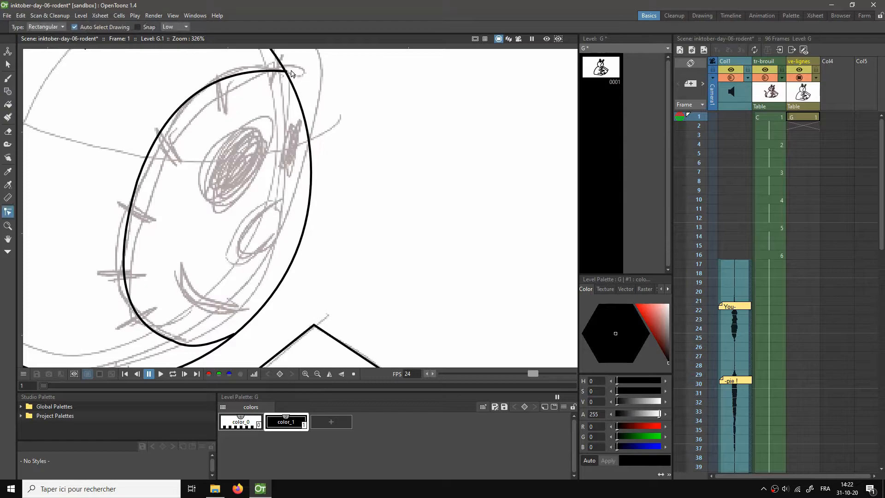
{"action": "left_click", "coordinate": [291, 78]}
{"action": "key", "text": "shift+space"}
{"action": "mouse_move", "coordinate": [330, 87]}
{"action": "left_mouse_down"}
{"action": "mouse_move", "coordinate": [336, 165]}
{"action": "mouse_move", "coordinate": [344, 113]}
{"action": "mouse_move", "coordinate": [389, 249]}
{"action": "left_mouse_up"}
{"action": "scroll", "coordinate": [338, 153], "scroll_direction": "up", "scroll_amount": 4}
{"action": "scroll", "coordinate": [389, 249], "scroll_direction": "up", "scroll_amount": 4}
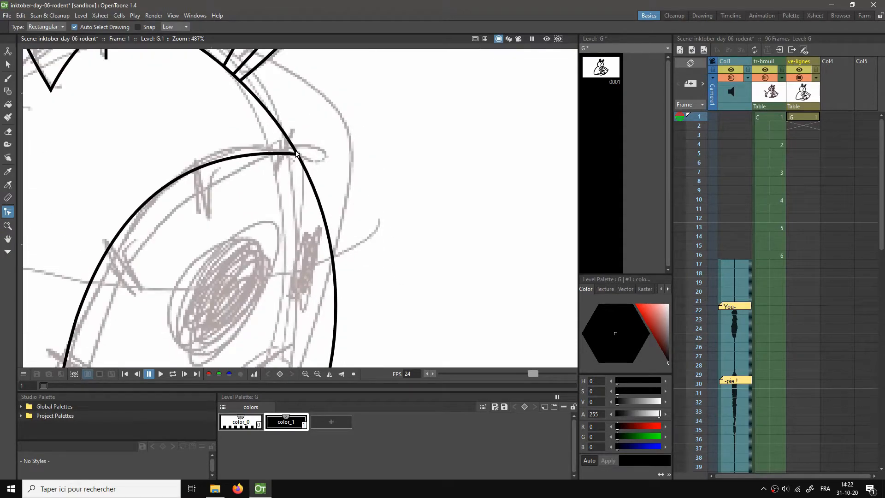
{"action": "scroll", "coordinate": [296, 158], "scroll_direction": "up", "scroll_amount": 4}
{"action": "left_click", "coordinate": [293, 152]}
{"action": "left_click_drag", "start_coordinate": [294, 153], "coordinate": [290, 151]}
{"action": "left_click", "coordinate": [322, 159]}
Step: Move the lower end point of the face patch outline precisely onto the head circle
{"action": "scroll", "coordinate": [369, 186], "scroll_direction": "down", "scroll_amount": 4}
{"action": "left_click_drag", "start_coordinate": [386, 240], "coordinate": [408, 112]}
{"action": "left_click_drag", "start_coordinate": [432, 240], "coordinate": [454, 135]}
{"action": "mouse_move", "coordinate": [345, 293]}
{"action": "left_mouse_down"}
{"action": "mouse_move", "coordinate": [408, 241]}
{"action": "mouse_move", "coordinate": [393, 213]}
{"action": "left_mouse_up"}
{"action": "scroll", "coordinate": [318, 257], "scroll_direction": "up", "scroll_amount": 8}
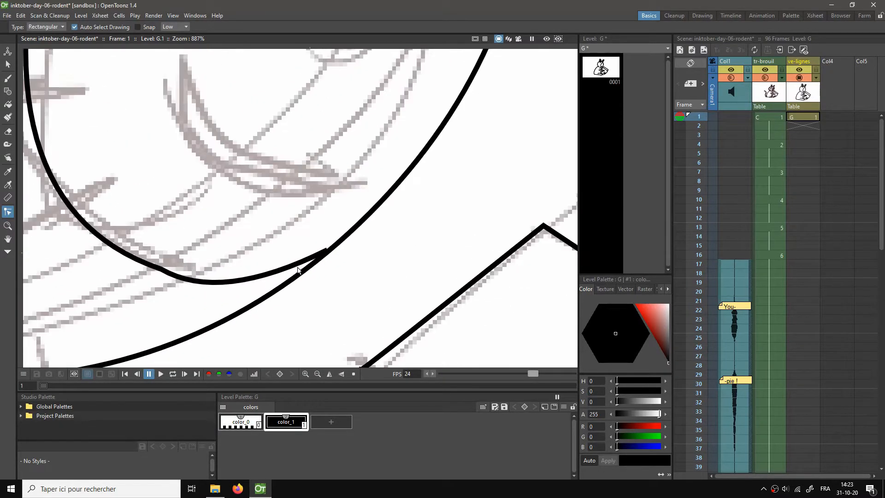
{"action": "left_click", "coordinate": [326, 251]}
{"action": "left_click_drag", "start_coordinate": [339, 241], "coordinate": [340, 246]}
{"action": "left_click", "coordinate": [363, 251]}
{"action": "scroll", "coordinate": [365, 249], "scroll_direction": "down", "scroll_amount": 20}
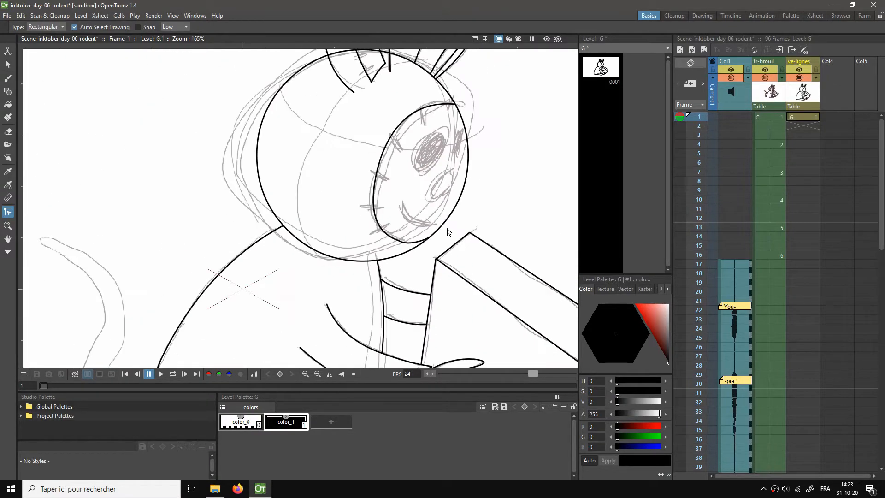
Step: Draw the small closed nose shape over the rough nose inside the face patch with MultiArc
{"action": "left_click_drag", "start_coordinate": [509, 200], "coordinate": [451, 169]}
{"action": "scroll", "coordinate": [451, 168], "scroll_direction": "down", "scroll_amount": 1}
{"action": "scroll", "coordinate": [451, 169], "scroll_direction": "up", "scroll_amount": 8}
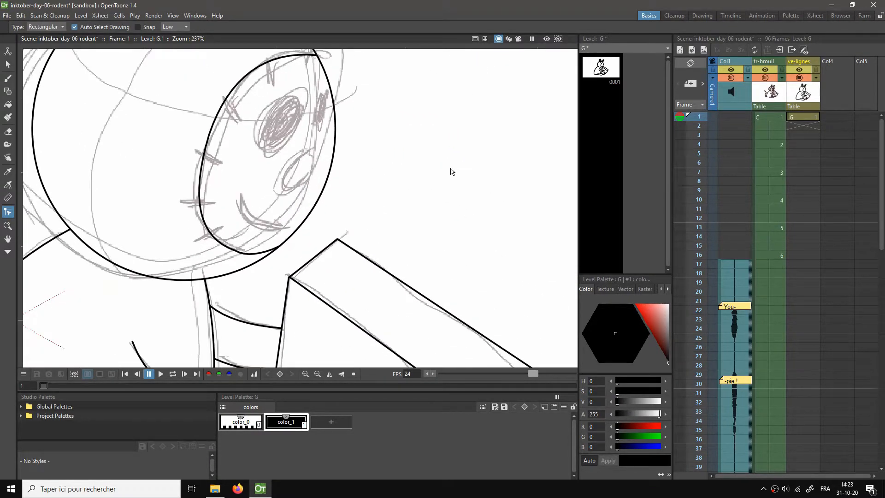
{"action": "key", "text": "g"}
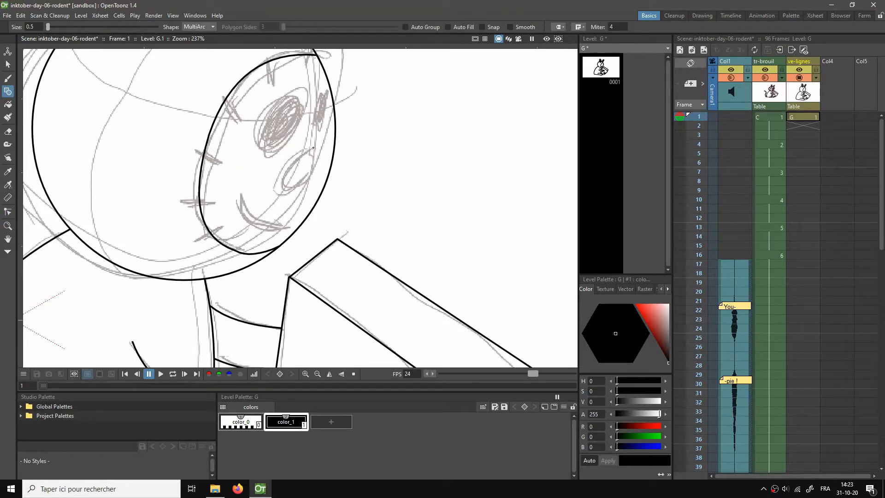
{"action": "left_click", "coordinate": [293, 190]}
{"action": "left_click", "coordinate": [287, 174]}
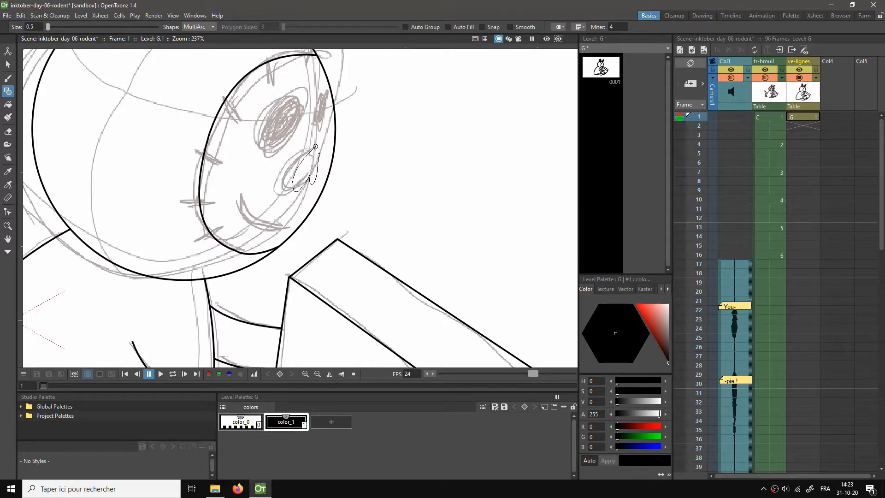
{"action": "left_click", "coordinate": [316, 147]}
{"action": "scroll", "coordinate": [359, 126], "scroll_direction": "down", "scroll_amount": 7}
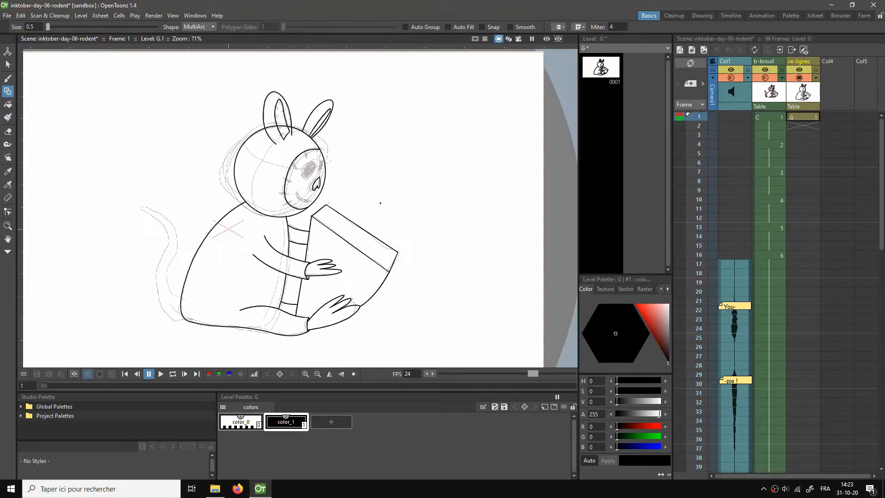
Step: Compare the rough drawings on frames 4, 7 and 10 with the traced drawing on frame 1
{"action": "left_click_drag", "start_coordinate": [393, 174], "coordinate": [392, 189]}
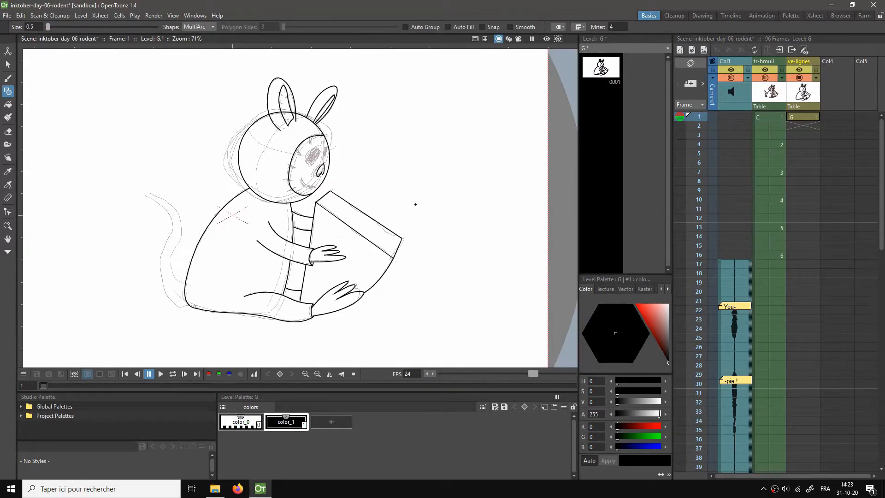
{"action": "left_click", "coordinate": [798, 144]}
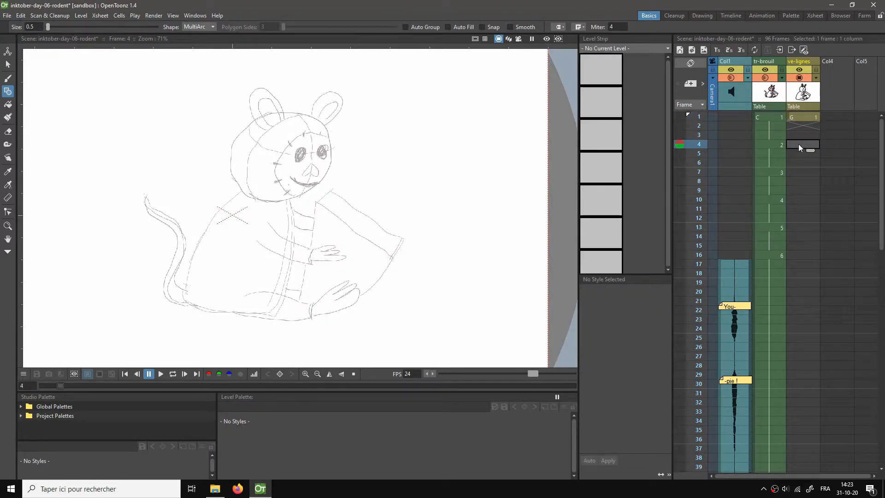
{"action": "left_click", "coordinate": [798, 172]}
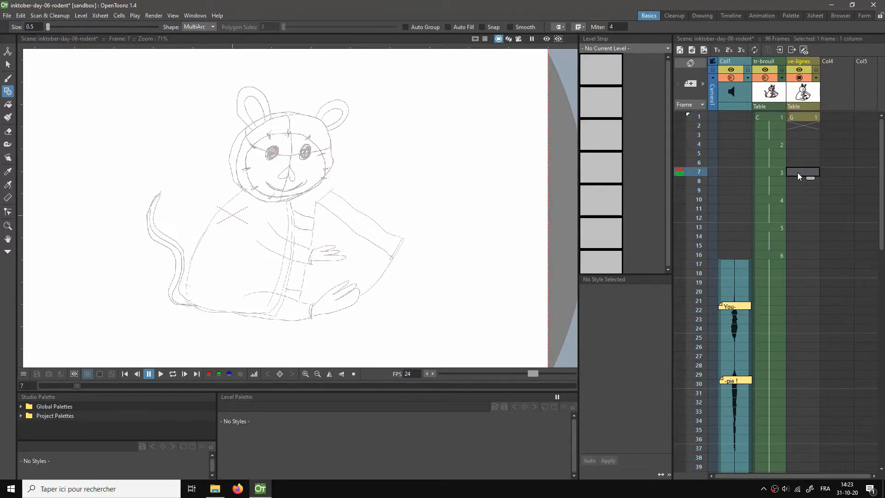
{"action": "left_click", "coordinate": [801, 200]}
{"action": "left_click", "coordinate": [804, 117]}
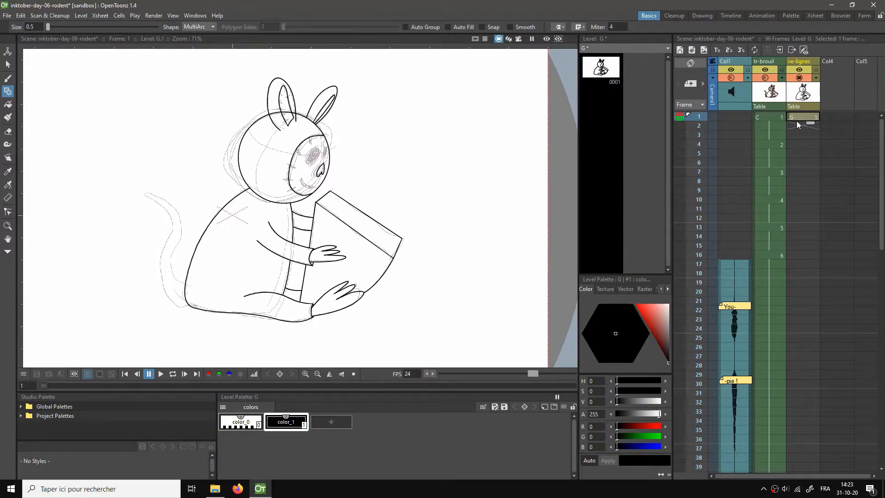
{"action": "left_click", "coordinate": [796, 145]}
{"action": "left_click", "coordinate": [800, 118]}
Step: Set the Selection tool's type to Rectangular on frame 1 of the ve-lignes column
{"action": "key", "text": "s"}
{"action": "left_click", "coordinate": [46, 15]}
{"action": "left_click", "coordinate": [43, 17]}
{"action": "left_click", "coordinate": [40, 26]}
{"action": "left_click", "coordinate": [40, 20]}
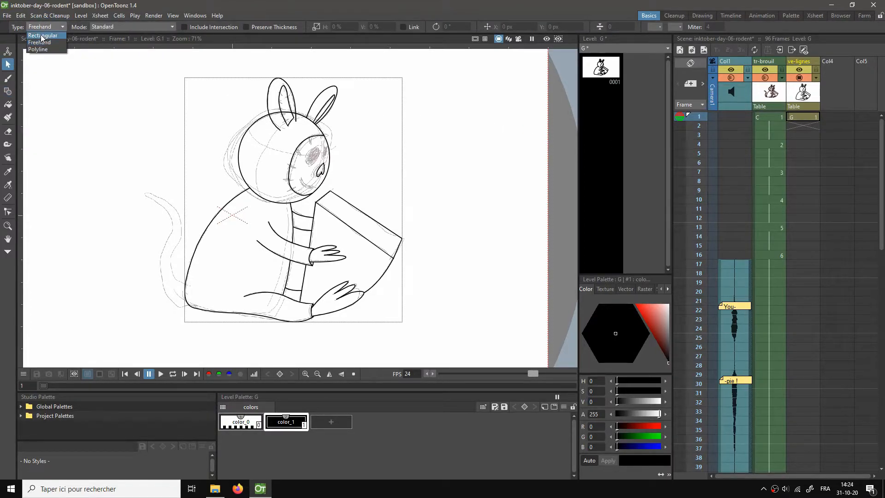
Step: Copy all the strokes of the frame 1 drawing and paste them into frame 4 of the ve-lignes column
{"action": "left_click_drag", "start_coordinate": [170, 70], "coordinate": [315, 365]}
{"action": "mouse_move", "coordinate": [362, 382]}
{"action": "left_mouse_down"}
{"action": "mouse_move", "coordinate": [439, 381]}
{"action": "mouse_move", "coordinate": [444, 352]}
{"action": "left_mouse_up"}
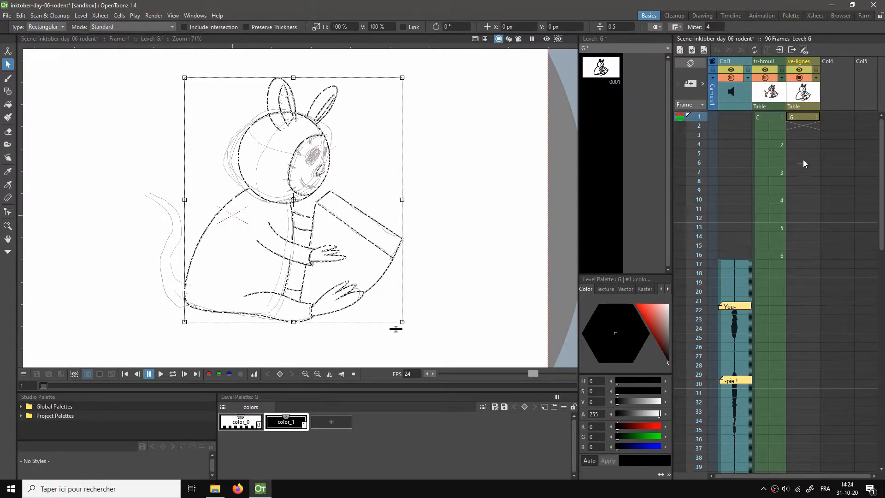
{"action": "left_click", "coordinate": [800, 145]}
{"action": "key", "text": "ctrl+v"}
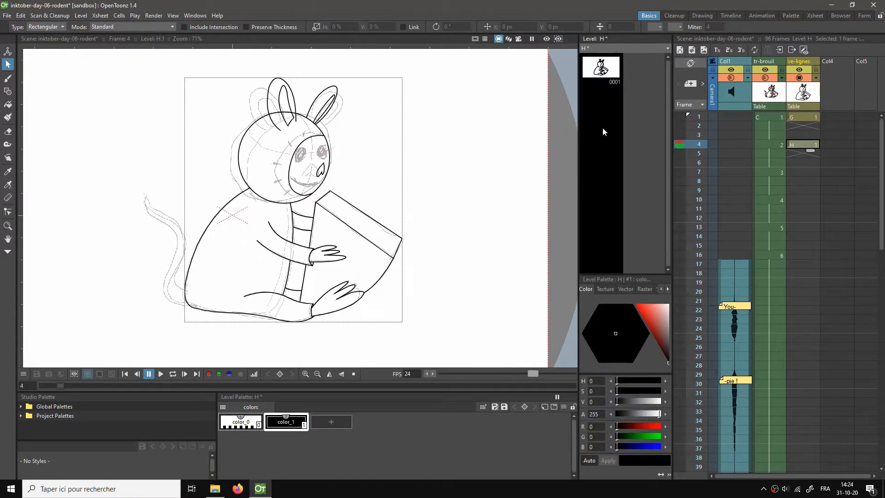
Step: Delete the strokes of both ears from the copied drawing on frame 4
{"action": "scroll", "coordinate": [569, 160], "scroll_direction": "up", "scroll_amount": 3}
{"action": "scroll", "coordinate": [568, 160], "scroll_direction": "down", "scroll_amount": 2}
{"action": "scroll", "coordinate": [512, 193], "scroll_direction": "up", "scroll_amount": 2}
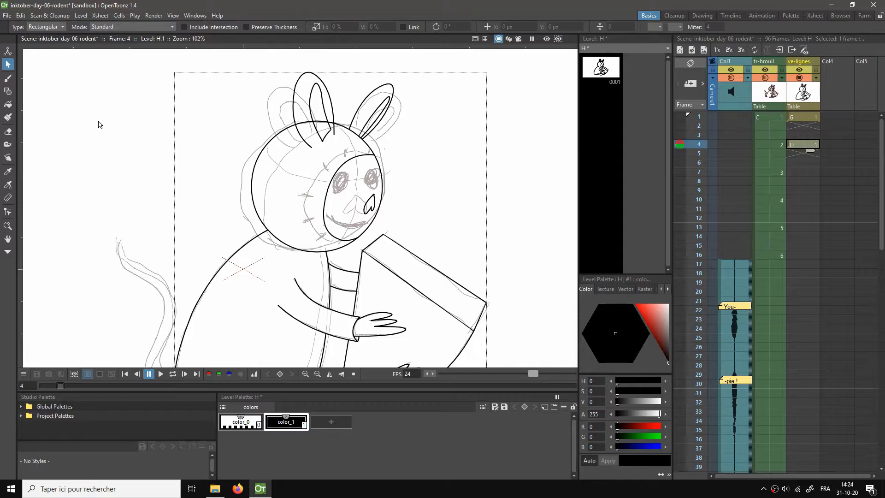
{"action": "left_click", "coordinate": [296, 93]}
{"action": "key", "text": "Delete"}
{"action": "key", "text": "ctrl+z"}
{"action": "key", "text": "Delete"}
{"action": "left_click", "coordinate": [371, 104]}
{"action": "key", "text": "Delete"}
{"action": "key", "text": "ctrl+z"}
{"action": "key", "text": "Delete"}
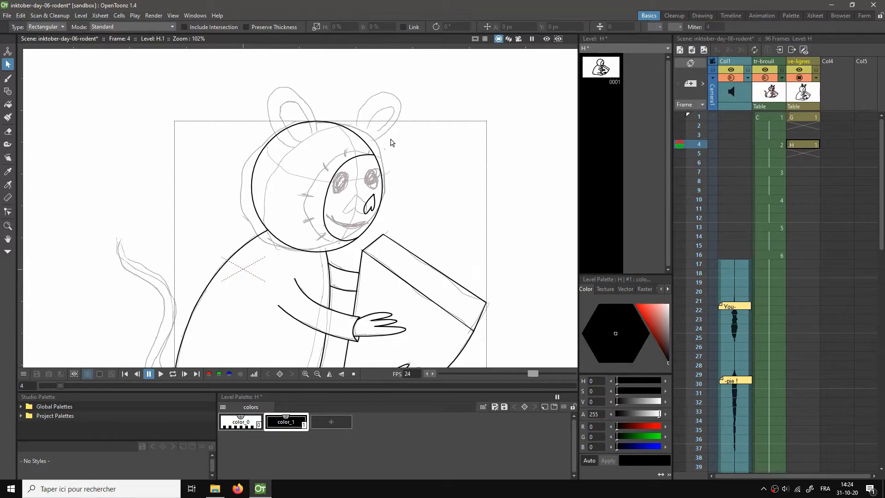
Step: Delete the face patch outline and the nose from the copied drawing on frame 4
{"action": "left_click", "coordinate": [346, 165]}
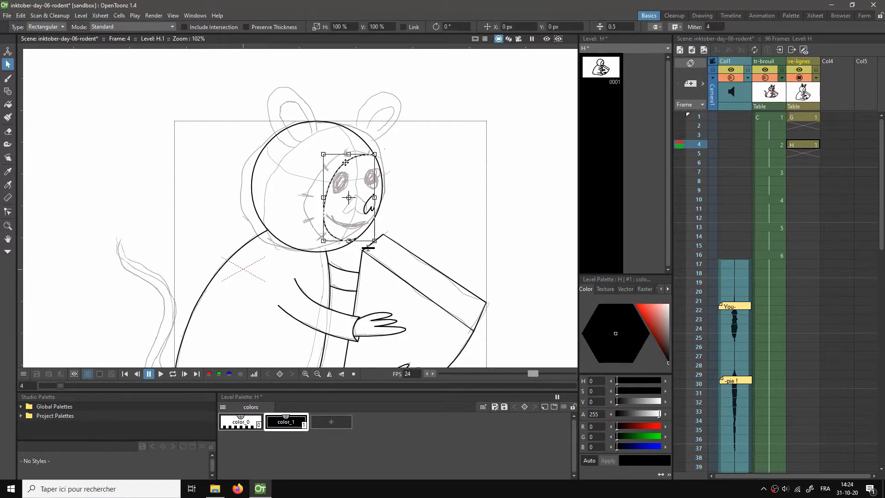
{"action": "key", "text": "Delete"}
{"action": "left_click", "coordinate": [372, 201]}
{"action": "key", "text": "Delete"}
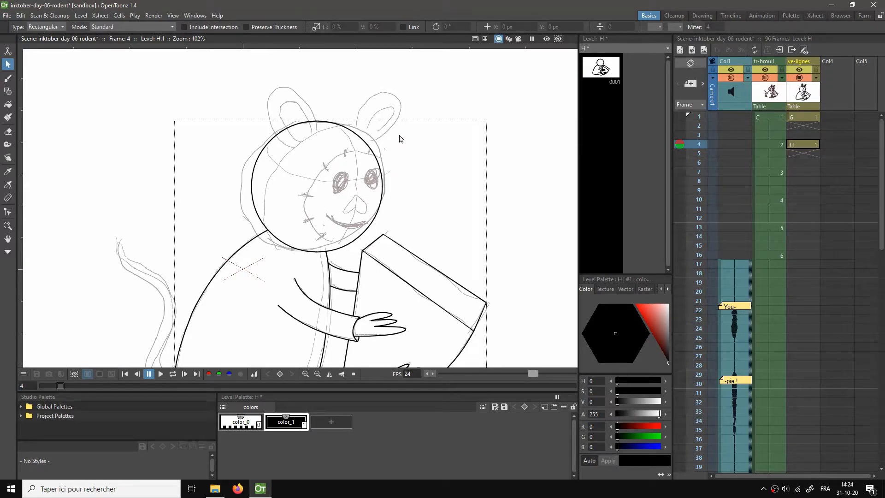
Step: Extend the first ve-lignes drawing's exposure through frame 3 and place the copied drawing H back on frame 4
{"action": "left_click", "coordinate": [797, 118]}
{"action": "left_click_drag", "start_coordinate": [811, 123], "coordinate": [811, 150]}
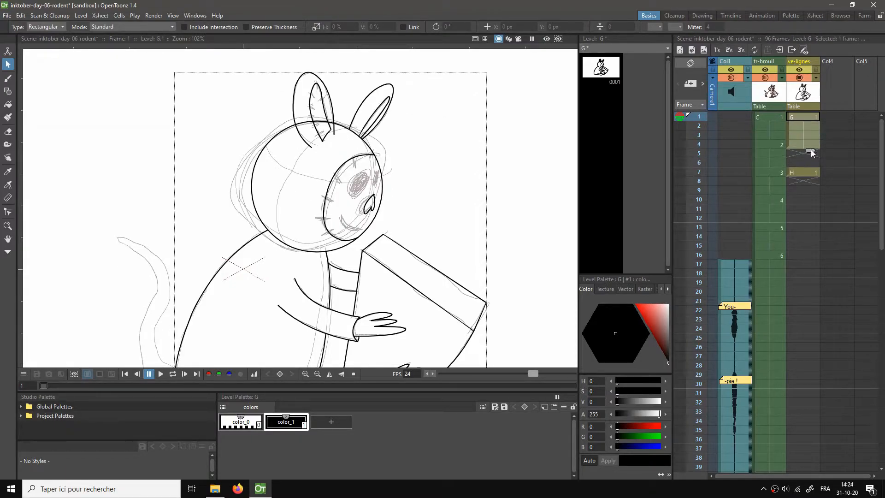
{"action": "left_click", "coordinate": [794, 173]}
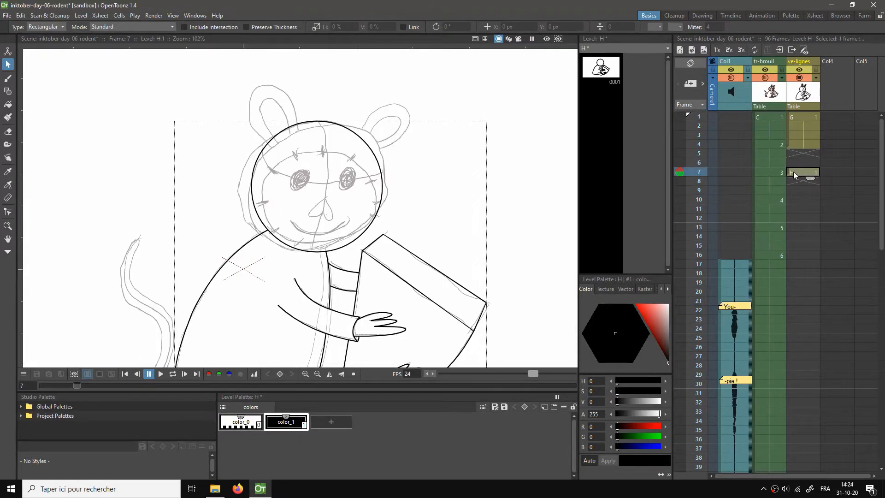
{"action": "left_click", "coordinate": [806, 147]}
{"action": "key", "text": "Delete"}
{"action": "left_click_drag", "start_coordinate": [788, 171], "coordinate": [787, 144]}
{"action": "left_click", "coordinate": [799, 129]}
{"action": "left_click", "coordinate": [801, 144]}
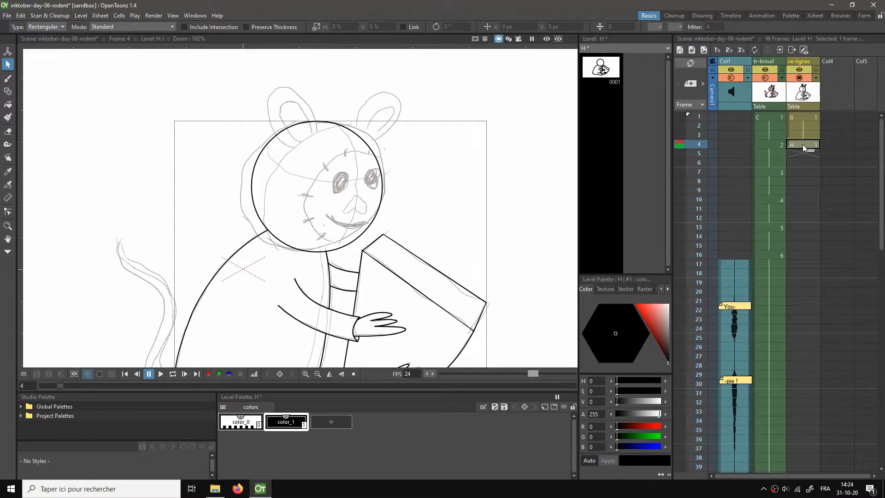
Step: Remove drawing H from frame 4 of ve-lignes and create a blank drawing of level G there instead
{"action": "left_click", "coordinate": [805, 134]}
{"action": "left_click", "coordinate": [792, 144]}
{"action": "key", "text": "Delete"}
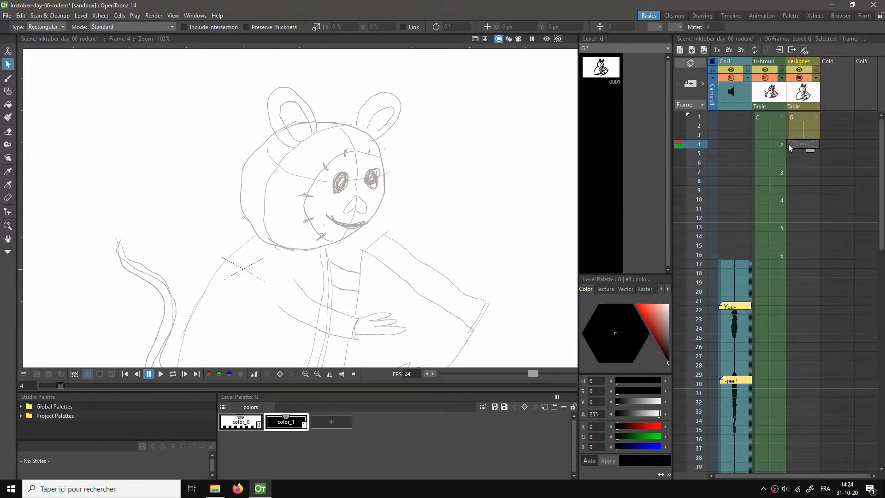
{"action": "left_click", "coordinate": [804, 134]}
{"action": "left_click", "coordinate": [799, 145]}
{"action": "key", "text": "alt+d"}
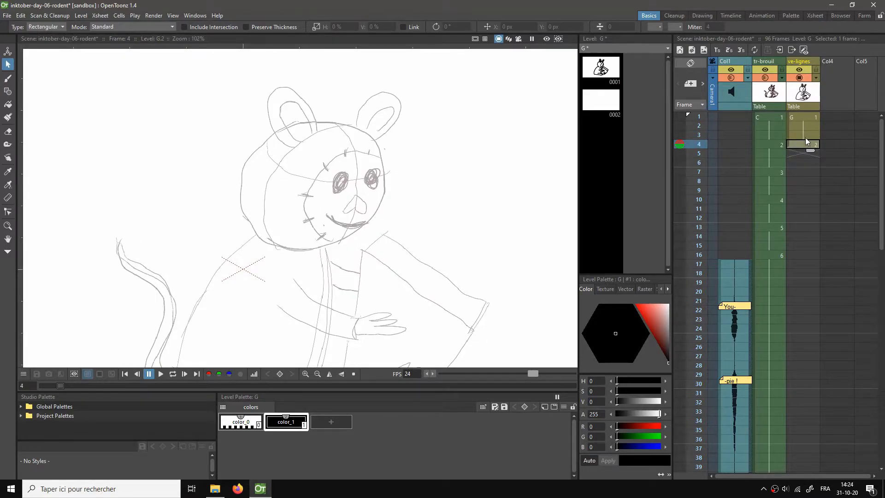
Step: Copy all strokes of the ve-lignes drawing on frame 1 and paste them into the blank drawing on frame 4
{"action": "left_click", "coordinate": [803, 117]}
{"action": "scroll", "coordinate": [407, 192], "scroll_direction": "down", "scroll_amount": 3}
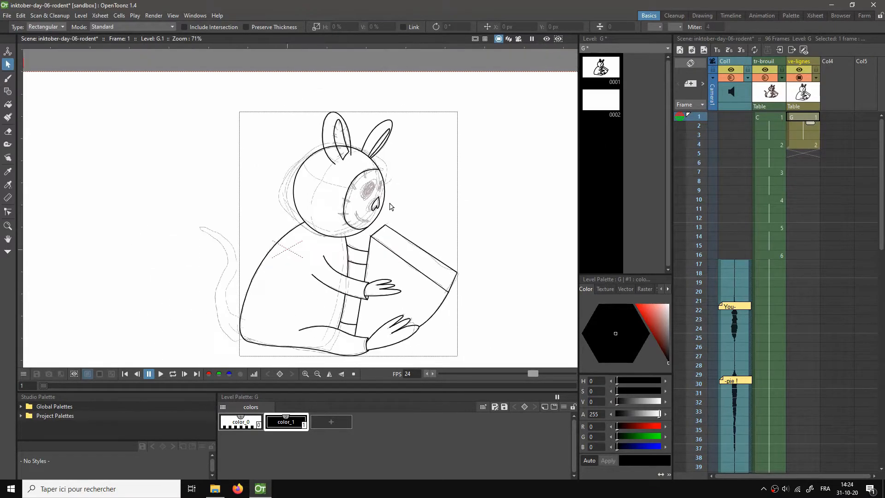
{"action": "mouse_move", "coordinate": [223, 79]}
{"action": "left_mouse_down"}
{"action": "mouse_move", "coordinate": [425, 356]}
{"action": "mouse_move", "coordinate": [492, 352]}
{"action": "mouse_move", "coordinate": [498, 339]}
{"action": "left_mouse_up"}
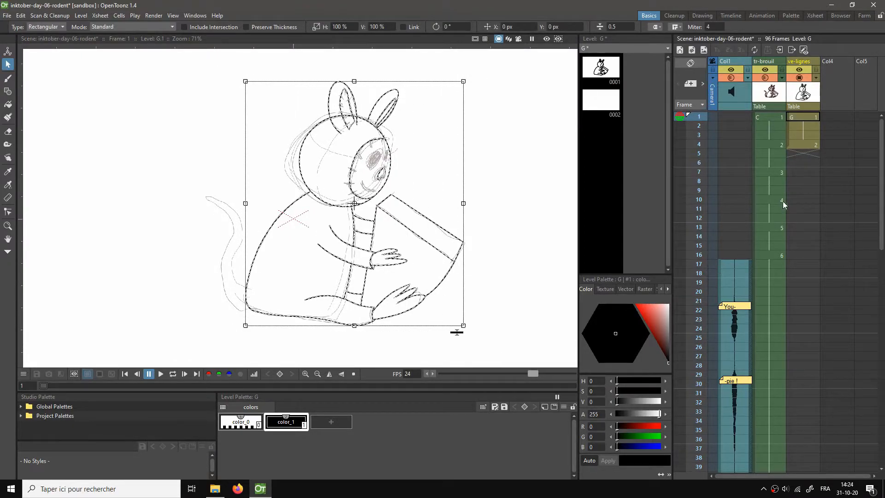
{"action": "left_click", "coordinate": [802, 145]}
{"action": "key", "text": "ctrl+v"}
{"action": "scroll", "coordinate": [443, 185], "scroll_direction": "up", "scroll_amount": 3}
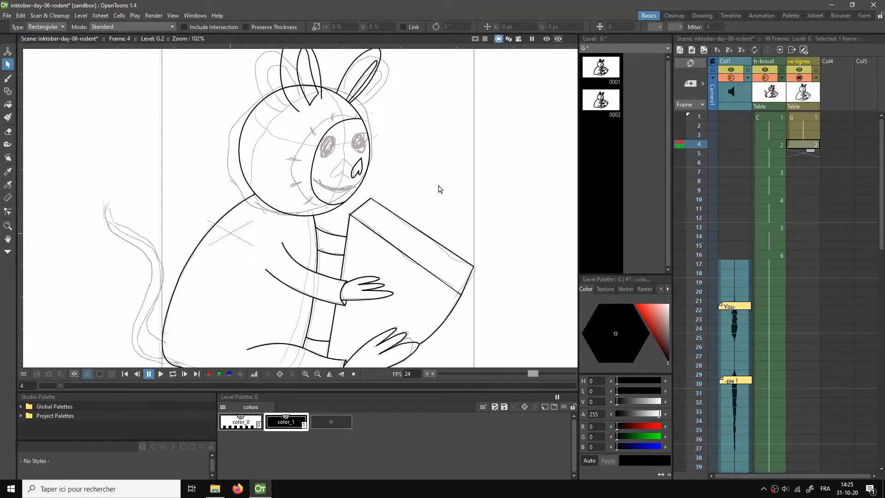
Step: Delete the strokes of both ears from the pasted drawing on frame 4
{"action": "left_click_drag", "start_coordinate": [296, 78], "coordinate": [338, 114]}
{"action": "left_click", "coordinate": [300, 98]}
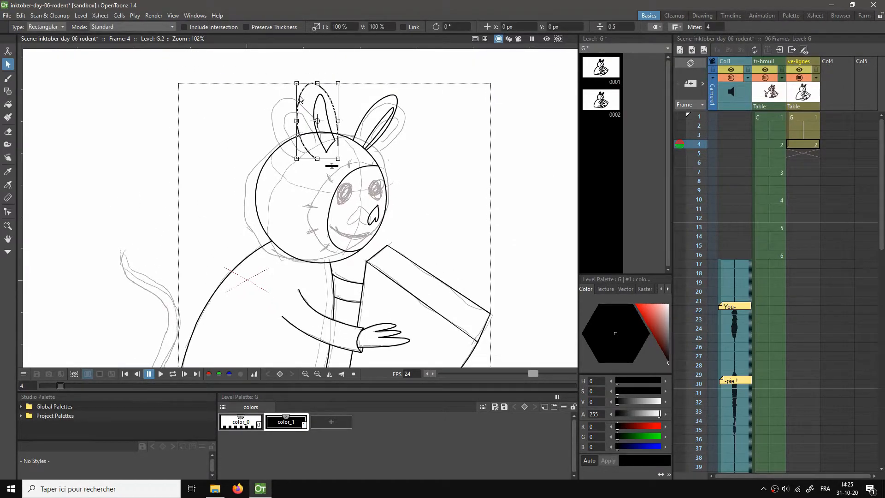
{"action": "key", "text": "Delete"}
{"action": "key", "text": "ctrl+z"}
{"action": "key", "text": "Delete"}
{"action": "left_click", "coordinate": [383, 99]}
{"action": "key", "text": "Delete"}
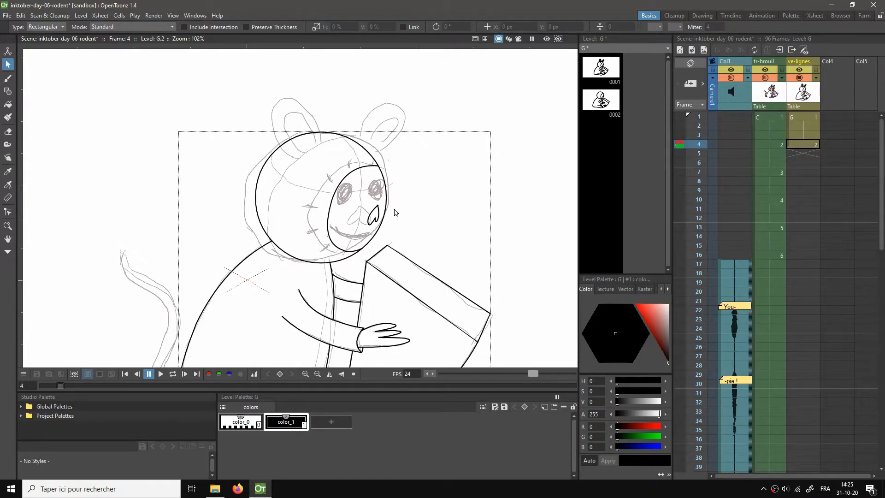
Step: Remove the nose and the face patch outline from the frame 4 line drawing and save the scene
{"action": "scroll", "coordinate": [395, 209], "scroll_direction": "up", "scroll_amount": 1}
{"action": "left_click", "coordinate": [366, 214]}
{"action": "key", "text": "Delete"}
{"action": "left_click", "coordinate": [318, 194]}
{"action": "key", "text": "Delete"}
{"action": "scroll", "coordinate": [455, 203], "scroll_direction": "down", "scroll_amount": 3}
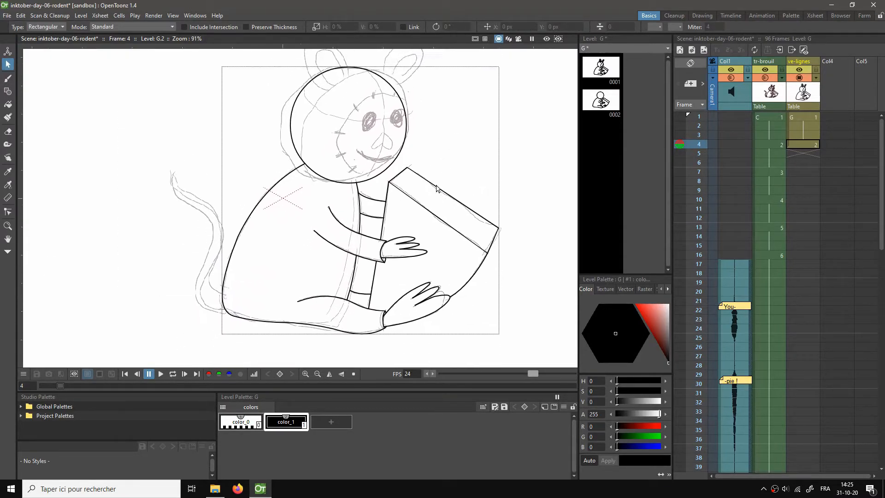
{"action": "key", "text": "ctrl+s"}
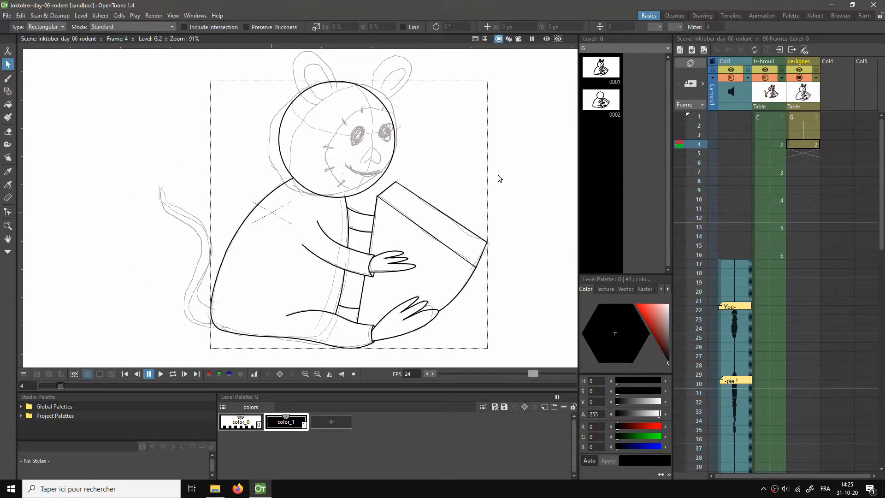
{"action": "left_click", "coordinate": [805, 151]}
{"action": "left_click", "coordinate": [799, 173]}
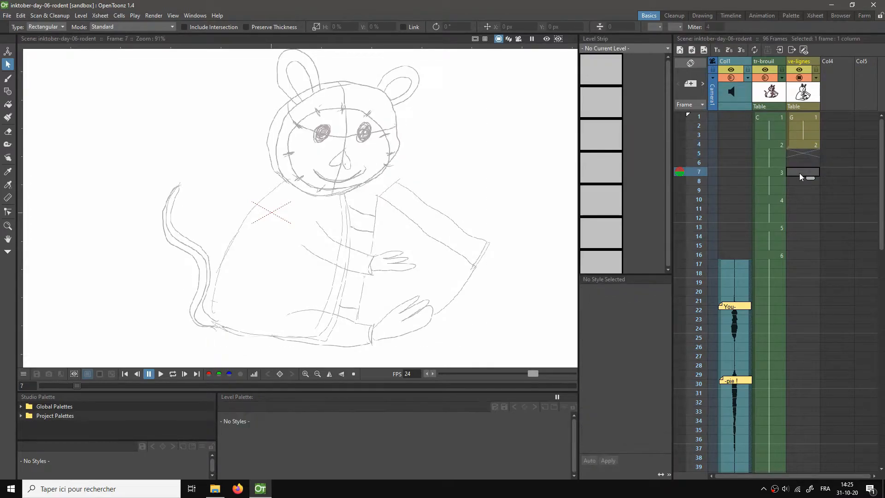
{"action": "left_click", "coordinate": [801, 153]}
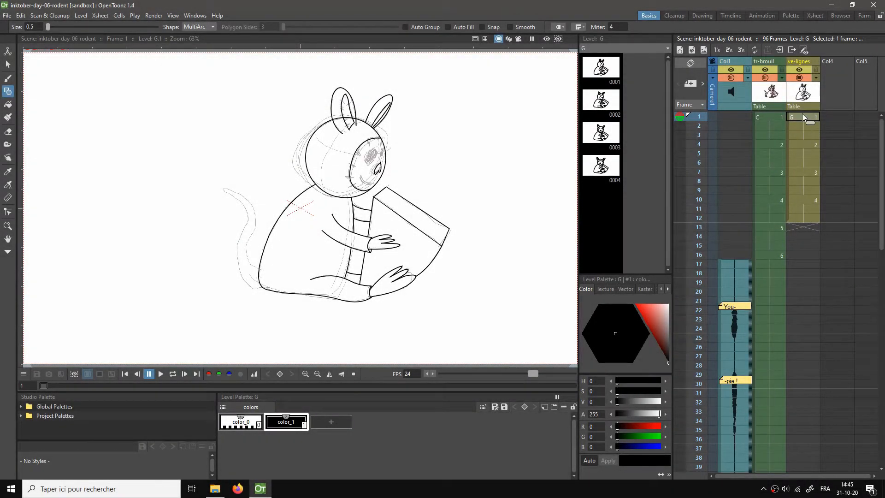
Step: Hide the tr-brouil rough column and step through the ve-lignes drawings from frame 1 to frame 11
{"action": "left_click", "coordinate": [802, 143]}
{"action": "left_click", "coordinate": [768, 76]}
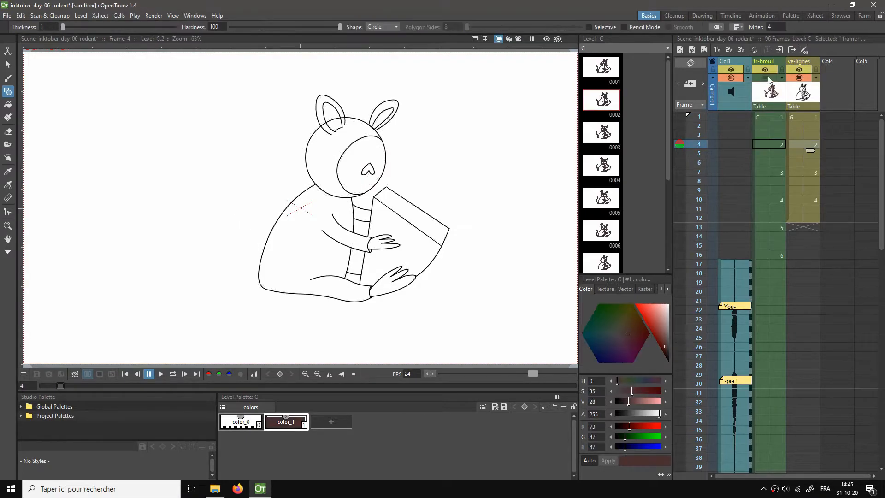
{"action": "left_click", "coordinate": [803, 116]}
{"action": "key", "text": "Down"}
{"action": "key", "text": "Down"}
{"action": "key", "text": "Down"}
{"action": "key", "text": "Down"}
{"action": "key", "text": "Down"}
{"action": "key", "text": "Down"}
{"action": "key", "text": "Down"}
{"action": "key", "text": "Down"}
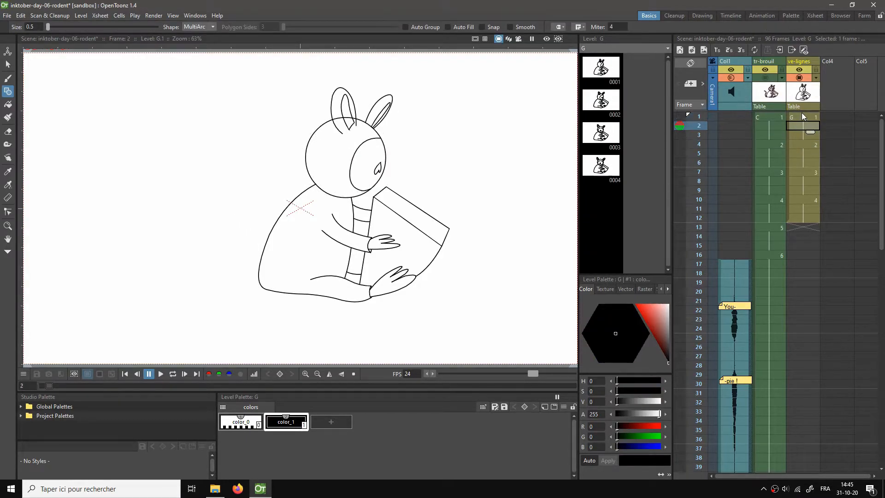
{"action": "key", "text": "Down"}
{"action": "key", "text": "Down"}
{"action": "key", "text": "Down"}
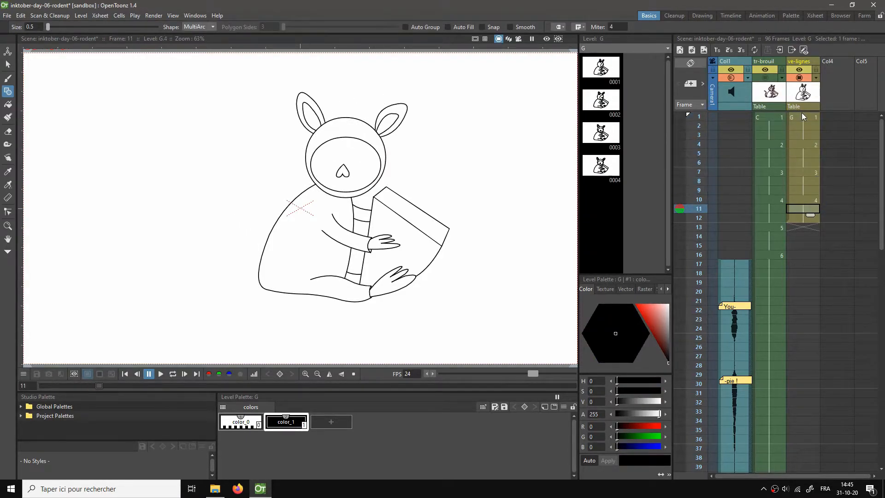
Step: Show the tr-brouil column again and review the rough poses from frame 13 to frame 17
{"action": "left_click", "coordinate": [772, 226]}
{"action": "left_click", "coordinate": [800, 228]}
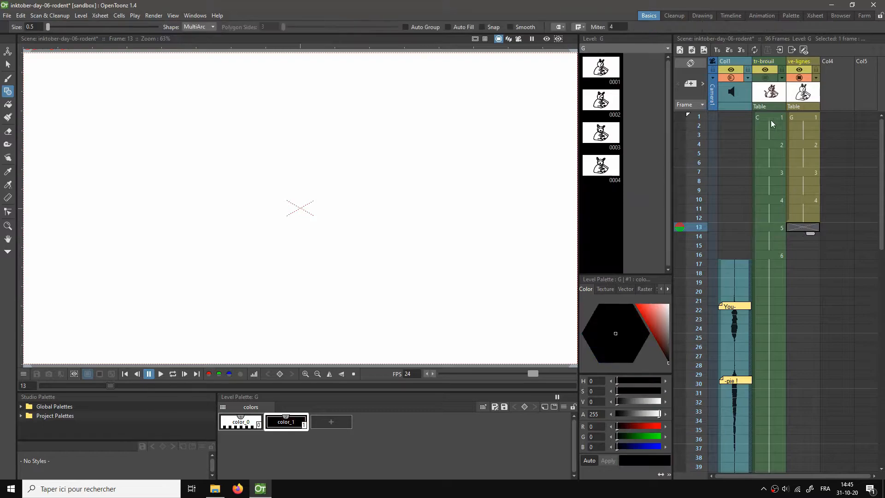
{"action": "left_click", "coordinate": [763, 80]}
{"action": "left_click", "coordinate": [805, 227]}
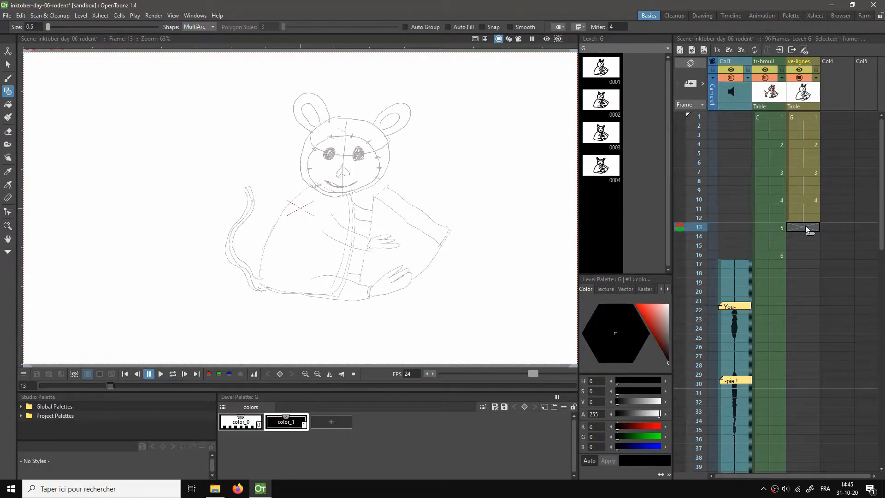
{"action": "key", "text": "Down"}
{"action": "key", "text": "Down"}
{"action": "key", "text": "Down"}
{"action": "key", "text": "Down"}
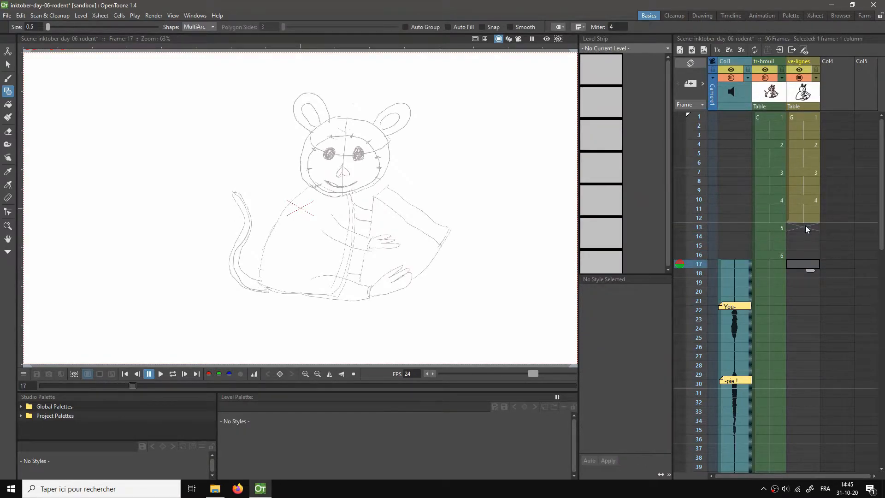
{"action": "key", "text": "Up"}
{"action": "key", "text": "Up"}
{"action": "key", "text": "Up"}
{"action": "key", "text": "Up"}
{"action": "key", "text": "Up"}
Step: Fill the empty ve-lignes cells through frame 96 with the last drawing and play back the animation
{"action": "scroll", "coordinate": [807, 249], "scroll_direction": "down", "scroll_amount": 15}
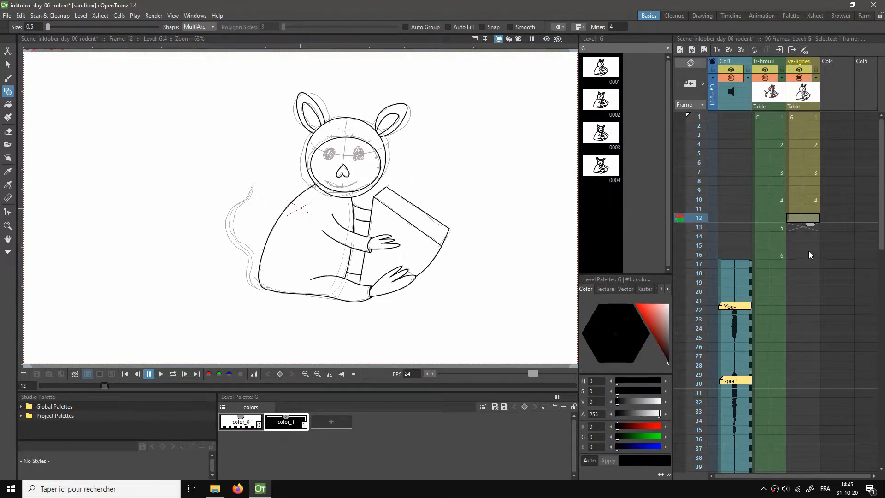
{"action": "right_click", "coordinate": [809, 274]}
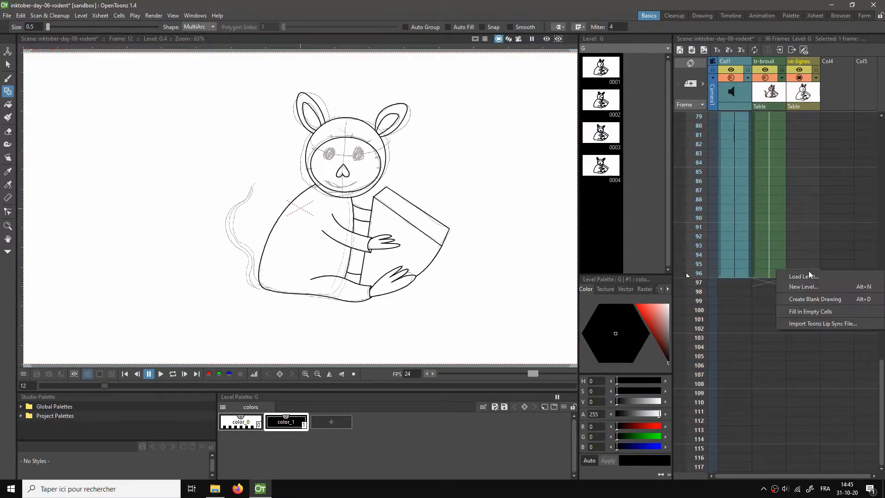
{"action": "left_click", "coordinate": [815, 308]}
{"action": "scroll", "coordinate": [817, 283], "scroll_direction": "up", "scroll_amount": 15}
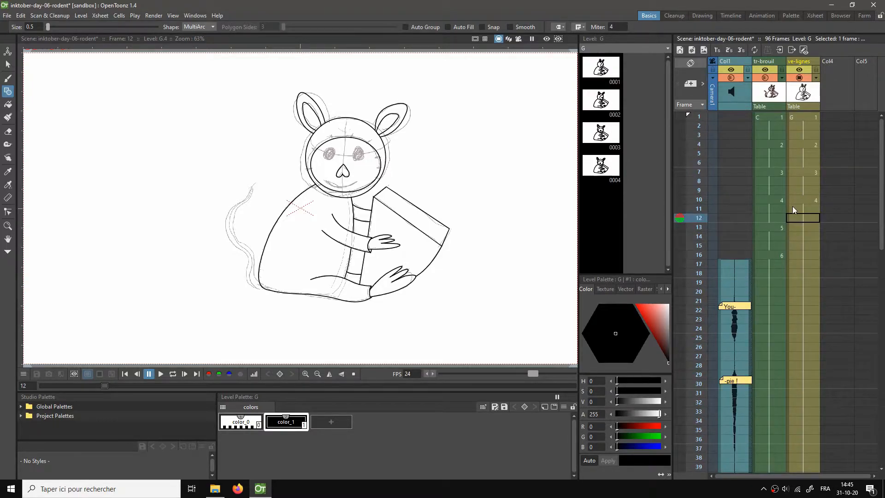
{"action": "key", "text": "l"}
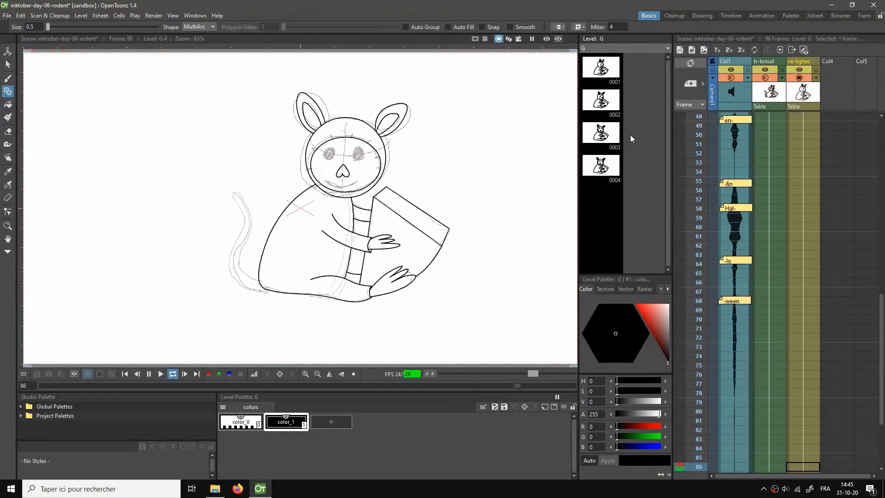
{"action": "key", "text": "l"}
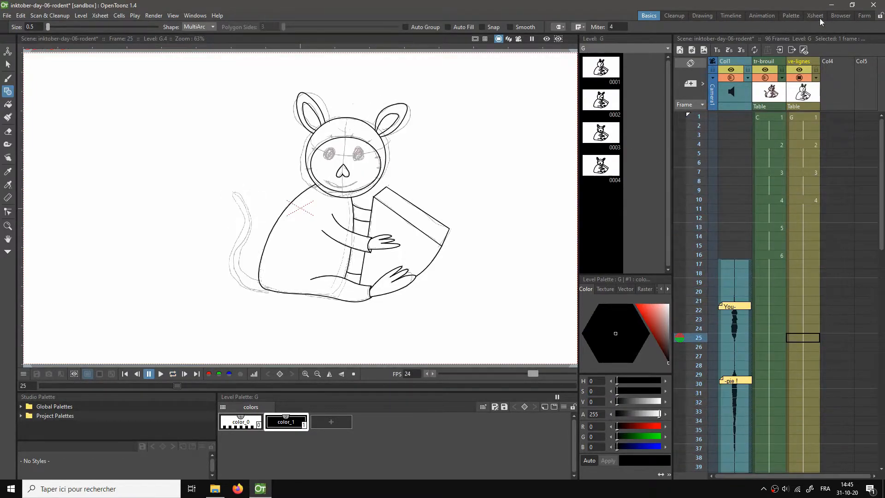
Step: Insert an empty column between tr-brouil and ve-lignes and create a new vector level on its frame 1
{"action": "right_click", "coordinate": [804, 58]}
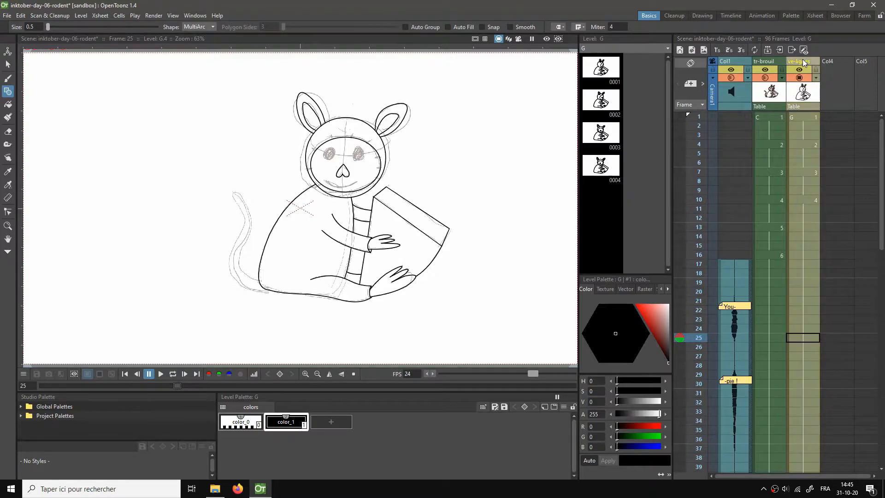
{"action": "left_click", "coordinate": [796, 110]}
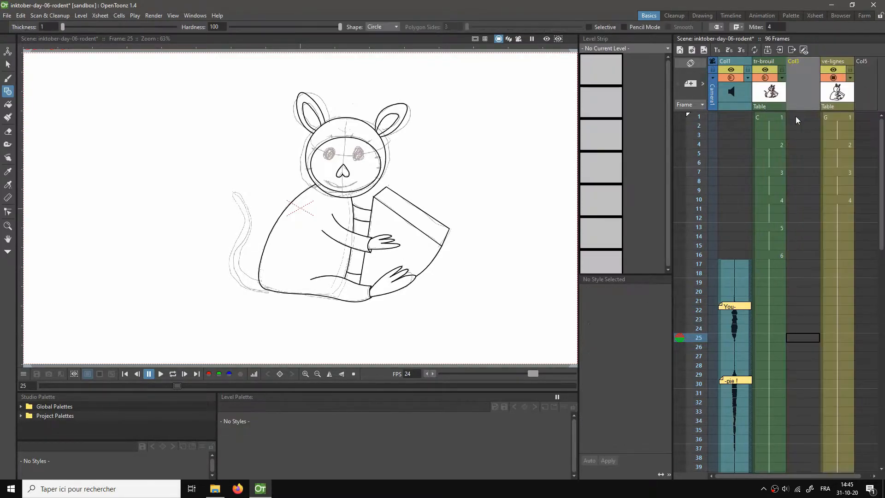
{"action": "left_click", "coordinate": [804, 116]}
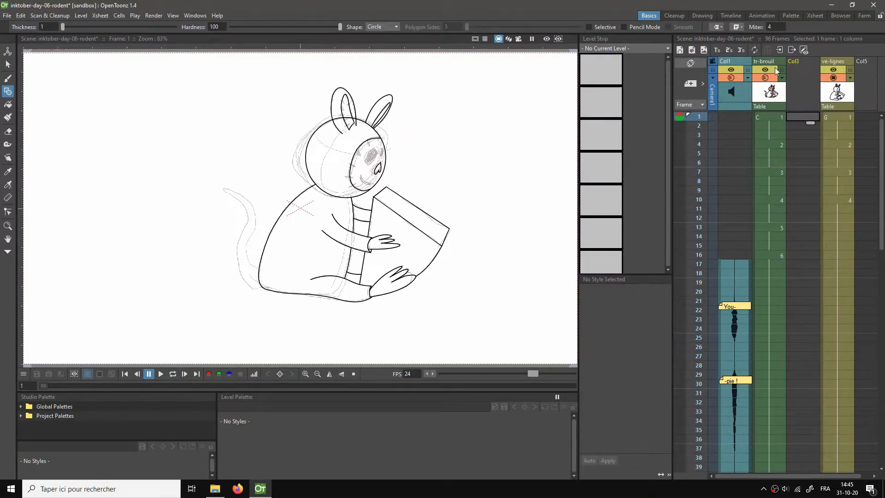
{"action": "left_click", "coordinate": [679, 50]}
{"action": "left_click", "coordinate": [463, 335]}
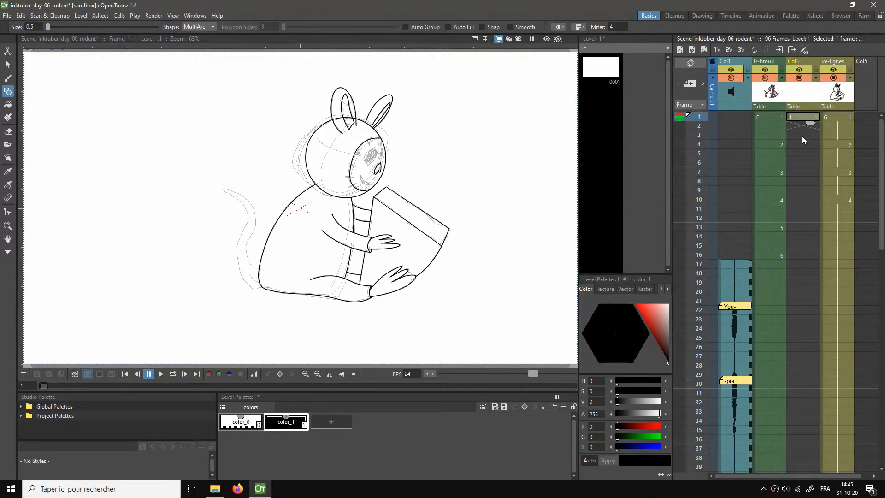
Step: Trace both sides of the rodent's tail on frame 1 of the new column with the MultiArc shape
{"action": "scroll", "coordinate": [405, 274], "scroll_direction": "up", "scroll_amount": 2}
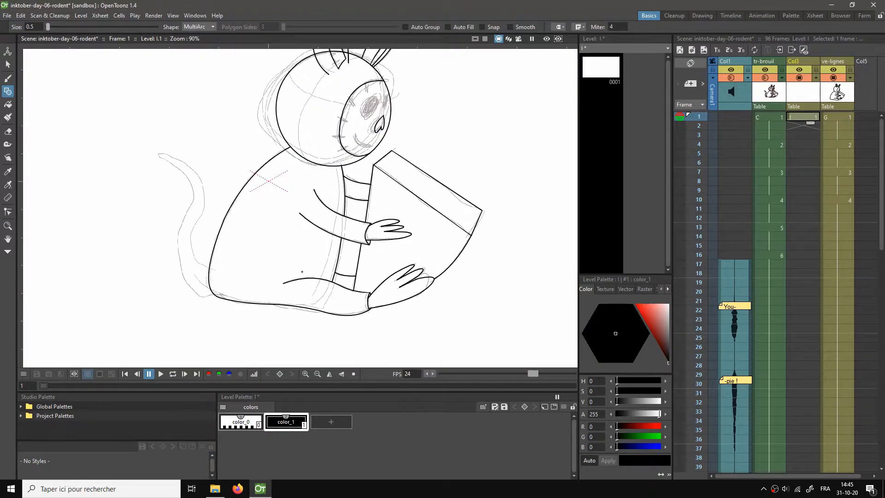
{"action": "left_click_drag", "start_coordinate": [405, 274], "coordinate": [377, 268]}
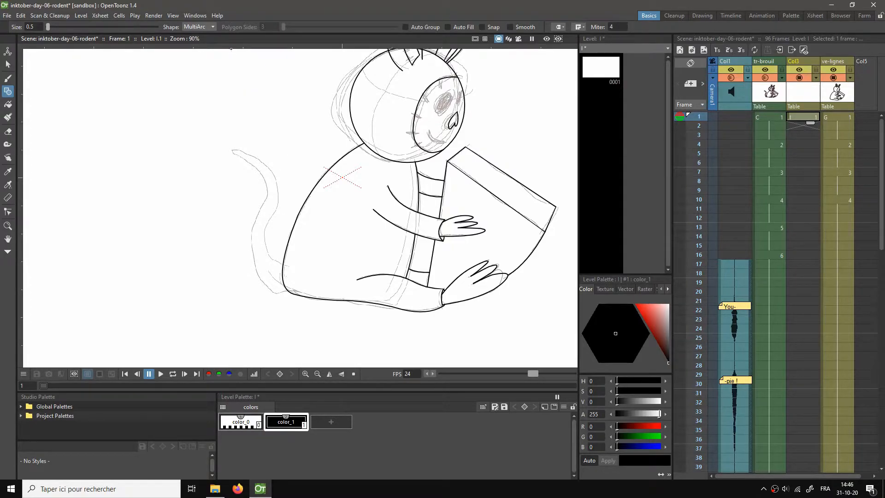
{"action": "left_click", "coordinate": [282, 266]}
{"action": "left_click", "coordinate": [266, 225]}
{"action": "left_click", "coordinate": [259, 257]}
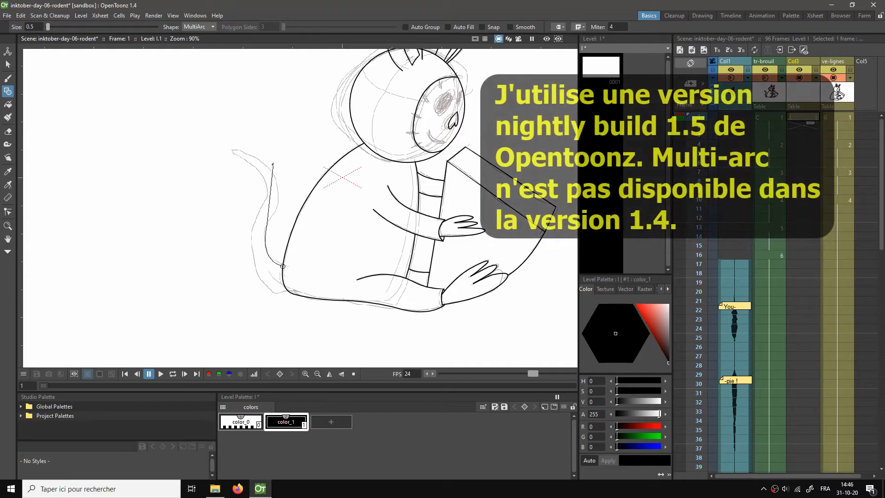
{"action": "left_click", "coordinate": [271, 171]}
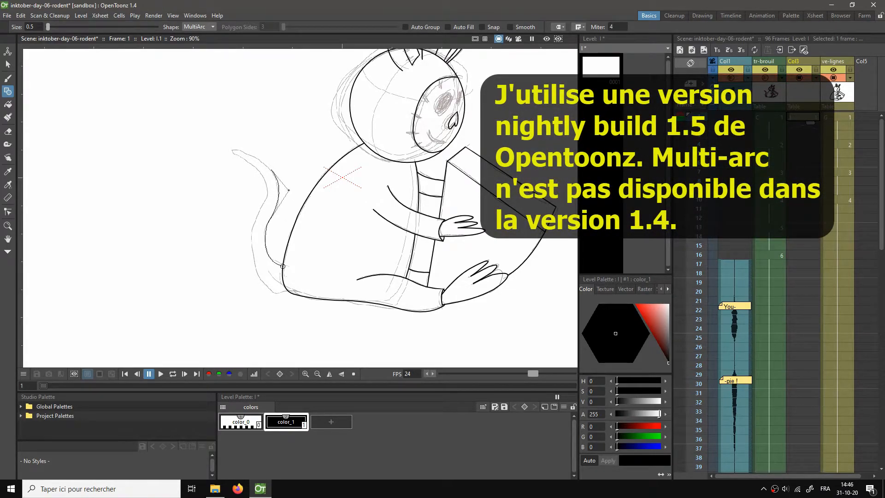
{"action": "left_click", "coordinate": [290, 187]}
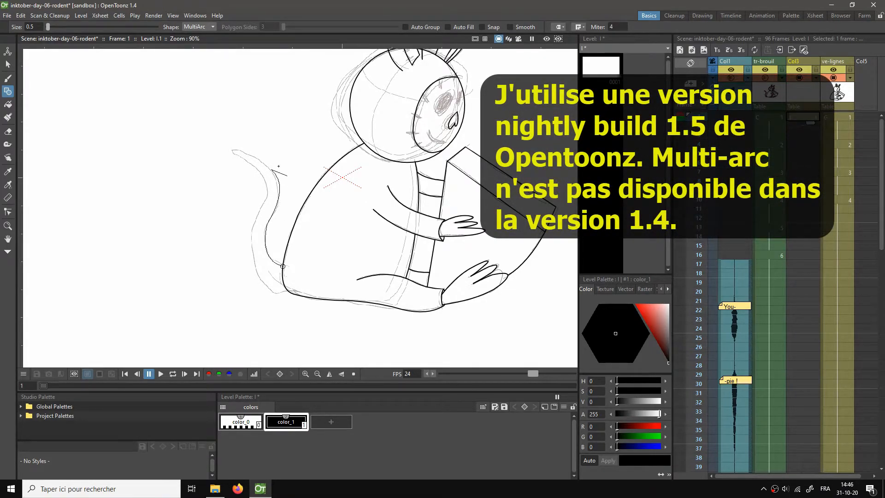
{"action": "left_click", "coordinate": [239, 150]}
{"action": "left_click", "coordinate": [227, 148]}
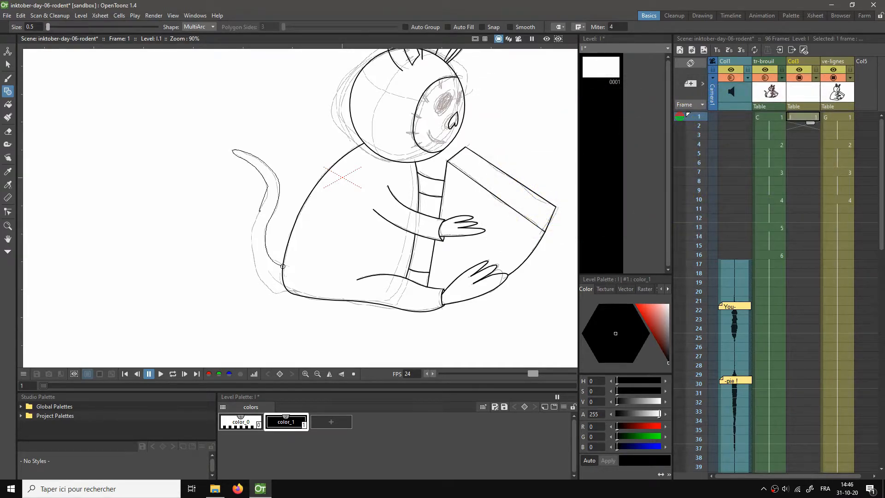
{"action": "left_click", "coordinate": [260, 212]}
{"action": "left_click", "coordinate": [245, 238]}
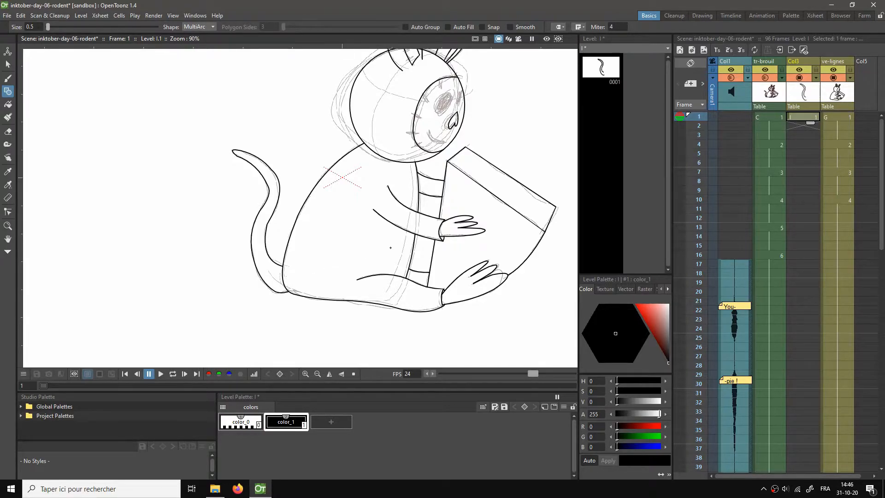
Step: Extend the first tail drawing through frame 3, turn on its onion skin and create a blank drawing on frame 4
{"action": "left_click", "coordinate": [809, 125]}
{"action": "left_click", "coordinate": [805, 117]}
{"action": "left_click", "coordinate": [806, 142]}
{"action": "left_click", "coordinate": [680, 135]}
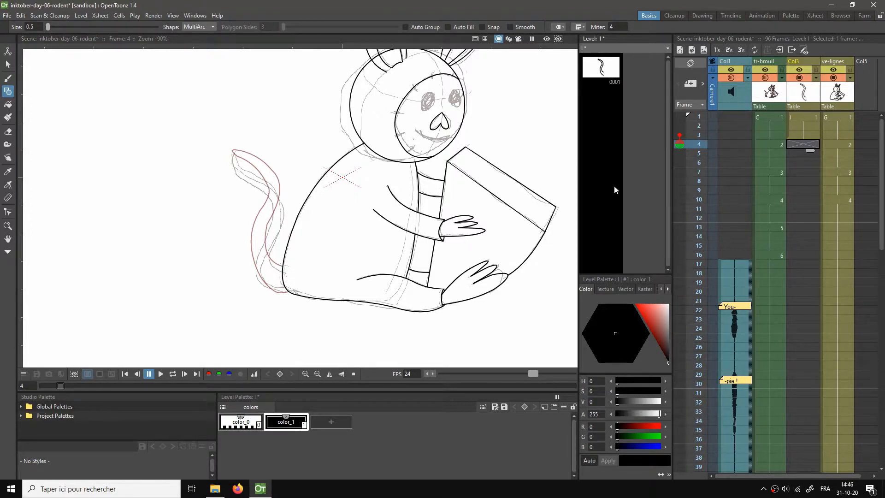
{"action": "key", "text": "alt+d"}
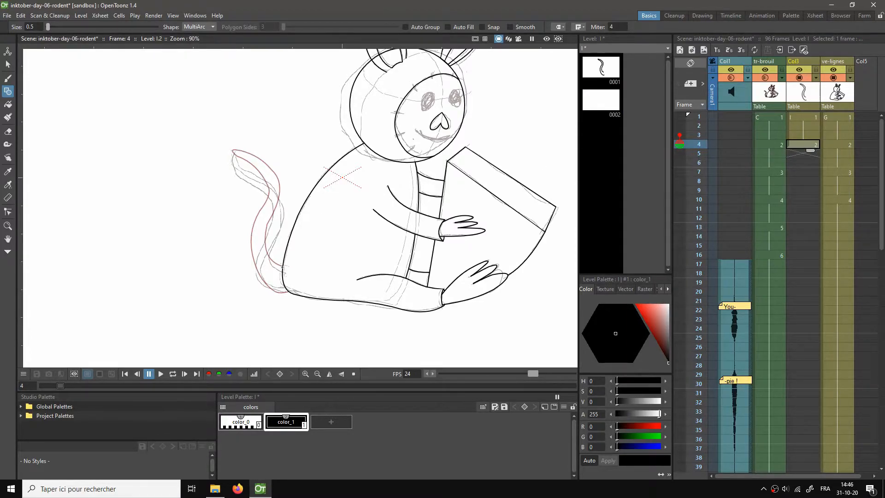
Step: Trace the rodent's tail on frame 4 with the MultiArc shape and extend that drawing's exposure through frame 6
{"action": "left_click", "coordinate": [273, 249]}
{"action": "left_click", "coordinate": [277, 192]}
{"action": "left_click", "coordinate": [289, 211]}
{"action": "left_click", "coordinate": [235, 155]}
{"action": "left_click", "coordinate": [252, 175]}
{"action": "left_click", "coordinate": [271, 225]}
{"action": "left_click", "coordinate": [256, 271]}
{"action": "left_click", "coordinate": [275, 291]}
{"action": "left_click", "coordinate": [282, 267]}
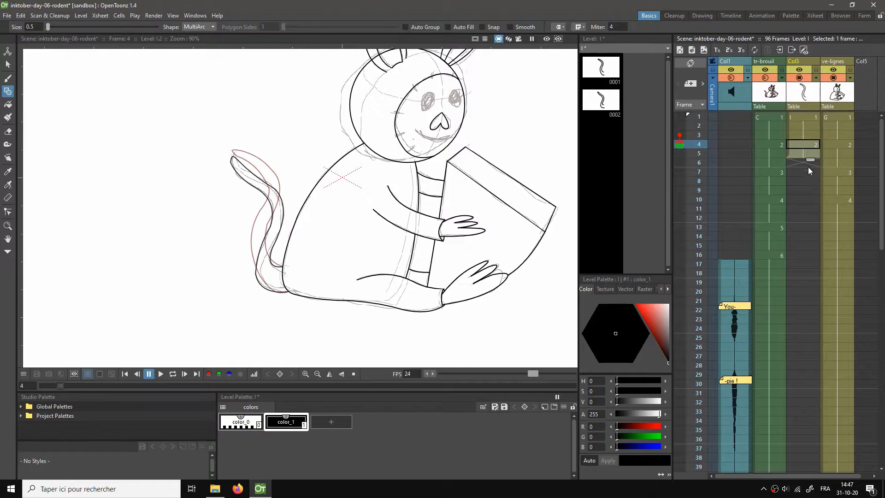
{"action": "left_click", "coordinate": [791, 173]}
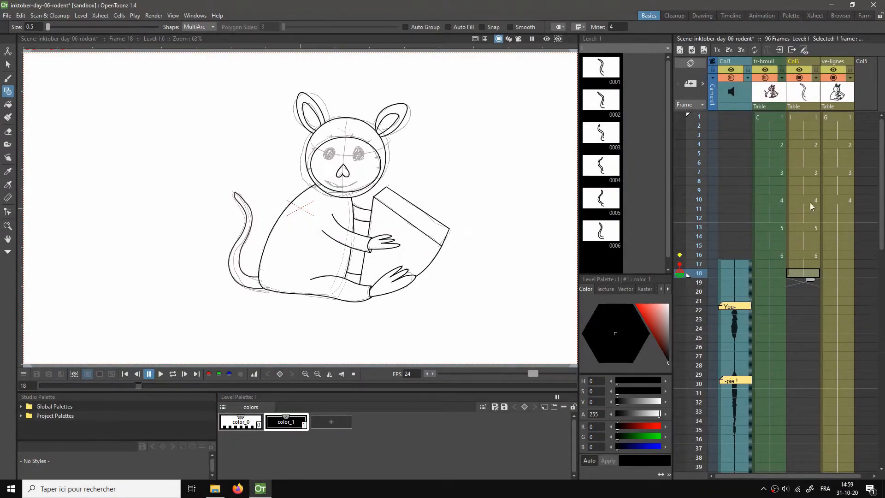
Step: Set the playback stop marker at frame 18 and play the tail animation loop over the rough sketch
{"action": "right_click", "coordinate": [687, 275]}
{"action": "left_click", "coordinate": [690, 265]}
{"action": "right_click", "coordinate": [690, 276]}
{"action": "right_click", "coordinate": [690, 273]}
{"action": "left_click", "coordinate": [710, 288]}
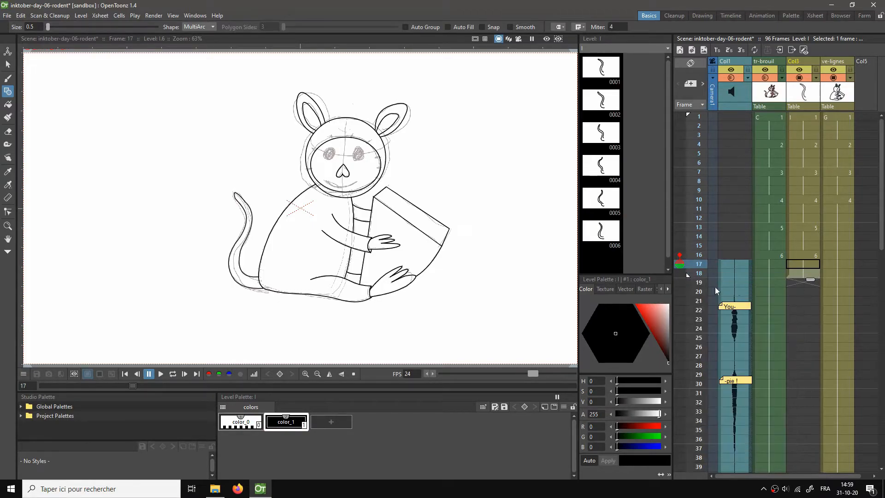
{"action": "key", "text": "l"}
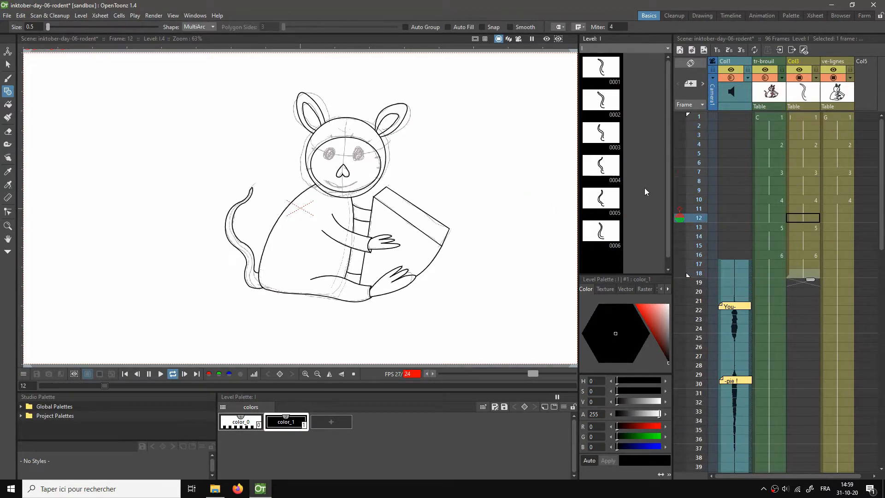
{"action": "key", "text": "l"}
Step: Hide the rough tr-brouil column and watch the clean-line loop in full screen, then return to the normal view and stop playback
{"action": "left_click", "coordinate": [767, 87]}
{"action": "key", "text": "l"}
{"action": "right_click", "coordinate": [460, 176]}
{"action": "left_click", "coordinate": [477, 182]}
{"action": "right_click", "coordinate": [510, 192]}
{"action": "left_click", "coordinate": [544, 212]}
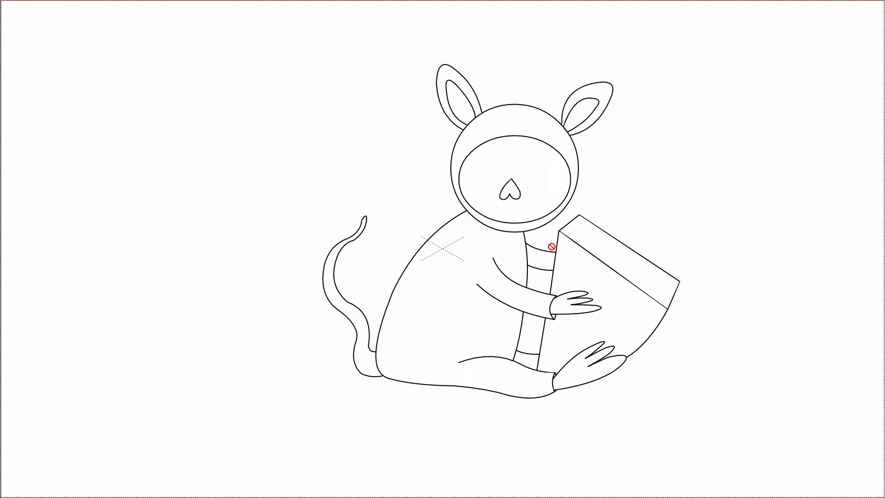
{"action": "key", "text": "grave"}
{"action": "right_click", "coordinate": [396, 165]}
{"action": "left_click", "coordinate": [429, 194]}
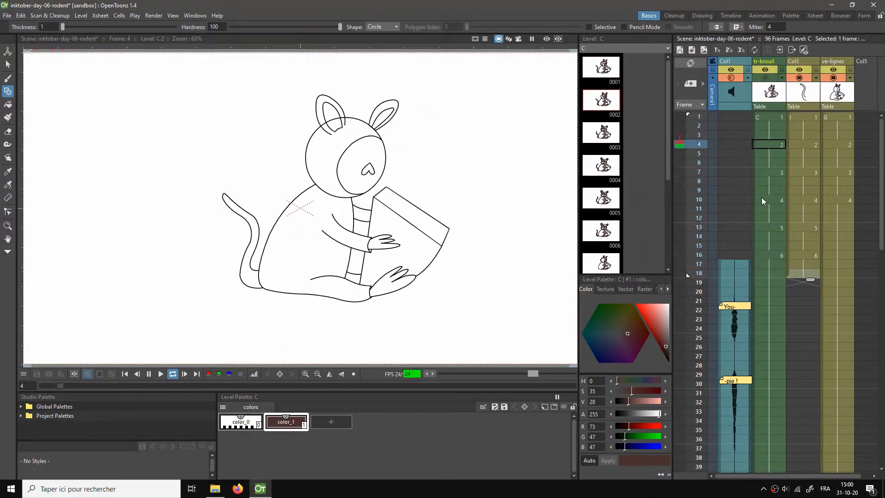
{"action": "key", "text": "p"}
Step: Keep the rough tr-brouil column hidden and copy the tail cycle's cells from frames 1 to 18 of the Col3 column
{"action": "left_click", "coordinate": [765, 78]}
{"action": "left_click", "coordinate": [802, 274]}
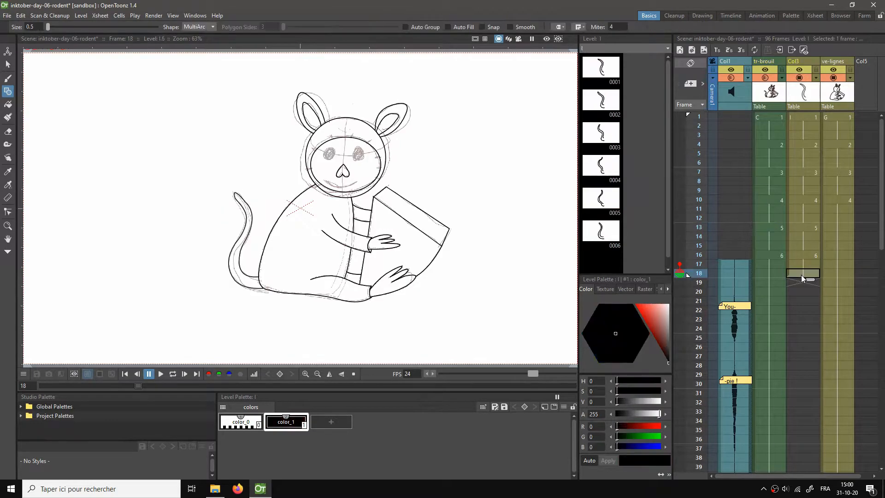
{"action": "left_click", "coordinate": [766, 78]}
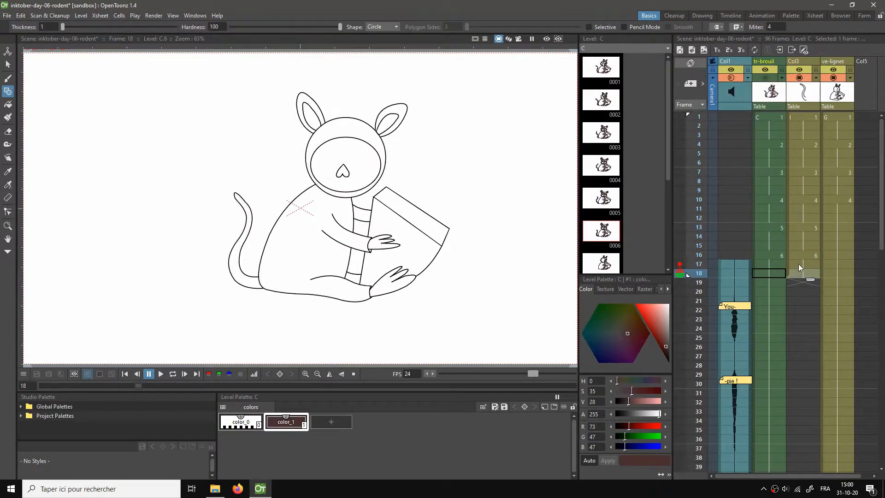
{"action": "left_click", "coordinate": [799, 116]}
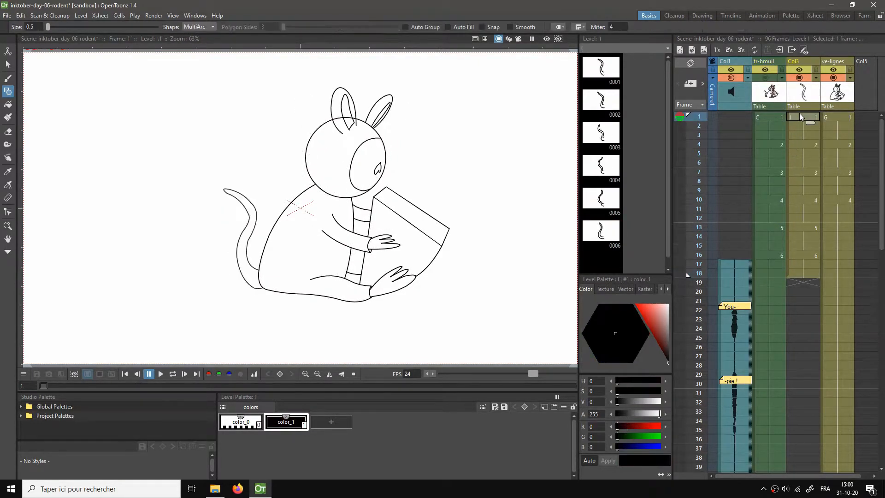
{"action": "left_click", "coordinate": [799, 273], "text": "shift"}
{"action": "right_click", "coordinate": [790, 209]}
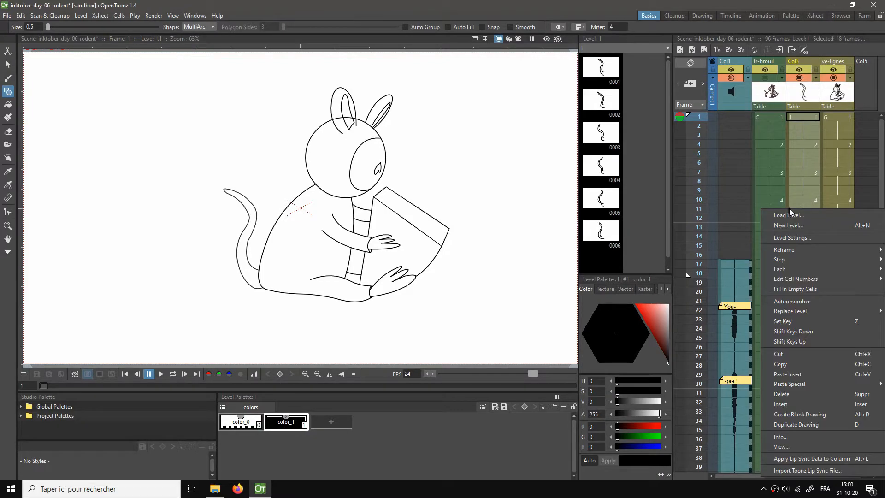
{"action": "left_click", "coordinate": [787, 363]}
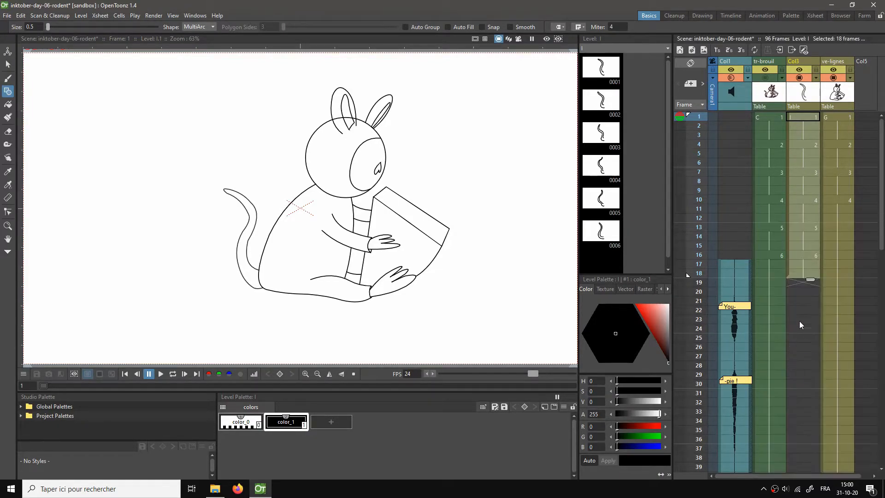
Step: Paste the copied tail cycle five times in succession in the same column, filling frames 19 through 108
{"action": "left_click", "coordinate": [798, 284]}
{"action": "key", "text": "ctrl+v"}
{"action": "scroll", "coordinate": [797, 314], "scroll_direction": "down", "scroll_amount": 5}
{"action": "left_click", "coordinate": [795, 283]}
{"action": "key", "text": "ctrl+v"}
{"action": "scroll", "coordinate": [804, 335], "scroll_direction": "down", "scroll_amount": 5}
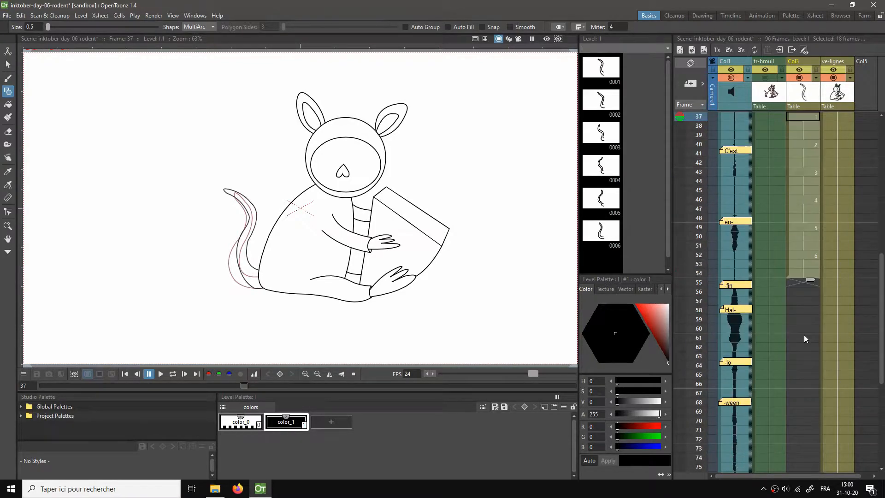
{"action": "left_click", "coordinate": [799, 282]}
{"action": "key", "text": "ctrl+v"}
{"action": "scroll", "coordinate": [813, 322], "scroll_direction": "down", "scroll_amount": 5}
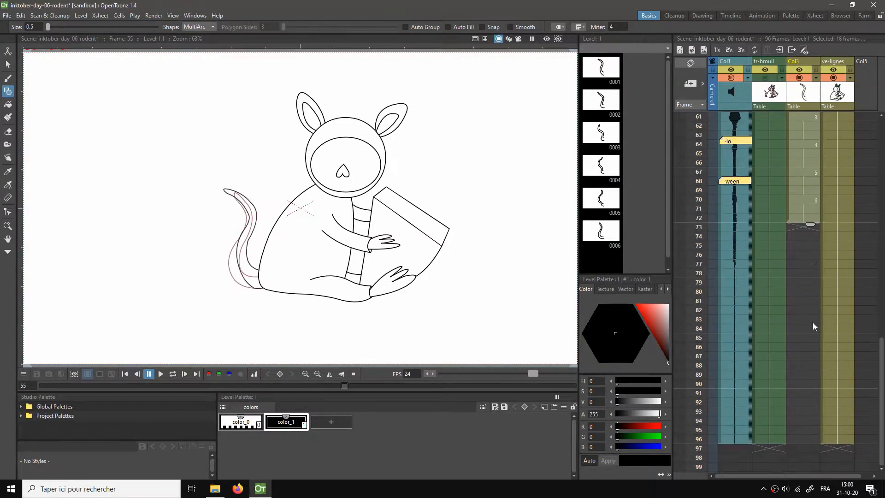
{"action": "left_click", "coordinate": [794, 225]}
{"action": "key", "text": "ctrl+v"}
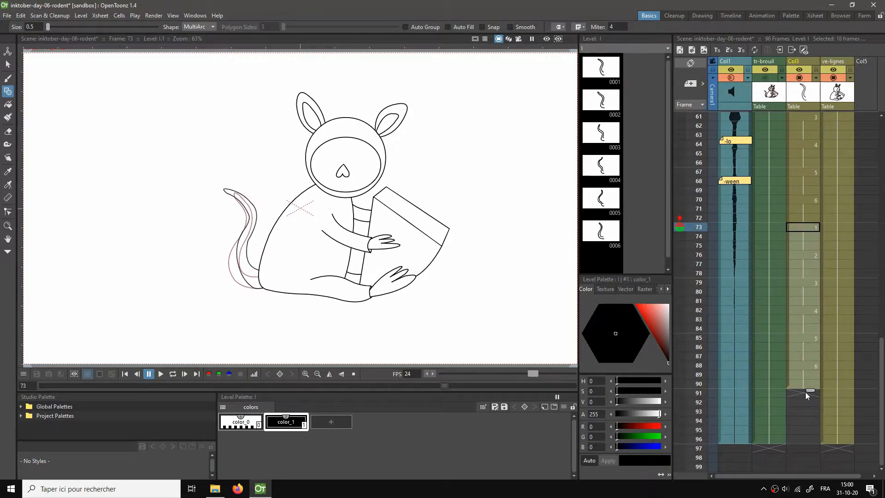
{"action": "scroll", "coordinate": [806, 350], "scroll_direction": "down", "scroll_amount": 6}
{"action": "left_click", "coordinate": [792, 230]}
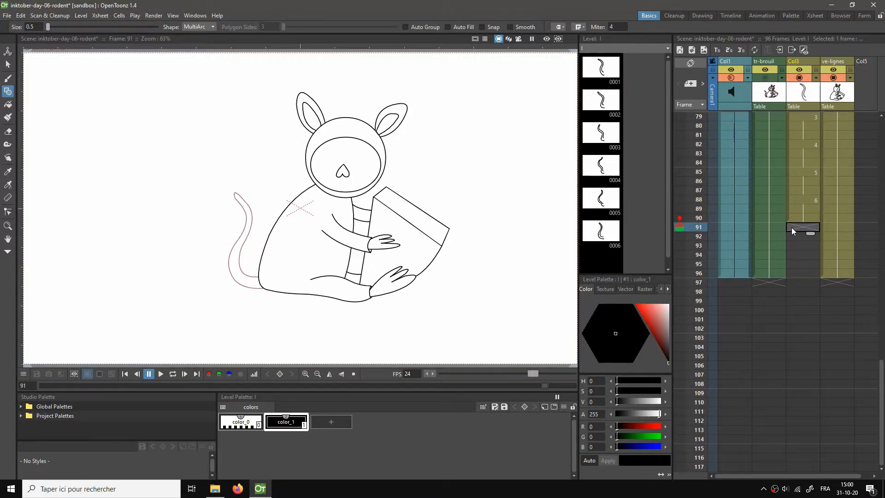
{"action": "key", "text": "ctrl+v"}
Step: Extend the last tr-brouil and ve-lignes drawings through frame 108 and set the playback range to include the added frames
{"action": "left_click", "coordinate": [778, 318]}
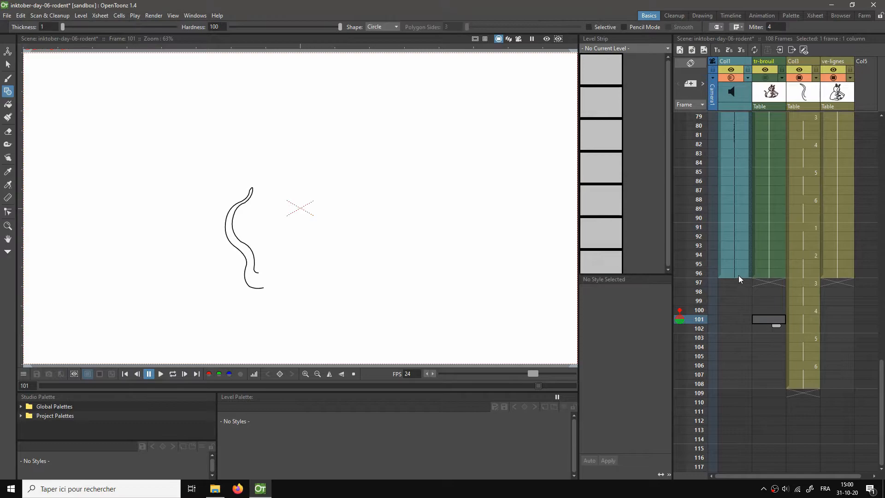
{"action": "left_click", "coordinate": [738, 276]}
{"action": "left_click", "coordinate": [776, 276]}
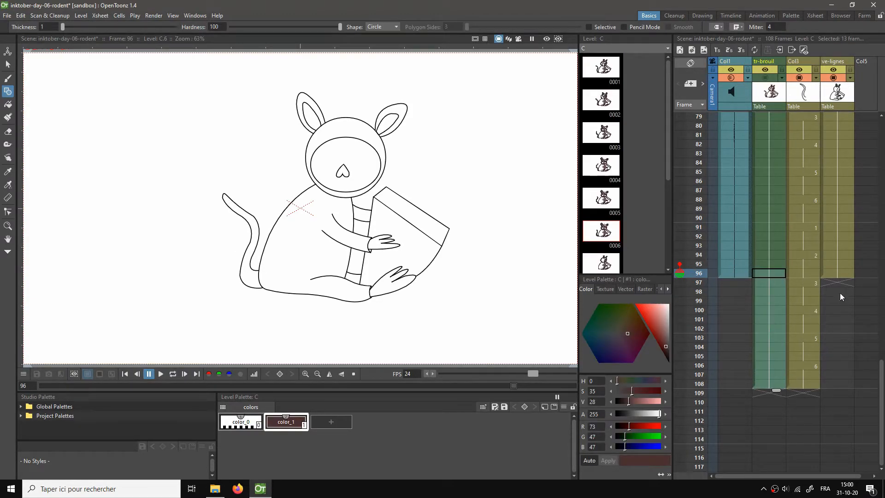
{"action": "left_click", "coordinate": [840, 274]}
{"action": "left_click_drag", "start_coordinate": [844, 278], "coordinate": [839, 347]}
{"action": "left_click_drag", "start_coordinate": [837, 391], "coordinate": [882, 354]}
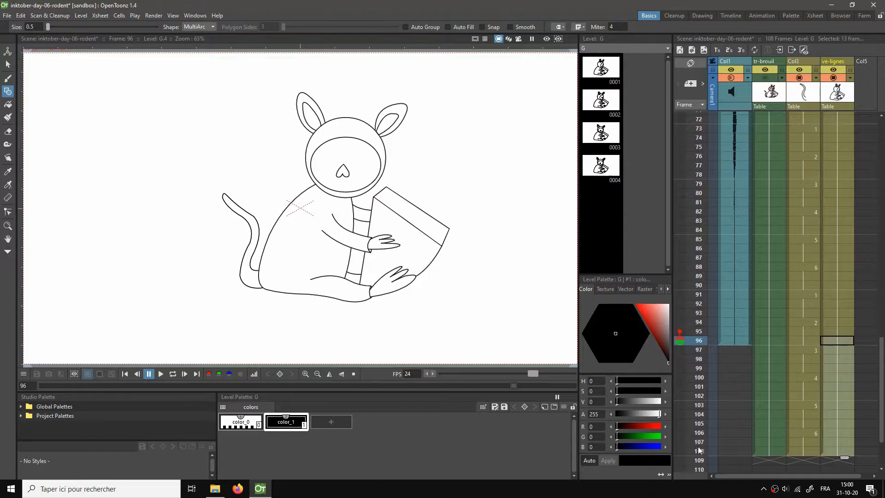
{"action": "right_click", "coordinate": [699, 446]}
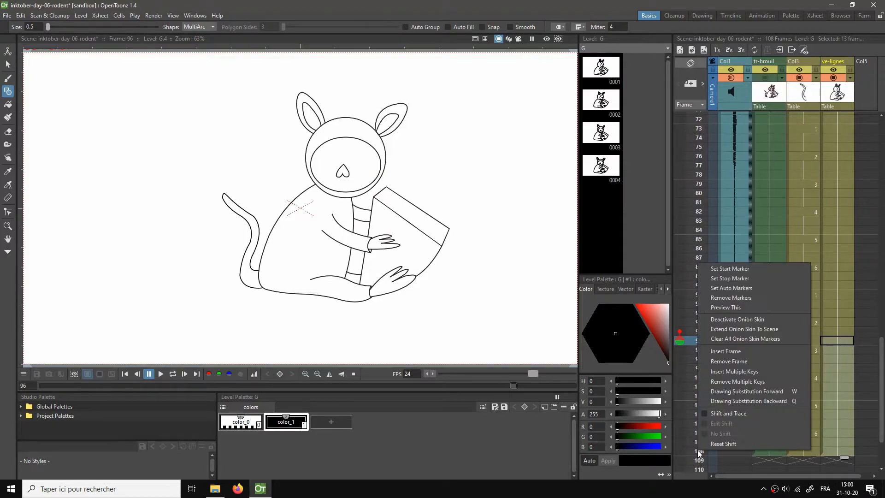
{"action": "left_click", "coordinate": [728, 288]}
{"action": "left_click_drag", "start_coordinate": [881, 371], "coordinate": [881, 148]}
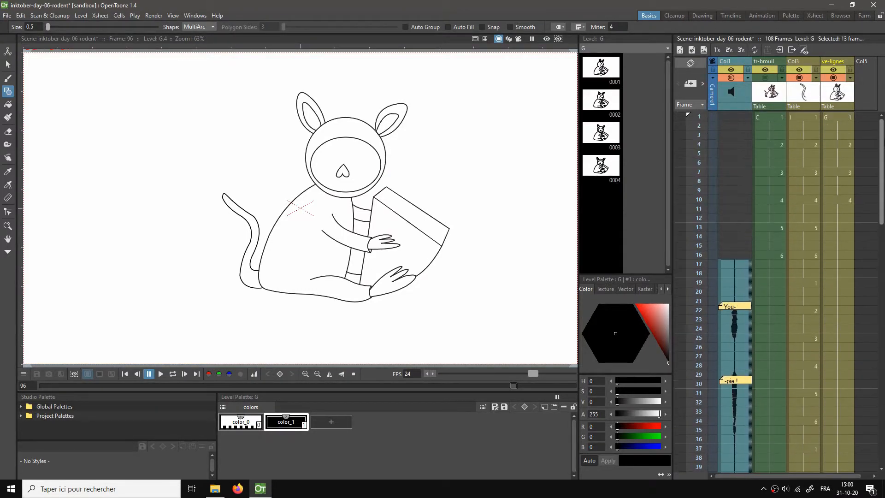
Step: Play the animation from frame 1 without the rough tr-brouil column and again with it displayed, then hide that column
{"action": "left_click", "coordinate": [839, 118]}
{"action": "key", "text": "p"}
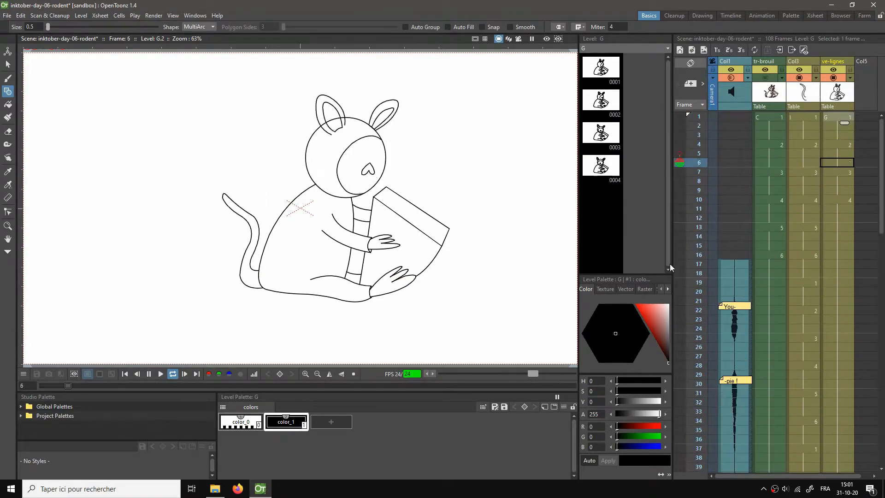
{"action": "key", "text": "p"}
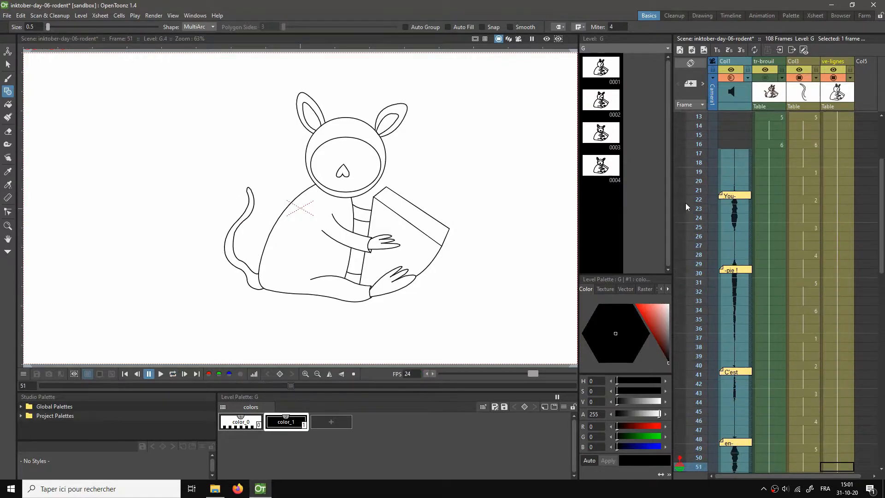
{"action": "scroll", "coordinate": [818, 210], "scroll_direction": "up", "scroll_amount": 2}
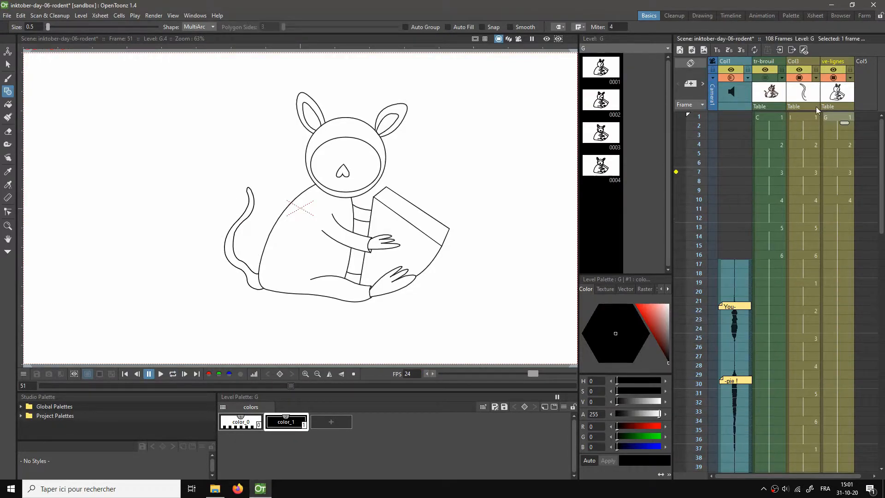
{"action": "left_click", "coordinate": [766, 77]}
{"action": "key", "text": "p"}
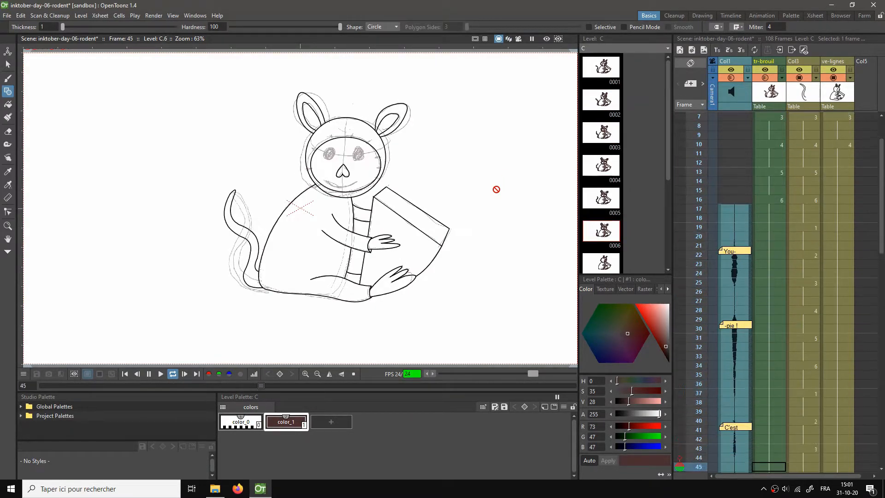
{"action": "key", "text": "p"}
{"action": "scroll", "coordinate": [820, 199], "scroll_direction": "up", "scroll_amount": 4}
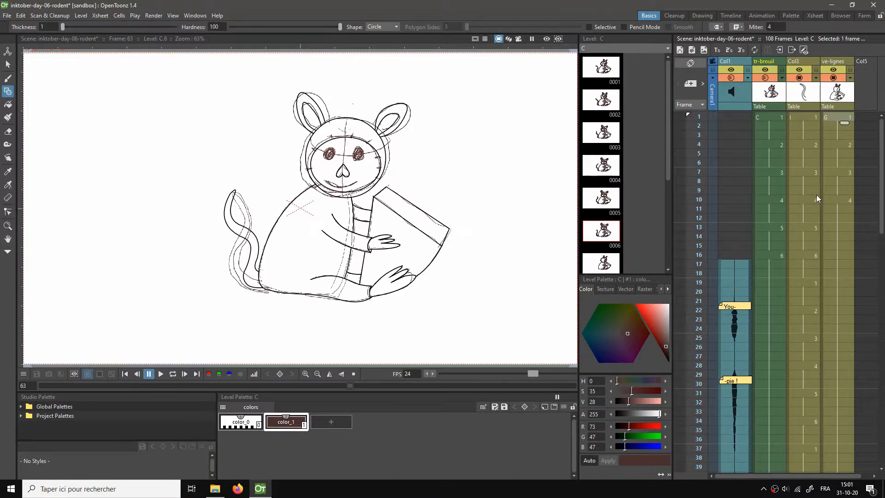
{"action": "left_click", "coordinate": [766, 77]}
{"action": "scroll", "coordinate": [414, 192], "scroll_direction": "up", "scroll_amount": 2}
{"action": "scroll", "coordinate": [462, 191], "scroll_direction": "down", "scroll_amount": 2}
Step: Rename the tail column Col3 as ve-queue
{"action": "left_click", "coordinate": [809, 115]}
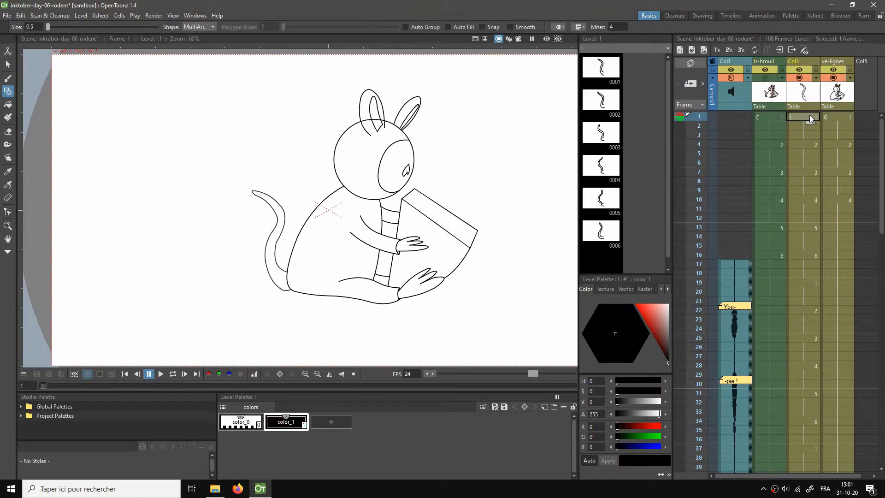
{"action": "left_click", "coordinate": [802, 62]}
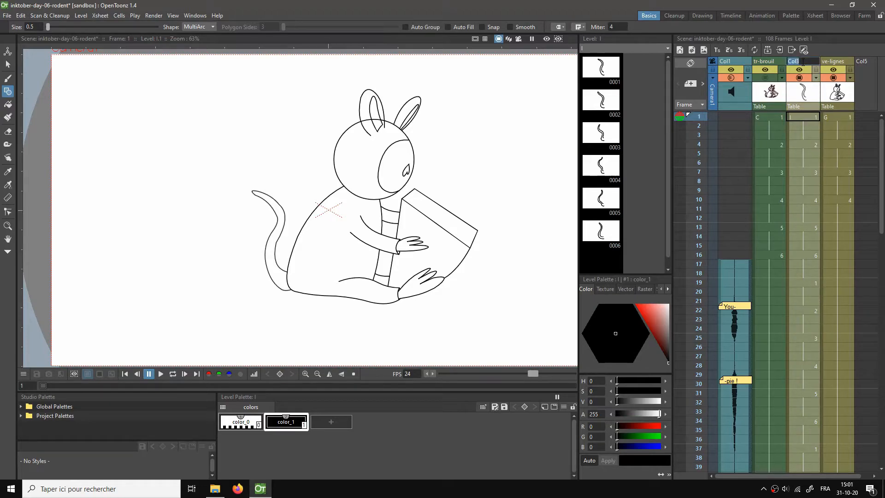
{"action": "type", "text": "ve"}
Step: Examine where the ear lines overlap the head outline in the ve-lignes drawing on frame 1
{"action": "left_click", "coordinate": [827, 116]}
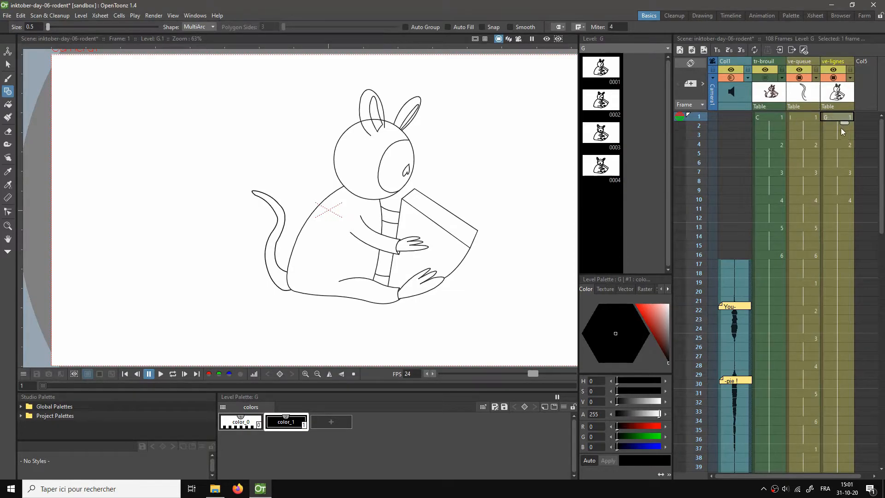
{"action": "scroll", "coordinate": [404, 187], "scroll_direction": "up", "scroll_amount": 2}
{"action": "left_click_drag", "start_coordinate": [407, 131], "coordinate": [421, 222]}
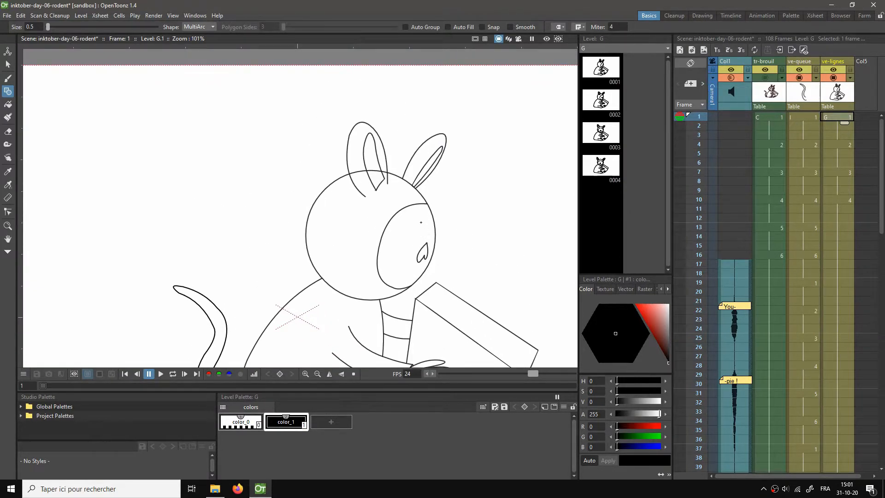
{"action": "scroll", "coordinate": [385, 229], "scroll_direction": "up", "scroll_amount": 3}
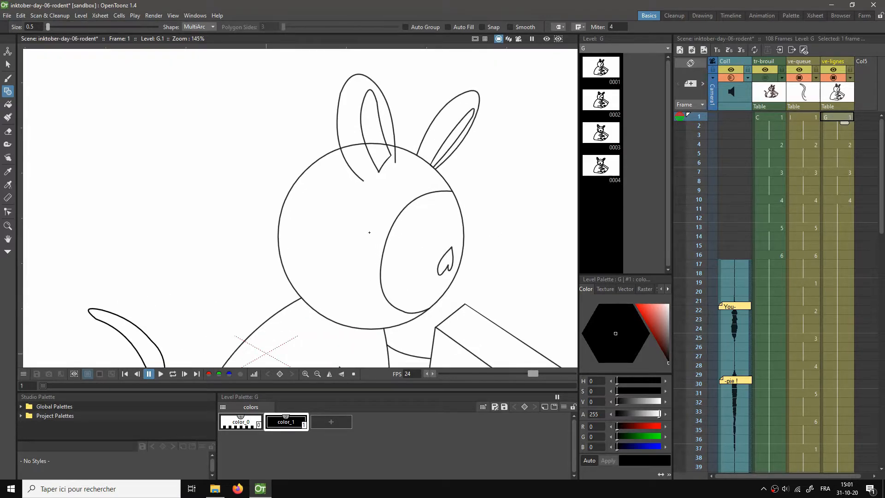
{"action": "scroll", "coordinate": [385, 229], "scroll_direction": "up", "scroll_amount": 4}
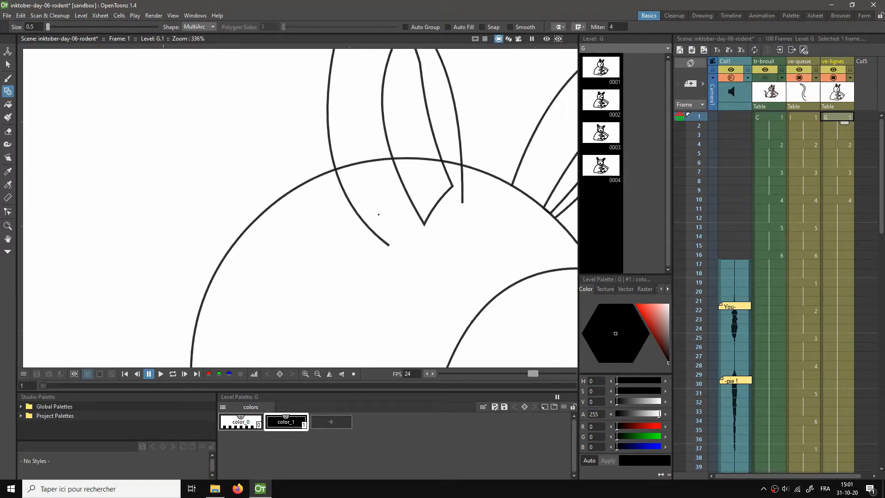
{"action": "scroll", "coordinate": [389, 185], "scroll_direction": "down", "scroll_amount": 6}
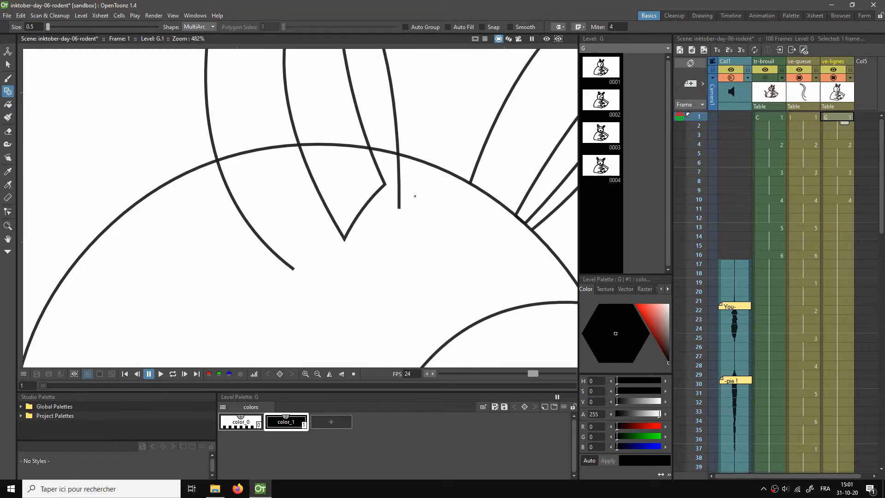
{"action": "scroll", "coordinate": [442, 251], "scroll_direction": "down", "scroll_amount": 3}
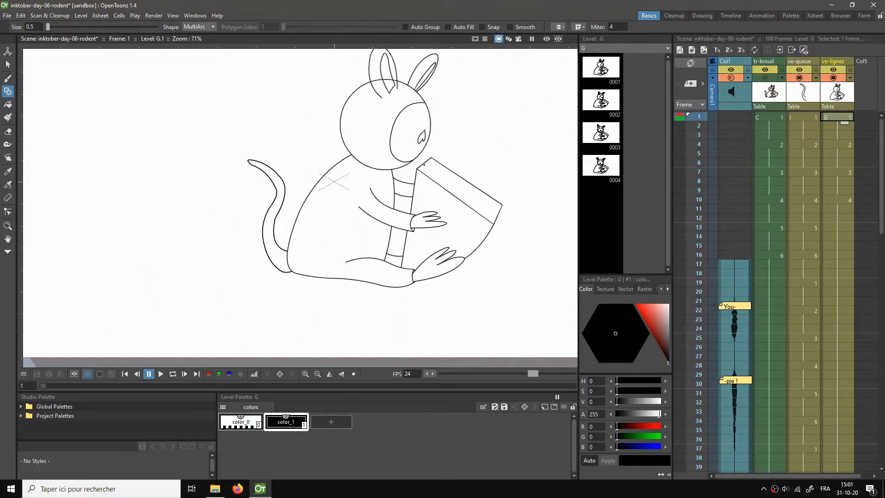
{"action": "scroll", "coordinate": [426, 262], "scroll_direction": "up", "scroll_amount": 6}
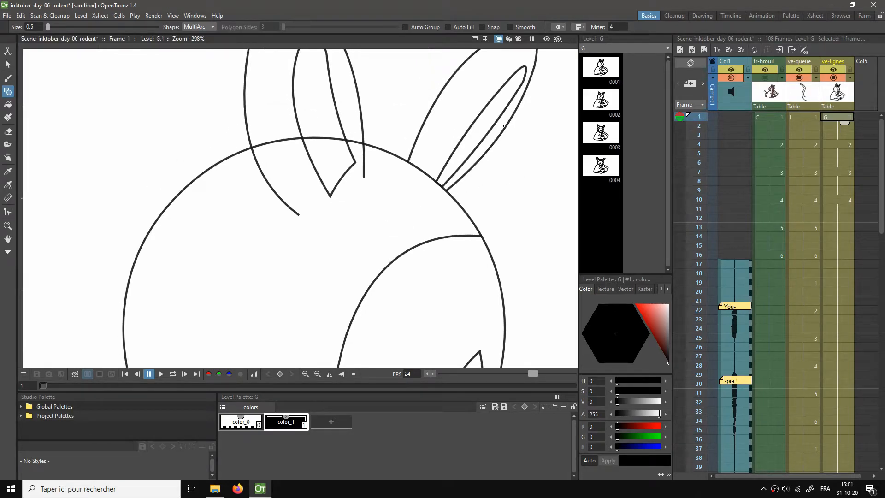
Step: Erase the head outline inside the left ear of the frame 1 drawing with a size 1 eraser
{"action": "key", "text": "a"}
{"action": "scroll", "coordinate": [272, 143], "scroll_direction": "up", "scroll_amount": 4}
{"action": "left_click_drag", "start_coordinate": [275, 141], "coordinate": [268, 141]}
{"action": "key", "text": "u"}
{"action": "key", "text": "u"}
{"action": "key", "text": "u"}
{"action": "key", "text": "u"}
{"action": "key", "text": "u"}
{"action": "left_click_drag", "start_coordinate": [243, 143], "coordinate": [347, 125]}
{"action": "left_click", "coordinate": [348, 126]}
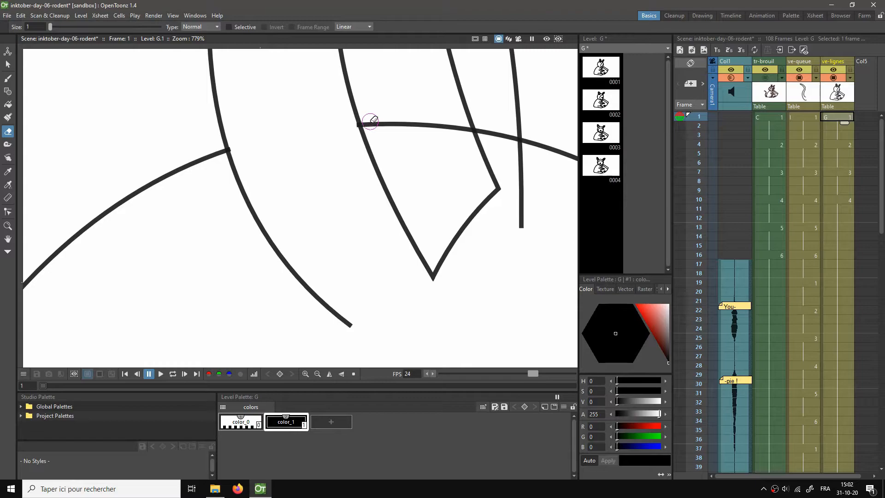
{"action": "left_click_drag", "start_coordinate": [370, 122], "coordinate": [461, 131]}
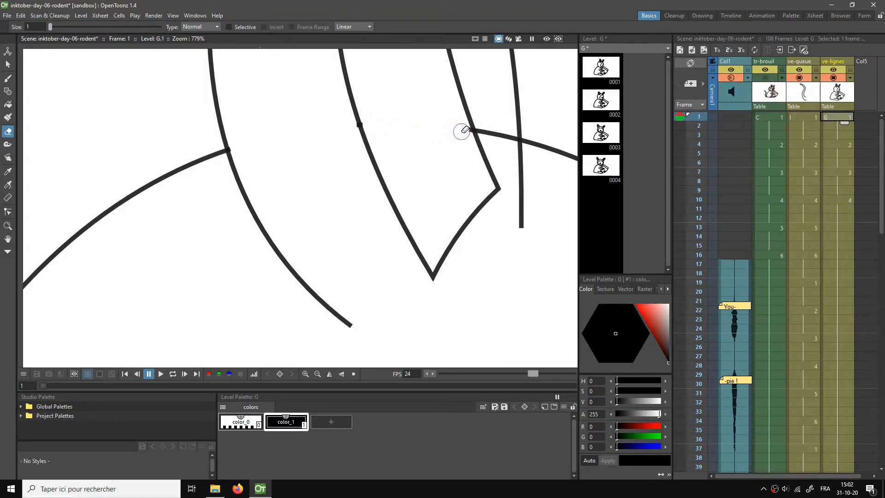
Step: Pull the leftover outline stub away from the left ear's left inner line and erase it
{"action": "scroll", "coordinate": [444, 138], "scroll_direction": "up", "scroll_amount": 2}
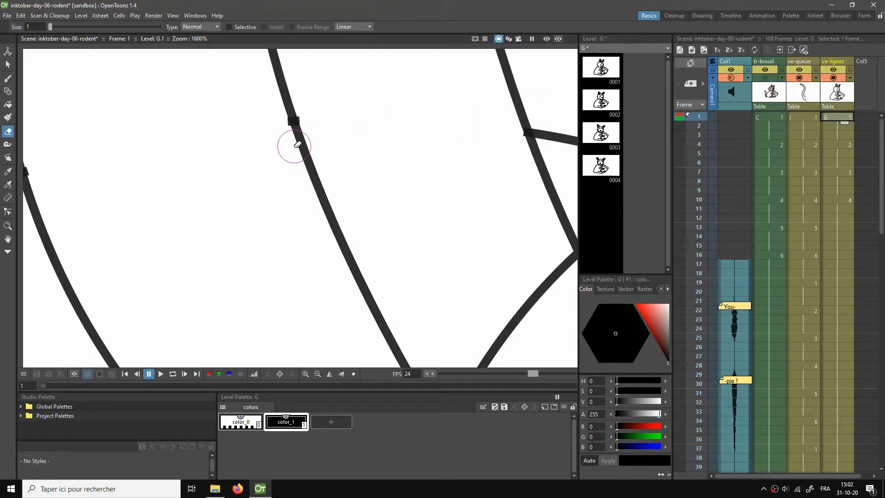
{"action": "key", "text": "s"}
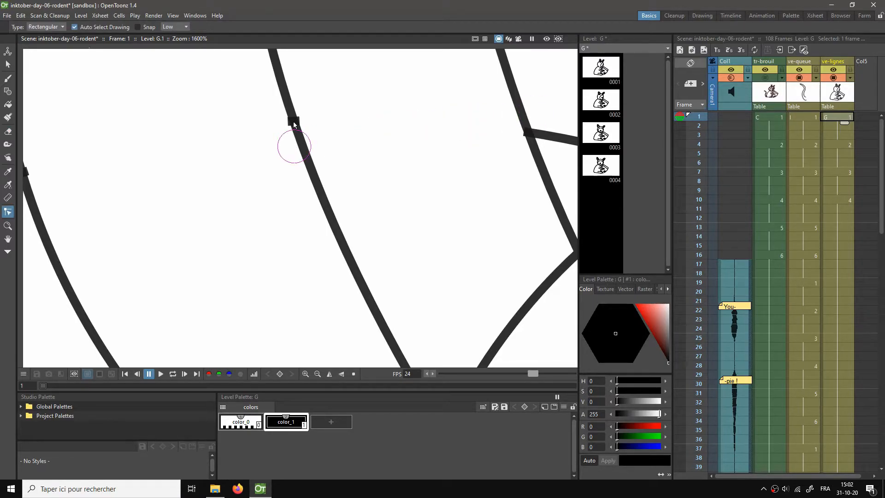
{"action": "left_click", "coordinate": [294, 123]}
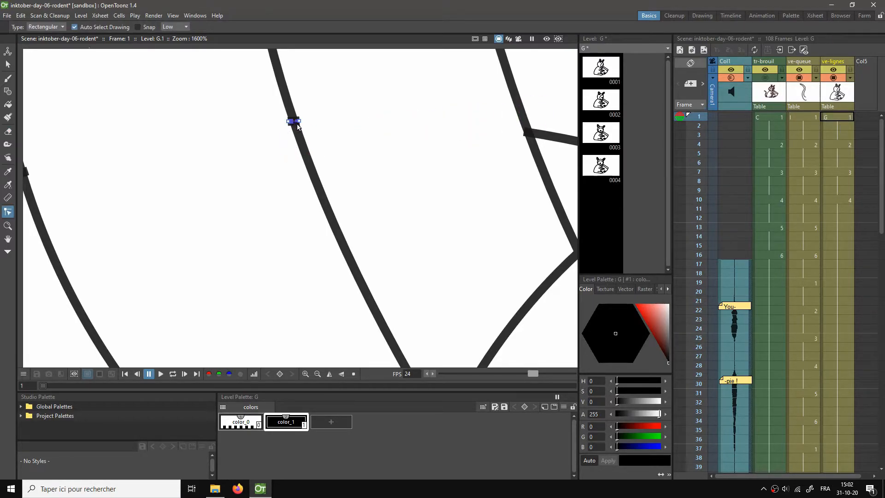
{"action": "left_click_drag", "start_coordinate": [299, 124], "coordinate": [274, 165]}
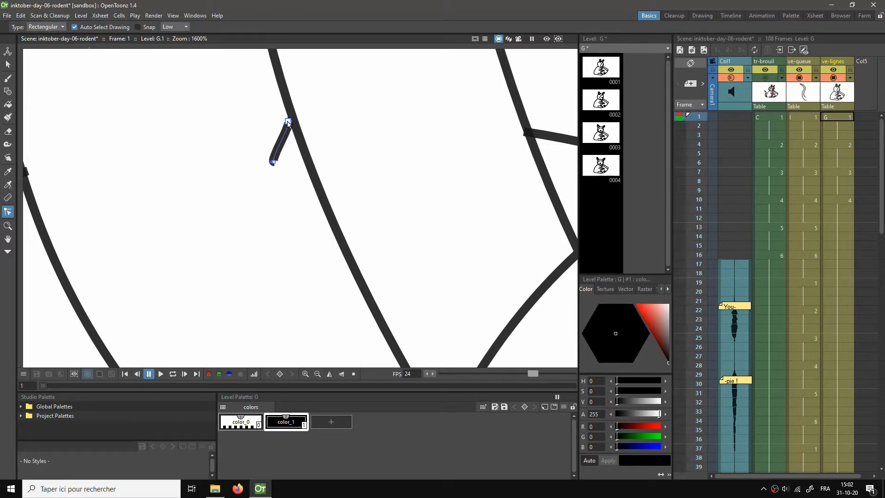
{"action": "left_click_drag", "start_coordinate": [288, 123], "coordinate": [254, 133]}
{"action": "key", "text": "a"}
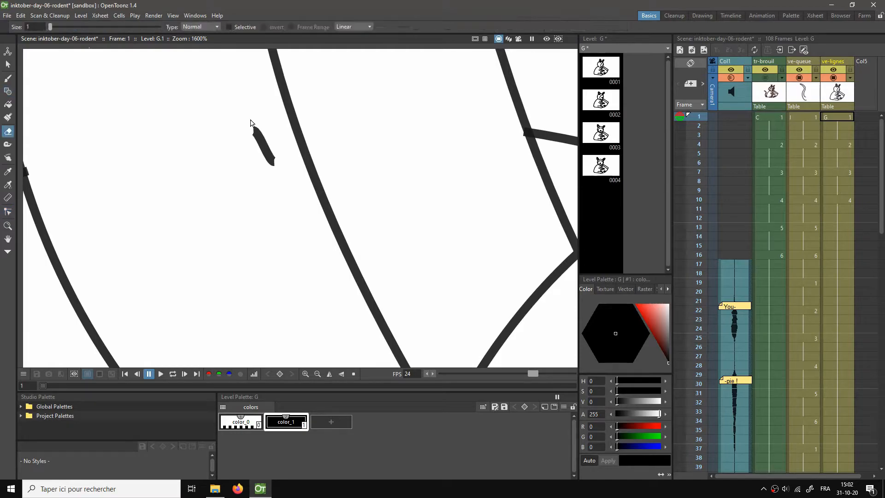
{"action": "left_click_drag", "start_coordinate": [253, 126], "coordinate": [272, 171]}
Step: Move the end of the head outline's left part onto the left ear's outer left line so it no longer overshoots
{"action": "scroll", "coordinate": [183, 181], "scroll_direction": "down", "scroll_amount": 1}
{"action": "left_click_drag", "start_coordinate": [171, 185], "coordinate": [297, 198]}
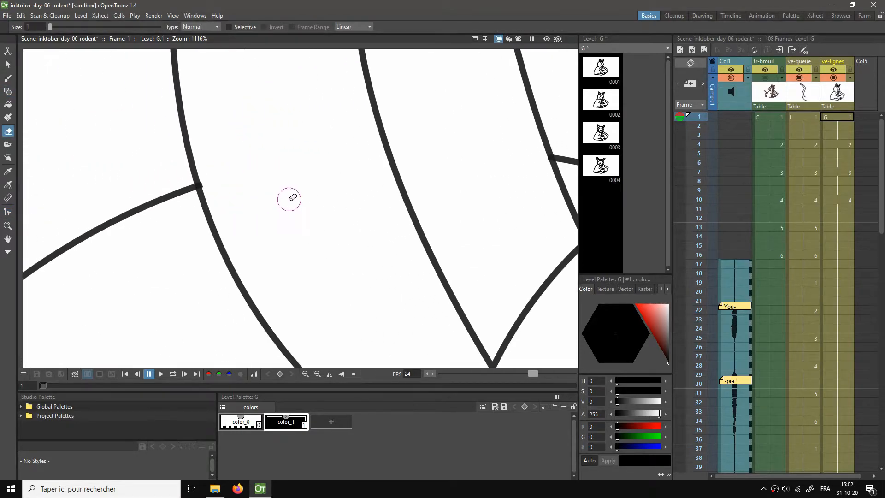
{"action": "scroll", "coordinate": [246, 195], "scroll_direction": "up", "scroll_amount": 1}
{"action": "left_click_drag", "start_coordinate": [235, 190], "coordinate": [313, 192]}
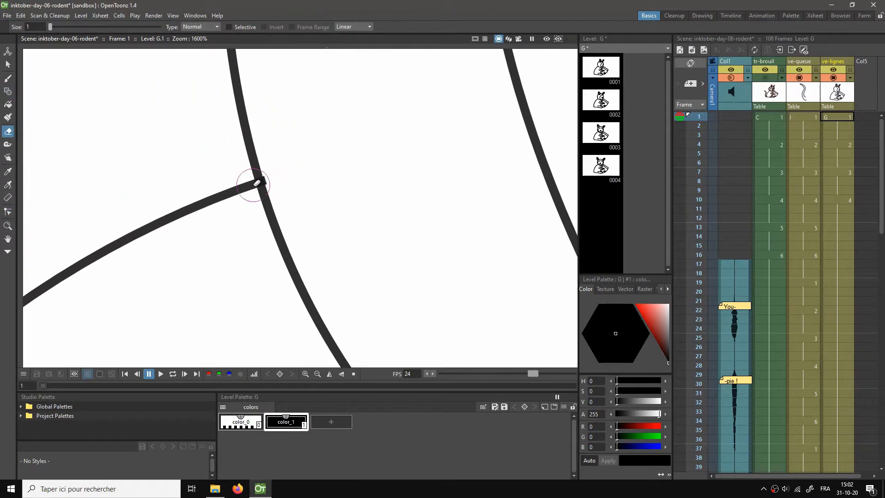
{"action": "scroll", "coordinate": [256, 182], "scroll_direction": "up", "scroll_amount": 3}
{"action": "key", "text": "c"}
{"action": "left_click", "coordinate": [253, 185]}
{"action": "left_click_drag", "start_coordinate": [274, 176], "coordinate": [269, 176]}
{"action": "scroll", "coordinate": [376, 167], "scroll_direction": "down", "scroll_amount": 1}
{"action": "scroll", "coordinate": [375, 171], "scroll_direction": "down", "scroll_amount": 5}
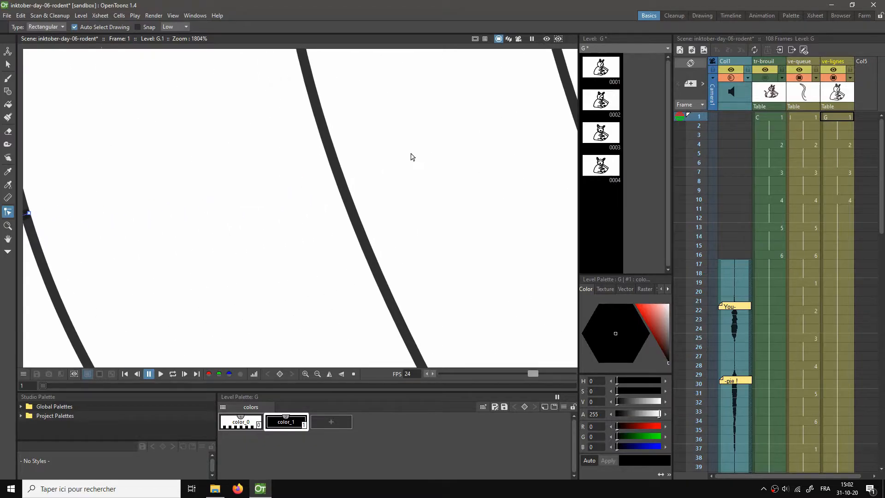
Step: Erase the head outline between the left ear's right inner line and its outer right line
{"action": "scroll", "coordinate": [428, 189], "scroll_direction": "up", "scroll_amount": 6}
{"action": "left_click_drag", "start_coordinate": [485, 195], "coordinate": [357, 179]}
{"action": "scroll", "coordinate": [356, 182], "scroll_direction": "down", "scroll_amount": 11}
{"action": "scroll", "coordinate": [368, 199], "scroll_direction": "up", "scroll_amount": 3}
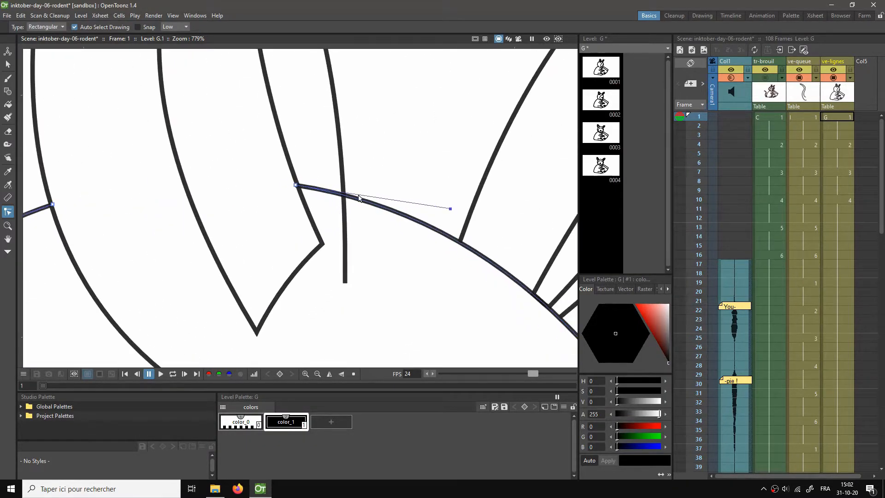
{"action": "key", "text": "a"}
{"action": "mouse_move", "coordinate": [318, 187]}
{"action": "left_mouse_down"}
{"action": "mouse_move", "coordinate": [306, 188]}
{"action": "mouse_move", "coordinate": [364, 207]}
{"action": "left_mouse_up"}
Step: Pull the leftover outline stub off the left ear's right inner line and erase it
{"action": "scroll", "coordinate": [315, 185], "scroll_direction": "up", "scroll_amount": 5}
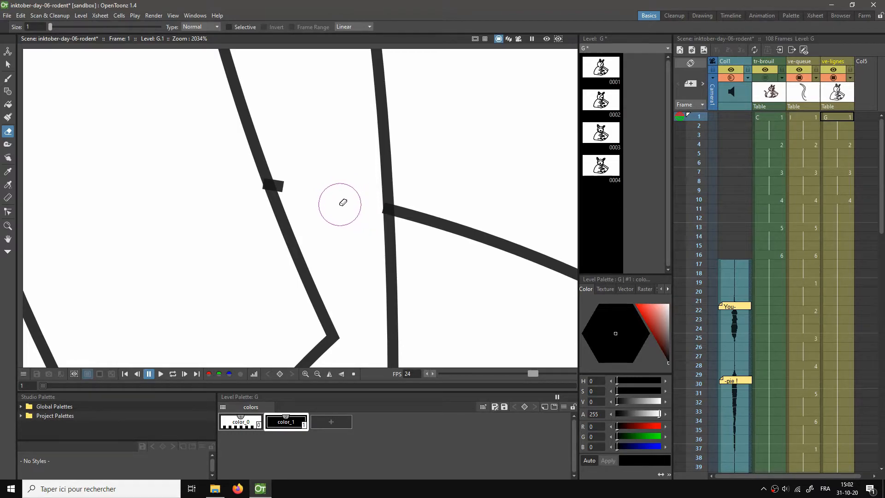
{"action": "key", "text": "c"}
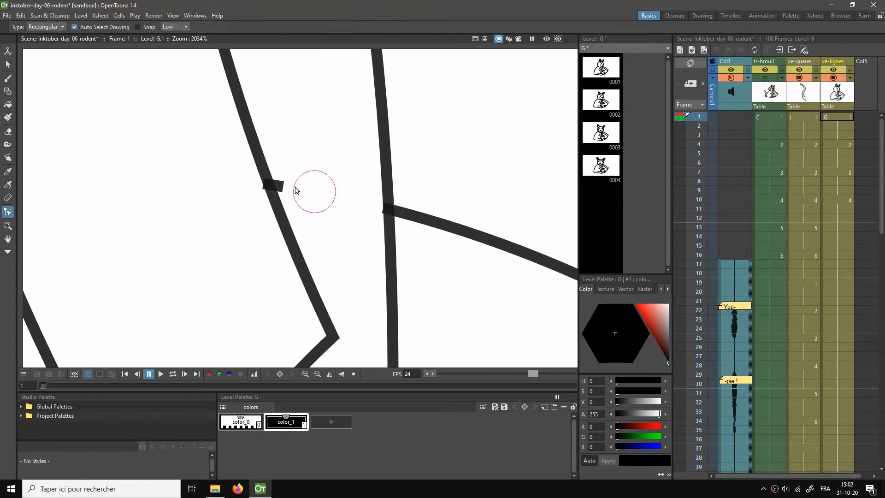
{"action": "left_click", "coordinate": [274, 184]}
{"action": "mouse_move", "coordinate": [277, 188]}
{"action": "left_mouse_down"}
{"action": "mouse_move", "coordinate": [304, 175]}
{"action": "mouse_move", "coordinate": [295, 145]}
{"action": "left_mouse_up"}
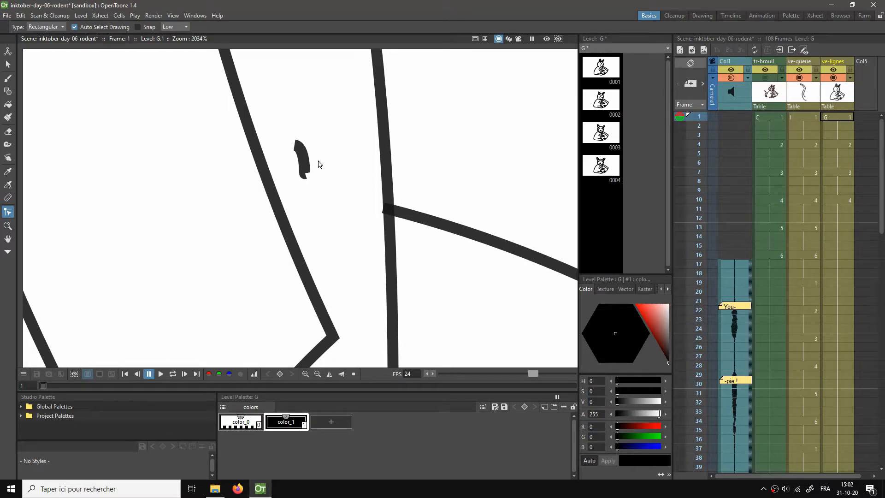
{"action": "key", "text": "e"}
{"action": "mouse_move", "coordinate": [308, 152]}
{"action": "left_mouse_down"}
{"action": "mouse_move", "coordinate": [298, 133]}
{"action": "mouse_move", "coordinate": [316, 172]}
{"action": "left_mouse_up"}
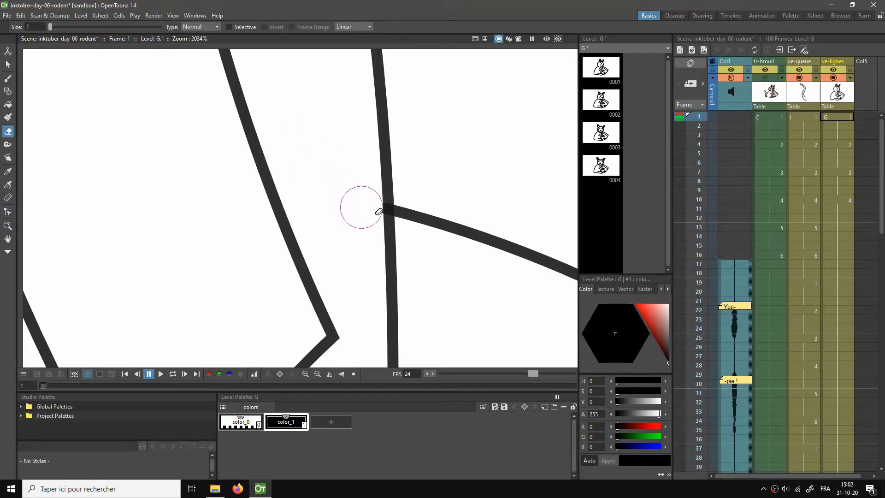
Step: Move the end of the head outline's right part onto the left ear's outer right line in the frame 1 drawing
{"action": "key", "text": "c"}
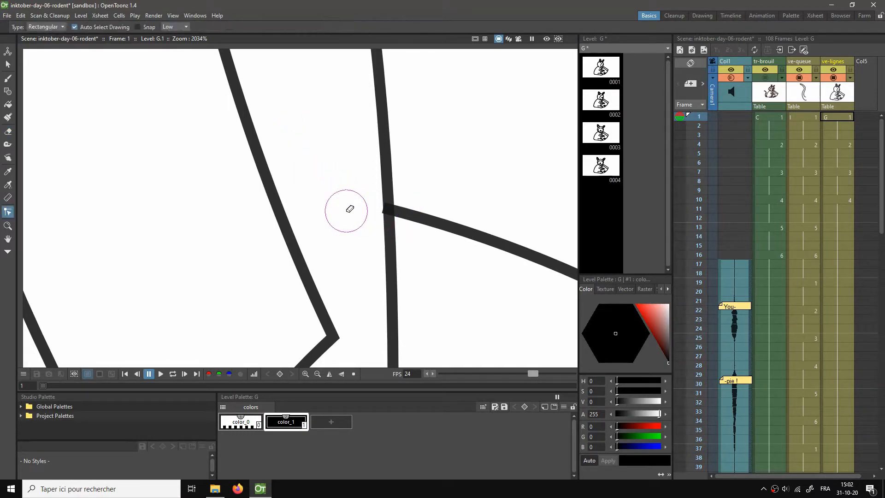
{"action": "left_click", "coordinate": [395, 217]}
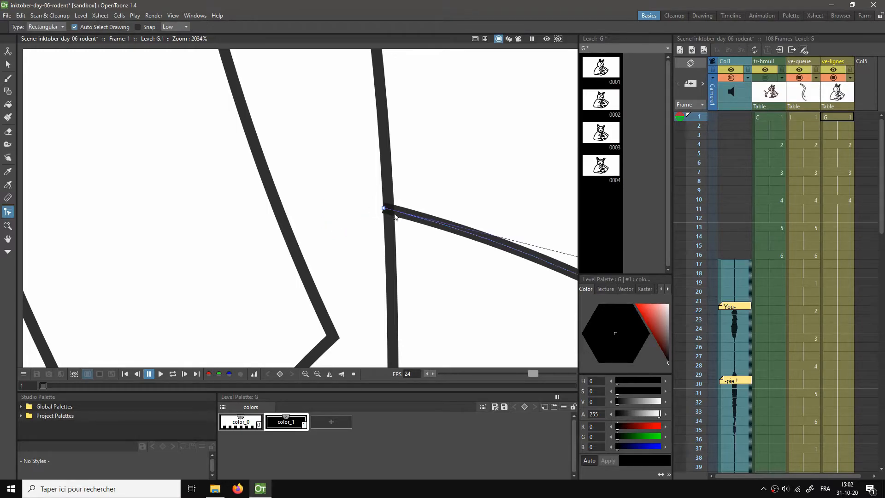
{"action": "left_click", "coordinate": [385, 209]}
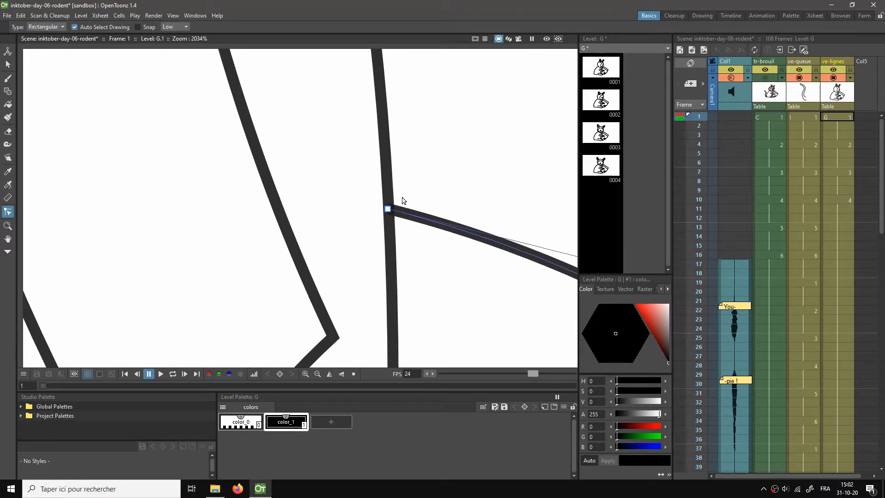
{"action": "scroll", "coordinate": [429, 179], "scroll_direction": "down", "scroll_amount": 2}
{"action": "scroll", "coordinate": [429, 179], "scroll_direction": "down", "scroll_amount": 7}
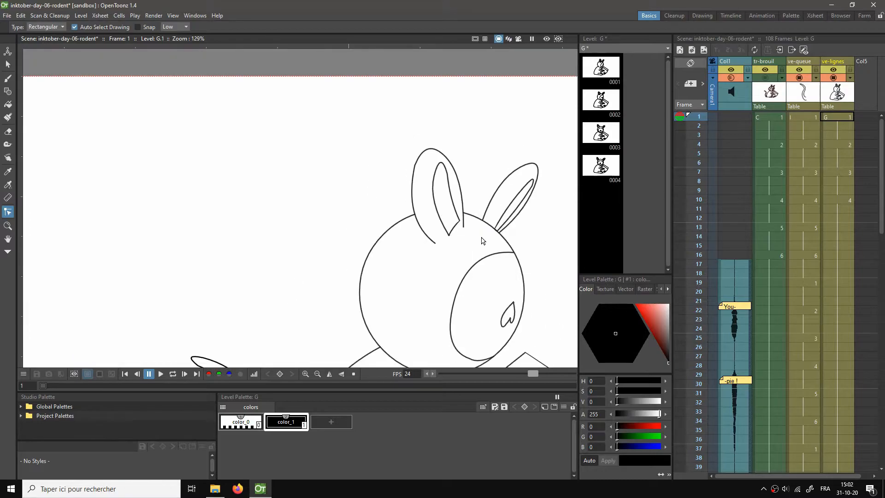
{"action": "scroll", "coordinate": [394, 165], "scroll_direction": "down", "scroll_amount": 2}
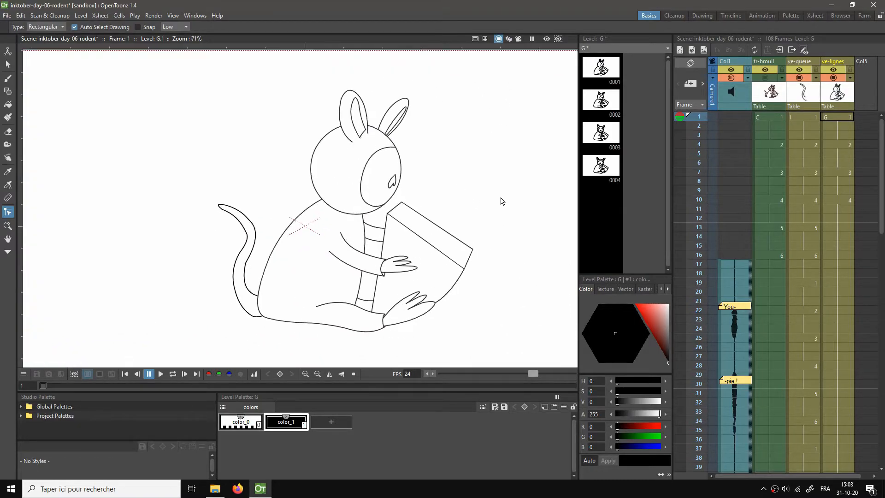
Step: Select drawing 2 of ve-lignes at frame 4 and turn off the onion skin of the previous drawing
{"action": "left_click", "coordinate": [834, 144]}
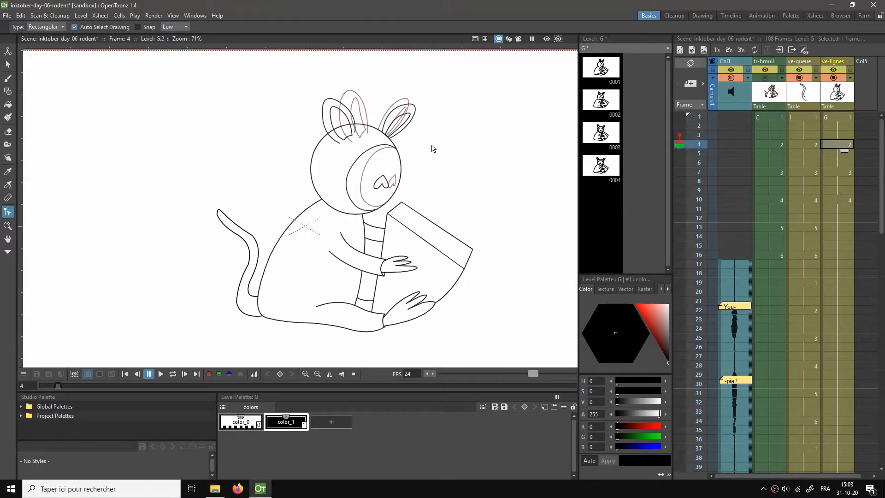
{"action": "left_click_drag", "start_coordinate": [680, 135], "coordinate": [679, 144]}
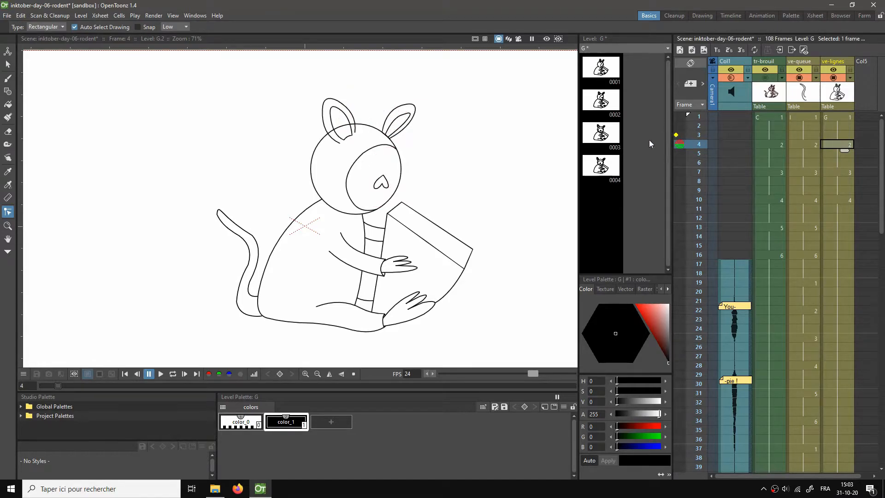
{"action": "scroll", "coordinate": [302, 180], "scroll_direction": "up", "scroll_amount": 2}
{"action": "scroll", "coordinate": [413, 117], "scroll_direction": "down", "scroll_amount": 3}
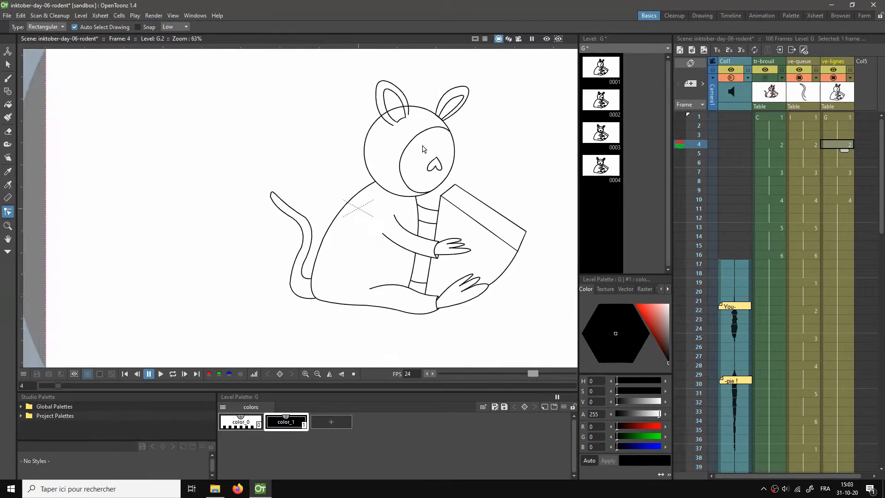
Step: Erase the head outline segments that cross the inside of the left ear in the frame 4 drawing
{"action": "scroll", "coordinate": [339, 147], "scroll_direction": "up", "scroll_amount": 5}
{"action": "scroll", "coordinate": [338, 147], "scroll_direction": "up", "scroll_amount": 3}
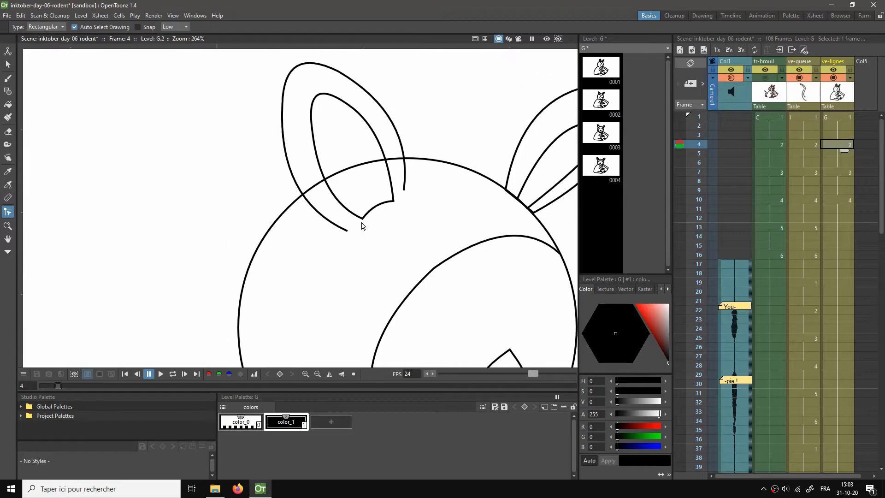
{"action": "key", "text": "a"}
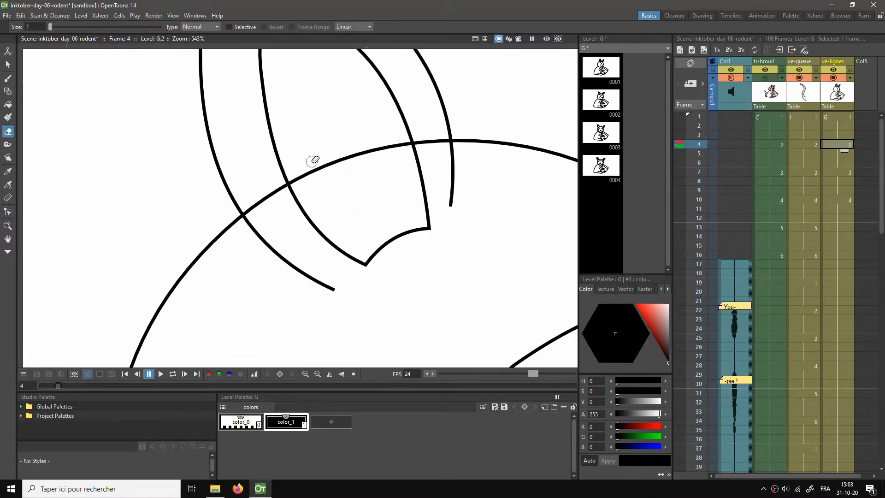
{"action": "mouse_move", "coordinate": [335, 169]}
{"action": "left_mouse_down"}
{"action": "mouse_move", "coordinate": [322, 166]}
{"action": "mouse_move", "coordinate": [388, 148]}
{"action": "left_mouse_up"}
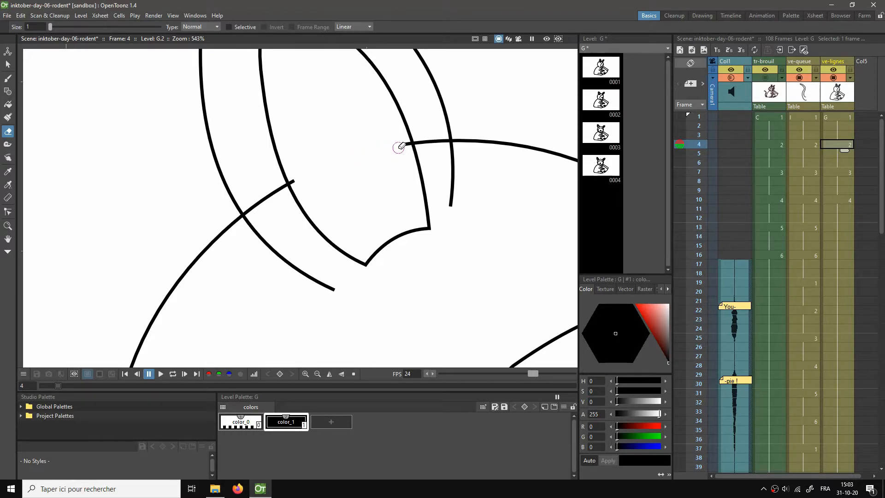
{"action": "scroll", "coordinate": [255, 196], "scroll_direction": "up", "scroll_amount": 4}
{"action": "mouse_move", "coordinate": [250, 201]}
{"action": "left_mouse_down"}
{"action": "mouse_move", "coordinate": [319, 173]}
{"action": "mouse_move", "coordinate": [259, 204]}
{"action": "mouse_move", "coordinate": [249, 219]}
{"action": "left_mouse_up"}
{"action": "left_click_drag", "start_coordinate": [457, 157], "coordinate": [270, 238]}
{"action": "mouse_move", "coordinate": [445, 179]}
{"action": "left_mouse_down"}
{"action": "mouse_move", "coordinate": [356, 207]}
{"action": "mouse_move", "coordinate": [361, 191]}
{"action": "mouse_move", "coordinate": [418, 191]}
{"action": "left_mouse_up"}
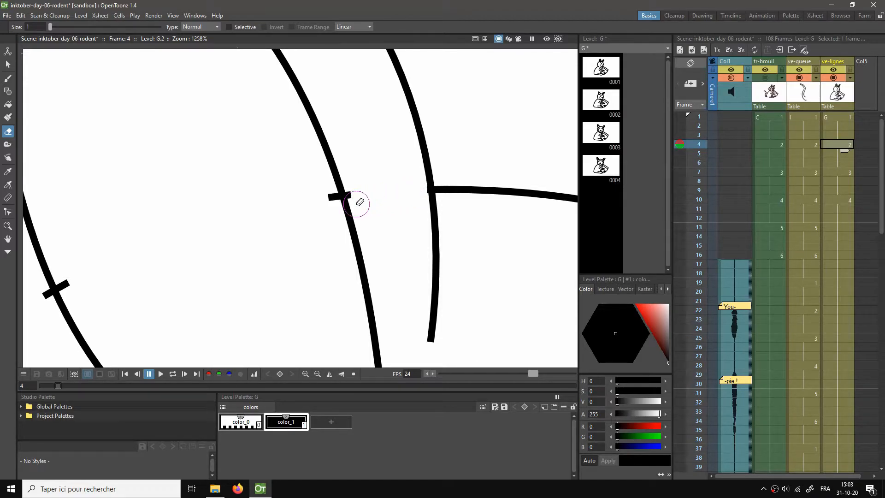
Step: Move the end of the head outline's right part onto the left ear's outer right line in the frame 4 drawing
{"action": "key", "text": "s"}
{"action": "left_click", "coordinate": [447, 194]}
{"action": "scroll", "coordinate": [448, 194], "scroll_direction": "up", "scroll_amount": 5}
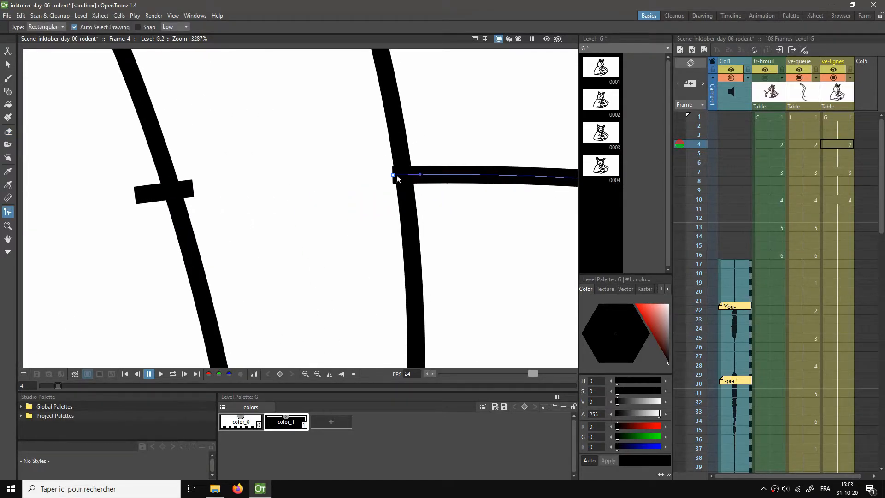
{"action": "left_click_drag", "start_coordinate": [395, 178], "coordinate": [396, 179]}
Step: Pull the leftover outline stub off the left ear's right inner line on frame 4 and delete it
{"action": "left_click", "coordinate": [182, 189]}
{"action": "left_click_drag", "start_coordinate": [194, 189], "coordinate": [238, 187]}
{"action": "left_click_drag", "start_coordinate": [136, 196], "coordinate": [233, 140]}
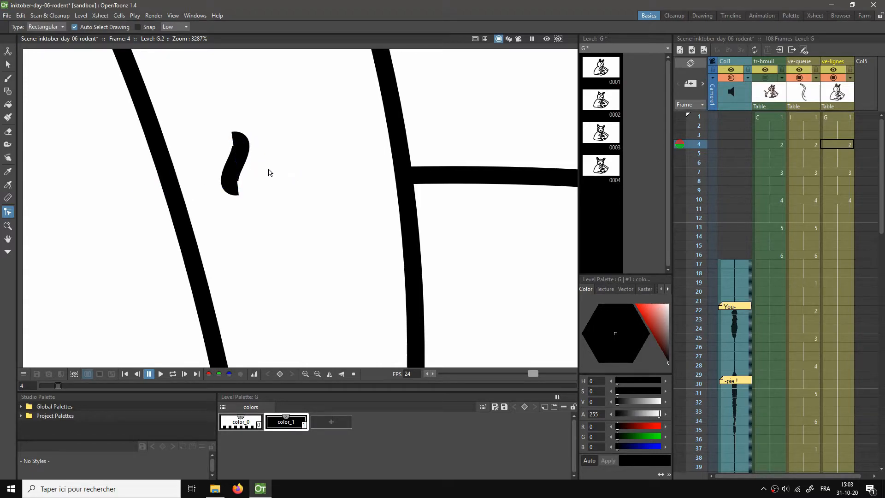
{"action": "key", "text": "s"}
{"action": "left_click", "coordinate": [238, 152]}
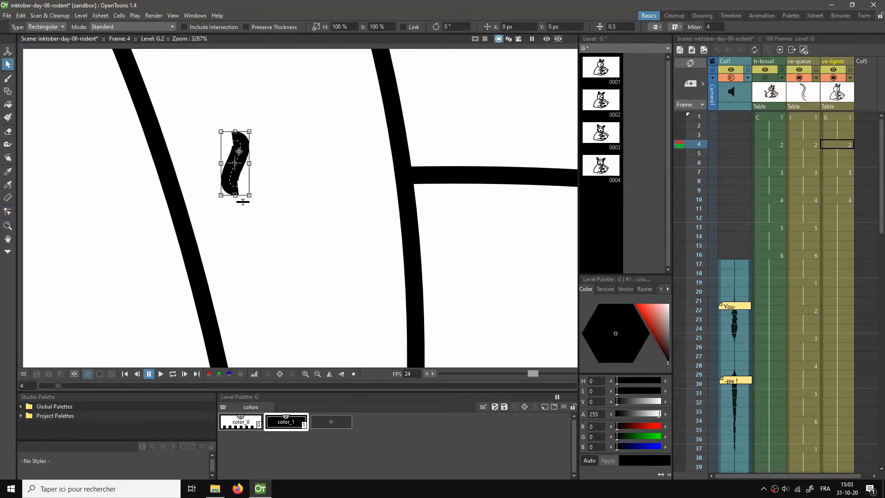
{"action": "key", "text": "Delete"}
Step: Delete the leftover outline stub crossing the left ear's left inner line on frame 4
{"action": "scroll", "coordinate": [406, 182], "scroll_direction": "down", "scroll_amount": 4}
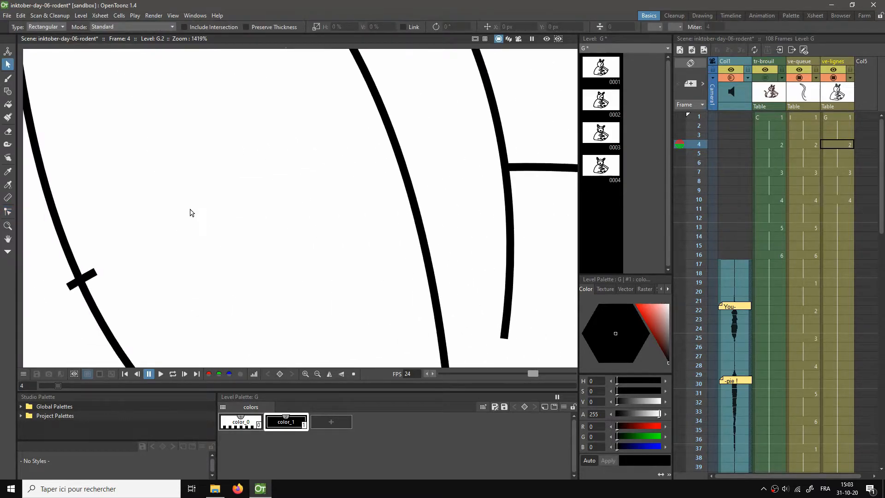
{"action": "scroll", "coordinate": [350, 214], "scroll_direction": "up", "scroll_amount": 2}
{"action": "left_click", "coordinate": [282, 252]}
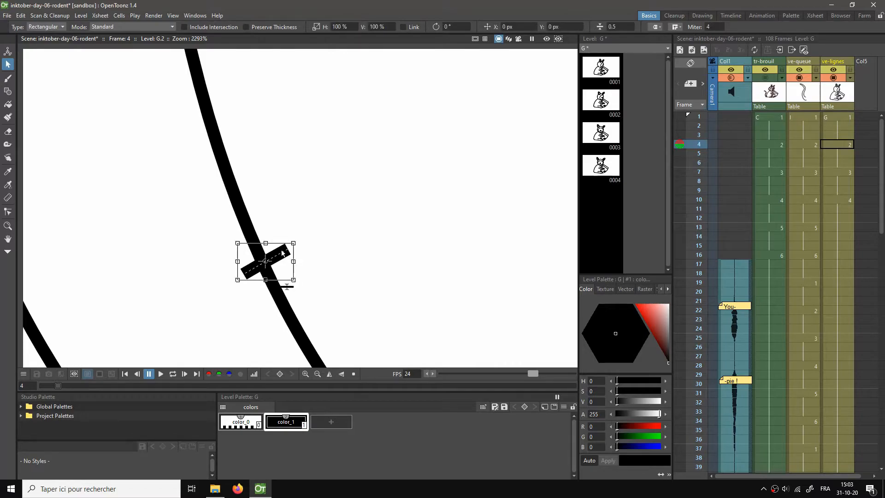
{"action": "key", "text": "Delete"}
Step: Move the end of the head outline's left part onto the left ear's outer left line in the frame 4 drawing
{"action": "scroll", "coordinate": [302, 168], "scroll_direction": "up", "scroll_amount": 3}
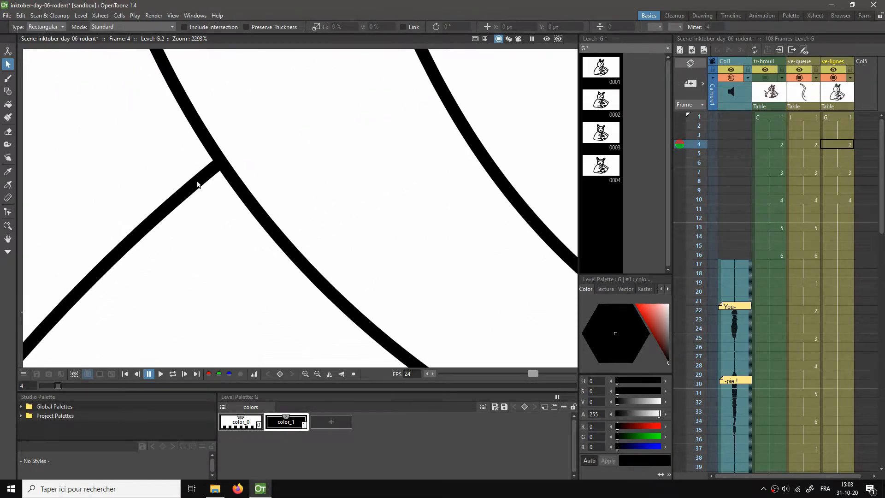
{"action": "key", "text": "c"}
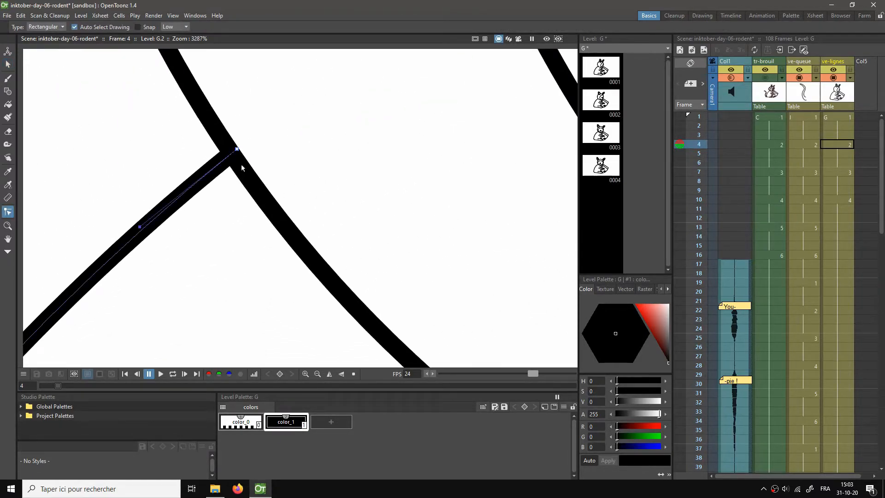
{"action": "left_click", "coordinate": [236, 152]}
{"action": "scroll", "coordinate": [417, 151], "scroll_direction": "down", "scroll_amount": 20}
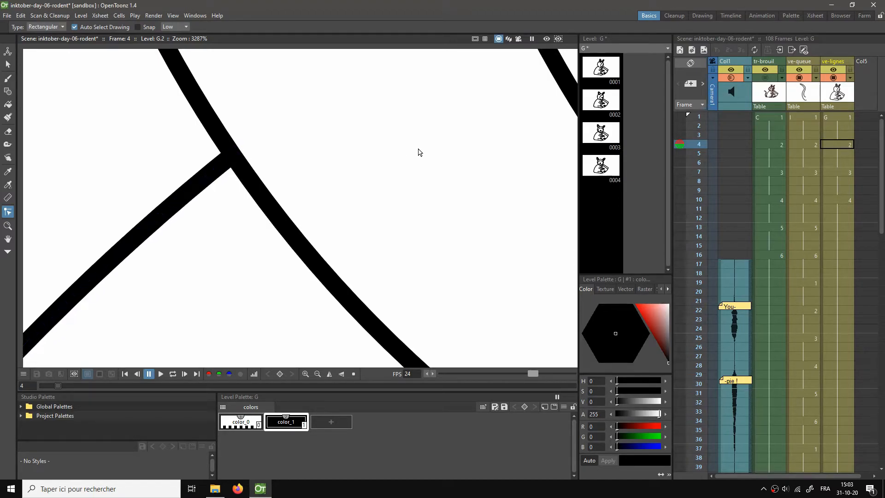
Step: Erase the parts of the head outline that run inside the left ear in the ve-lignes drawing at frame 7
{"action": "scroll", "coordinate": [553, 157], "scroll_direction": "down", "scroll_amount": 5}
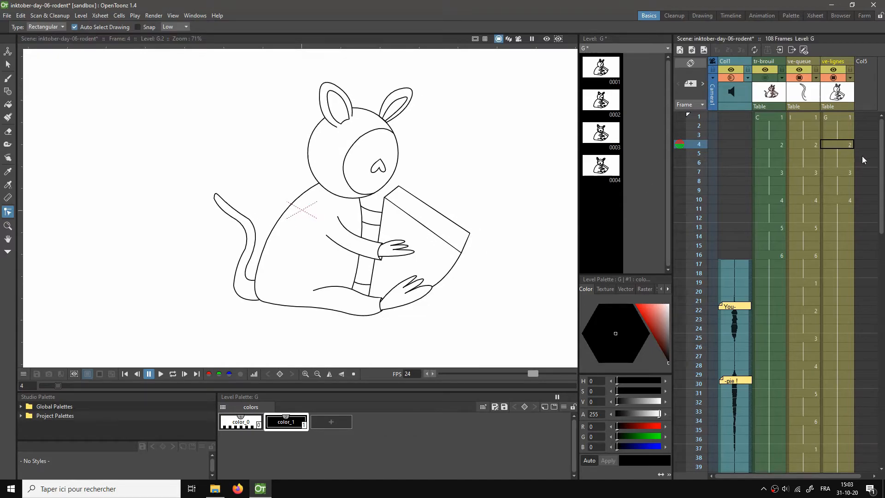
{"action": "left_click", "coordinate": [830, 172]}
{"action": "scroll", "coordinate": [365, 116], "scroll_direction": "up", "scroll_amount": 5}
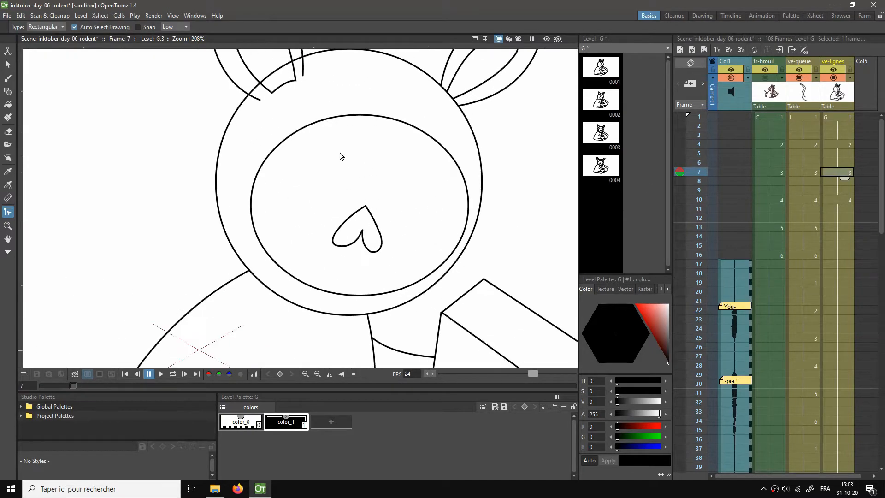
{"action": "scroll", "coordinate": [344, 230], "scroll_direction": "up", "scroll_amount": 5}
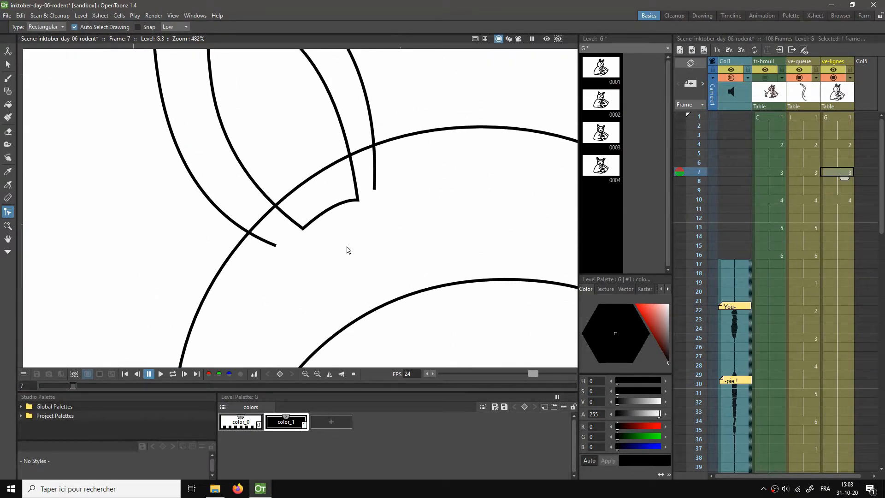
{"action": "key", "text": "a"}
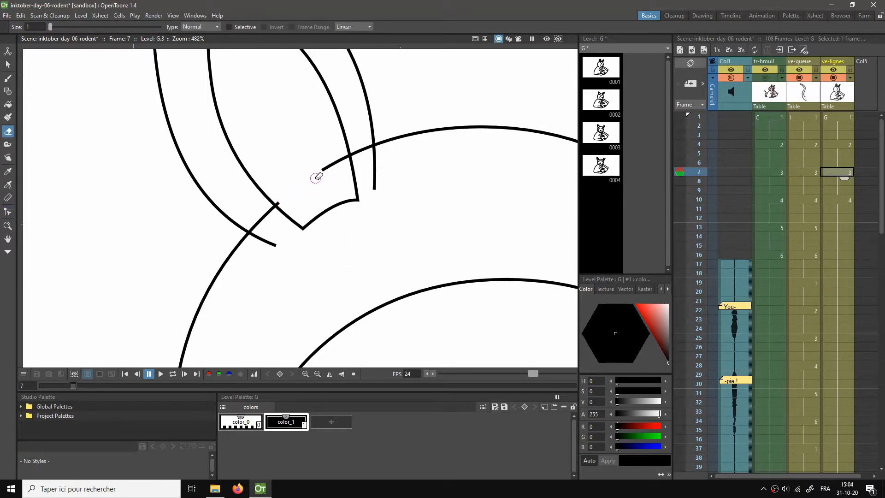
{"action": "scroll", "coordinate": [318, 177], "scroll_direction": "up", "scroll_amount": 4}
{"action": "left_click_drag", "start_coordinate": [367, 129], "coordinate": [434, 99]}
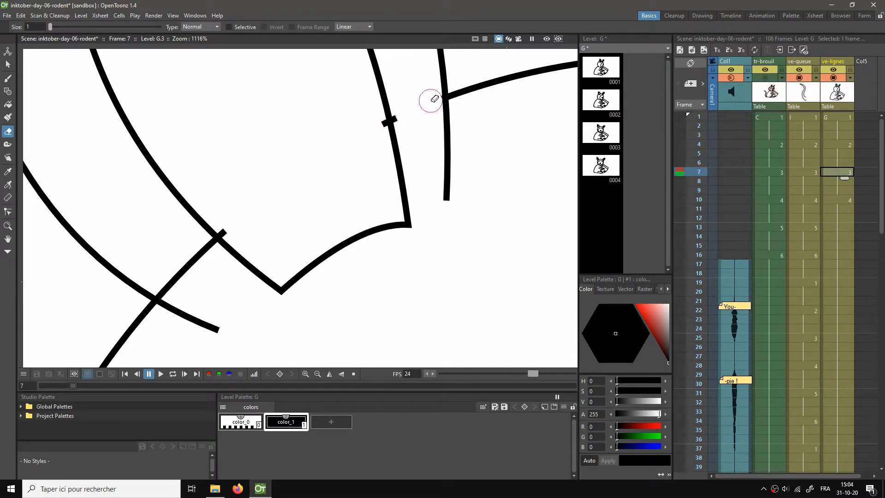
{"action": "left_click_drag", "start_coordinate": [211, 242], "coordinate": [164, 285]}
{"action": "scroll", "coordinate": [148, 321], "scroll_direction": "up", "scroll_amount": 5}
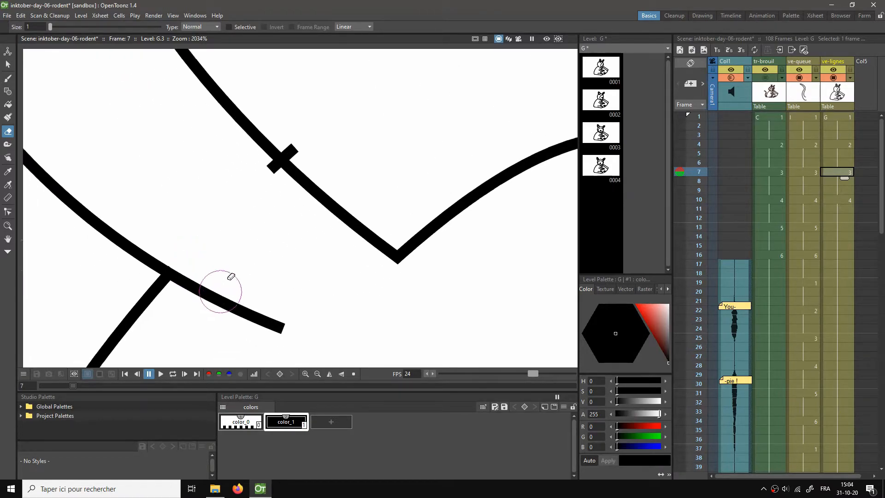
Step: Move the end of the head outline's left part onto the left ear's outer left line in the frame 7 drawing
{"action": "left_click_drag", "start_coordinate": [215, 298], "coordinate": [250, 225]}
{"action": "key", "text": "c"}
{"action": "left_click", "coordinate": [190, 220]}
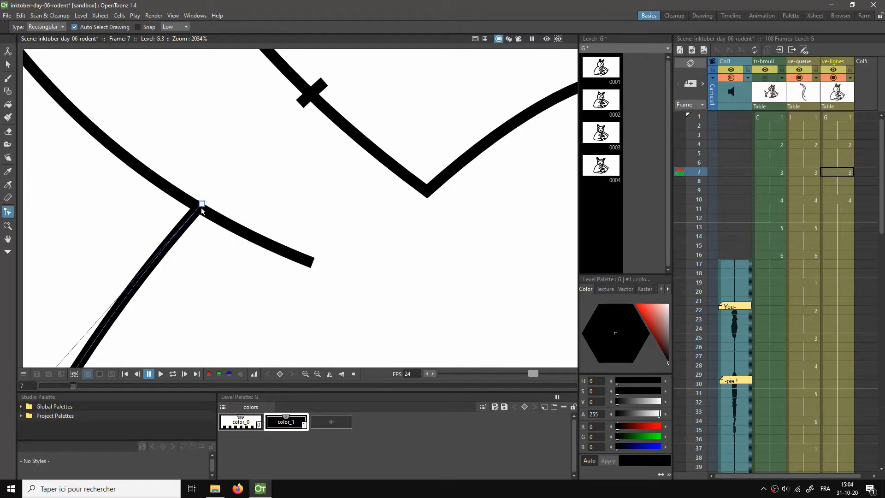
{"action": "left_click_drag", "start_coordinate": [201, 204], "coordinate": [199, 206]}
Step: Delete the two leftover outline stubs crossing the left ear's inner lines in the frame 7 drawing
{"action": "left_click", "coordinate": [311, 93]}
{"action": "key", "text": "s"}
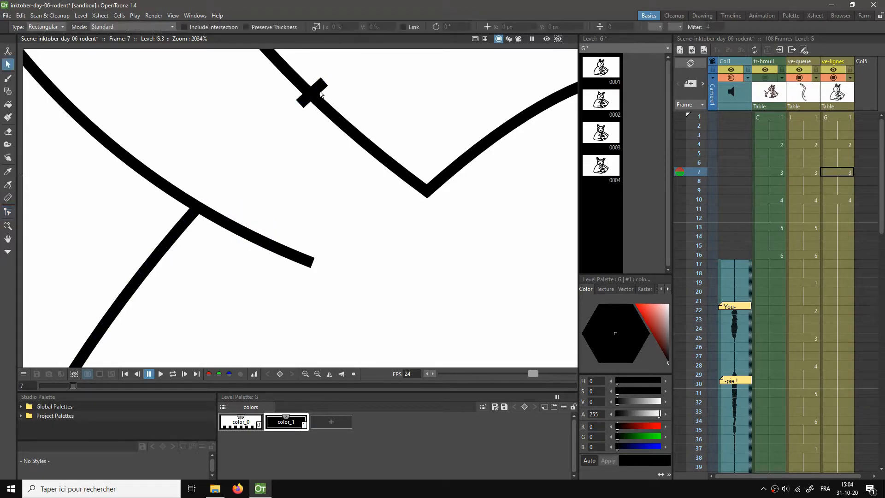
{"action": "left_click", "coordinate": [317, 90]}
{"action": "key", "text": "Delete"}
{"action": "left_click_drag", "start_coordinate": [367, 80], "coordinate": [152, 349]}
{"action": "left_click", "coordinate": [406, 161]}
{"action": "left_click", "coordinate": [417, 156]}
{"action": "key", "text": "Delete"}
Step: Move the end of the head outline's right part onto the left ear's outer right line in the frame 7 drawing
{"action": "left_click_drag", "start_coordinate": [408, 153], "coordinate": [352, 247]}
{"action": "scroll", "coordinate": [354, 261], "scroll_direction": "up", "scroll_amount": 2}
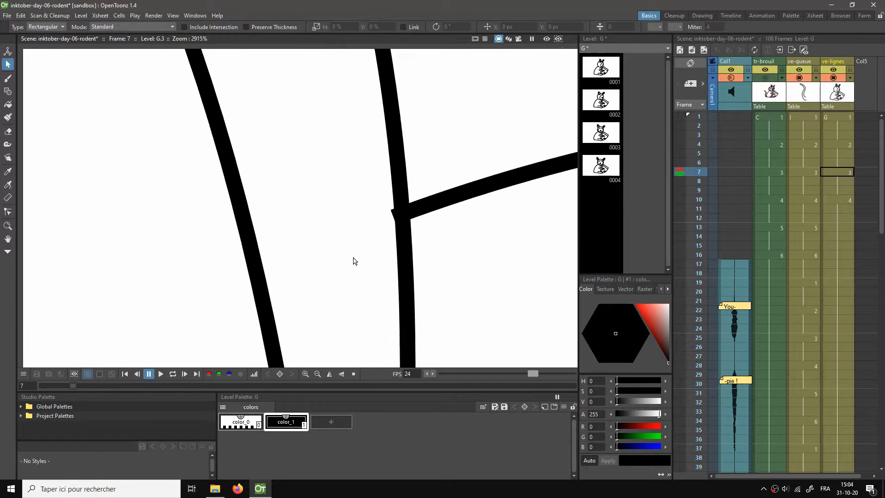
{"action": "key", "text": "c"}
{"action": "left_click", "coordinate": [400, 215]}
{"action": "left_click_drag", "start_coordinate": [395, 215], "coordinate": [399, 215]}
{"action": "left_click", "coordinate": [450, 249]}
{"action": "scroll", "coordinate": [449, 265], "scroll_direction": "down", "scroll_amount": 10}
{"action": "scroll", "coordinate": [442, 282], "scroll_direction": "down", "scroll_amount": 16}
{"action": "scroll", "coordinate": [402, 235], "scroll_direction": "down", "scroll_amount": 4}
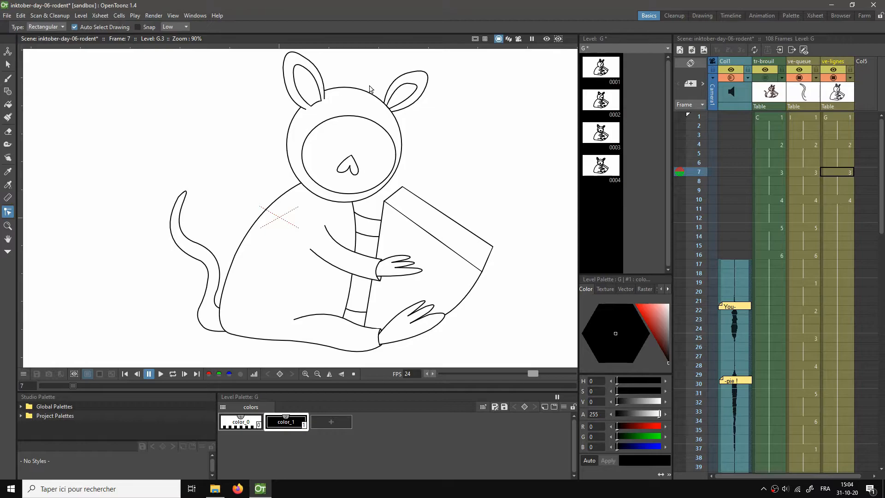
Step: Check the frame 10 drawing, play the animation in a loop, and return to frame 1
{"action": "left_click", "coordinate": [839, 199]}
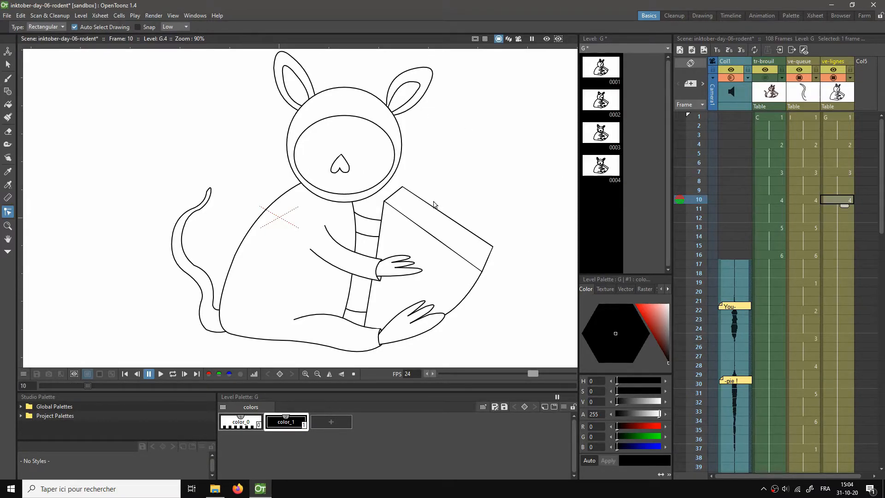
{"action": "right_click", "coordinate": [414, 139]}
{"action": "left_click", "coordinate": [434, 154]}
{"action": "key", "text": "l"}
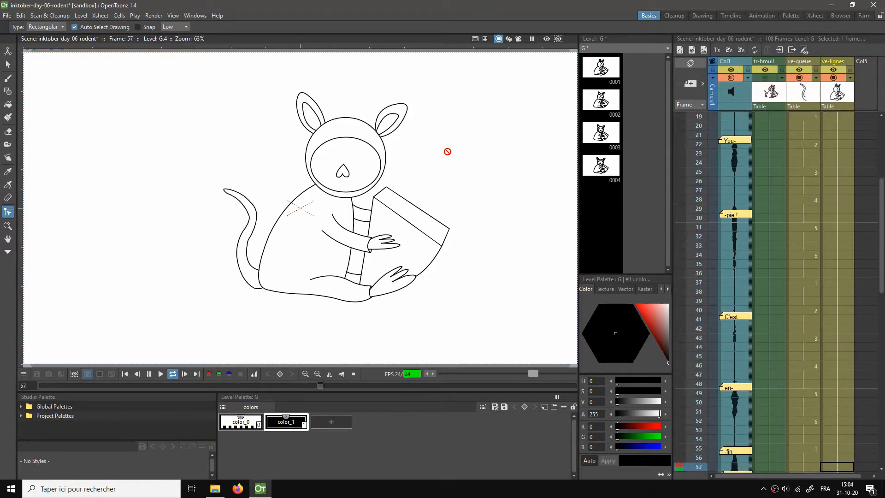
{"action": "left_click", "coordinate": [149, 374]}
{"action": "left_click", "coordinate": [127, 374]}
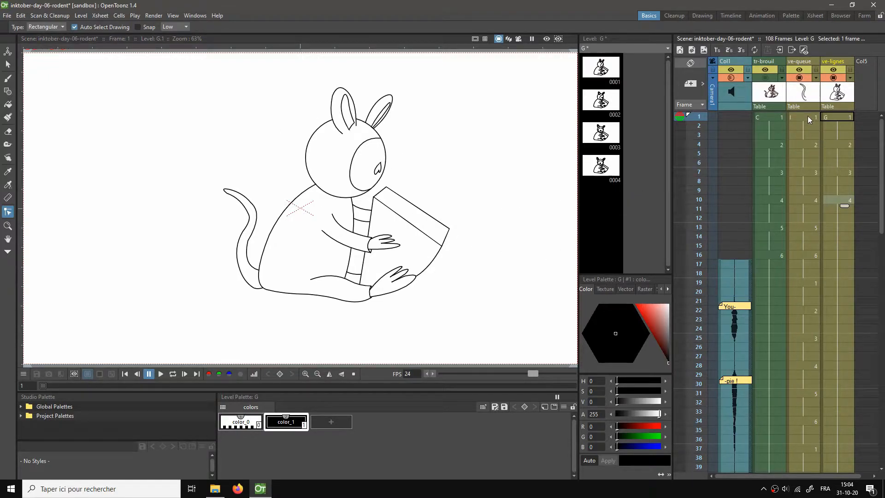
Step: Show the tr-brouil rough column and check the sketched face at frames 21 and 22
{"action": "left_click", "coordinate": [764, 82]}
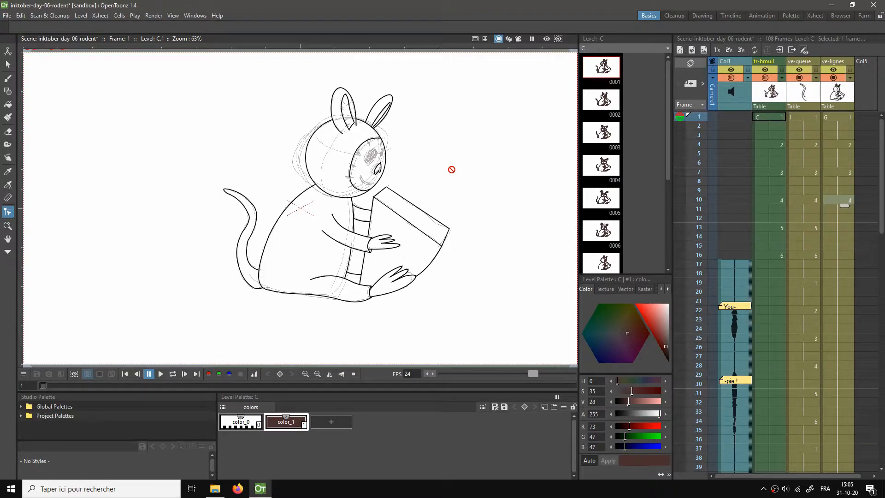
{"action": "left_click", "coordinate": [866, 302]}
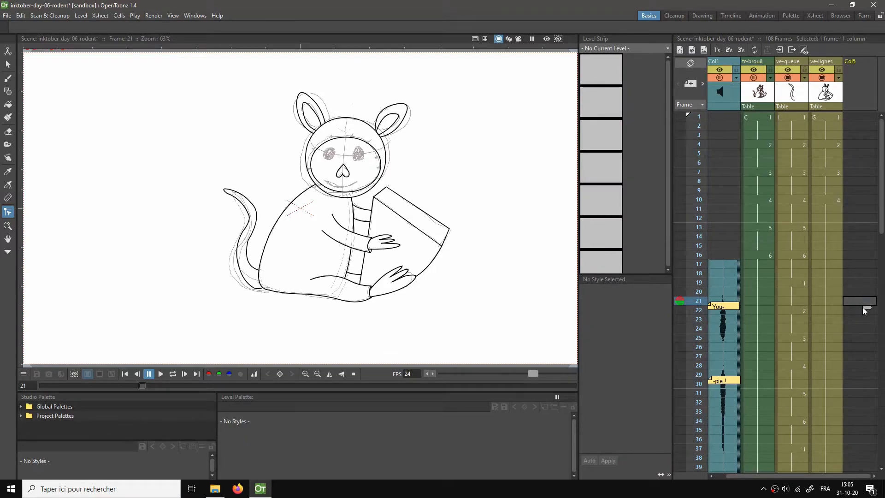
{"action": "left_click", "coordinate": [864, 310]}
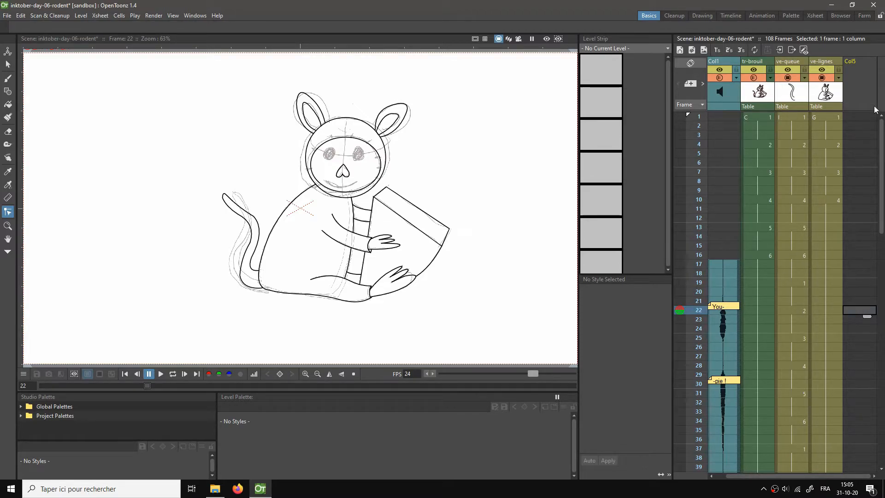
Step: Create a new vector level at frame 1 of Col5 and name the column ve-bouches
{"action": "left_click", "coordinate": [861, 117]}
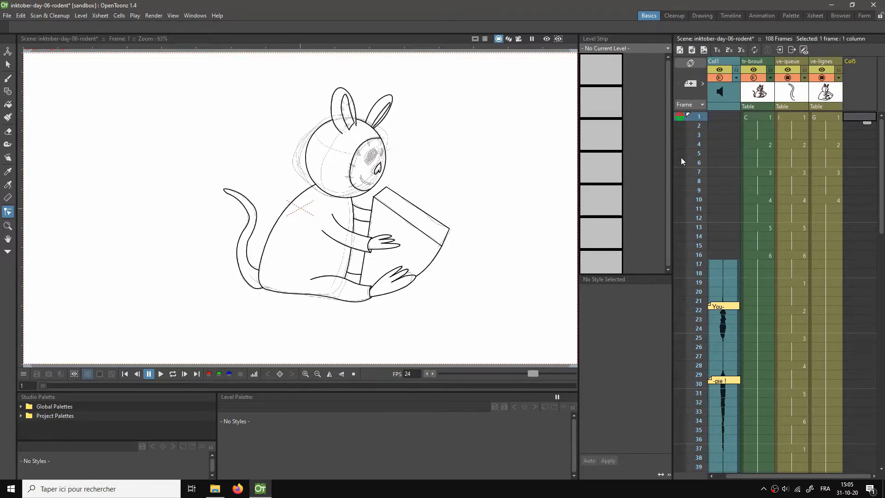
{"action": "left_click", "coordinate": [689, 49]}
{"action": "left_click", "coordinate": [454, 335]}
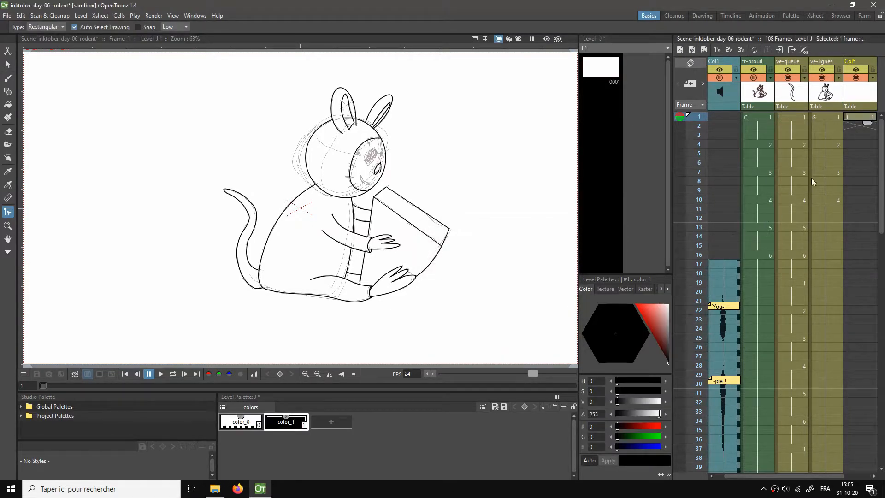
{"action": "double_click", "coordinate": [853, 60]}
{"action": "type", "text": "ve-bouches"}
{"action": "key", "text": "Return"}
Step: Draw the smiling mouth over the rough at frame 1 of ve-bouches as a single curve, using the Arc shape
{"action": "scroll", "coordinate": [390, 159], "scroll_direction": "up", "scroll_amount": 5}
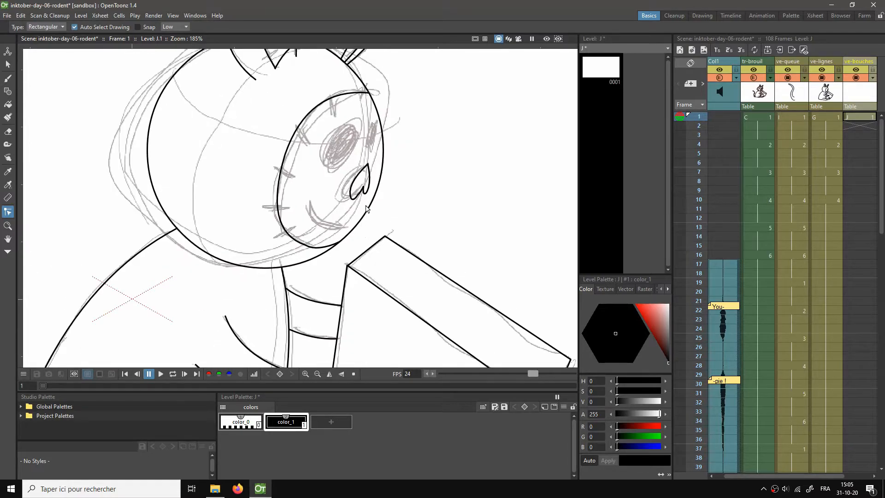
{"action": "key", "text": "g"}
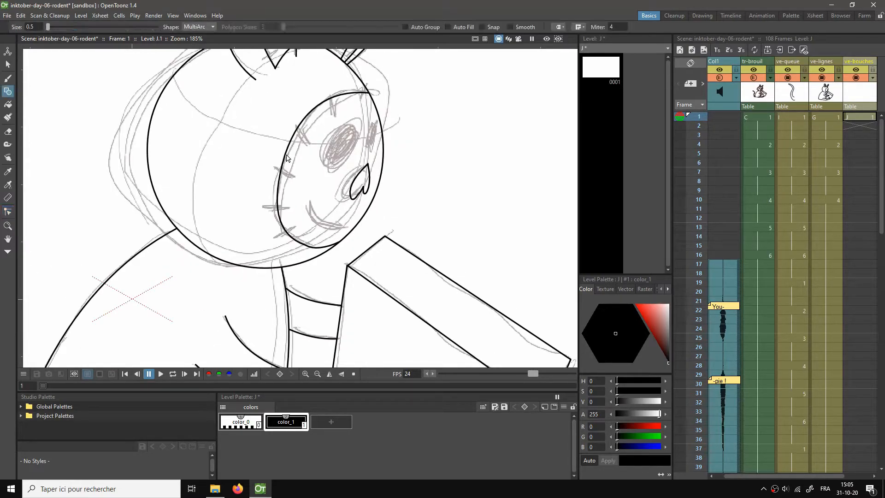
{"action": "left_click", "coordinate": [209, 27]}
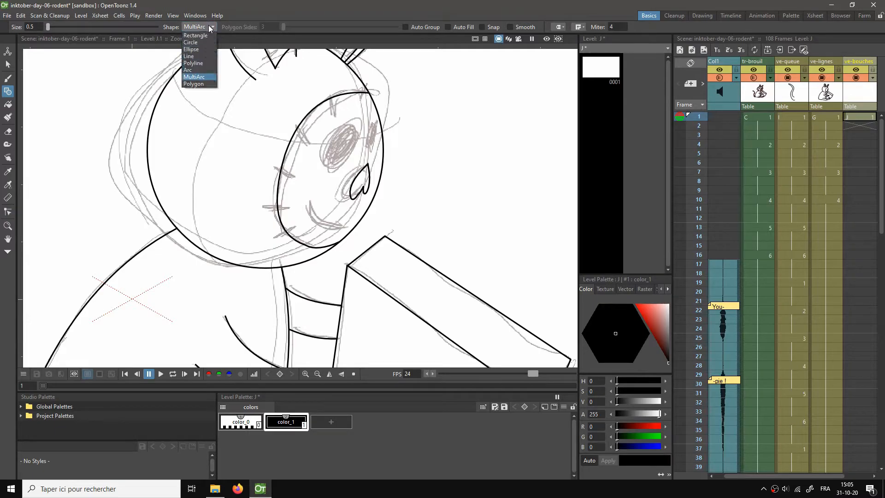
{"action": "left_click", "coordinate": [192, 70]}
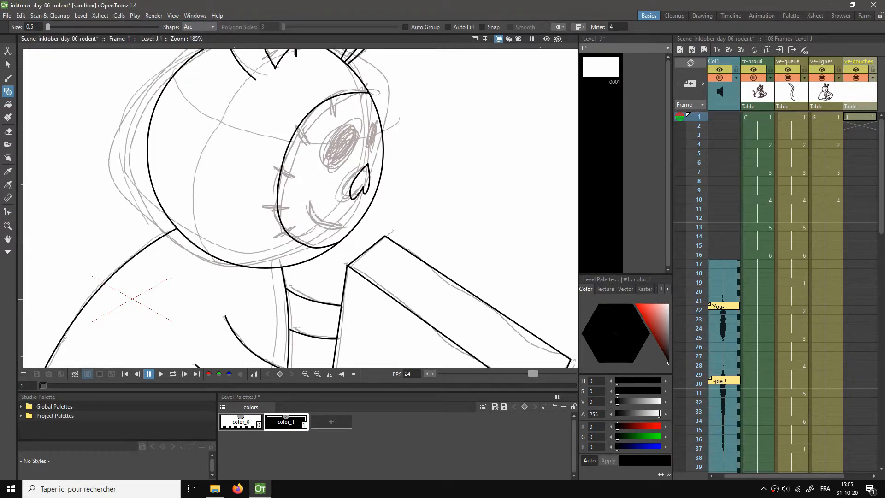
{"action": "left_click_drag", "start_coordinate": [327, 222], "coordinate": [361, 217]}
{"action": "left_click", "coordinate": [334, 245]}
Step: Adjust the right end point of the frame 1 mouth so that it meets the head outline
{"action": "scroll", "coordinate": [355, 225], "scroll_direction": "up", "scroll_amount": 5}
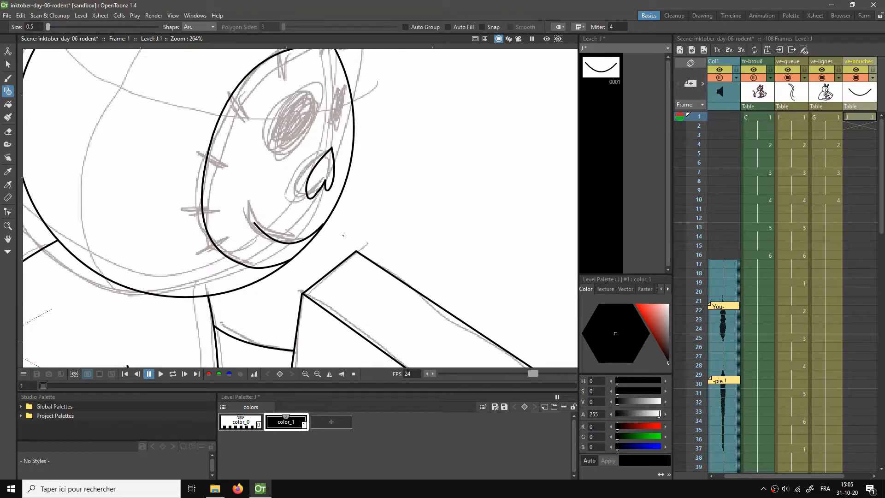
{"action": "key", "text": "s"}
{"action": "scroll", "coordinate": [277, 264], "scroll_direction": "up", "scroll_amount": 2}
{"action": "left_click", "coordinate": [373, 217]}
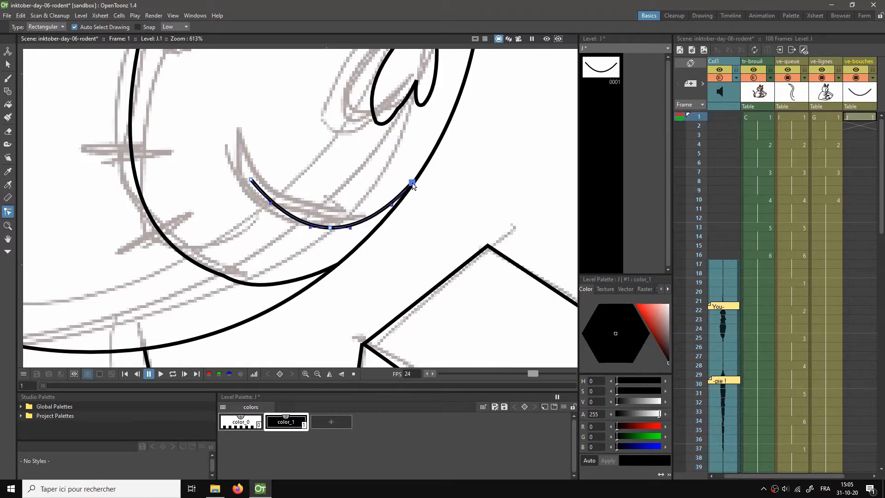
{"action": "scroll", "coordinate": [411, 192], "scroll_direction": "up", "scroll_amount": 3}
{"action": "scroll", "coordinate": [412, 194], "scroll_direction": "up", "scroll_amount": 2}
{"action": "left_click_drag", "start_coordinate": [414, 174], "coordinate": [413, 175]}
{"action": "left_click", "coordinate": [435, 209]}
Step: Hide the tr-brouil rough column to view the clean lines with the mouth
{"action": "scroll", "coordinate": [439, 213], "scroll_direction": "down", "scroll_amount": 15}
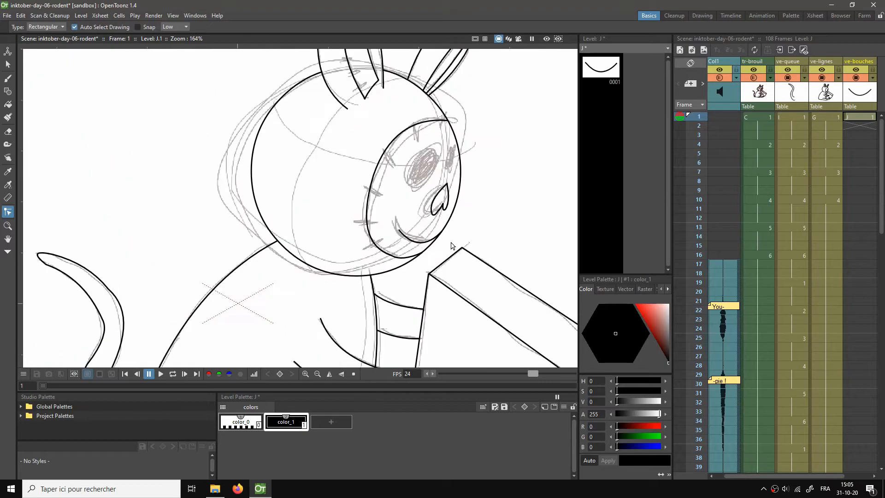
{"action": "left_click", "coordinate": [755, 78]}
{"action": "scroll", "coordinate": [469, 227], "scroll_direction": "down", "scroll_amount": 1}
{"action": "left_click_drag", "start_coordinate": [469, 227], "coordinate": [443, 196]}
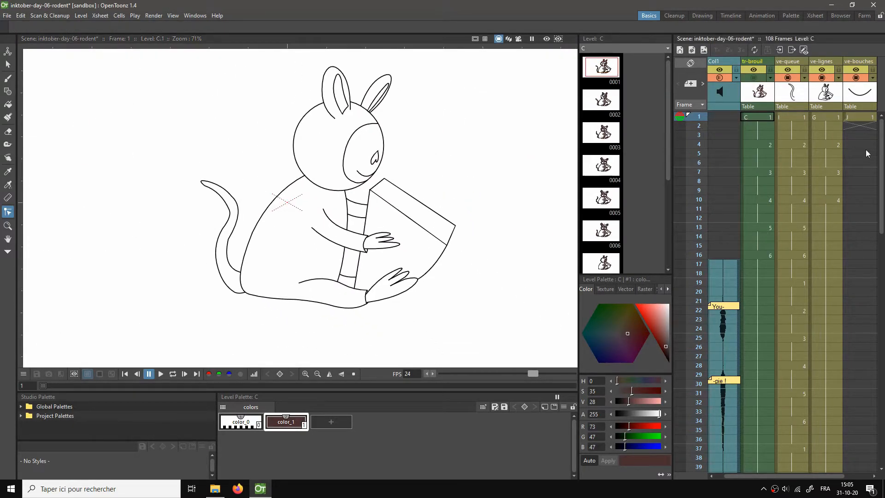
Step: Hold the first ve-bouches drawing through frame 3 and add drawing 2 at frame 4
{"action": "left_click", "coordinate": [856, 120]}
{"action": "left_click_drag", "start_coordinate": [865, 125], "coordinate": [851, 146]}
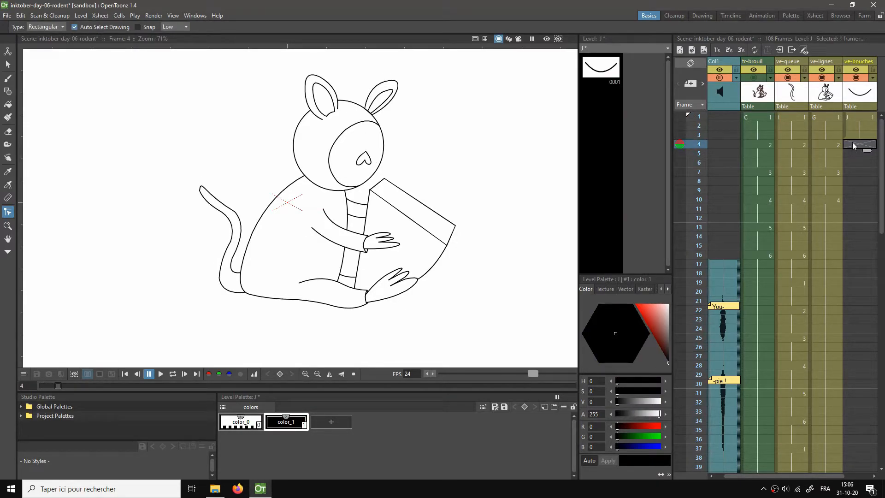
{"action": "type", "text": "2"}
{"action": "key", "text": "Return"}
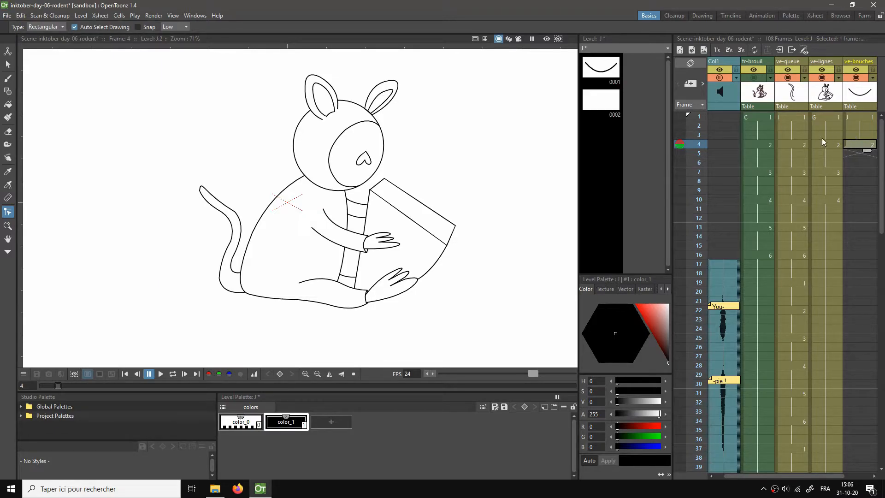
Step: Turn on a fixed onion skin at frame 3 and show the tr-brouil rough, with the ve-bouches frame 4 drawing active
{"action": "left_click", "coordinate": [680, 136]}
{"action": "left_click", "coordinate": [758, 145]}
{"action": "scroll", "coordinate": [470, 162], "scroll_direction": "up", "scroll_amount": 5}
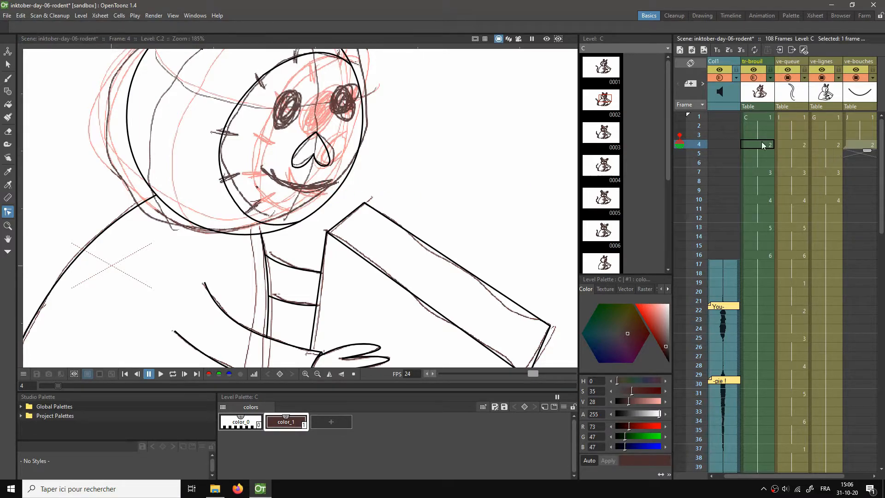
{"action": "left_click", "coordinate": [861, 137]}
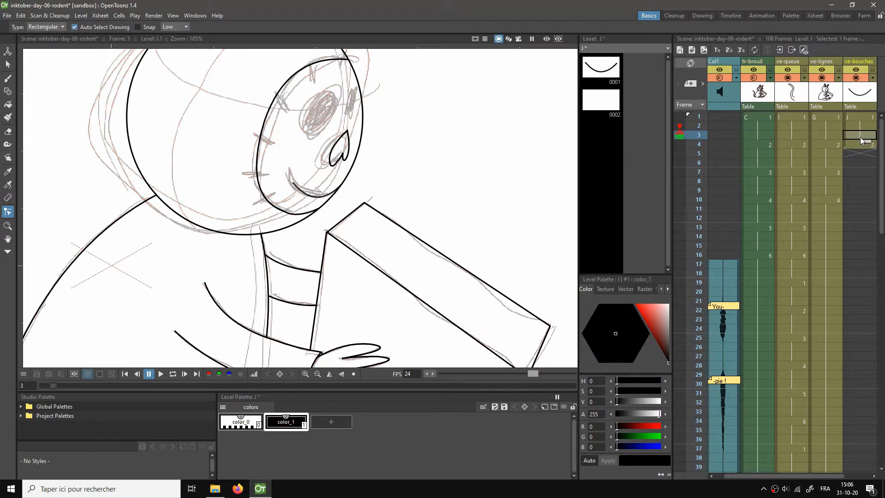
{"action": "left_click", "coordinate": [860, 146]}
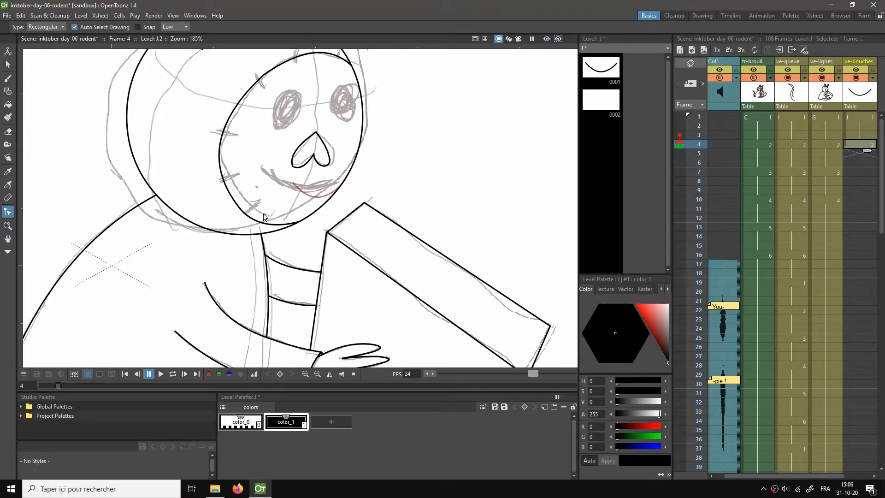
Step: Draw the smiling mouth arc over the rough below the nose in ve-bouches drawing 2
{"action": "key", "text": "g"}
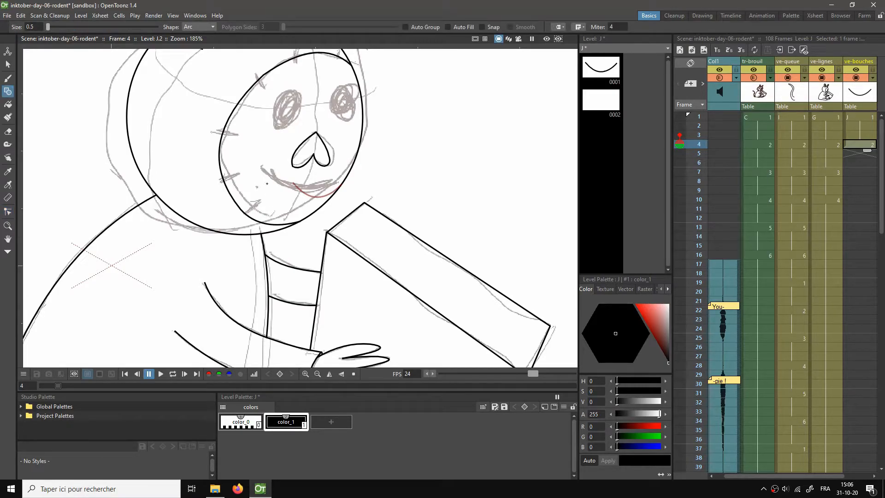
{"action": "left_click_drag", "start_coordinate": [267, 181], "coordinate": [333, 183]}
{"action": "left_click", "coordinate": [289, 226]}
Step: Hide the tr-brouil rough and turn off the onion skin while comparing the mouths at frames 3 and 4
{"action": "left_click", "coordinate": [753, 78]}
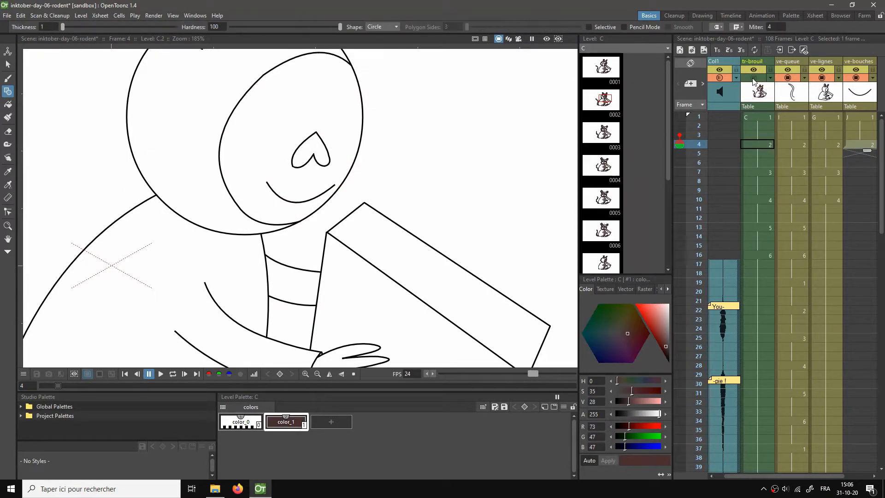
{"action": "left_click", "coordinate": [860, 135]}
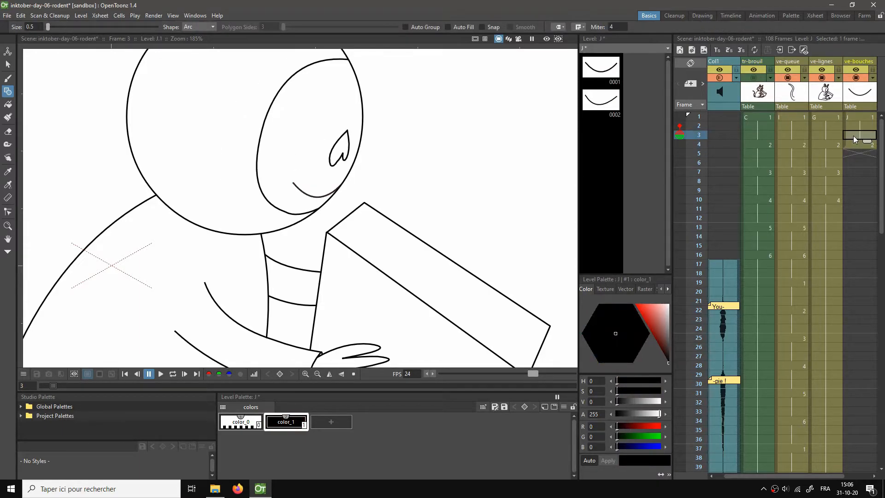
{"action": "left_click", "coordinate": [689, 142]}
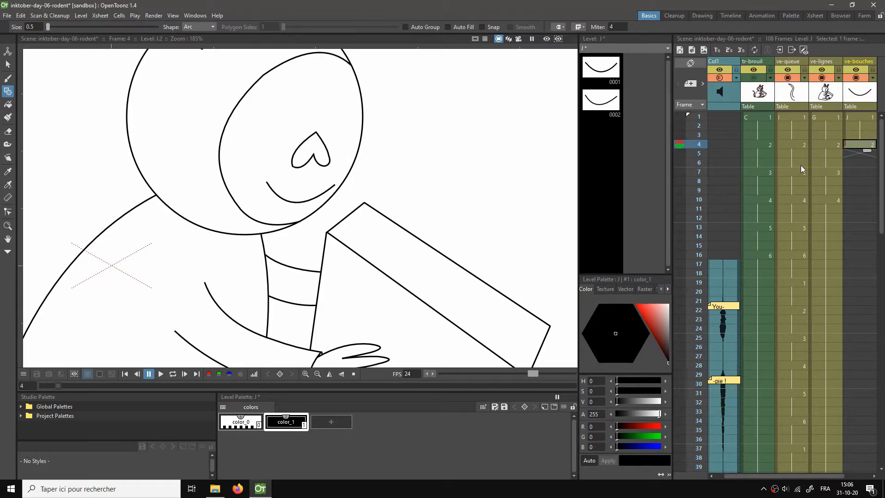
Step: Hold ve-bouches drawing 2 through frame 6 and show the tr-brouil rough at frame 7 with a fixed onion skin at frame 6
{"action": "left_click_drag", "start_coordinate": [860, 155], "coordinate": [856, 179]}
{"action": "left_click", "coordinate": [855, 176]}
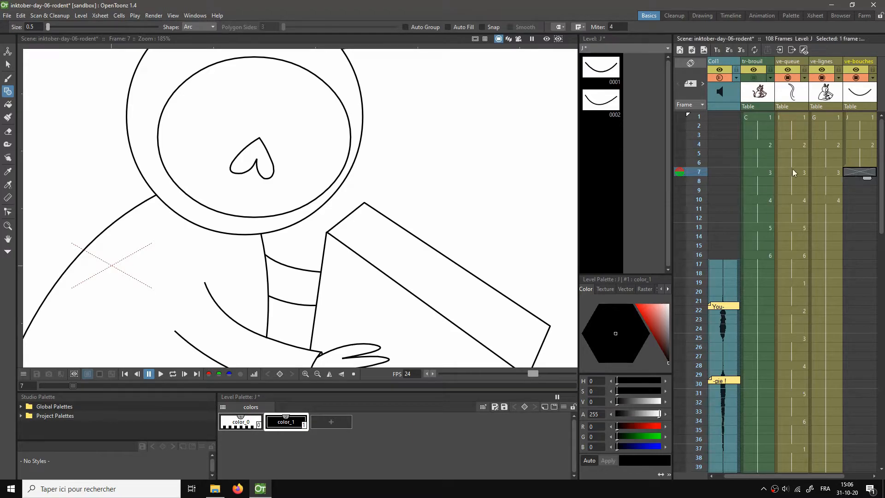
{"action": "left_click", "coordinate": [680, 164]}
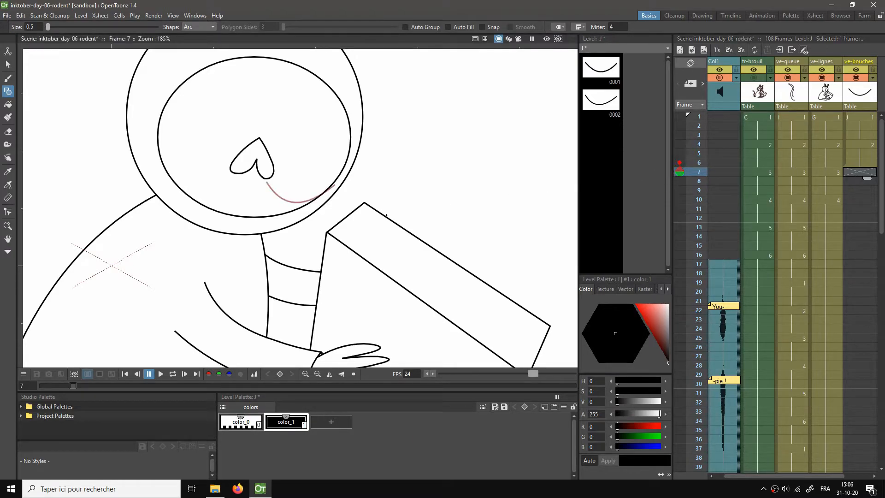
{"action": "left_click", "coordinate": [761, 90]}
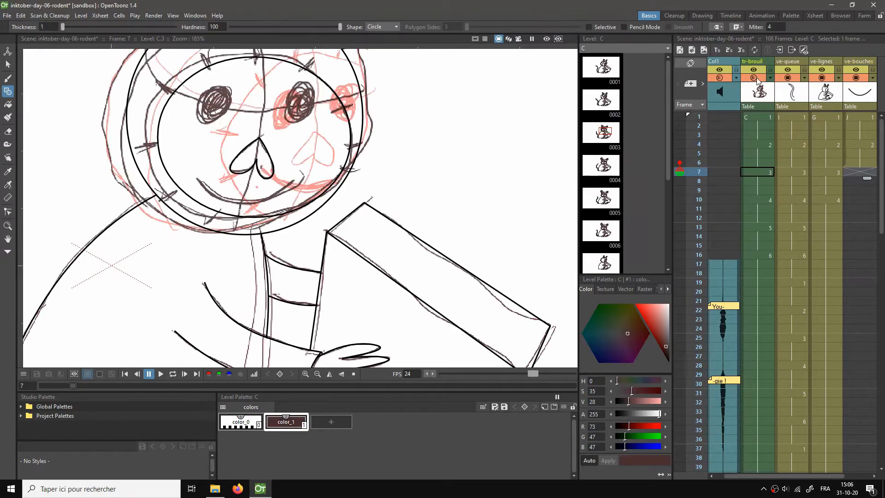
{"action": "left_click", "coordinate": [866, 171]}
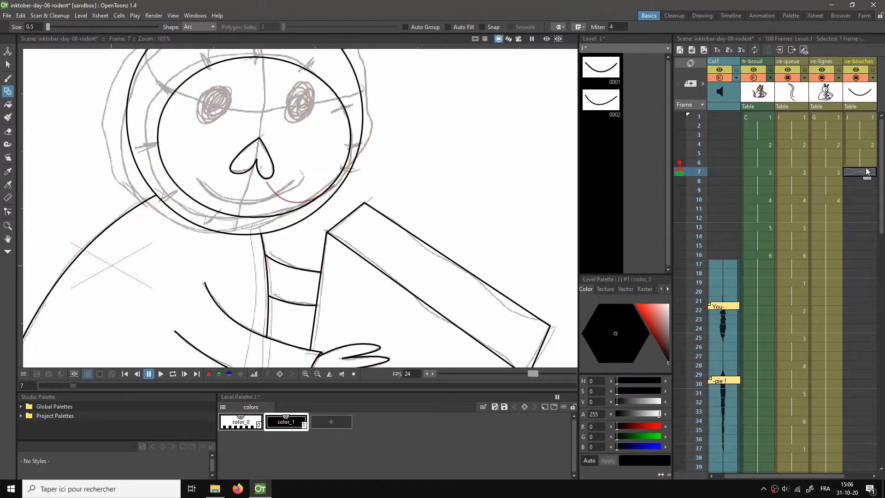
Step: Add ve-bouches drawing 3 at frame 7 and draw its smiling mouth arc over the rough below the nose
{"action": "left_click", "coordinate": [859, 160]}
{"action": "left_click", "coordinate": [856, 168]}
{"action": "left_click", "coordinate": [857, 176]}
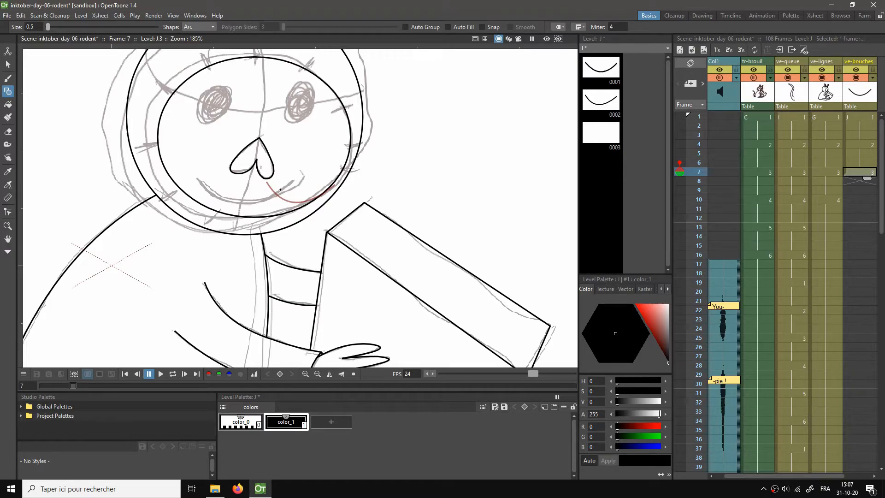
{"action": "left_click_drag", "start_coordinate": [202, 184], "coordinate": [298, 187]}
{"action": "left_click", "coordinate": [242, 229]}
Step: Hide the tr-brouil rough and turn off the onion skin around frames 6 and 7 of ve-bouches
{"action": "left_click", "coordinate": [757, 172]}
{"action": "scroll", "coordinate": [490, 171], "scroll_direction": "down", "scroll_amount": 2}
{"action": "left_click", "coordinate": [848, 162]}
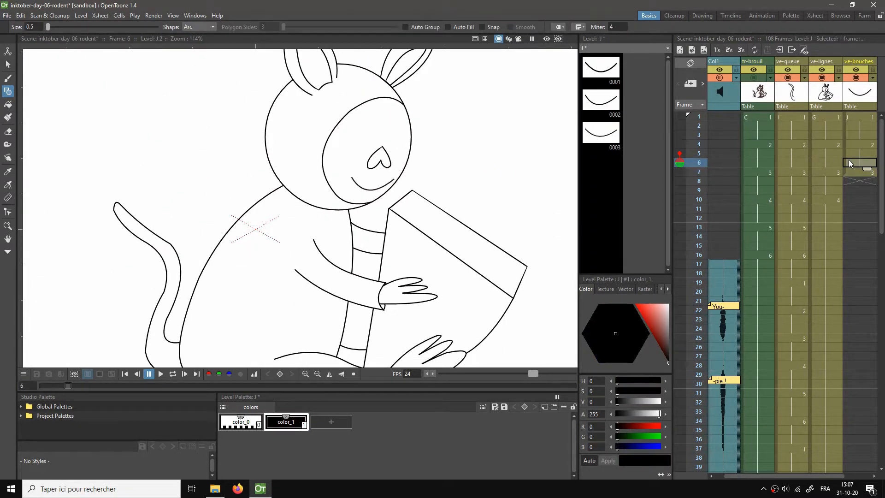
{"action": "key", "text": "Down"}
{"action": "key", "text": "Up"}
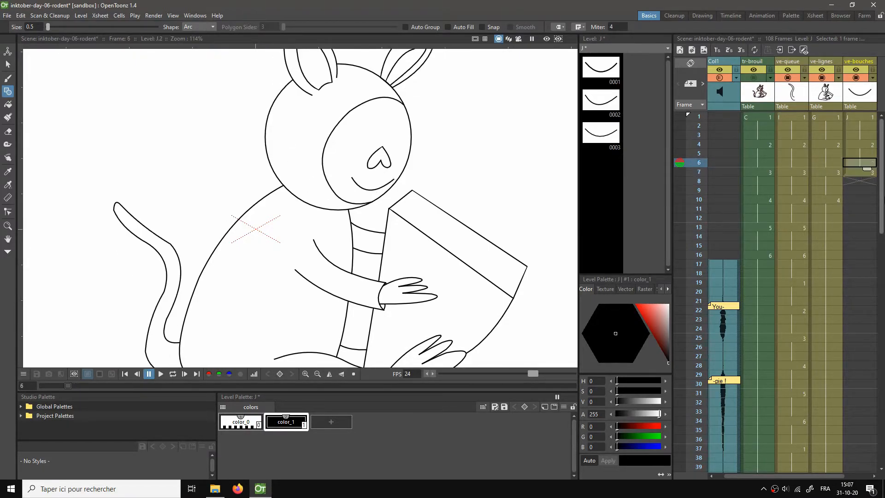
Step: Step back and forth through frames 3 to 8 to examine how the mouth moves between the ve-bouches drawings
{"action": "key", "text": "Down"}
{"action": "key", "text": "Up"}
{"action": "key", "text": "Down"}
{"action": "key", "text": "Up"}
{"action": "key", "text": "Down"}
{"action": "key", "text": "Up"}
{"action": "key", "text": "Up"}
{"action": "key", "text": "Up"}
{"action": "key", "text": "Up"}
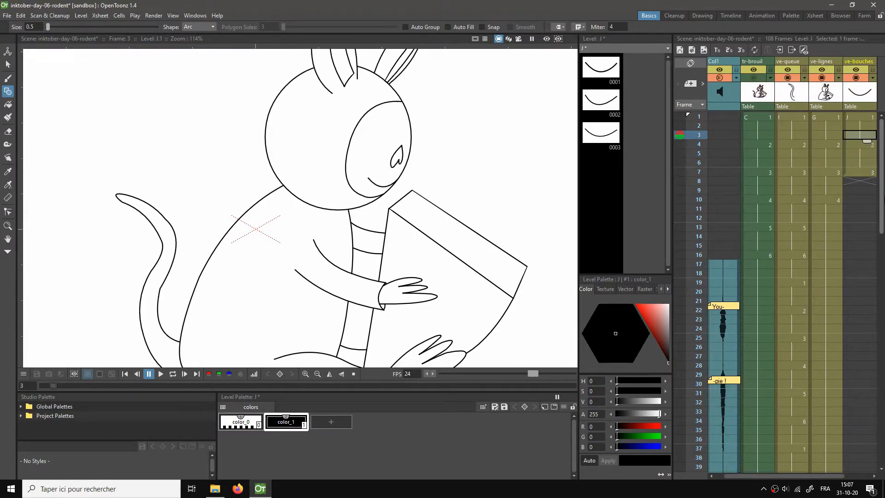
{"action": "key", "text": "Down"}
{"action": "key", "text": "Down"}
{"action": "key", "text": "Down"}
{"action": "key", "text": "Down"}
{"action": "key", "text": "Down"}
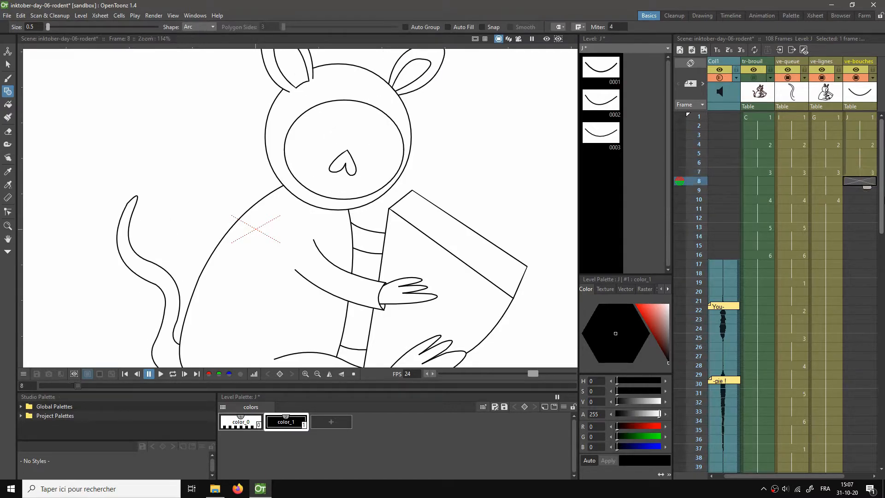
{"action": "key", "text": "Up"}
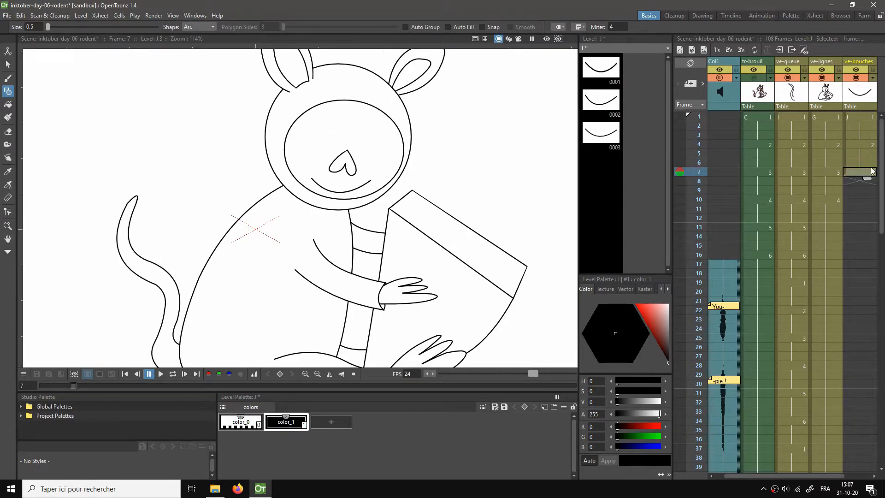
Step: Hold ve-bouches drawing 3 through frame 9 and add drawing 4 at frame 10, with the rough and a frame 9 onion skin shown
{"action": "left_click_drag", "start_coordinate": [868, 180], "coordinate": [861, 199]}
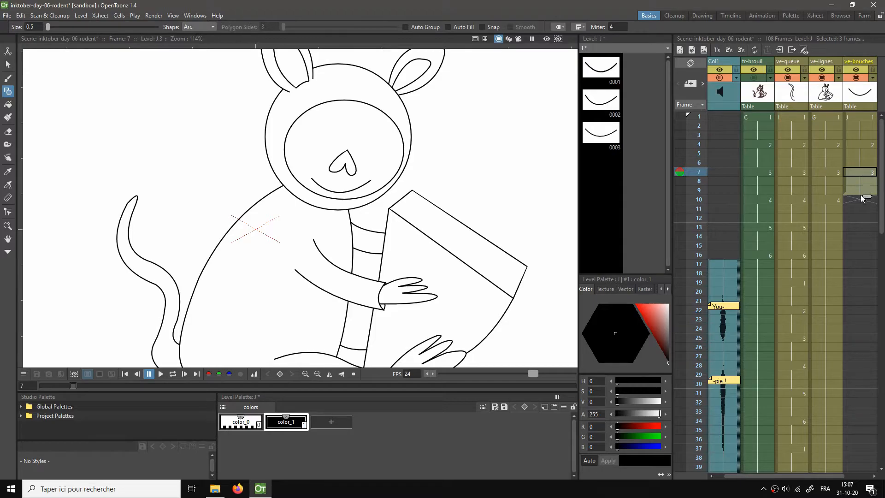
{"action": "left_click", "coordinate": [859, 200]}
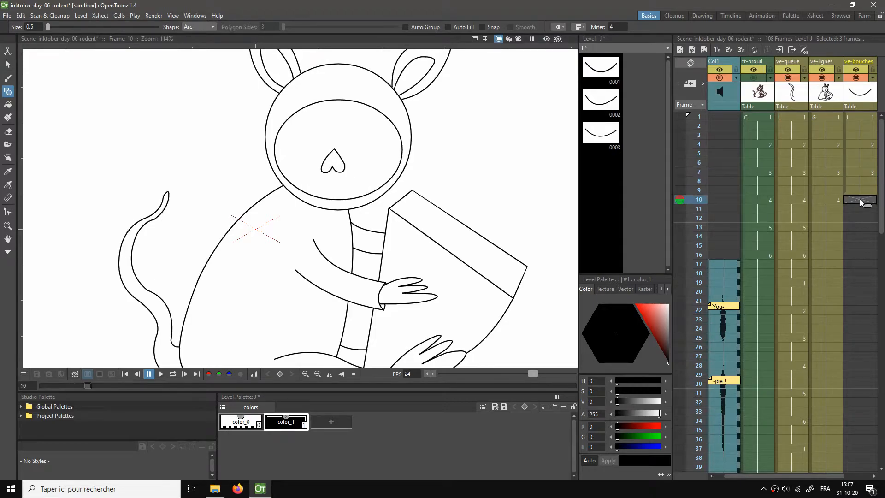
{"action": "left_click", "coordinate": [751, 90]}
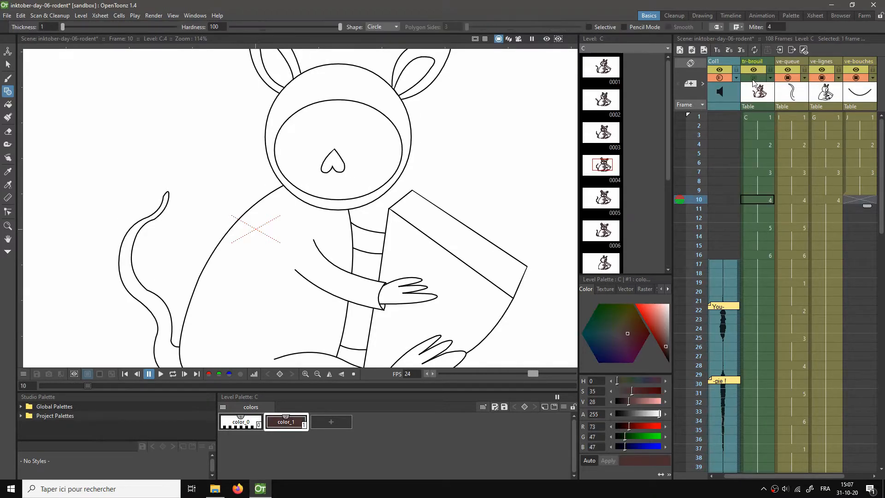
{"action": "left_click", "coordinate": [681, 191]}
{"action": "left_click", "coordinate": [864, 201]}
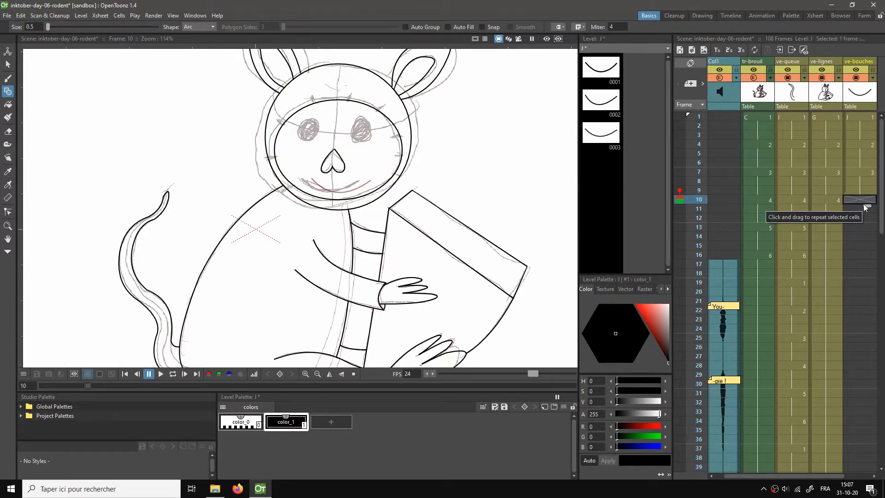
{"action": "key", "text": "alt+d"}
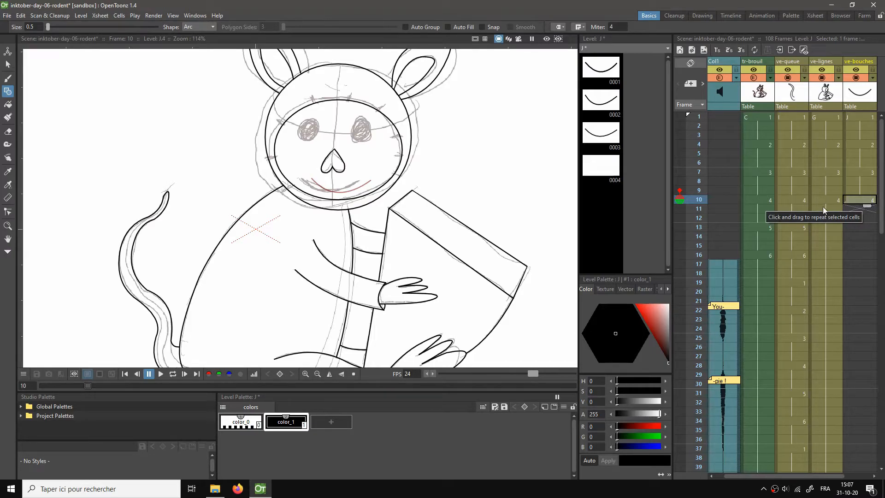
Step: Draw a deep mouth arc over the rough below the nose in ve-bouches drawing 4
{"action": "scroll", "coordinate": [415, 211], "scroll_direction": "up", "scroll_amount": 3}
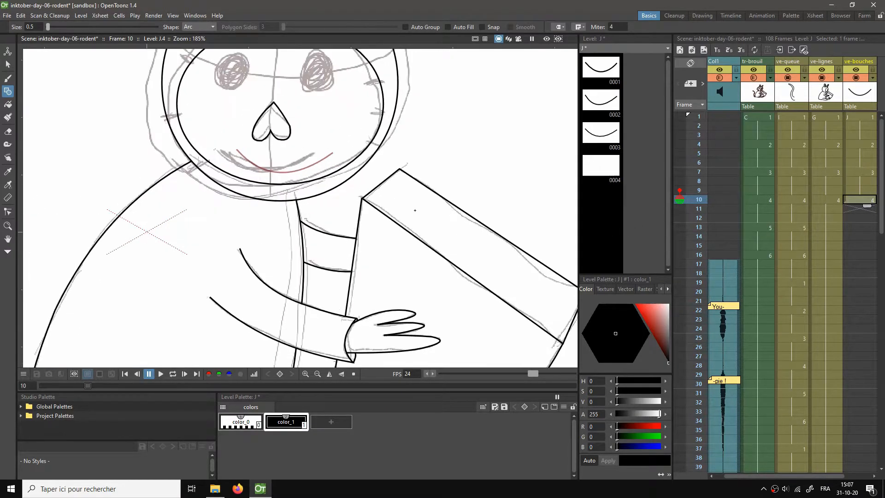
{"action": "left_click_drag", "start_coordinate": [336, 185], "coordinate": [386, 217]}
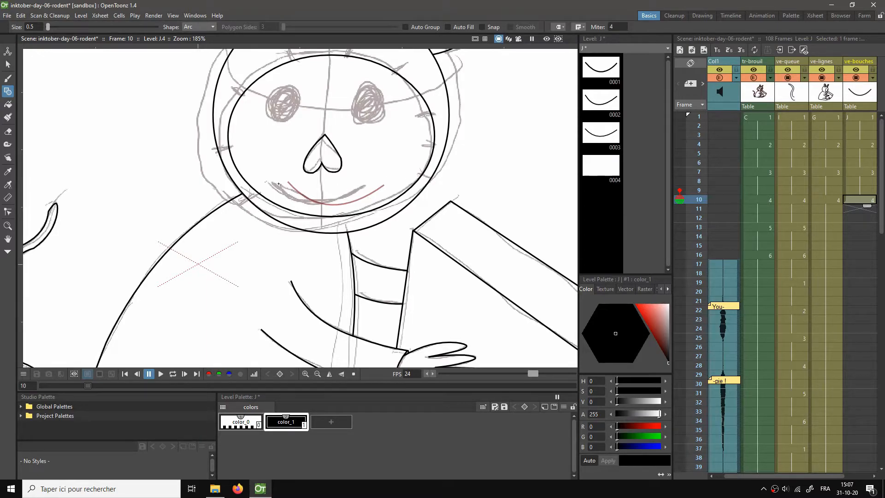
{"action": "left_click_drag", "start_coordinate": [277, 182], "coordinate": [367, 185]}
{"action": "left_click", "coordinate": [318, 234]}
{"action": "scroll", "coordinate": [468, 235], "scroll_direction": "down", "scroll_amount": 3}
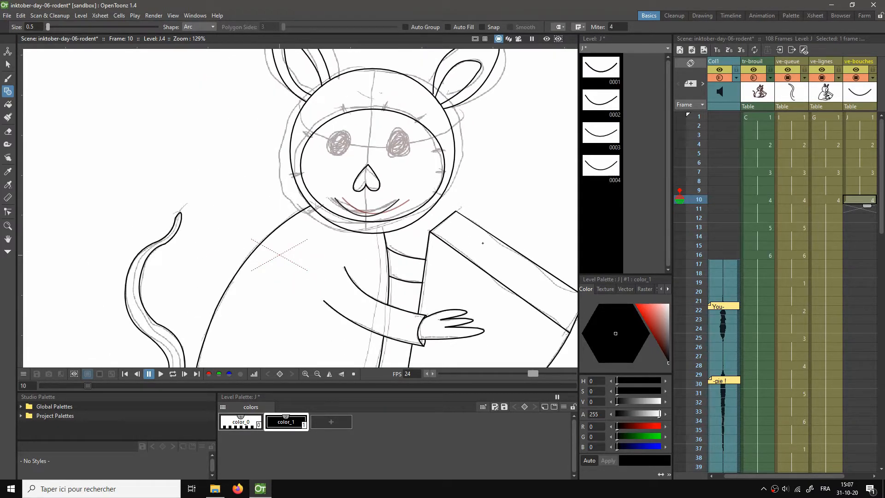
Step: Toggle the tr-brouil rough off and on again to examine the frame 10 mouth against the onion-skinned one
{"action": "left_click", "coordinate": [759, 86]}
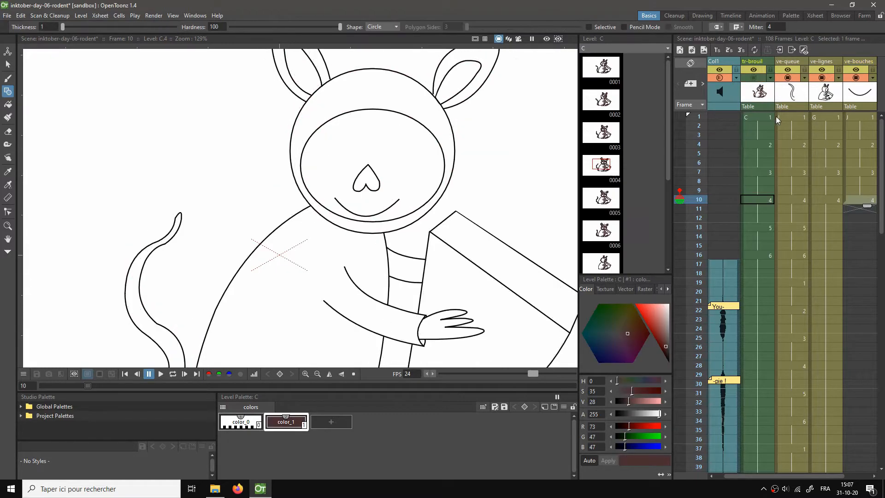
{"action": "left_click", "coordinate": [865, 190]}
{"action": "left_click", "coordinate": [864, 200]}
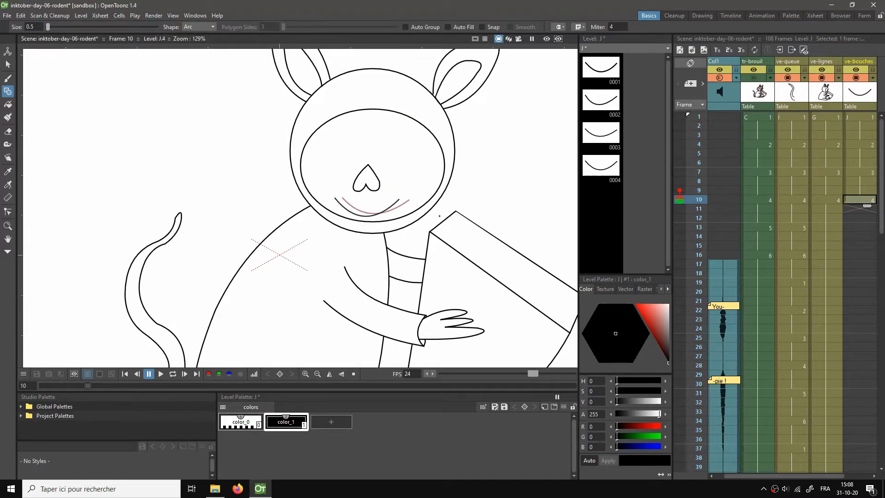
{"action": "scroll", "coordinate": [439, 216], "scroll_direction": "up", "scroll_amount": 1}
{"action": "left_click", "coordinate": [758, 77]}
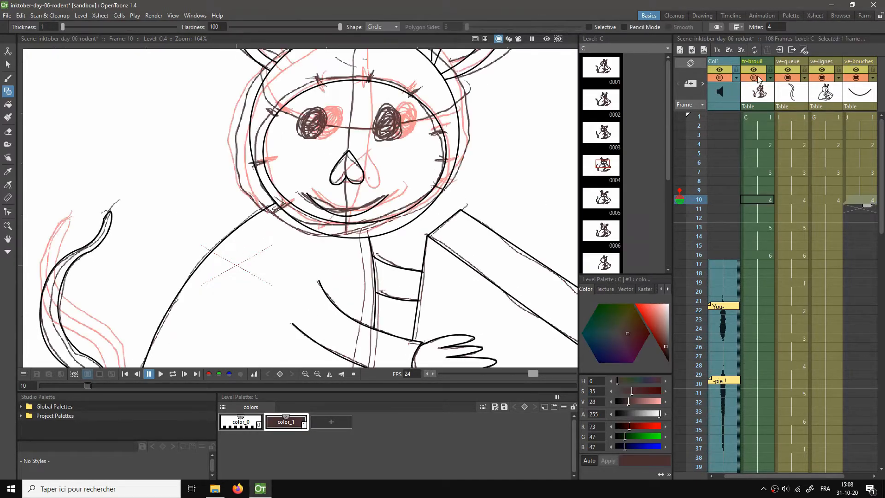
{"action": "left_click", "coordinate": [865, 201]}
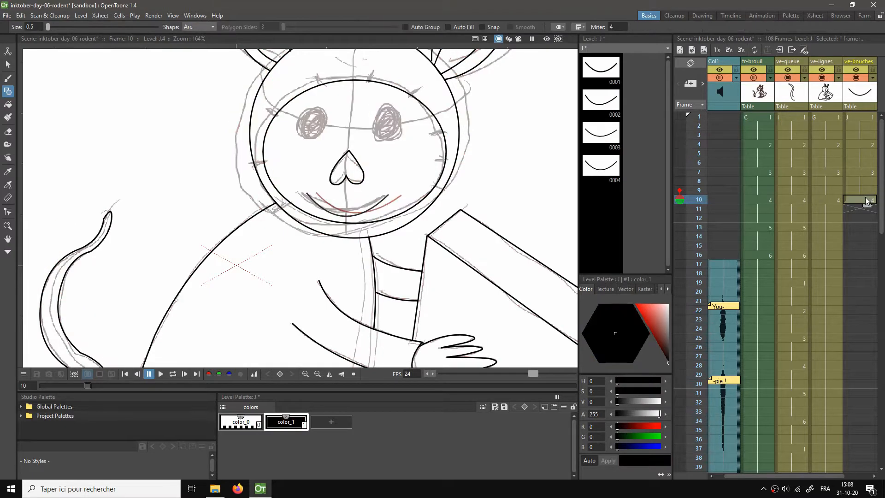
Step: Delete the mouth arc in ve-bouches drawing 4 and redraw it shallower along the rough mouth
{"action": "key", "text": "s"}
{"action": "left_click", "coordinate": [373, 205]}
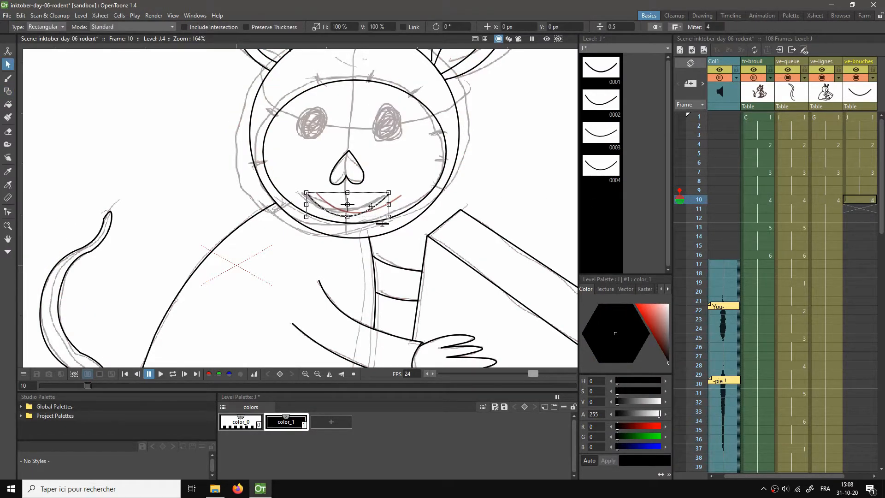
{"action": "key", "text": "Delete"}
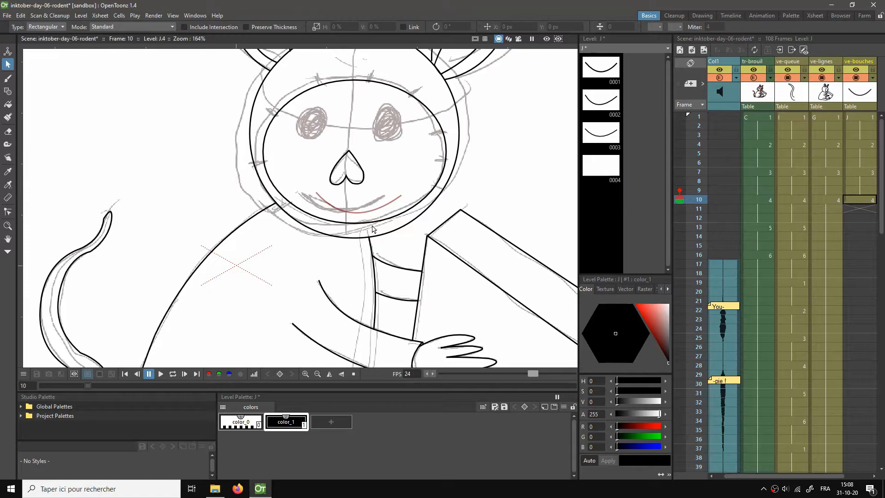
{"action": "key", "text": "g"}
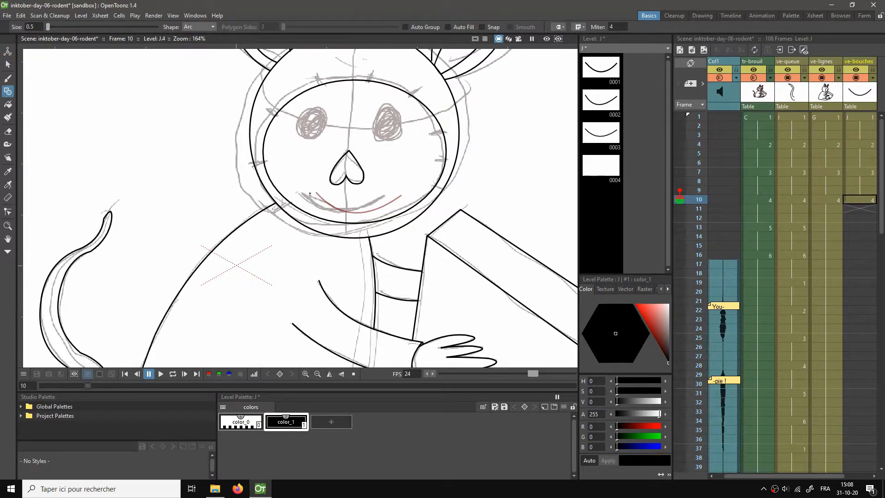
{"action": "left_click_drag", "start_coordinate": [309, 195], "coordinate": [389, 196]}
{"action": "left_click", "coordinate": [392, 195]}
{"action": "left_click", "coordinate": [342, 226]}
Step: Hide the tr-brouil rough to check the redrawn mouth on the whole rodent at frame 10
{"action": "left_click", "coordinate": [761, 87]}
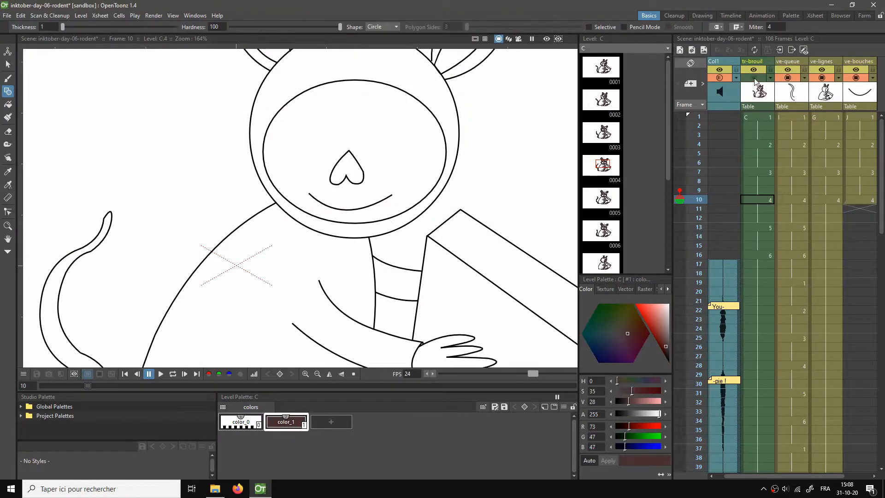
{"action": "scroll", "coordinate": [524, 191], "scroll_direction": "down", "scroll_amount": 5}
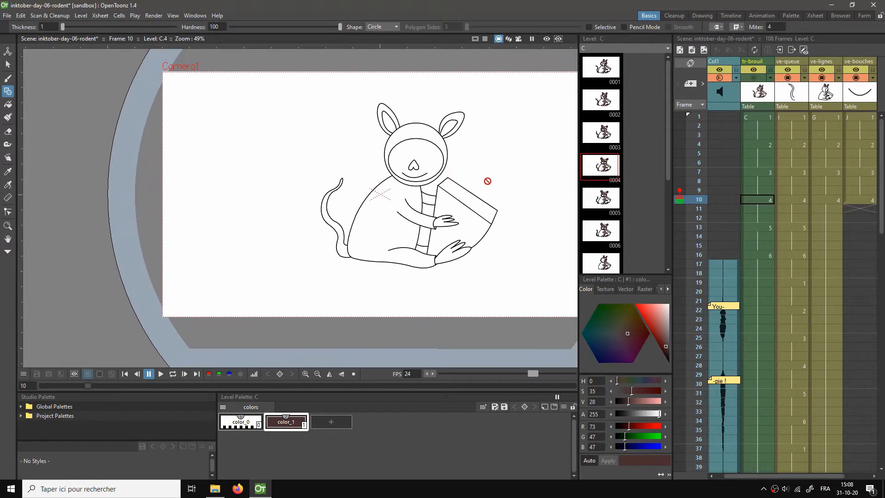
{"action": "right_click", "coordinate": [505, 156]}
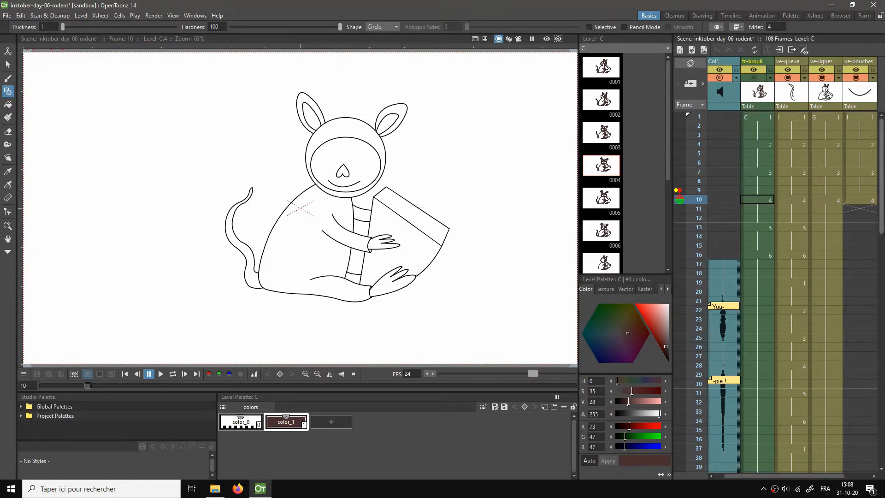
Step: Hold ve-bouches drawing 4 through frame 21 and go to the empty frame 22 in the same column
{"action": "left_click", "coordinate": [859, 200]}
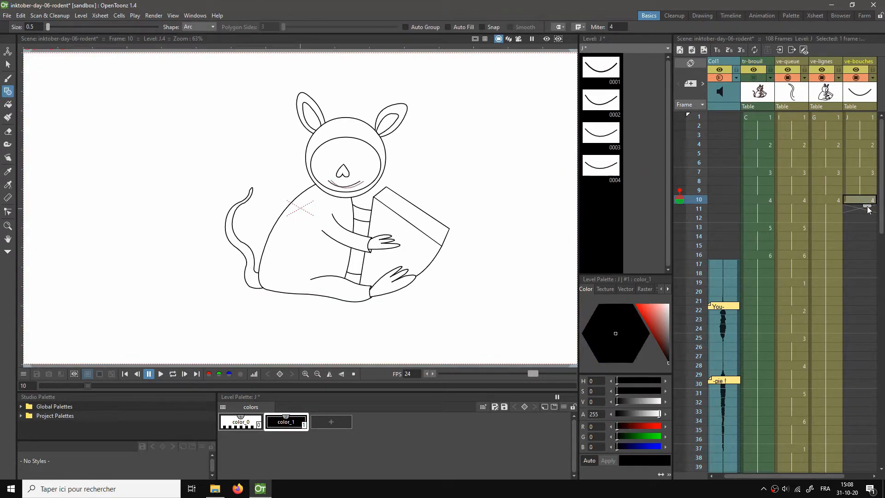
{"action": "left_click_drag", "start_coordinate": [868, 209], "coordinate": [868, 310]}
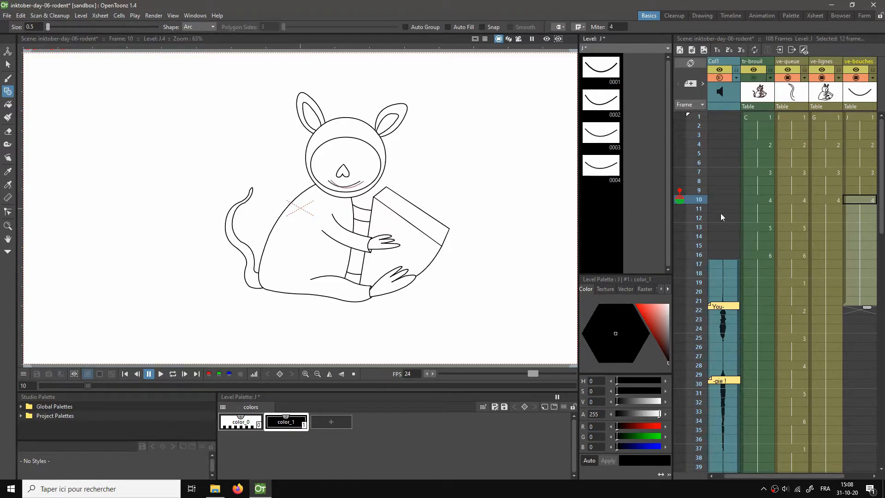
{"action": "left_click", "coordinate": [859, 309]}
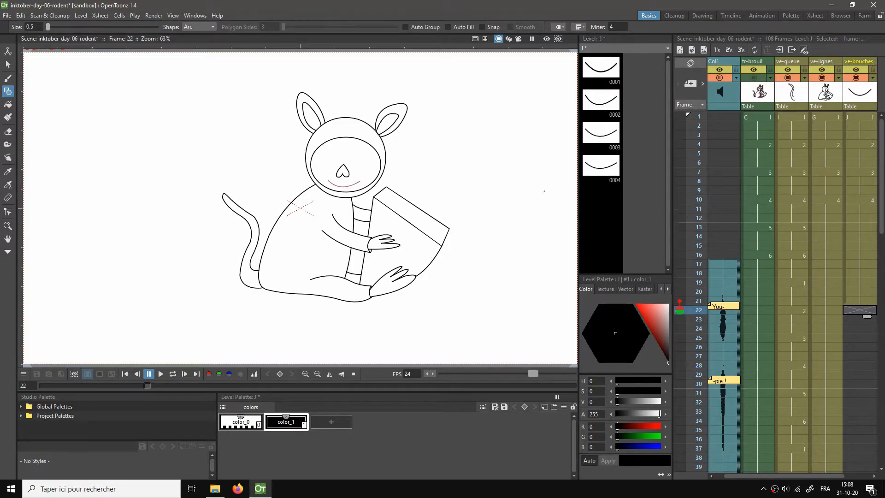
{"action": "scroll", "coordinate": [365, 187], "scroll_direction": "up", "scroll_amount": 3}
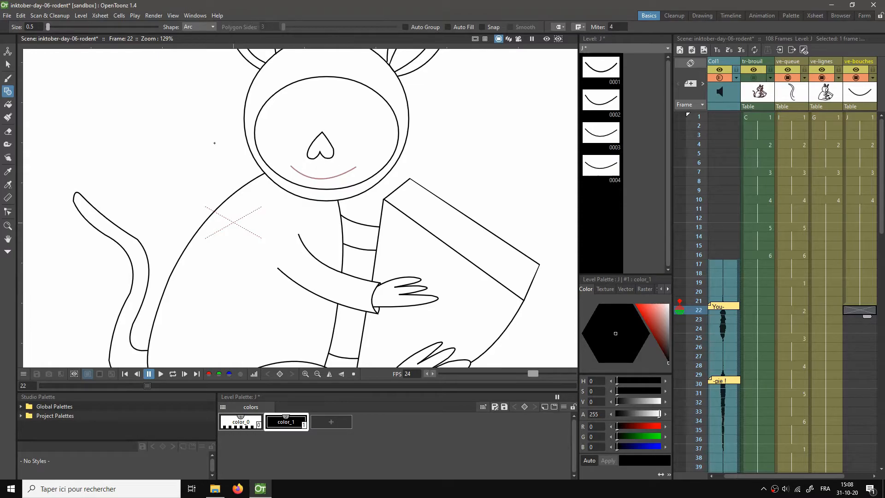
Step: Draw a small circular mouth below the nose at frame 22 of ve-bouches and hold it through frame 28
{"action": "left_click", "coordinate": [198, 26]}
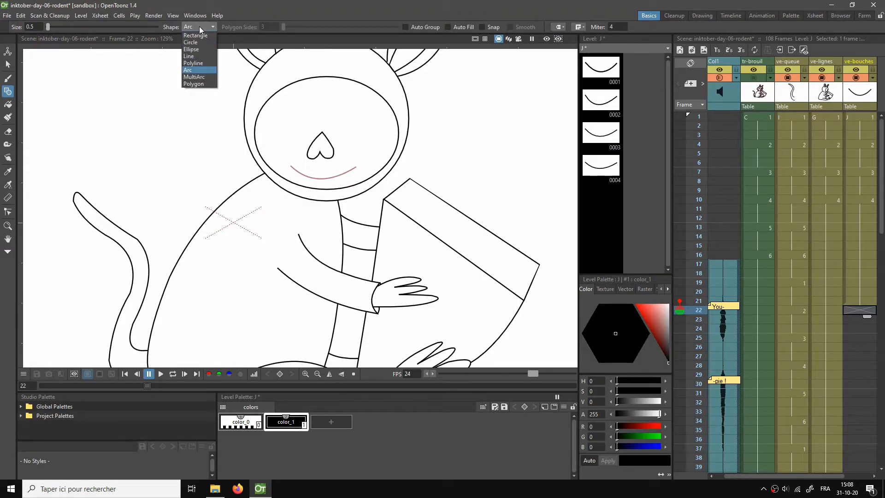
{"action": "left_click", "coordinate": [195, 43]}
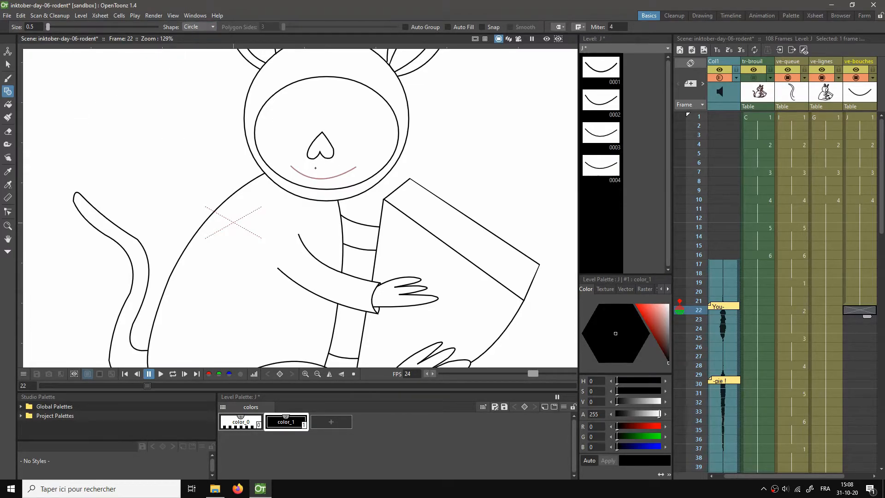
{"action": "left_click_drag", "start_coordinate": [315, 168], "coordinate": [325, 182]}
{"action": "key", "text": "ctrl+z"}
{"action": "key", "text": "ctrl+z"}
{"action": "scroll", "coordinate": [318, 177], "scroll_direction": "up", "scroll_amount": 3}
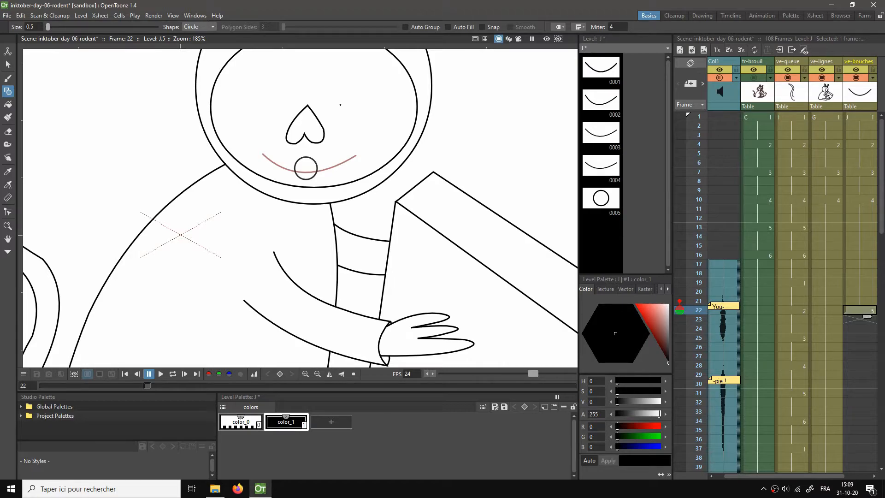
{"action": "scroll", "coordinate": [427, 153], "scroll_direction": "down", "scroll_amount": 3}
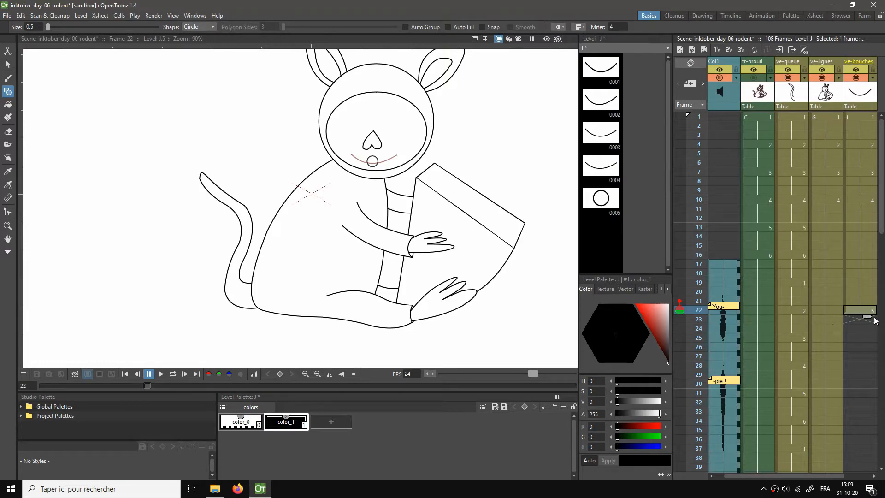
{"action": "left_click_drag", "start_coordinate": [870, 319], "coordinate": [870, 378]}
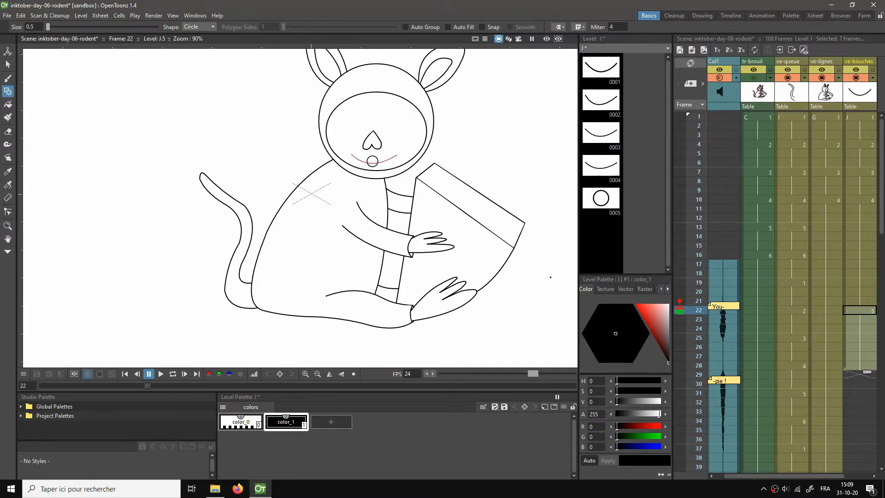
Step: Set the Geometric tool's shape to MultiArc and create a blank drawing at frame 29 of ve-bouches
{"action": "scroll", "coordinate": [367, 217], "scroll_direction": "up", "scroll_amount": 5}
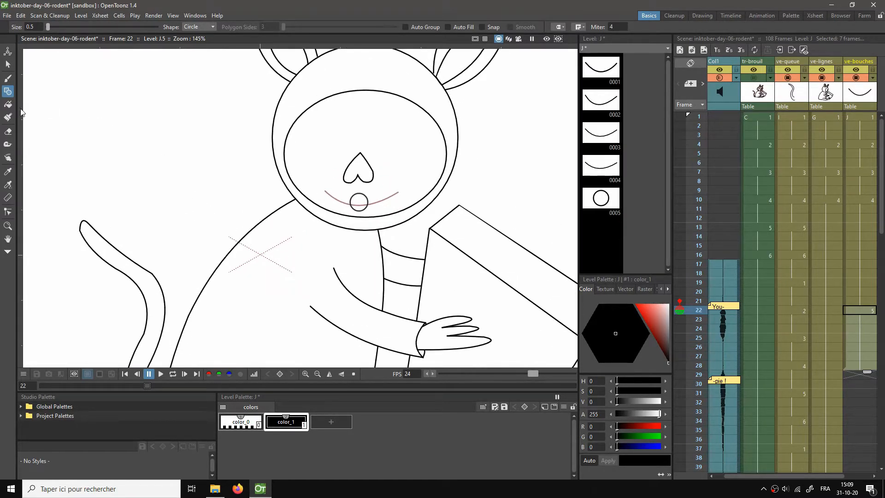
{"action": "left_click", "coordinate": [205, 27]}
{"action": "left_click", "coordinate": [198, 77]}
{"action": "left_click", "coordinate": [857, 375]}
{"action": "key", "text": "alt+d"}
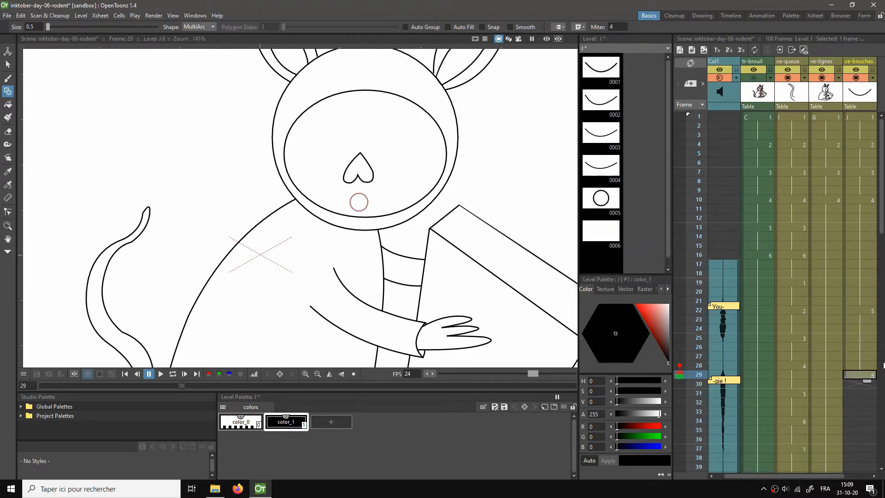
Step: Draw a small closed mouth with curved upper and lower lips and rounded corners below the nose at frame 29
{"action": "scroll", "coordinate": [370, 210], "scroll_direction": "up", "scroll_amount": 2}
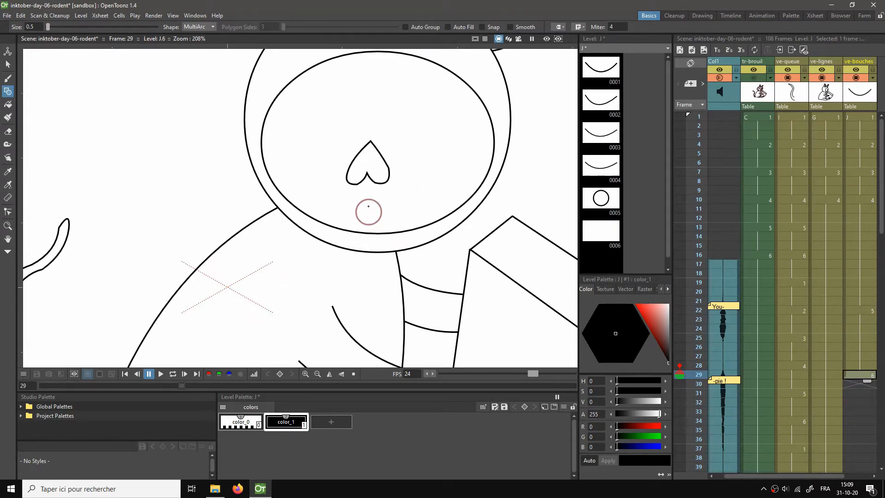
{"action": "left_click_drag", "start_coordinate": [355, 203], "coordinate": [384, 204]}
{"action": "left_click", "coordinate": [371, 211]}
{"action": "left_click", "coordinate": [384, 217]}
{"action": "left_click", "coordinate": [399, 207]}
{"action": "left_click", "coordinate": [356, 219]}
{"action": "left_click", "coordinate": [355, 203]}
{"action": "left_click", "coordinate": [341, 210]}
Step: Hold the curved-lip mouth drawing in ve-bouches from frame 29 through frame 36
{"action": "scroll", "coordinate": [799, 272], "scroll_direction": "down", "scroll_amount": 5}
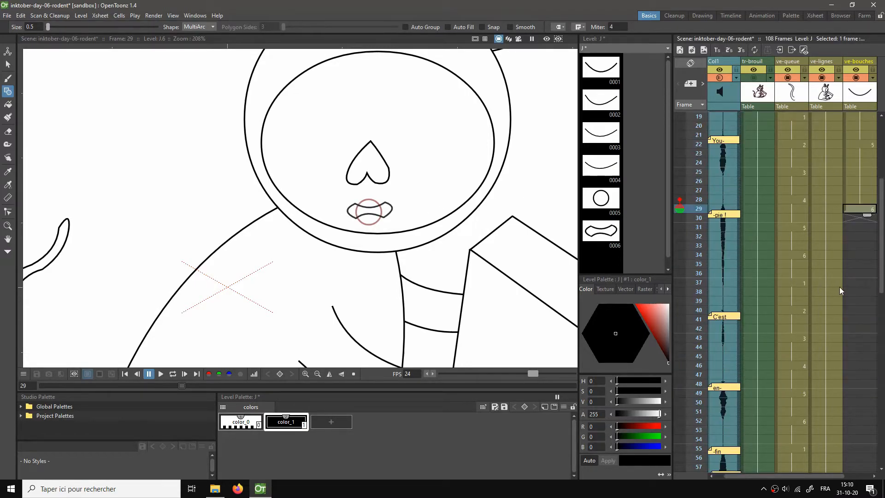
{"action": "scroll", "coordinate": [814, 275], "scroll_direction": "left", "scroll_amount": 2}
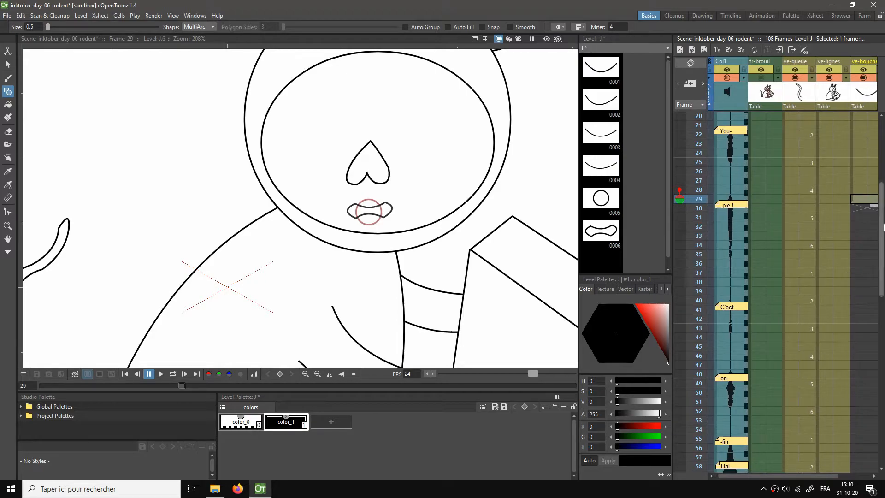
{"action": "left_click_drag", "start_coordinate": [875, 208], "coordinate": [872, 256]}
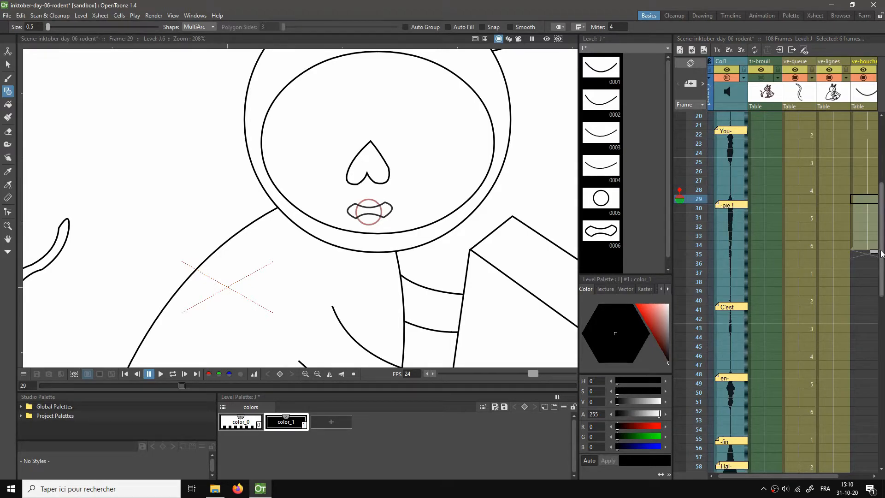
{"action": "left_click_drag", "start_coordinate": [875, 255], "coordinate": [875, 273]}
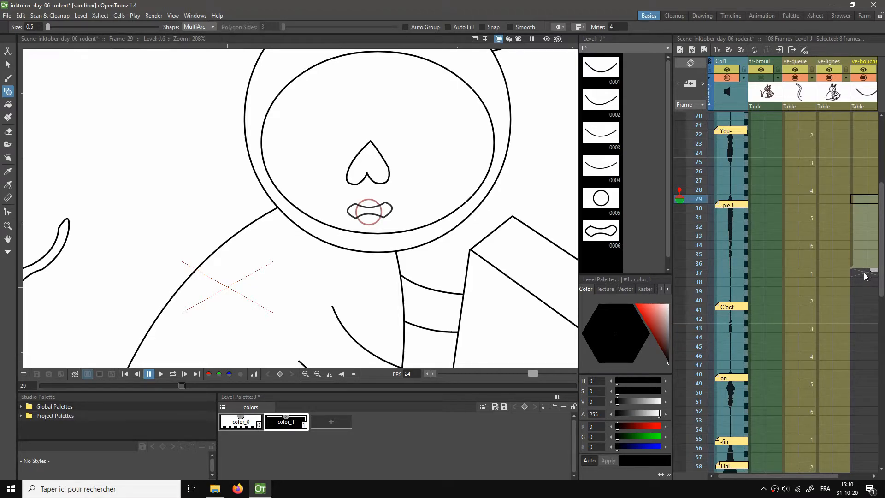
Step: Reuse smile drawing 0004 at frame 37 of ve-bouches and hold it through frame 40
{"action": "left_click", "coordinate": [864, 275]}
{"action": "scroll", "coordinate": [812, 243], "scroll_direction": "up", "scroll_amount": 3}
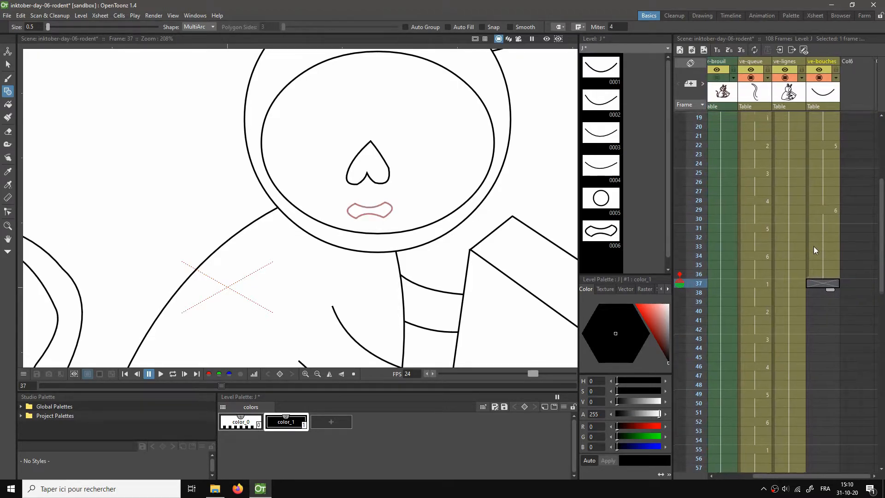
{"action": "scroll", "coordinate": [859, 258], "scroll_direction": "down", "scroll_amount": 1}
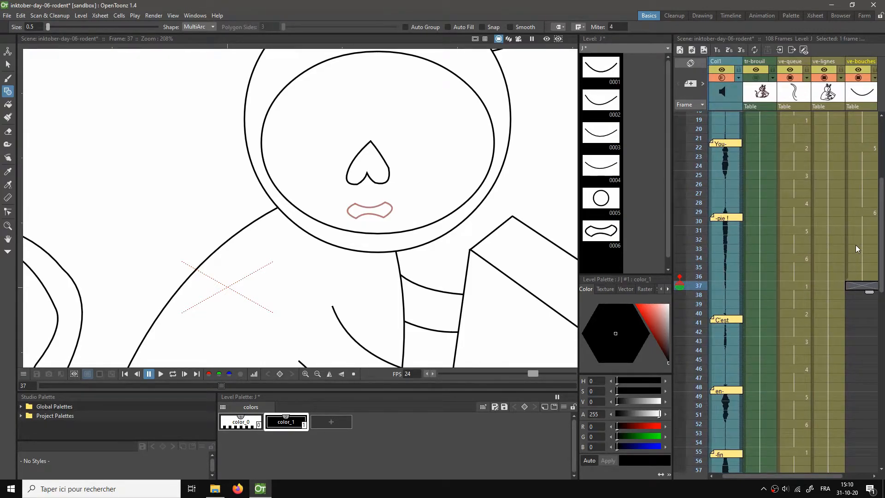
{"action": "left_click", "coordinate": [676, 211]}
{"action": "left_click", "coordinate": [676, 212]}
{"action": "left_click", "coordinate": [860, 147]}
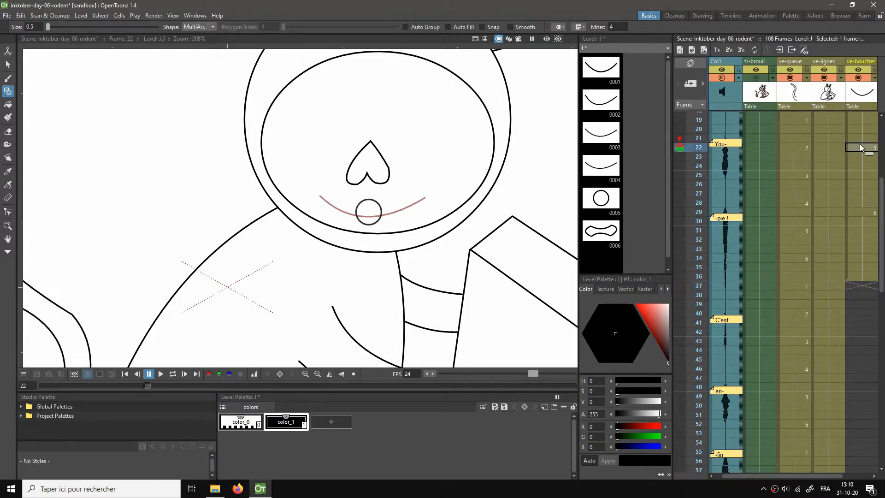
{"action": "left_click", "coordinate": [612, 175]}
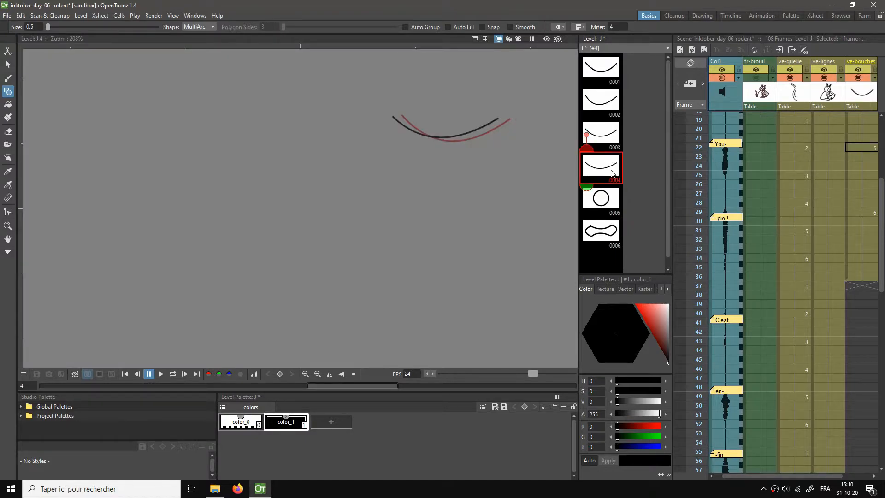
{"action": "left_click_drag", "start_coordinate": [604, 170], "coordinate": [853, 286]}
{"action": "left_click", "coordinate": [856, 284]}
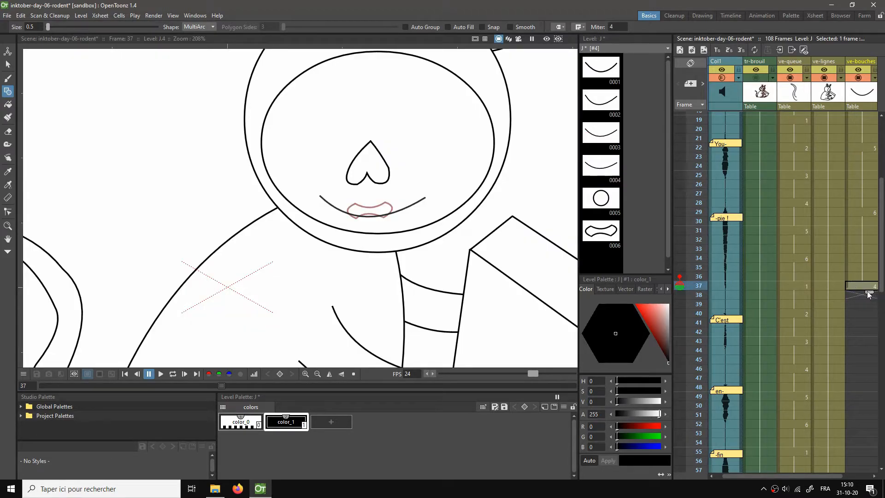
{"action": "left_click_drag", "start_coordinate": [867, 296], "coordinate": [869, 320]}
Step: Draw an elliptical open mouth below the nose at frame 41 of ve-bouches and hold it through frame 45
{"action": "left_click", "coordinate": [864, 324]}
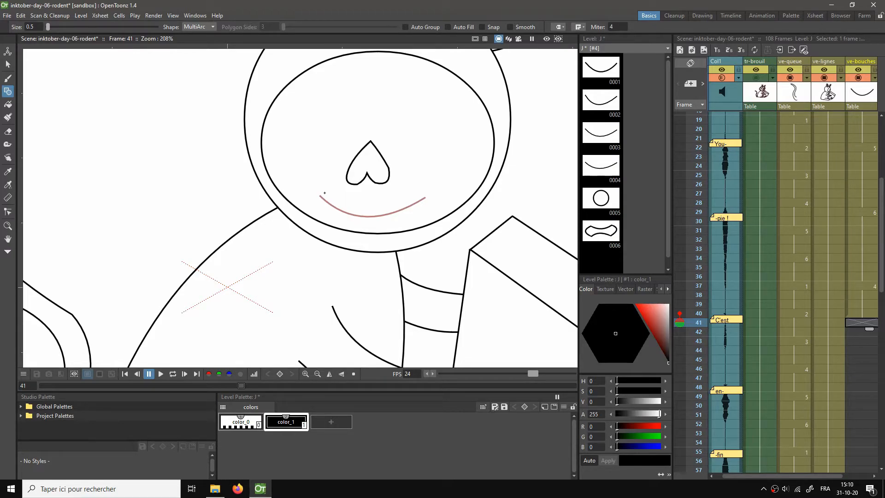
{"action": "left_click", "coordinate": [199, 27]}
{"action": "left_click", "coordinate": [195, 50]}
{"action": "left_click_drag", "start_coordinate": [343, 200], "coordinate": [401, 225]}
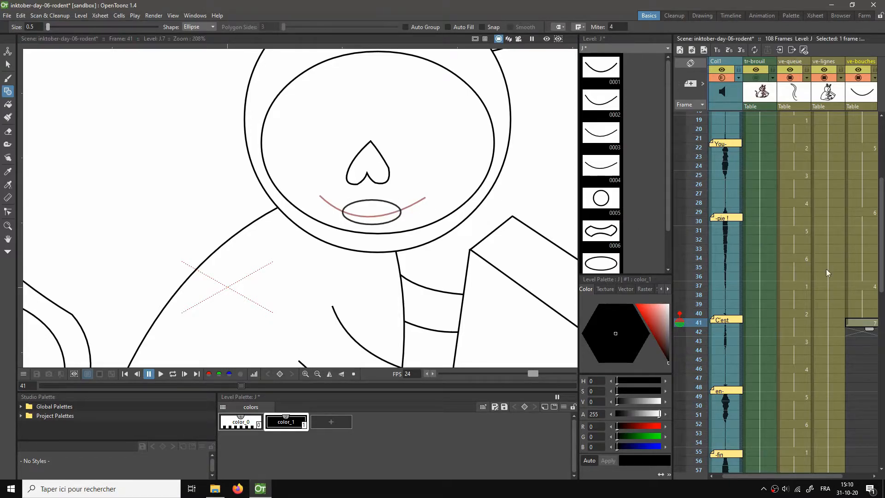
{"action": "left_click_drag", "start_coordinate": [873, 332], "coordinate": [869, 369]}
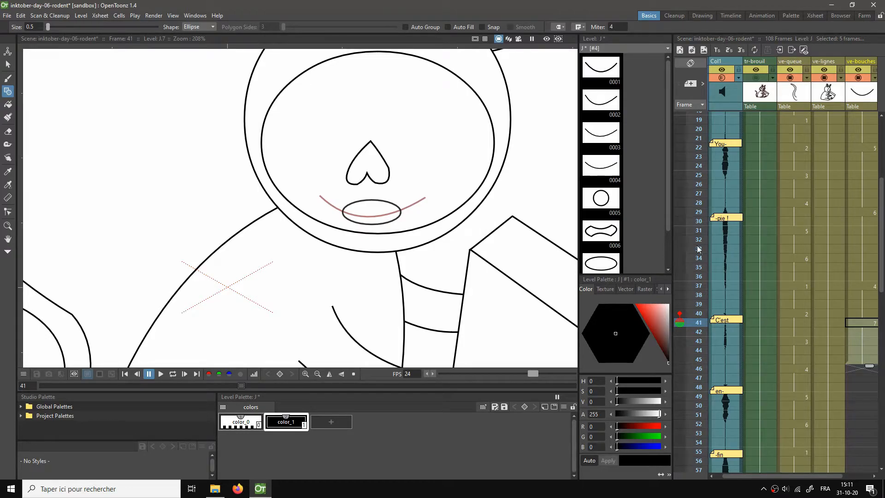
Step: Reuse smile drawing 0004 at frame 46 of ve-bouches and hold it through frame 47
{"action": "left_click", "coordinate": [598, 165]}
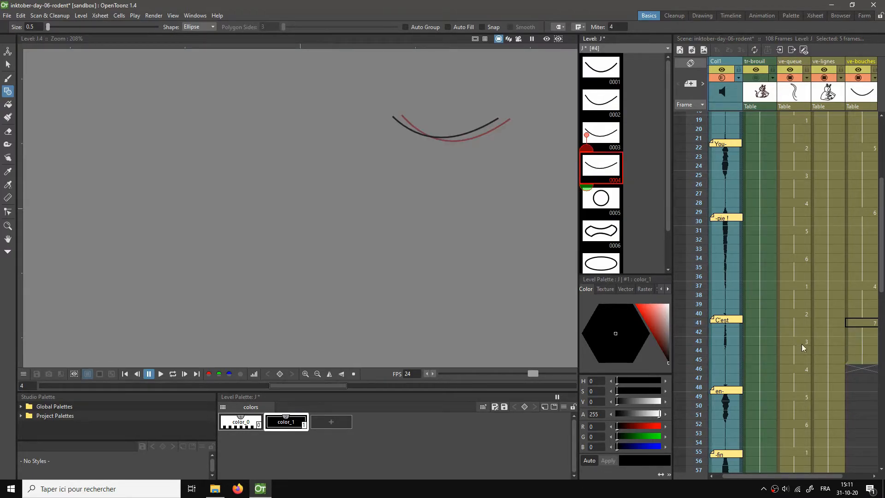
{"action": "mouse_move", "coordinate": [604, 173]}
{"action": "left_mouse_down"}
{"action": "mouse_move", "coordinate": [849, 341]}
{"action": "mouse_move", "coordinate": [849, 367]}
{"action": "mouse_move", "coordinate": [870, 386]}
{"action": "left_mouse_up"}
{"action": "left_click", "coordinate": [871, 371]}
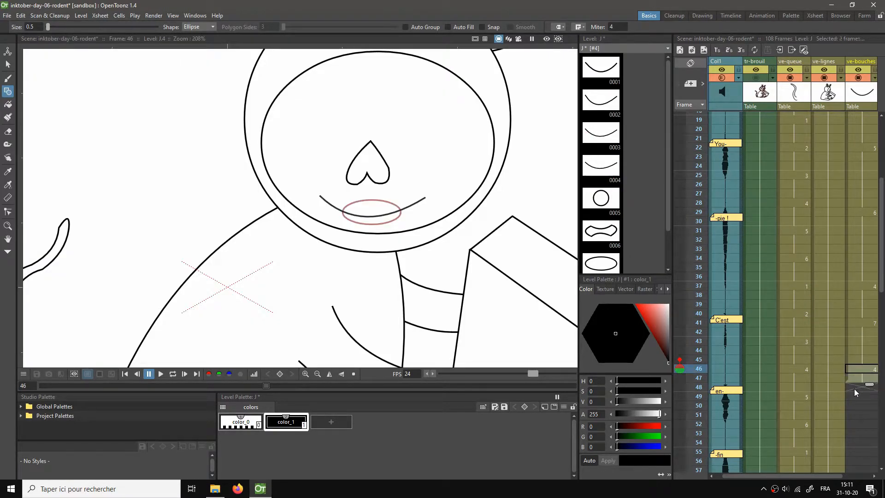
Step: Draw a flatter elliptical mouth at frame 48 of ve-bouches and hold it through frame 52
{"action": "left_click", "coordinate": [859, 392]}
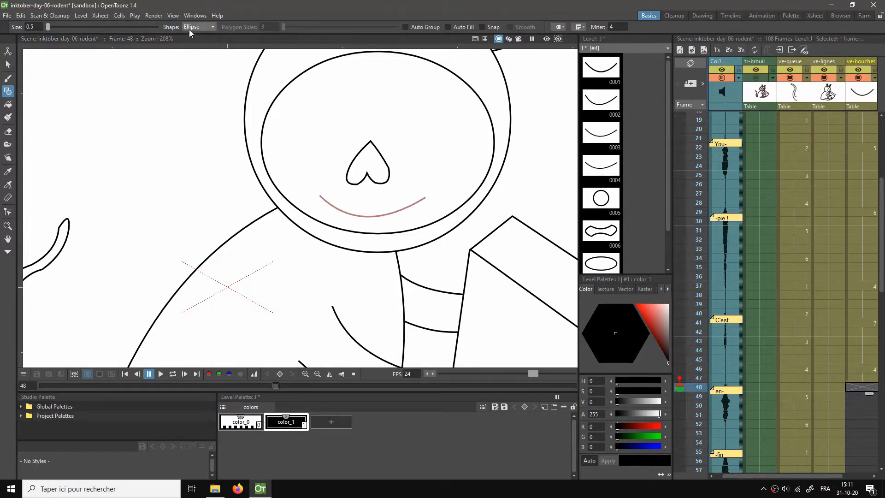
{"action": "mouse_move", "coordinate": [346, 206]}
{"action": "left_mouse_down"}
{"action": "mouse_move", "coordinate": [405, 222]}
{"action": "mouse_move", "coordinate": [396, 220]}
{"action": "left_mouse_up"}
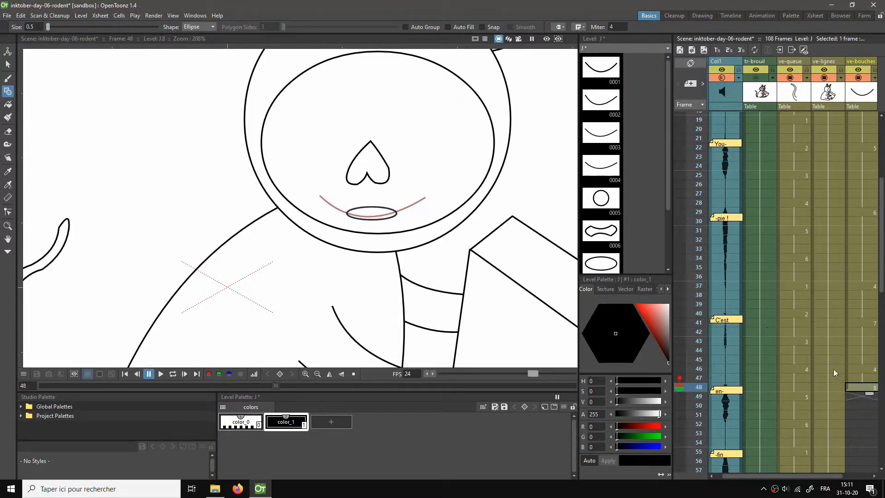
{"action": "left_click_drag", "start_coordinate": [869, 393], "coordinate": [873, 435]}
{"action": "scroll", "coordinate": [829, 345], "scroll_direction": "down", "scroll_amount": 5}
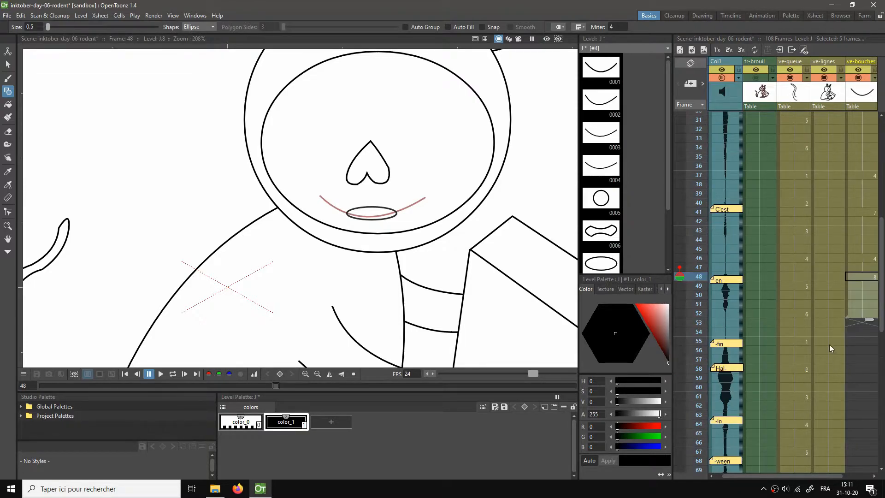
{"action": "scroll", "coordinate": [819, 319], "scroll_direction": "left", "scroll_amount": 2}
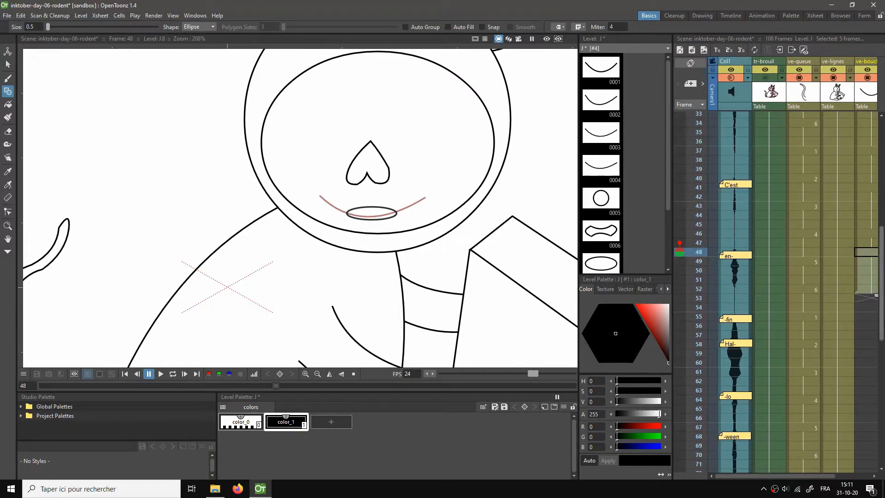
Step: Play the animation in a full-screen viewer to check the mouth timing, restore the normal view and stop playback
{"action": "right_click", "coordinate": [326, 203]}
{"action": "left_click", "coordinate": [349, 210]}
{"action": "right_click", "coordinate": [447, 187]}
{"action": "left_click", "coordinate": [461, 204]}
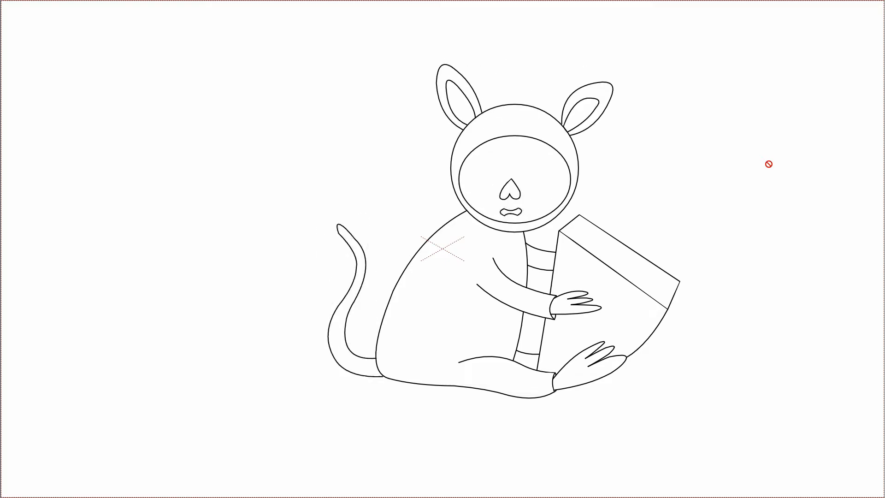
{"action": "key", "text": "alt+f"}
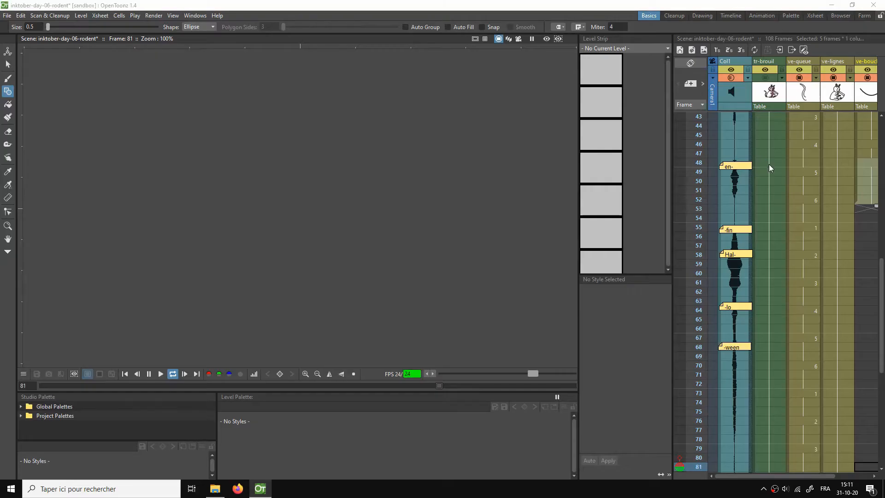
{"action": "right_click", "coordinate": [444, 172]}
{"action": "left_click", "coordinate": [489, 192]}
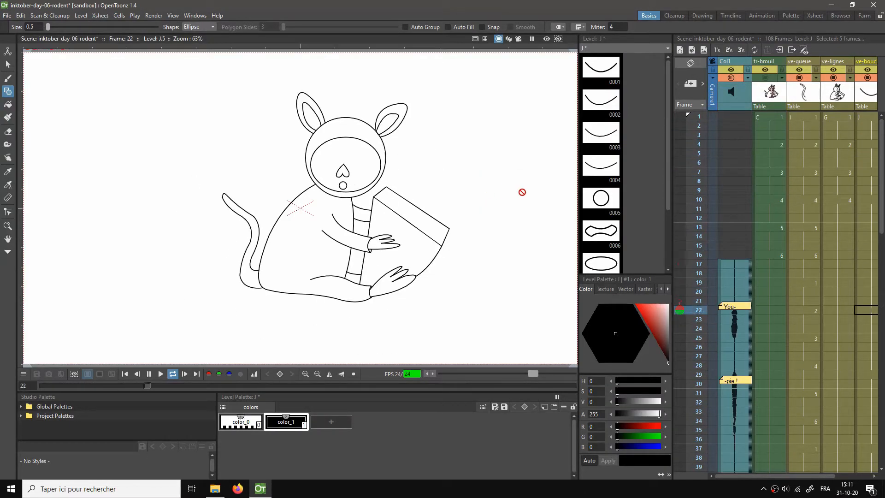
{"action": "key", "text": "p"}
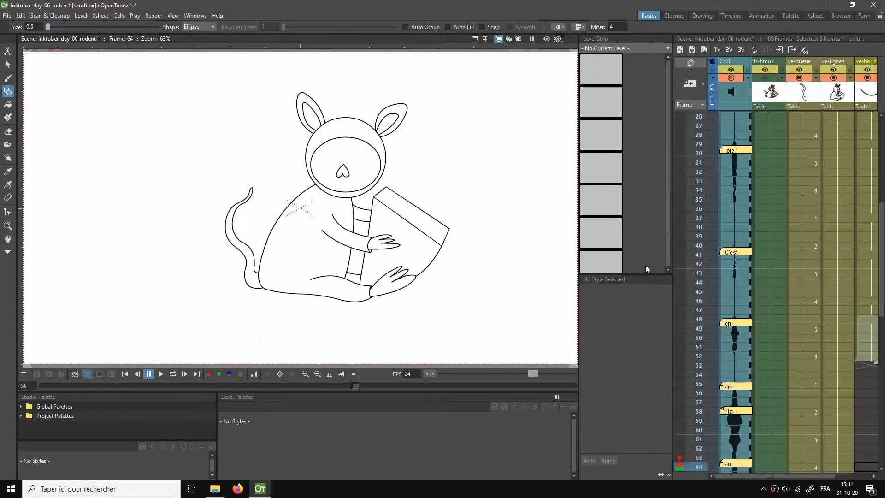
Step: Extend the flat elliptical mouth in ve-bouches from frame 52 through frame 54
{"action": "mouse_move", "coordinate": [774, 476]}
{"action": "left_mouse_down"}
{"action": "mouse_move", "coordinate": [808, 479]}
{"action": "mouse_move", "coordinate": [774, 487]}
{"action": "mouse_move", "coordinate": [782, 486]}
{"action": "left_mouse_up"}
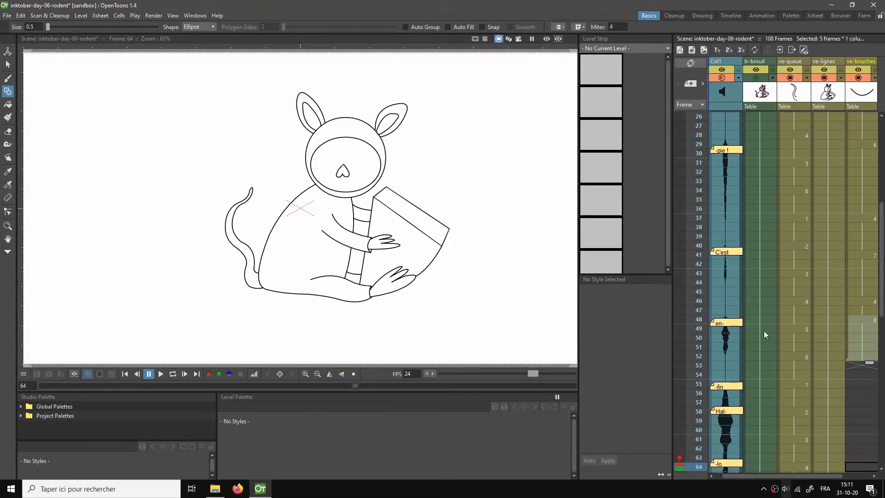
{"action": "left_click", "coordinate": [727, 63]}
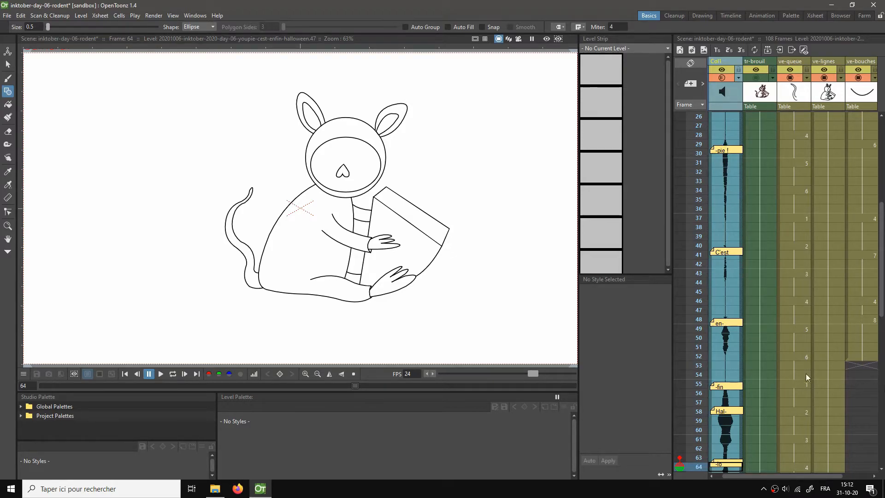
{"action": "left_click", "coordinate": [864, 330]}
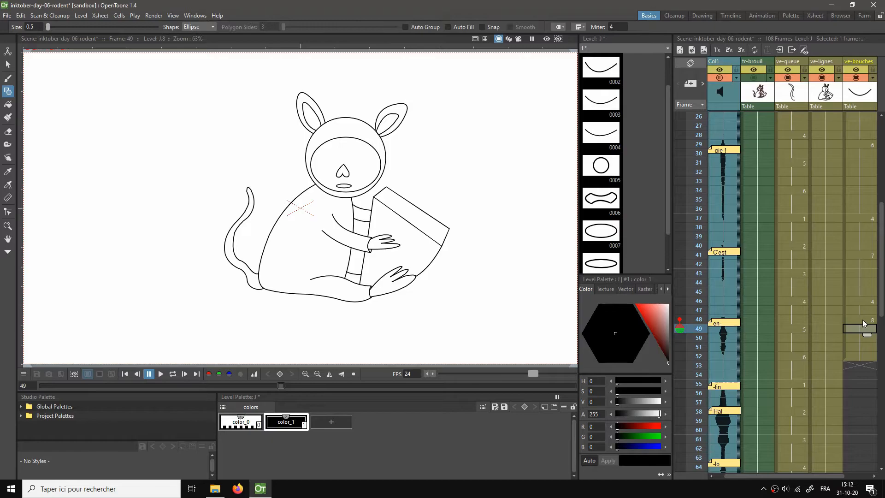
{"action": "left_click", "coordinate": [861, 357]}
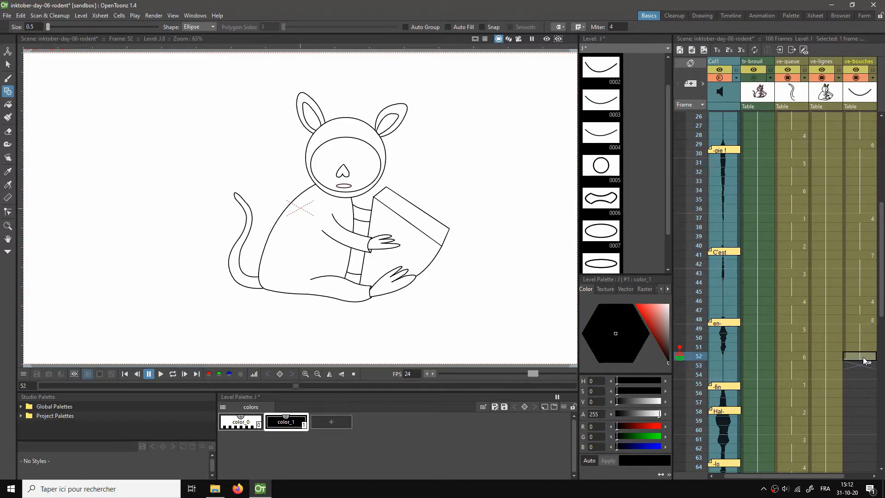
{"action": "left_click_drag", "start_coordinate": [870, 374], "coordinate": [870, 386]}
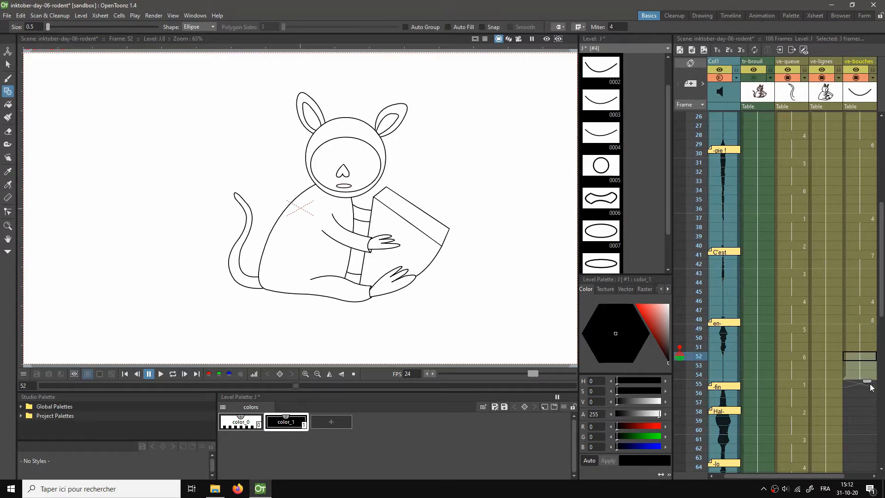
Step: Reuse wavy mouth drawing 0006 at frame 55 of ve-bouches and hold it through frame 57
{"action": "left_click", "coordinate": [865, 387]}
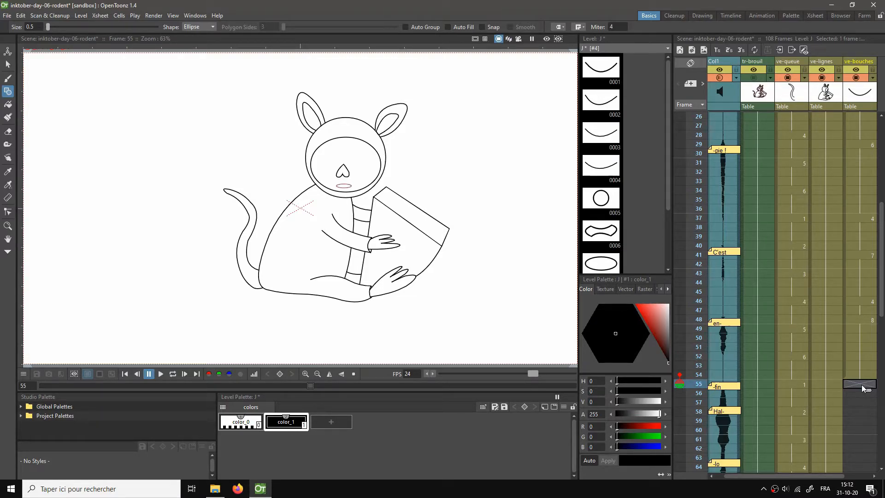
{"action": "left_click", "coordinate": [607, 234]}
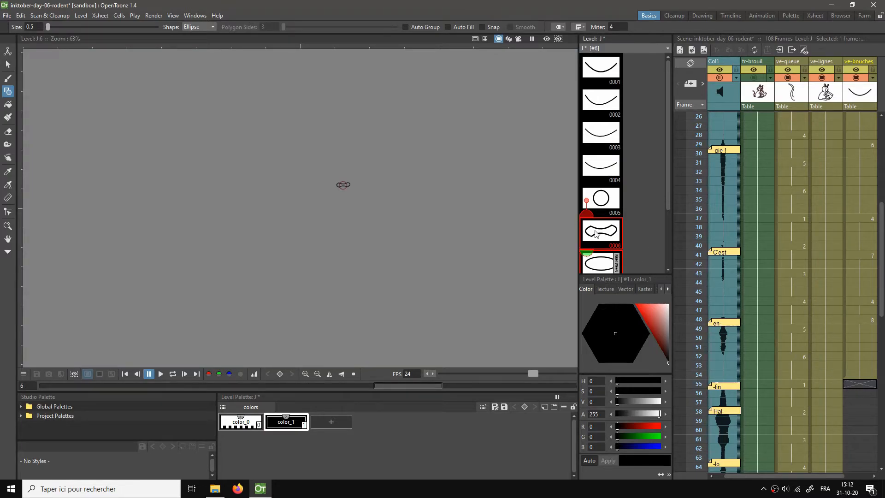
{"action": "left_click_drag", "start_coordinate": [602, 234], "coordinate": [848, 382]}
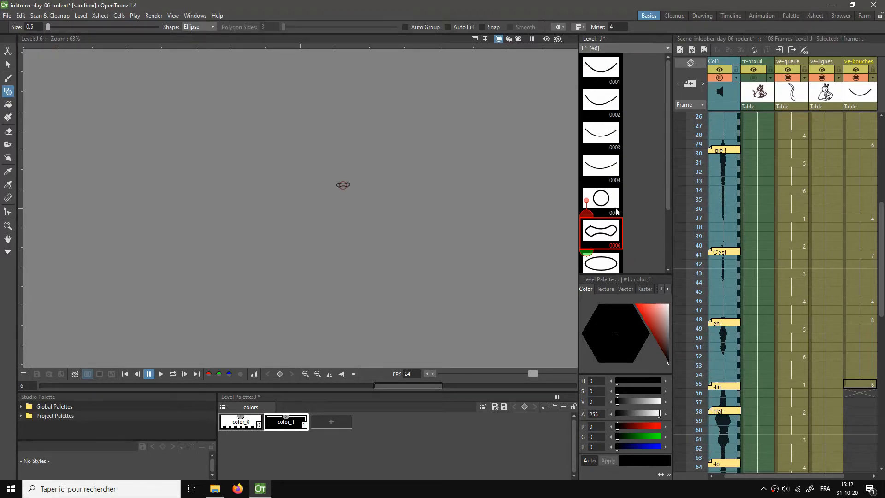
{"action": "scroll", "coordinate": [668, 171], "scroll_direction": "down", "scroll_amount": 2}
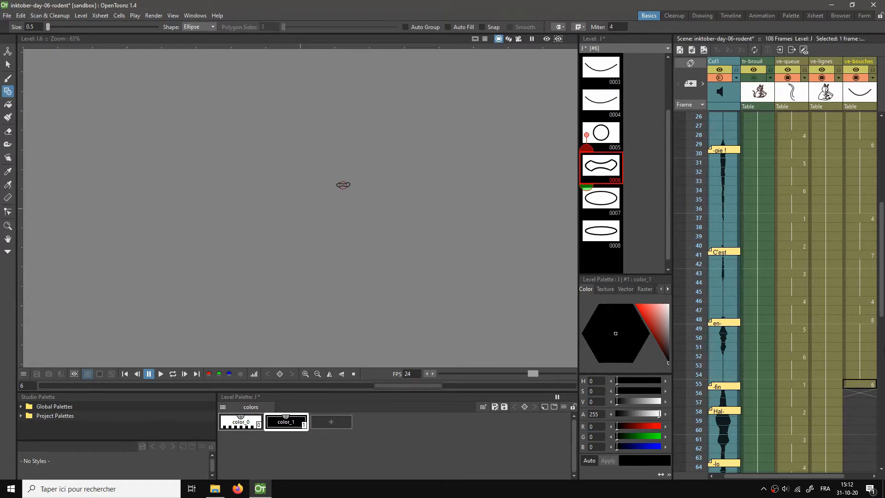
{"action": "left_click", "coordinate": [870, 386]}
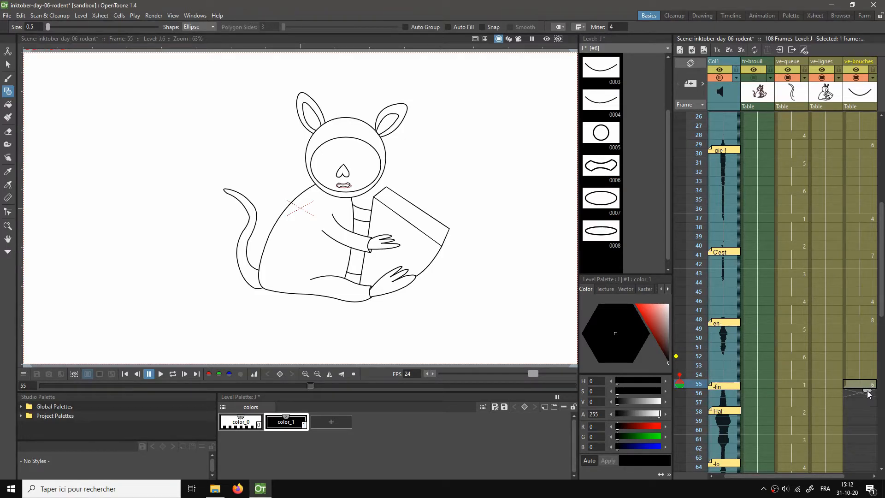
{"action": "left_click_drag", "start_coordinate": [867, 391], "coordinate": [858, 412]}
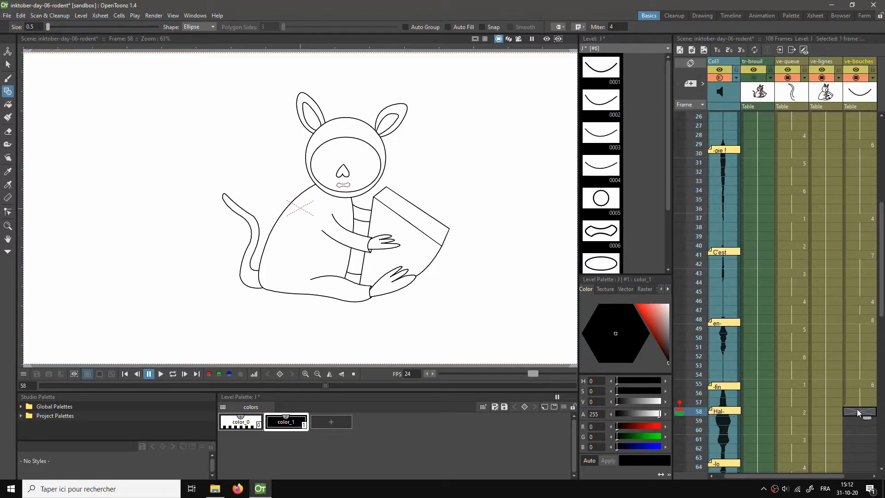
Step: Create a new drawing at frame 58 of ve-bouches and draw an open, domed mouth under the nose with the MultiArc shape
{"action": "key", "text": "alt+d"}
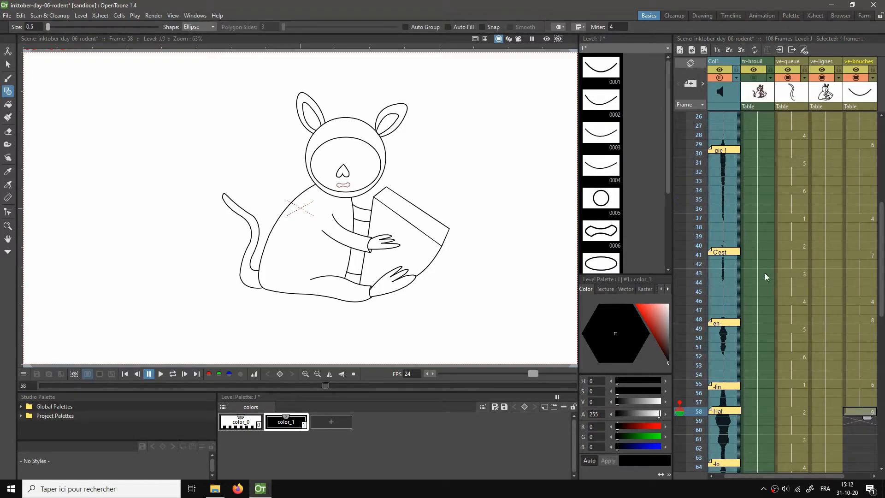
{"action": "scroll", "coordinate": [372, 209], "scroll_direction": "up", "scroll_amount": 3}
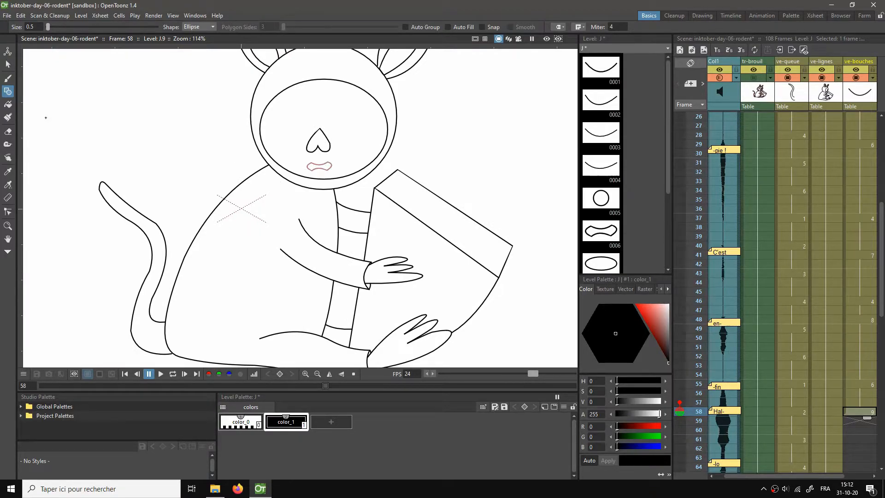
{"action": "left_click", "coordinate": [199, 27]}
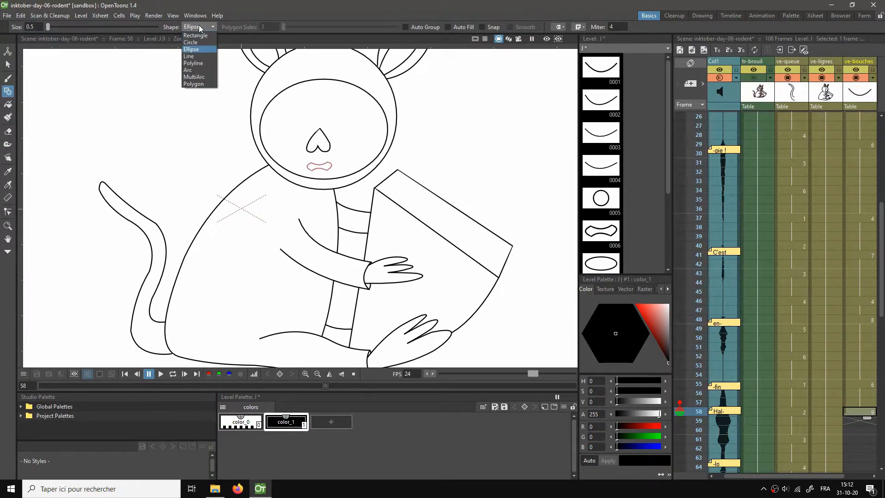
{"action": "left_click", "coordinate": [193, 77]}
{"action": "scroll", "coordinate": [322, 181], "scroll_direction": "up", "scroll_amount": 2}
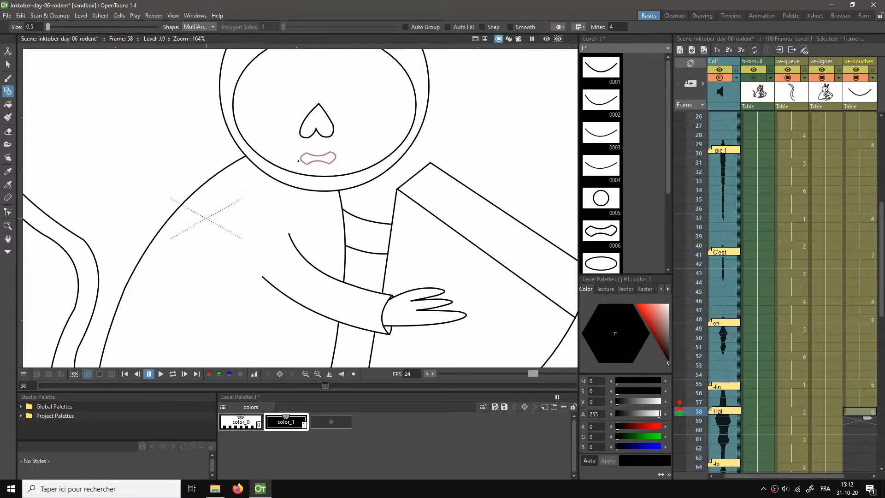
{"action": "left_click", "coordinate": [335, 162]}
{"action": "left_click", "coordinate": [319, 137]}
{"action": "left_click", "coordinate": [316, 174]}
Step: Widen the Xsheet area and hold the domed mouth in ve-bouches from frame 58 through frame 62
{"action": "scroll", "coordinate": [821, 393], "scroll_direction": "down", "scroll_amount": 5}
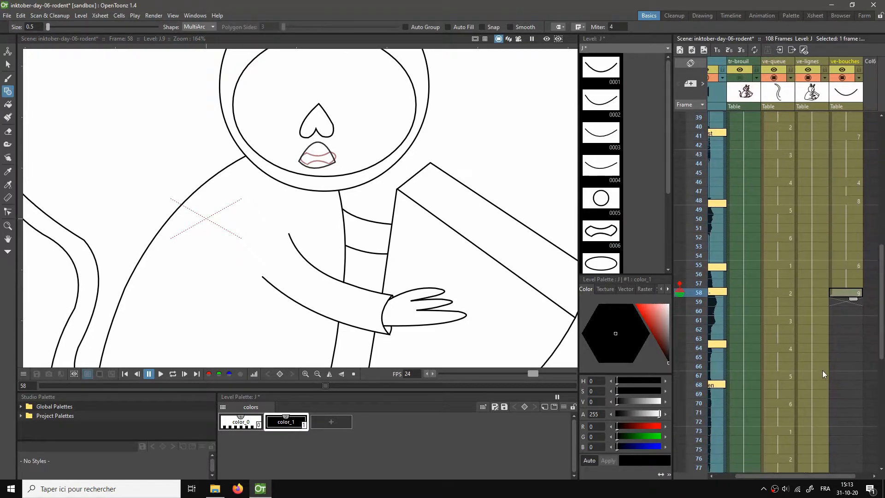
{"action": "scroll", "coordinate": [826, 321], "scroll_direction": "right", "scroll_amount": 1}
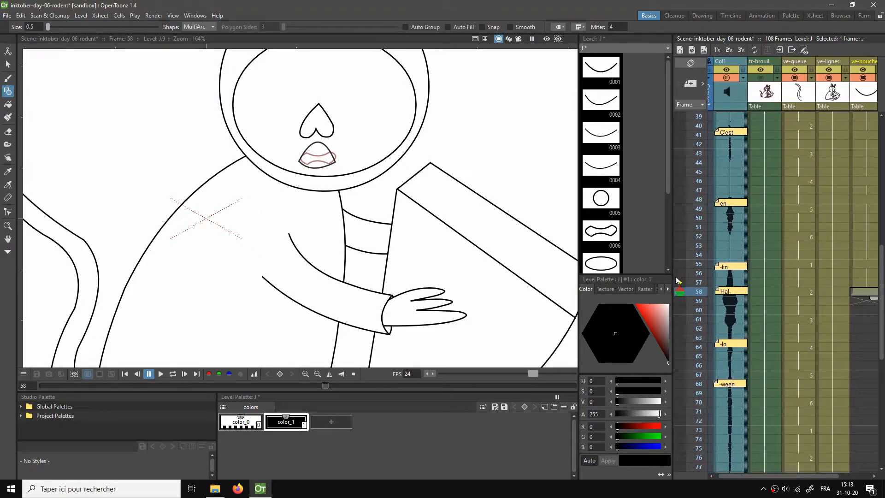
{"action": "left_click_drag", "start_coordinate": [677, 279], "coordinate": [663, 280]}
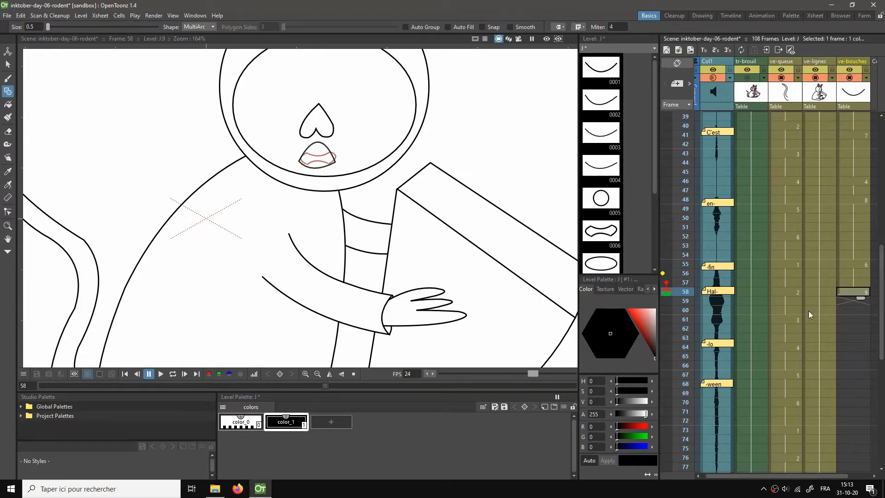
{"action": "left_click_drag", "start_coordinate": [863, 298], "coordinate": [861, 345]}
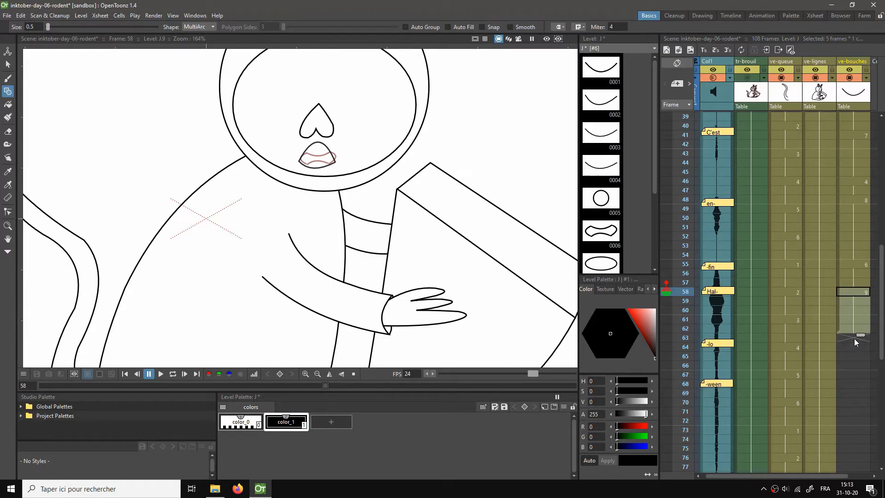
Step: Reuse round mouth drawing 0005 at frame 63 of ve-bouches and hold it through frame 67
{"action": "left_click", "coordinate": [854, 339]}
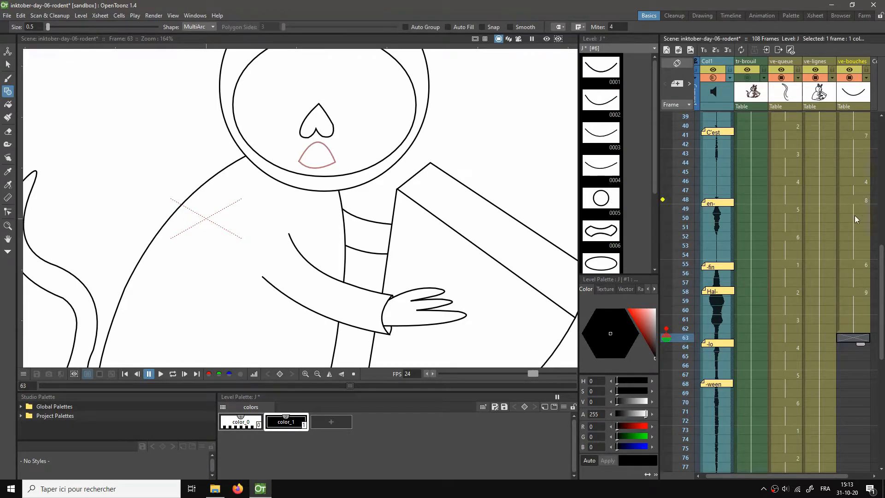
{"action": "left_click", "coordinate": [606, 203]}
{"action": "left_click_drag", "start_coordinate": [604, 202], "coordinate": [860, 383]}
{"action": "left_click", "coordinate": [854, 339]}
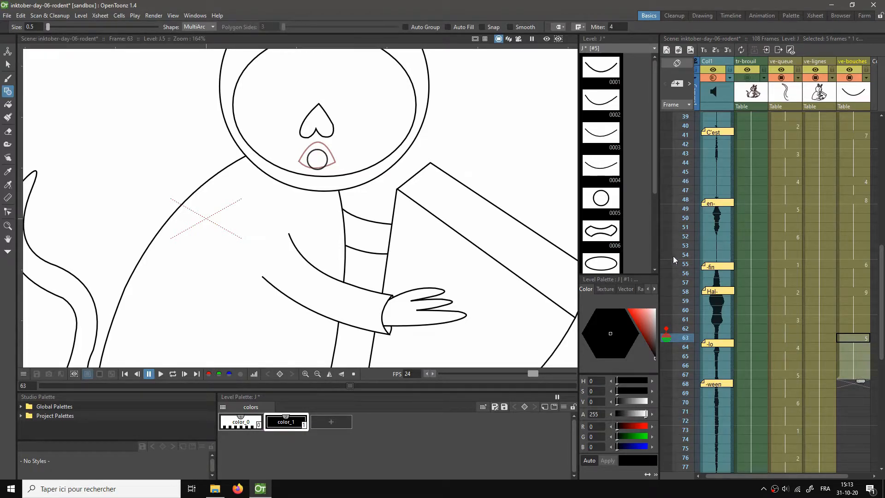
Step: Reuse wavy mouth drawing 0006 at frame 68 of ve-bouches and hold it through frame 77
{"action": "left_click", "coordinate": [610, 238]}
{"action": "mouse_move", "coordinate": [609, 237]}
{"action": "left_mouse_down"}
{"action": "mouse_move", "coordinate": [711, 279]}
{"action": "mouse_move", "coordinate": [818, 387]}
{"action": "mouse_move", "coordinate": [851, 378]}
{"action": "left_mouse_up"}
{"action": "scroll", "coordinate": [852, 376], "scroll_direction": "down", "scroll_amount": 4}
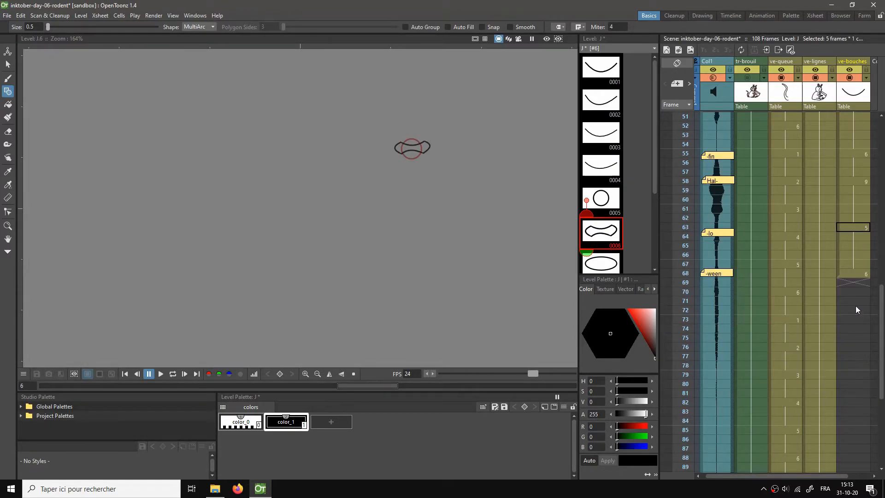
{"action": "left_click", "coordinate": [859, 276]}
{"action": "left_click_drag", "start_coordinate": [862, 283], "coordinate": [862, 368]}
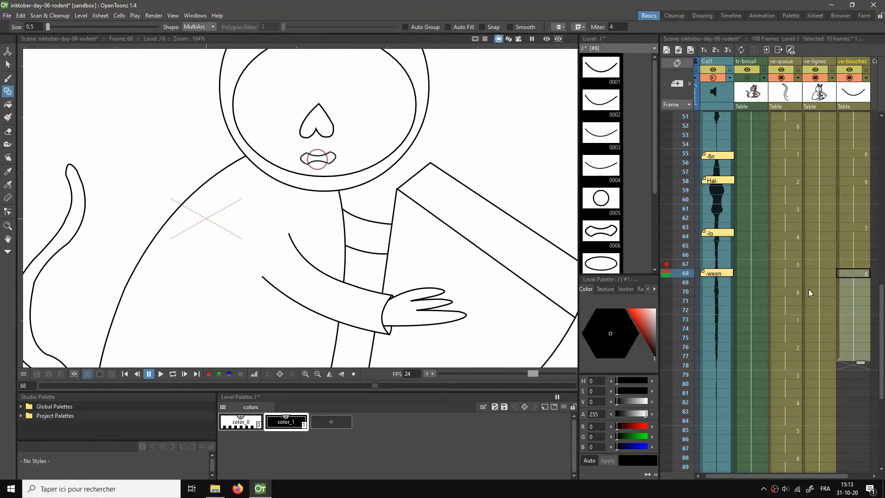
Step: Reuse smile drawing 0004 at frame 78 of ve-bouches and hold it through the scene's last frame, 108
{"action": "left_click", "coordinate": [609, 172]}
{"action": "left_click_drag", "start_coordinate": [609, 171], "coordinate": [842, 365]}
{"action": "scroll", "coordinate": [848, 390], "scroll_direction": "down", "scroll_amount": 4}
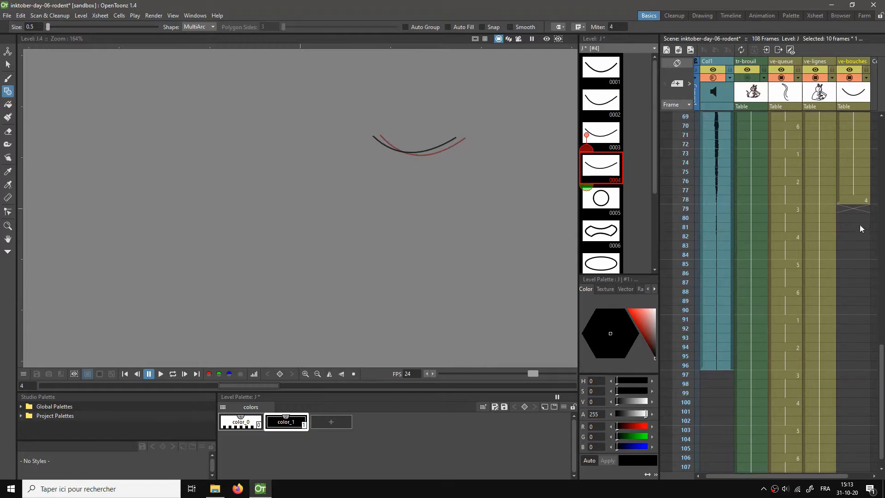
{"action": "left_click", "coordinate": [858, 198]}
{"action": "scroll", "coordinate": [865, 372], "scroll_direction": "down", "scroll_amount": 6}
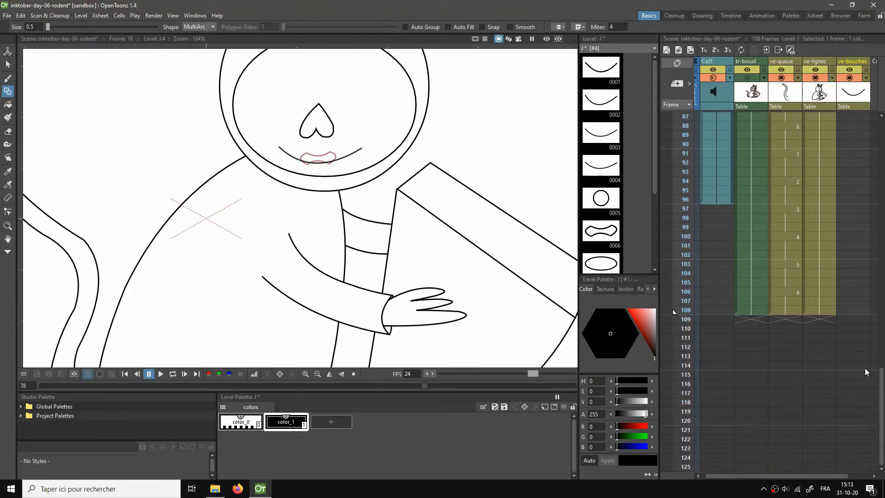
{"action": "right_click", "coordinate": [854, 309]}
{"action": "left_click", "coordinate": [827, 351]}
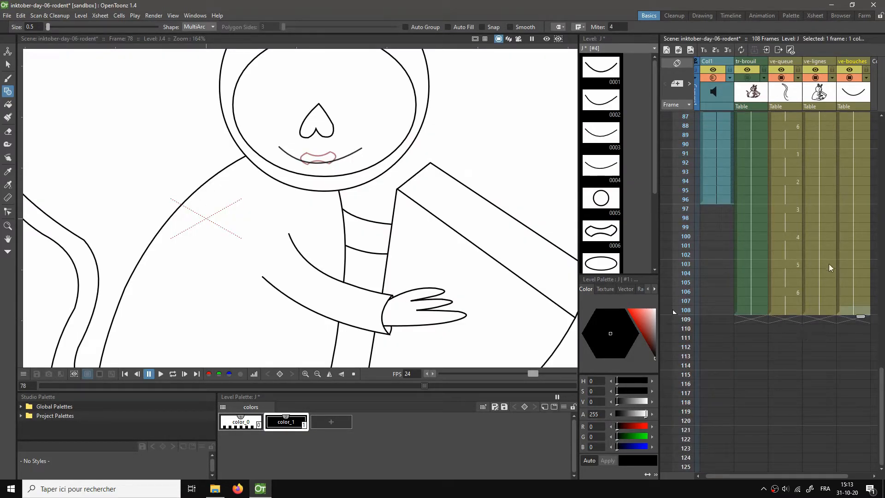
Step: Reset the viewer zoom, loop the animation from frame 1 to check the mouth sync against the soundtrack, and stop playback
{"action": "scroll", "coordinate": [789, 184], "scroll_direction": "up", "scroll_amount": 16}
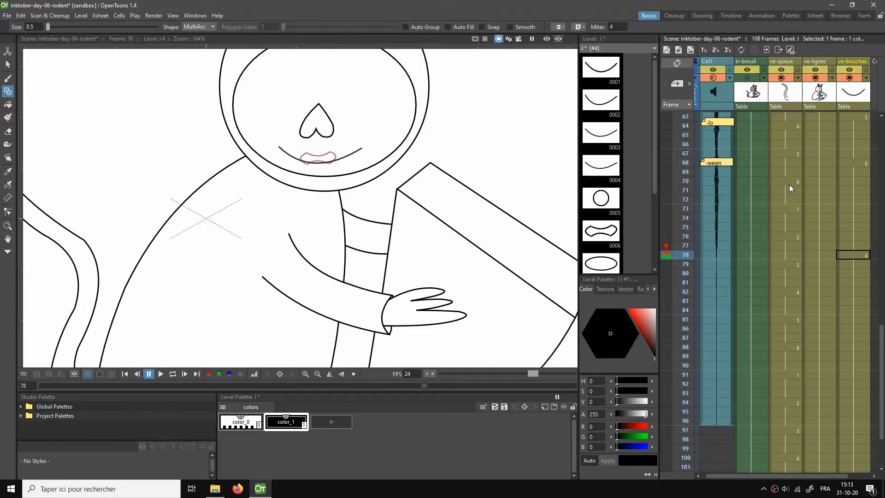
{"action": "right_click", "coordinate": [501, 142]}
{"action": "left_click", "coordinate": [516, 156]}
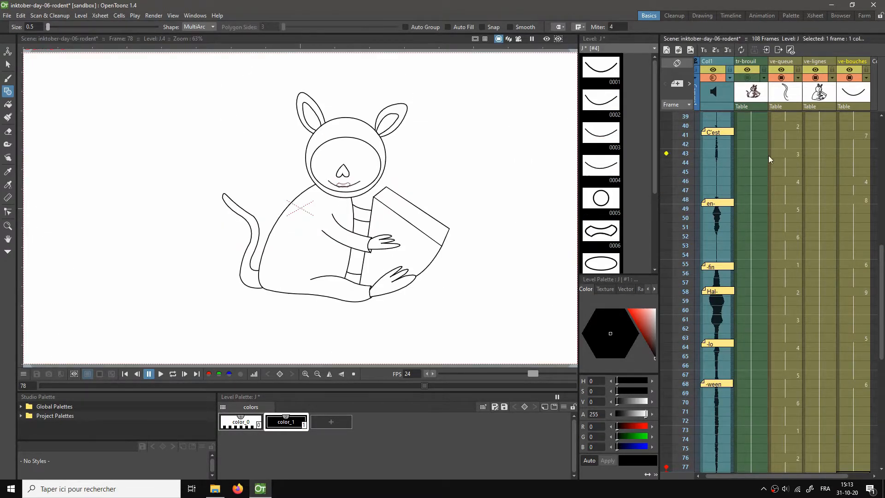
{"action": "scroll", "coordinate": [751, 179], "scroll_direction": "down", "scroll_amount": 3}
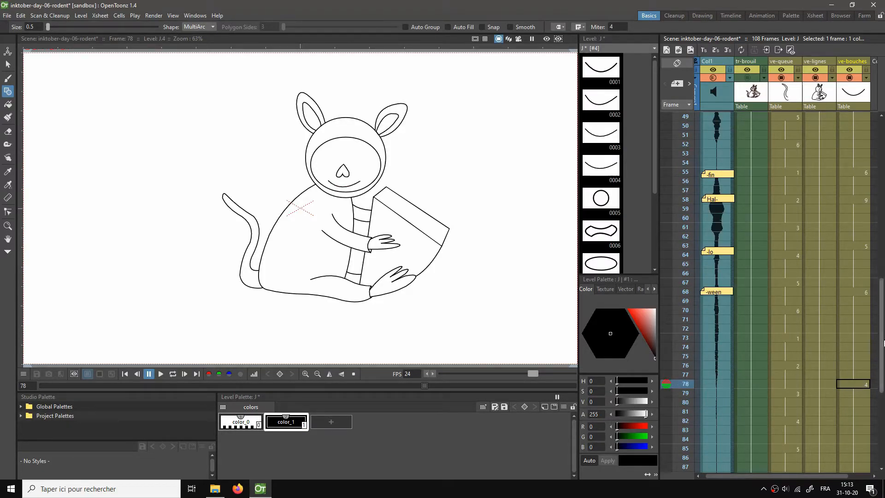
{"action": "scroll", "coordinate": [883, 332], "scroll_direction": "up", "scroll_amount": 15}
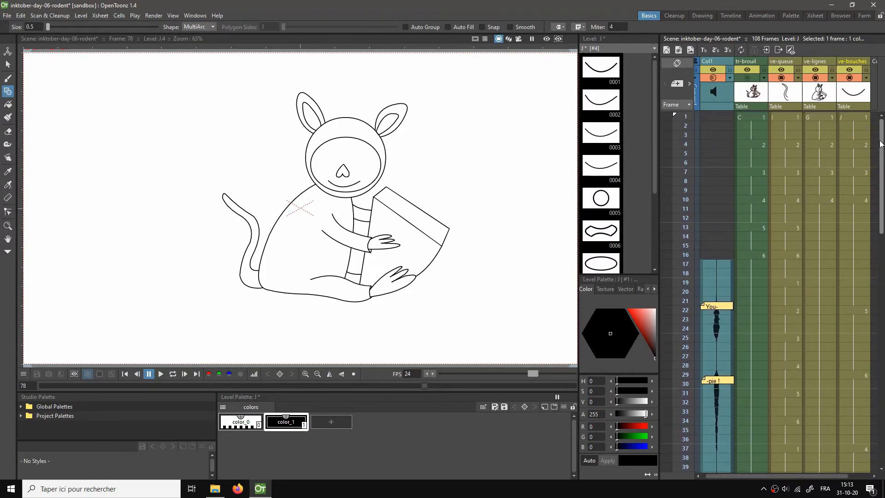
{"action": "left_click", "coordinate": [853, 117]}
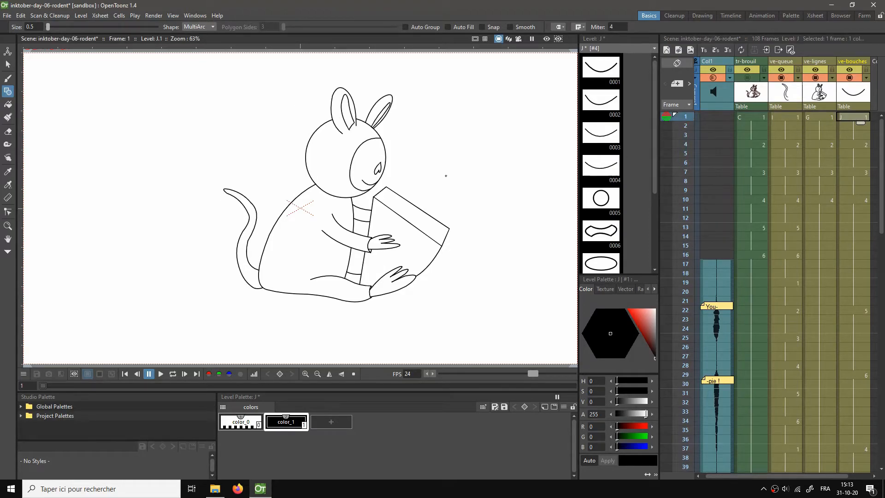
{"action": "key", "text": "l"}
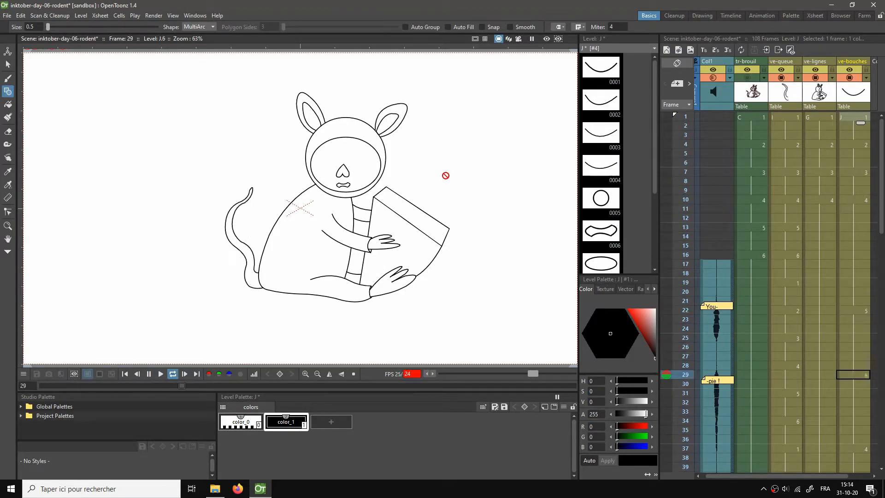
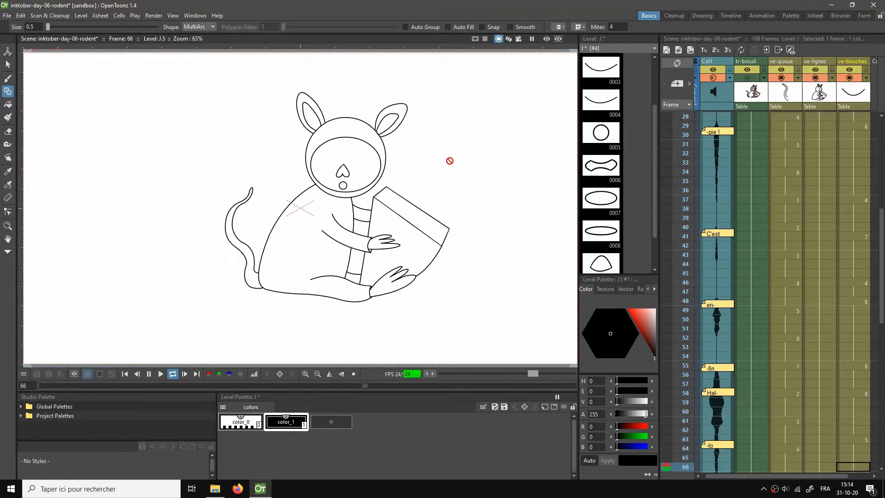
{"action": "key", "text": "l"}
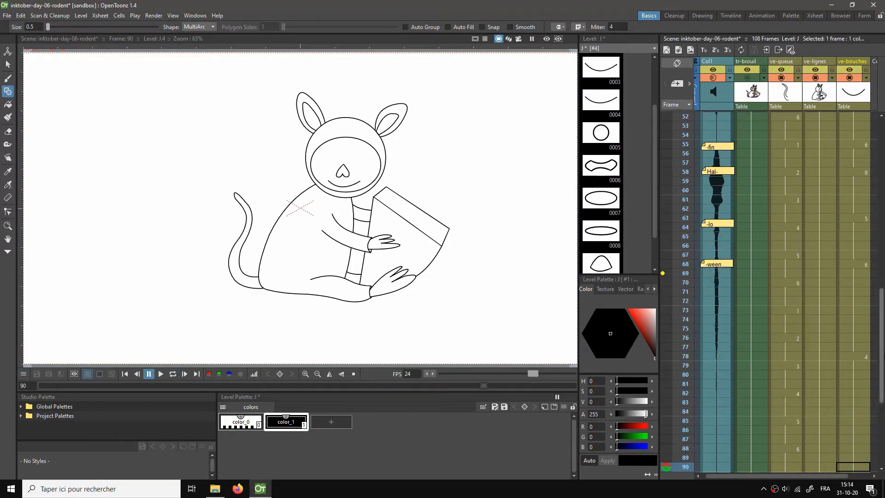
Step: Create a Toonz Vector Level at frame 1 of the empty column after ve-bouches and rename the column ve-yeux
{"action": "scroll", "coordinate": [883, 366], "scroll_direction": "up", "scroll_amount": 10}
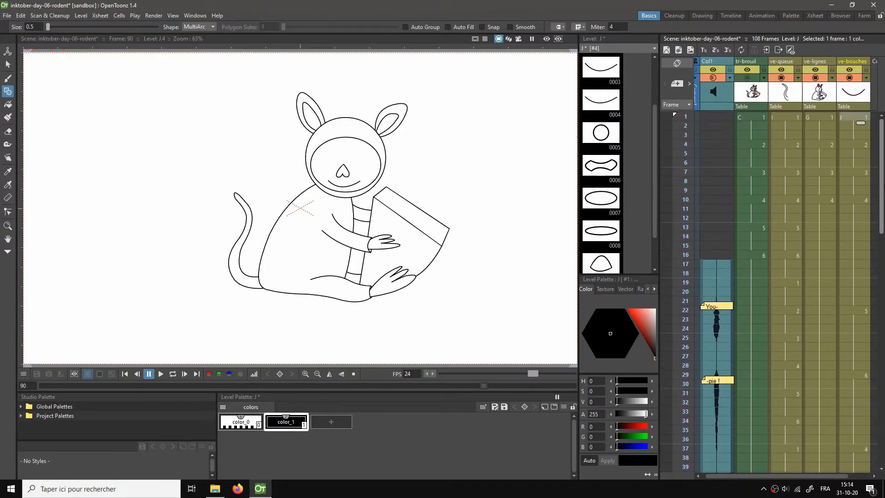
{"action": "left_click_drag", "start_coordinate": [806, 475], "coordinate": [831, 488]}
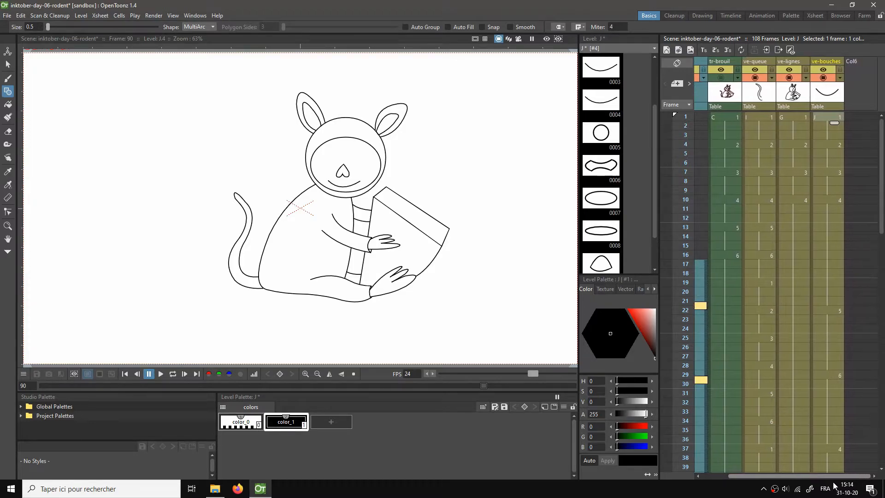
{"action": "left_click", "coordinate": [851, 116]}
{"action": "left_click", "coordinate": [667, 50]}
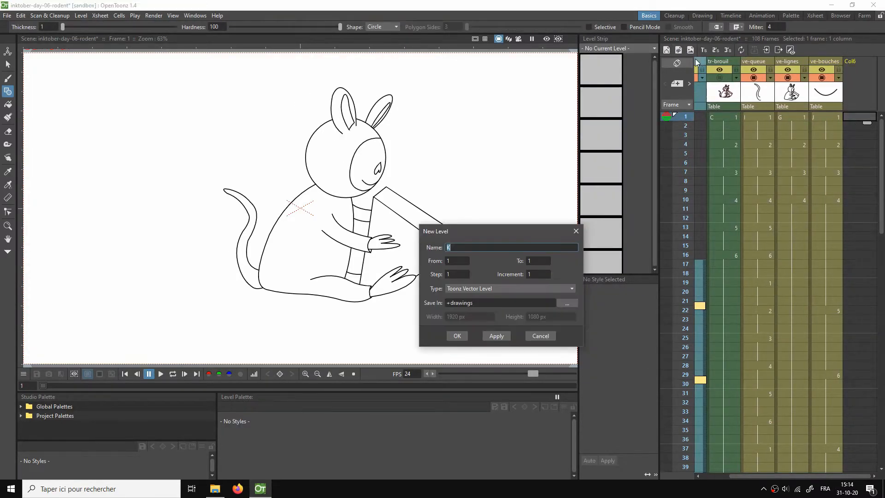
{"action": "left_click", "coordinate": [457, 336]}
{"action": "double_click", "coordinate": [860, 61]}
{"action": "type", "text": "ve"}
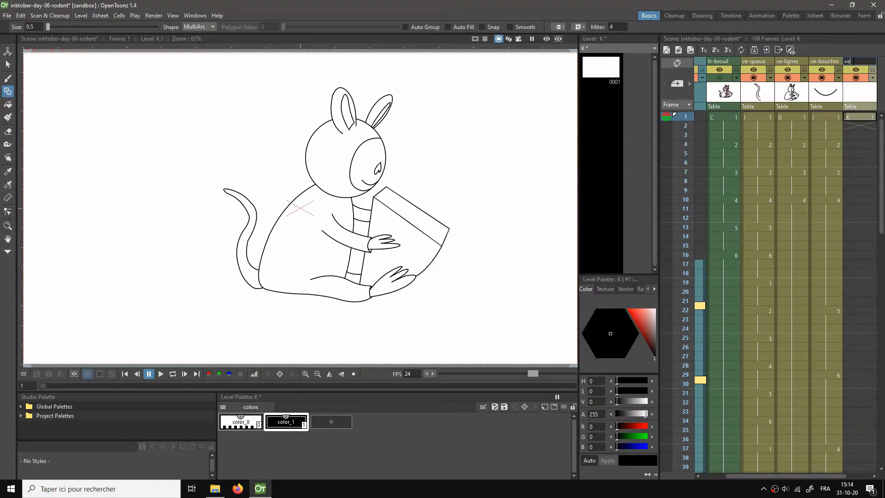
{"action": "type", "text": "-yeux"}
{"action": "key", "text": "Return"}
Step: Show the tr-brouil rough sketch in the viewer as a guide and select frame 1 of ve-yeux for drawing
{"action": "left_click", "coordinate": [722, 117]}
{"action": "left_click", "coordinate": [720, 77]}
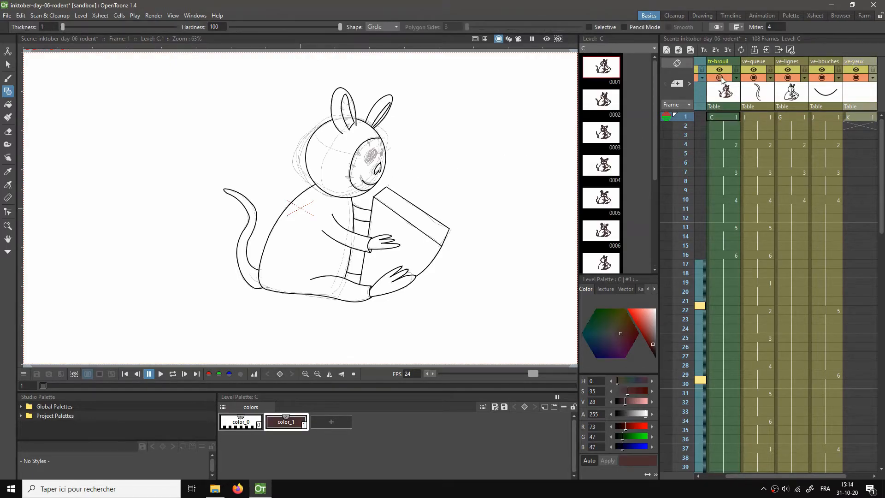
{"action": "left_click", "coordinate": [857, 117]}
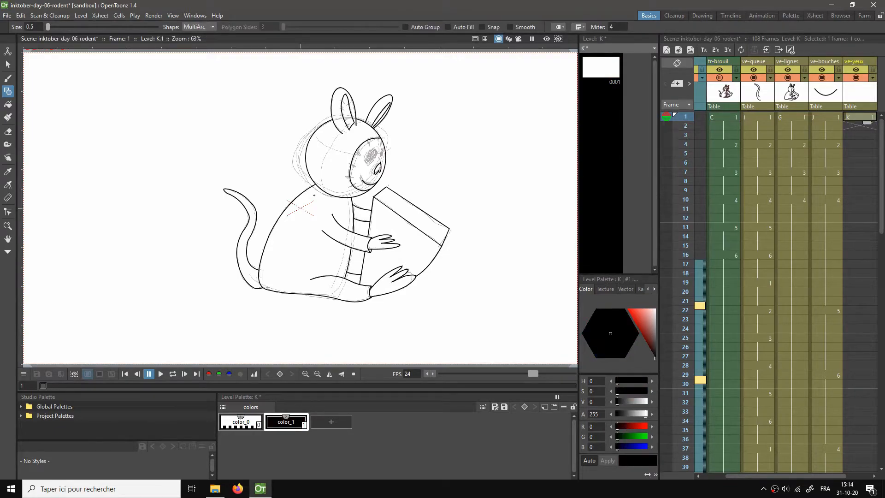
Step: Try to outline the rodent's larger eye at frame 1 of ve-yeux with the MultiArc shape
{"action": "scroll", "coordinate": [312, 193], "scroll_direction": "up", "scroll_amount": 5}
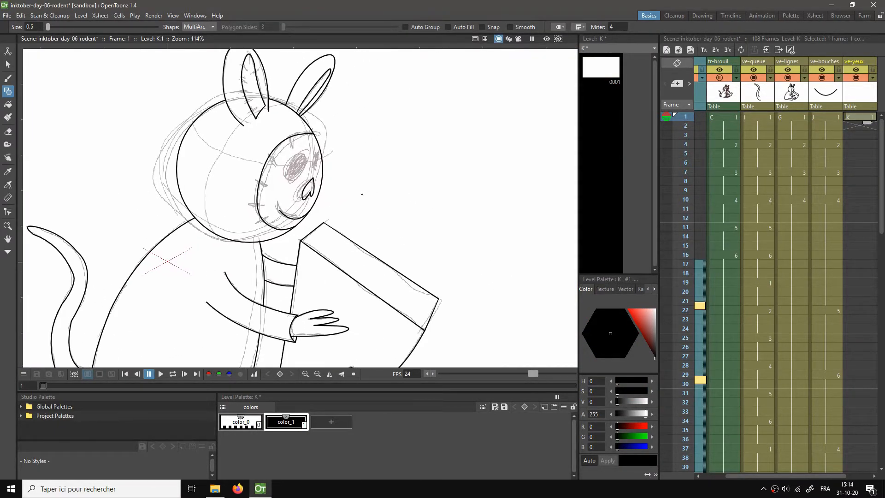
{"action": "left_click", "coordinate": [212, 26]}
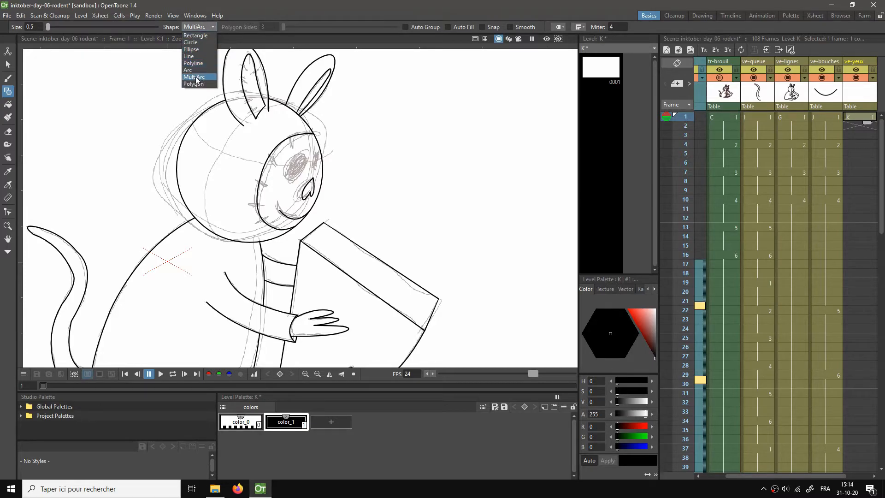
{"action": "left_click", "coordinate": [198, 43]}
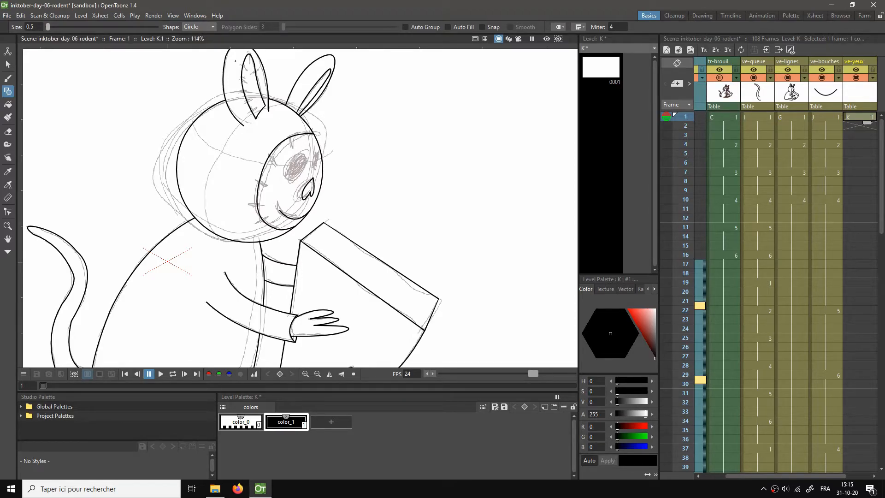
{"action": "left_click", "coordinate": [211, 27]}
{"action": "left_click", "coordinate": [196, 78]}
{"action": "scroll", "coordinate": [277, 161], "scroll_direction": "up", "scroll_amount": 1}
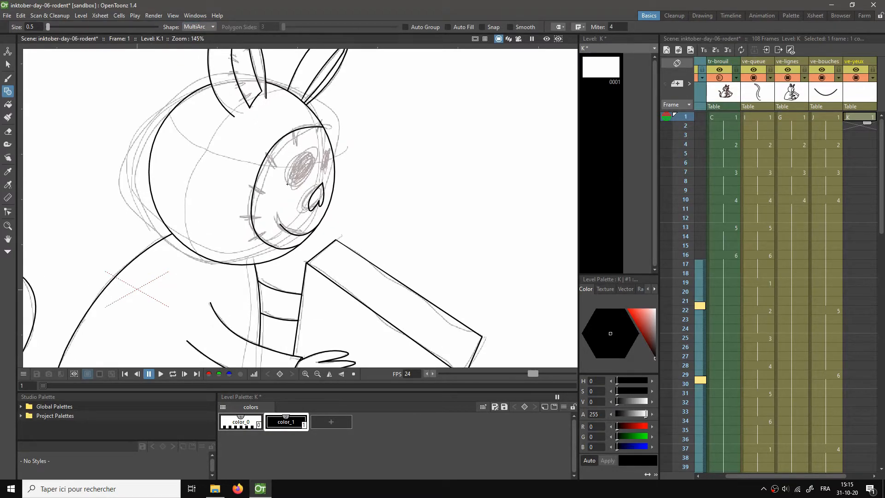
{"action": "left_click", "coordinate": [288, 183]}
{"action": "left_click", "coordinate": [285, 155]}
{"action": "left_click", "coordinate": [298, 181]}
{"action": "left_click", "coordinate": [311, 177]}
{"action": "left_click", "coordinate": [289, 184]}
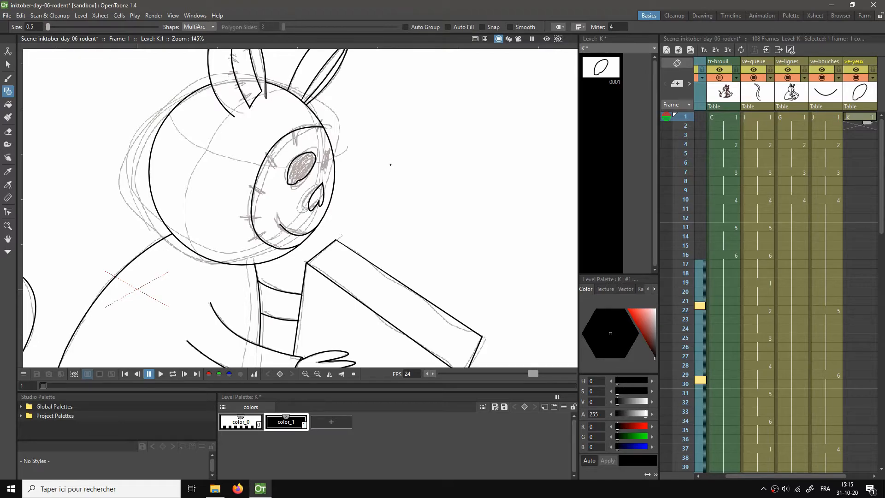
{"action": "key", "text": "ctrl+z"}
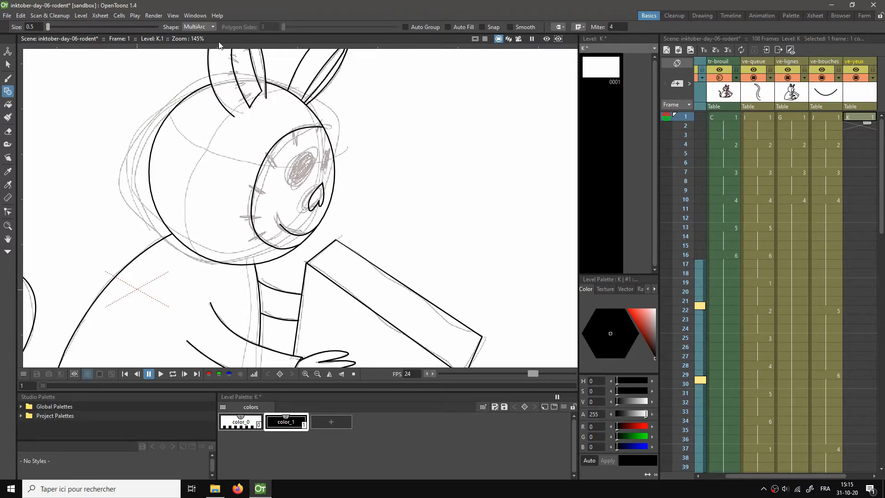
Step: Draw an ellipse for the larger eye at frame 1, rotate it about 53°, and place it over the sketched eye
{"action": "left_click", "coordinate": [207, 26]}
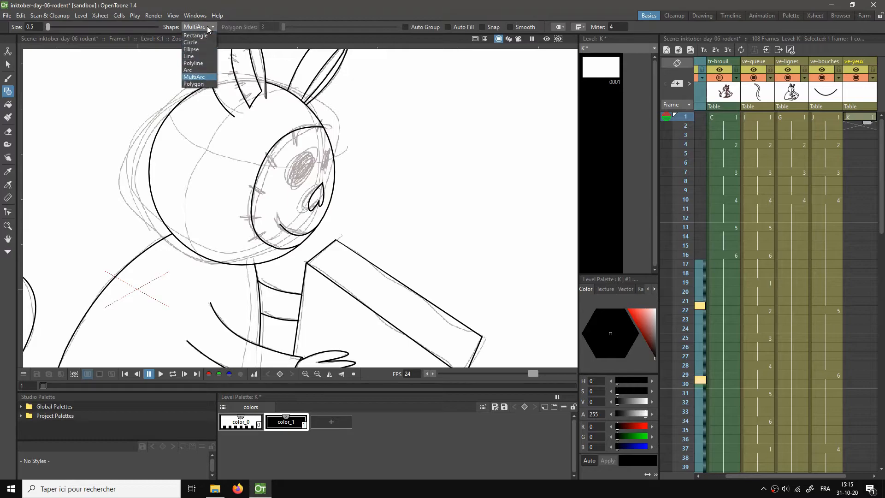
{"action": "left_click", "coordinate": [198, 50]}
{"action": "mouse_move", "coordinate": [446, 111]}
{"action": "left_mouse_down"}
{"action": "mouse_move", "coordinate": [470, 129]}
{"action": "mouse_move", "coordinate": [446, 121]}
{"action": "mouse_move", "coordinate": [465, 135]}
{"action": "left_mouse_up"}
{"action": "key", "text": "ctrl+z"}
{"action": "key", "text": "s"}
{"action": "left_click_drag", "start_coordinate": [406, 94], "coordinate": [312, 171]}
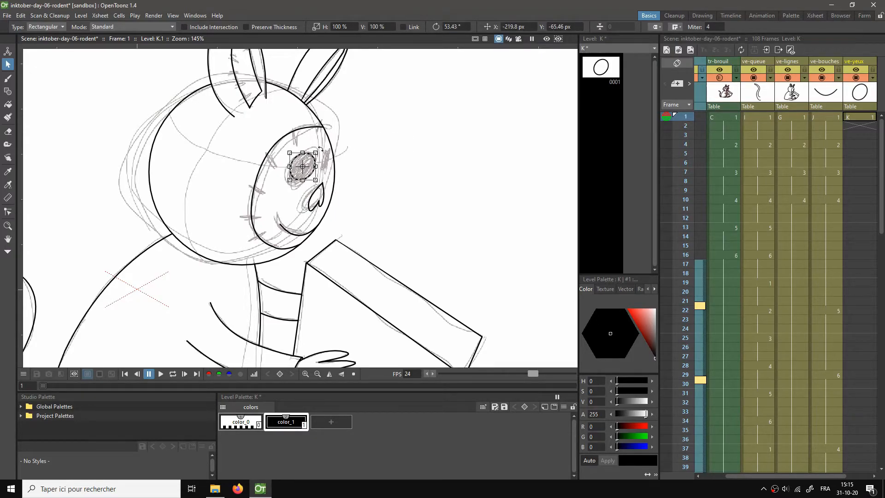
{"action": "left_click", "coordinate": [461, 165]}
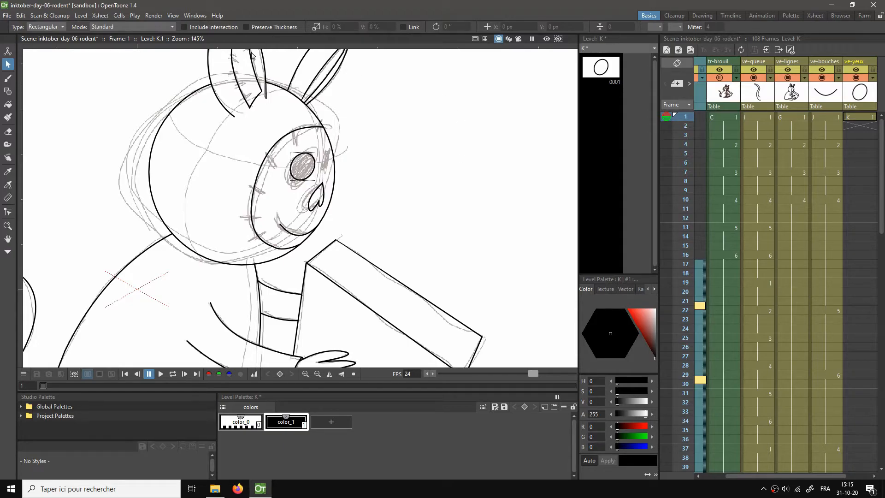
Step: Draw a narrow ellipse for the far eye at frame 1, tilted about 13° and narrowed to about 87%, and fit it inside the face edge
{"action": "key", "text": "g"}
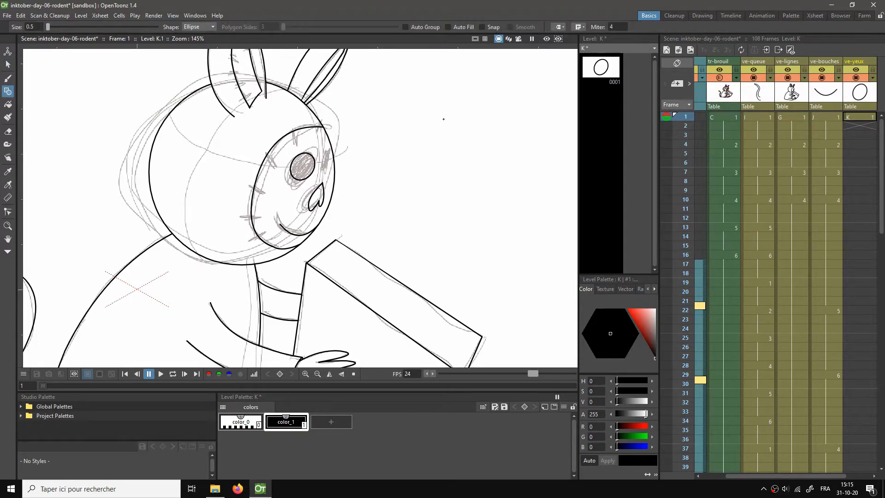
{"action": "left_click_drag", "start_coordinate": [412, 150], "coordinate": [420, 173]}
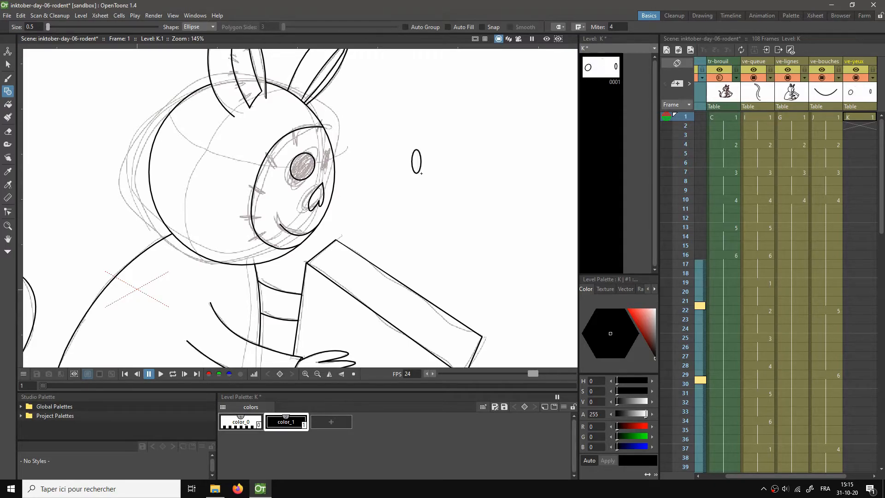
{"action": "key", "text": "s"}
{"action": "left_click_drag", "start_coordinate": [390, 121], "coordinate": [333, 163]}
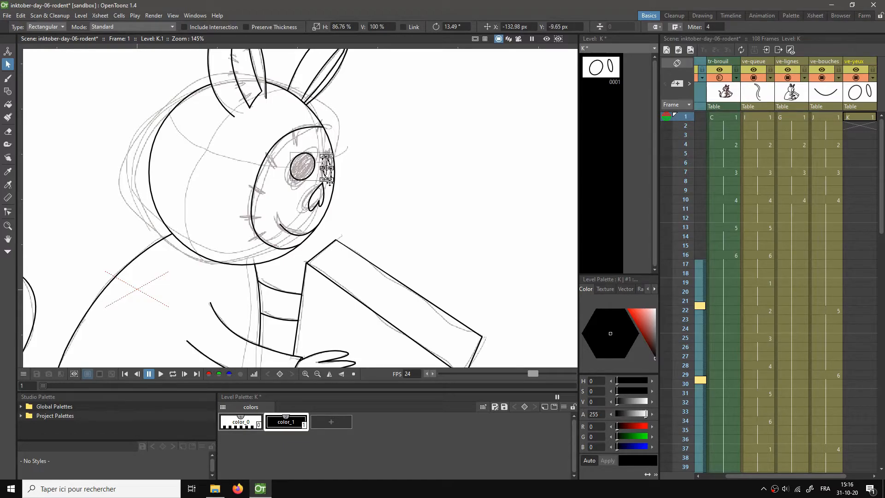
{"action": "scroll", "coordinate": [331, 179], "scroll_direction": "up", "scroll_amount": 6}
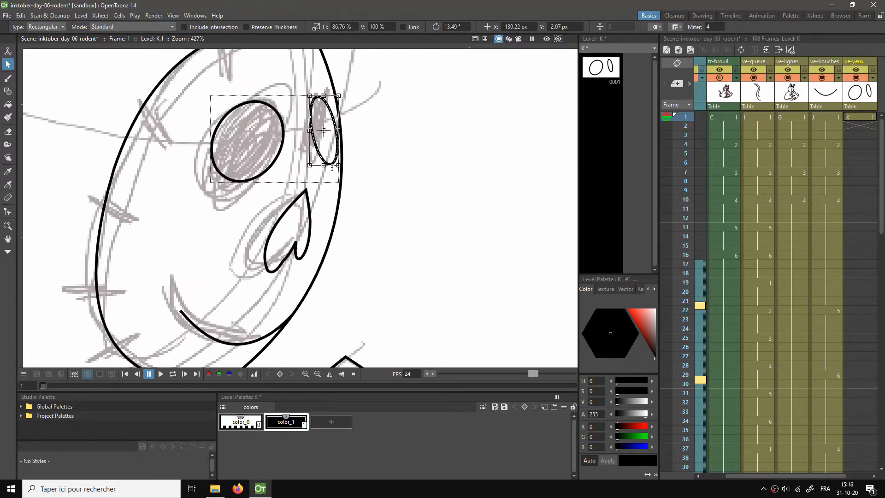
{"action": "left_click_drag", "start_coordinate": [333, 163], "coordinate": [332, 172]}
{"action": "left_click", "coordinate": [439, 172]}
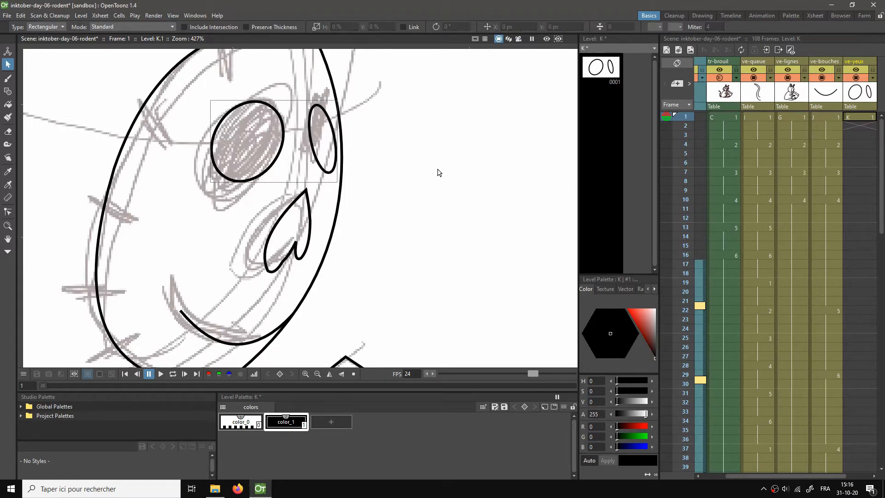
Step: Hold the first eyes drawing through frame 3 of ve-yeux and turn on onion skin for the previous frame
{"action": "scroll", "coordinate": [441, 189], "scroll_direction": "down", "scroll_amount": 7}
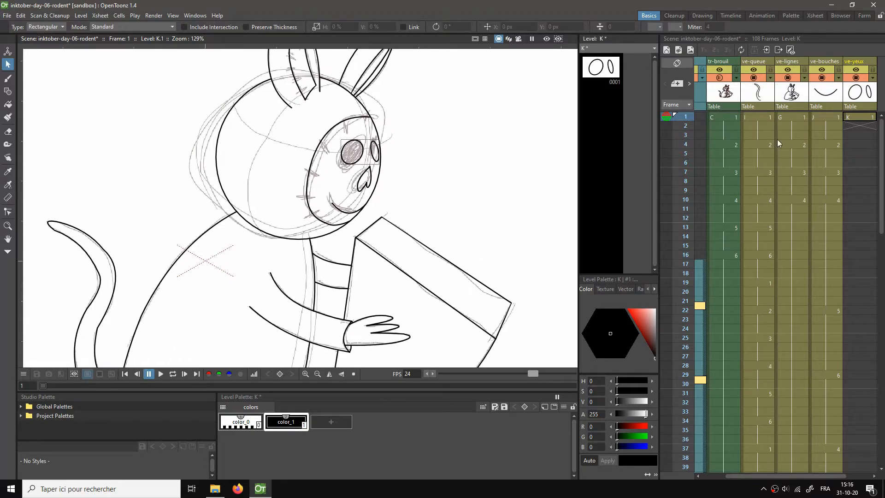
{"action": "left_click", "coordinate": [856, 116]}
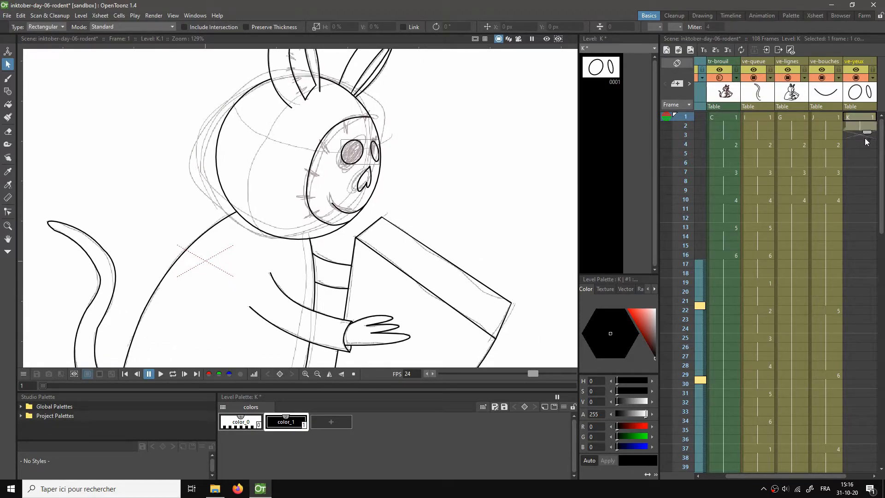
{"action": "left_click", "coordinate": [853, 145]}
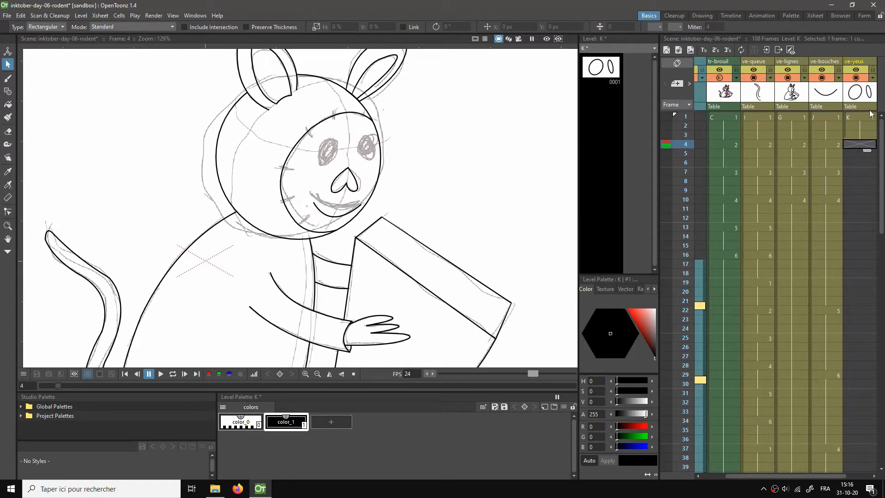
{"action": "left_click", "coordinate": [669, 137]}
{"action": "left_click", "coordinate": [859, 136]}
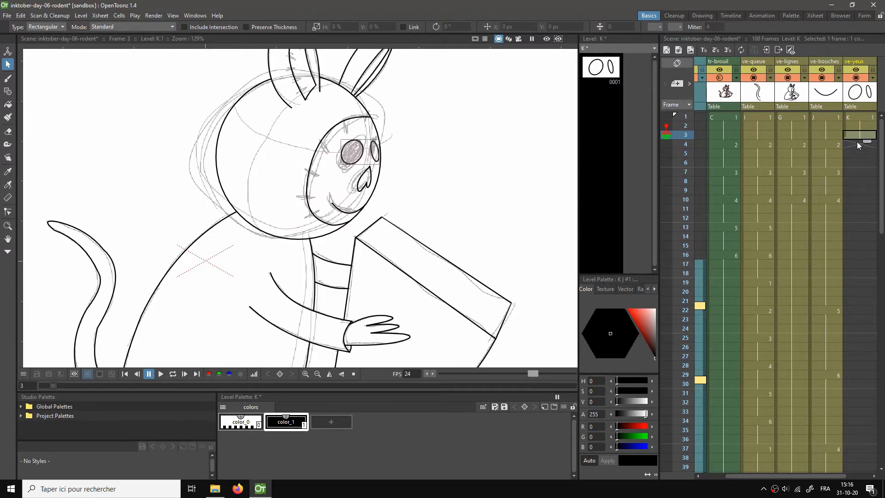
Step: Hide the tr-brouil rough sketch to view the clean lines, and show it again at frame 4
{"action": "left_click", "coordinate": [753, 78]}
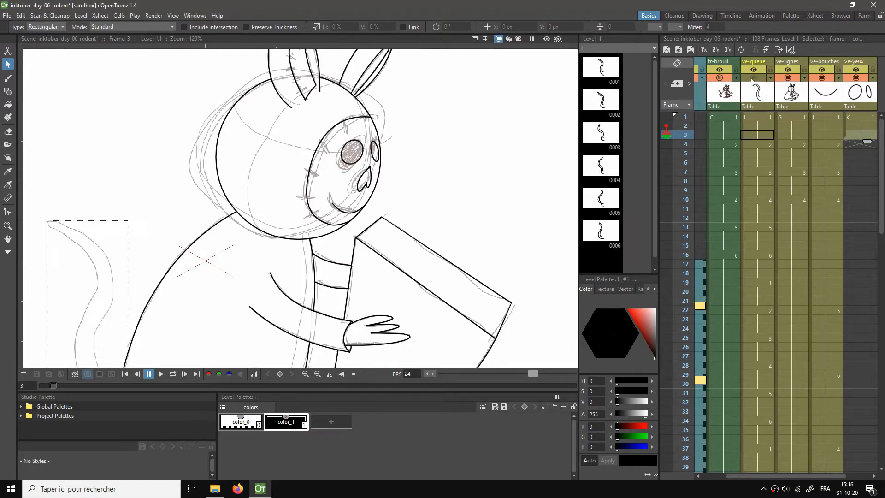
{"action": "left_click", "coordinate": [753, 78]}
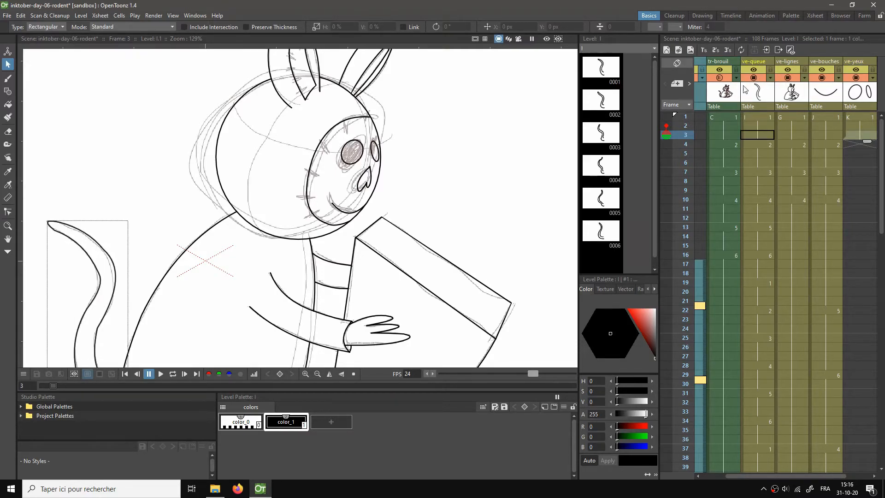
{"action": "left_click", "coordinate": [721, 78]}
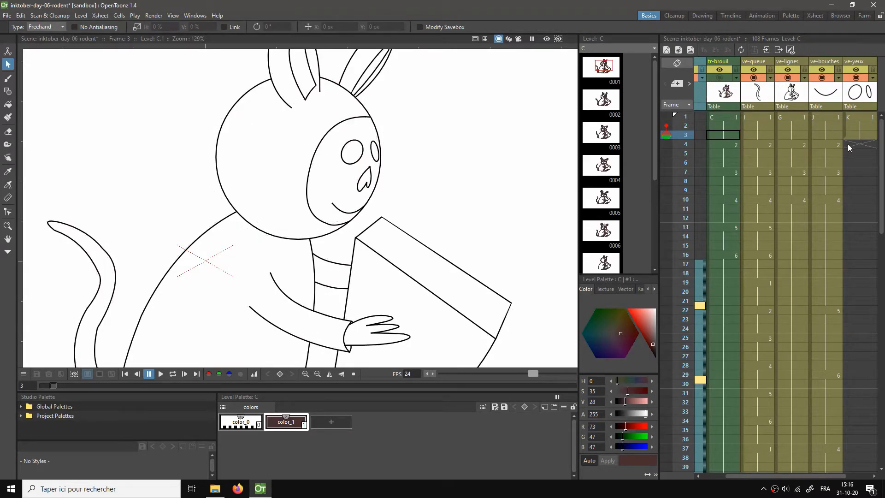
{"action": "left_click", "coordinate": [848, 144]}
{"action": "left_click", "coordinate": [720, 79]}
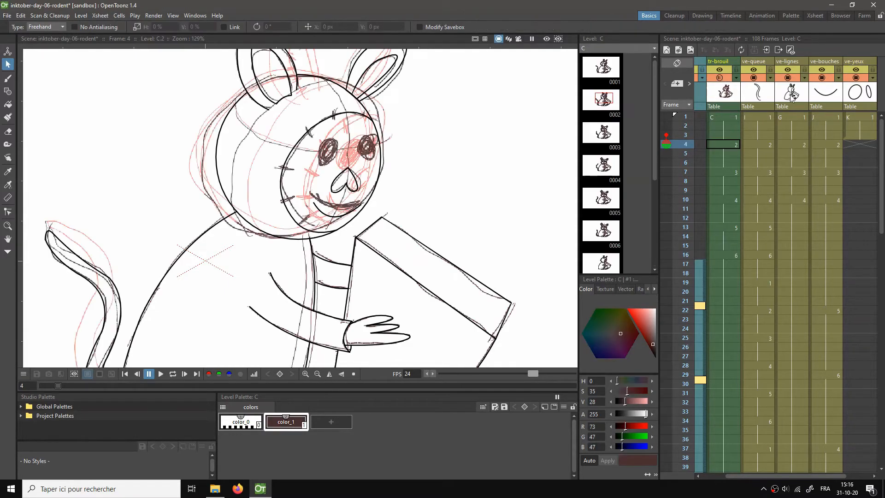
{"action": "left_click", "coordinate": [854, 146]}
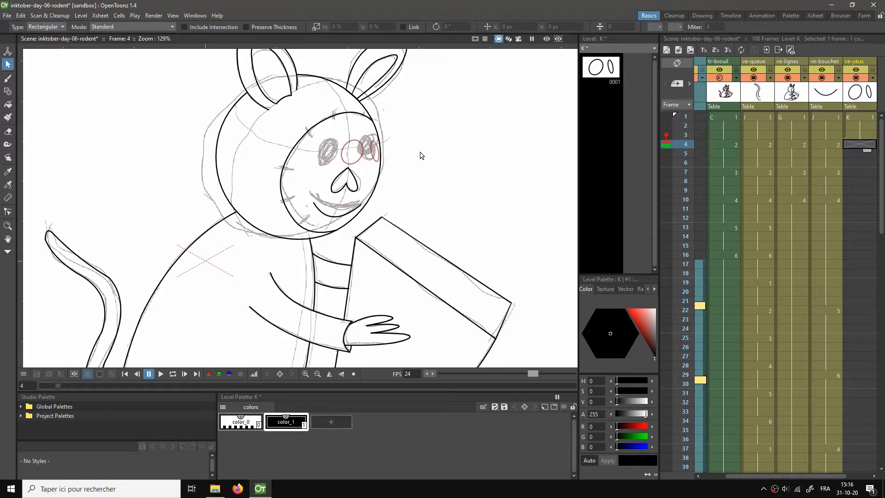
Step: Create a new drawing at frame 4 of ve-yeux and place a tilted ellipse over the sketched larger eye
{"action": "key", "text": "g"}
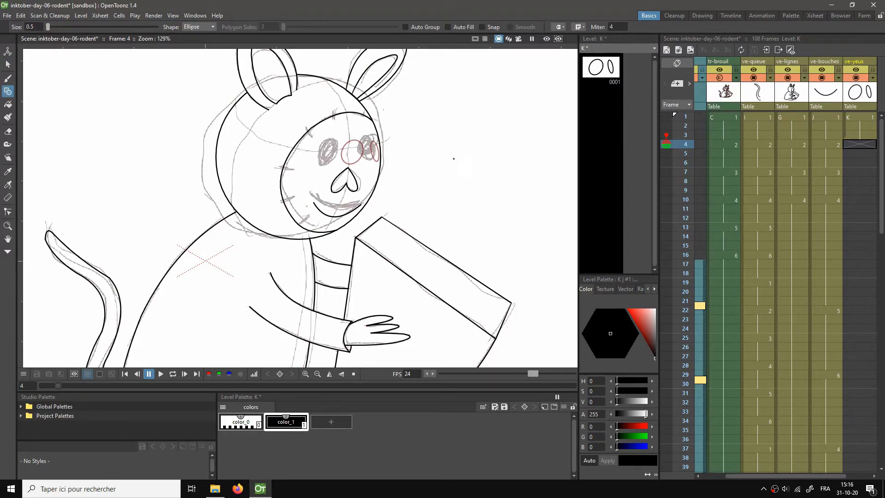
{"action": "left_click", "coordinate": [862, 146]}
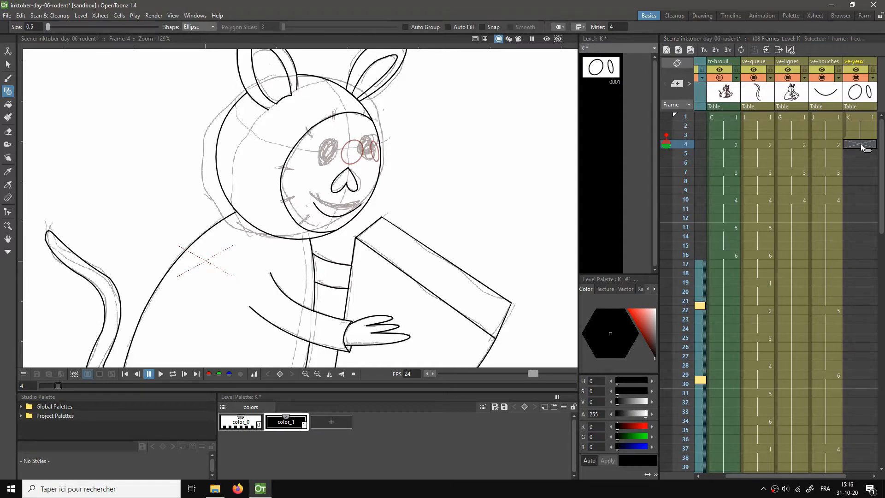
{"action": "key", "text": "alt+d"}
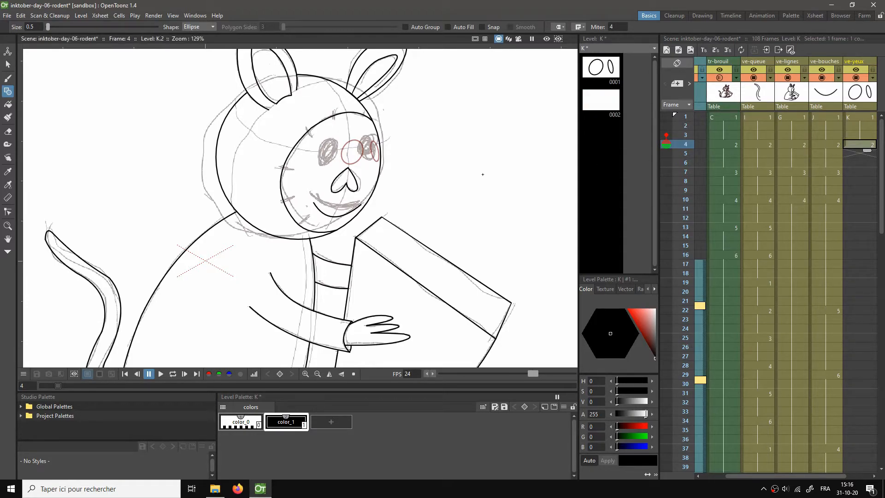
{"action": "left_click_drag", "start_coordinate": [429, 143], "coordinate": [452, 172]}
{"action": "key", "text": "s"}
{"action": "left_click_drag", "start_coordinate": [418, 128], "coordinate": [337, 142]}
{"action": "left_click", "coordinate": [474, 157]}
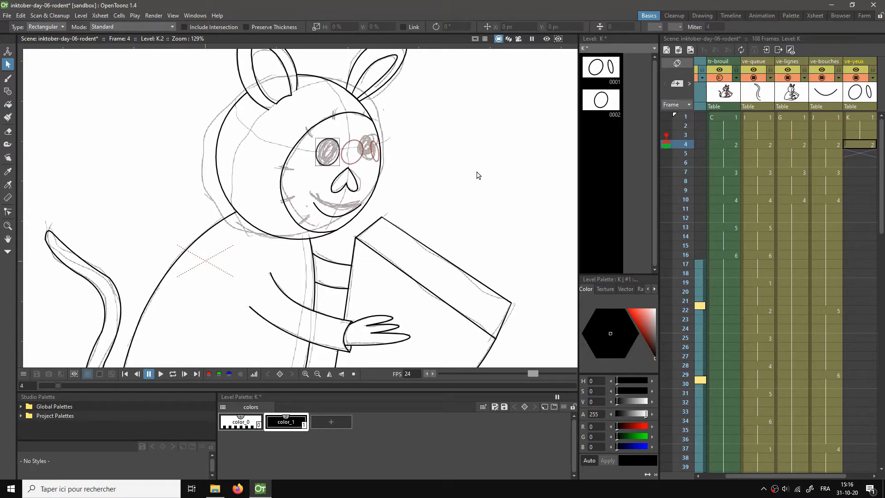
Step: Draw a narrower ellipse for the far eye at frame 4 and fit it over its sketched eye
{"action": "key", "text": "g"}
{"action": "left_click_drag", "start_coordinate": [446, 136], "coordinate": [459, 161]}
{"action": "key", "text": "s"}
{"action": "left_click_drag", "start_coordinate": [432, 128], "coordinate": [369, 153]}
{"action": "left_click", "coordinate": [466, 162]}
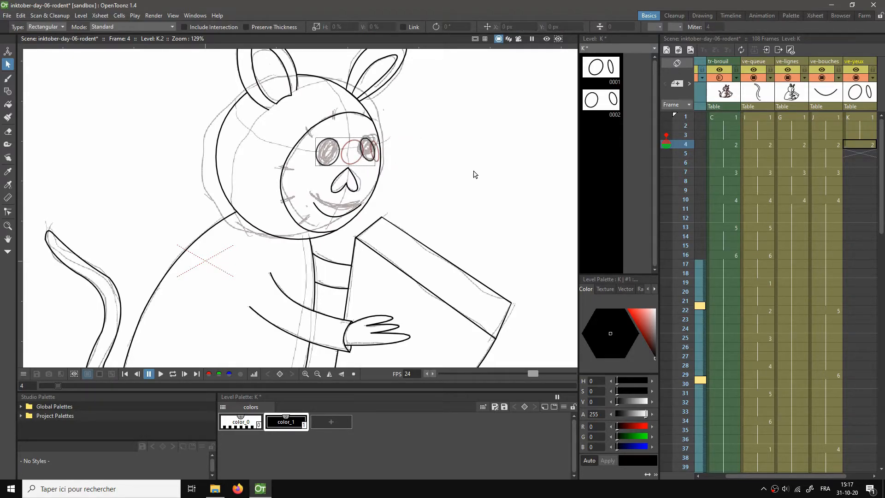
Step: Hide the tr-brouil sketch and flip between frames 3 and 4 to compare the eye drawings
{"action": "left_click", "coordinate": [702, 105]}
{"action": "left_click", "coordinate": [719, 78]}
{"action": "left_click", "coordinate": [862, 137]}
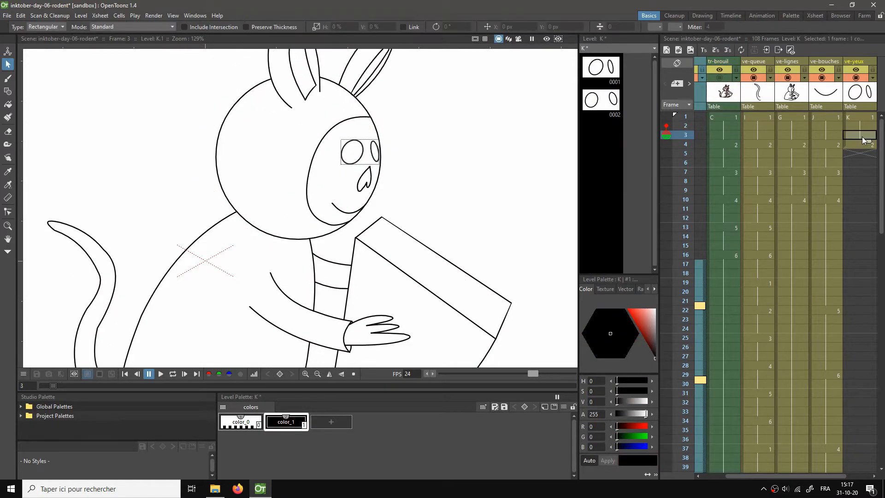
{"action": "key", "text": "Down"}
{"action": "key", "text": "Up"}
{"action": "key", "text": "Down"}
{"action": "key", "text": "Up"}
{"action": "key", "text": "Down"}
{"action": "key", "text": "Up"}
{"action": "key", "text": "Down"}
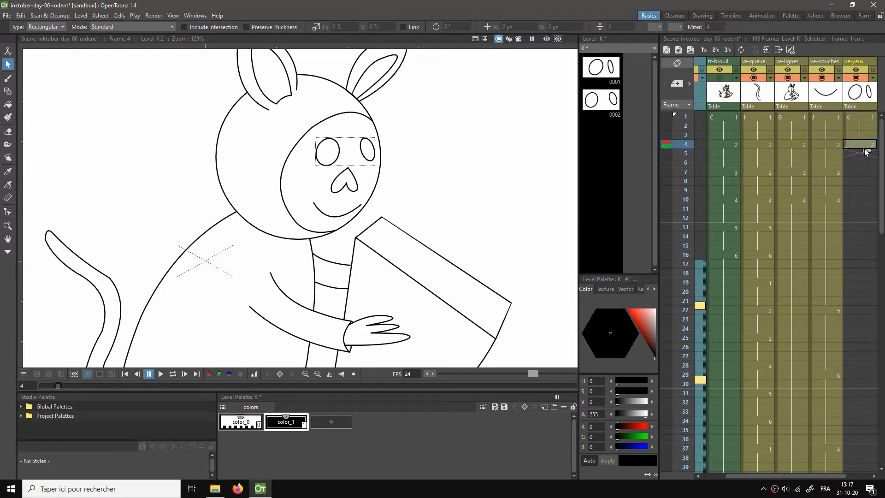
Step: Hold the second eyes drawing through frame 6, show the tr-brouil sketch, and create a new onion-skinned drawing at frame 7
{"action": "left_click", "coordinate": [856, 173]}
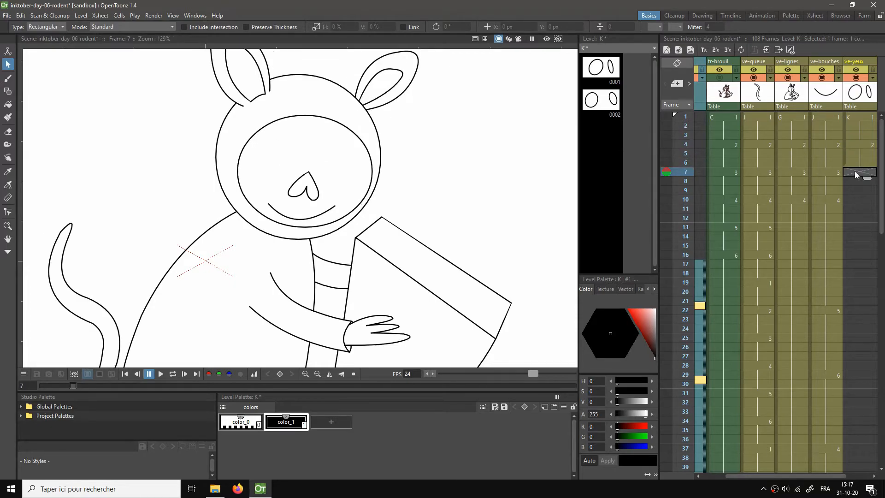
{"action": "left_click", "coordinate": [719, 78]}
{"action": "left_click", "coordinate": [866, 172]}
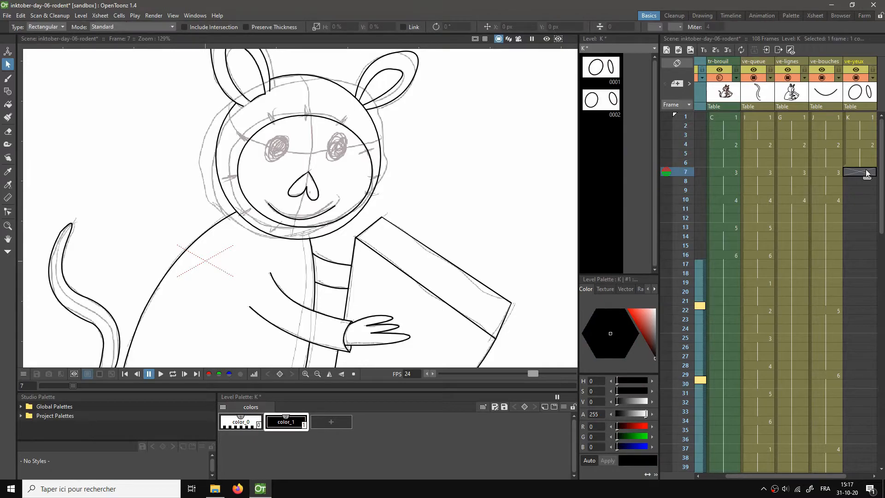
{"action": "key", "text": "alt+d"}
{"action": "left_click", "coordinate": [666, 162]}
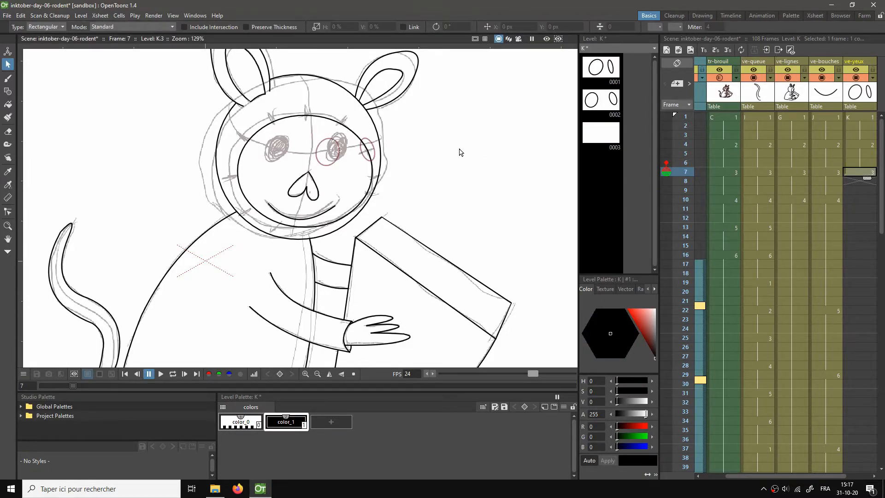
Step: Draw a round ellipse on the frame 7 drawing of ve-yeux and place it over the sketched near eye
{"action": "key", "text": "g"}
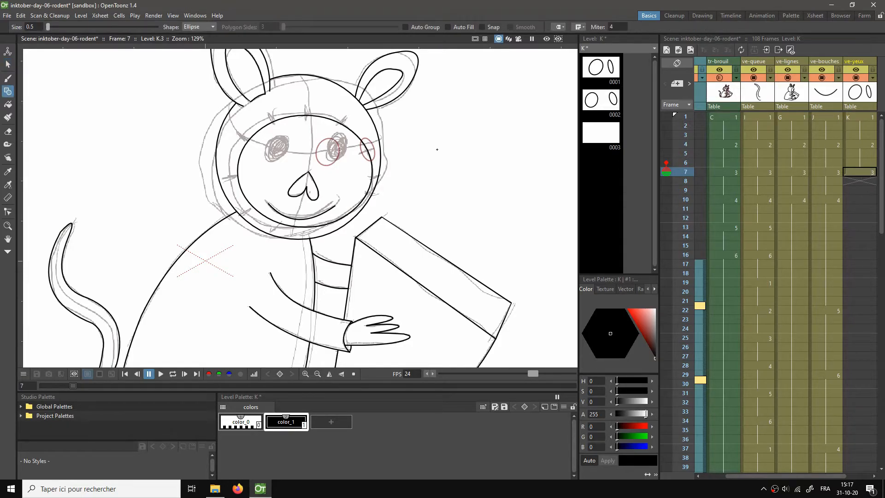
{"action": "left_click_drag", "start_coordinate": [439, 147], "coordinate": [464, 172]}
{"action": "key", "text": "s"}
{"action": "left_click_drag", "start_coordinate": [427, 123], "coordinate": [289, 143]}
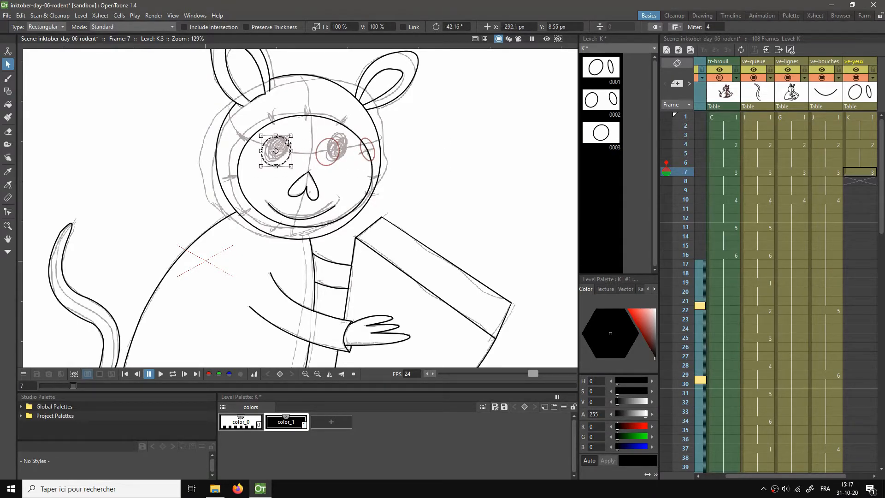
{"action": "left_click", "coordinate": [458, 139]}
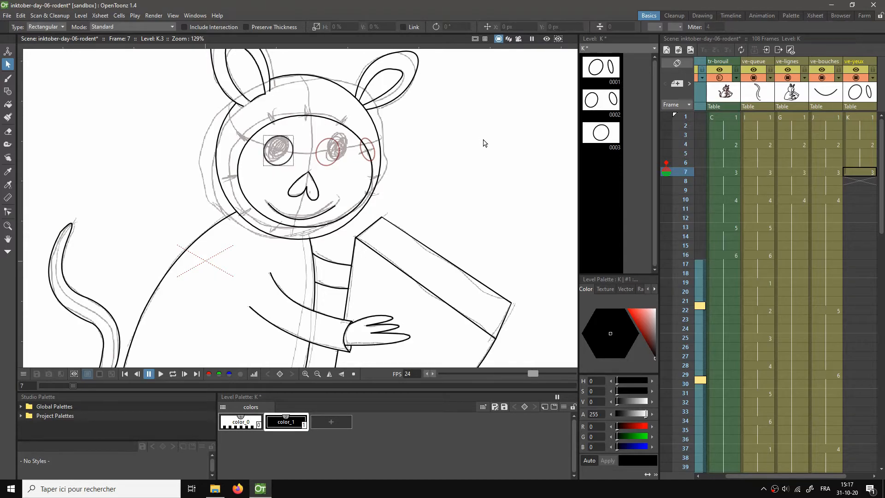
Step: Draw a slightly narrower ellipse for the second eye at frame 7 and fit it over its sketched eye
{"action": "key", "text": "g"}
{"action": "left_click_drag", "start_coordinate": [463, 136], "coordinate": [483, 164]}
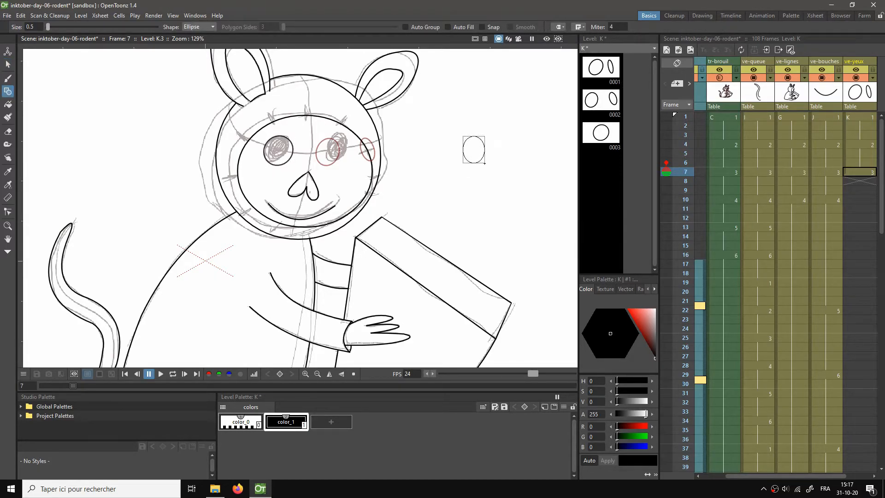
{"action": "key", "text": "s"}
{"action": "left_click_drag", "start_coordinate": [443, 111], "coordinate": [347, 142]}
{"action": "left_click", "coordinate": [488, 137]}
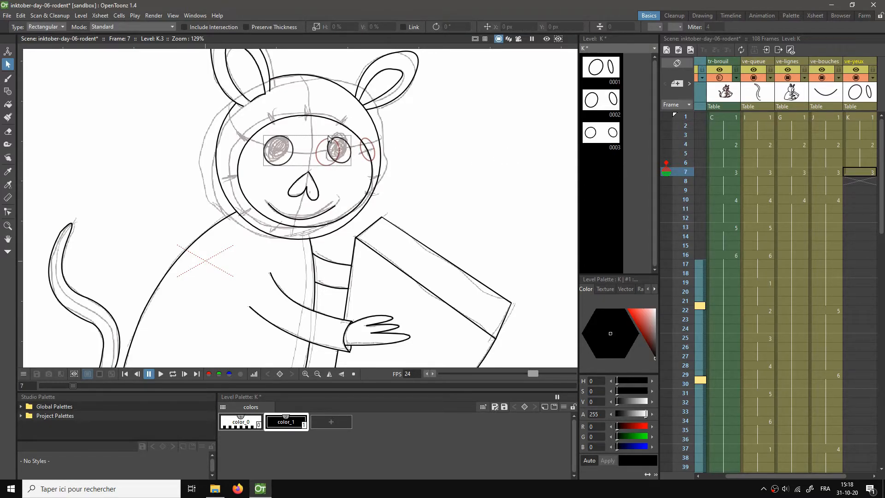
{"action": "left_click_drag", "start_coordinate": [324, 133], "coordinate": [350, 163]}
{"action": "scroll", "coordinate": [346, 154], "scroll_direction": "up", "scroll_amount": 3}
{"action": "left_click", "coordinate": [469, 139]}
{"action": "scroll", "coordinate": [477, 160], "scroll_direction": "down", "scroll_amount": 4}
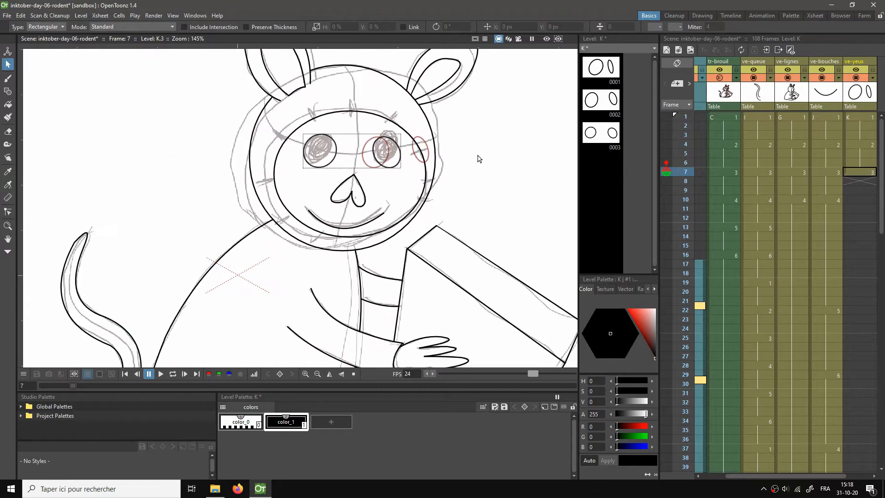
Step: Hold the third eyes drawing through frame 9 and create a new ve-yeux drawing at frame 10
{"action": "left_click", "coordinate": [875, 177]}
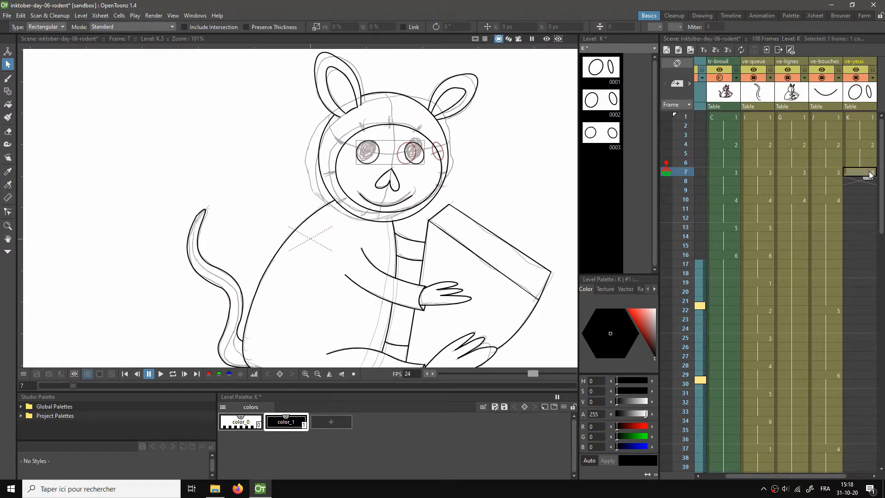
{"action": "left_click_drag", "start_coordinate": [869, 180], "coordinate": [866, 198]}
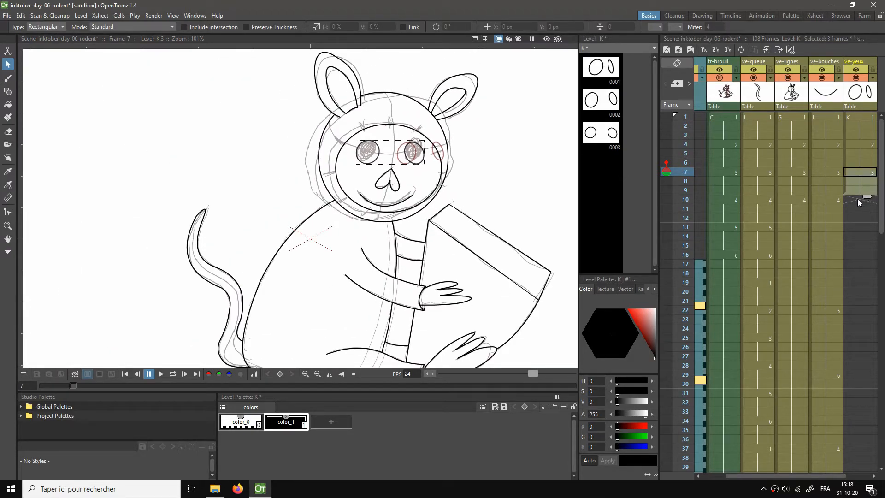
{"action": "left_click", "coordinate": [858, 200]}
{"action": "scroll", "coordinate": [424, 161], "scroll_direction": "up", "scroll_amount": 4}
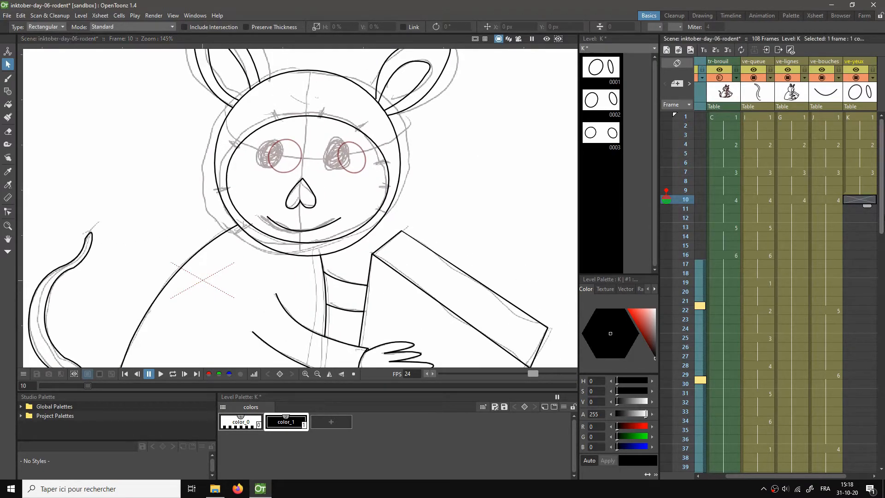
{"action": "left_click", "coordinate": [851, 201]}
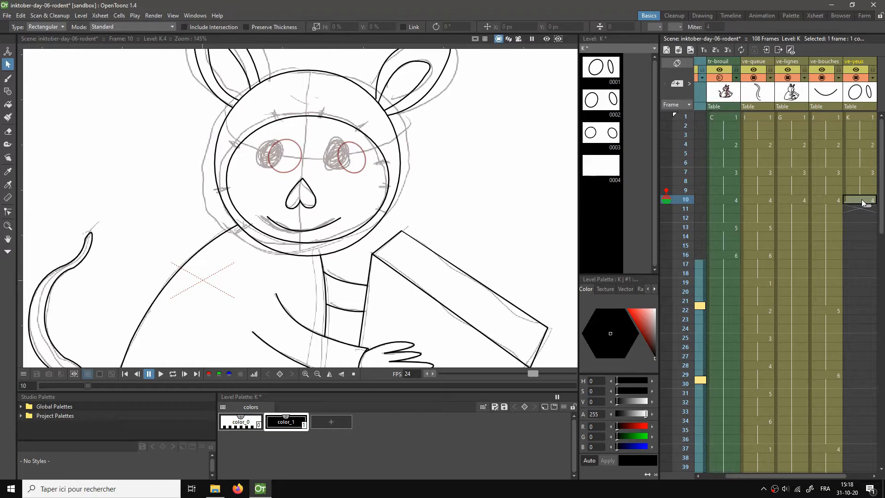
Step: Draw a round eye at frame 10 over one sketched eye and paste a copy of it over the other sketched eye
{"action": "key", "text": "g"}
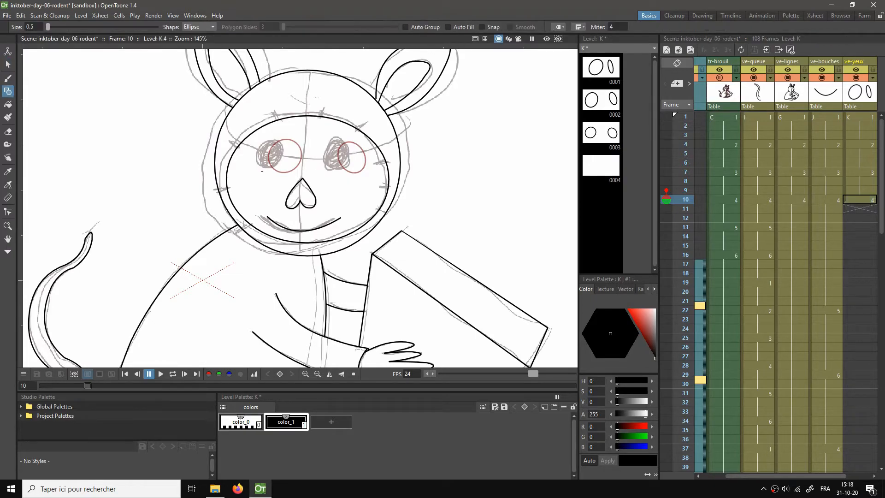
{"action": "scroll", "coordinate": [276, 166], "scroll_direction": "up", "scroll_amount": 2}
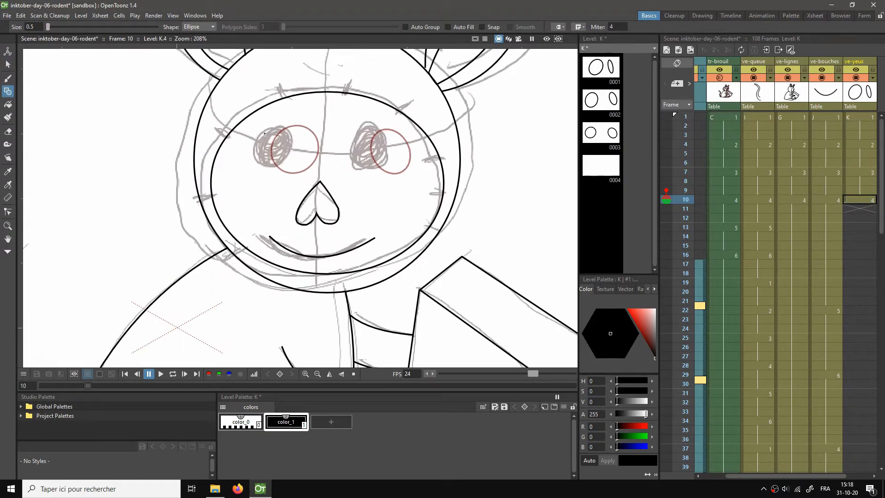
{"action": "left_click_drag", "start_coordinate": [252, 129], "coordinate": [308, 181]}
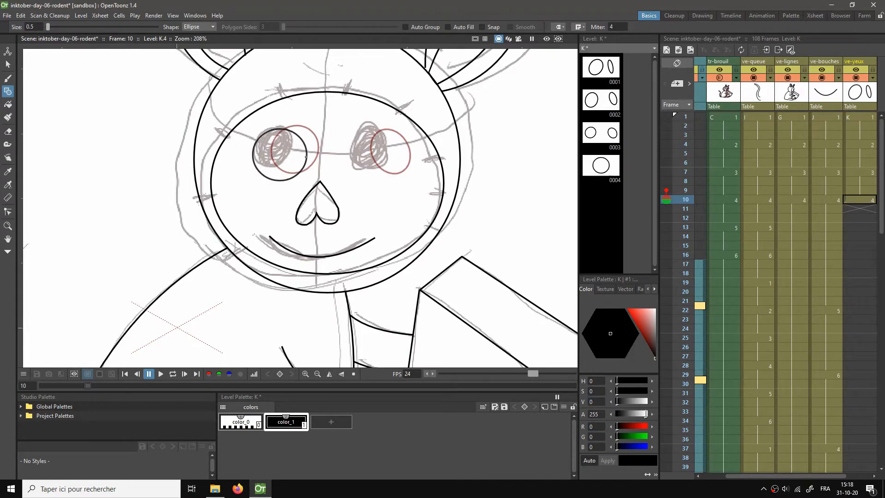
{"action": "key", "text": "s"}
{"action": "left_click_drag", "start_coordinate": [244, 123], "coordinate": [292, 169]}
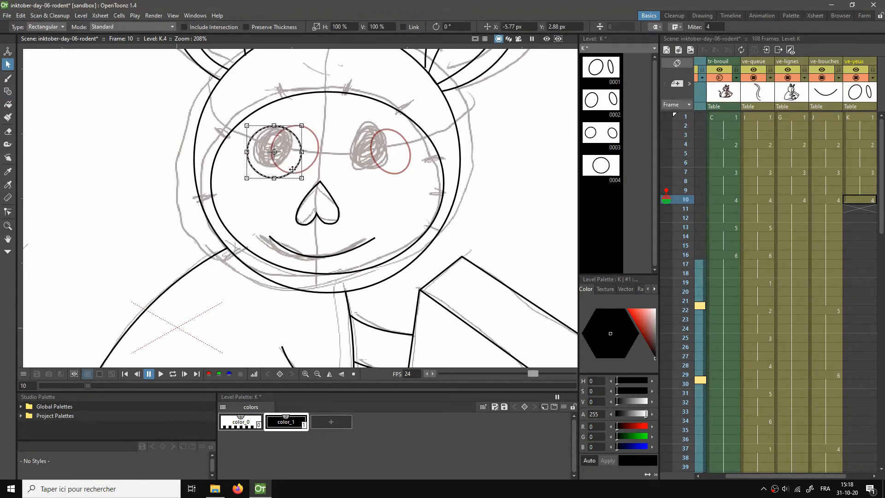
{"action": "key", "text": "ctrl+v"}
{"action": "left_click_drag", "start_coordinate": [313, 155], "coordinate": [383, 134]}
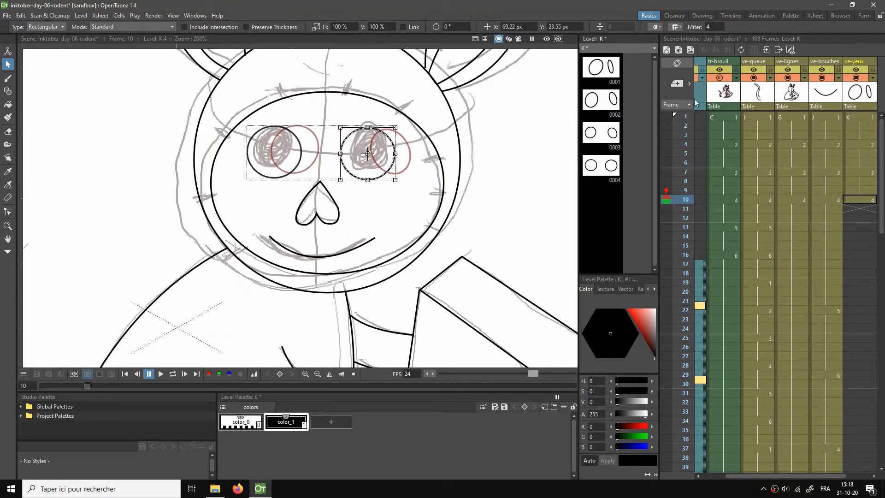
Step: Hide the tr-brouil sketch and loop the animation from frame 1 to check the eyes through the head turn
{"action": "left_click", "coordinate": [719, 77]}
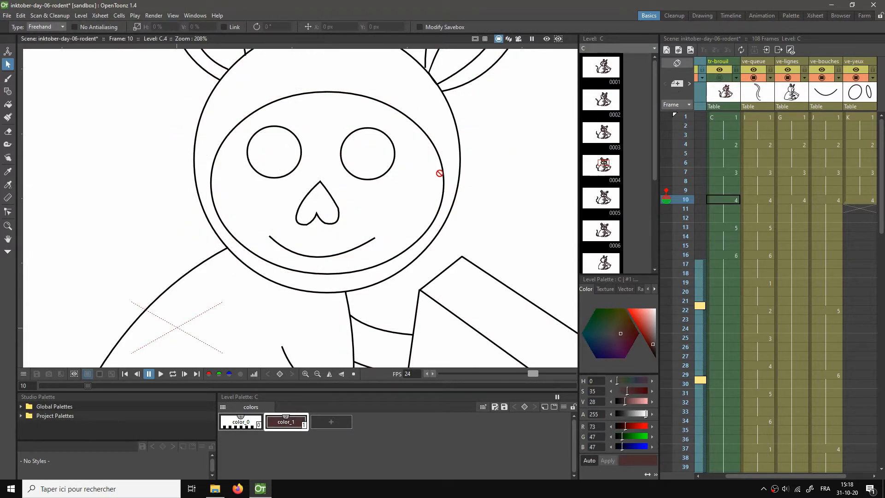
{"action": "scroll", "coordinate": [452, 181], "scroll_direction": "down", "scroll_amount": 4}
{"action": "scroll", "coordinate": [451, 181], "scroll_direction": "down", "scroll_amount": 3}
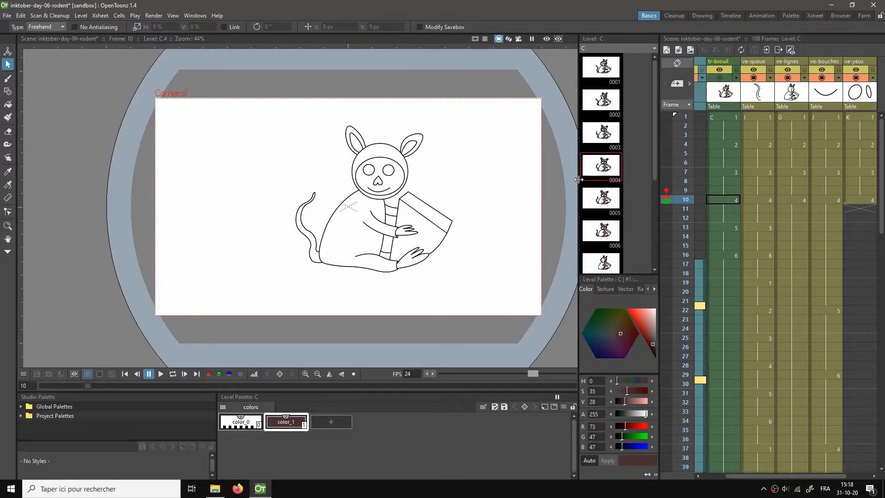
{"action": "scroll", "coordinate": [533, 213], "scroll_direction": "down", "scroll_amount": 1}
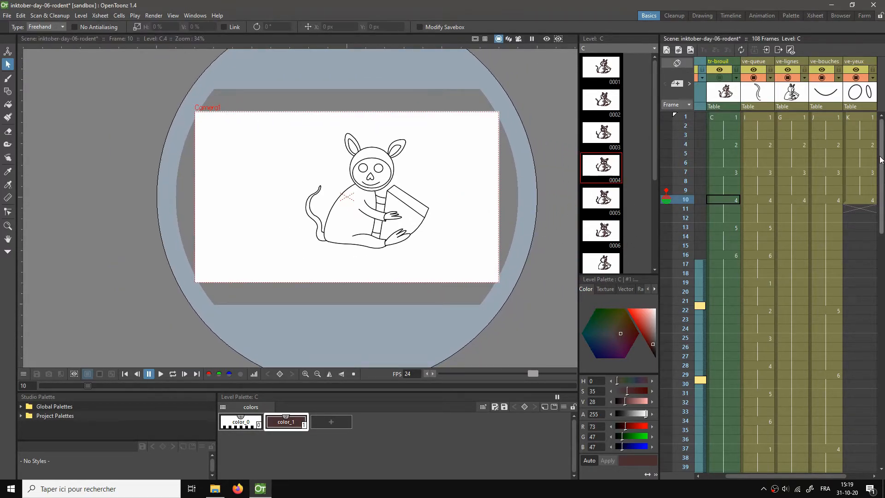
{"action": "left_click", "coordinate": [854, 117]}
{"action": "key", "text": "l"}
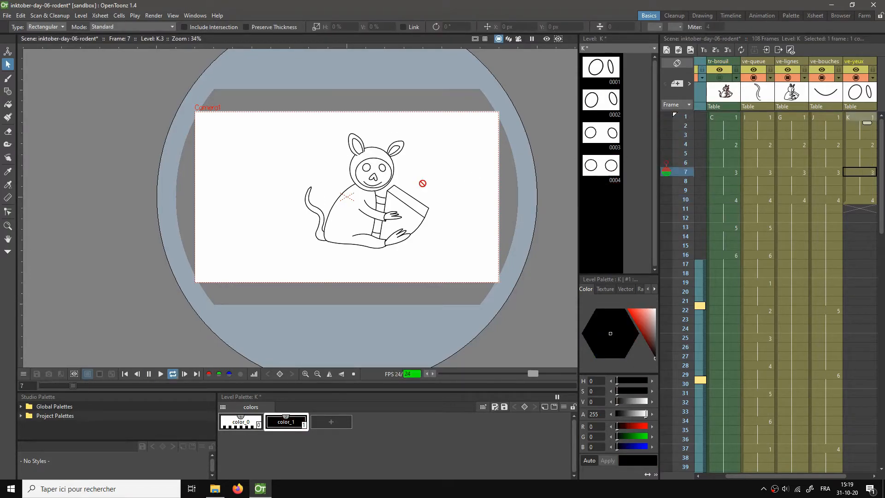
{"action": "scroll", "coordinate": [427, 183], "scroll_direction": "up", "scroll_amount": 2}
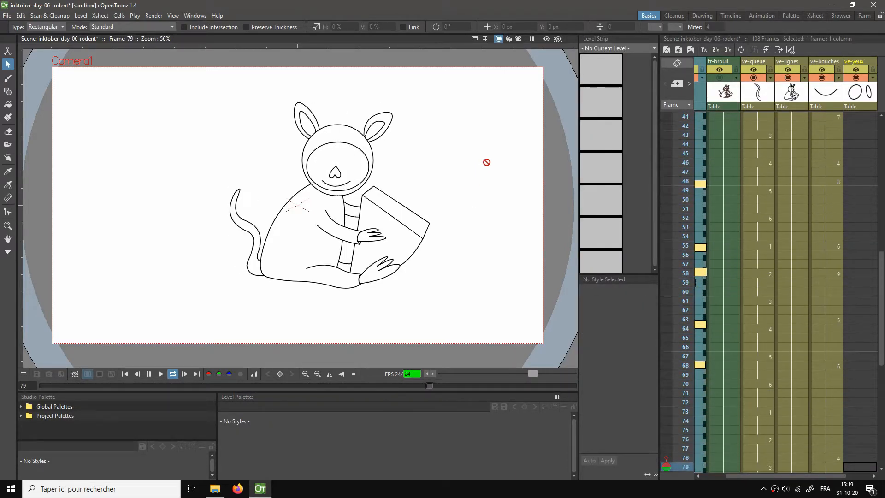
{"action": "key", "text": "l"}
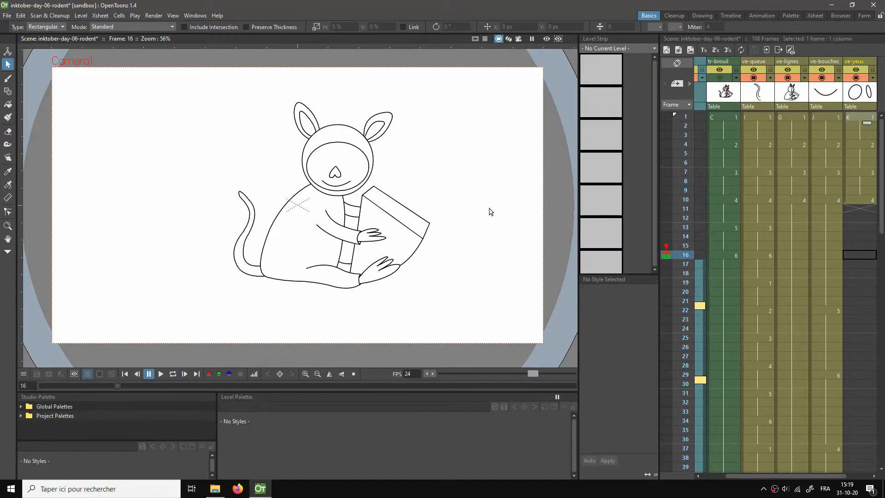
Step: Extend the fourth eyes drawing in ve-yeux from frame 10 through frame 108 and save the scene
{"action": "left_click", "coordinate": [857, 204]}
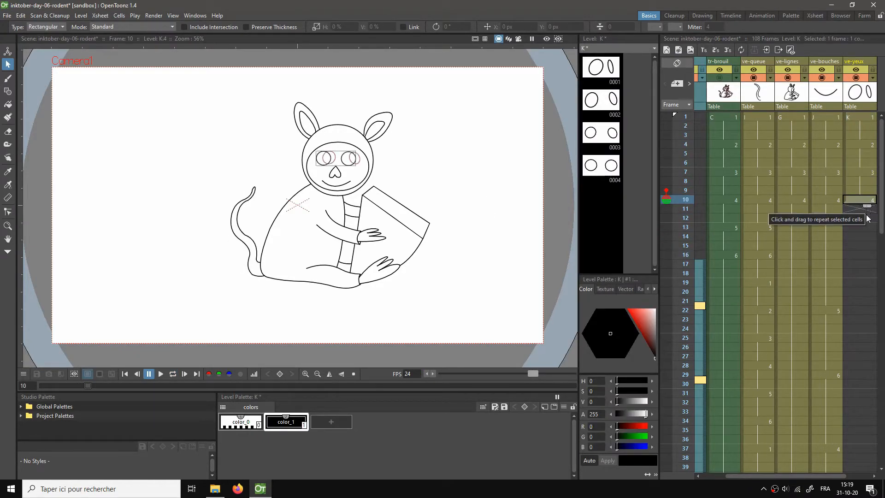
{"action": "scroll", "coordinate": [864, 313], "scroll_direction": "down", "scroll_amount": 15}
{"action": "scroll", "coordinate": [864, 314], "scroll_direction": "down", "scroll_amount": 3}
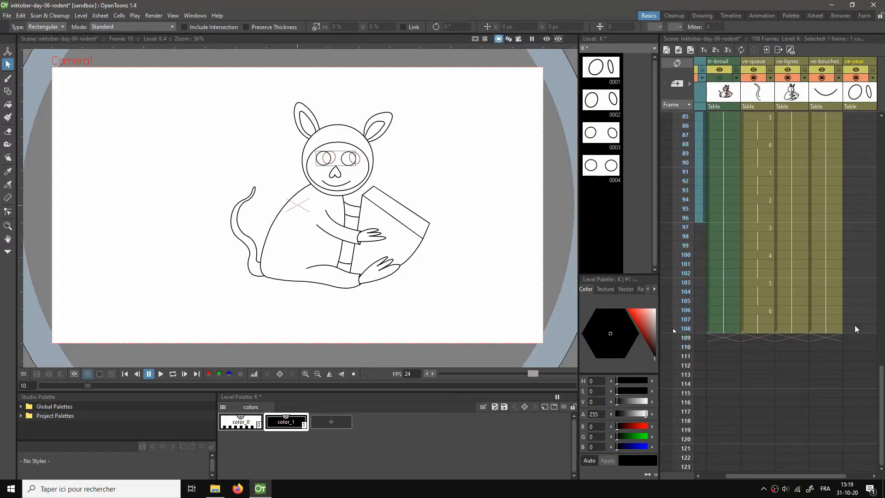
{"action": "right_click", "coordinate": [855, 325]}
{"action": "left_click", "coordinate": [856, 325]}
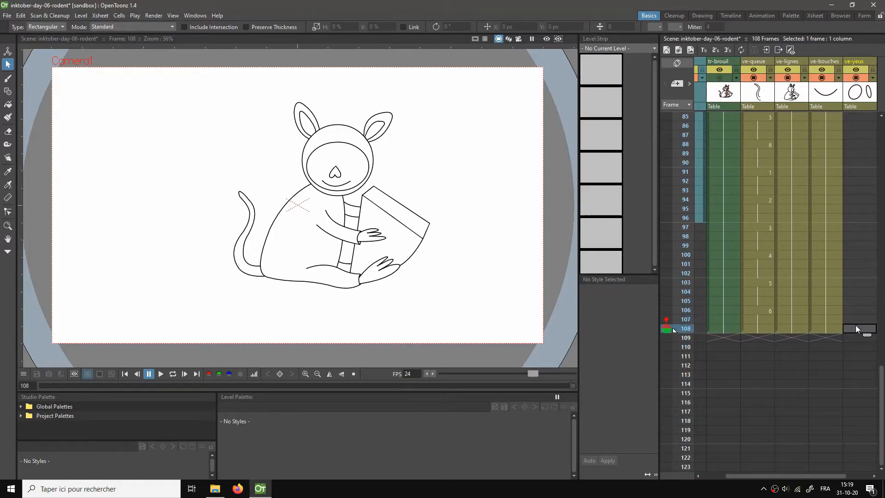
{"action": "right_click", "coordinate": [855, 325]}
{"action": "left_click", "coordinate": [839, 354]}
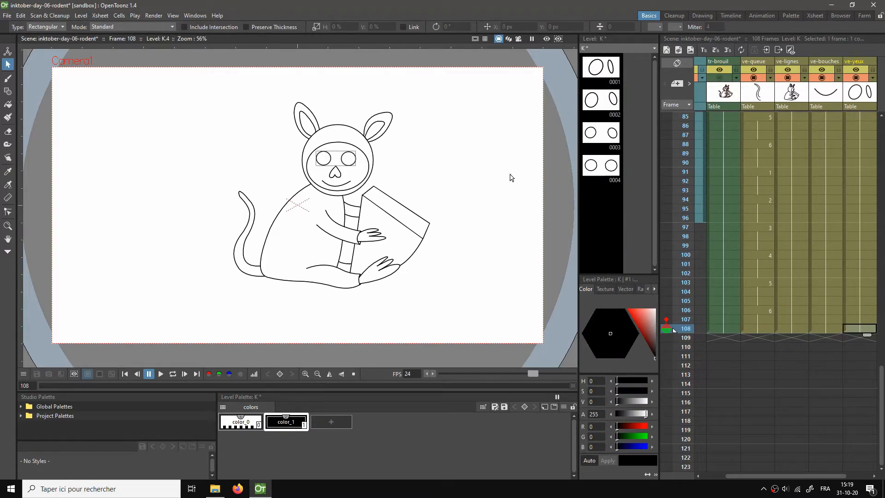
{"action": "scroll", "coordinate": [841, 227], "scroll_direction": "up", "scroll_amount": 20}
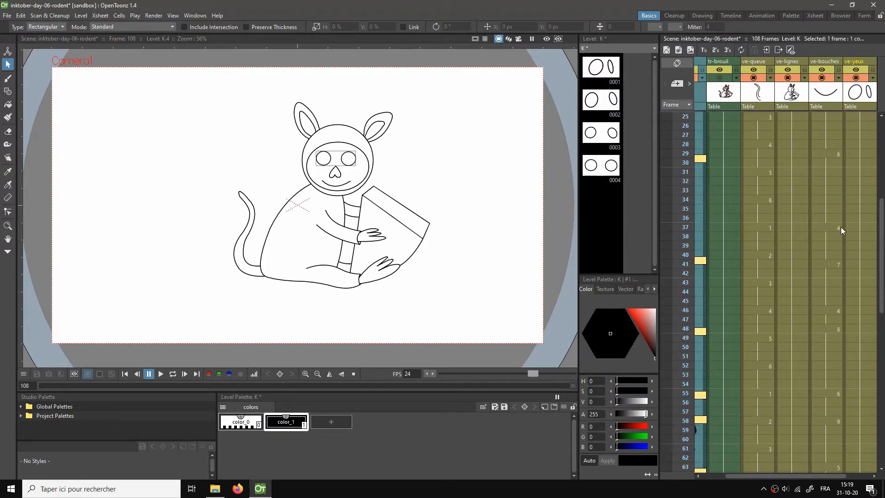
{"action": "key", "text": "ctrl+s"}
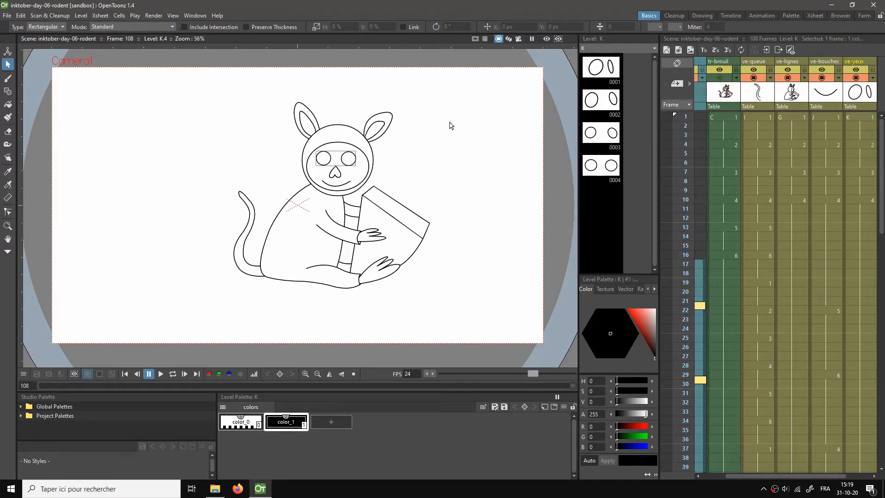
Step: Play the animation from frame 1 in full screen fitted to the window, and return to the normal fitted view
{"action": "left_click", "coordinate": [872, 119]}
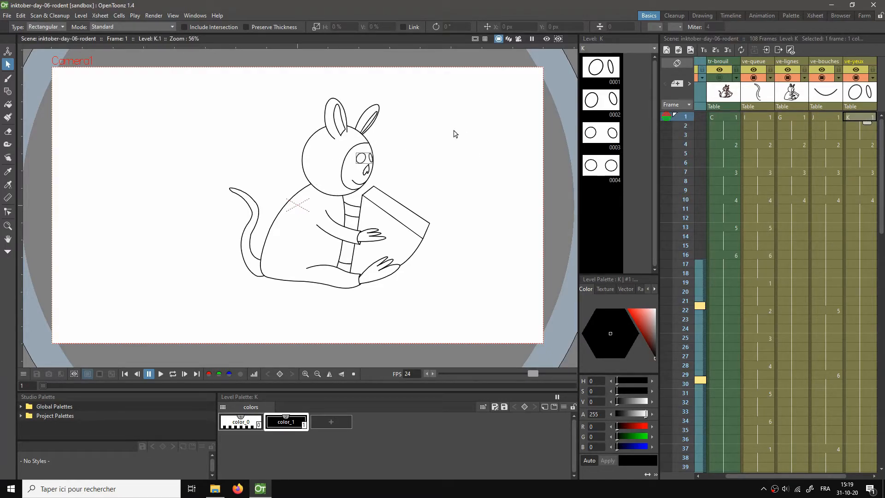
{"action": "right_click", "coordinate": [471, 134]}
{"action": "left_click", "coordinate": [501, 151]}
{"action": "right_click", "coordinate": [542, 165]}
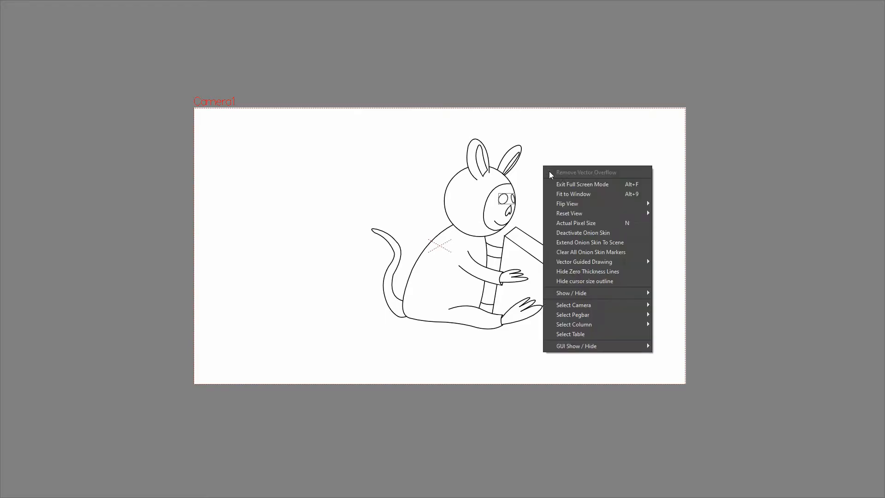
{"action": "left_click", "coordinate": [569, 185]}
{"action": "right_click", "coordinate": [434, 163]}
{"action": "left_click", "coordinate": [491, 178]}
{"action": "right_click", "coordinate": [460, 160]}
{"action": "left_click", "coordinate": [500, 189]}
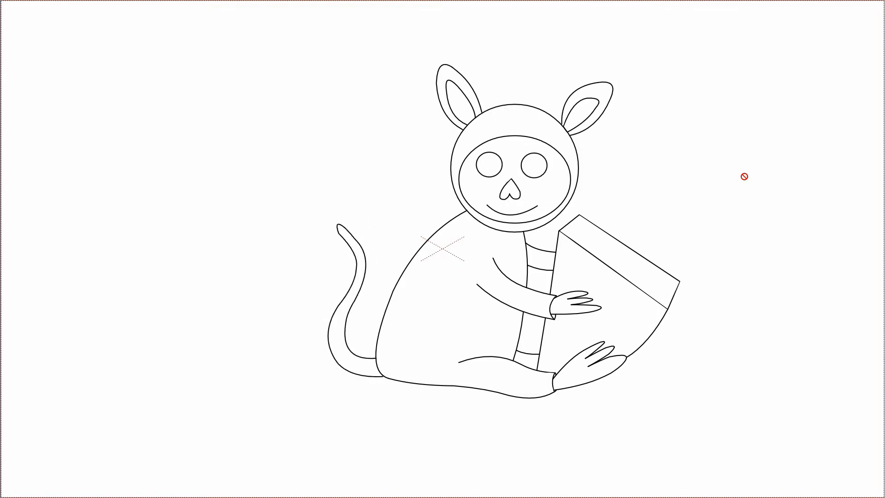
{"action": "key", "text": "Escape"}
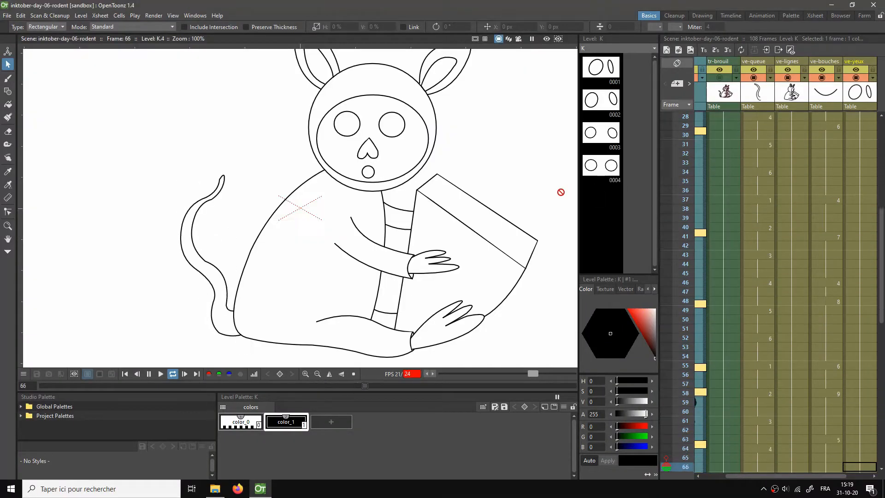
{"action": "right_click", "coordinate": [483, 168]}
{"action": "left_click", "coordinate": [503, 194]}
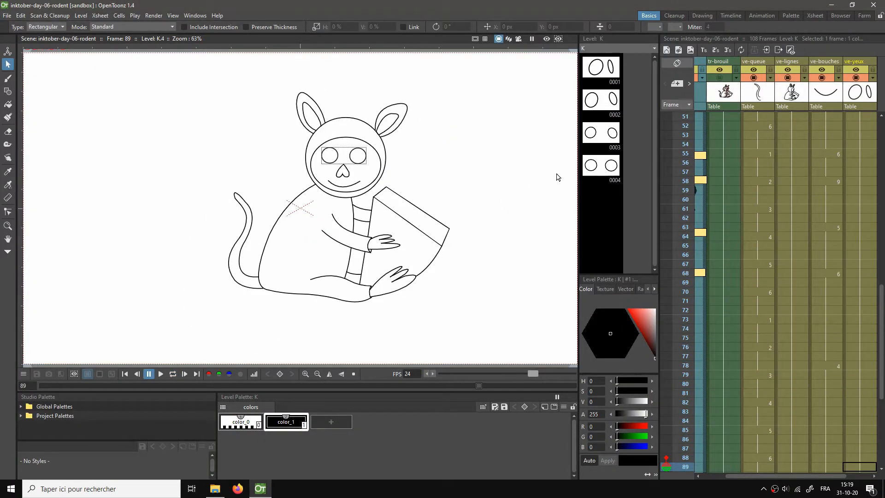
Step: Look across the Xsheet columns from the Col1 audio track to the empty Col7 and replay the looped animation
{"action": "scroll", "coordinate": [831, 167], "scroll_direction": "up", "scroll_amount": 10}
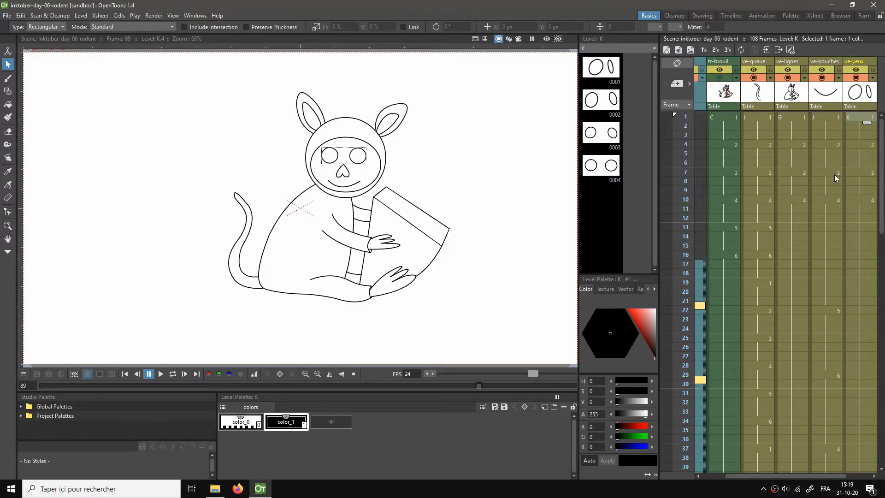
{"action": "left_click_drag", "start_coordinate": [760, 477], "coordinate": [730, 476]}
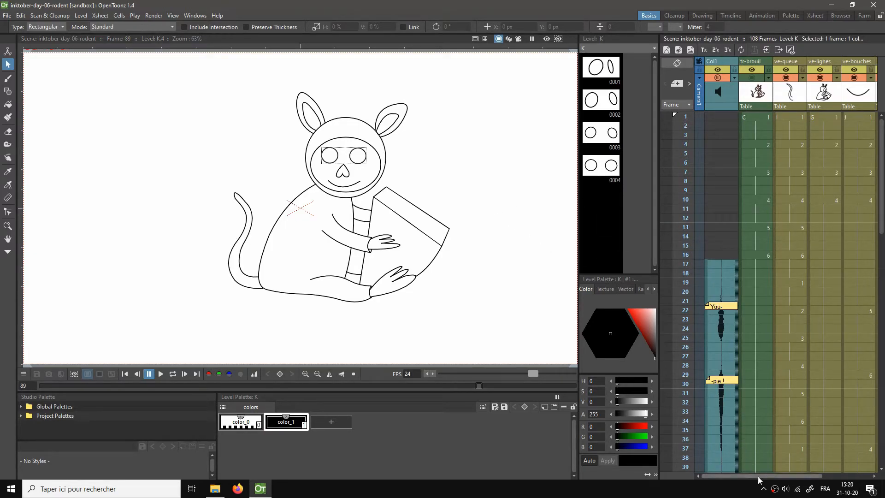
{"action": "left_click_drag", "start_coordinate": [779, 475], "coordinate": [827, 482]}
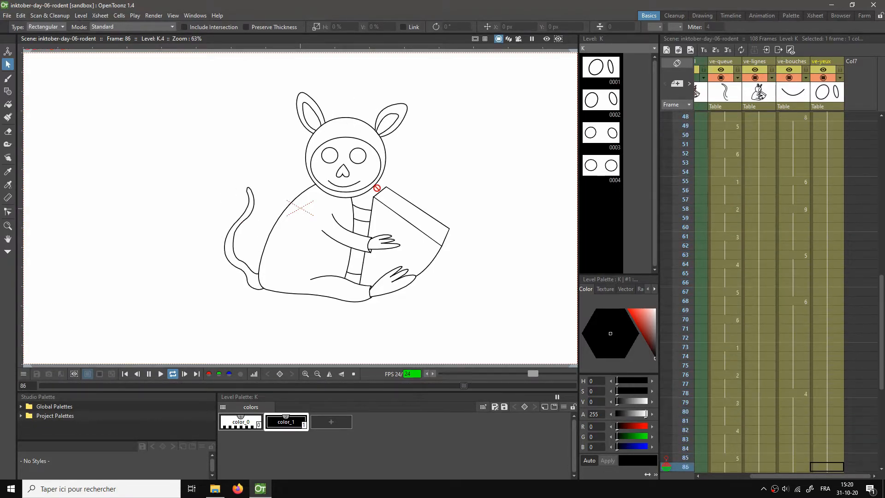
Step: Clear frames 13 to 15 of the ve-yeux column and create a blank drawing held over those frames
{"action": "key", "text": "p"}
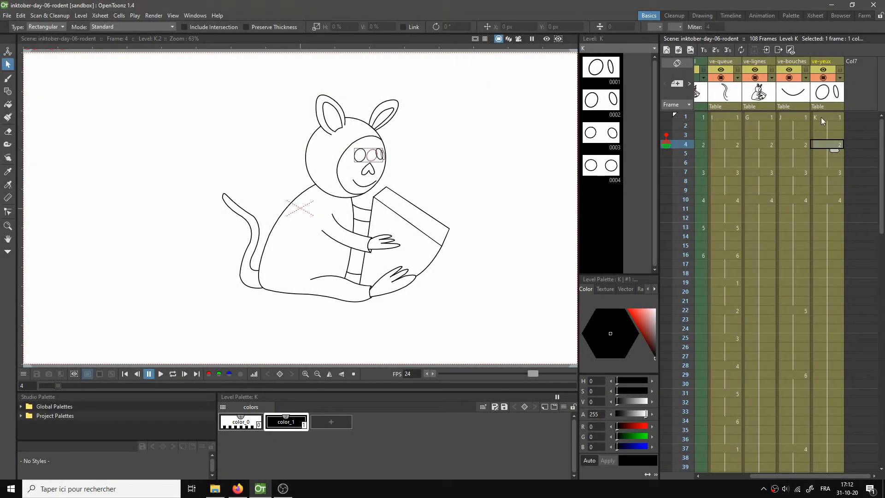
{"action": "left_click", "coordinate": [821, 117]}
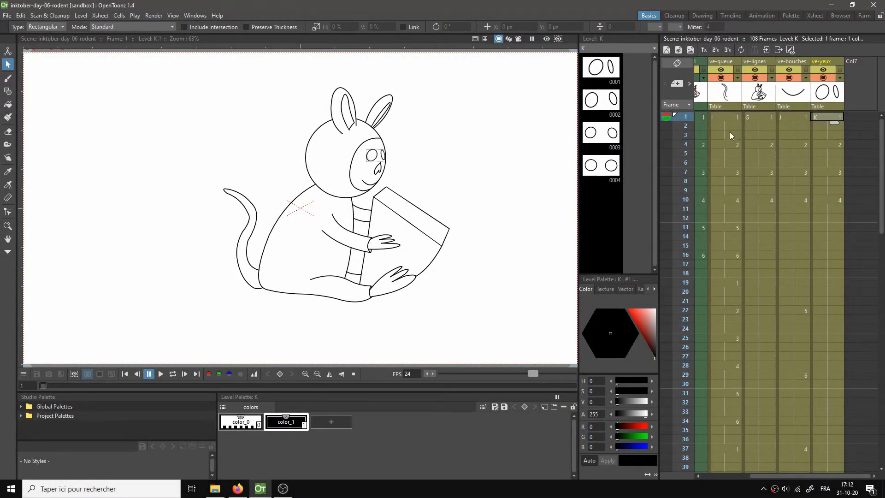
{"action": "mouse_move", "coordinate": [805, 477]}
{"action": "left_mouse_down"}
{"action": "mouse_move", "coordinate": [739, 482]}
{"action": "mouse_move", "coordinate": [794, 482]}
{"action": "left_mouse_up"}
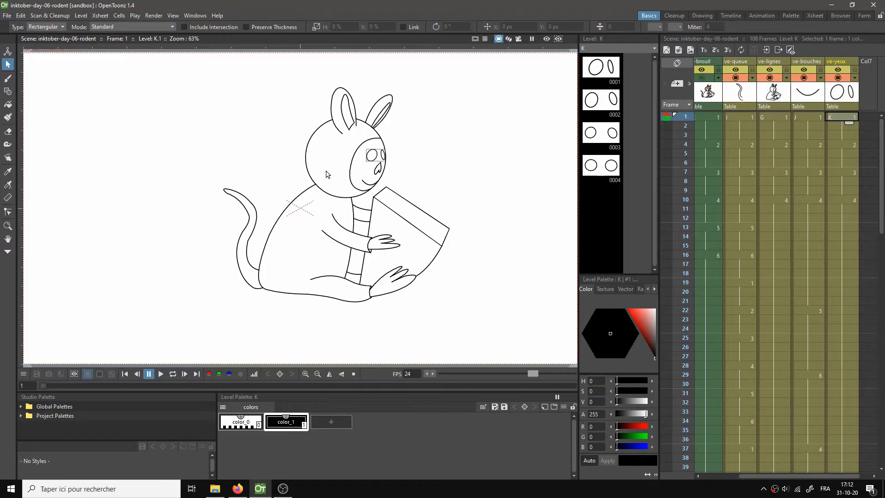
{"action": "left_click", "coordinate": [848, 219]}
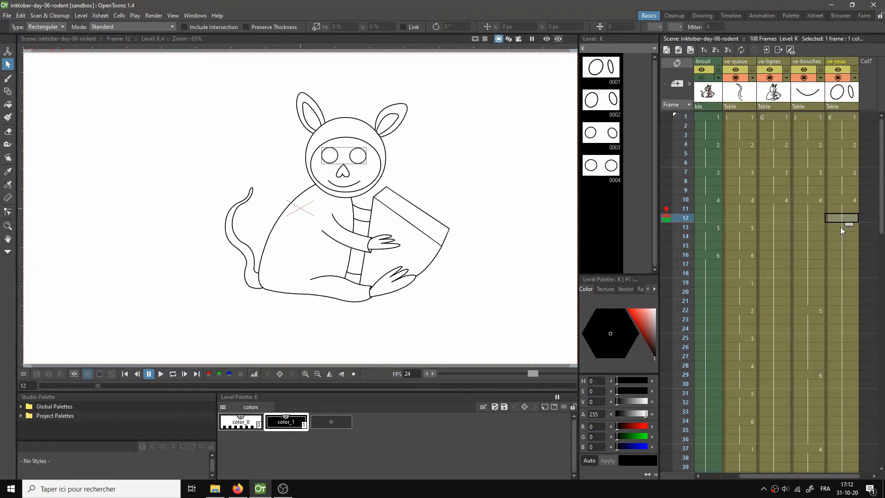
{"action": "left_click", "coordinate": [840, 229]}
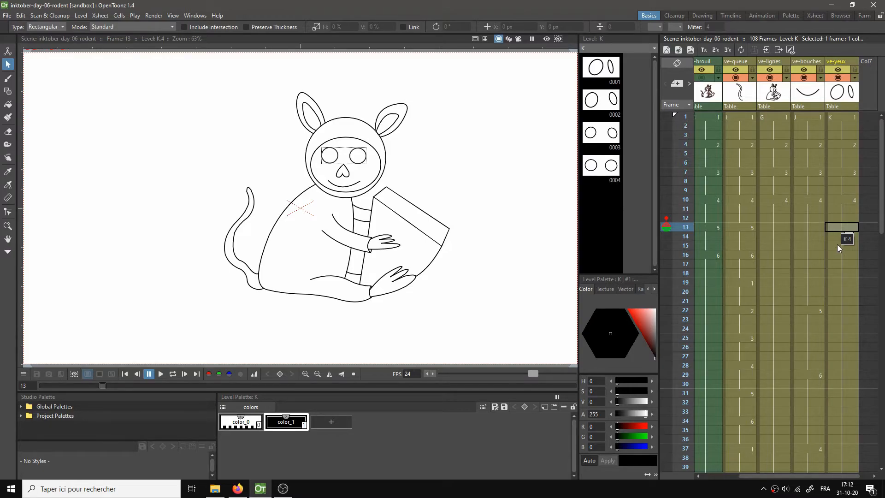
{"action": "left_click", "coordinate": [838, 244], "text": "shift"}
{"action": "key", "text": "Delete"}
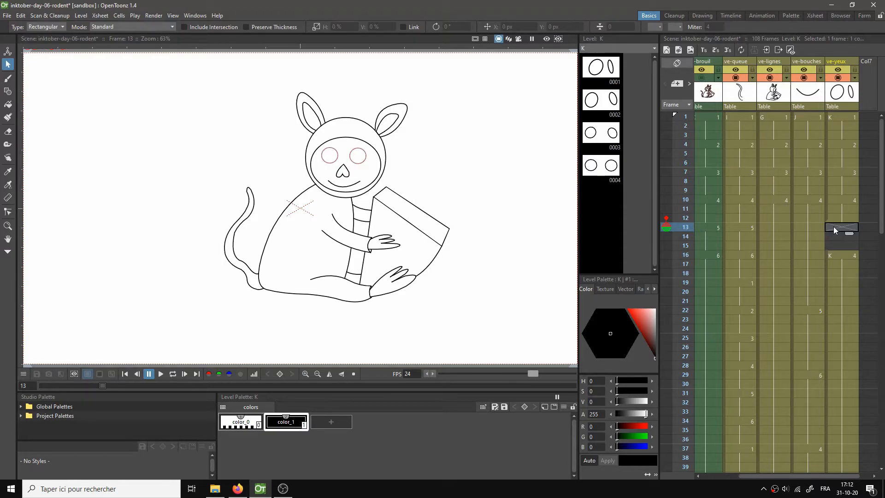
{"action": "key", "text": "alt+d"}
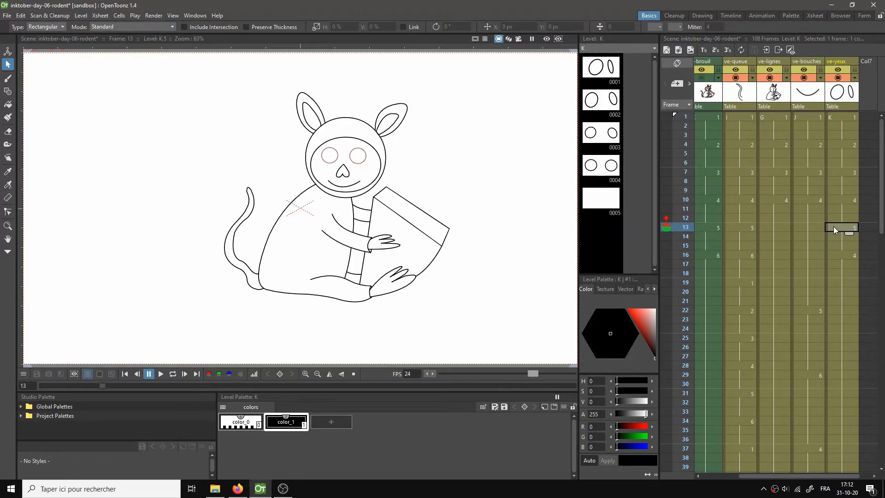
Step: Draw the closed eyes on the new ve-yeux drawing as two upward-curved Arc shapes, one inside each onion-skinned eye circle
{"action": "scroll", "coordinate": [344, 214], "scroll_direction": "up", "scroll_amount": 5}
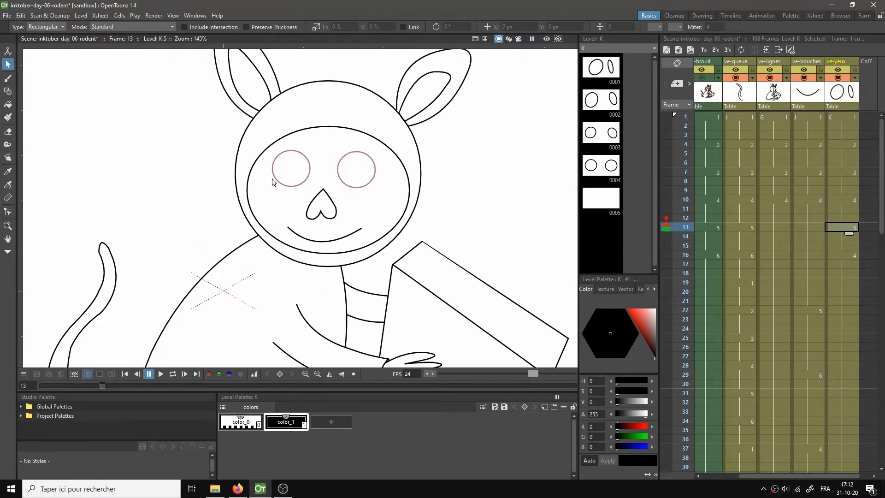
{"action": "key", "text": "g"}
{"action": "left_click", "coordinate": [201, 26]}
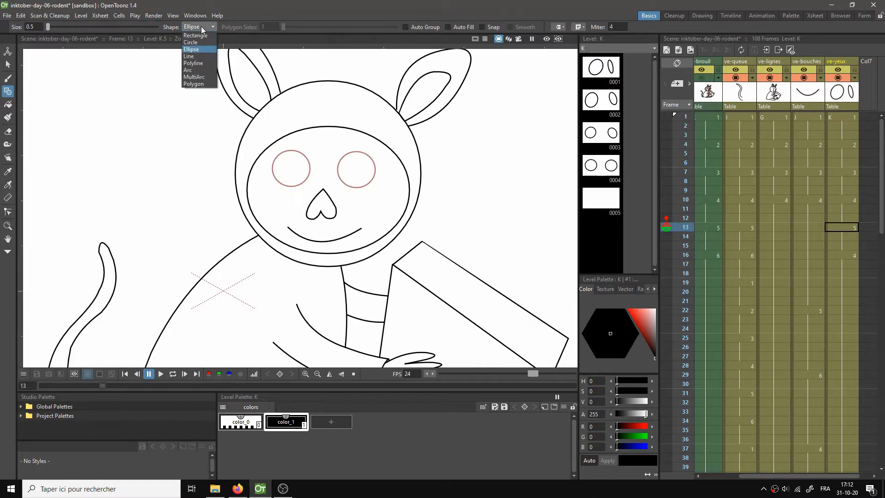
{"action": "left_click", "coordinate": [193, 73]}
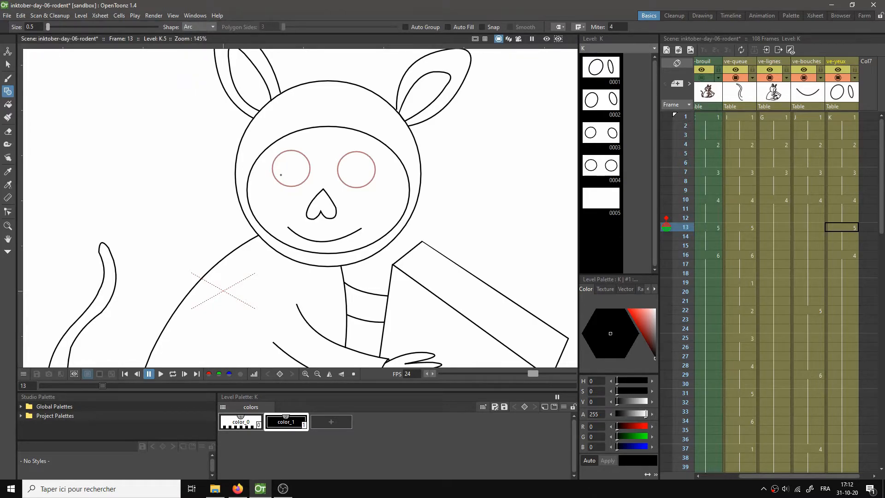
{"action": "left_click", "coordinate": [305, 168]}
{"action": "left_click_drag", "start_coordinate": [361, 171], "coordinate": [374, 176]}
{"action": "left_click", "coordinate": [357, 166]}
{"action": "scroll", "coordinate": [452, 191], "scroll_direction": "down", "scroll_amount": 2}
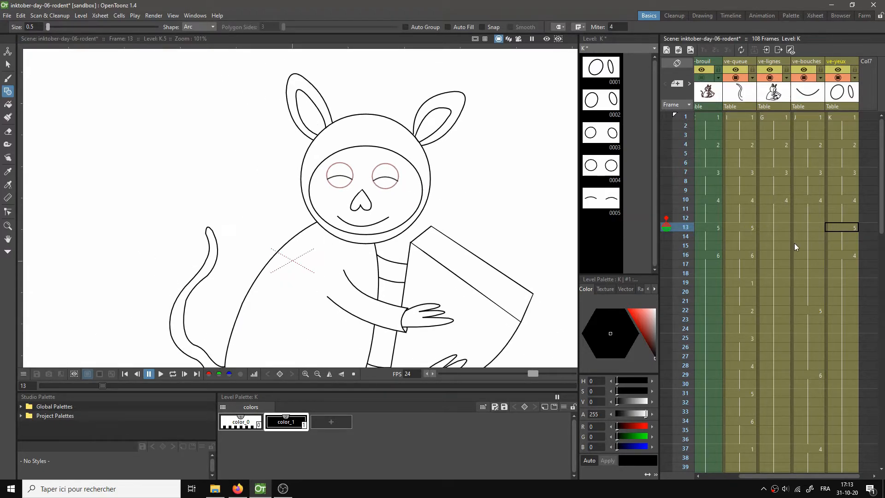
Step: Loop the animation from frame 1 to check the blink at frame 13 and look for the next blink's position
{"action": "left_click", "coordinate": [839, 115]}
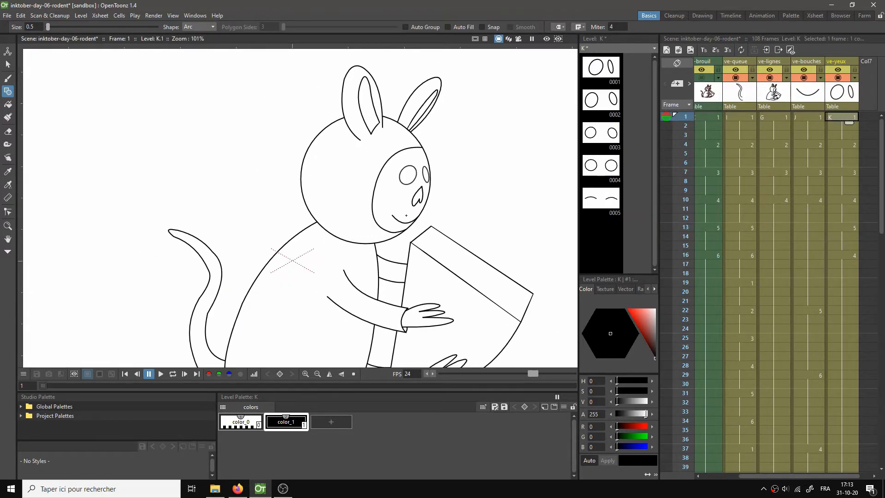
{"action": "key", "text": "l"}
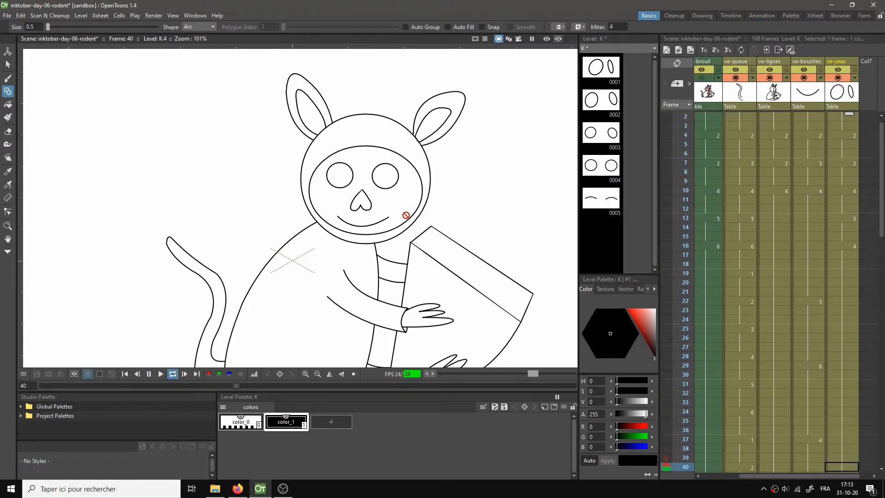
{"action": "key", "text": "space"}
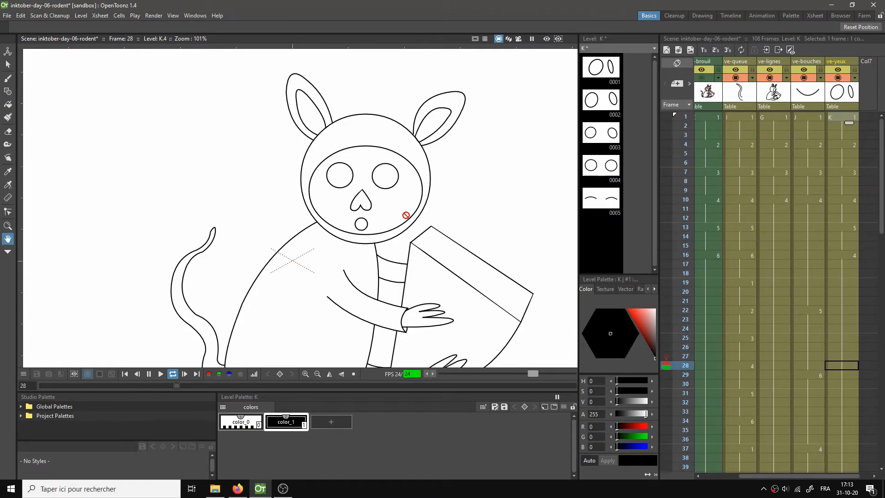
{"action": "key", "text": "l"}
{"action": "scroll", "coordinate": [801, 262], "scroll_direction": "up", "scroll_amount": 2}
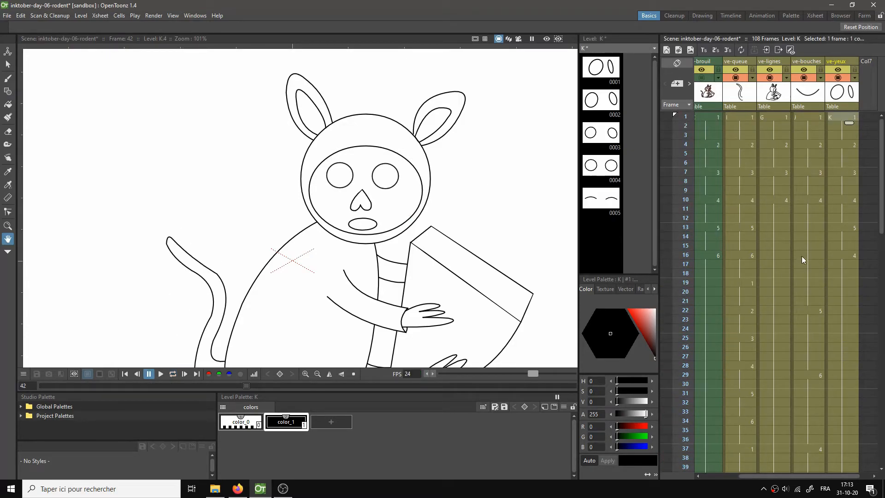
{"action": "left_click", "coordinate": [845, 118]}
{"action": "key", "text": "p"}
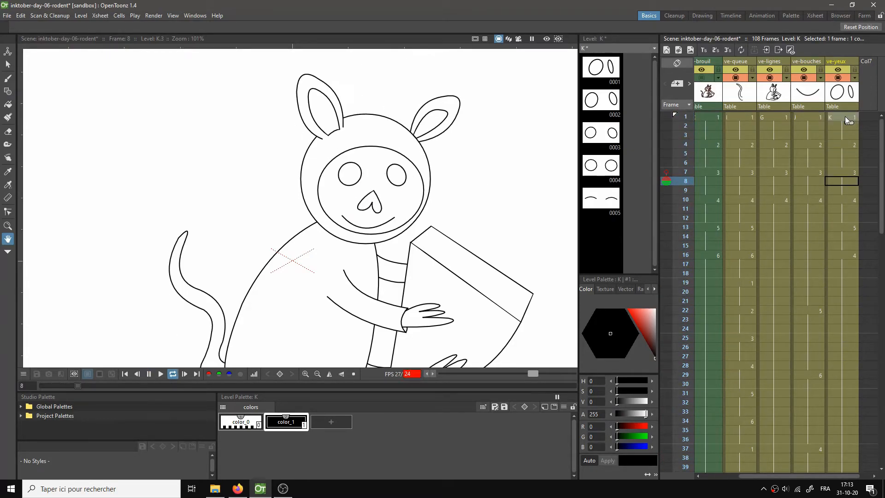
Step: Replace frames 42 to 44 of ve-yeux with closed-eyes drawing 0005, filling in the empty cells after frame 42
{"action": "scroll", "coordinate": [839, 203], "scroll_direction": "down", "scroll_amount": 5}
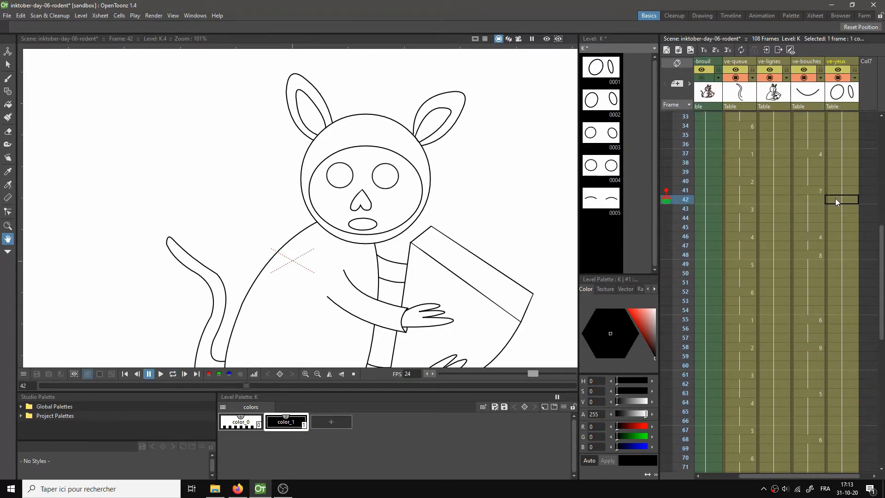
{"action": "left_click_drag", "start_coordinate": [839, 200], "coordinate": [837, 220]}
{"action": "left_click_drag", "start_coordinate": [838, 218], "coordinate": [837, 228]}
{"action": "left_click", "coordinate": [605, 203]}
{"action": "left_click_drag", "start_coordinate": [605, 203], "coordinate": [830, 199]}
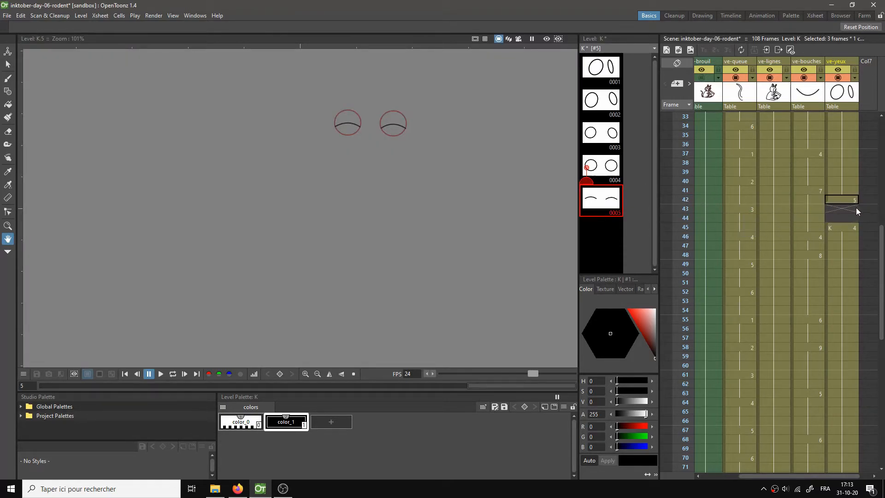
{"action": "left_click", "coordinate": [843, 201]}
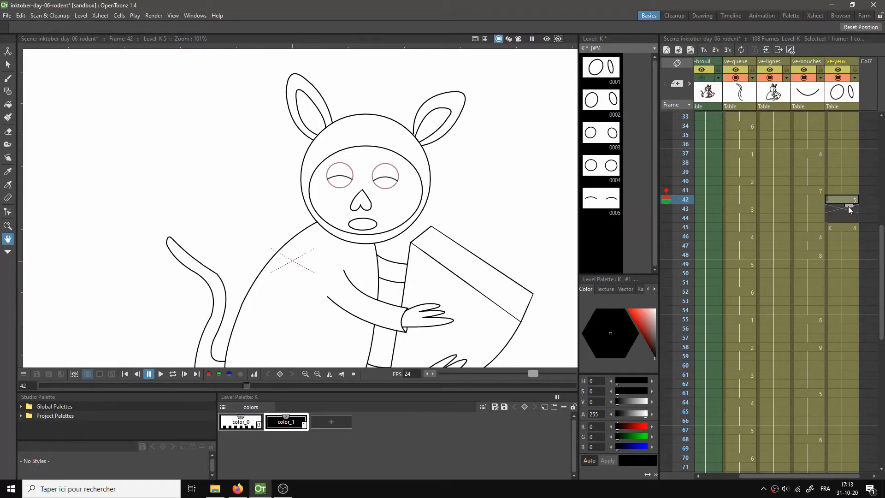
{"action": "right_click", "coordinate": [834, 218]}
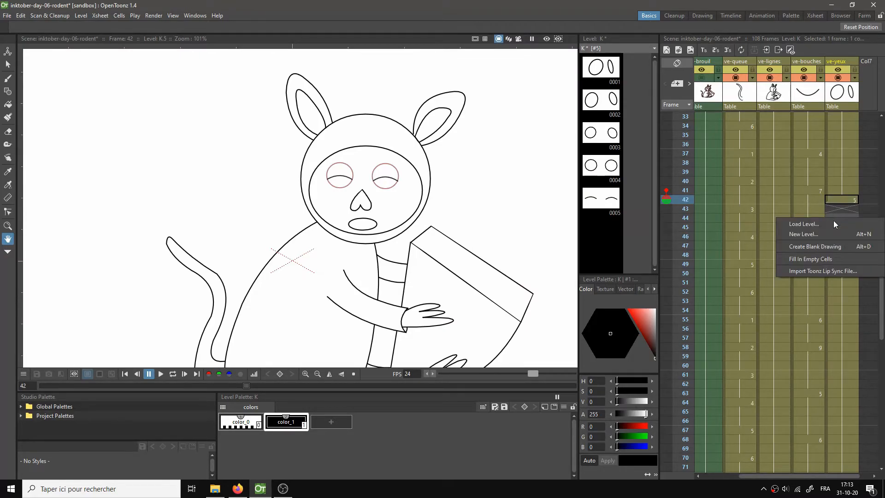
{"action": "left_click", "coordinate": [818, 259]}
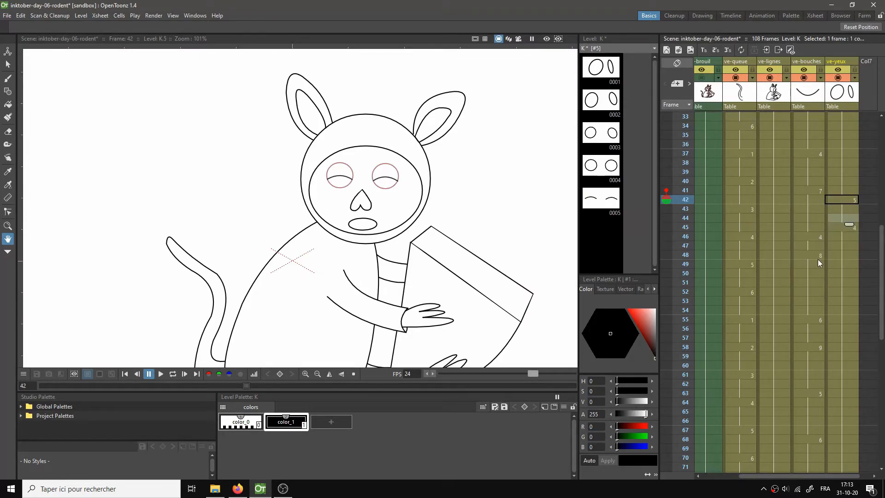
Step: Check the eyes at frames 44 and 47, and loop the animation from frame 1, stopping at frame 81
{"action": "left_click", "coordinate": [845, 218]}
{"action": "left_click", "coordinate": [843, 246]}
{"action": "scroll", "coordinate": [853, 210], "scroll_direction": "up", "scroll_amount": 5}
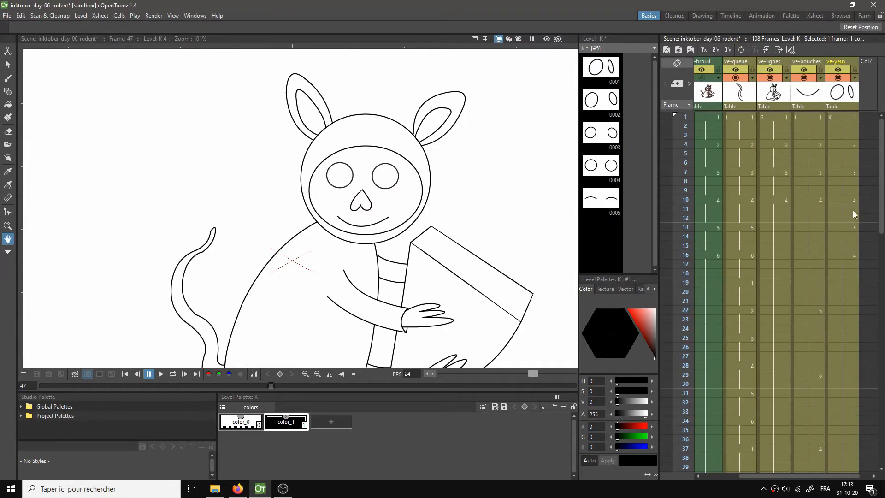
{"action": "left_click", "coordinate": [849, 120]}
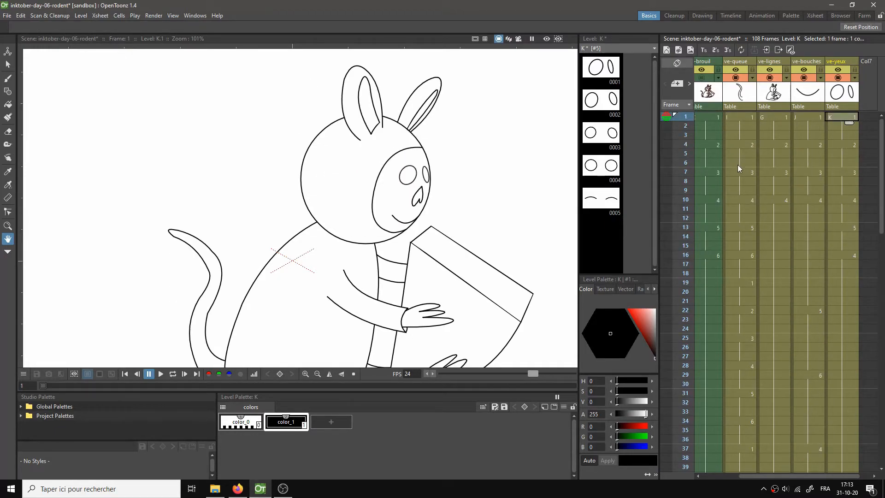
{"action": "key", "text": "l"}
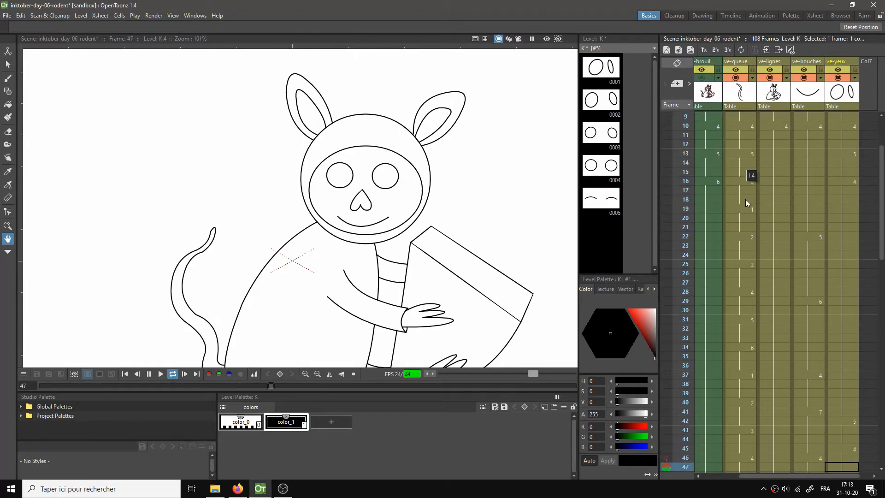
{"action": "key", "text": "l"}
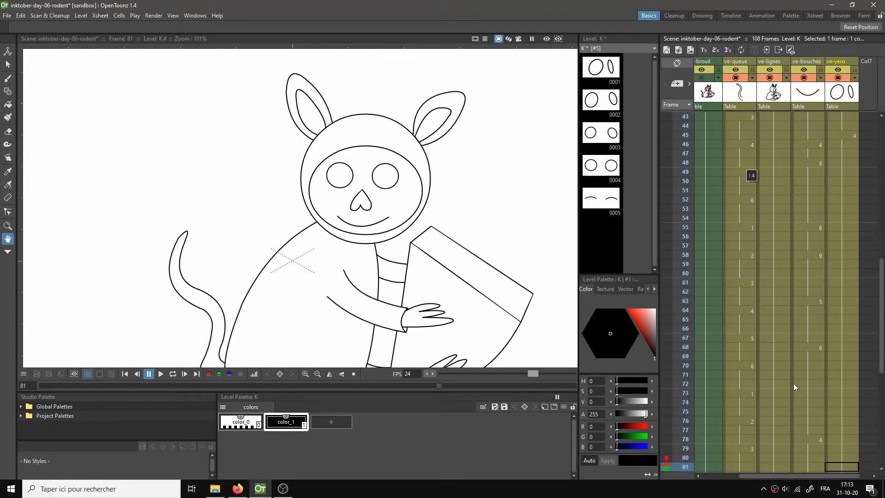
Step: Replace frames 81 to 83 of ve-yeux with closed-eyes drawing 0005, filling in the empty cells after frame 81
{"action": "scroll", "coordinate": [806, 380], "scroll_direction": "down", "scroll_amount": 3}
{"action": "scroll", "coordinate": [806, 379], "scroll_direction": "down", "scroll_amount": 3}
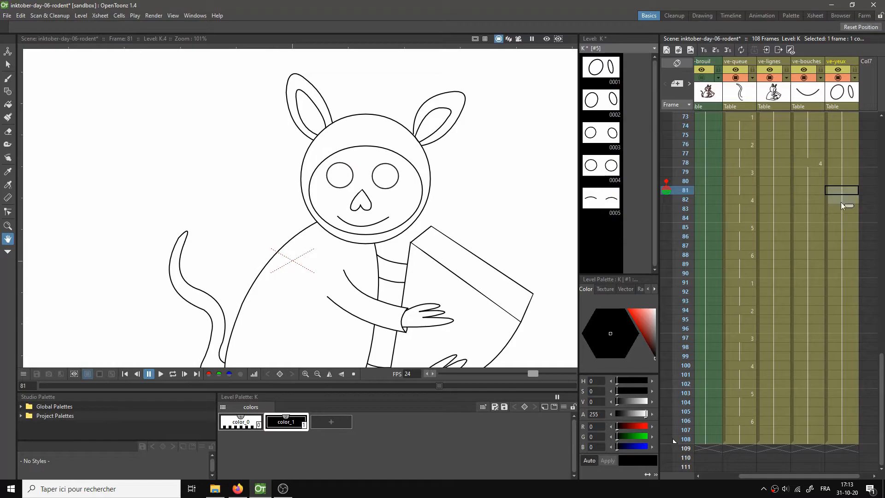
{"action": "left_click_drag", "start_coordinate": [842, 212], "coordinate": [840, 205]}
{"action": "key", "text": "Delete"}
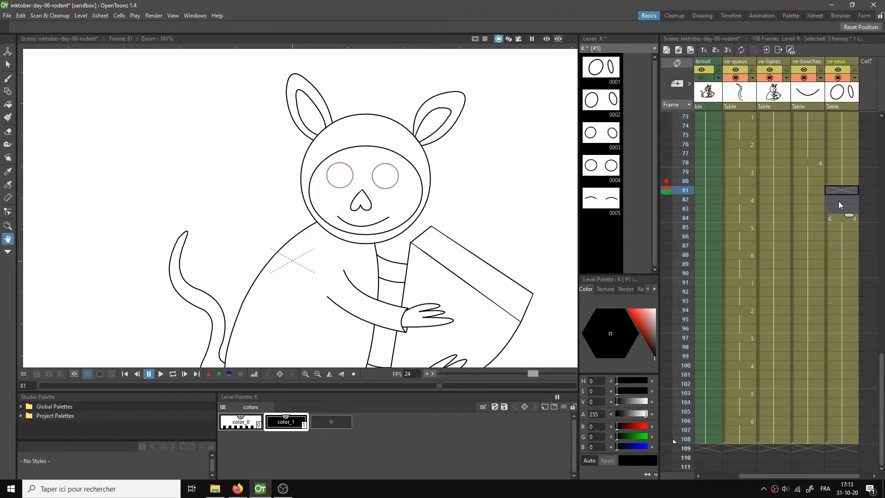
{"action": "left_click_drag", "start_coordinate": [601, 207], "coordinate": [831, 190]}
{"action": "right_click", "coordinate": [840, 207]}
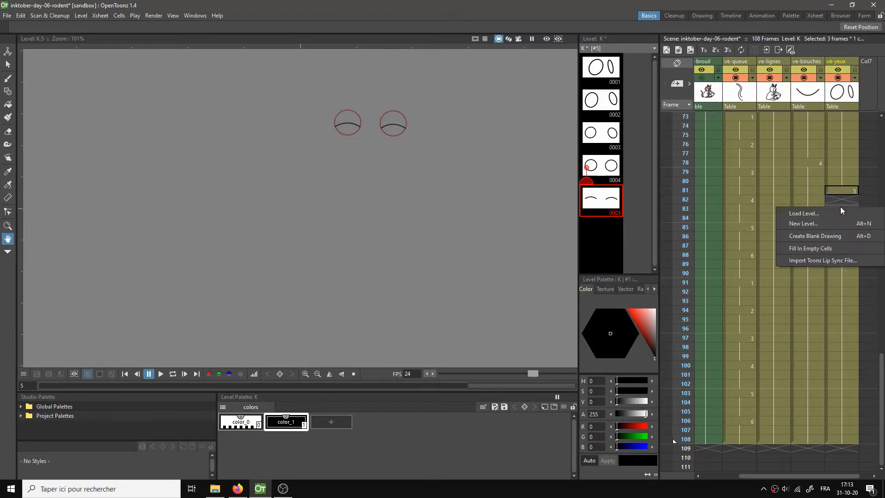
{"action": "left_click", "coordinate": [817, 248]}
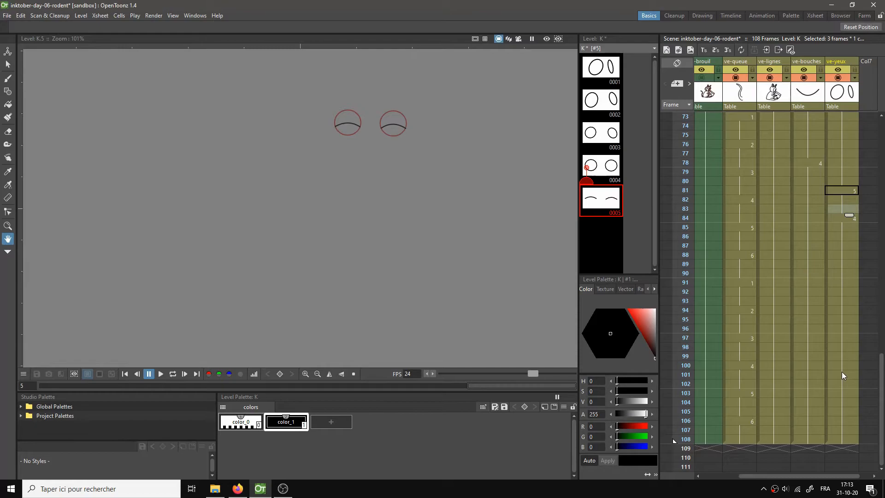
Step: Play the whole character from frame 1 to check all three blinks, stopping at frame 96
{"action": "left_click", "coordinate": [840, 173]}
{"action": "scroll", "coordinate": [840, 173], "scroll_direction": "up", "scroll_amount": 10}
{"action": "left_click", "coordinate": [844, 117]}
{"action": "right_click", "coordinate": [406, 140]}
{"action": "left_click", "coordinate": [428, 157]}
{"action": "key", "text": "l"}
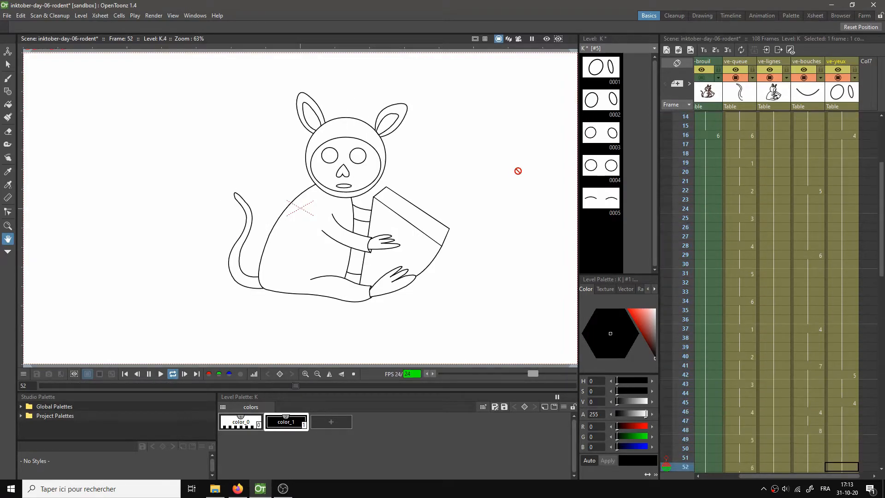
{"action": "key", "text": "l"}
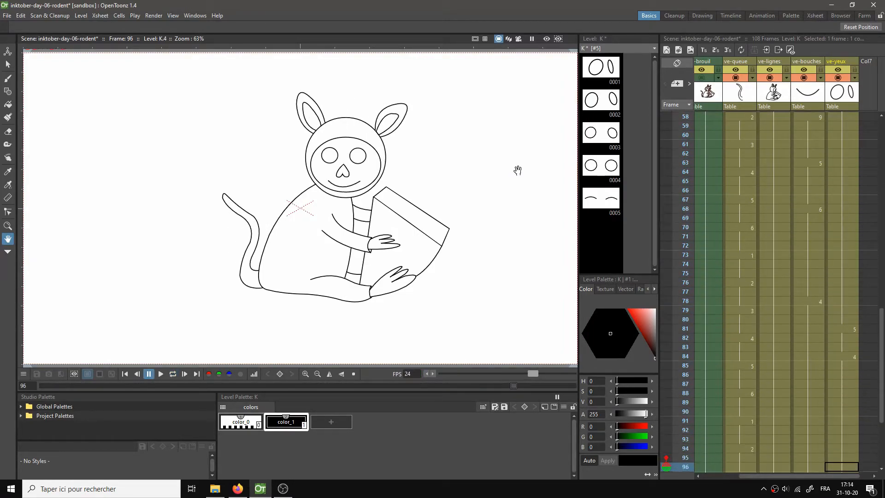
Step: Replace frames 87 to 89 of ve-yeux with closed-eyes drawing 0005, filling in the empty cells after frame 87
{"action": "left_click", "coordinate": [845, 384]}
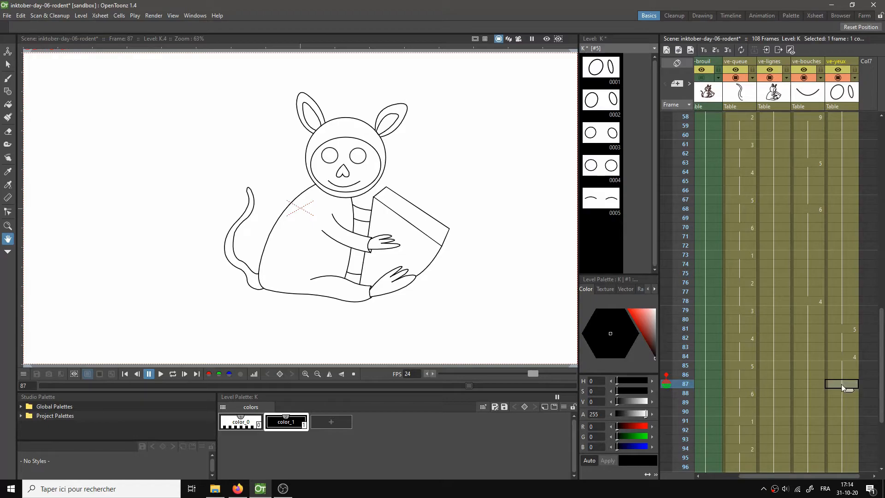
{"action": "left_click_drag", "start_coordinate": [838, 404], "coordinate": [838, 404]}
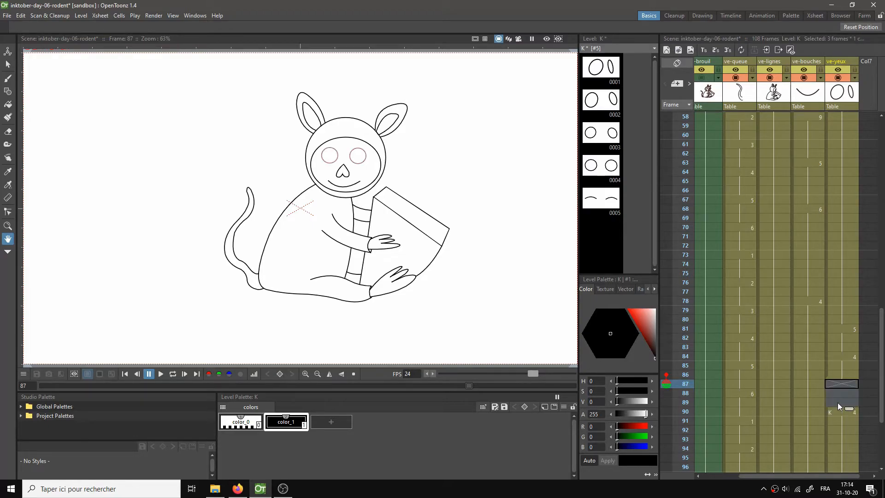
{"action": "left_click", "coordinate": [600, 199]}
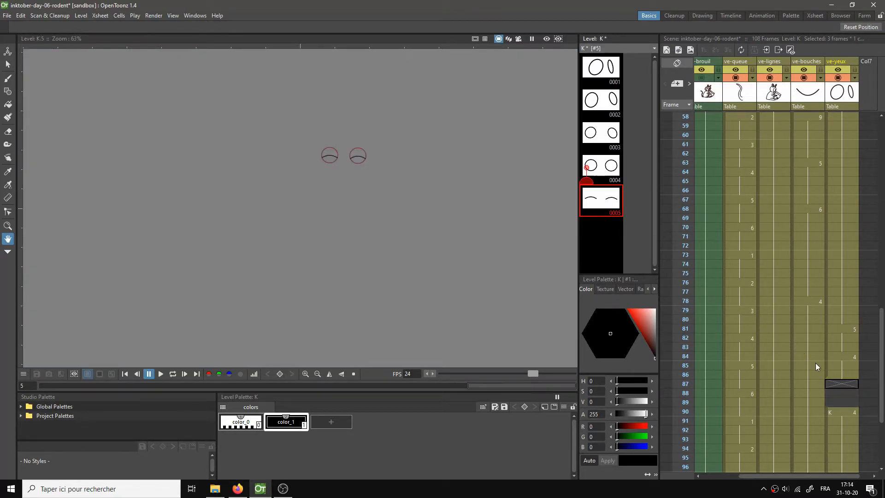
{"action": "left_click_drag", "start_coordinate": [599, 199], "coordinate": [830, 384]}
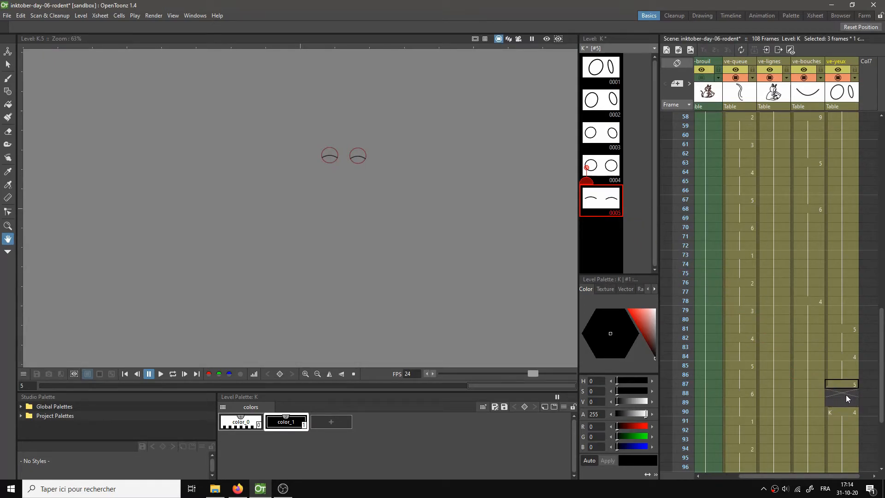
{"action": "right_click", "coordinate": [842, 402]}
{"action": "left_click", "coordinate": [819, 442]}
Step: Play the whole character from frame 1 to check the blinks, stopping at frame 67
{"action": "left_click", "coordinate": [848, 430]}
{"action": "scroll", "coordinate": [849, 431], "scroll_direction": "up", "scroll_amount": 6}
{"action": "scroll", "coordinate": [852, 433], "scroll_direction": "up", "scroll_amount": 5}
{"action": "left_click", "coordinate": [841, 116]}
{"action": "left_click", "coordinate": [841, 200]}
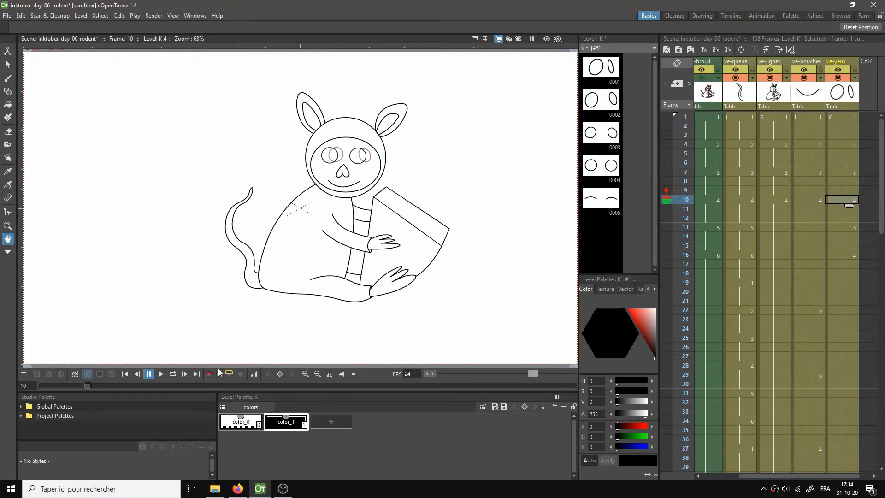
{"action": "left_click", "coordinate": [125, 373]}
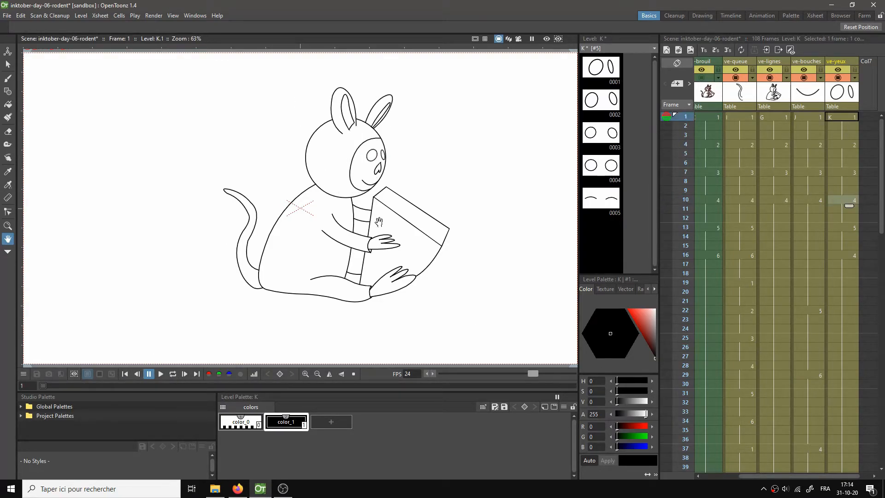
{"action": "key", "text": "l"}
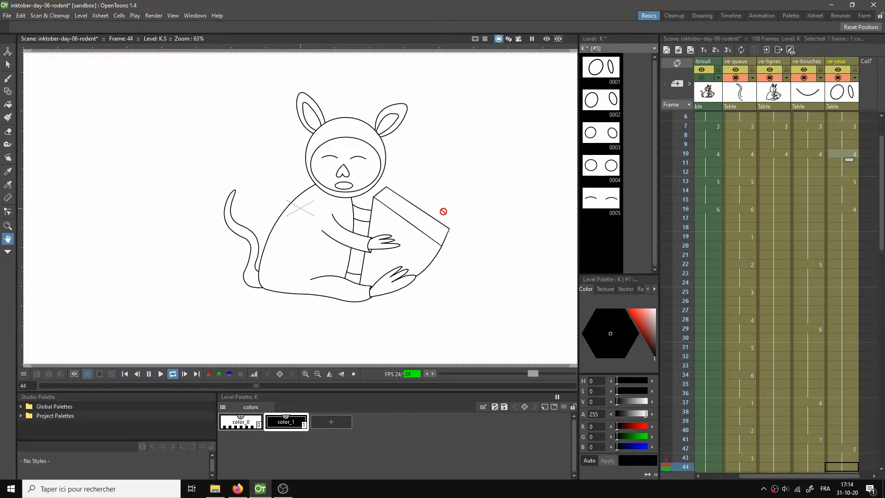
{"action": "key", "text": "l"}
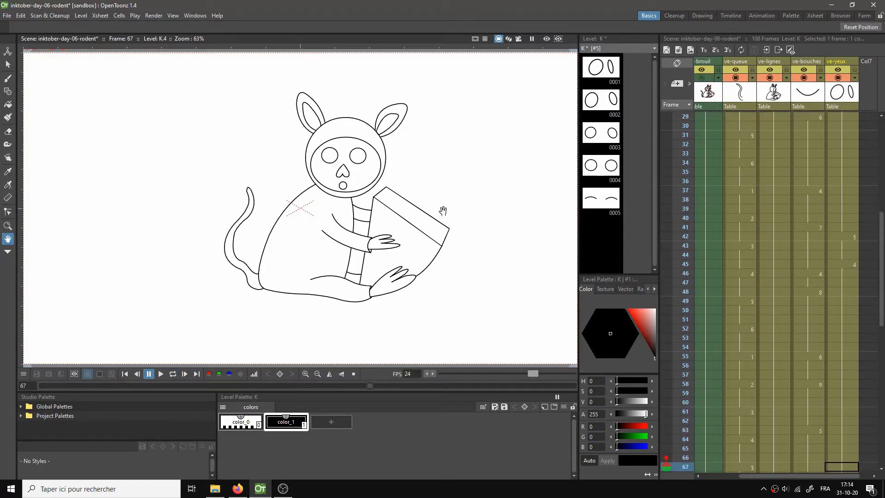
Step: Return to frame 1 and raise the computer's speaker volume
{"action": "left_click", "coordinate": [129, 374]}
{"action": "left_click", "coordinate": [785, 489]}
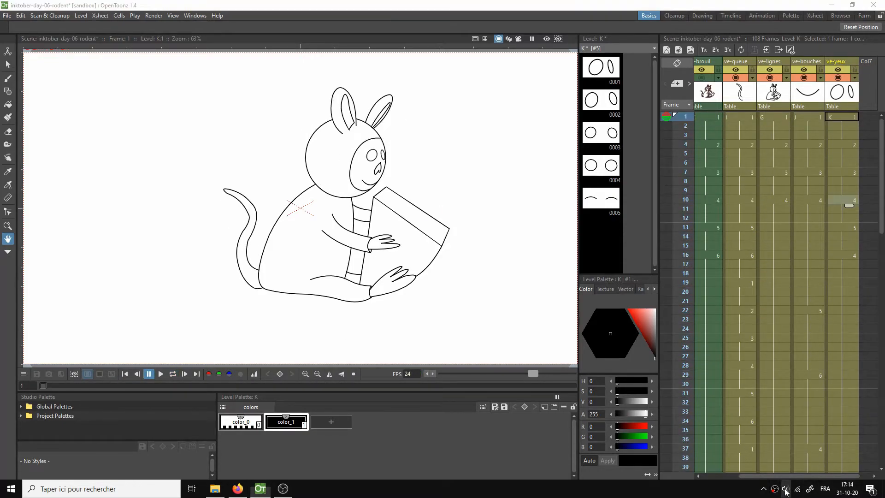
{"action": "scroll", "coordinate": [792, 466], "scroll_direction": "up", "scroll_amount": 20}
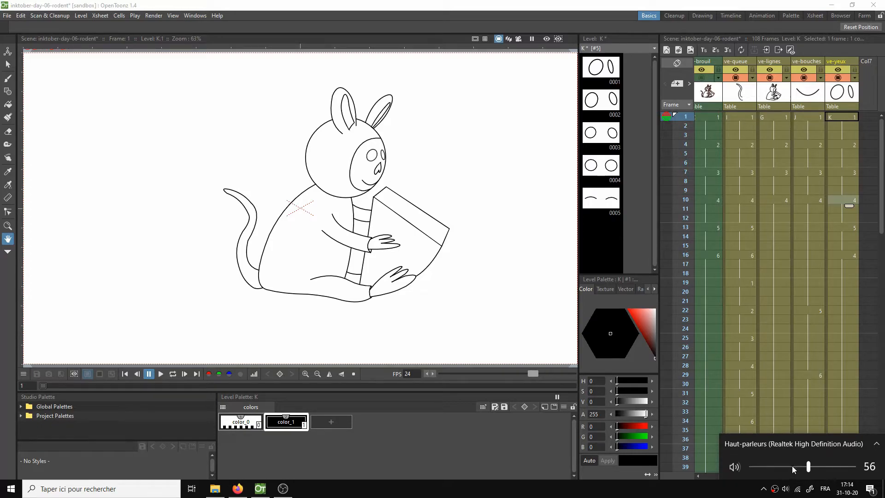
{"action": "scroll", "coordinate": [803, 450], "scroll_direction": "up", "scroll_amount": 2}
{"action": "left_click", "coordinate": [374, 10]}
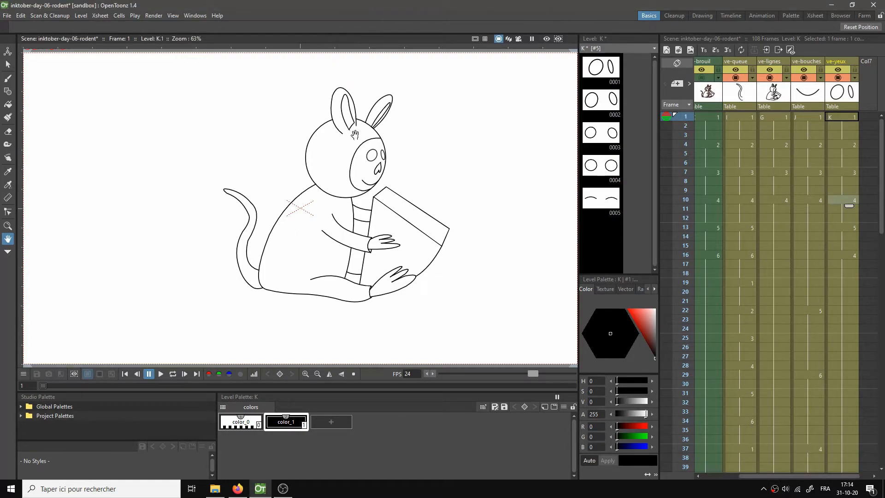
Step: Loop the animation from frame 1 to review all the blinks, stop at frame 18 and return to frame 1
{"action": "key", "text": "l"}
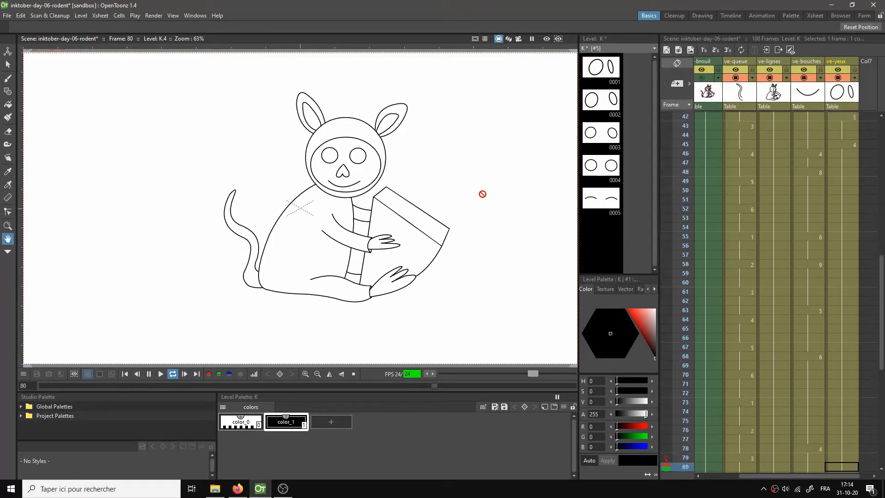
{"action": "key", "text": "p"}
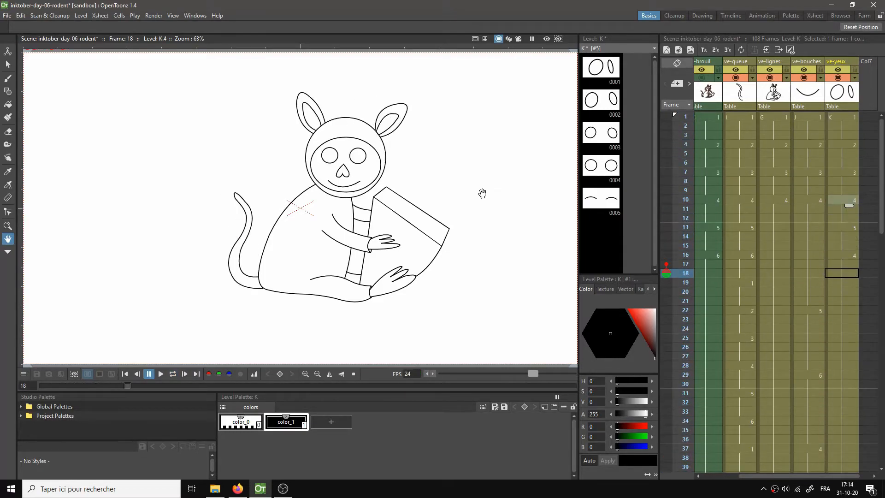
{"action": "left_click", "coordinate": [840, 117]}
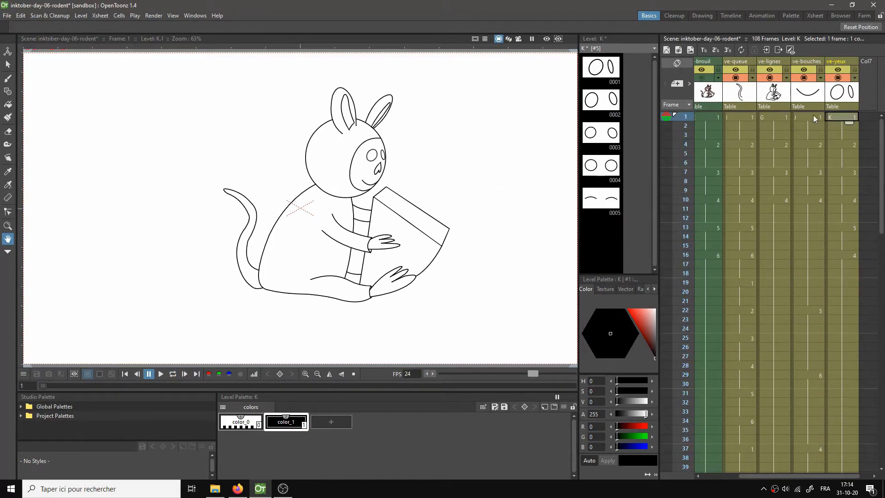
Step: Select the frame 1 drawing of ve-lignes and activate the Geometric tool for work on the cheese wedge
{"action": "left_click", "coordinate": [776, 116]}
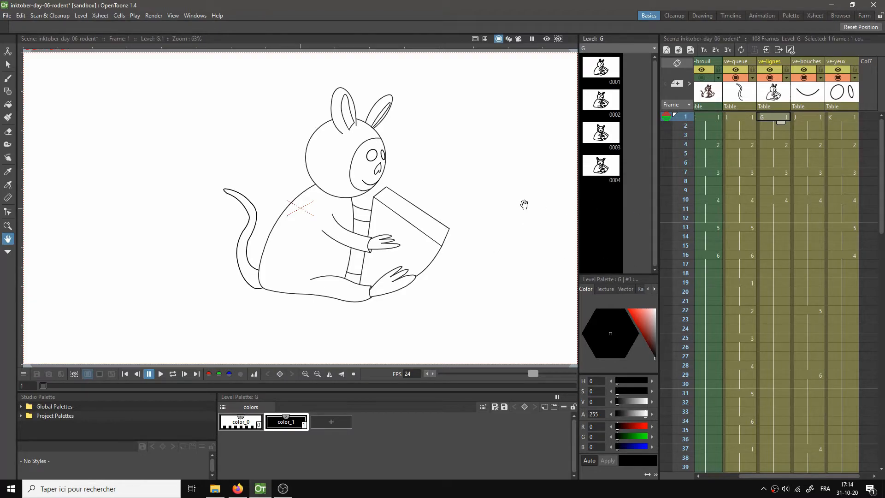
{"action": "scroll", "coordinate": [541, 204], "scroll_direction": "up", "scroll_amount": 1}
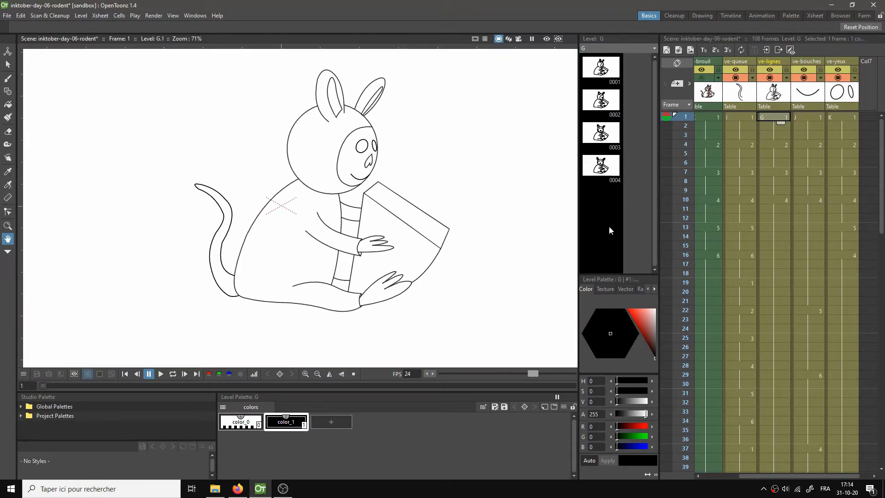
{"action": "left_click", "coordinate": [774, 146]}
{"action": "left_click", "coordinate": [774, 117]}
{"action": "scroll", "coordinate": [400, 241], "scroll_direction": "up", "scroll_amount": 4}
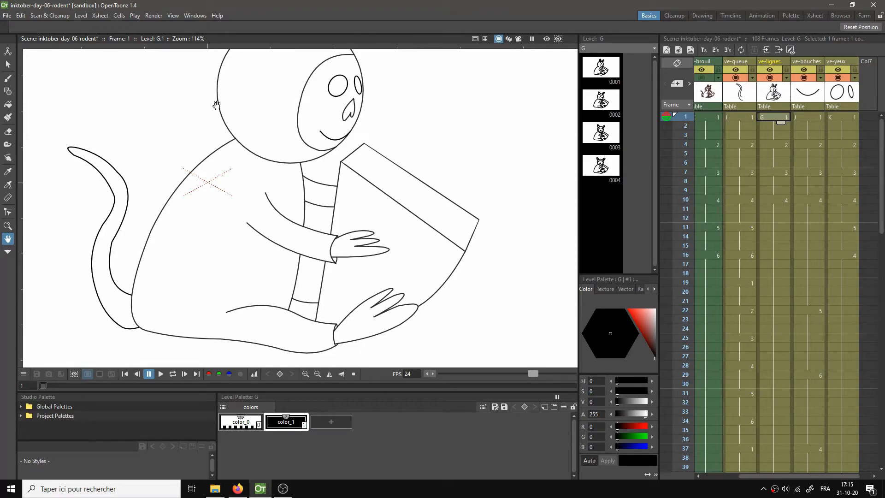
{"action": "key", "text": "g"}
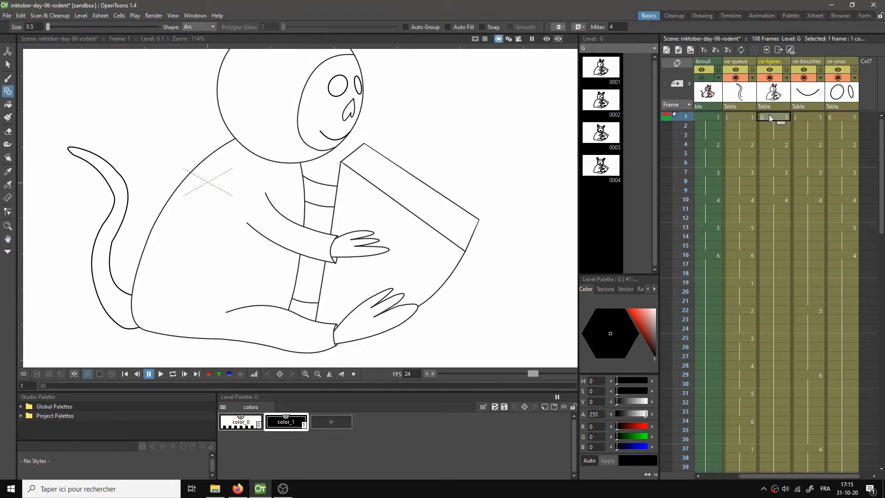
{"action": "scroll", "coordinate": [382, 248], "scroll_direction": "up", "scroll_amount": 2}
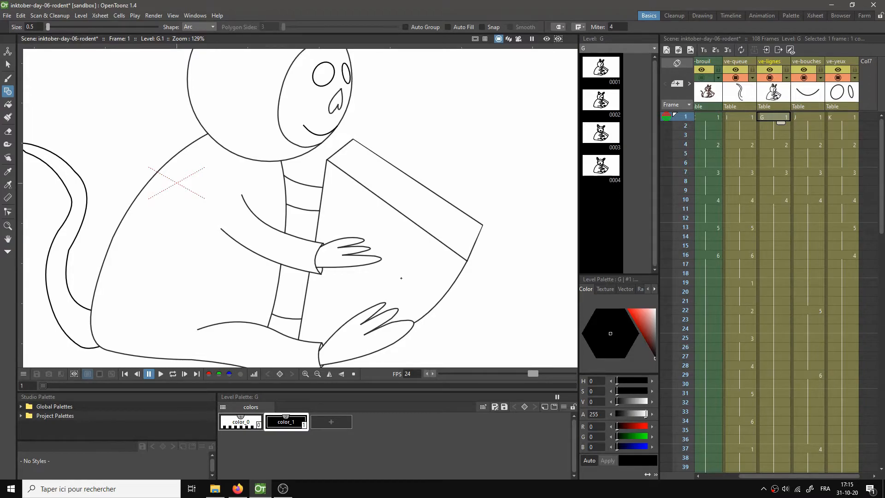
{"action": "scroll", "coordinate": [401, 278], "scroll_direction": "up", "scroll_amount": 2}
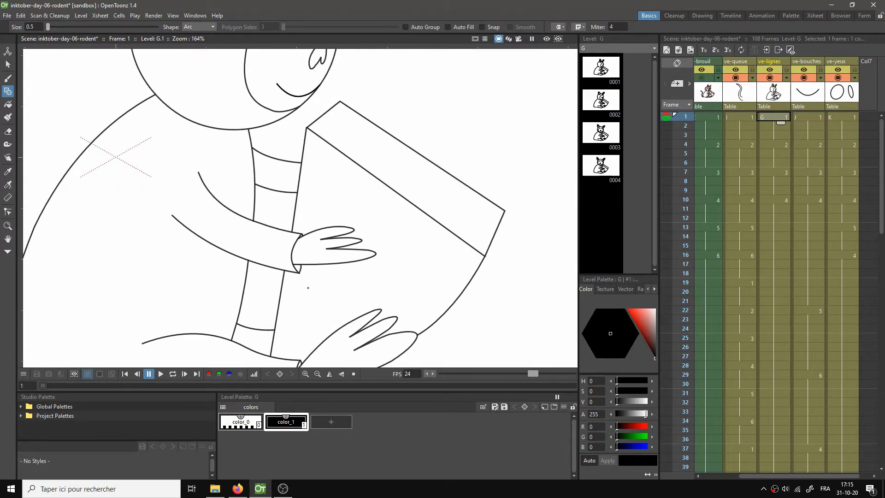
{"action": "left_click_drag", "start_coordinate": [314, 307], "coordinate": [324, 226]}
{"action": "left_click", "coordinate": [347, 286]}
{"action": "key", "text": "ctrl+z"}
Step: Draw seven circles of varied sizes as holes across the cheese wedge, with the Geometric tool's shape set to Circle
{"action": "left_click", "coordinate": [190, 28]}
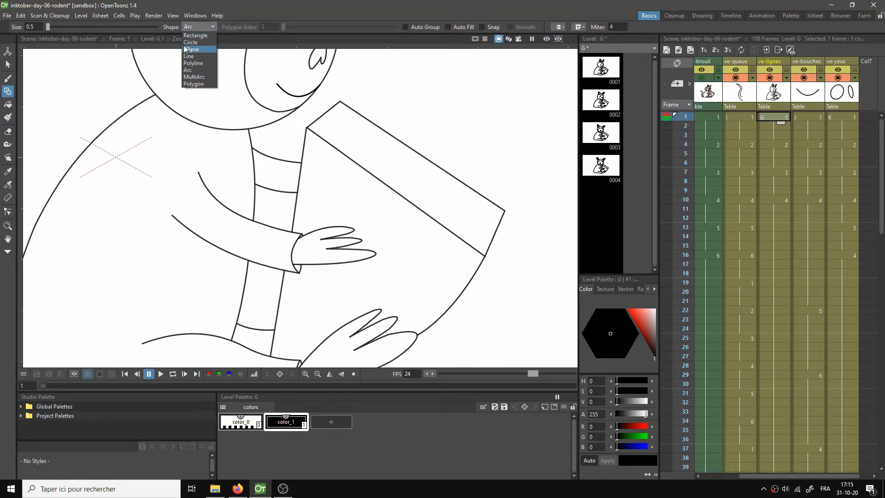
{"action": "left_click", "coordinate": [190, 42]}
{"action": "mouse_move", "coordinate": [319, 286]}
{"action": "left_mouse_down"}
{"action": "mouse_move", "coordinate": [339, 306]}
{"action": "mouse_move", "coordinate": [332, 299]}
{"action": "left_mouse_up"}
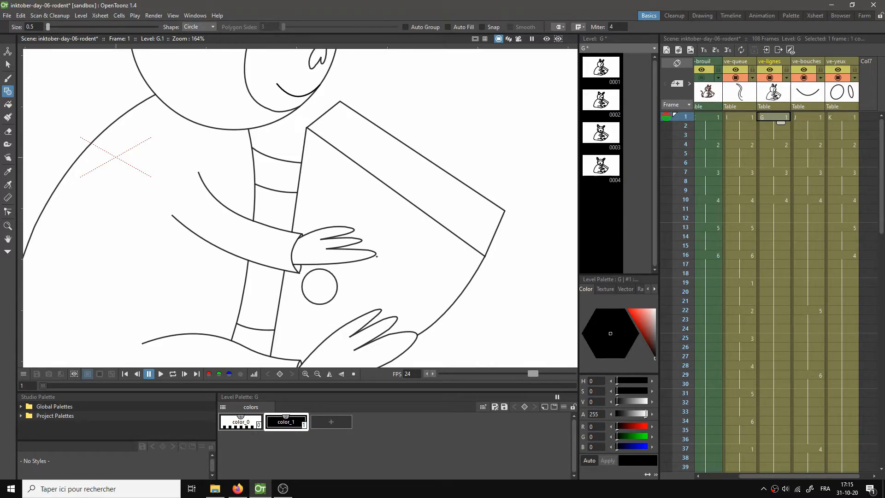
{"action": "left_click_drag", "start_coordinate": [381, 260], "coordinate": [452, 315]}
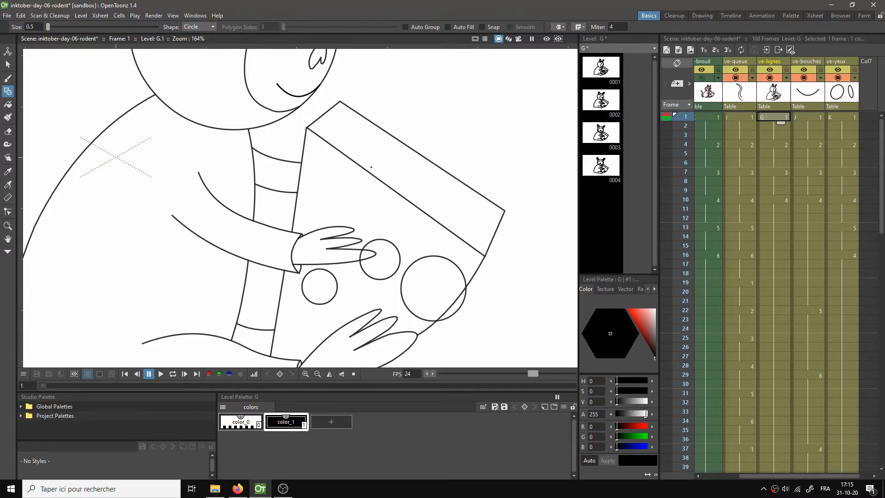
{"action": "left_click_drag", "start_coordinate": [350, 149], "coordinate": [370, 158]}
{"action": "left_click_drag", "start_coordinate": [420, 141], "coordinate": [434, 174]}
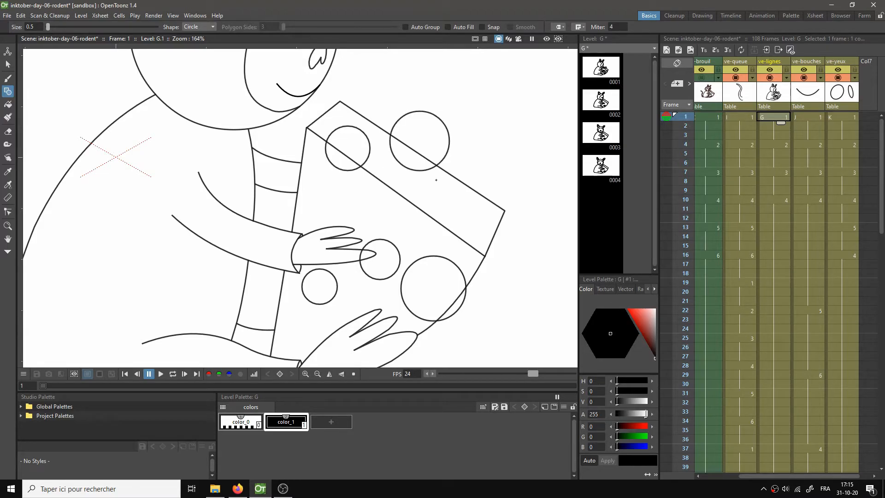
{"action": "left_click_drag", "start_coordinate": [473, 215], "coordinate": [480, 226]}
{"action": "left_click_drag", "start_coordinate": [316, 199], "coordinate": [320, 209]}
Step: Cut the large circle where it crosses the wedge's upper edge and delete the arc outside the wedge
{"action": "scroll", "coordinate": [472, 102], "scroll_direction": "up", "scroll_amount": 2}
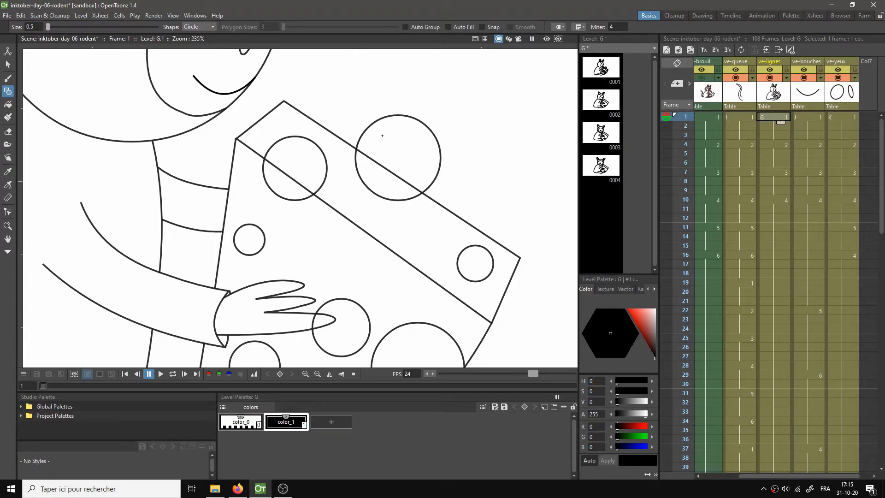
{"action": "key", "text": "a"}
{"action": "left_click", "coordinate": [359, 142]}
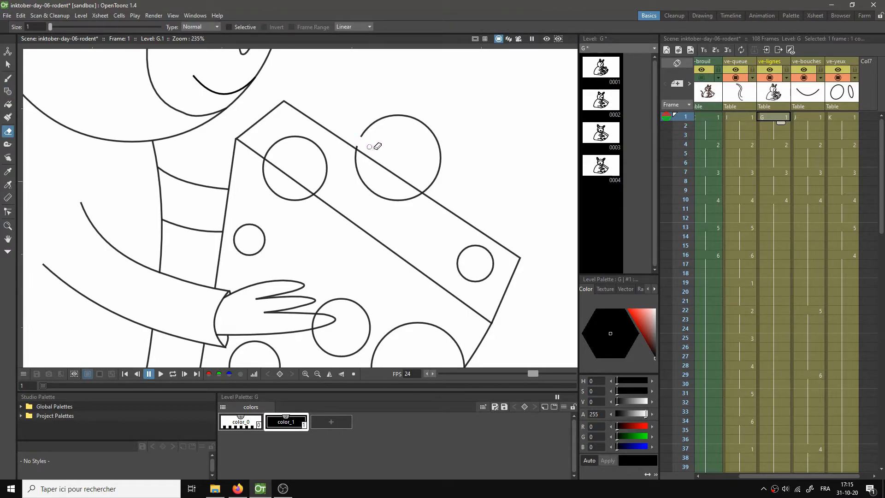
{"action": "left_click", "coordinate": [424, 190]}
{"action": "key", "text": "s"}
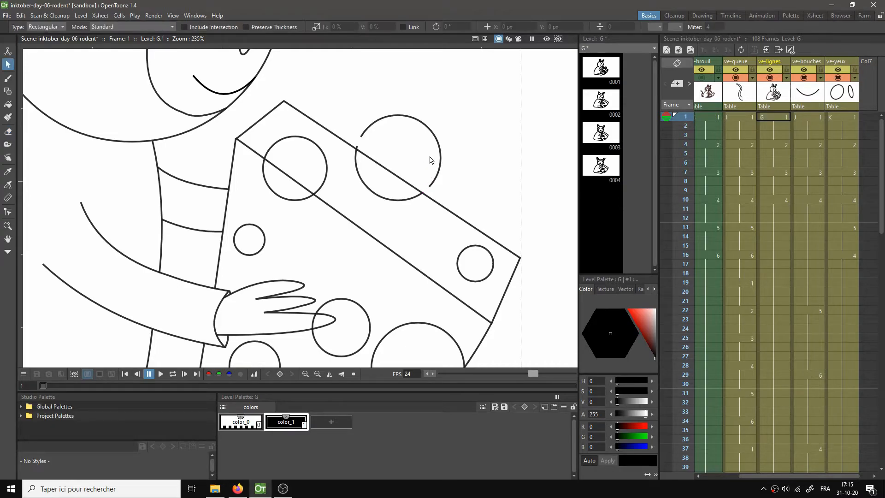
{"action": "left_click", "coordinate": [431, 133]}
{"action": "key", "text": "Delete"}
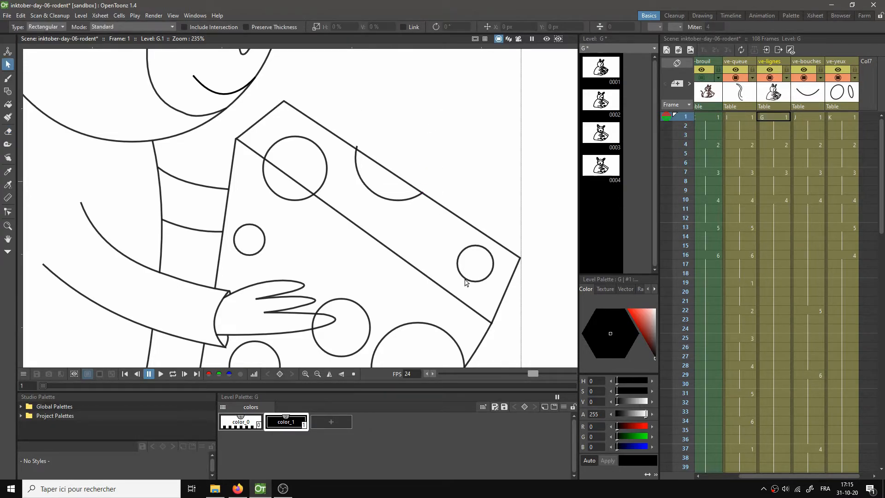
Step: Erase the part of the middle circle that overlaps the hand's lowest finger
{"action": "scroll", "coordinate": [380, 290], "scroll_direction": "up", "scroll_amount": 5}
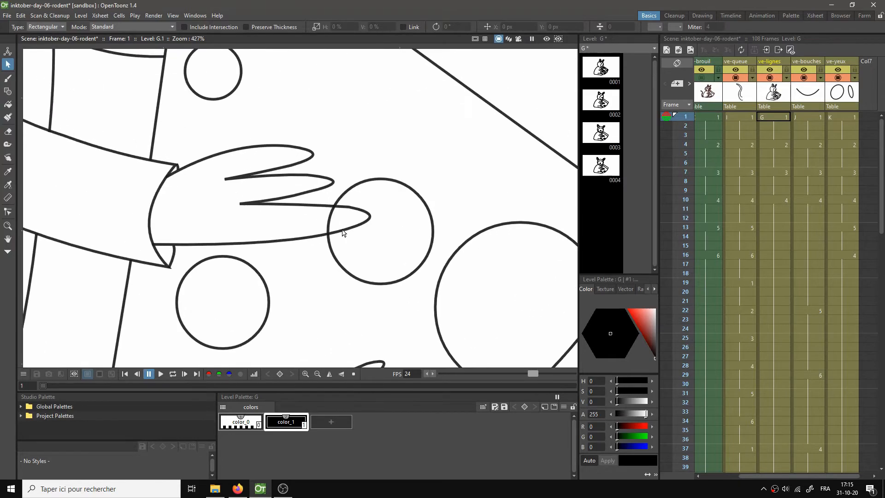
{"action": "key", "text": "a"}
{"action": "mouse_move", "coordinate": [321, 233]}
{"action": "left_mouse_down"}
{"action": "mouse_move", "coordinate": [330, 200]}
{"action": "mouse_move", "coordinate": [335, 215]}
{"action": "left_mouse_up"}
Step: Move the two open ends of the middle circle onto the lowest finger's outline with the Control Point Editor
{"action": "scroll", "coordinate": [333, 215], "scroll_direction": "up", "scroll_amount": 2}
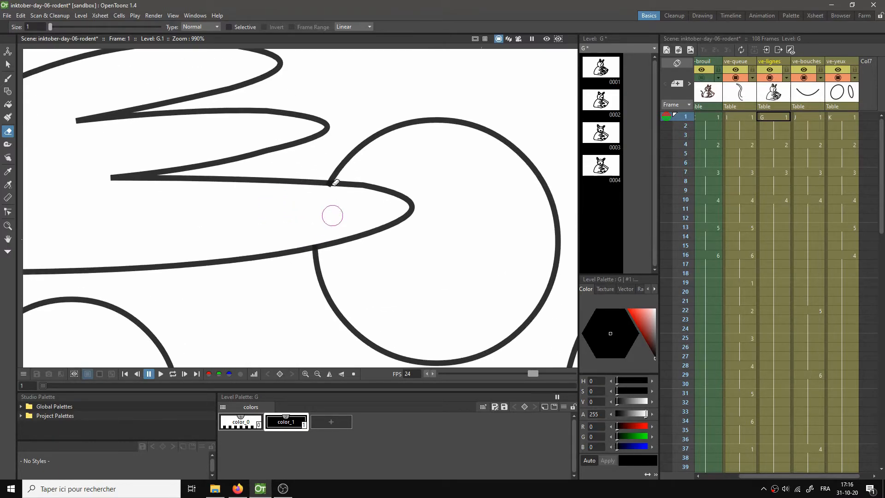
{"action": "key", "text": "c"}
{"action": "left_click", "coordinate": [345, 161]}
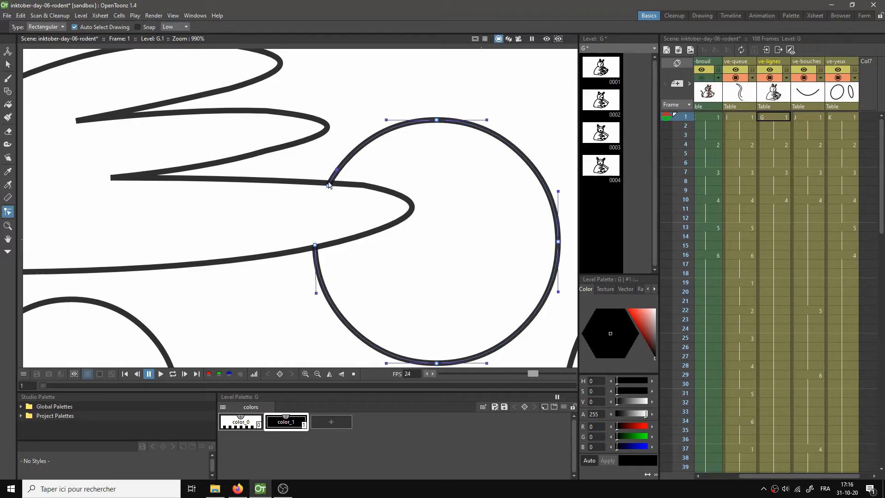
{"action": "left_click_drag", "start_coordinate": [329, 186], "coordinate": [331, 182]}
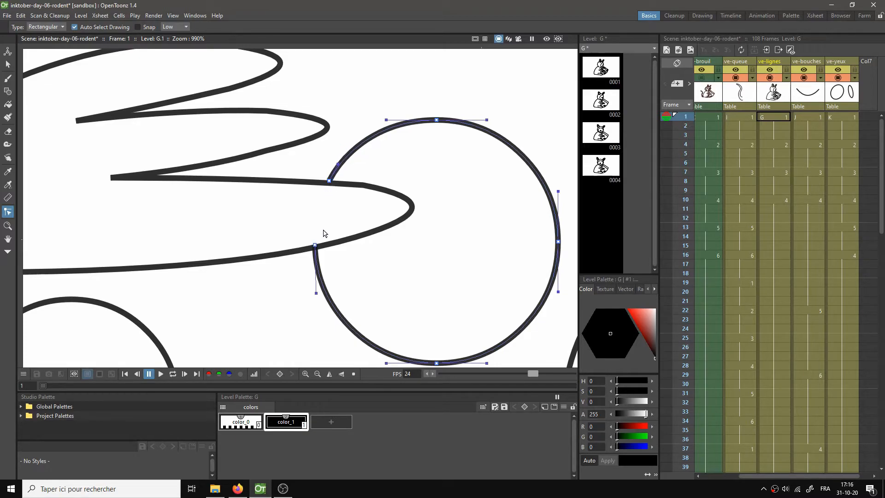
{"action": "scroll", "coordinate": [321, 239], "scroll_direction": "up", "scroll_amount": 1}
{"action": "scroll", "coordinate": [322, 238], "scroll_direction": "up", "scroll_amount": 1}
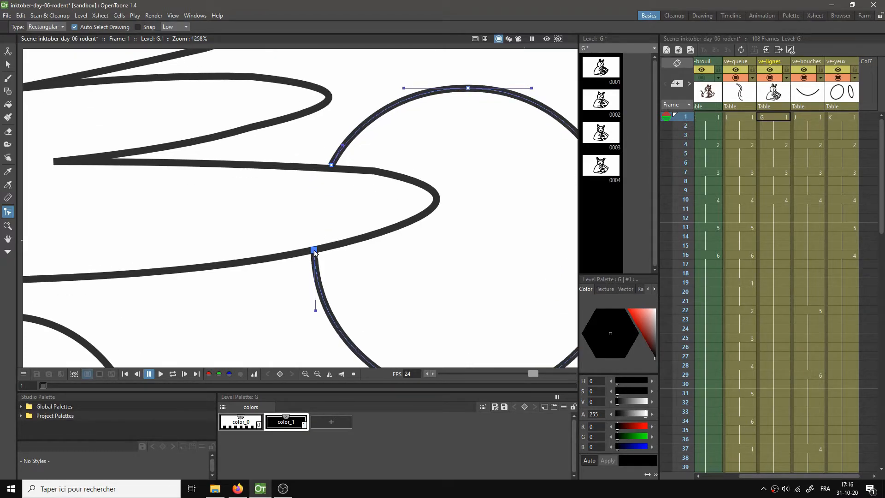
{"action": "scroll", "coordinate": [350, 277], "scroll_direction": "down", "scroll_amount": 3}
{"action": "left_click", "coordinate": [390, 289]}
{"action": "mouse_move", "coordinate": [330, 318]}
{"action": "left_mouse_down"}
{"action": "mouse_move", "coordinate": [397, 141]}
{"action": "mouse_move", "coordinate": [331, 311]}
{"action": "left_mouse_up"}
{"action": "scroll", "coordinate": [337, 305], "scroll_direction": "up", "scroll_amount": 7}
{"action": "left_click_drag", "start_coordinate": [378, 108], "coordinate": [346, 257]}
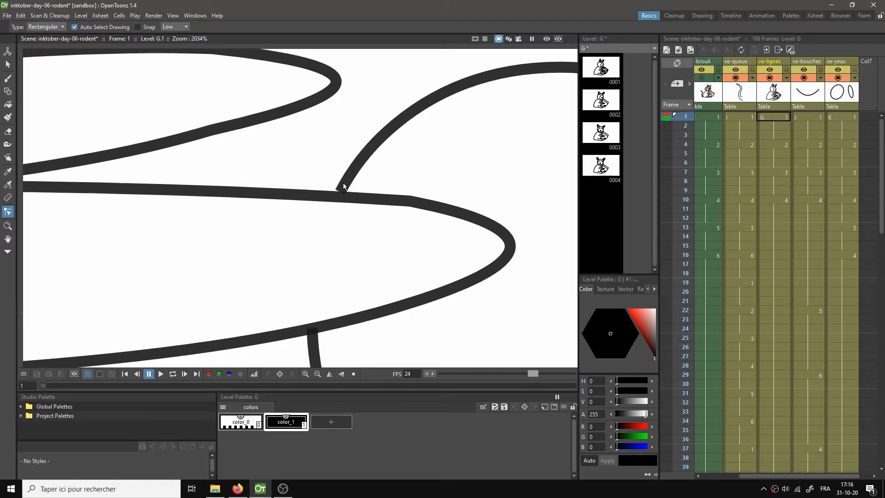
{"action": "left_click", "coordinate": [359, 161]}
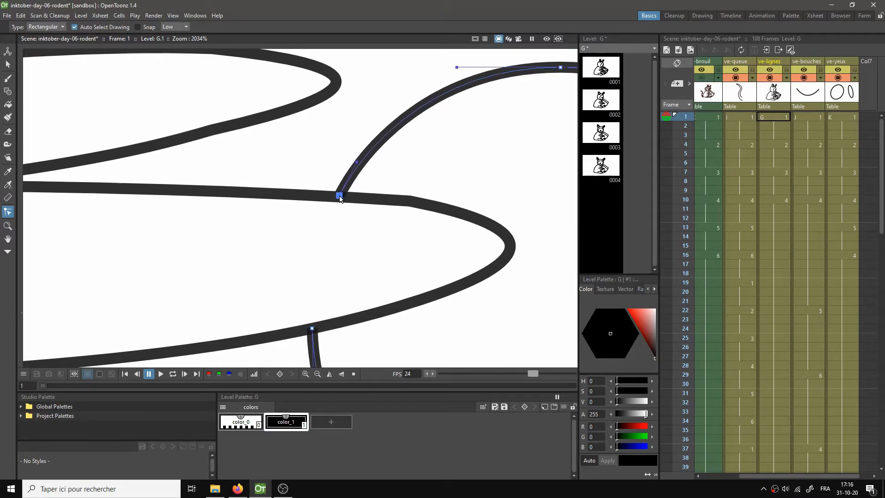
{"action": "left_click", "coordinate": [346, 258]}
{"action": "scroll", "coordinate": [349, 289], "scroll_direction": "down", "scroll_amount": 3}
{"action": "scroll", "coordinate": [340, 207], "scroll_direction": "down", "scroll_amount": 9}
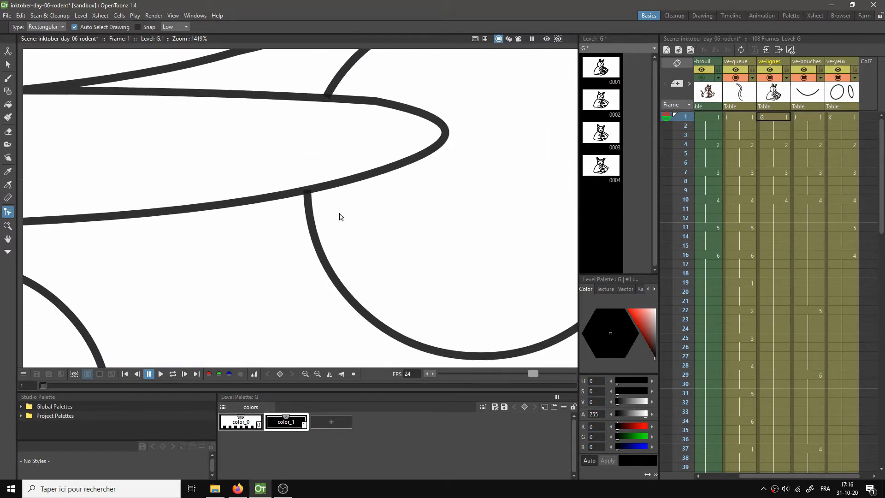
Step: Cut the largest lower circle with the Eraser where it crosses the wedge's curved edge and delete the arc outside the wedge
{"action": "scroll", "coordinate": [263, 259], "scroll_direction": "up", "scroll_amount": 9}
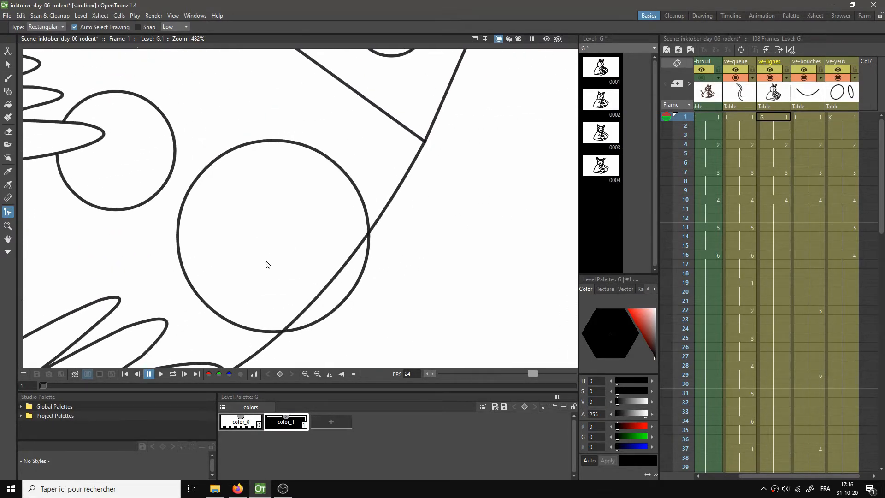
{"action": "scroll", "coordinate": [312, 265], "scroll_direction": "up", "scroll_amount": 1}
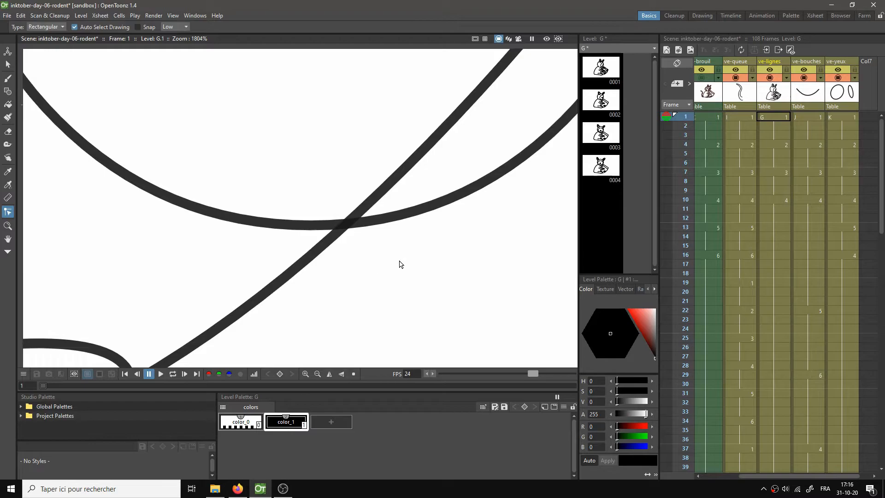
{"action": "key", "text": "e"}
{"action": "mouse_move", "coordinate": [387, 221]}
{"action": "left_mouse_down"}
{"action": "mouse_move", "coordinate": [365, 237]}
{"action": "mouse_move", "coordinate": [411, 213]}
{"action": "left_mouse_up"}
{"action": "scroll", "coordinate": [440, 210], "scroll_direction": "down", "scroll_amount": 1}
{"action": "mouse_move", "coordinate": [468, 101]}
{"action": "left_mouse_down"}
{"action": "mouse_move", "coordinate": [165, 403]}
{"action": "mouse_move", "coordinate": [120, 409]}
{"action": "left_mouse_up"}
{"action": "mouse_move", "coordinate": [328, 217]}
{"action": "left_mouse_down"}
{"action": "mouse_move", "coordinate": [339, 182]}
{"action": "mouse_move", "coordinate": [350, 218]}
{"action": "left_mouse_up"}
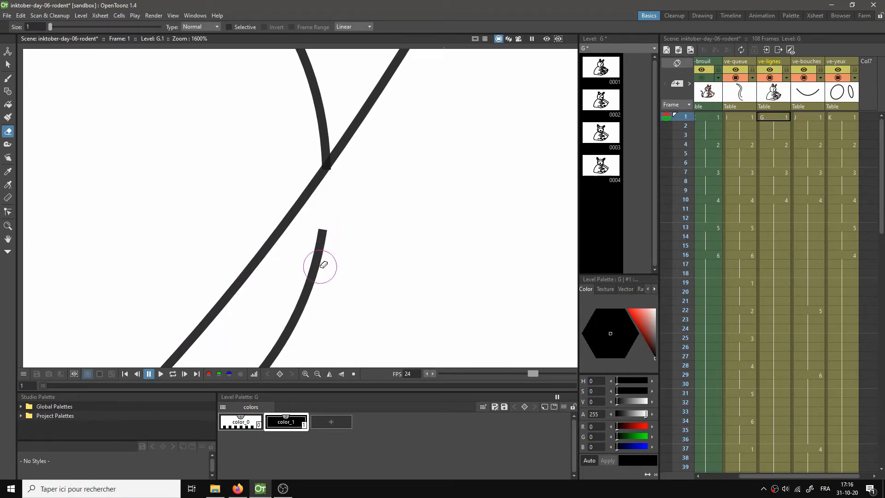
{"action": "scroll", "coordinate": [324, 266], "scroll_direction": "down", "scroll_amount": 4}
{"action": "left_click_drag", "start_coordinate": [330, 269], "coordinate": [388, 185]}
{"action": "key", "text": "s"}
{"action": "left_click", "coordinate": [358, 211]}
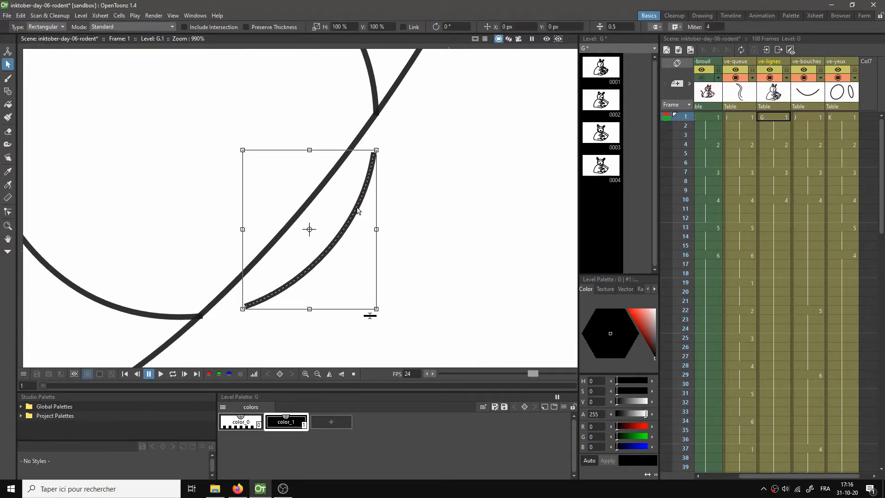
{"action": "key", "text": "Delete"}
Step: Adjust both open ends of the largest lower circle with the Control Point Editor so they meet the wedge's curved edge
{"action": "scroll", "coordinate": [324, 231], "scroll_direction": "up", "scroll_amount": 9}
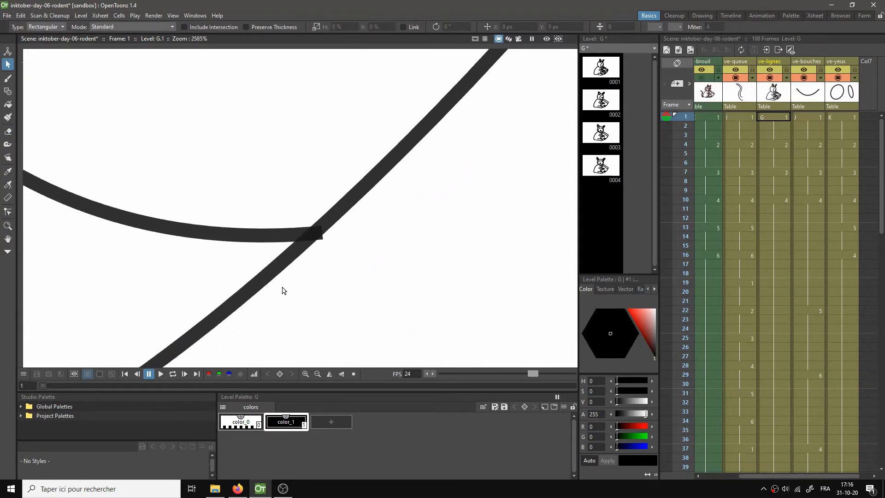
{"action": "key", "text": "c"}
{"action": "left_click", "coordinate": [323, 226]}
{"action": "left_click_drag", "start_coordinate": [416, 183], "coordinate": [304, 429]}
{"action": "left_click_drag", "start_coordinate": [550, 127], "coordinate": [231, 364]}
{"action": "left_click_drag", "start_coordinate": [371, 174], "coordinate": [273, 356]}
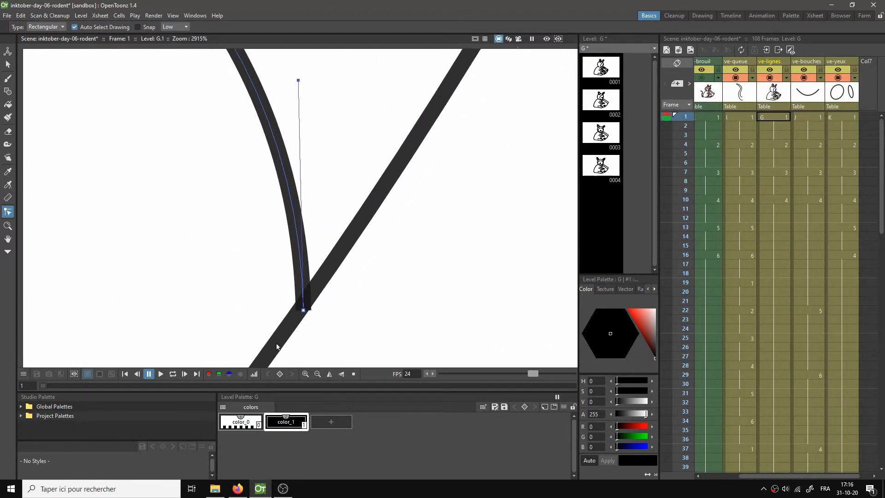
{"action": "left_click_drag", "start_coordinate": [303, 310], "coordinate": [302, 309]}
{"action": "left_click", "coordinate": [338, 314]}
{"action": "scroll", "coordinate": [350, 317], "scroll_direction": "down", "scroll_amount": 10}
{"action": "scroll", "coordinate": [461, 249], "scroll_direction": "down", "scroll_amount": 4}
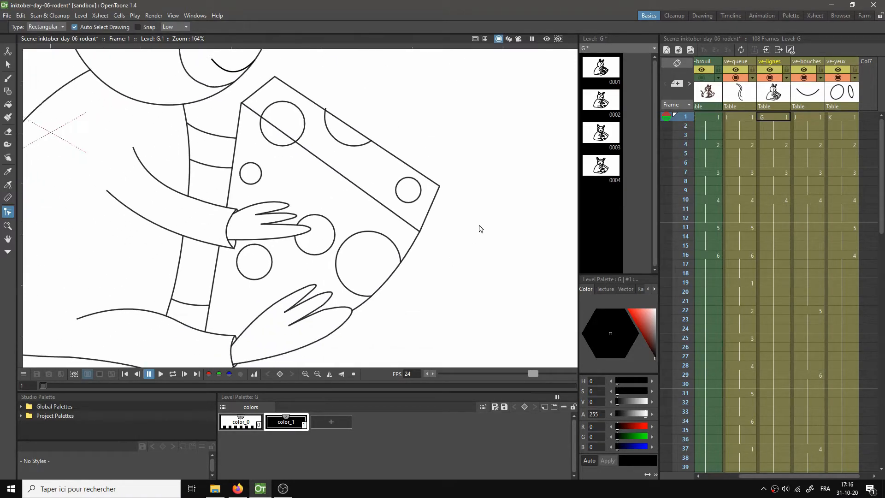
{"action": "scroll", "coordinate": [456, 283], "scroll_direction": "down", "scroll_amount": 1}
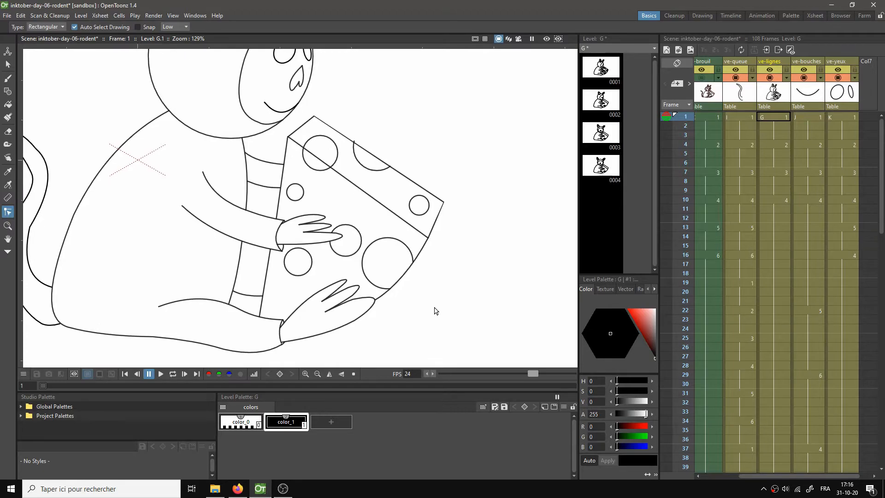
Step: Trim the overhanging end of the partial circle on the wedge's upper edge and move its end points onto that edge
{"action": "scroll", "coordinate": [409, 162], "scroll_direction": "up", "scroll_amount": 4}
{"action": "scroll", "coordinate": [332, 180], "scroll_direction": "up", "scroll_amount": 8}
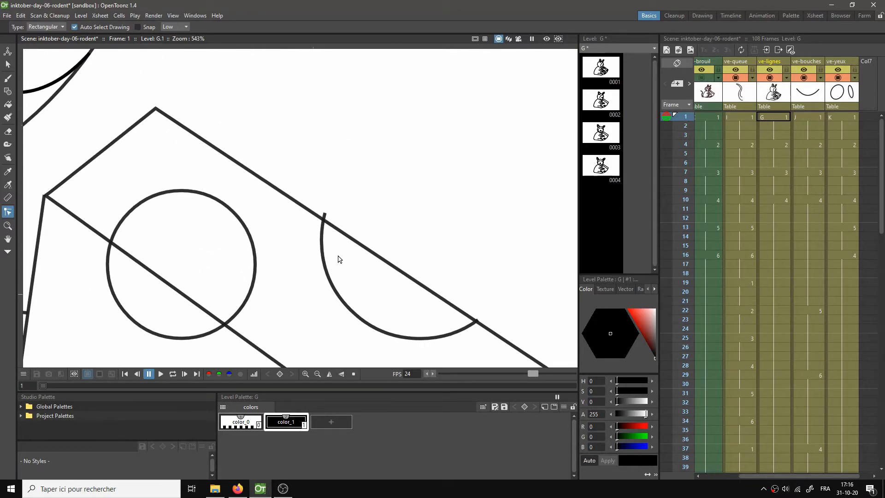
{"action": "key", "text": "a"}
{"action": "left_click", "coordinate": [318, 187]}
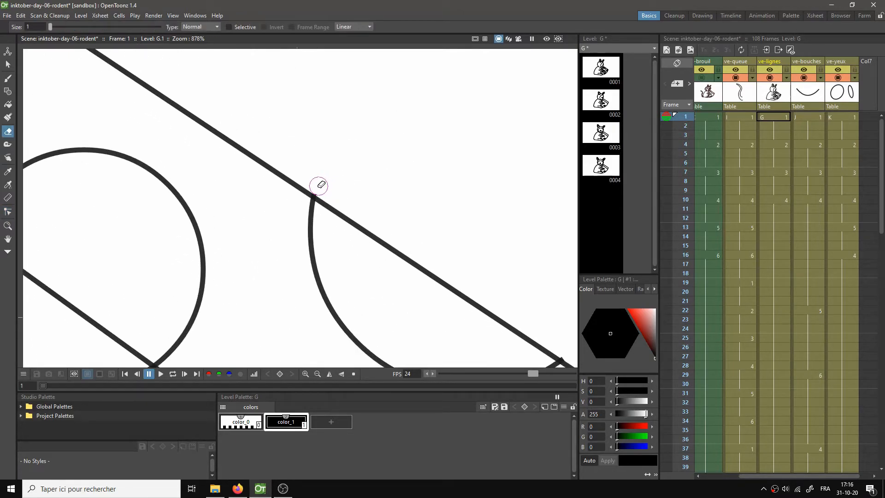
{"action": "key", "text": "s"}
{"action": "left_click", "coordinate": [314, 201]}
{"action": "scroll", "coordinate": [314, 199], "scroll_direction": "up", "scroll_amount": 10}
{"action": "left_click_drag", "start_coordinate": [311, 188], "coordinate": [309, 194]}
{"action": "left_click_drag", "start_coordinate": [388, 289], "coordinate": [243, 132]}
{"action": "scroll", "coordinate": [243, 132], "scroll_direction": "down", "scroll_amount": 9}
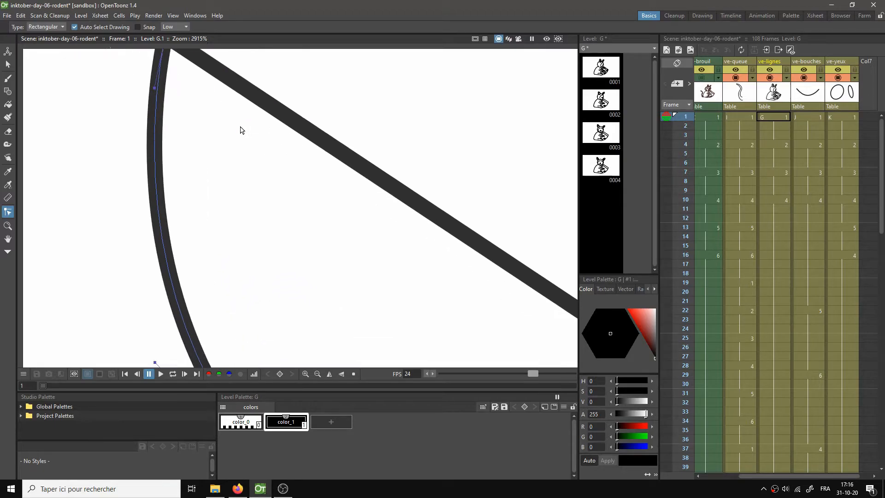
{"action": "left_click_drag", "start_coordinate": [405, 199], "coordinate": [330, 56]}
{"action": "scroll", "coordinate": [488, 203], "scroll_direction": "up", "scroll_amount": 5}
{"action": "scroll", "coordinate": [488, 206], "scroll_direction": "up", "scroll_amount": 6}
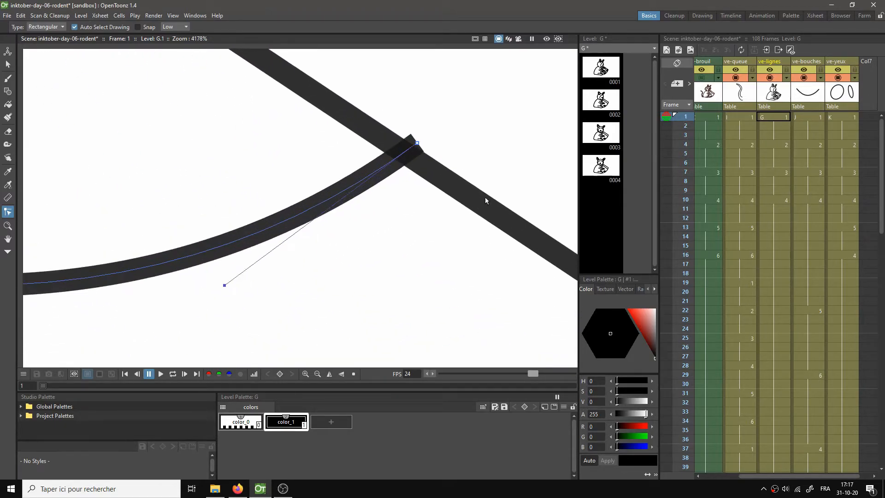
{"action": "left_click_drag", "start_coordinate": [415, 143], "coordinate": [408, 152]}
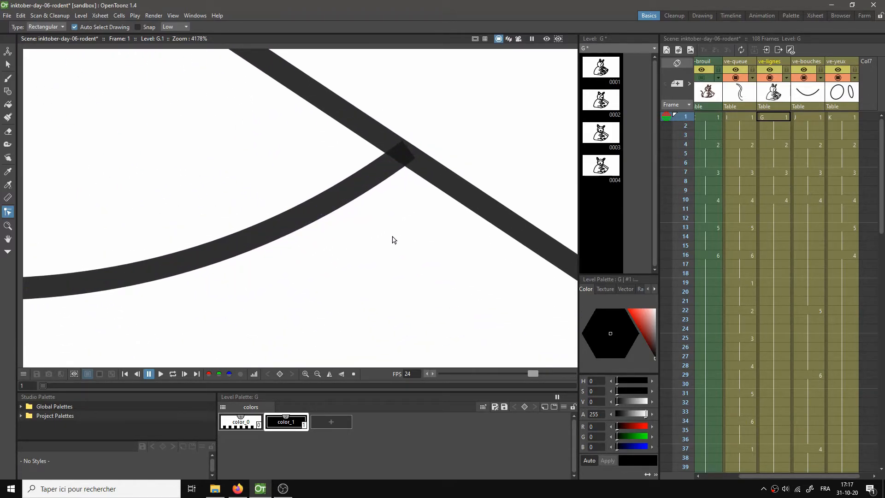
{"action": "scroll", "coordinate": [391, 240], "scroll_direction": "down", "scroll_amount": 20}
{"action": "scroll", "coordinate": [487, 237], "scroll_direction": "down", "scroll_amount": 3}
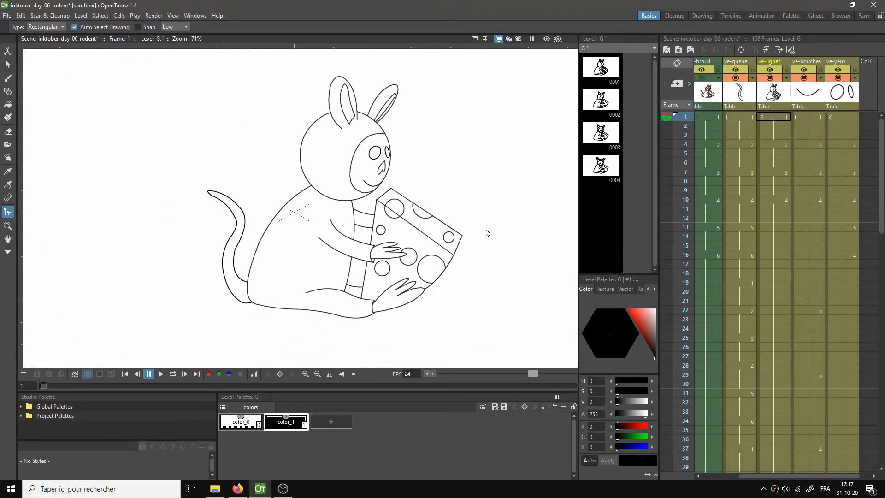
Step: Select all seven hole outlines on the cheese wedge together in the frame 1 drawing and copy them
{"action": "scroll", "coordinate": [454, 224], "scroll_direction": "up", "scroll_amount": 2}
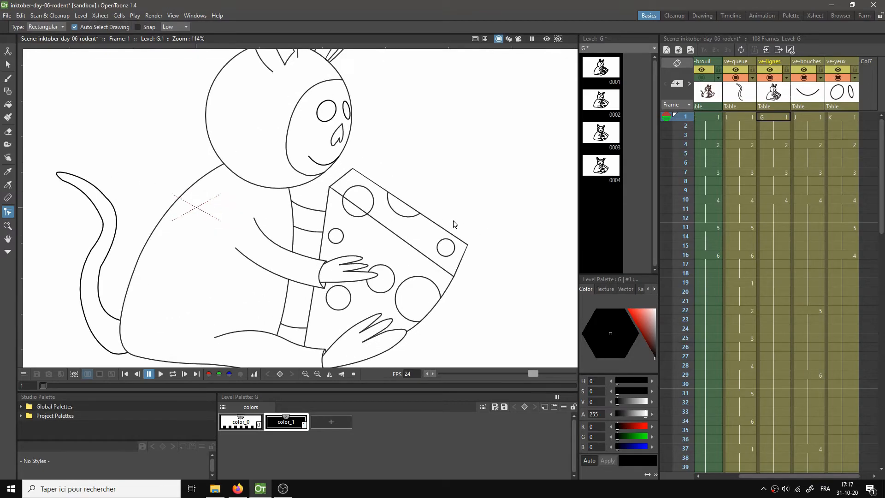
{"action": "scroll", "coordinate": [336, 196], "scroll_direction": "up", "scroll_amount": 2}
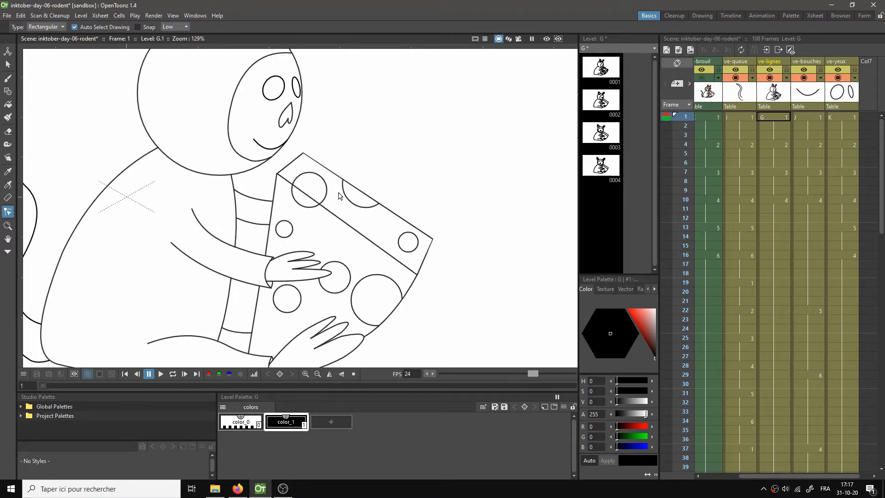
{"action": "key", "text": "s"}
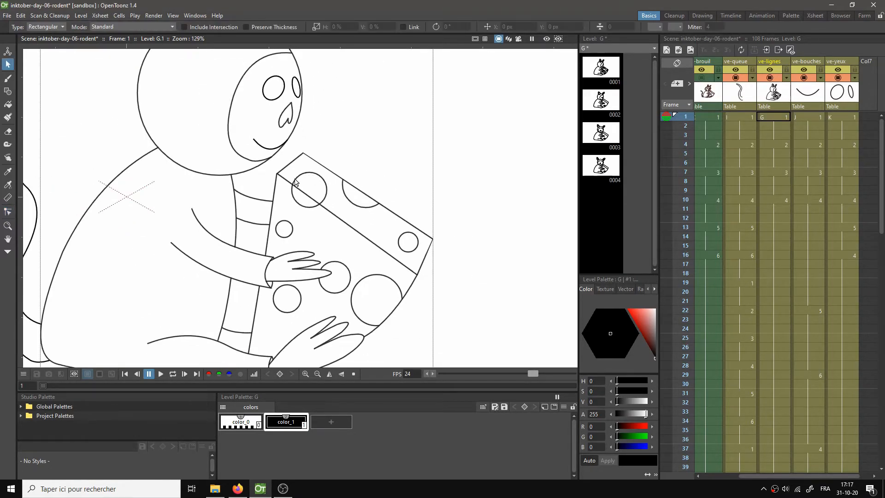
{"action": "left_click", "coordinate": [291, 200]}
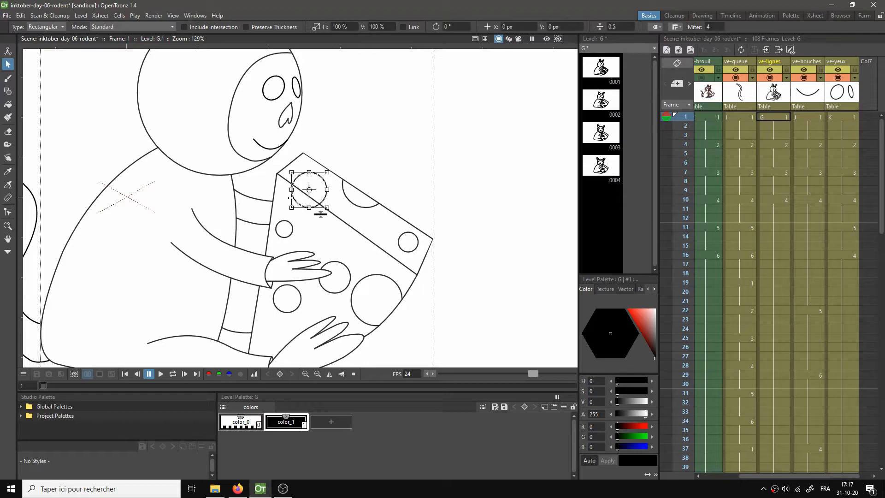
{"action": "left_click", "coordinate": [350, 197], "text": "shift"}
{"action": "left_click", "coordinate": [292, 236], "text": "shift"}
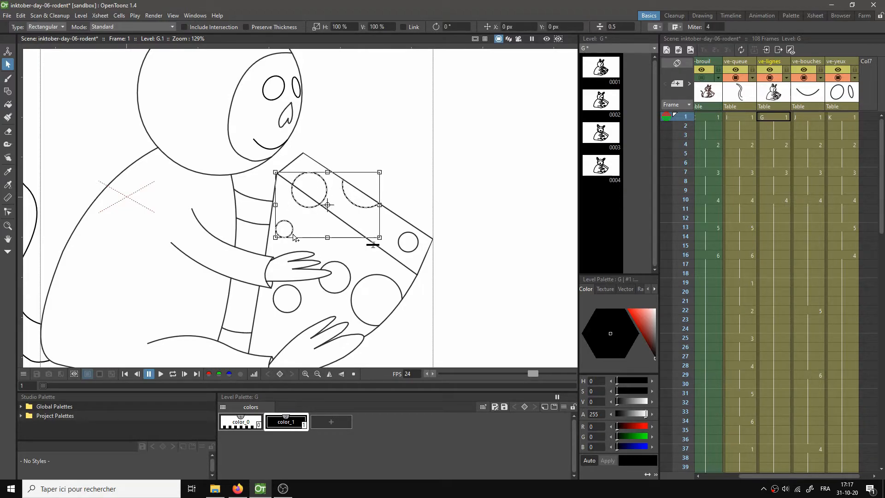
{"action": "left_click", "coordinate": [300, 294], "text": "shift"}
{"action": "left_click", "coordinate": [336, 294], "text": "shift"}
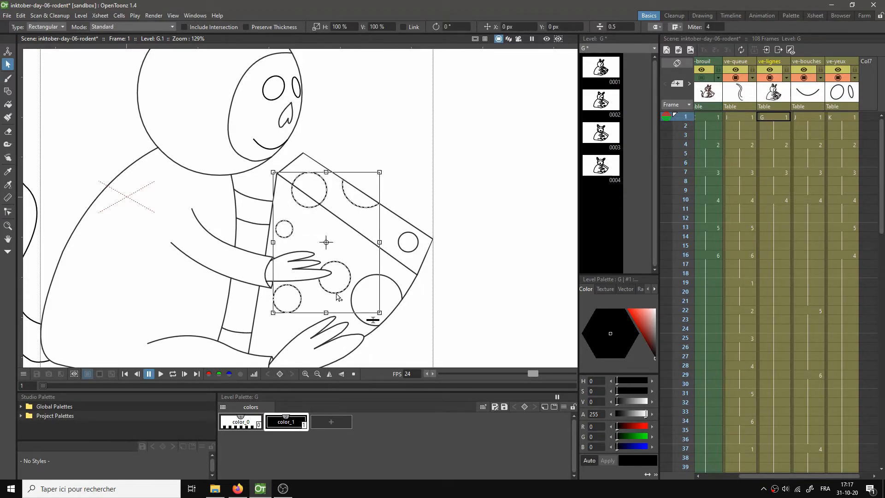
{"action": "left_click", "coordinate": [386, 282], "text": "shift"}
{"action": "left_click", "coordinate": [412, 237], "text": "shift"}
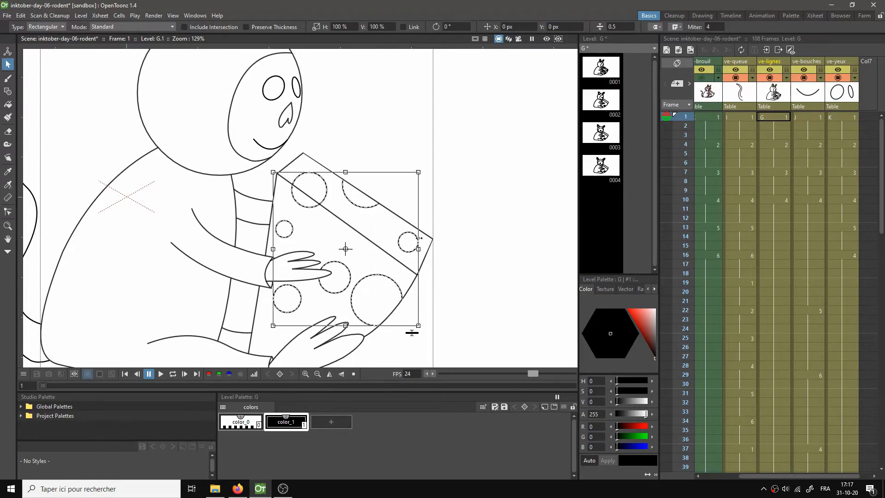
{"action": "scroll", "coordinate": [451, 251], "scroll_direction": "down", "scroll_amount": 3}
{"action": "left_click_drag", "start_coordinate": [451, 259], "coordinate": [410, 220]}
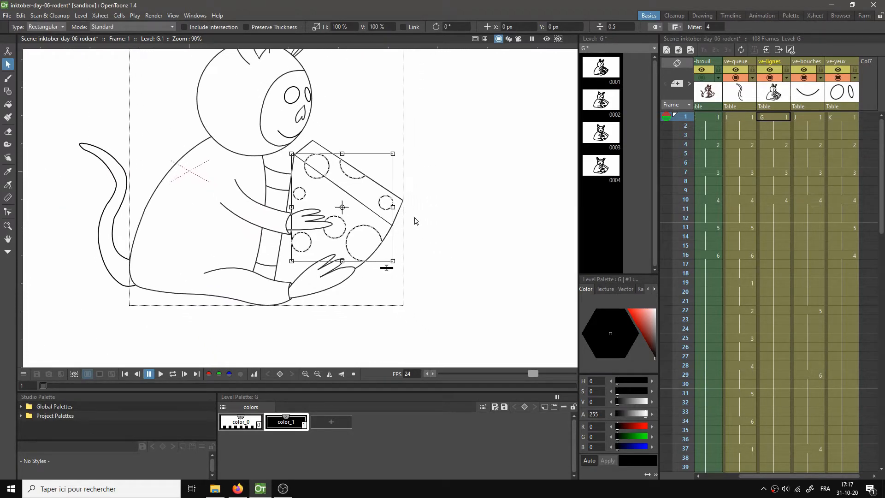
Step: Paste the copied holes into the ve-lignes drawings at frames 4, 7 and 10
{"action": "left_click", "coordinate": [776, 144]}
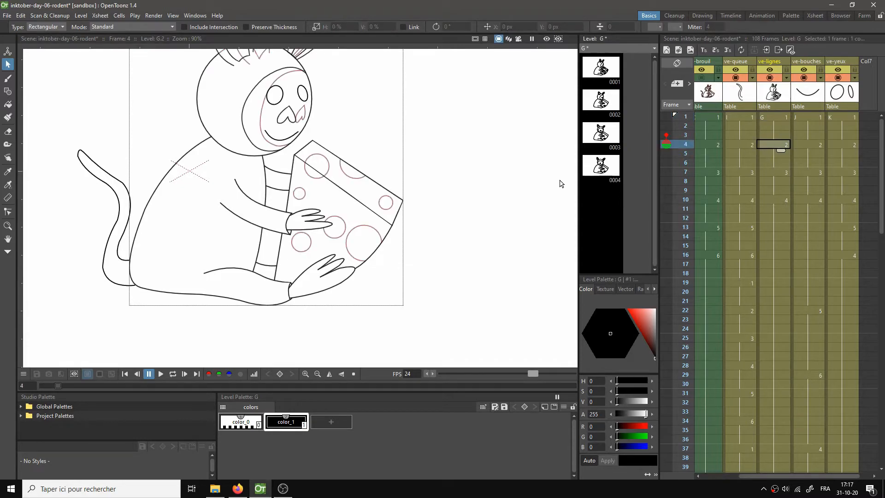
{"action": "left_click", "coordinate": [767, 171]}
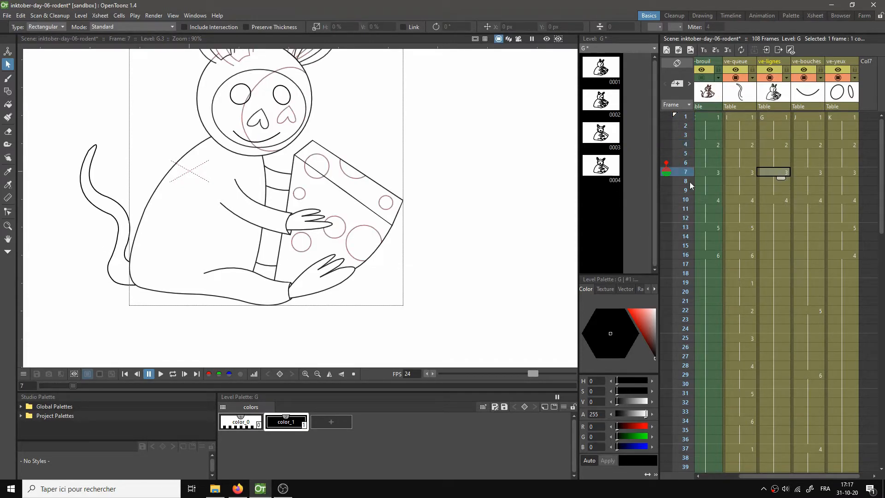
{"action": "left_click", "coordinate": [768, 198]}
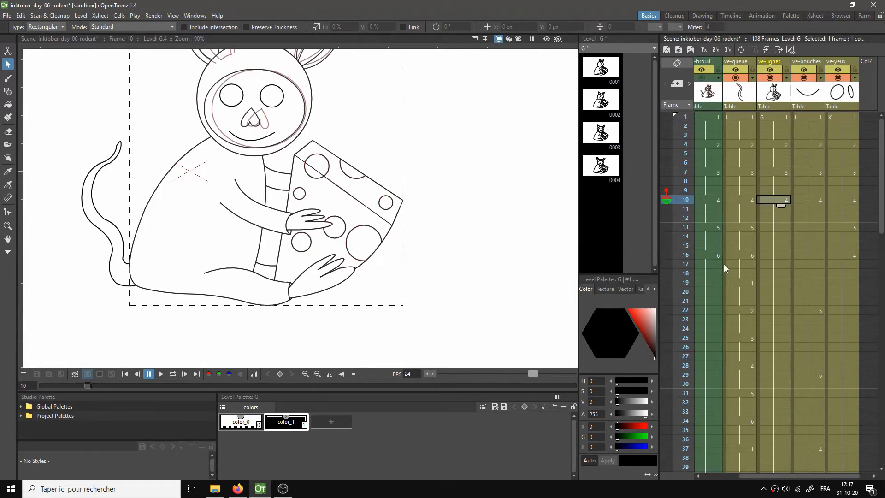
Step: Fit the whole scene in view from frame 1, play the animation in a loop and stop it to examine the line art
{"action": "scroll", "coordinate": [729, 282], "scroll_direction": "down", "scroll_amount": 10}
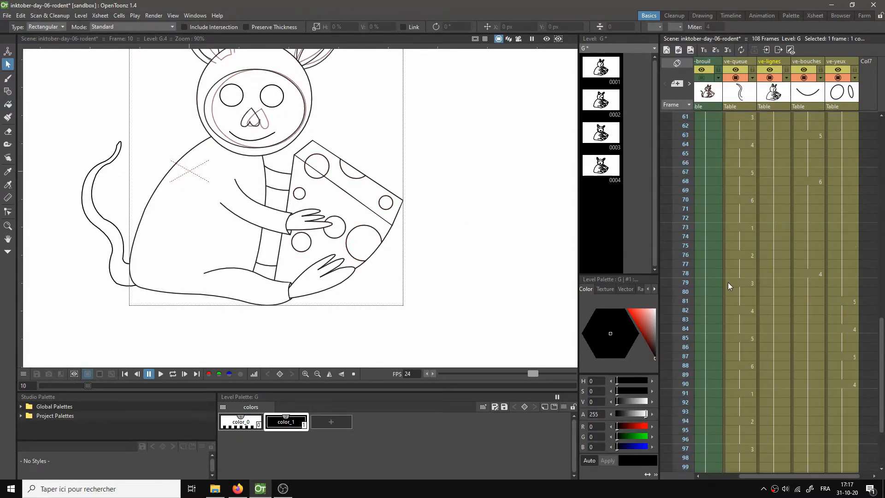
{"action": "scroll", "coordinate": [728, 285], "scroll_direction": "up", "scroll_amount": 10}
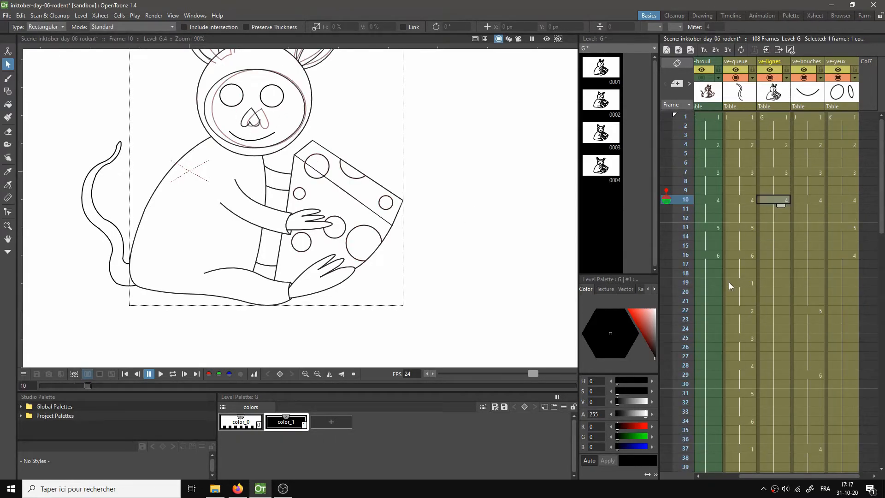
{"action": "left_click", "coordinate": [832, 117]}
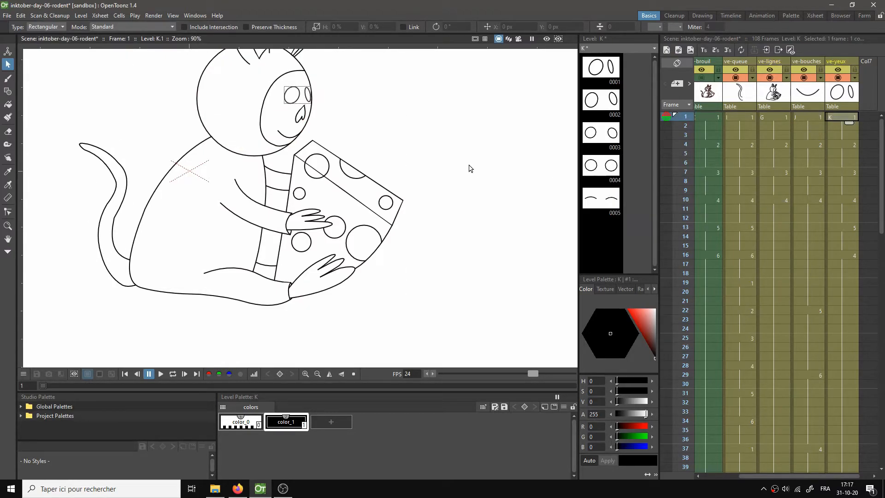
{"action": "right_click", "coordinate": [425, 138]}
{"action": "left_click", "coordinate": [445, 168]}
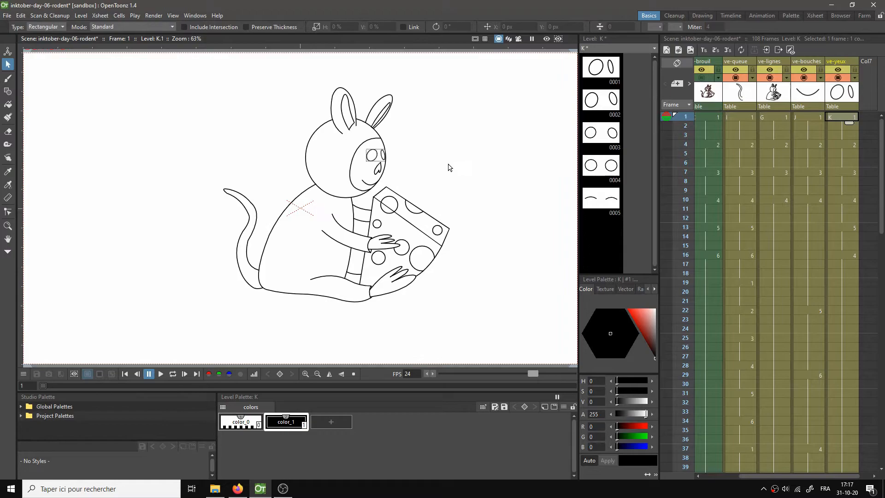
{"action": "key", "text": "l"}
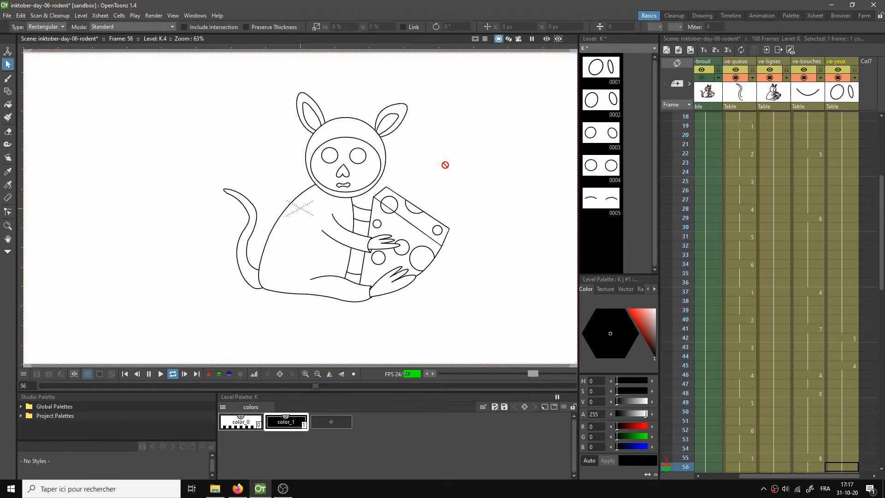
{"action": "key", "text": "p"}
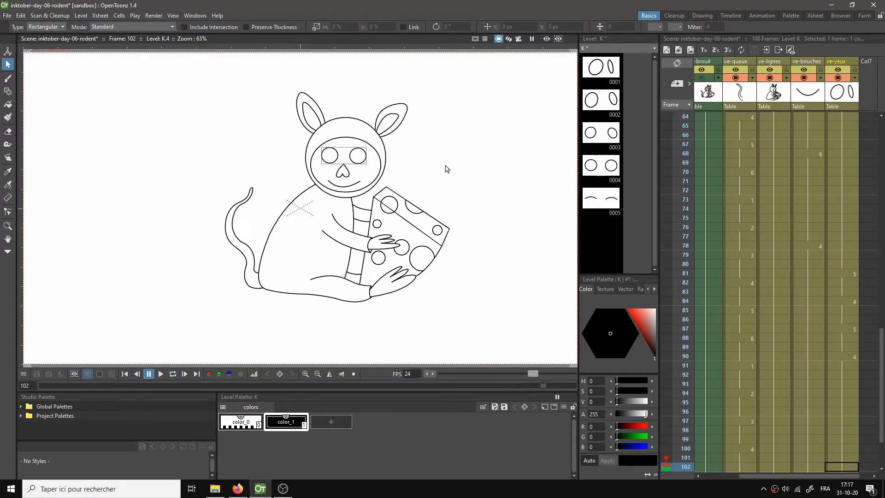
{"action": "scroll", "coordinate": [688, 245], "scroll_direction": "up", "scroll_amount": 10}
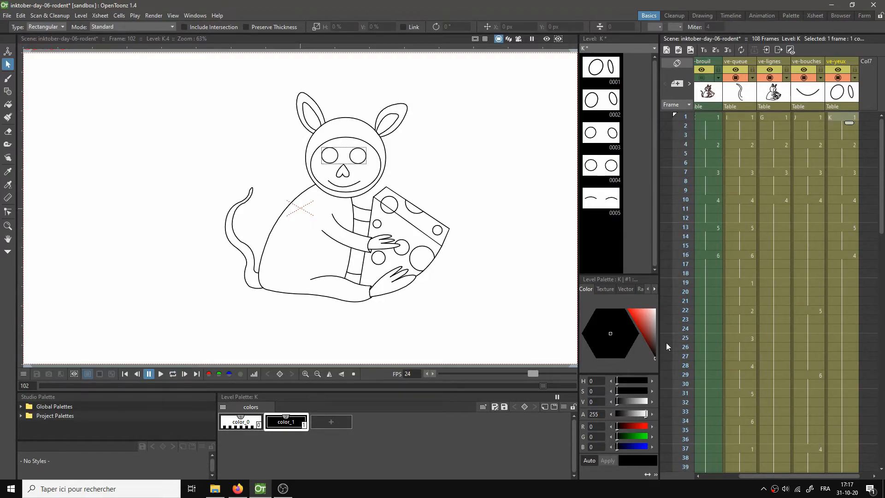
Step: Examine the ve-queue tail drawings from frame 1 to frame 28, and the ve-lignes drawings at frames 1, 4, 7 and 10
{"action": "left_click_drag", "start_coordinate": [579, 263], "coordinate": [563, 281]}
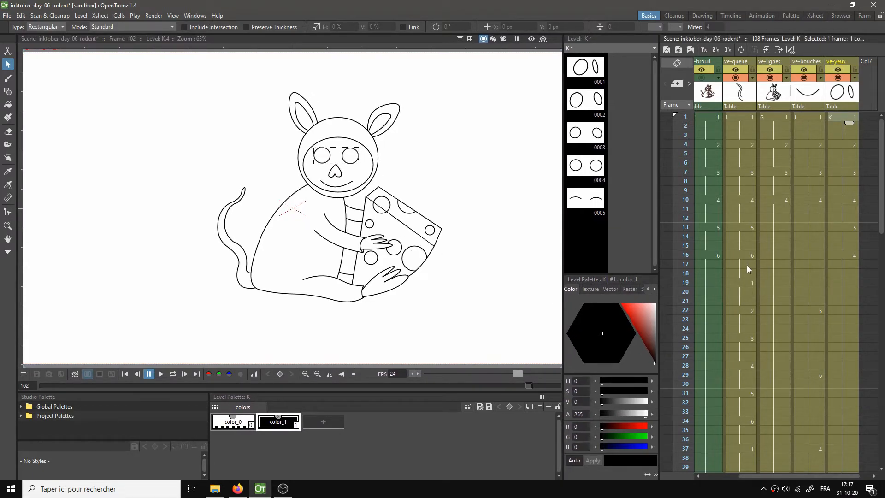
{"action": "left_click", "coordinate": [746, 118]}
{"action": "left_click", "coordinate": [739, 143]}
{"action": "left_click", "coordinate": [739, 172]}
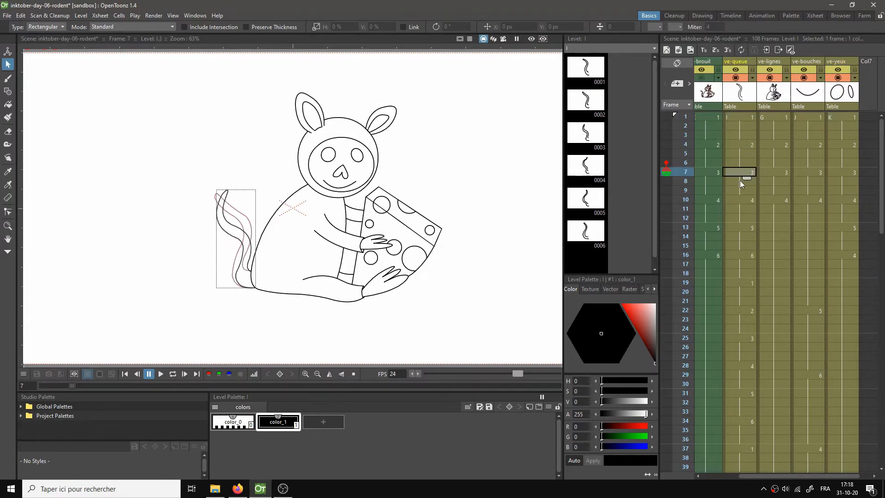
{"action": "left_click", "coordinate": [737, 200]}
{"action": "left_click", "coordinate": [735, 227]}
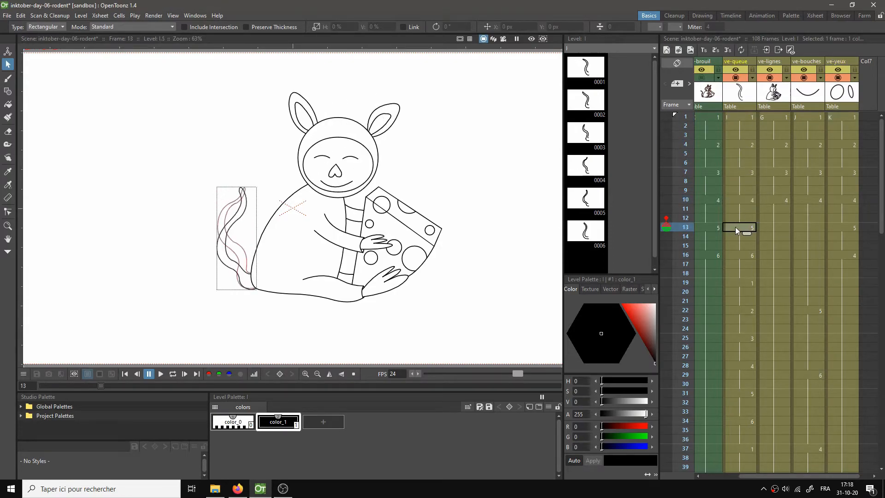
{"action": "left_click", "coordinate": [735, 254]}
{"action": "left_click", "coordinate": [735, 283]}
{"action": "left_click", "coordinate": [739, 310]}
{"action": "left_click", "coordinate": [739, 339]}
{"action": "left_click", "coordinate": [743, 365]}
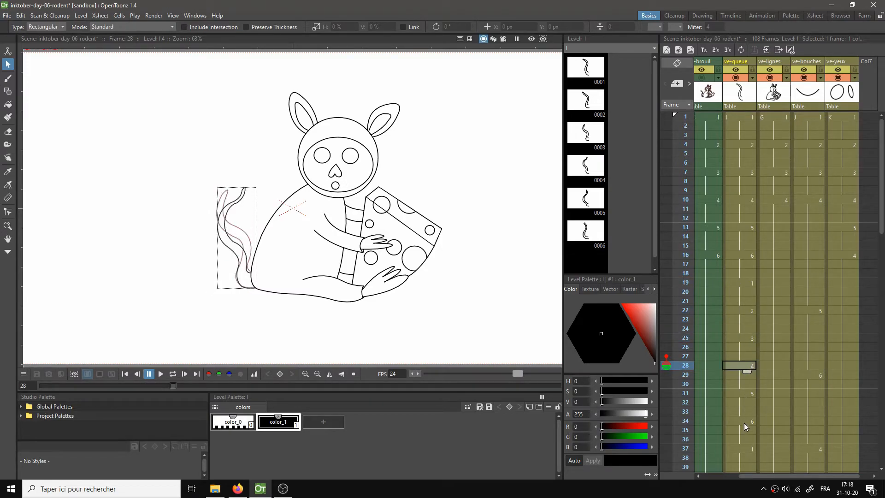
{"action": "left_click", "coordinate": [763, 116]}
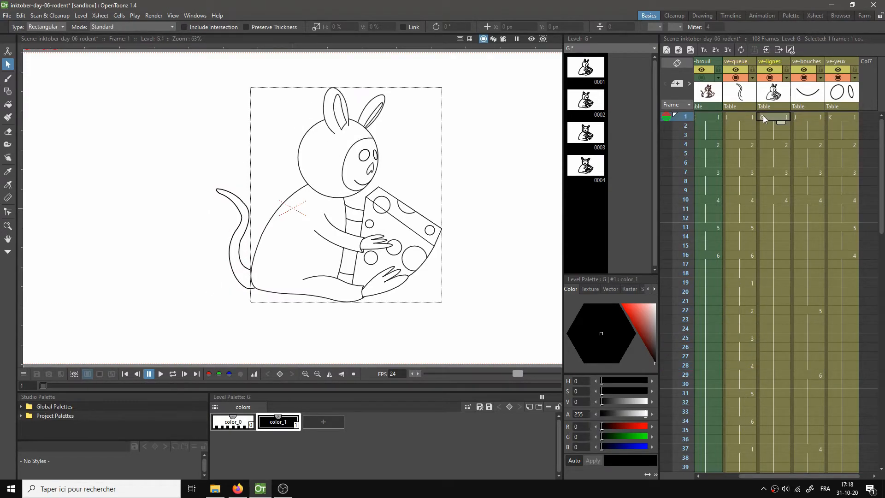
{"action": "left_click", "coordinate": [768, 144]}
{"action": "left_click", "coordinate": [770, 173]}
{"action": "left_click", "coordinate": [770, 199]}
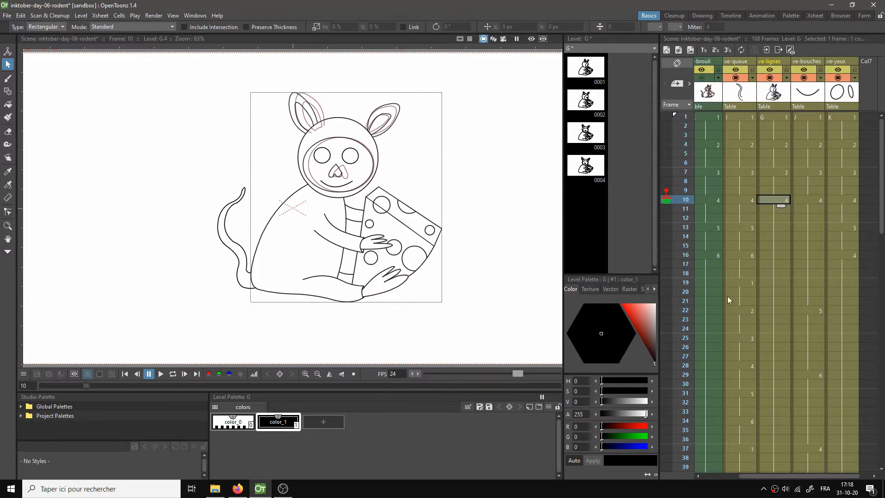
{"action": "left_click", "coordinate": [749, 95]}
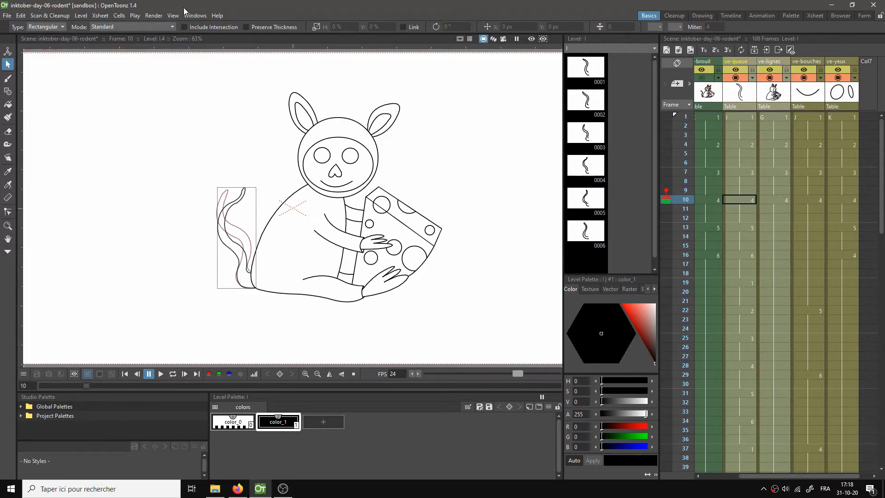
{"action": "left_click", "coordinate": [85, 17]}
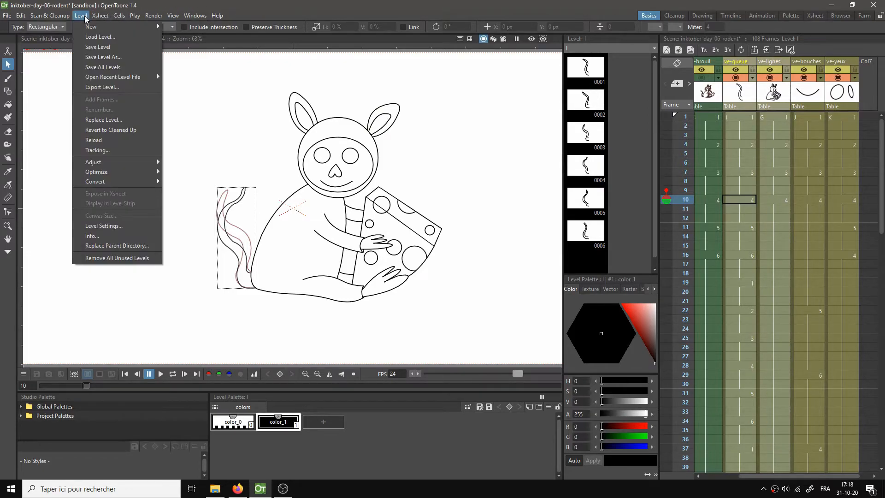
{"action": "mouse_move", "coordinate": [100, 18]}
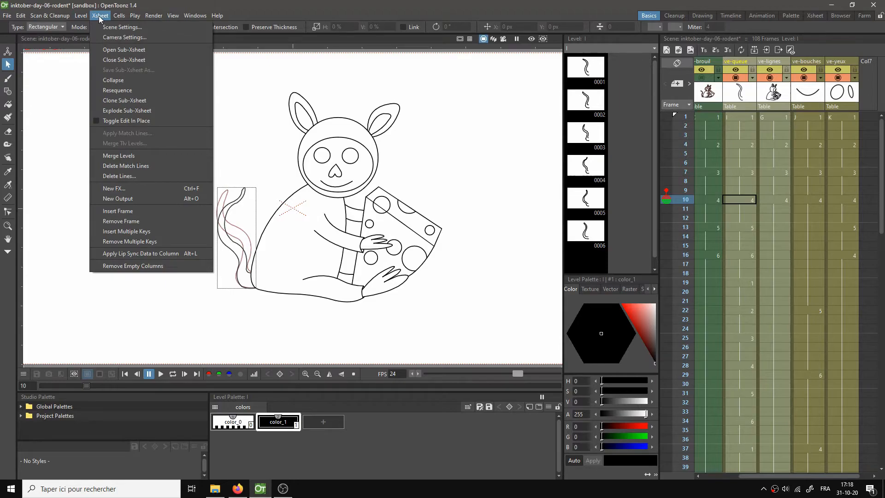
{"action": "left_click", "coordinate": [125, 157]}
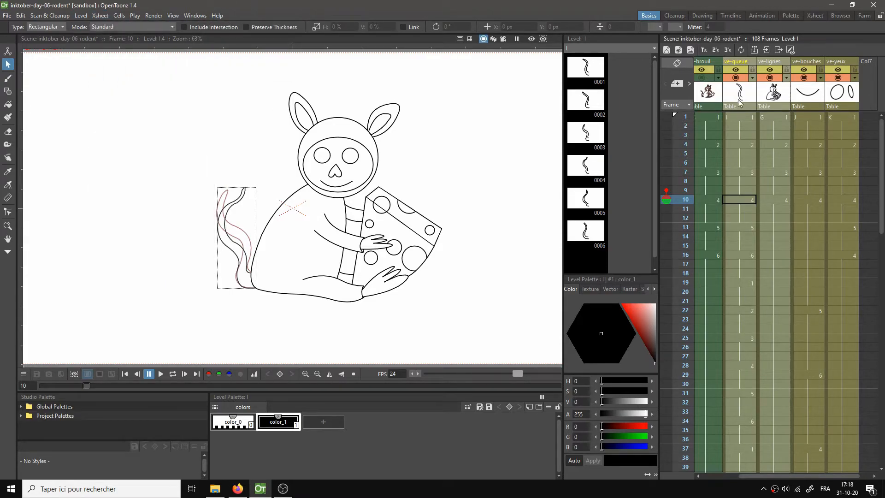
Step: Select the frame 1 drawing of ve-queue and save the scene together with all its levels
{"action": "left_click", "coordinate": [742, 113]}
{"action": "left_click", "coordinate": [7, 16]}
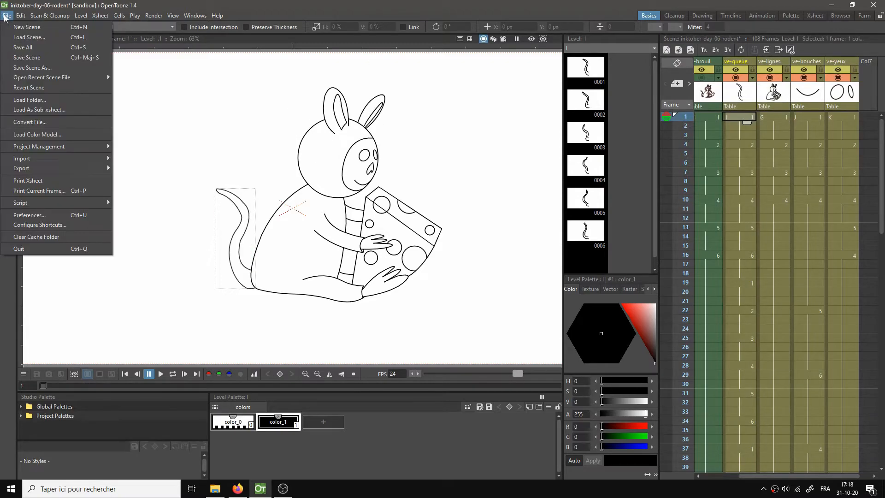
{"action": "left_click", "coordinate": [20, 48]}
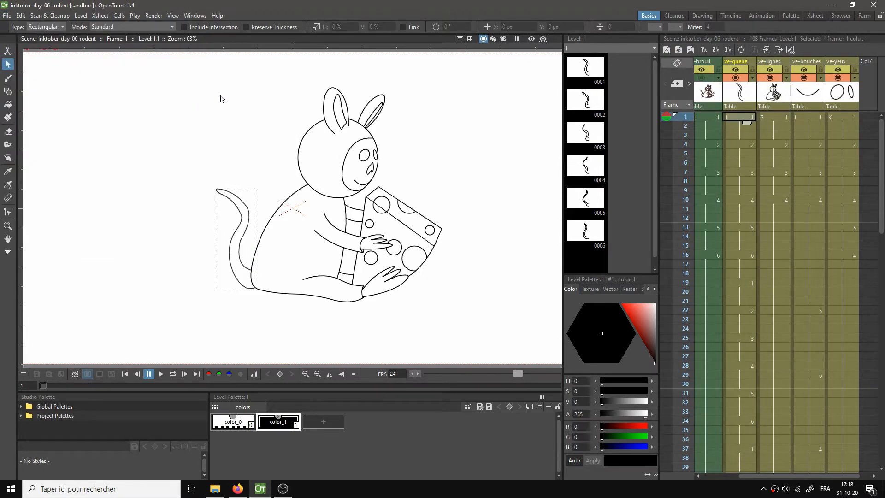
Step: Play the animation in a loop, stop it and return to the first ve-queue drawing
{"action": "key", "text": "l"}
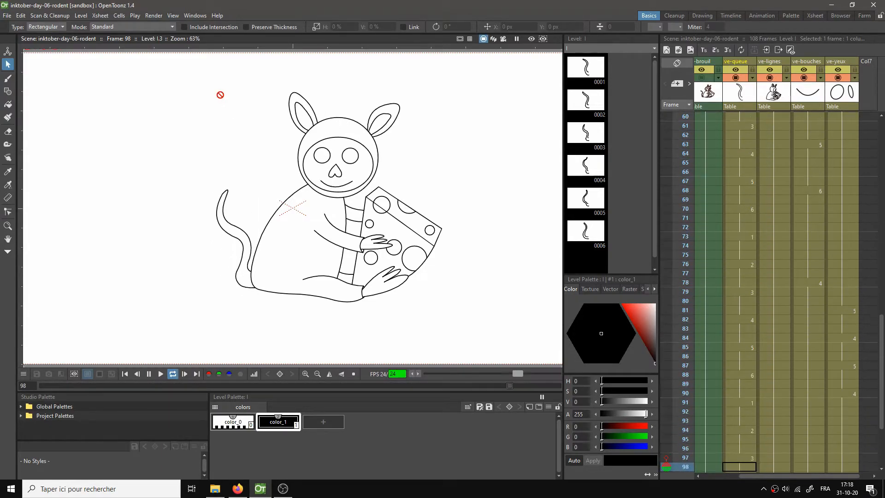
{"action": "key", "text": "l"}
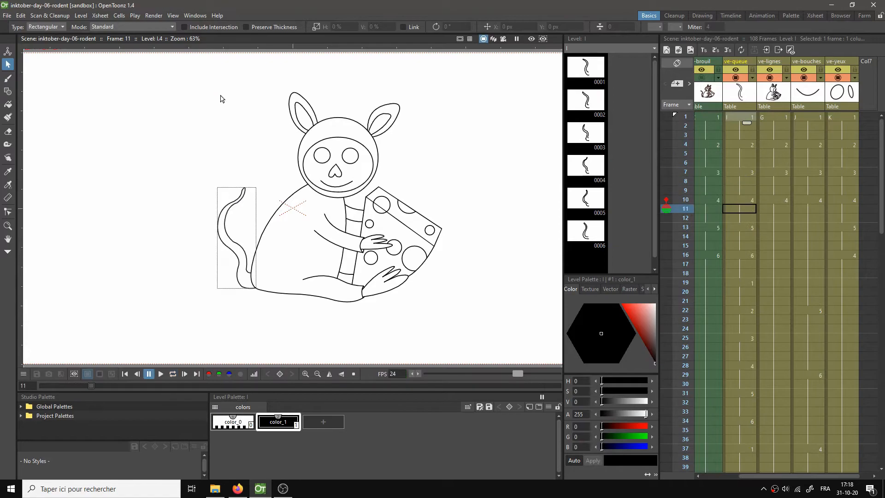
{"action": "left_click", "coordinate": [748, 116]}
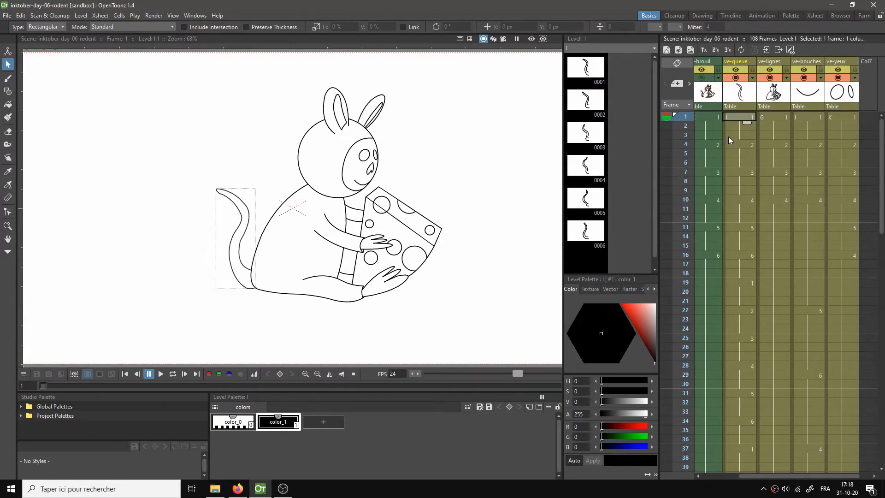
{"action": "left_click", "coordinate": [728, 125]}
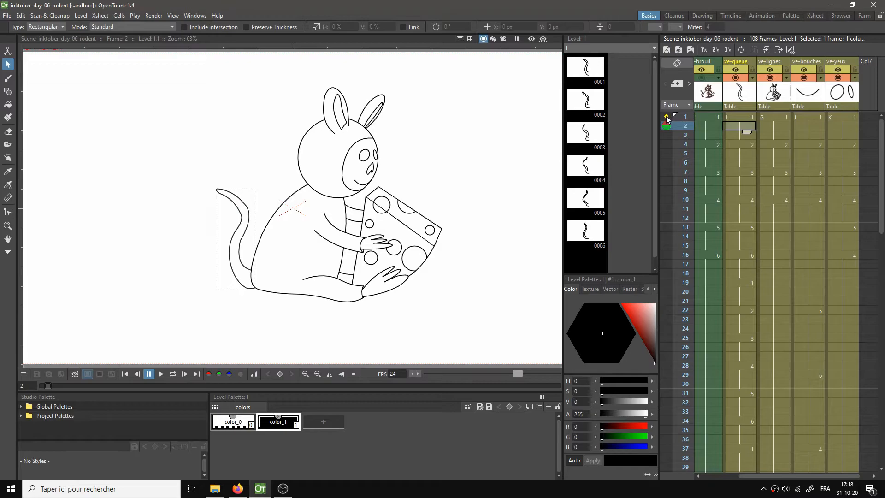
Step: Try to merge the ve-queue and ve-lignes levels, grouping the strokes by vector levels
{"action": "left_click", "coordinate": [743, 116]}
{"action": "left_click_drag", "start_coordinate": [740, 94], "coordinate": [765, 93]}
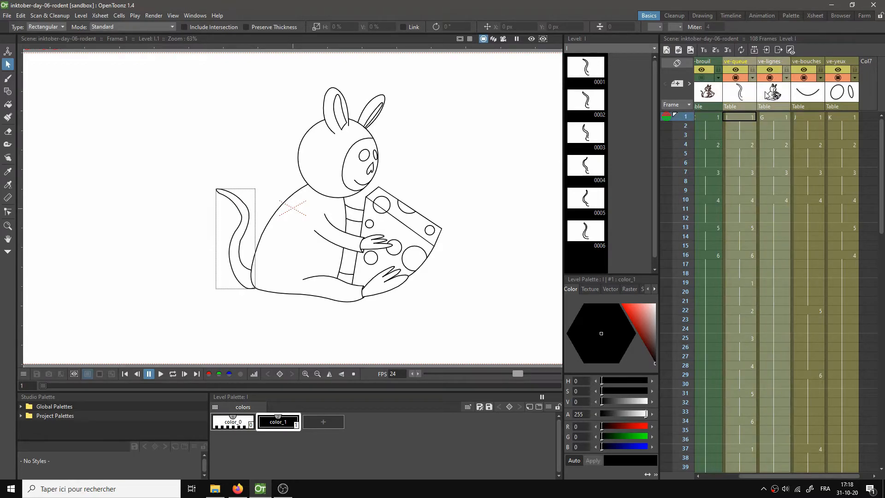
{"action": "left_click", "coordinate": [100, 15]}
{"action": "left_click", "coordinate": [120, 156]}
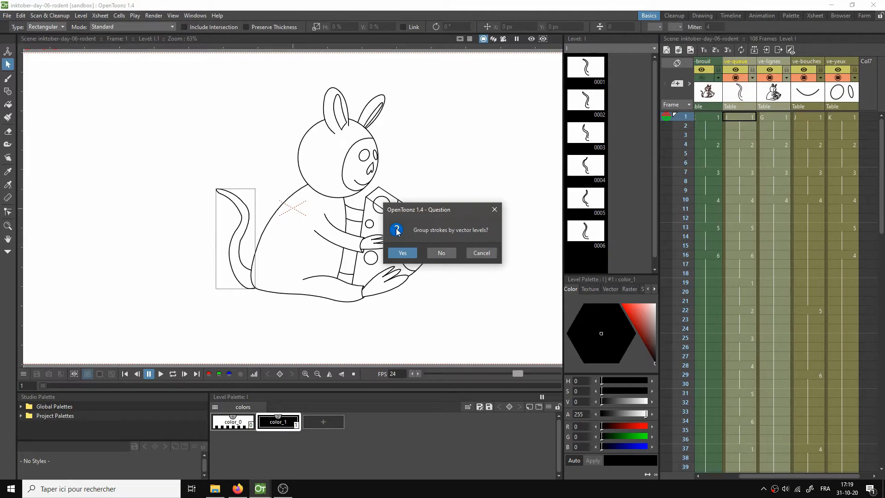
{"action": "left_click", "coordinate": [404, 253]}
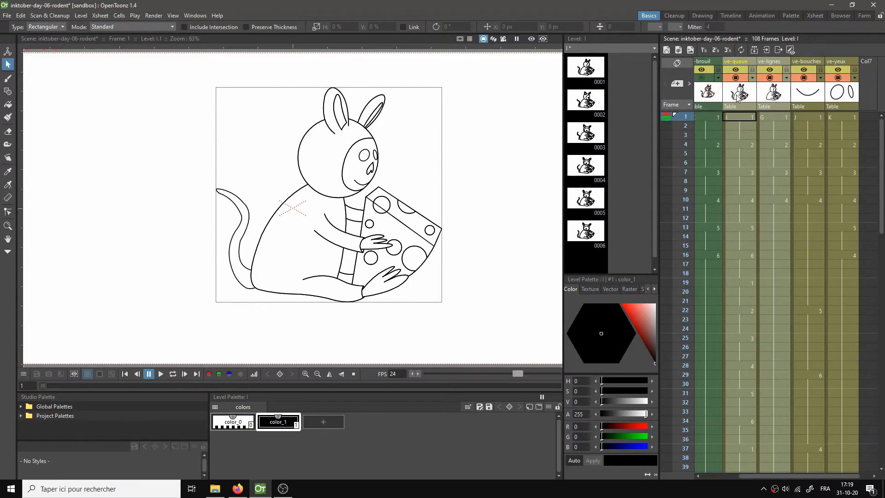
Step: Hide the ve-lignes column and play the animation in a loop to check the merged tail and body drawings in ve-queue
{"action": "left_click", "coordinate": [774, 85]}
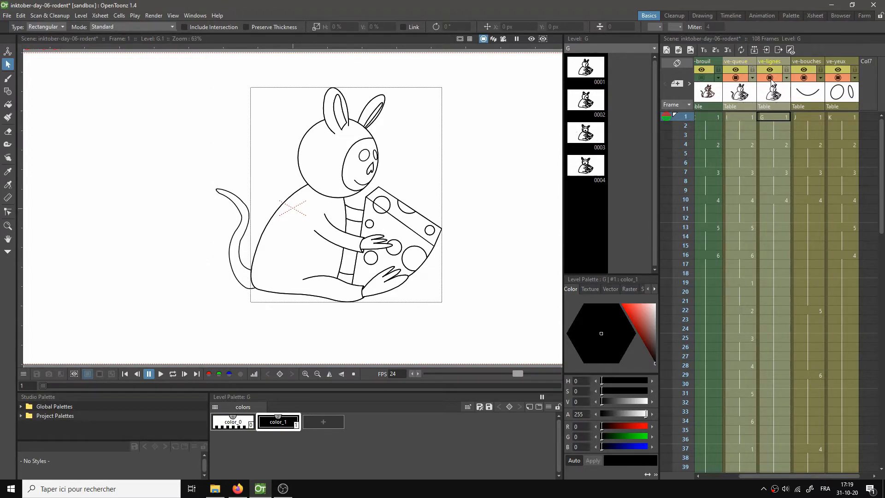
{"action": "left_click", "coordinate": [735, 116]}
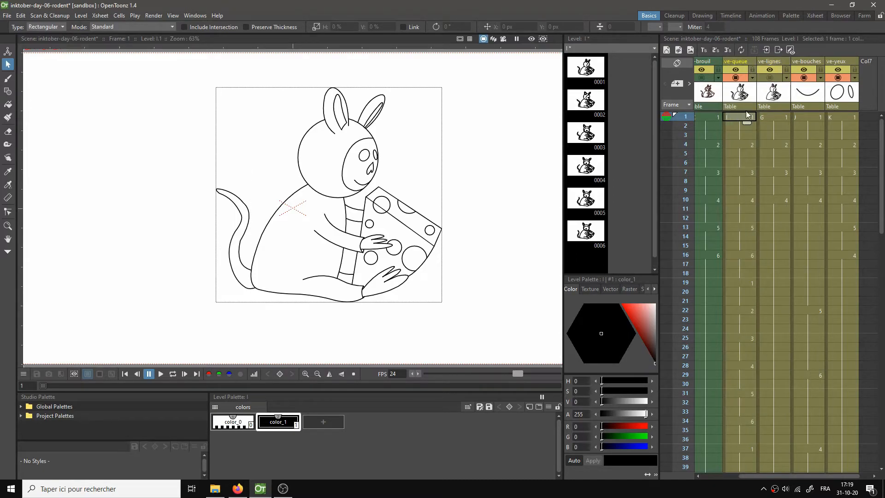
{"action": "left_click", "coordinate": [498, 171]}
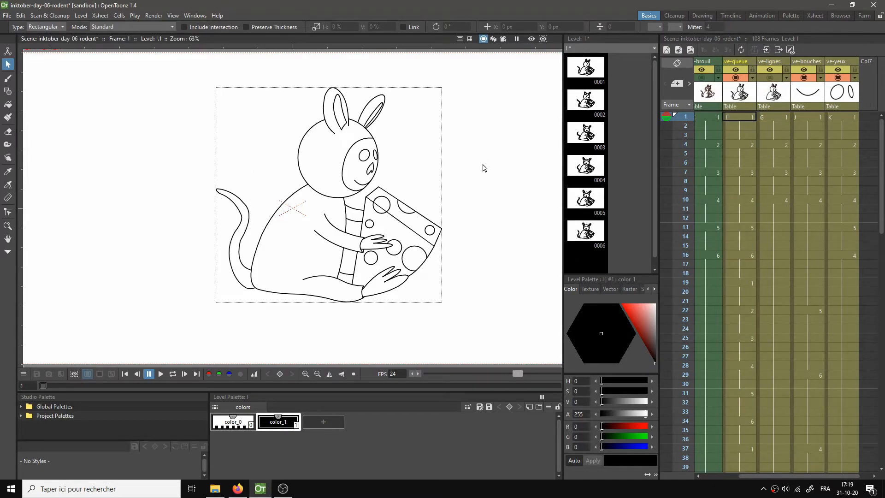
{"action": "scroll", "coordinate": [415, 149], "scroll_direction": "up", "scroll_amount": 1}
{"action": "scroll", "coordinate": [415, 150], "scroll_direction": "down", "scroll_amount": 1}
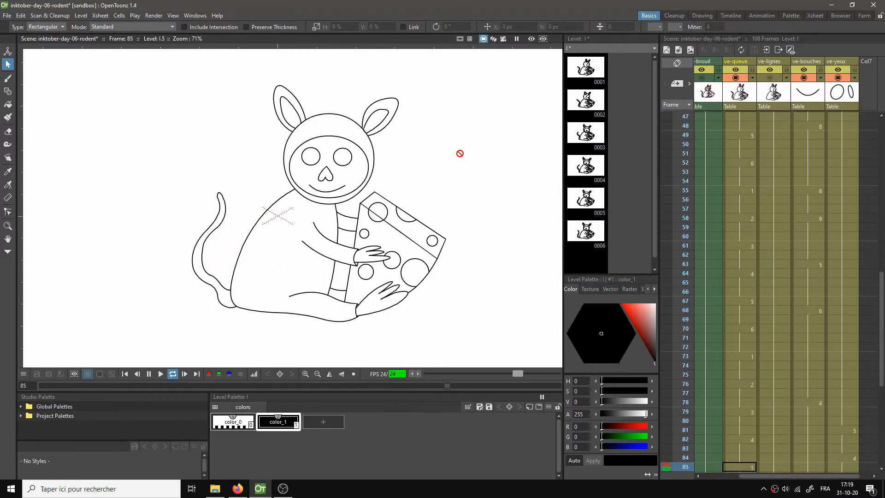
{"action": "key", "text": "l"}
{"action": "key", "text": "l"}
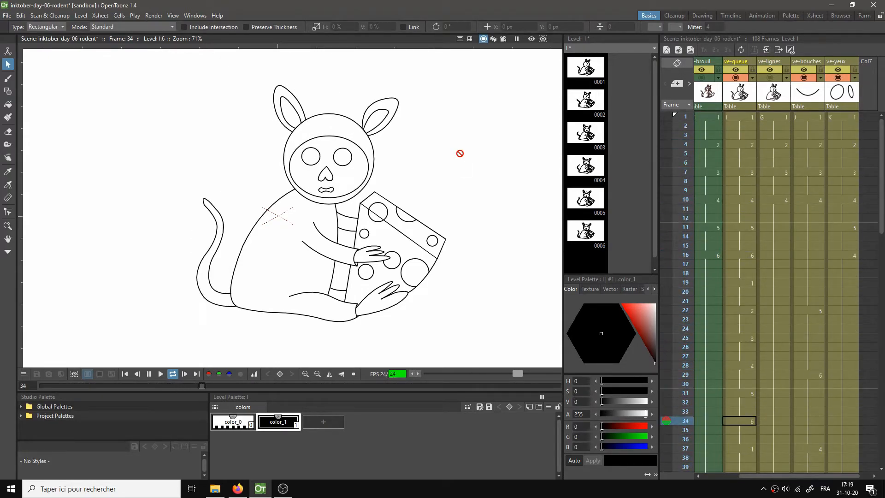
{"action": "key", "text": "l"}
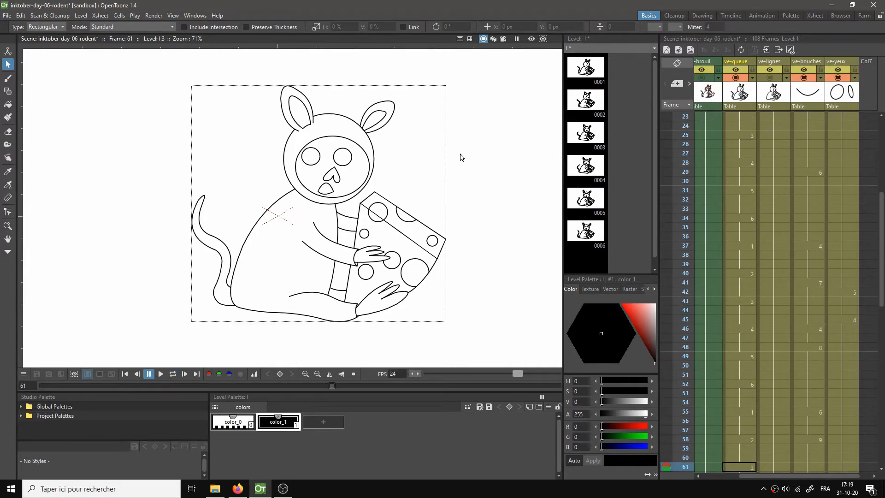
Step: Undo the level merge, make the ve-lignes column visible again and select its frame 1 drawing
{"action": "key", "text": "ctrl+z"}
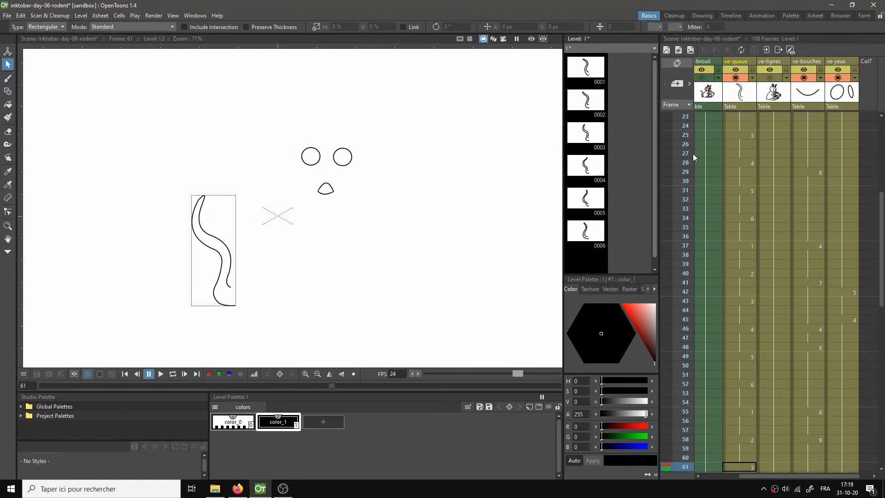
{"action": "scroll", "coordinate": [773, 165], "scroll_direction": "up", "scroll_amount": 5}
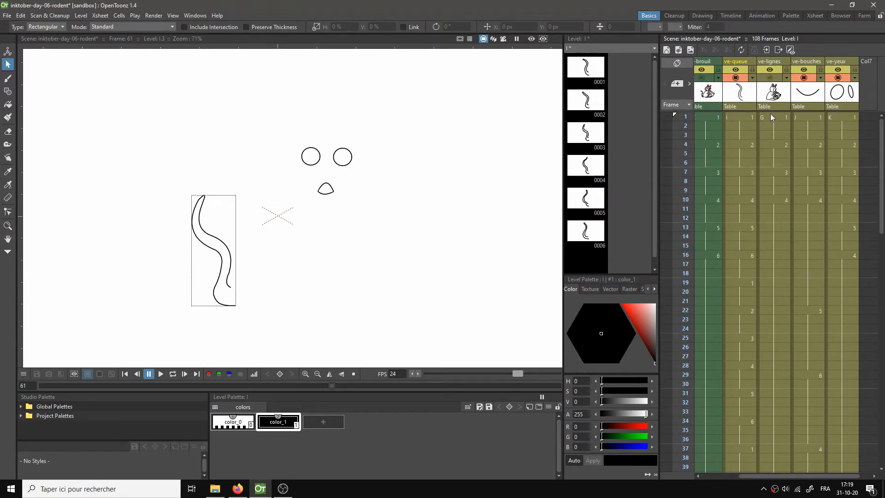
{"action": "left_click", "coordinate": [771, 114]}
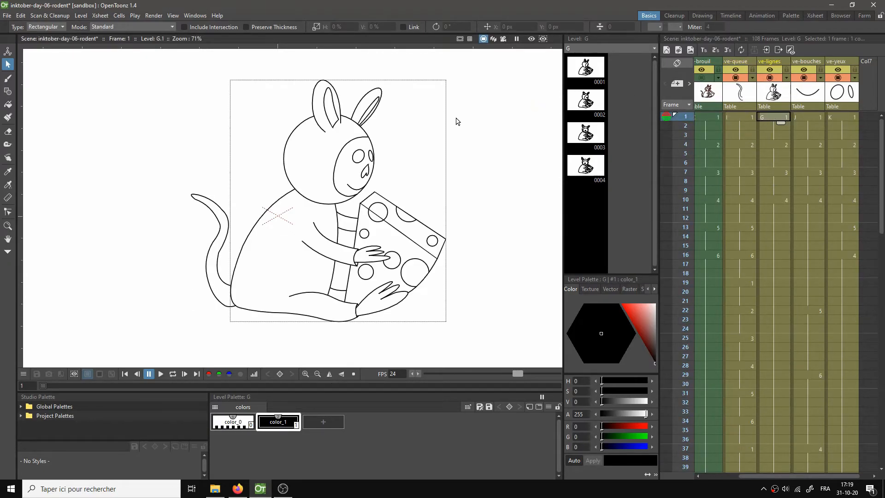
Step: Play the animation in a loop and stop it
{"action": "key", "text": "l"}
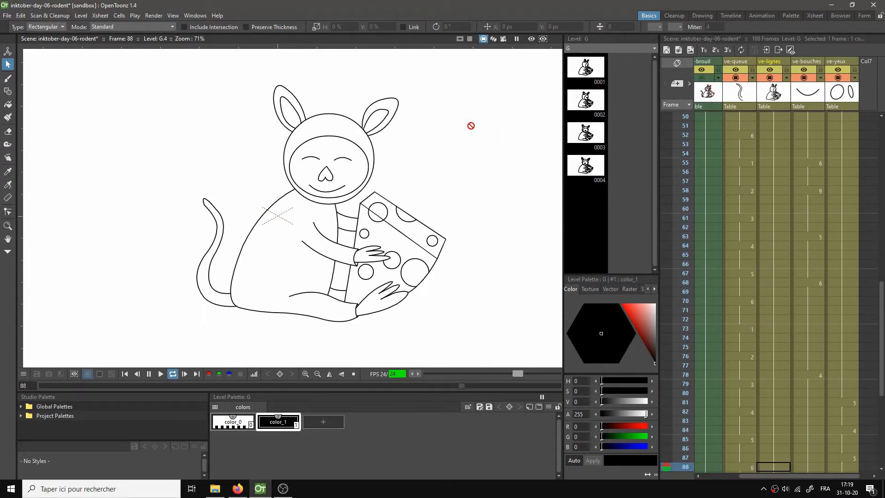
{"action": "key", "text": "l"}
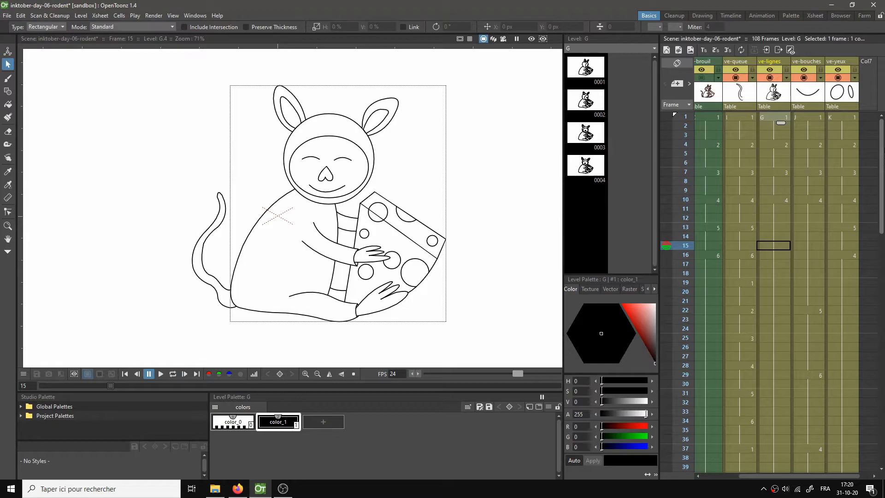
Step: Select the ve-queue and ve-lignes columns together and try merging their levels again
{"action": "left_click", "coordinate": [744, 118]}
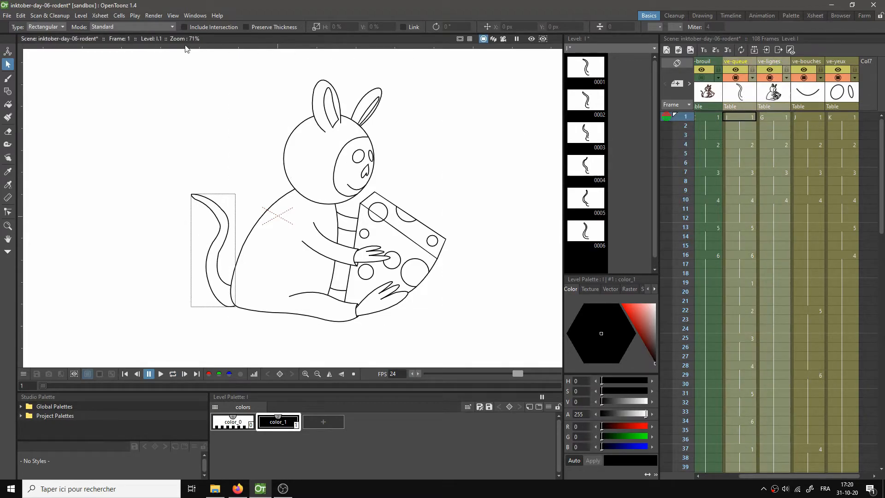
{"action": "left_click", "coordinate": [101, 15]}
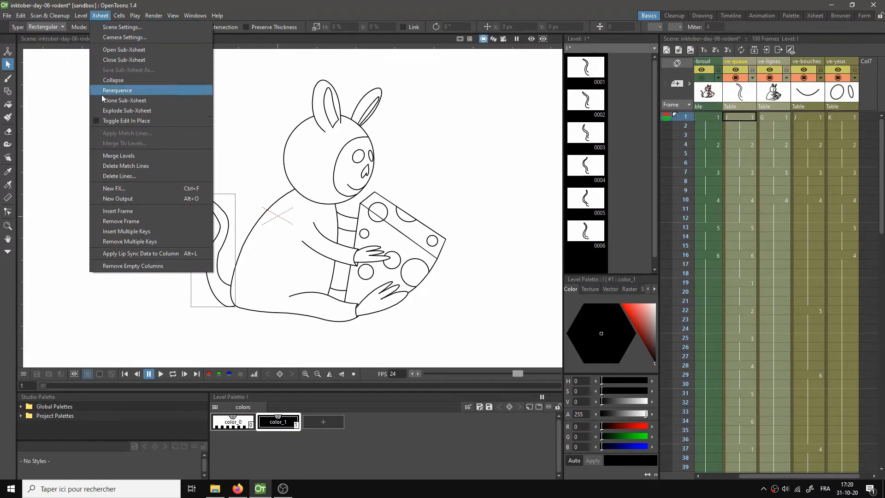
{"action": "left_click", "coordinate": [111, 155]}
{"action": "left_click", "coordinate": [446, 253]}
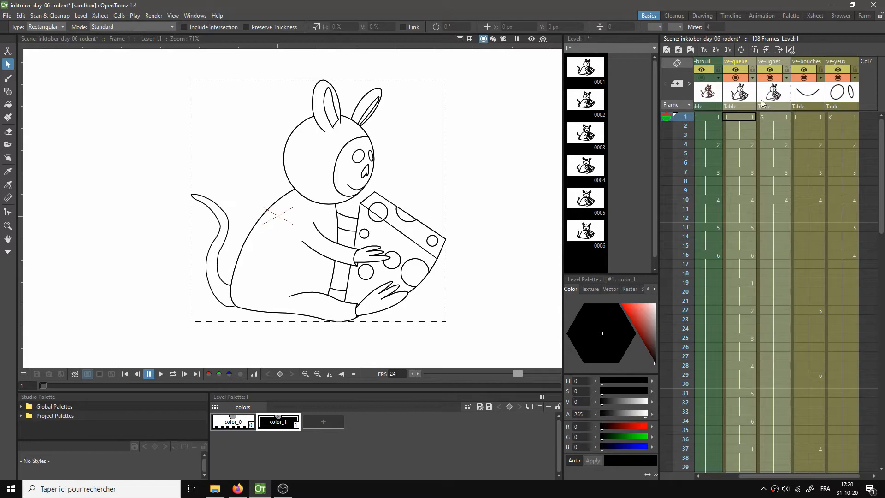
Step: Hide the ve-lignes column, loop the animation and look through the ve-queue exposures down to the last frame to check the merged drawings
{"action": "left_click", "coordinate": [771, 81]}
{"action": "left_click", "coordinate": [746, 121]}
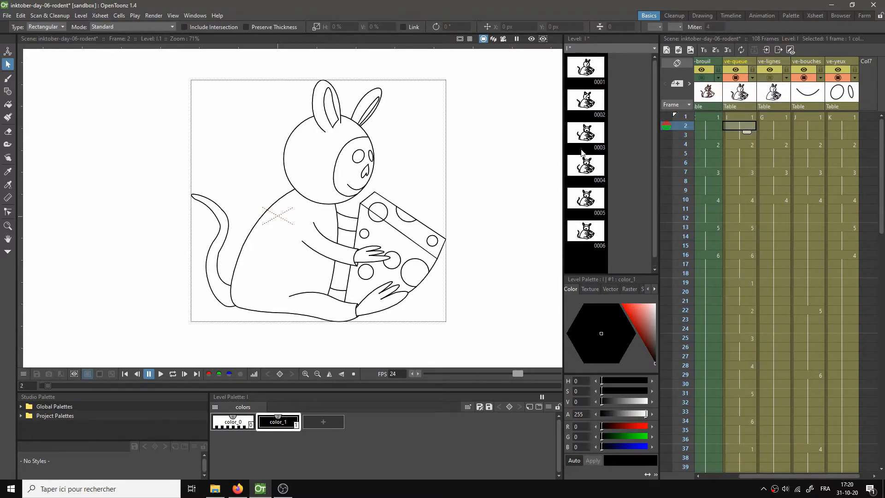
{"action": "key", "text": "l"}
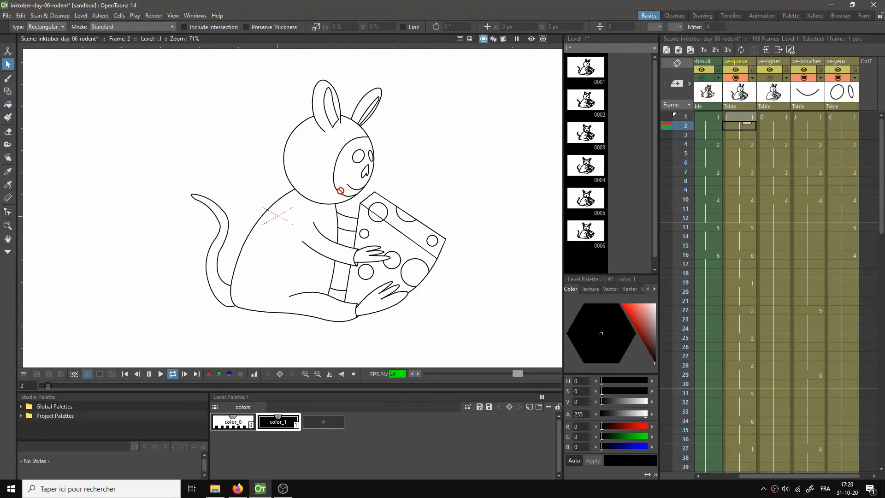
{"action": "key", "text": "p"}
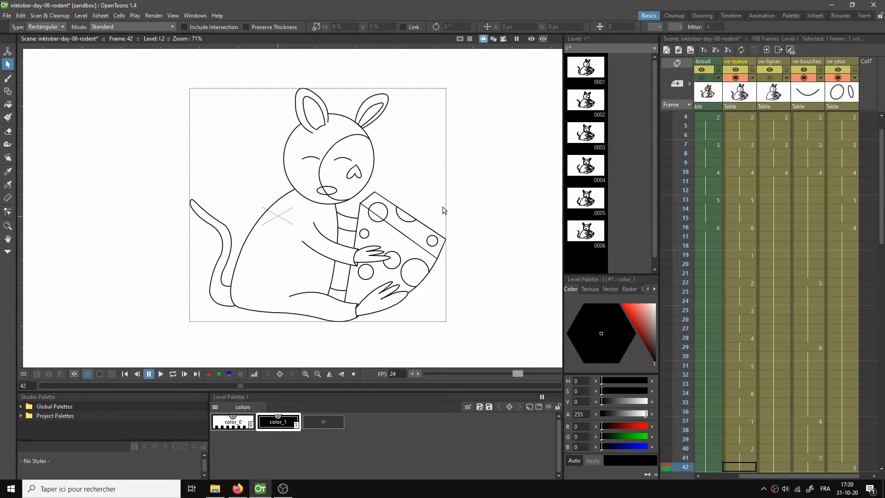
{"action": "scroll", "coordinate": [770, 214], "scroll_direction": "down", "scroll_amount": 9}
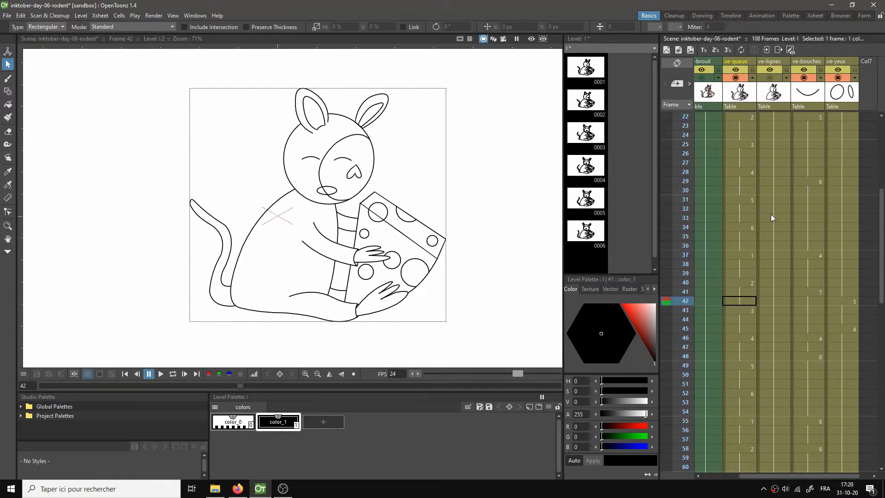
{"action": "scroll", "coordinate": [771, 214], "scroll_direction": "up", "scroll_amount": 4}
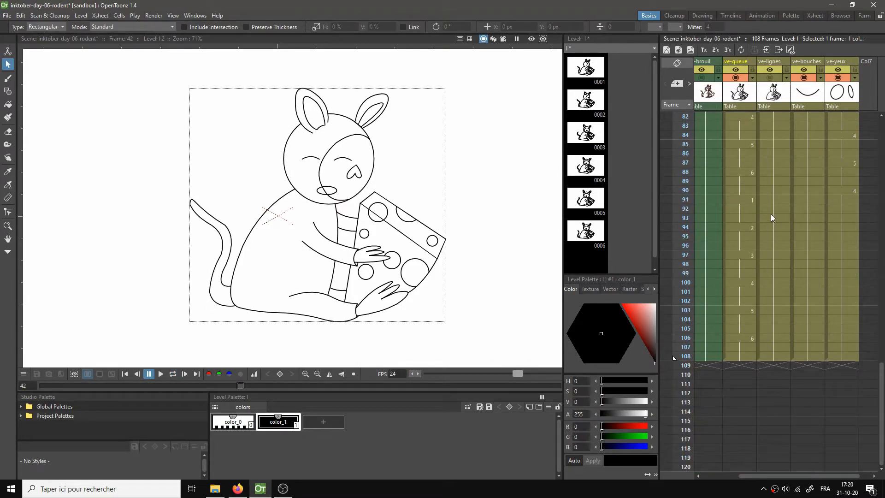
{"action": "scroll", "coordinate": [771, 214], "scroll_direction": "up", "scroll_amount": 6}
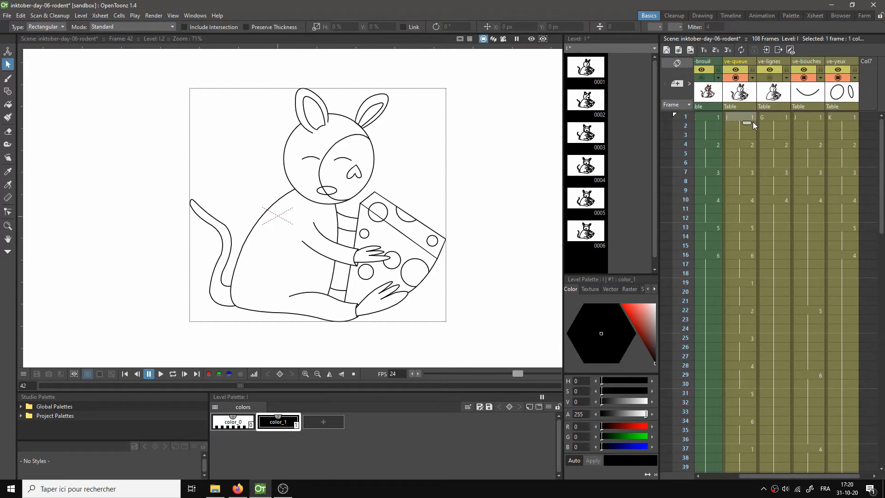
Step: Undo the level merge and make the ve-lignes column visible again
{"action": "key", "text": "ctrl+z"}
{"action": "left_click", "coordinate": [753, 91]}
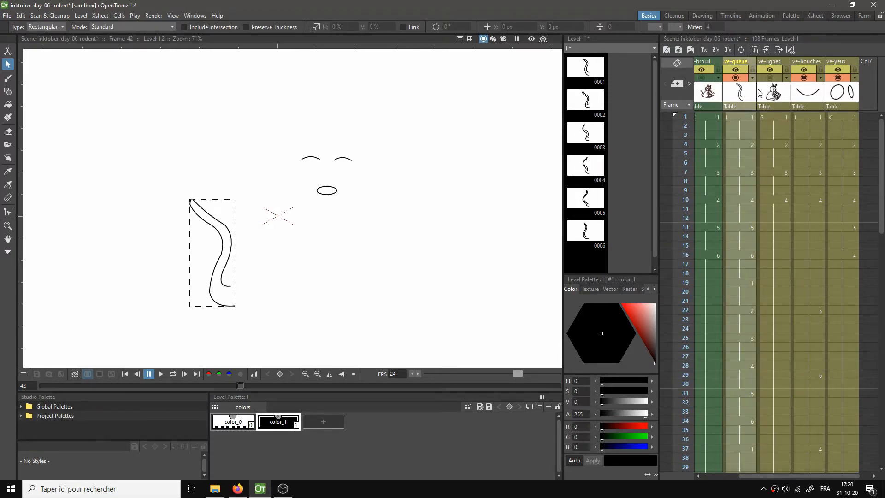
{"action": "left_click", "coordinate": [789, 119]}
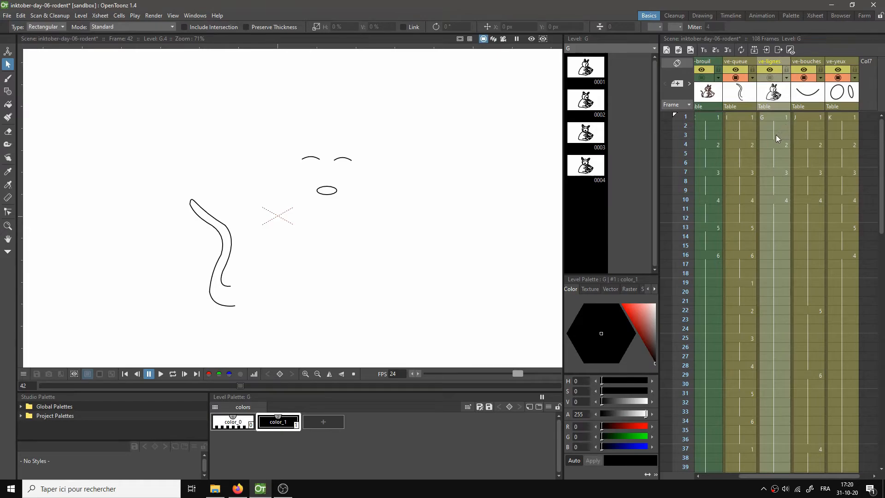
{"action": "left_click", "coordinate": [738, 96]}
{"action": "left_click", "coordinate": [777, 96]}
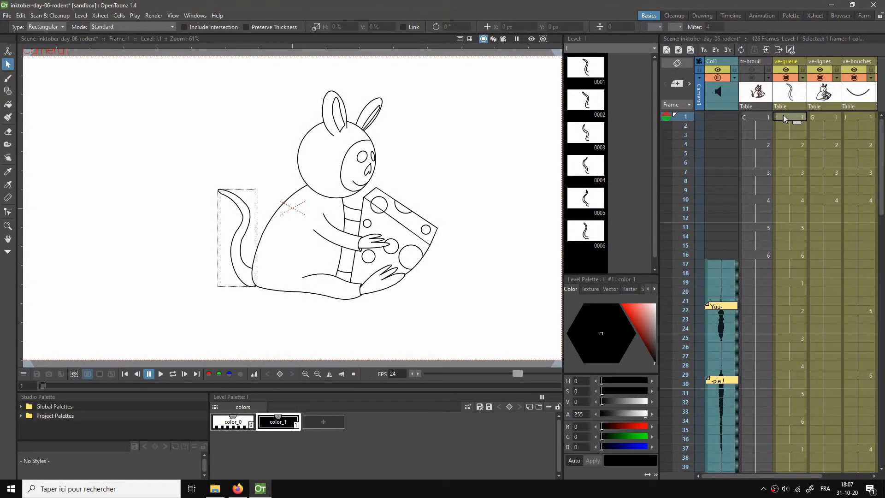
Step: Select the ve-queue column by its header and check which level conversion options are available
{"action": "left_click_drag", "start_coordinate": [787, 475], "coordinate": [822, 476]}
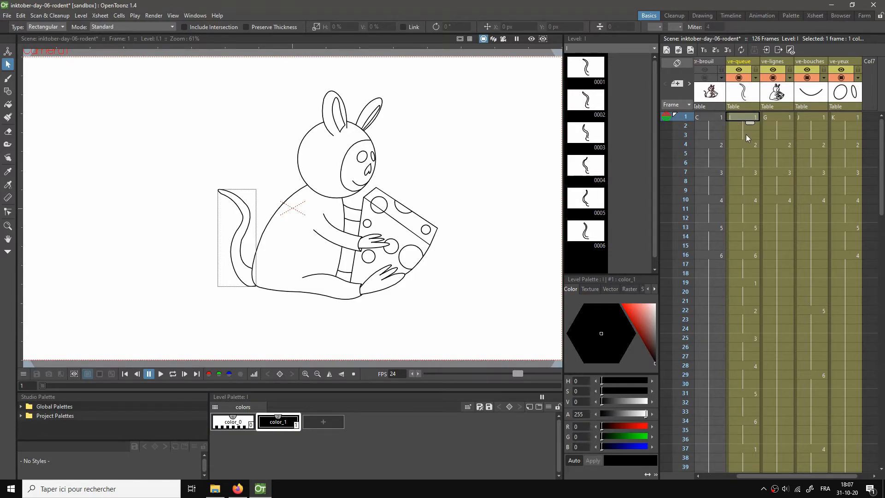
{"action": "left_click", "coordinate": [746, 62]}
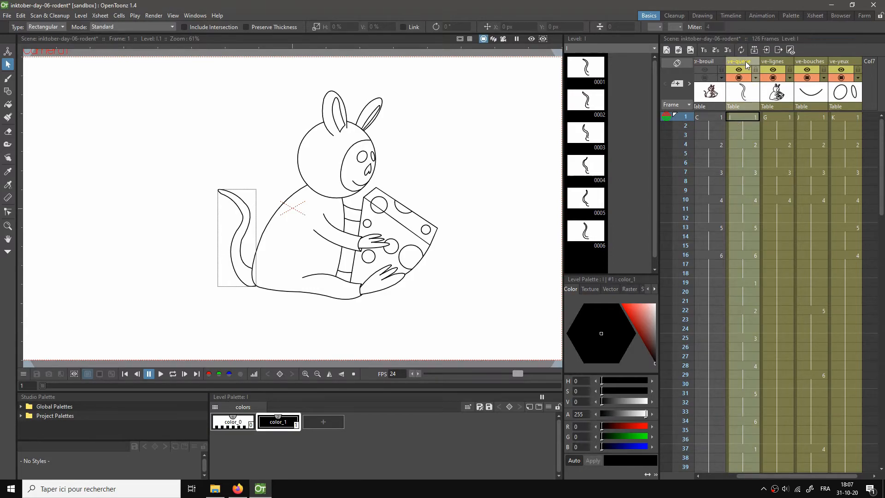
{"action": "right_click", "coordinate": [745, 62]}
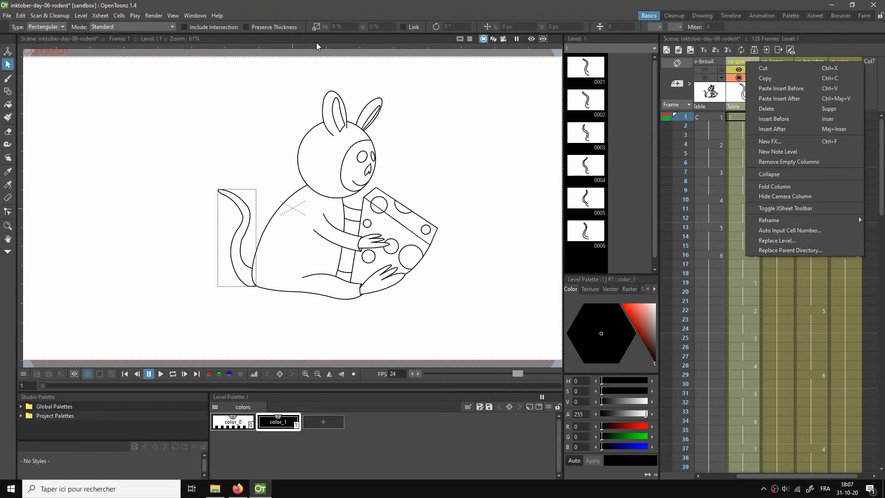
{"action": "left_click", "coordinate": [80, 16]}
{"action": "mouse_move", "coordinate": [98, 16]}
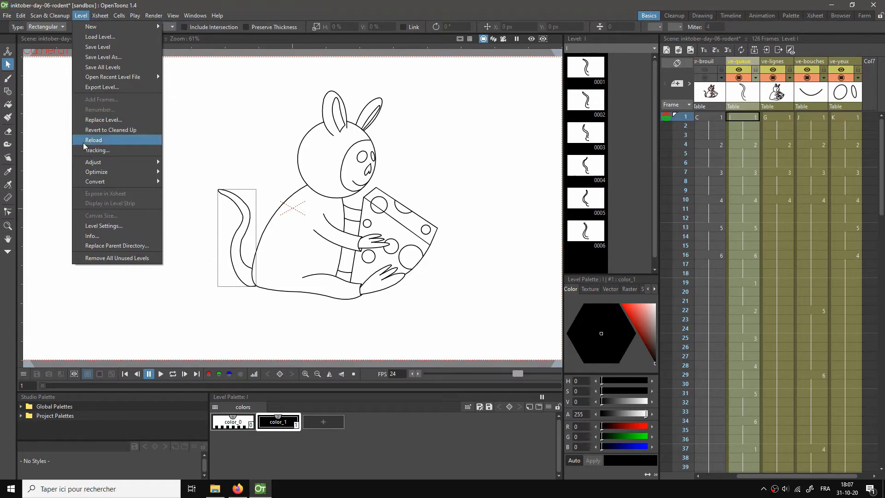
{"action": "mouse_move", "coordinate": [95, 183]}
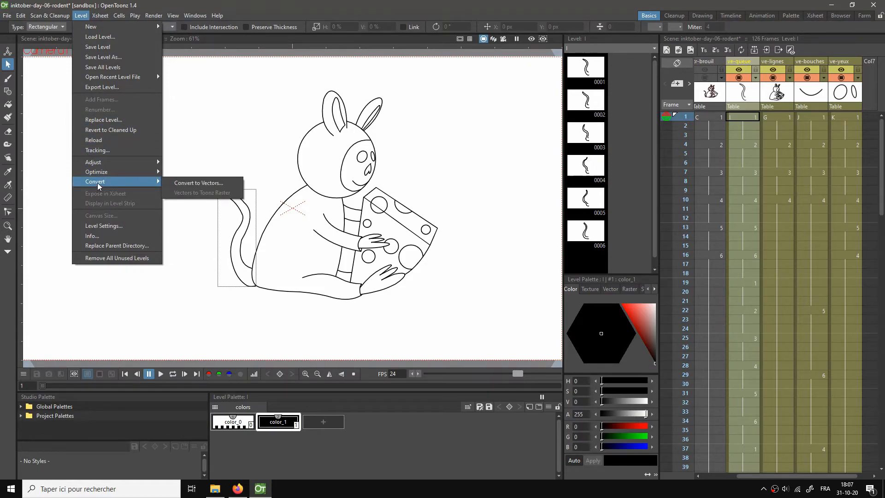
{"action": "key", "text": "Escape"}
{"action": "key", "text": "Escape"}
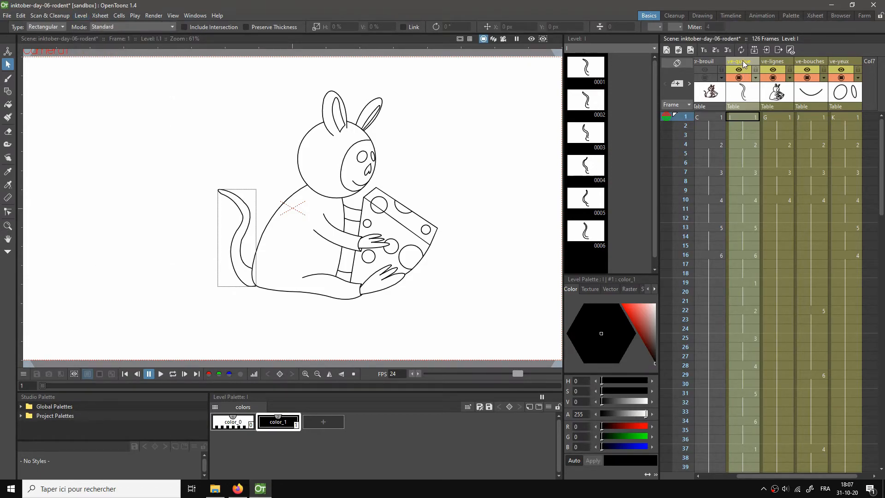
Step: Compare selecting ve-queue's cells with selecting its column header, and recheck the level conversion options for the header selection
{"action": "left_click", "coordinate": [737, 117]}
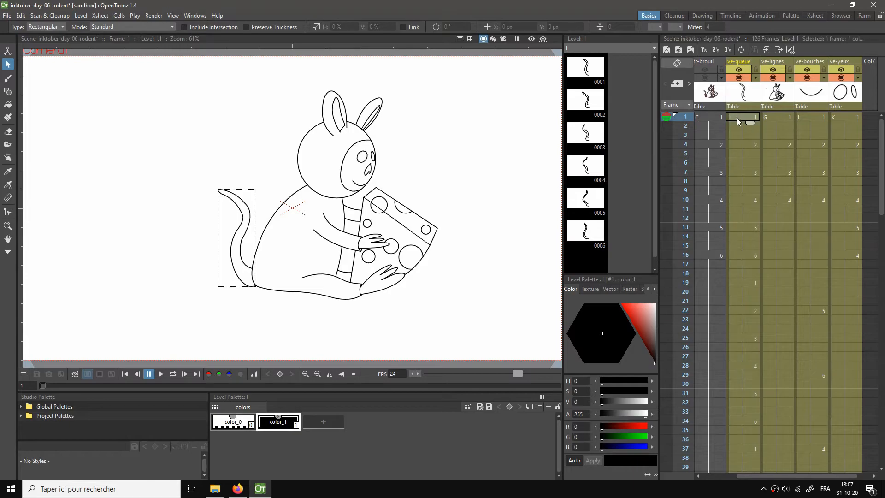
{"action": "left_click", "coordinate": [739, 60]}
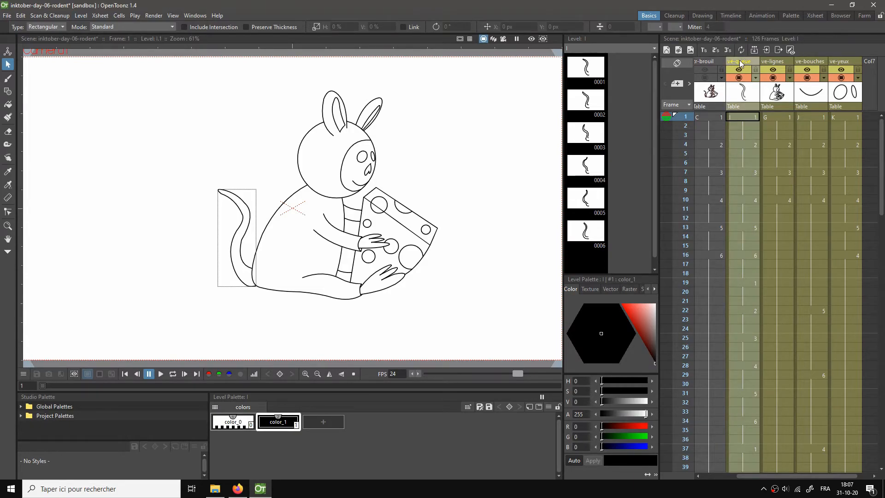
{"action": "left_click", "coordinate": [81, 15]}
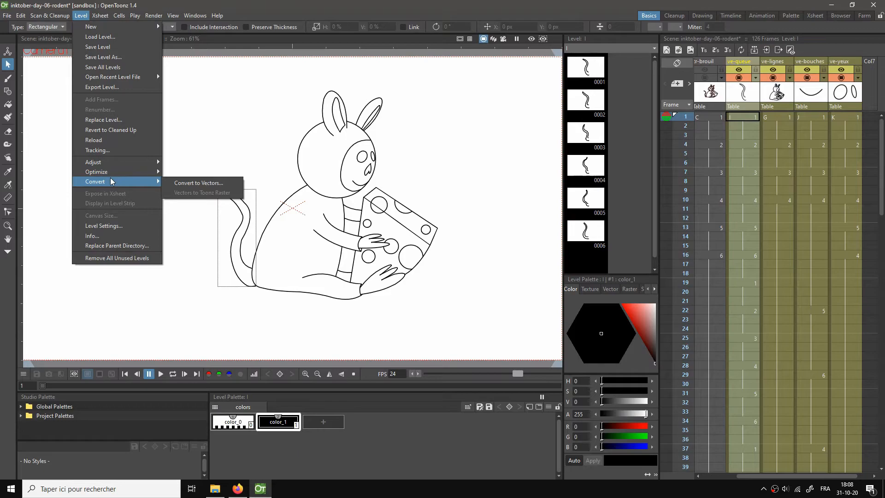
{"action": "left_click", "coordinate": [730, 119]}
{"action": "left_click", "coordinate": [726, 125]}
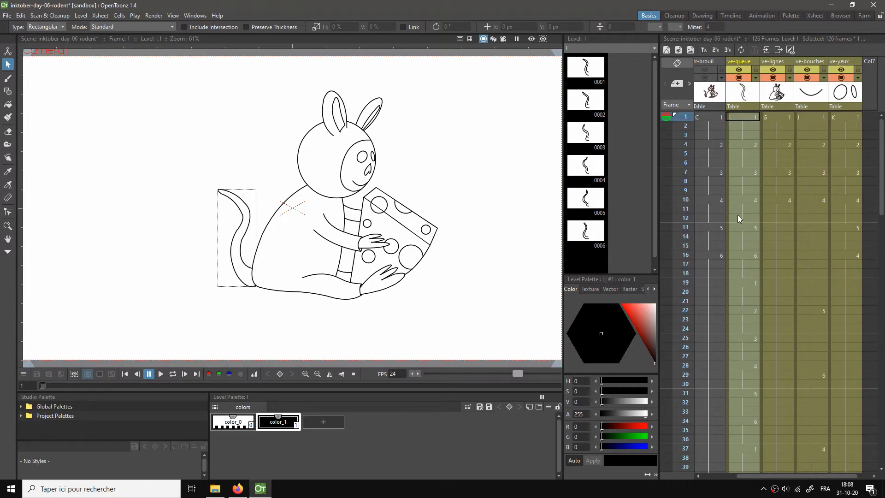
{"action": "left_click", "coordinate": [740, 64]}
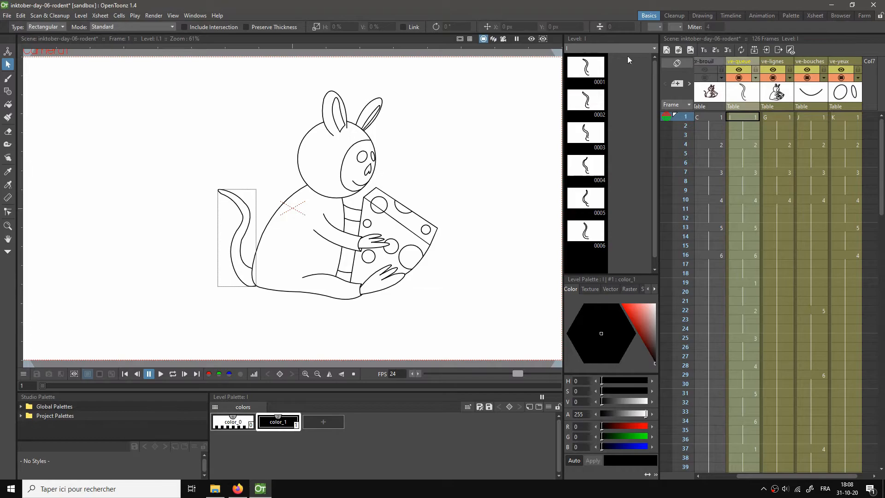
{"action": "left_click", "coordinate": [80, 16]}
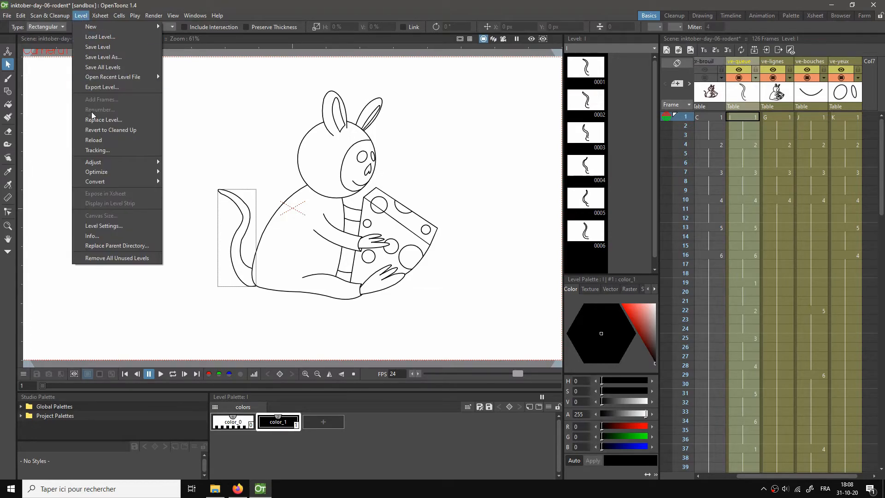
{"action": "mouse_move", "coordinate": [97, 184]}
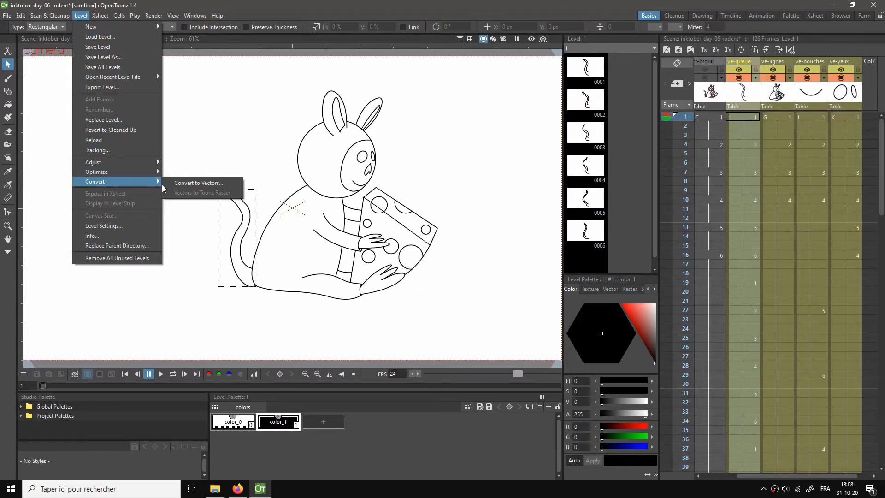
Step: Select all ve-queue cells from frame 1 to 126 and convert the vectors to Toonz Raster
{"action": "left_click", "coordinate": [739, 120]}
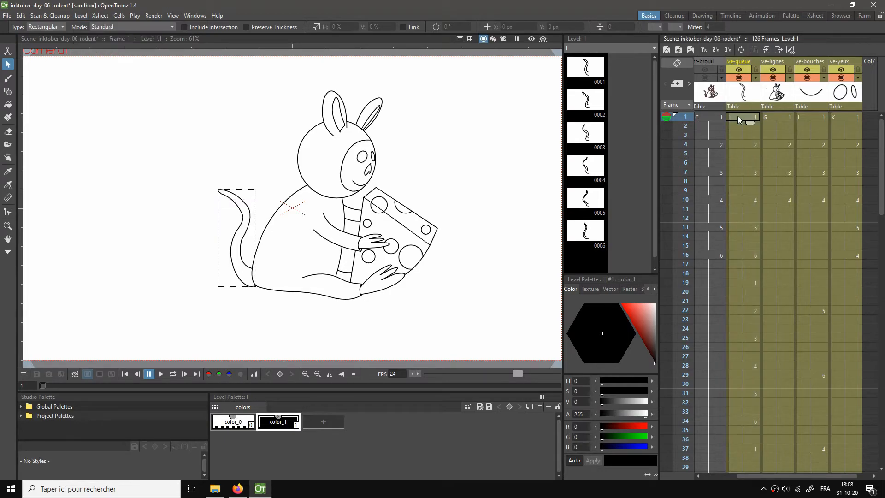
{"action": "scroll", "coordinate": [738, 215], "scroll_direction": "down", "scroll_amount": 15}
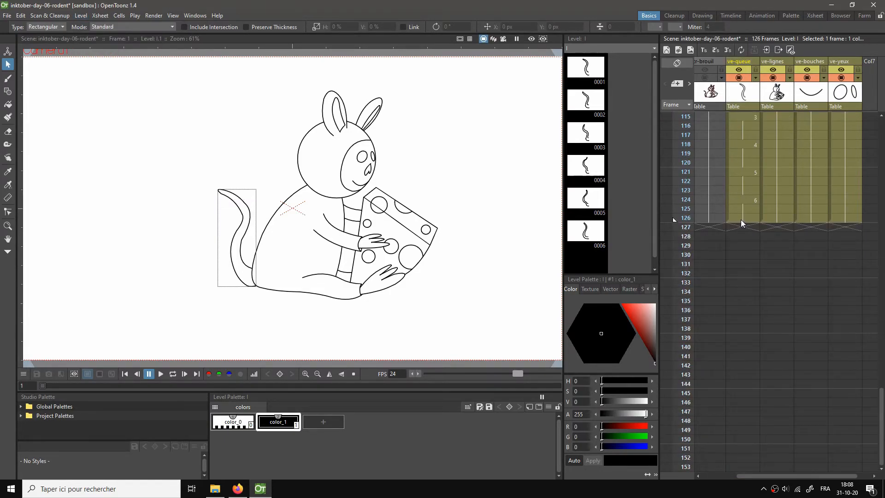
{"action": "left_click", "coordinate": [741, 219], "text": "shift"}
{"action": "scroll", "coordinate": [745, 203], "scroll_direction": "up", "scroll_amount": 14}
{"action": "scroll", "coordinate": [746, 201], "scroll_direction": "up", "scroll_amount": 1}
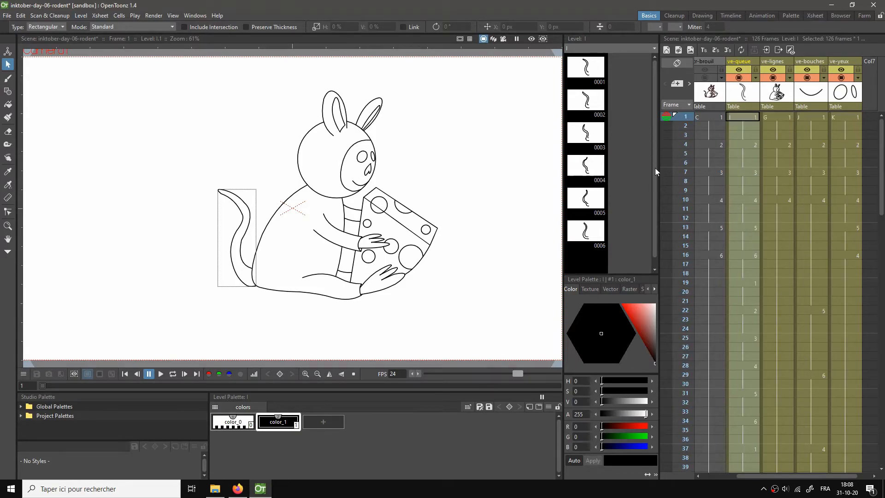
{"action": "left_click", "coordinate": [81, 16]}
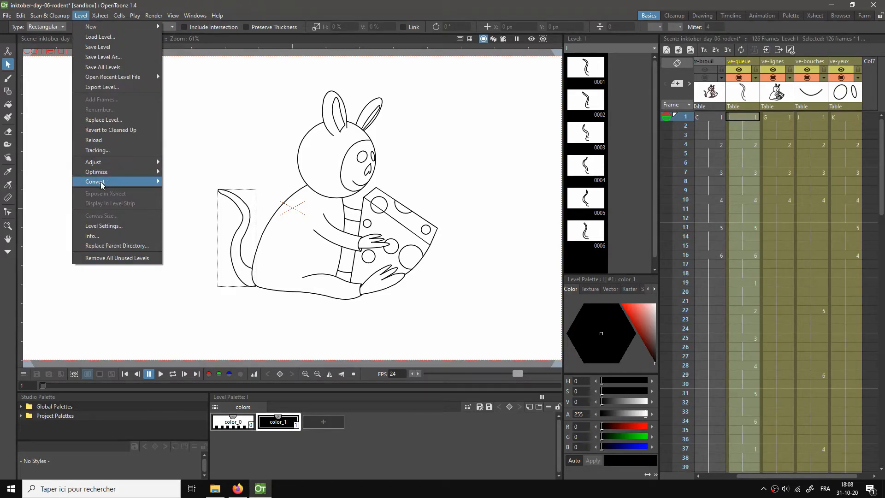
{"action": "mouse_move", "coordinate": [126, 184]}
{"action": "left_click", "coordinate": [202, 192]}
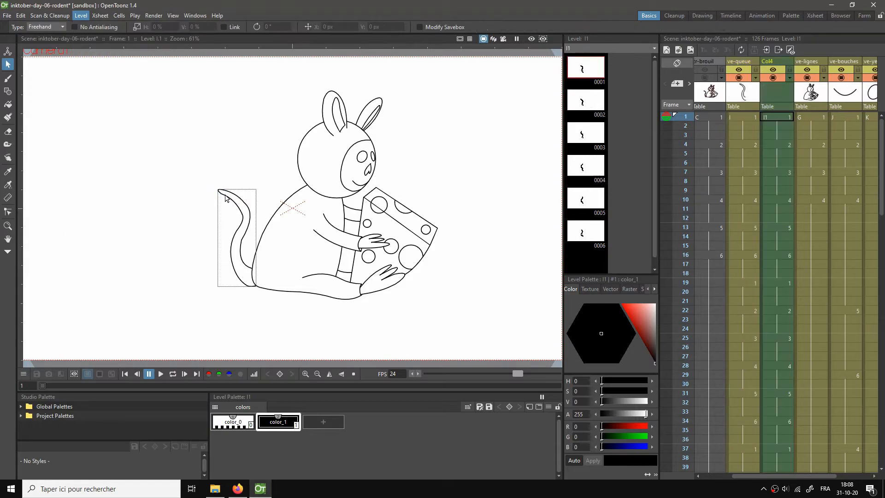
Step: Rename the converted tail column tr-queue
{"action": "double_click", "coordinate": [775, 61]}
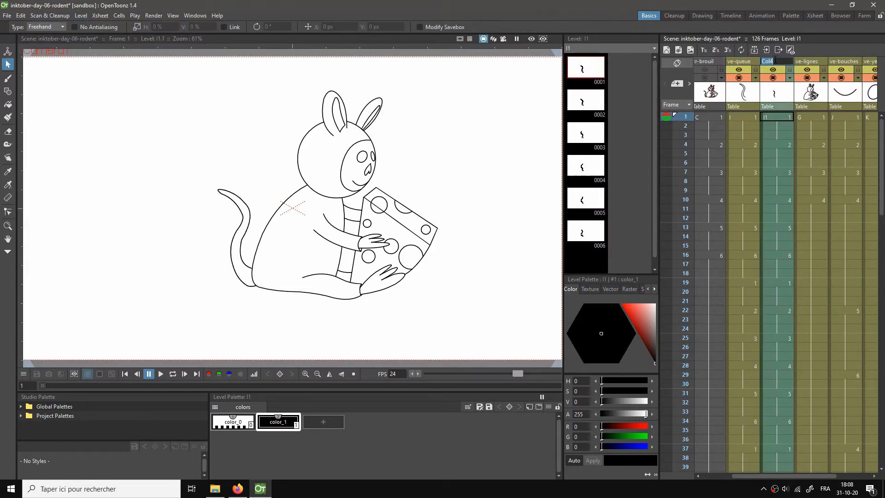
{"action": "type", "text": "tr-queue"}
{"action": "key", "text": "Return"}
Step: Select all ve-lignes cells from frame 1 to 126 and convert the vectors to Toonz Raster
{"action": "left_click", "coordinate": [806, 61]}
{"action": "left_click", "coordinate": [812, 118]}
{"action": "scroll", "coordinate": [813, 204], "scroll_direction": "down", "scroll_amount": 10}
{"action": "scroll", "coordinate": [812, 205], "scroll_direction": "down", "scroll_amount": 2}
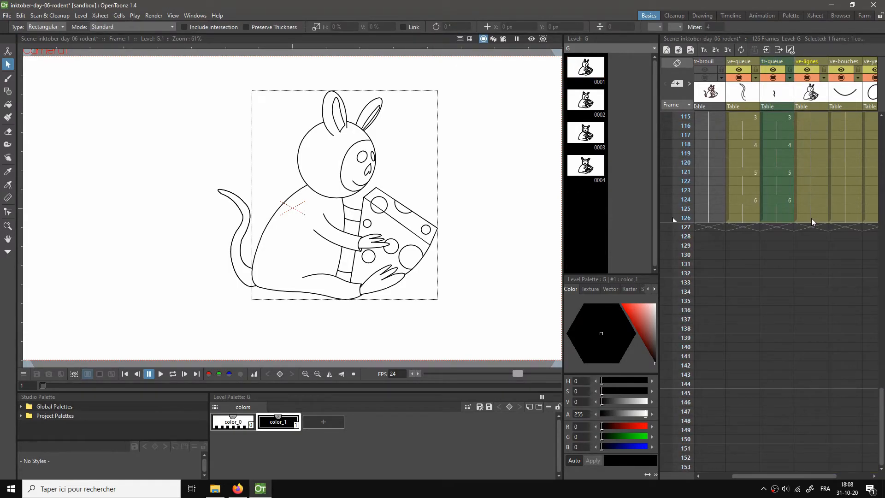
{"action": "left_click", "coordinate": [811, 218], "text": "shift"}
{"action": "scroll", "coordinate": [812, 190], "scroll_direction": "up", "scroll_amount": 20}
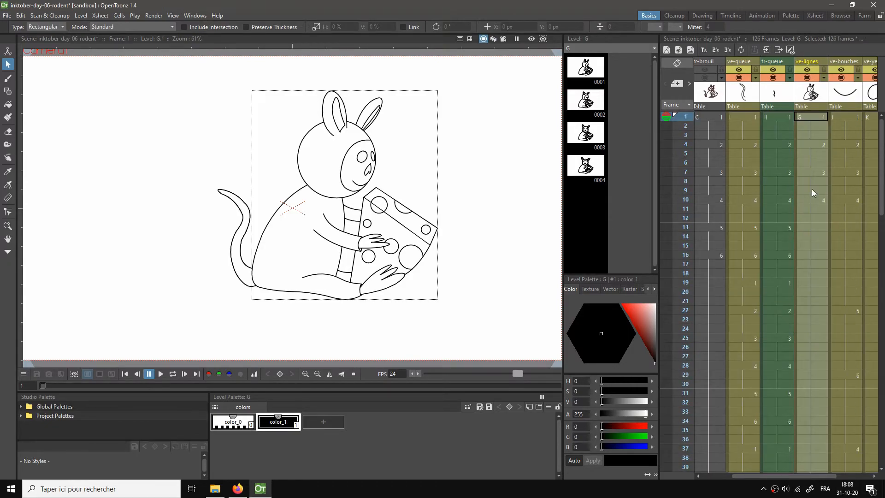
{"action": "left_click", "coordinate": [81, 16]}
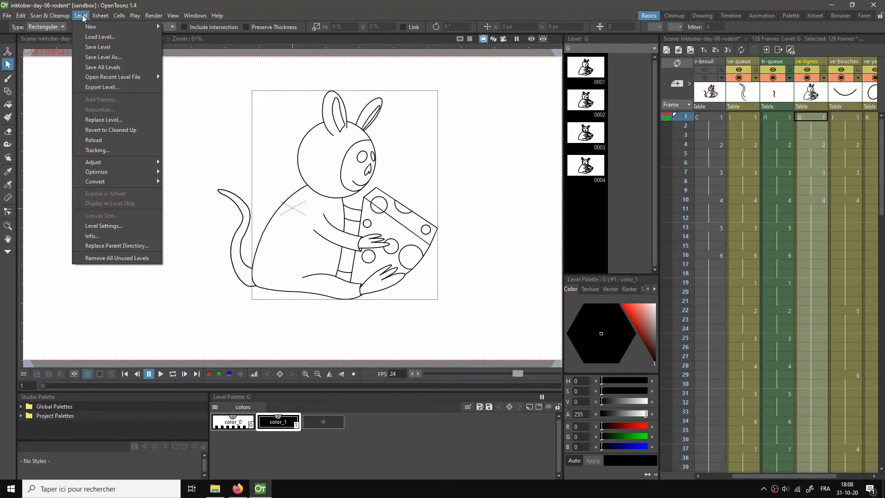
{"action": "mouse_move", "coordinate": [106, 181]}
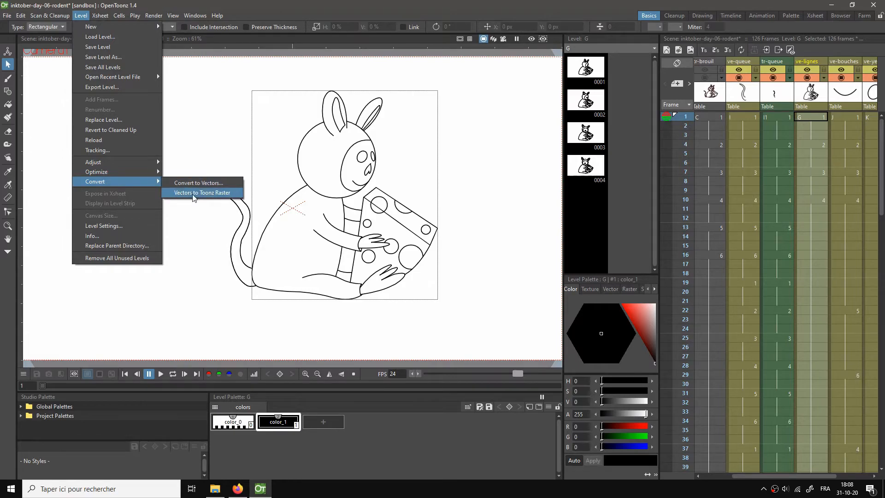
{"action": "left_click", "coordinate": [193, 197]}
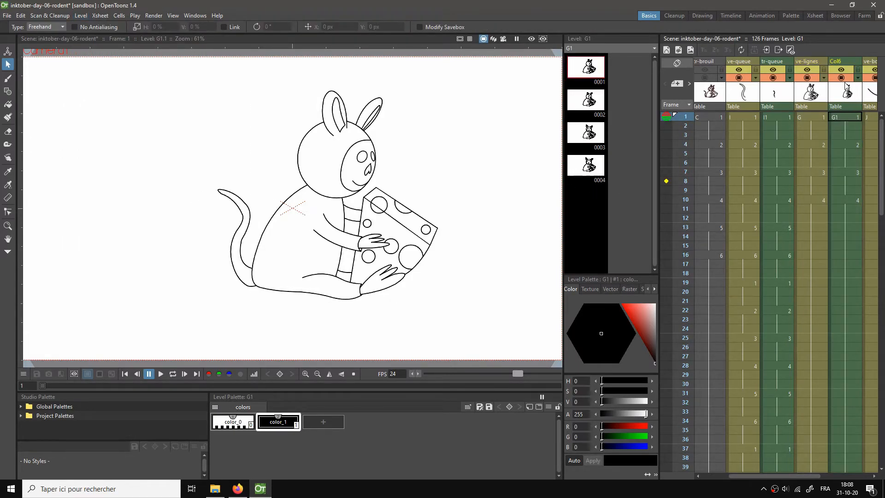
Step: Rename the converted body column tr-lignes
{"action": "left_click", "coordinate": [843, 62]}
{"action": "double_click", "coordinate": [842, 60]}
{"action": "type", "text": "tr-lignes"}
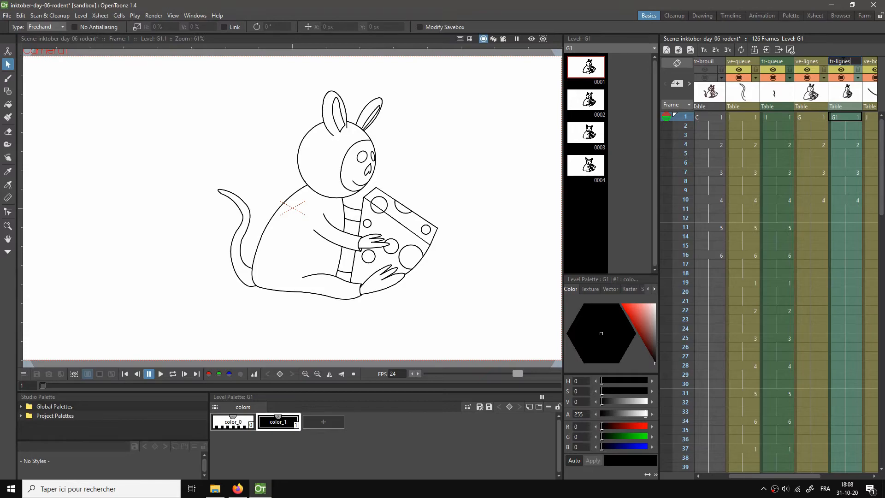
Step: Confirm the column name tr-lignes and convert all 126 frames of the ve-bouches column from vectors to Toonz Raster
{"action": "key", "text": "Return"}
{"action": "scroll", "coordinate": [807, 474], "scroll_direction": "right", "scroll_amount": 3}
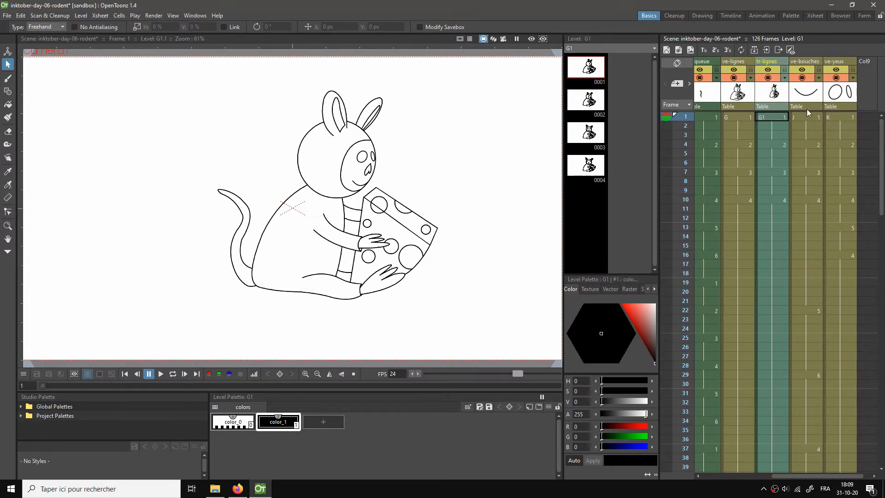
{"action": "left_click", "coordinate": [806, 87]}
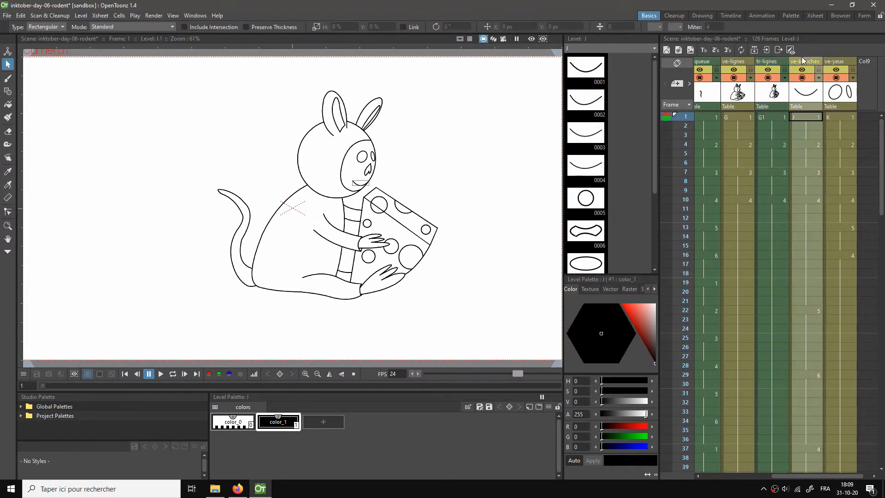
{"action": "left_click", "coordinate": [806, 116]}
{"action": "scroll", "coordinate": [811, 304], "scroll_direction": "down", "scroll_amount": 10}
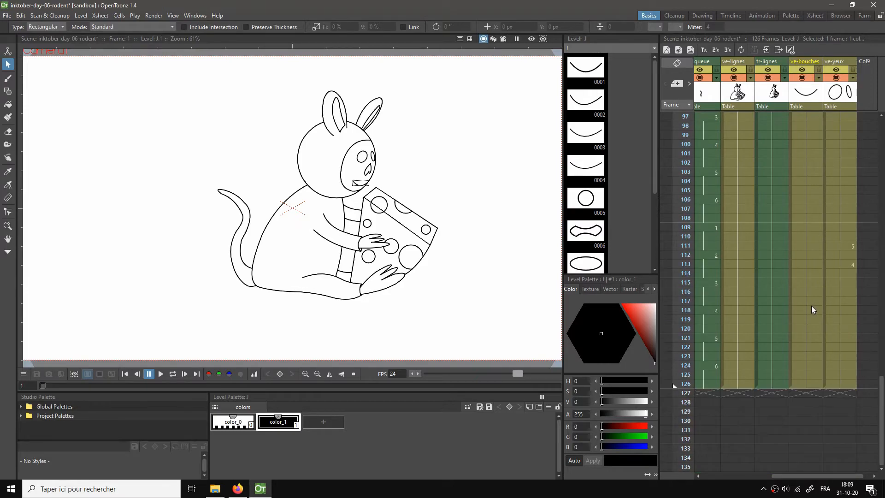
{"action": "scroll", "coordinate": [811, 308], "scroll_direction": "down", "scroll_amount": 1}
{"action": "left_click", "coordinate": [806, 330], "text": "shift"}
{"action": "scroll", "coordinate": [806, 300], "scroll_direction": "up", "scroll_amount": 9}
{"action": "scroll", "coordinate": [806, 267], "scroll_direction": "up", "scroll_amount": 4}
{"action": "left_click", "coordinate": [81, 16]}
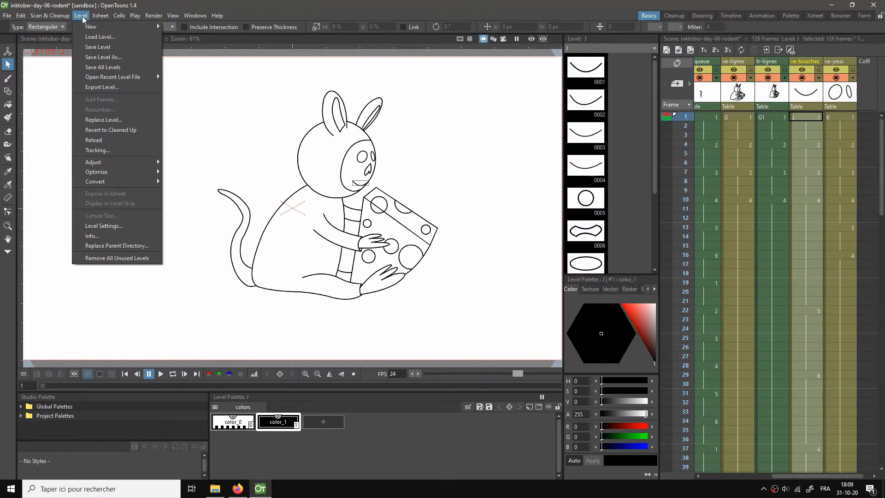
{"action": "mouse_move", "coordinate": [138, 181]}
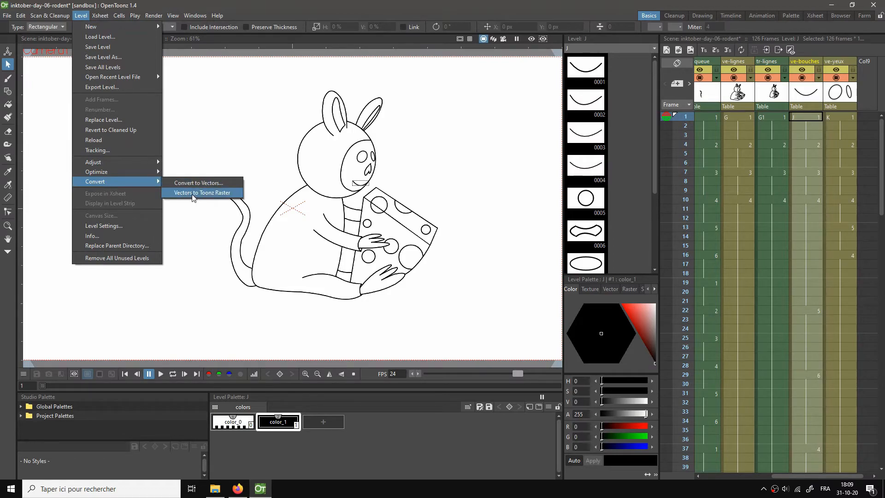
{"action": "left_click", "coordinate": [193, 193]}
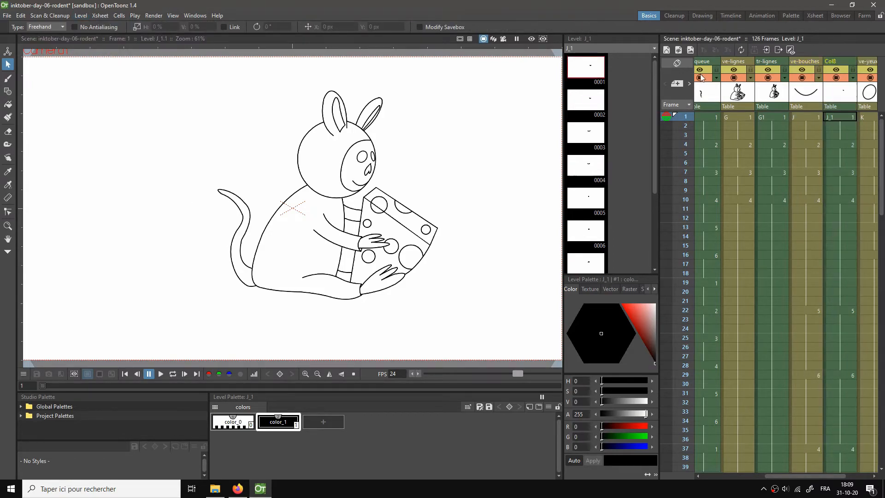
Step: Rename the new raster mouth column as tr-bouches
{"action": "left_click", "coordinate": [834, 62]}
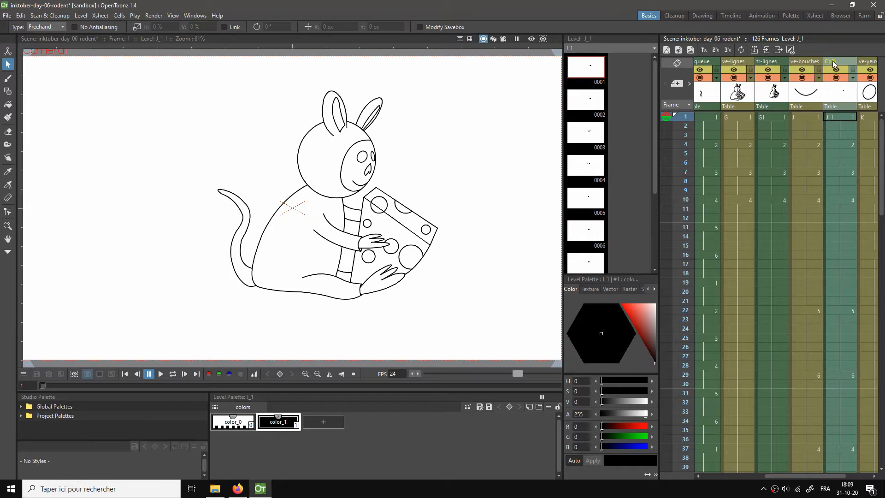
{"action": "type", "text": "tr-bouches"}
{"action": "key", "text": "Return"}
Step: Convert frames 1 to 126 of the ve-yeux column from vectors to Toonz Raster
{"action": "left_click_drag", "start_coordinate": [834, 476], "coordinate": [869, 481]}
{"action": "left_click", "coordinate": [814, 124]}
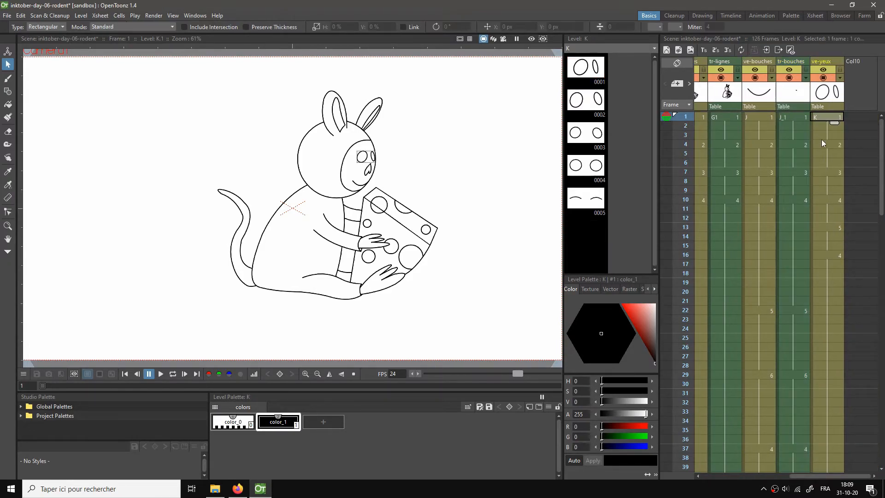
{"action": "scroll", "coordinate": [853, 332], "scroll_direction": "down", "scroll_amount": 15}
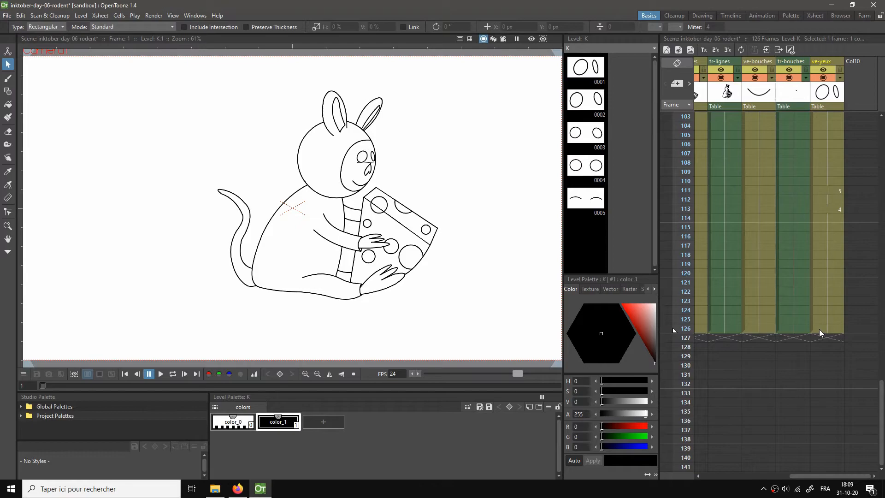
{"action": "left_click", "coordinate": [820, 329], "text": "shift"}
{"action": "scroll", "coordinate": [825, 306], "scroll_direction": "up", "scroll_amount": 15}
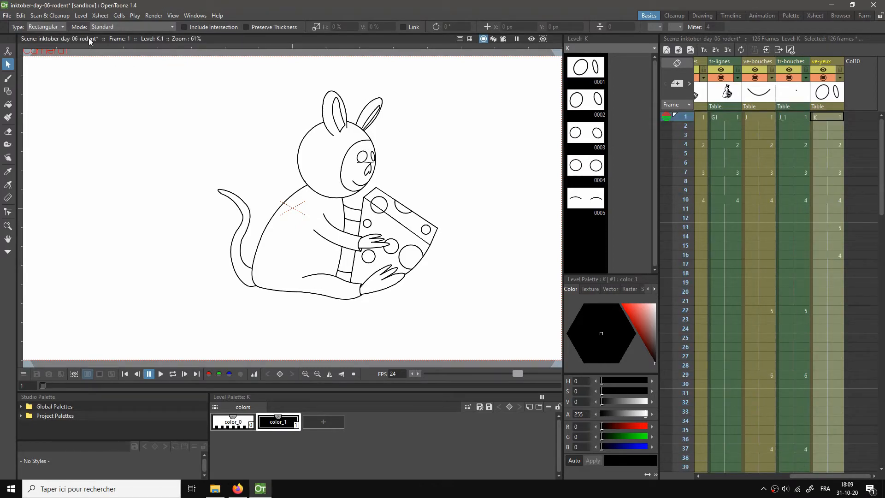
{"action": "left_click", "coordinate": [83, 15]}
{"action": "mouse_move", "coordinate": [110, 182]}
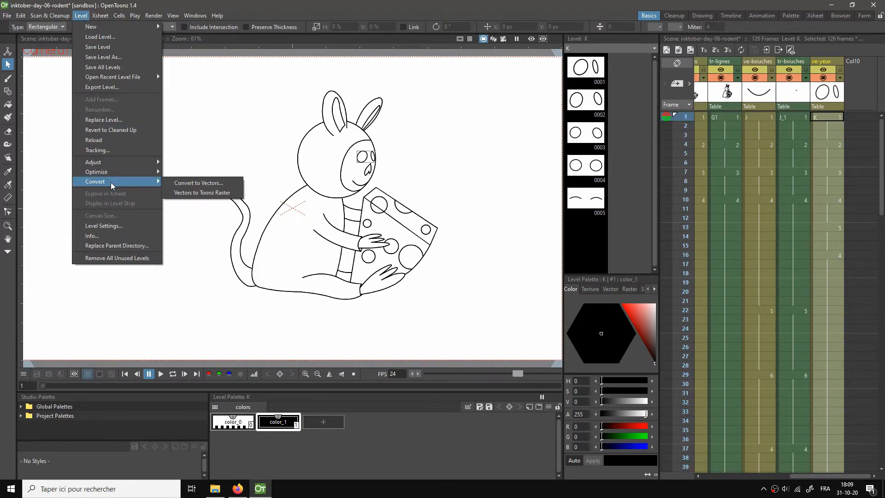
{"action": "left_click", "coordinate": [206, 192]}
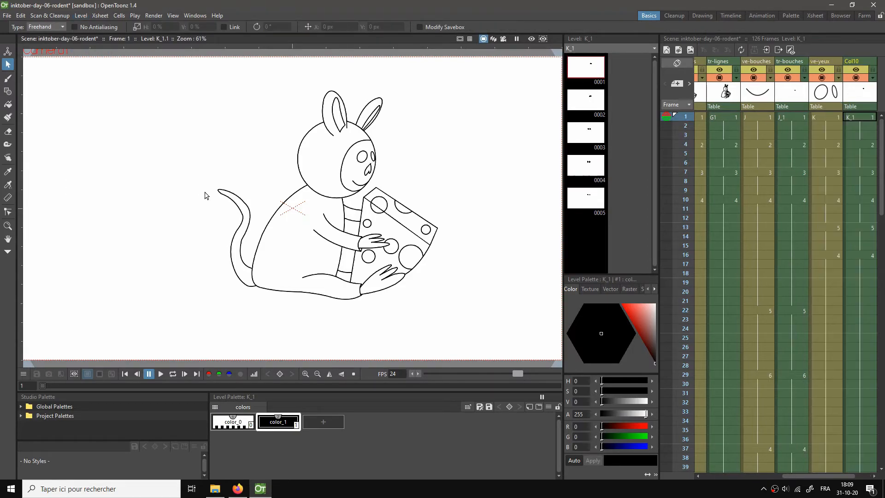
Step: Rename the new raster eyes column as tr-yeux
{"action": "double_click", "coordinate": [860, 61]}
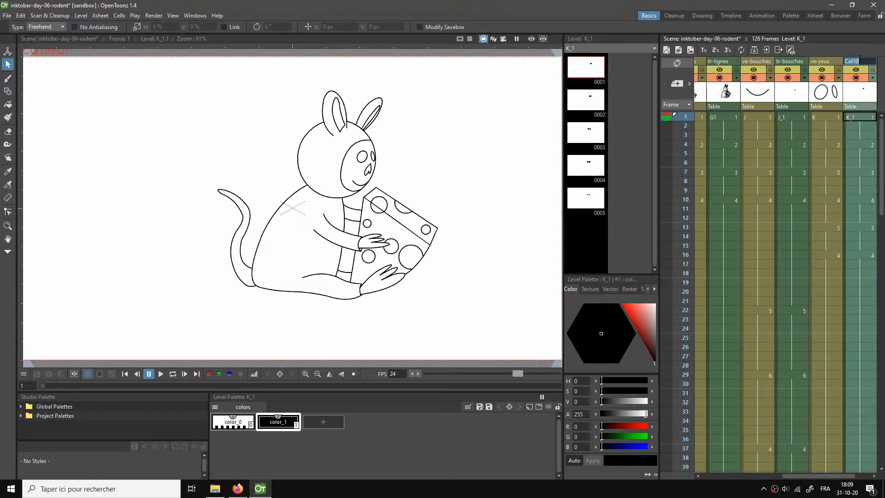
{"action": "type", "text": "tr-yeux"}
{"action": "key", "text": "Return"}
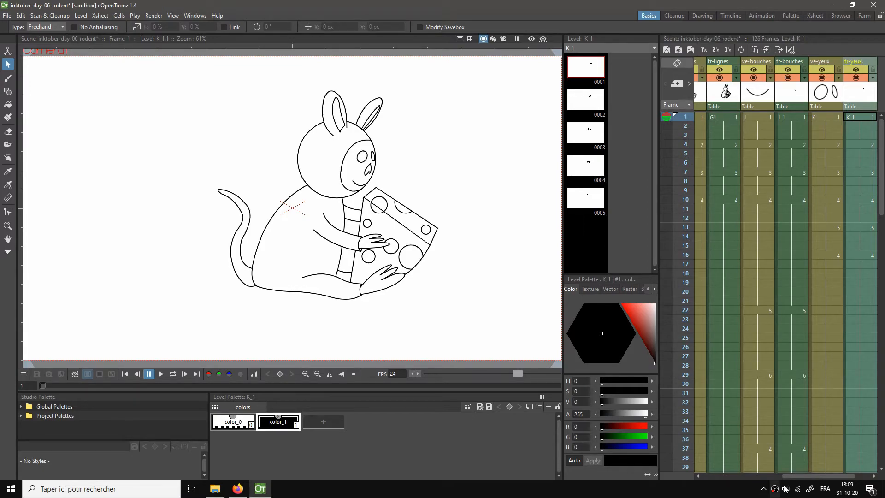
Step: Move the tr-queue and tr-lignes columns ahead of the ve-queue column in the Xsheet
{"action": "left_click_drag", "start_coordinate": [817, 478], "coordinate": [747, 477]}
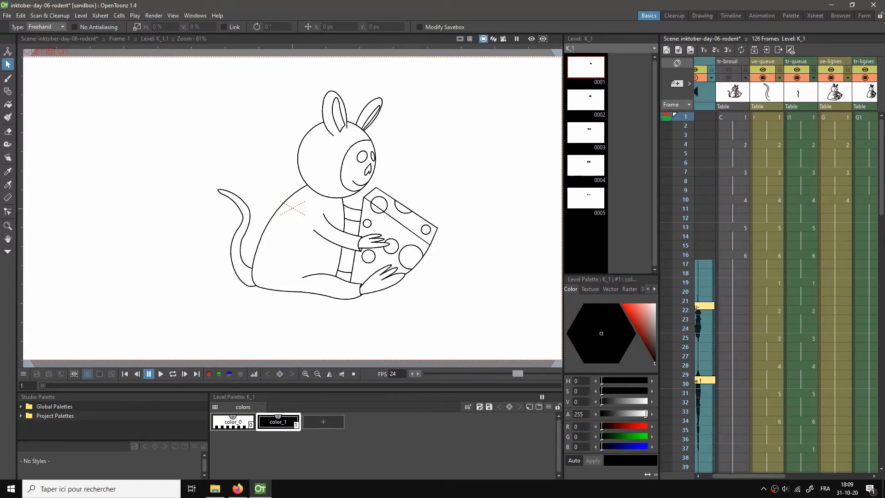
{"action": "left_click_drag", "start_coordinate": [806, 58], "coordinate": [766, 59]}
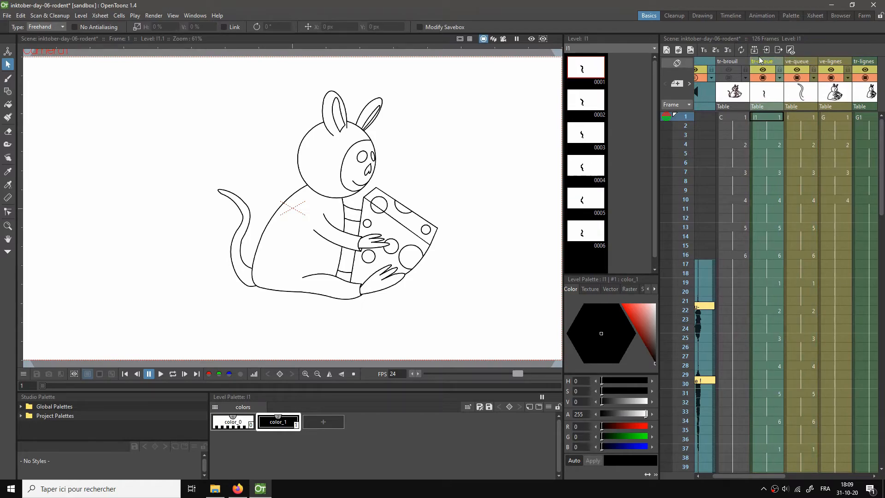
{"action": "left_click_drag", "start_coordinate": [868, 63], "coordinate": [789, 64]}
Step: Move the tr-bouches and tr-yeux columns directly after tr-lignes so that all raster columns sit together
{"action": "left_click_drag", "start_coordinate": [771, 476], "coordinate": [815, 476]}
{"action": "left_click", "coordinate": [828, 61]}
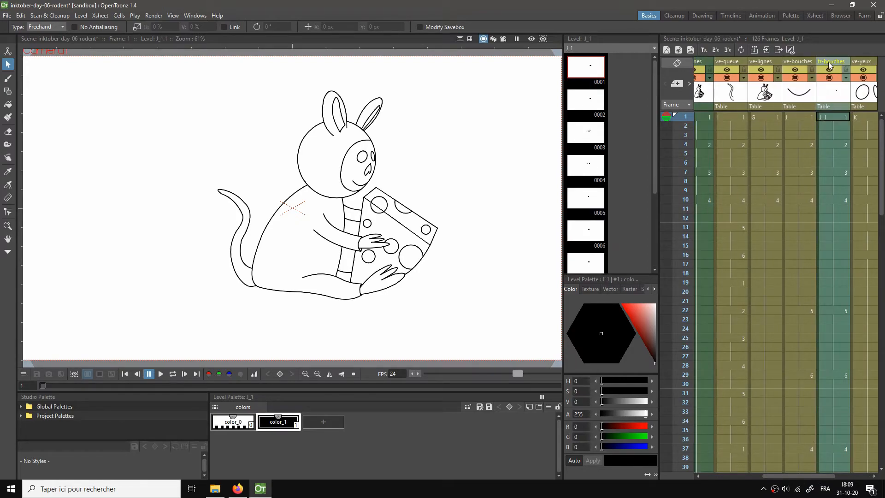
{"action": "left_click_drag", "start_coordinate": [831, 62], "coordinate": [739, 58]}
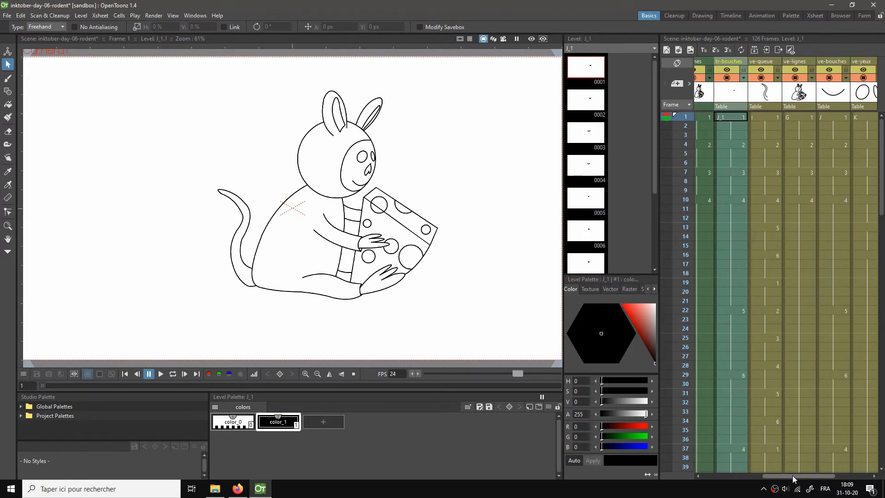
{"action": "left_click_drag", "start_coordinate": [793, 474], "coordinate": [818, 476]}
{"action": "left_click", "coordinate": [843, 60]}
{"action": "left_click_drag", "start_coordinate": [842, 60], "coordinate": [720, 59]}
{"action": "left_click_drag", "start_coordinate": [802, 477], "coordinate": [751, 479]}
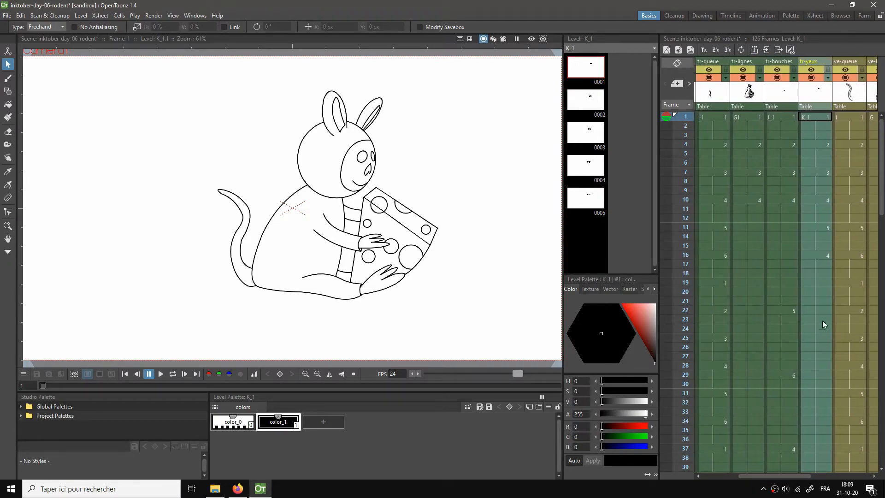
Step: Merge the tr-queue and tr-lignes columns with Merge Tlv Levels, saving in +drawings under the file name I1_merged
{"action": "left_click", "coordinate": [784, 126]}
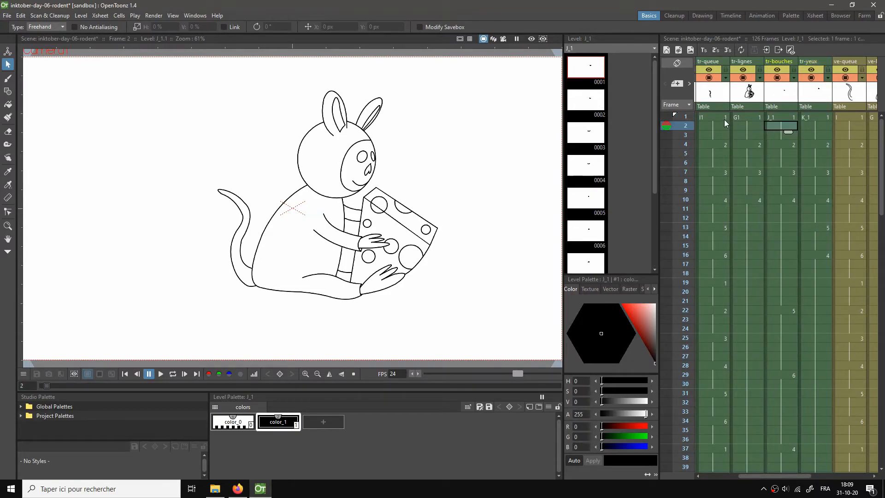
{"action": "left_click_drag", "start_coordinate": [713, 91], "coordinate": [743, 94]}
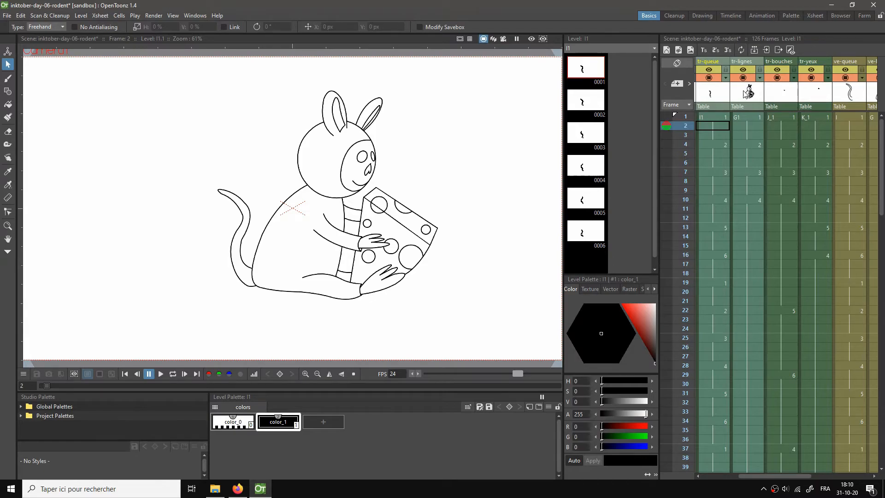
{"action": "left_click", "coordinate": [82, 16]}
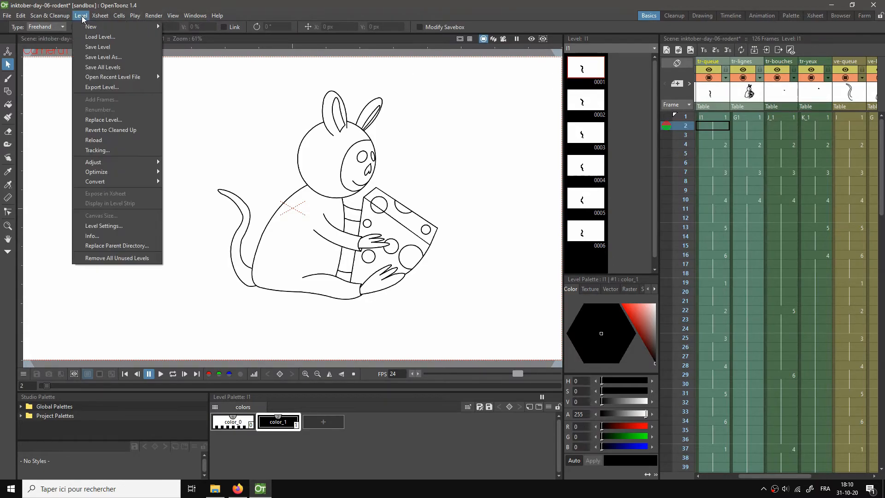
{"action": "mouse_move", "coordinate": [101, 16]}
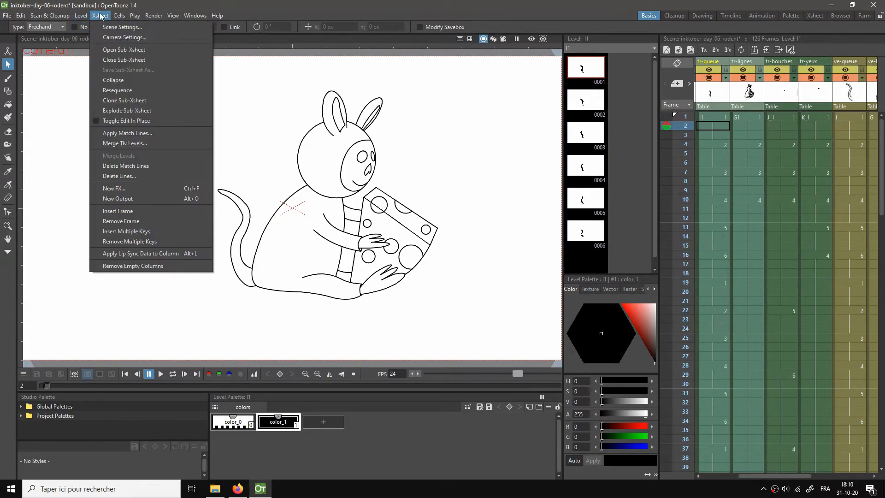
{"action": "left_click", "coordinate": [120, 144]}
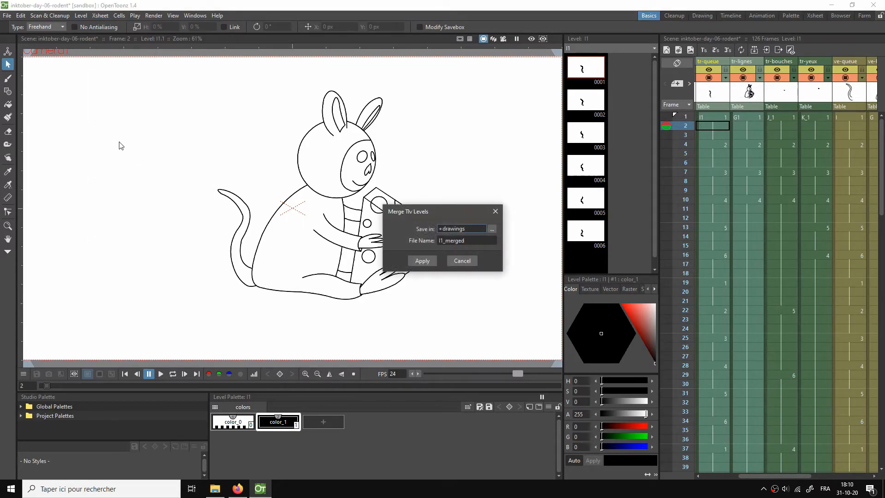
{"action": "left_click", "coordinate": [422, 261]}
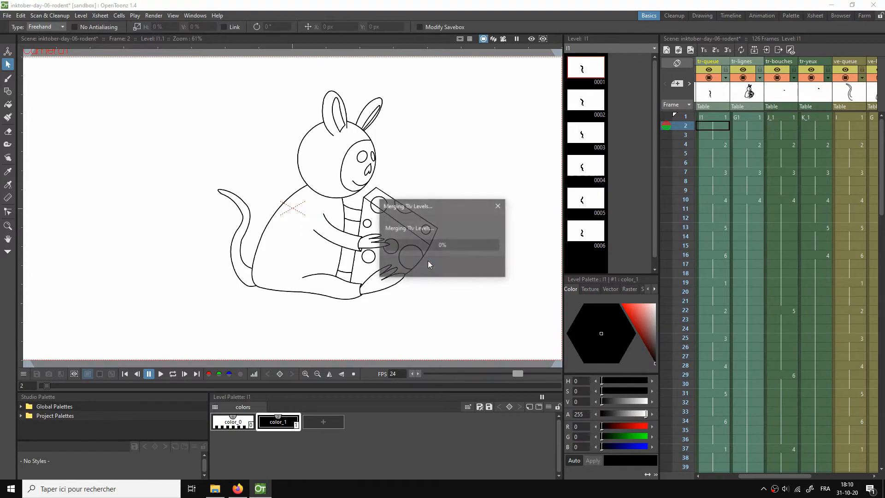
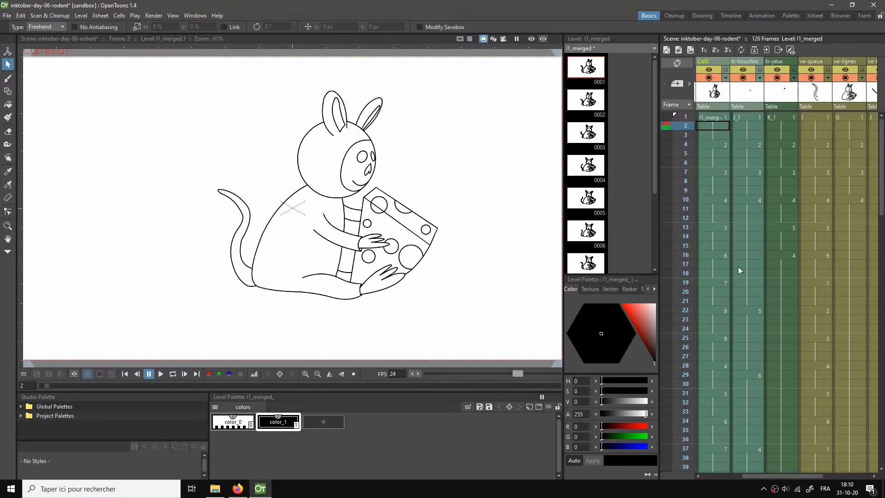
Step: Turn off the viewer visibility of the ve-queue and ve-lignes vector columns
{"action": "left_click", "coordinate": [813, 79]}
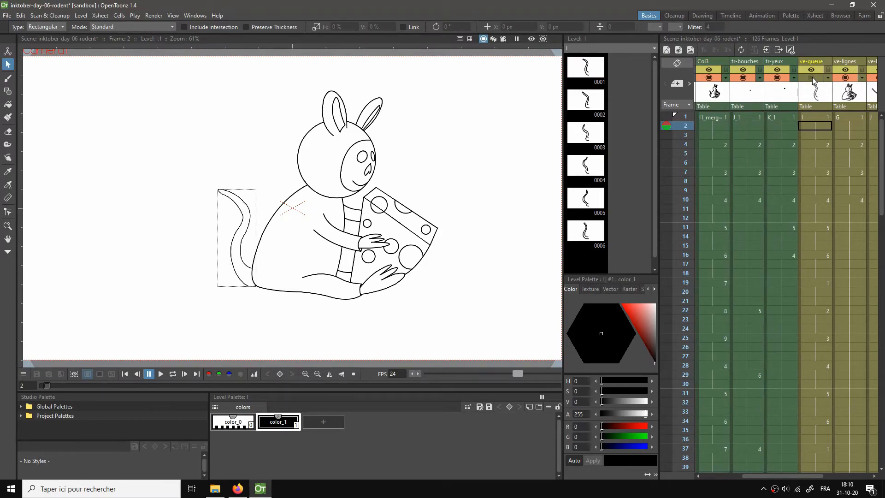
{"action": "left_click", "coordinate": [846, 80]}
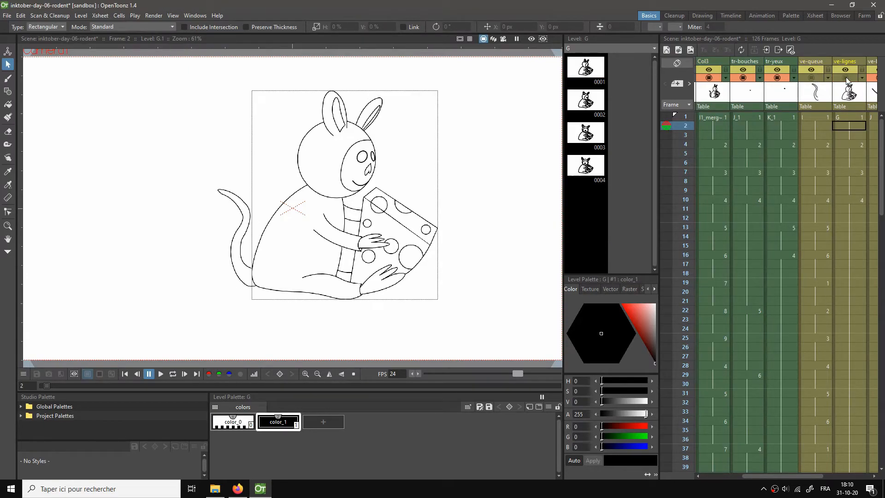
{"action": "left_click_drag", "start_coordinate": [772, 477], "coordinate": [798, 481]}
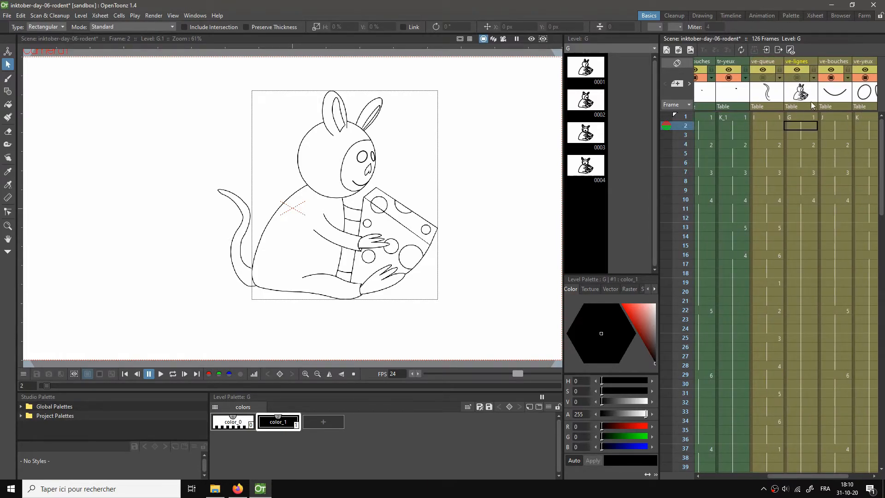
Step: Play the animation in a loop to check the merged tail and body lines, and return to the first frames
{"action": "left_click_drag", "start_coordinate": [797, 476], "coordinate": [713, 463]}
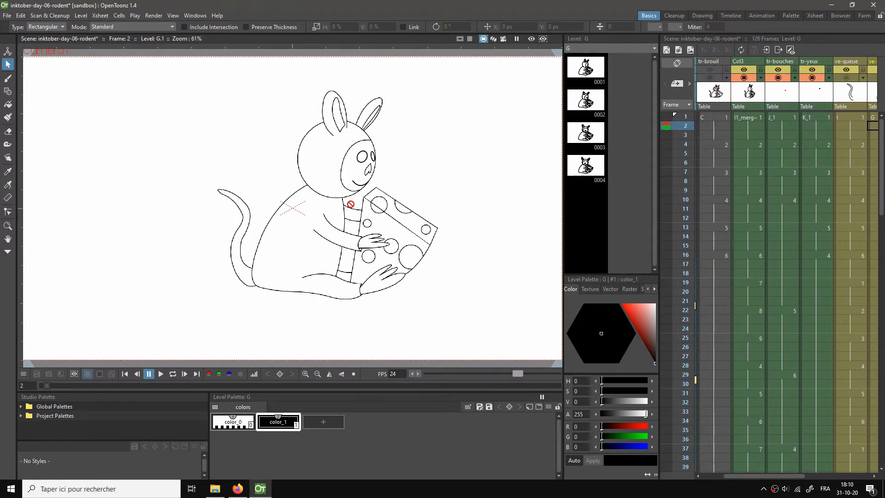
{"action": "key", "text": "l"}
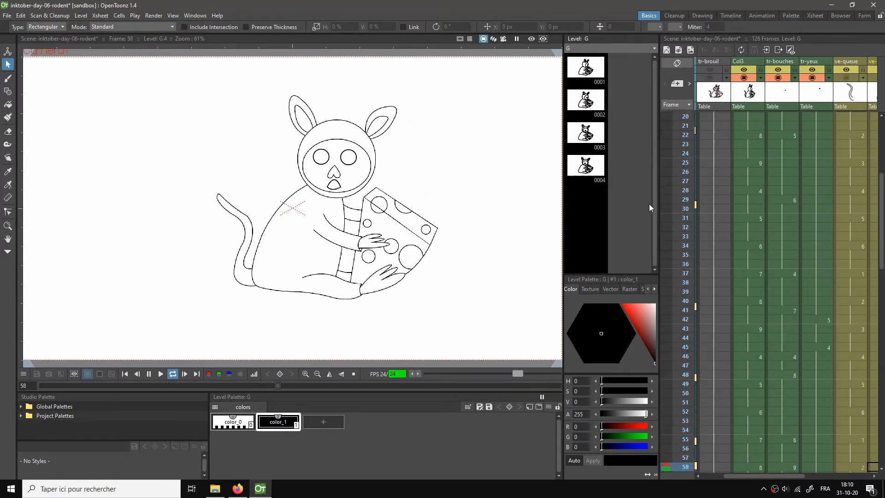
{"action": "left_click", "coordinate": [666, 208]}
{"action": "left_click_drag", "start_coordinate": [881, 255], "coordinate": [880, 187]}
Step: Merge the Col3 and tr-bouches columns with Merge Tlv Levels, saving in +drawings under the file name I1_merged_merged
{"action": "left_click", "coordinate": [749, 119]}
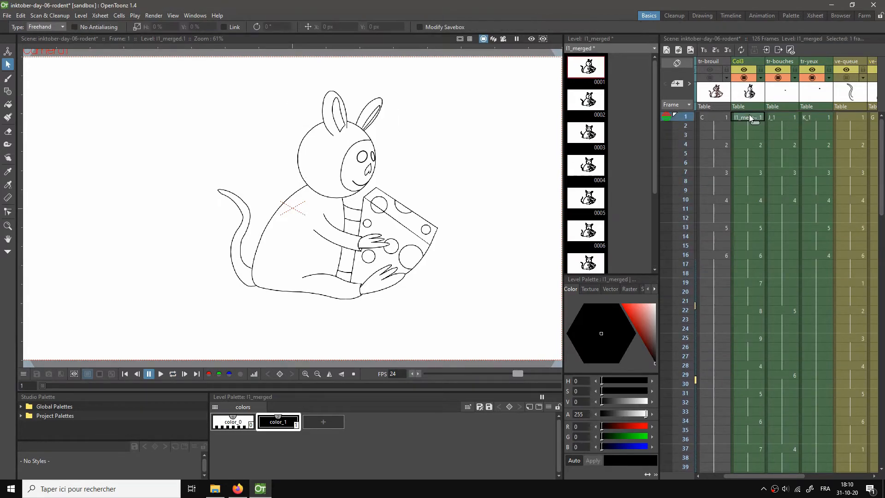
{"action": "left_click", "coordinate": [747, 95]}
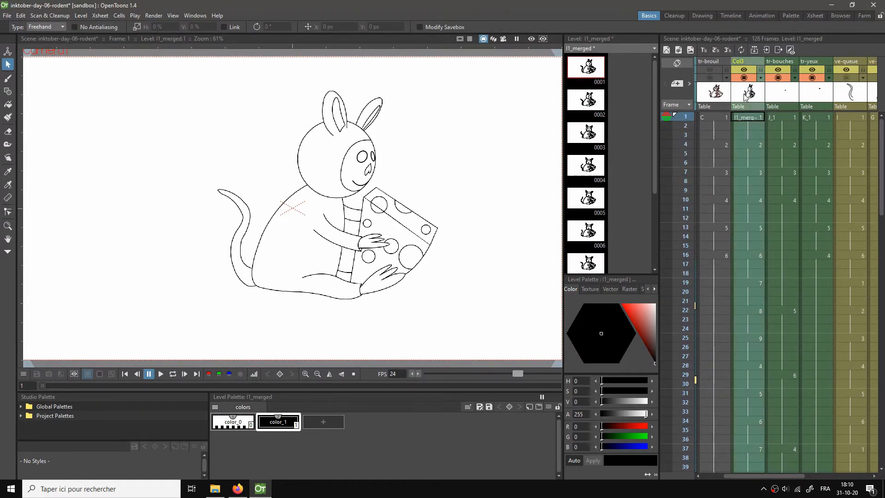
{"action": "left_click", "coordinate": [787, 97]}
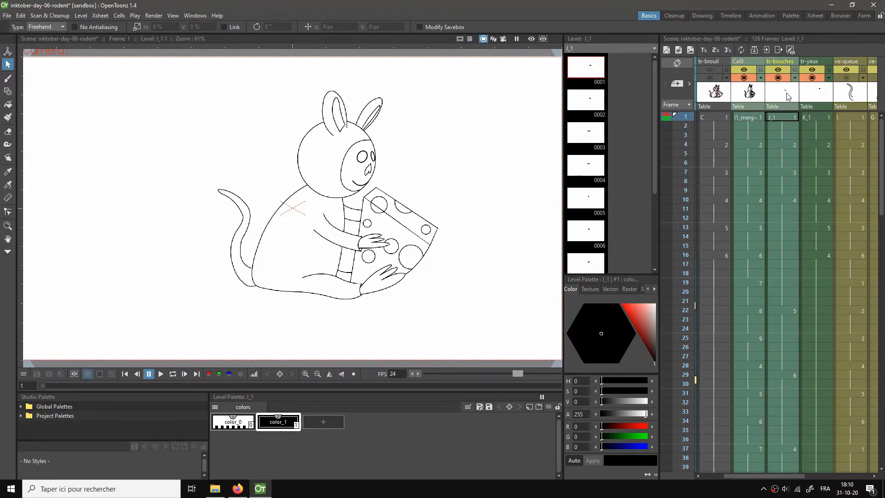
{"action": "left_click", "coordinate": [81, 16]}
{"action": "mouse_move", "coordinate": [97, 15]}
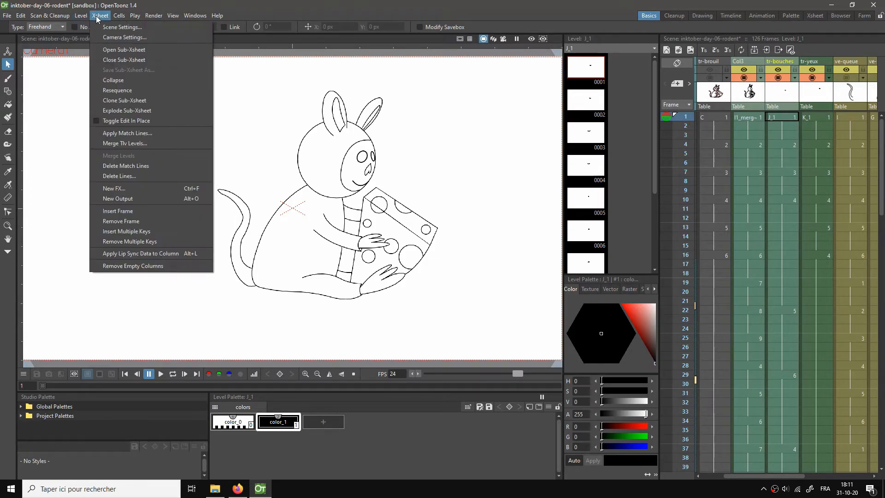
{"action": "left_click", "coordinate": [126, 144]}
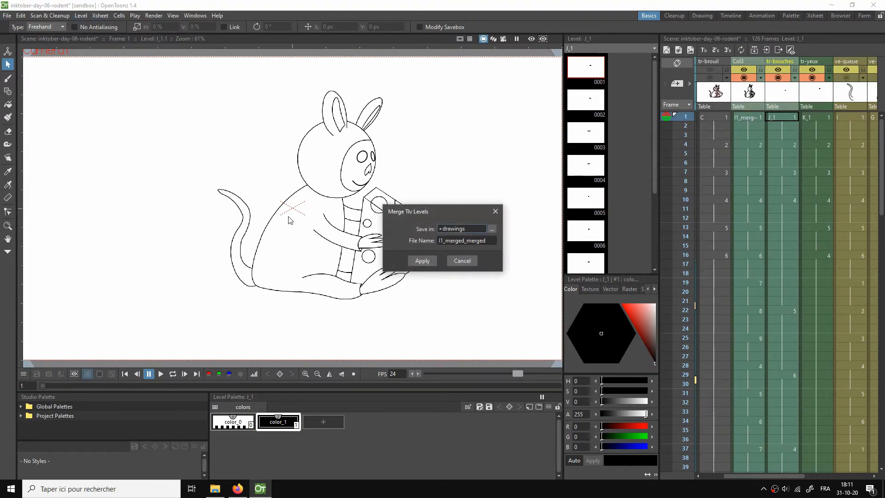
{"action": "left_click", "coordinate": [422, 261]}
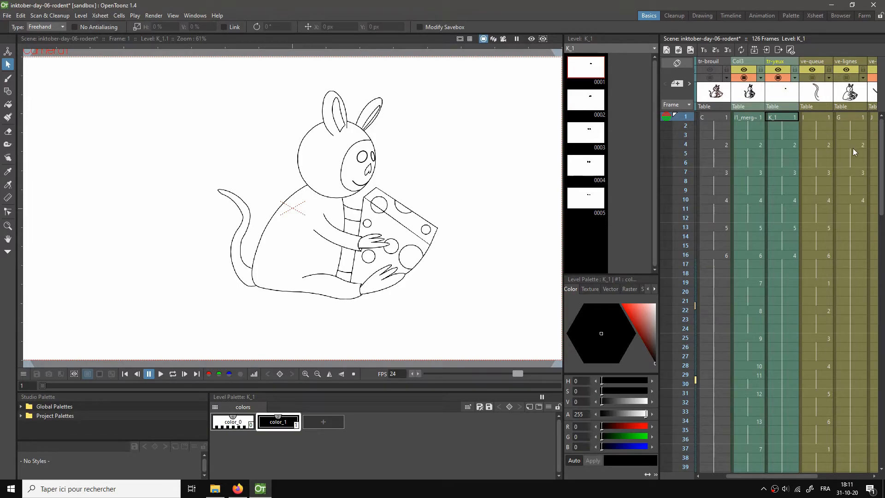
Step: Turn off the viewer visibility of the ve-bouches vector column
{"action": "left_click_drag", "start_coordinate": [802, 476], "coordinate": [821, 476]}
{"action": "left_click", "coordinate": [852, 118]}
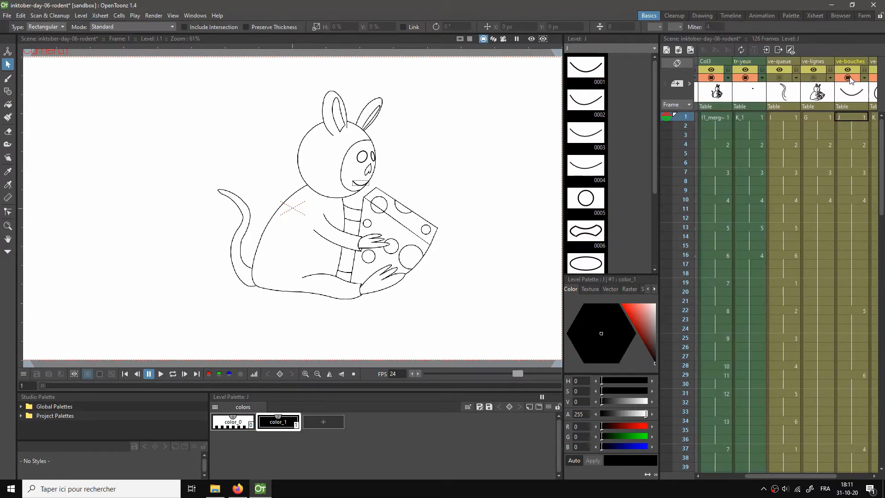
{"action": "left_click_drag", "start_coordinate": [783, 477], "coordinate": [740, 477]}
Step: Play the merged level in a loop to check the mouth lines, and return to frame 1
{"action": "left_click", "coordinate": [790, 118]}
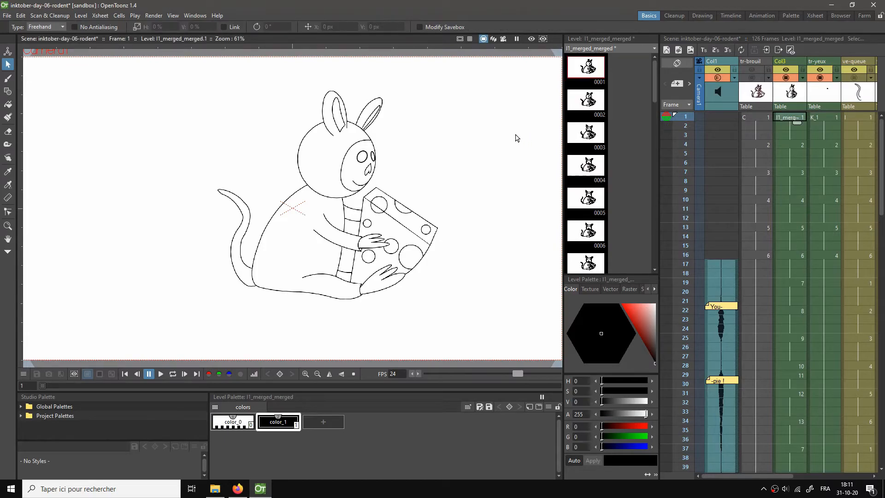
{"action": "key", "text": "l"}
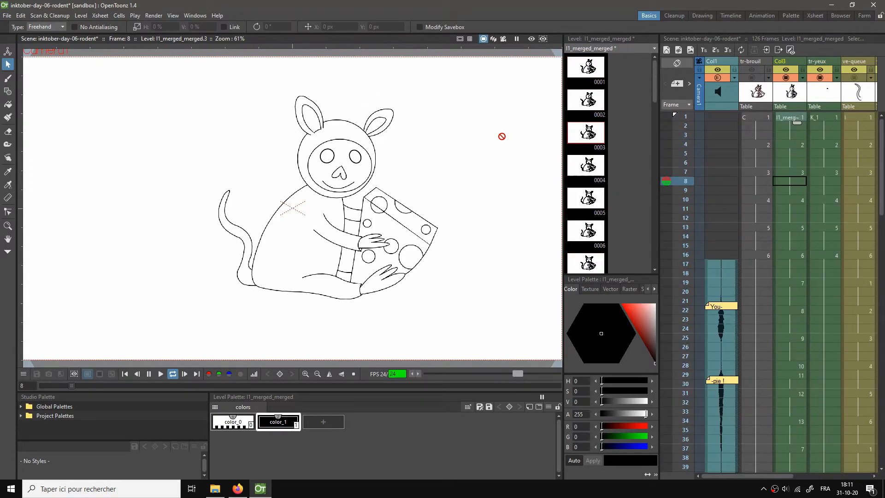
{"action": "key", "text": "p"}
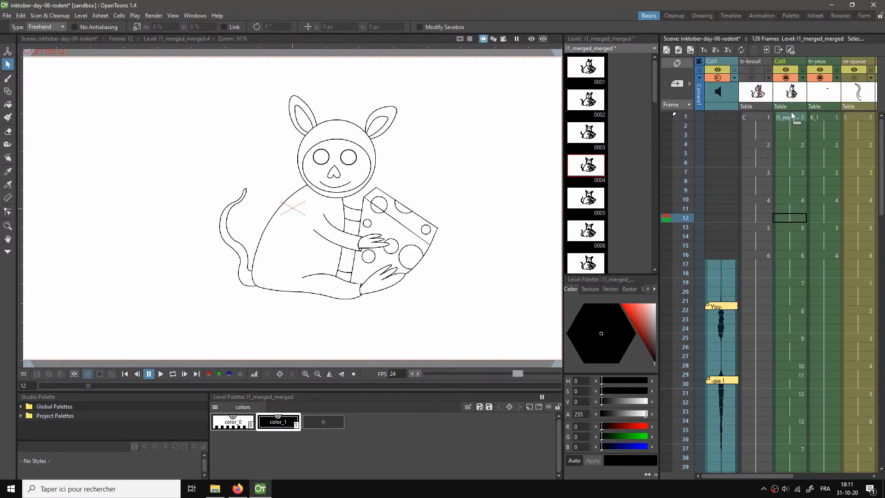
{"action": "left_click", "coordinate": [790, 120]}
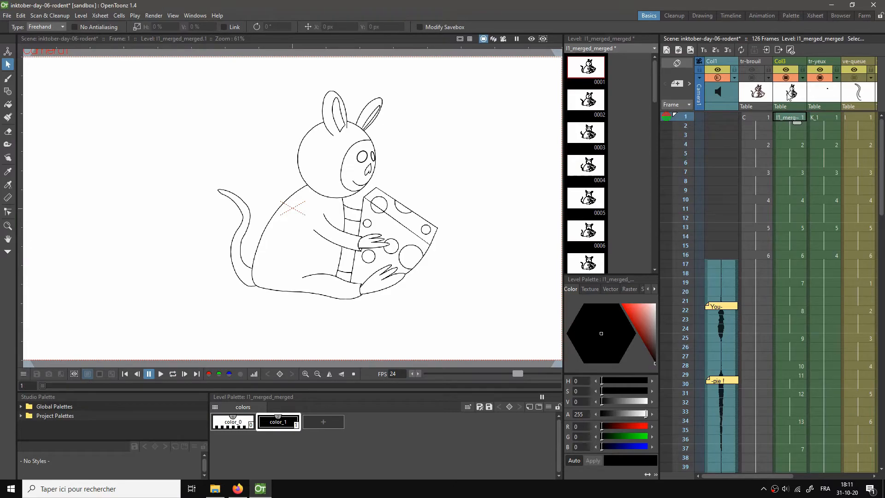
Step: Merge the Col3 and tr-yeux columns with Merge Tlv Levels, saving in +drawings under the file name day-06-color
{"action": "left_click", "coordinate": [790, 94]}
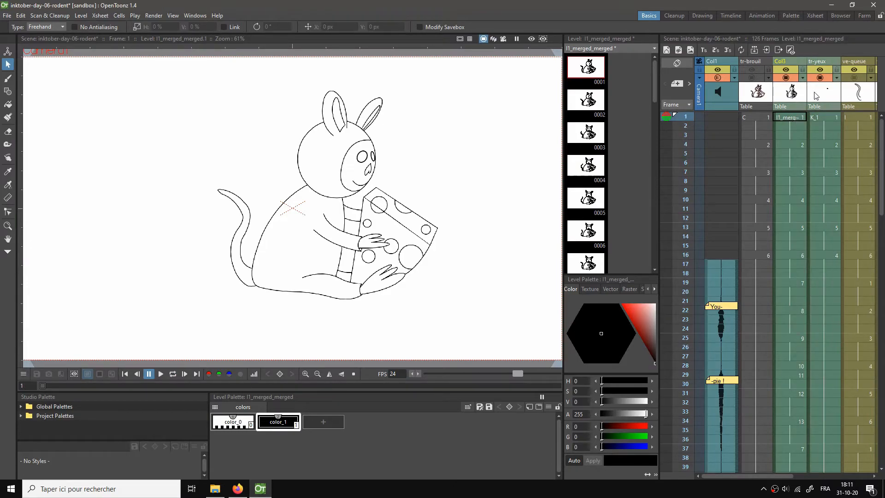
{"action": "left_click", "coordinate": [96, 16]}
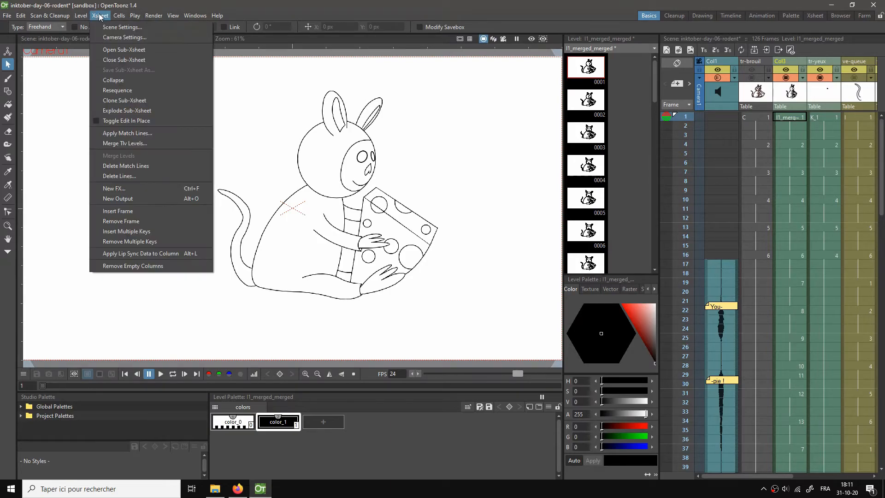
{"action": "left_click", "coordinate": [129, 144]}
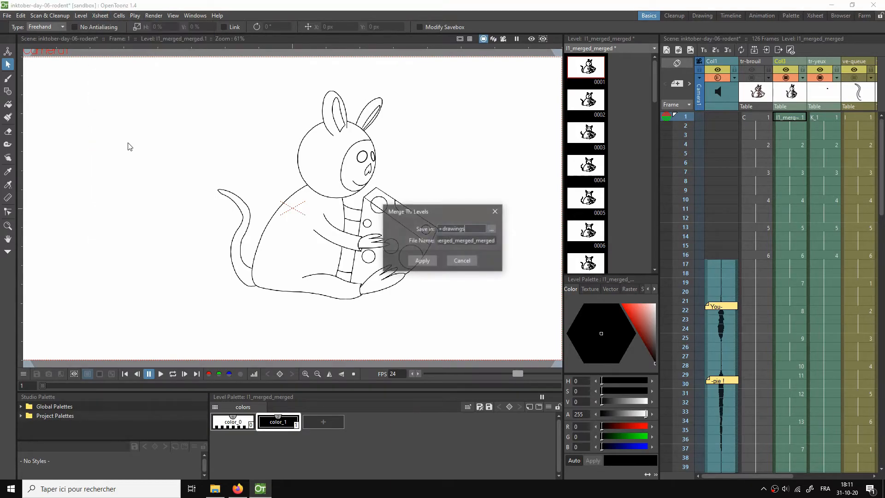
{"action": "left_click", "coordinate": [488, 242]}
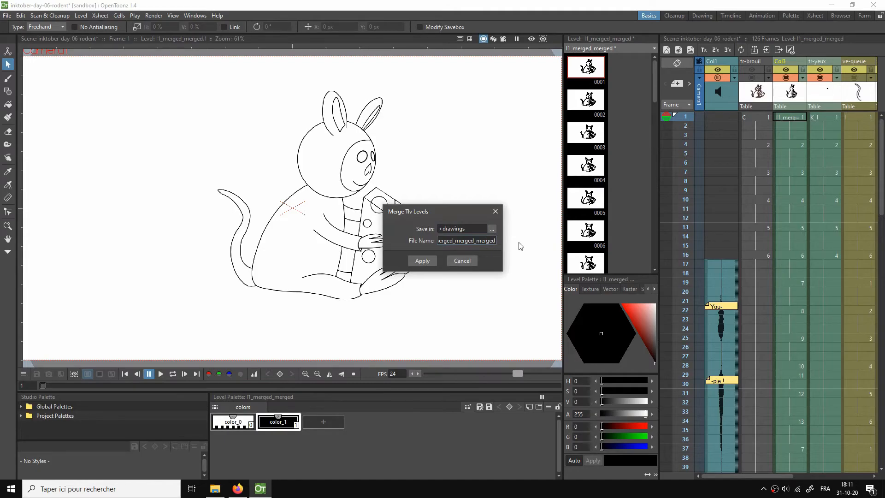
{"action": "key", "text": "BackSpace"}
{"action": "key", "text": "BackSpace"}
{"action": "key", "text": "BackSpace"}
{"action": "key", "text": "BackSpace"}
{"action": "key", "text": "BackSpace"}
{"action": "key", "text": "BackSpace"}
{"action": "key", "text": "BackSpace"}
{"action": "key", "text": "BackSpace"}
{"action": "key", "text": "BackSpace"}
{"action": "key", "text": "BackSpace"}
{"action": "key", "text": "BackSpace"}
{"action": "key", "text": "BackSpace"}
{"action": "key", "text": "BackSpace"}
{"action": "key", "text": "BackSpace"}
{"action": "key", "text": "BackSpace"}
{"action": "key", "text": "BackSpace"}
{"action": "key", "text": "BackSpace"}
{"action": "key", "text": "BackSpace"}
{"action": "key", "text": "BackSpace"}
{"action": "key", "text": "BackSpace"}
{"action": "key", "text": "BackSpace"}
{"action": "key", "text": "BackSpace"}
{"action": "key", "text": "BackSpace"}
{"action": "left_click", "coordinate": [423, 261]}
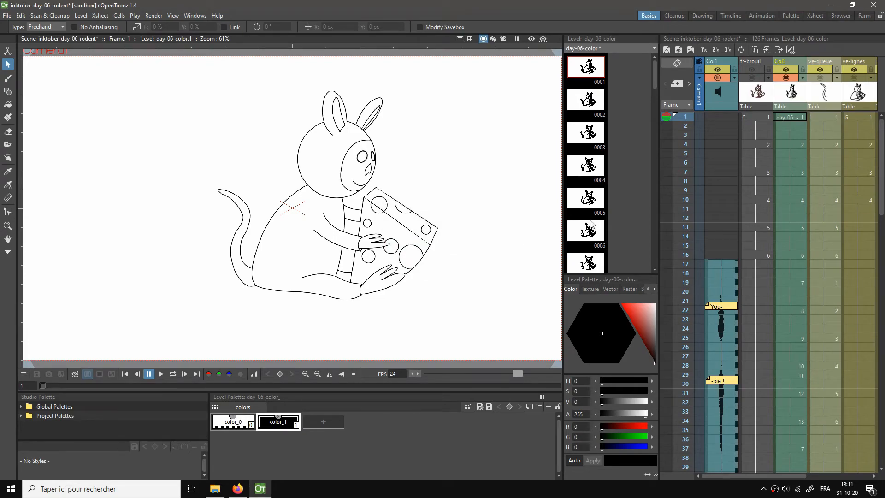
Step: Rename the merged raster column Col3 as tr-color
{"action": "double_click", "coordinate": [785, 64]}
{"action": "type", "text": "tr-color"}
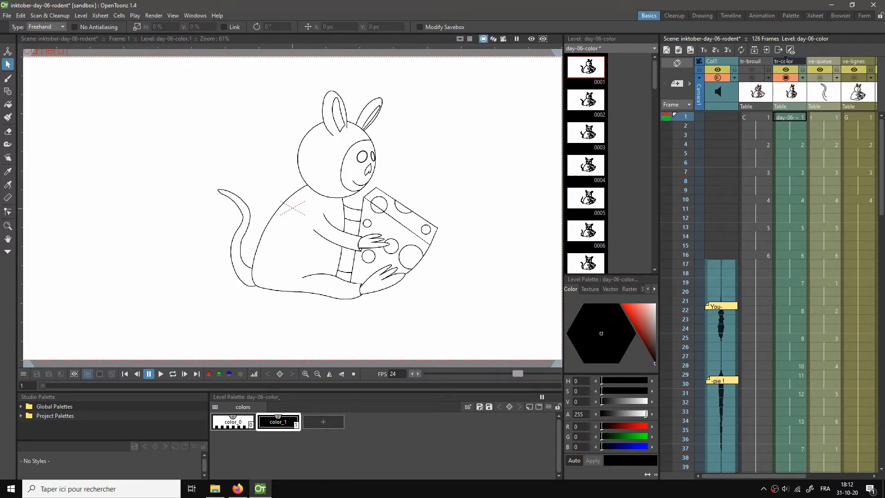
{"action": "key", "text": "Return"}
Step: Turn off the viewer visibility of the ve-yeux vector column
{"action": "left_click", "coordinate": [791, 383]}
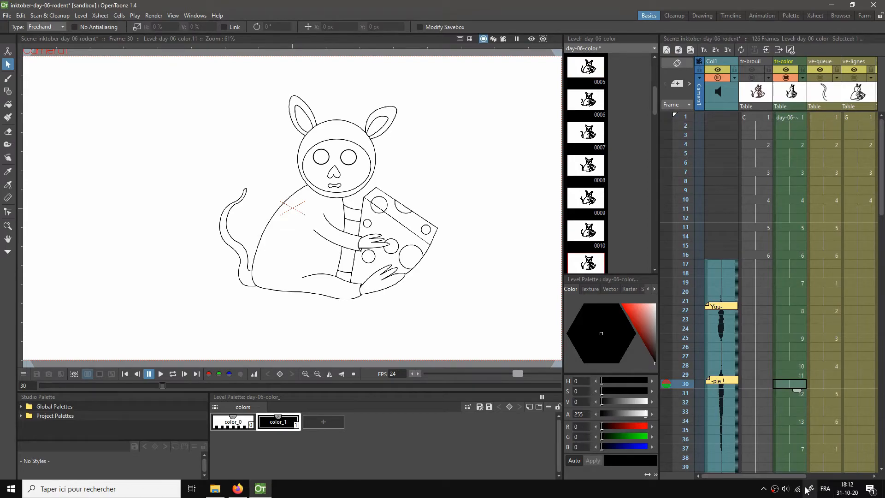
{"action": "left_click_drag", "start_coordinate": [798, 478], "coordinate": [856, 483]}
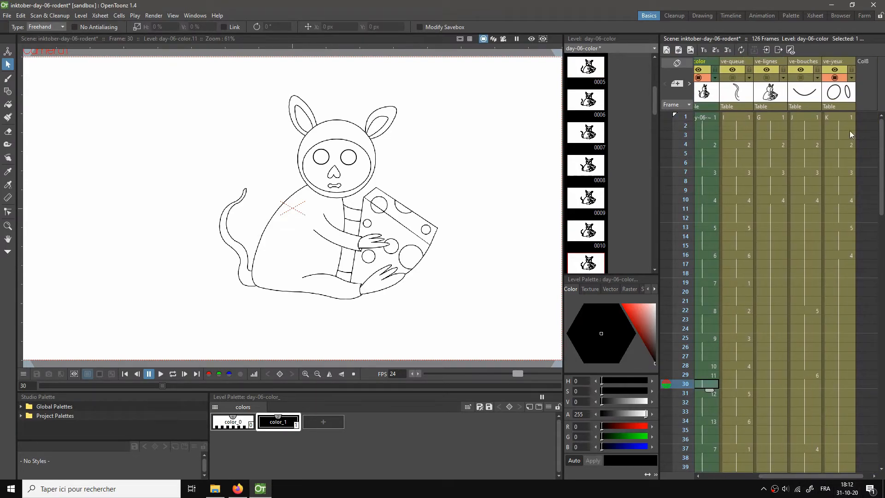
{"action": "left_click", "coordinate": [839, 84]}
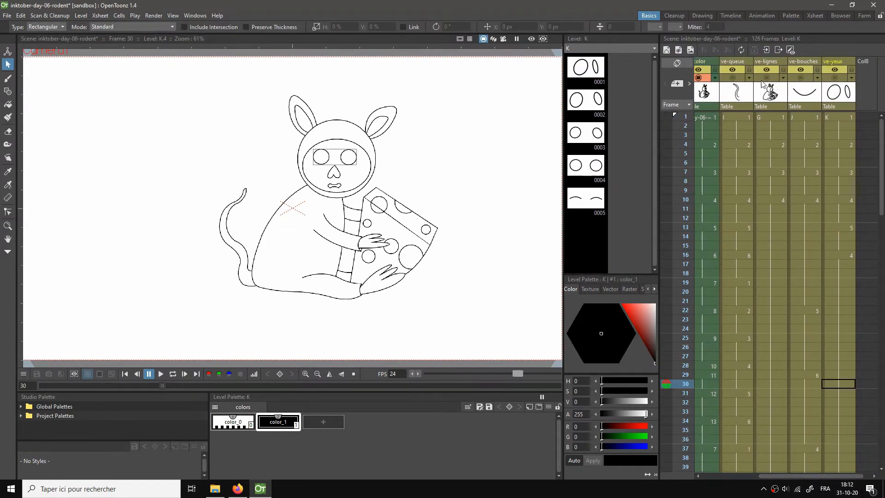
{"action": "left_click_drag", "start_coordinate": [814, 476], "coordinate": [758, 477]}
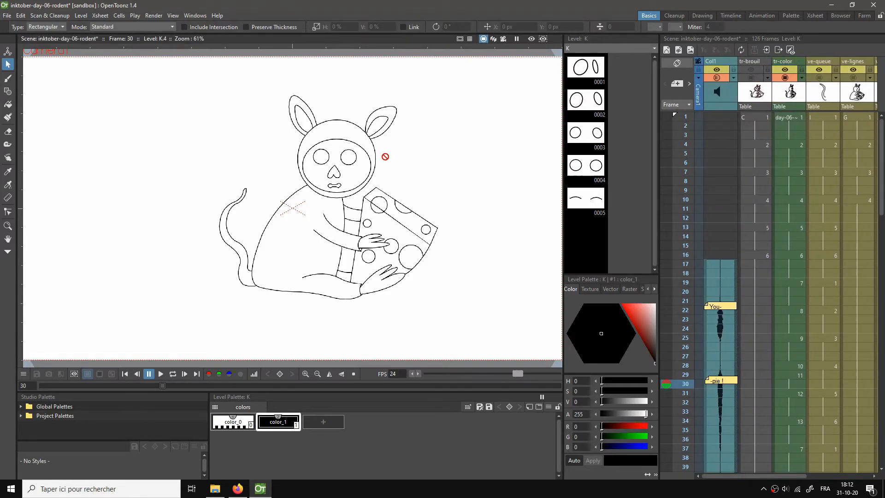
Step: Show the viewer full screen, fit the drawing to the window, and zoom in to examine the merged raster lines
{"action": "right_click", "coordinate": [416, 159]}
{"action": "left_click", "coordinate": [442, 163]}
{"action": "right_click", "coordinate": [545, 210]}
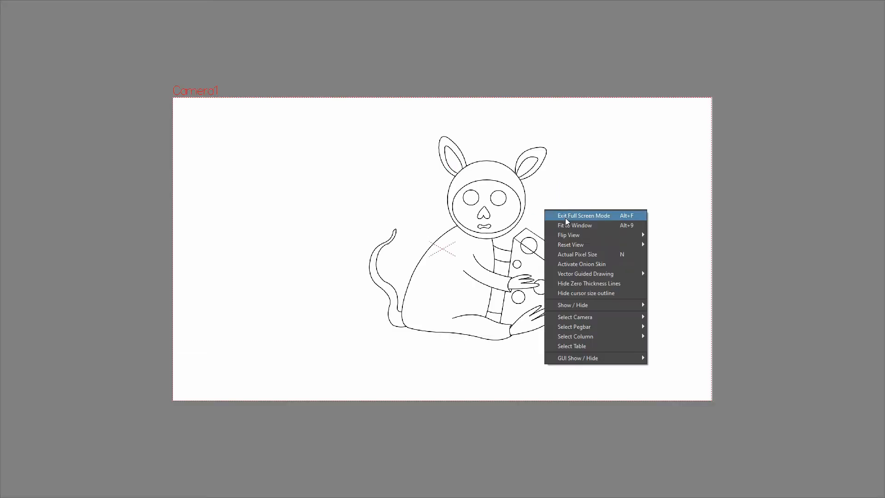
{"action": "left_click", "coordinate": [581, 229]}
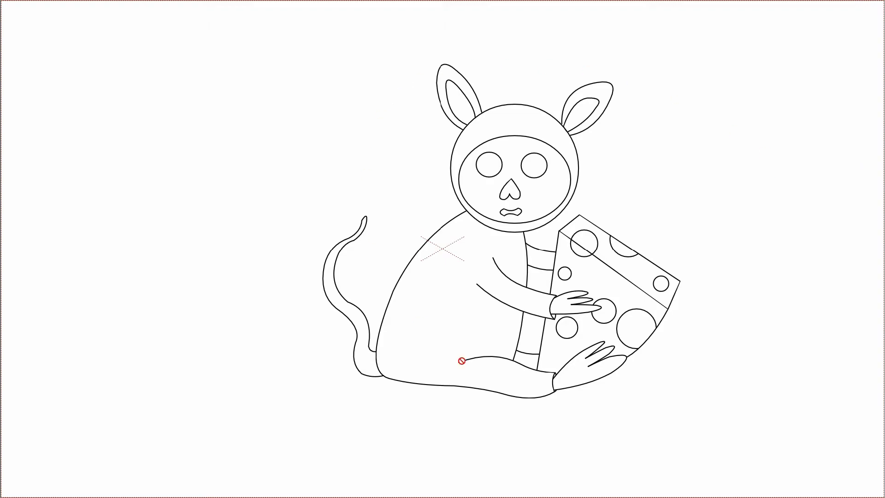
{"action": "scroll", "coordinate": [464, 259], "scroll_direction": "up", "scroll_amount": 2}
{"action": "scroll", "coordinate": [465, 261], "scroll_direction": "up", "scroll_amount": 3}
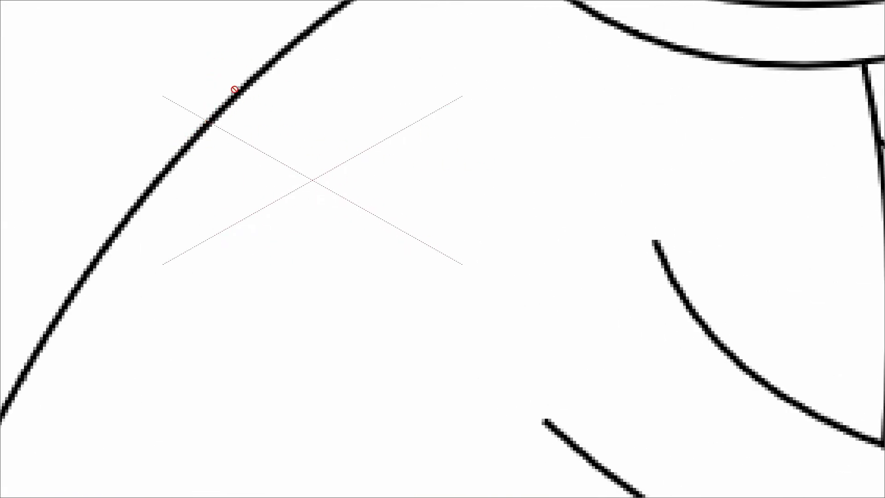
{"action": "scroll", "coordinate": [344, 183], "scroll_direction": "down", "scroll_amount": 4}
Step: Play the merged animation in a loop full screen, return to the normal fitted view, and pause playback
{"action": "right_click", "coordinate": [523, 157]}
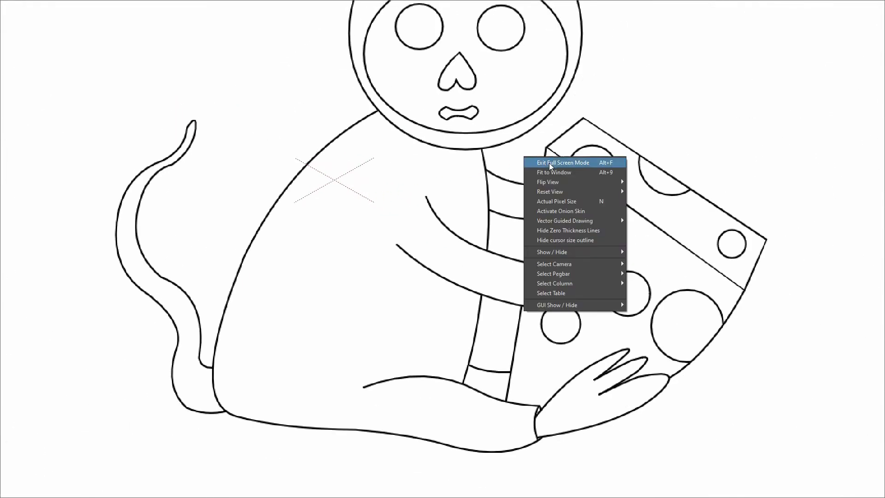
{"action": "left_click", "coordinate": [550, 169]}
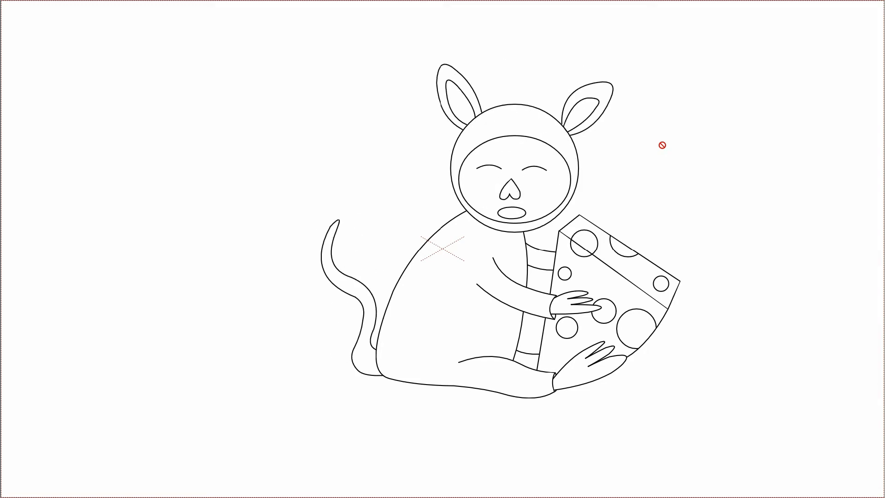
{"action": "key", "text": "Escape"}
{"action": "right_click", "coordinate": [368, 178]}
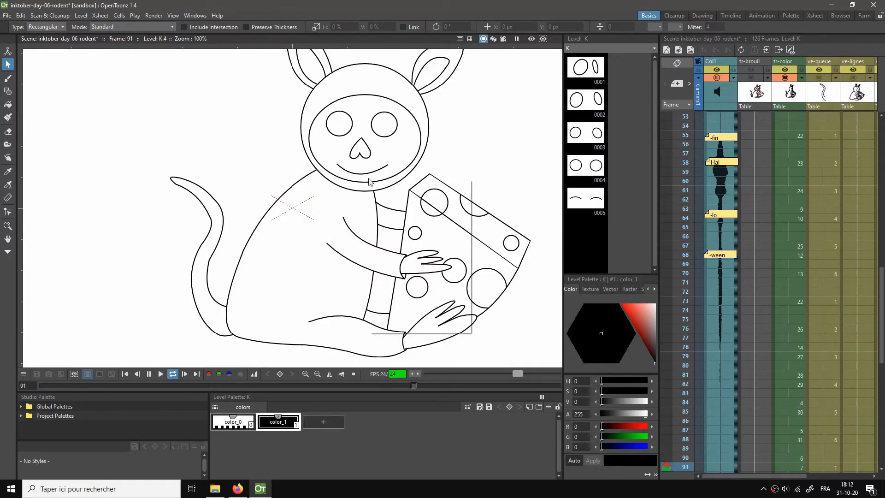
{"action": "left_click", "coordinate": [389, 191]}
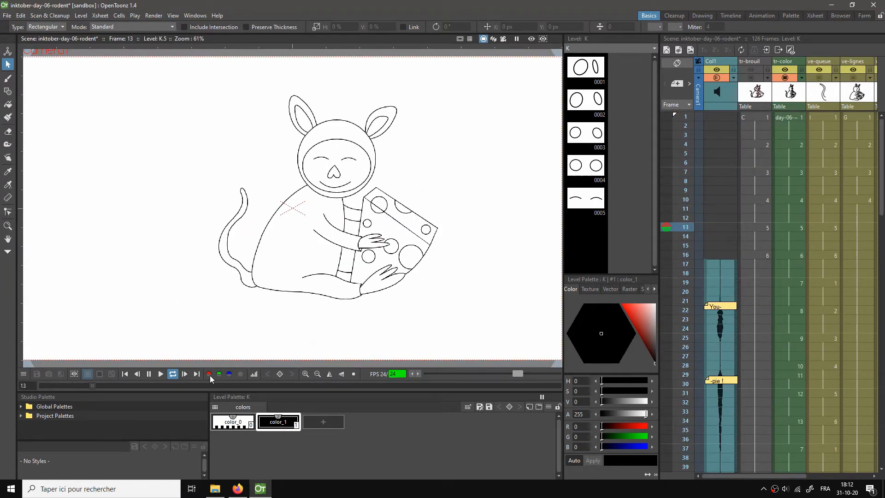
{"action": "left_click", "coordinate": [148, 374]}
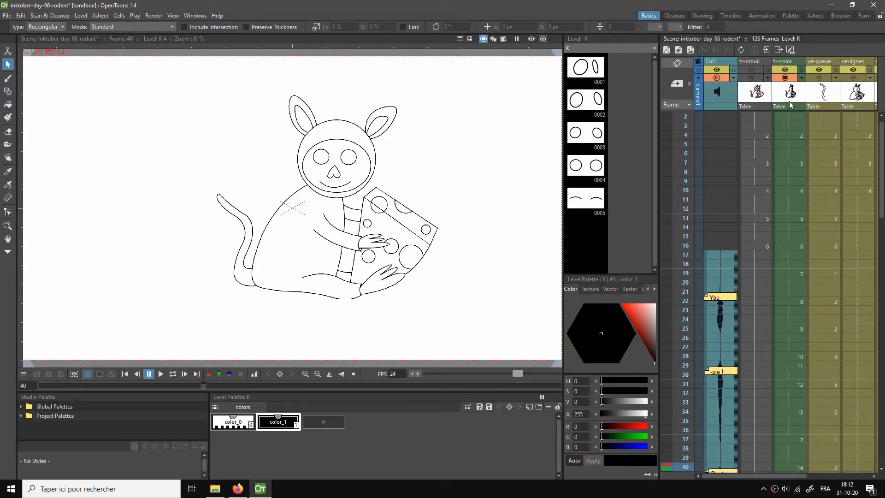
Step: Save the scene and turn the viewer visibility of ve-queue, ve-lignes, ve-bouches and ve-yeux back on
{"action": "key", "text": "ctrl+s"}
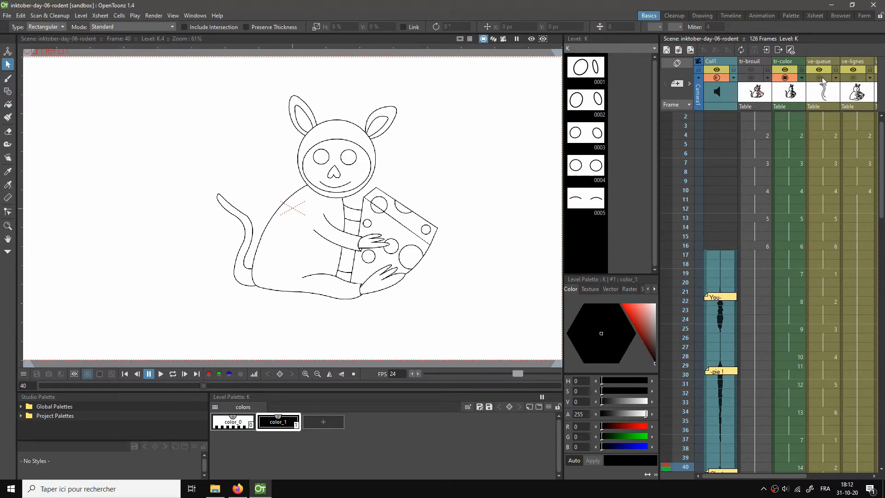
{"action": "left_click", "coordinate": [820, 77]}
{"action": "left_click", "coordinate": [856, 84]}
{"action": "left_click_drag", "start_coordinate": [734, 475], "coordinate": [808, 475]}
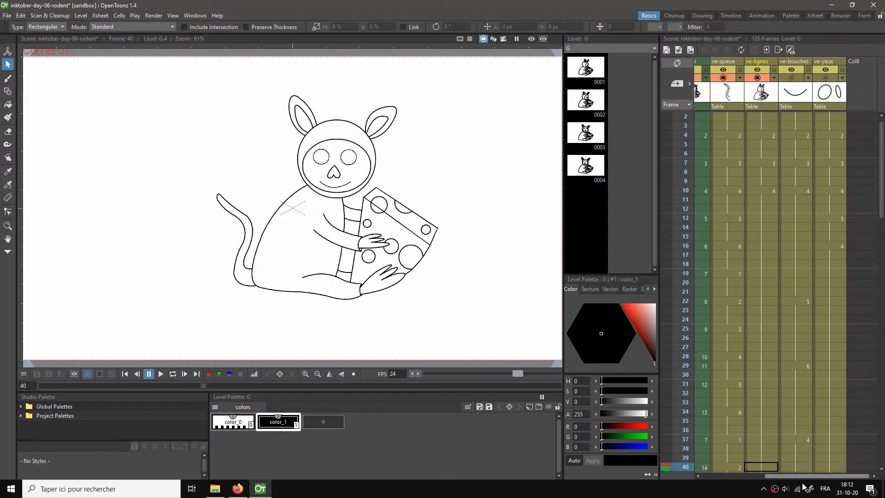
{"action": "left_click", "coordinate": [793, 79]}
{"action": "left_click", "coordinate": [826, 78]}
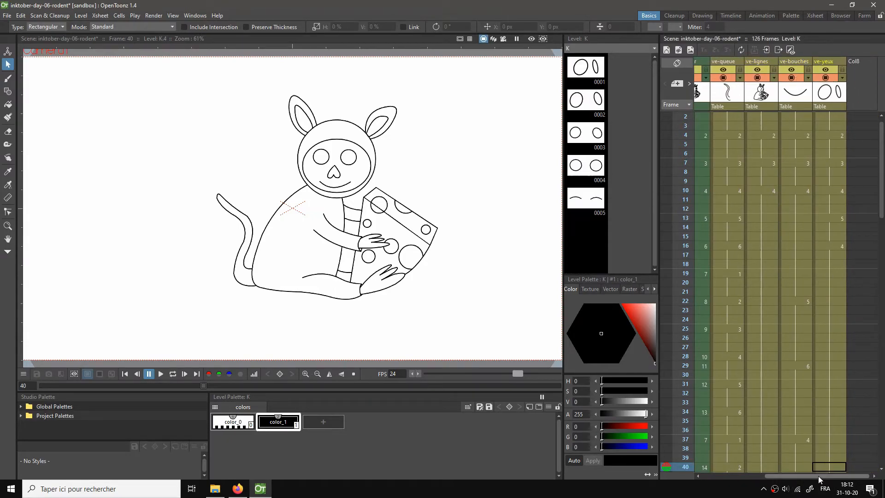
{"action": "left_click_drag", "start_coordinate": [818, 476], "coordinate": [741, 476]}
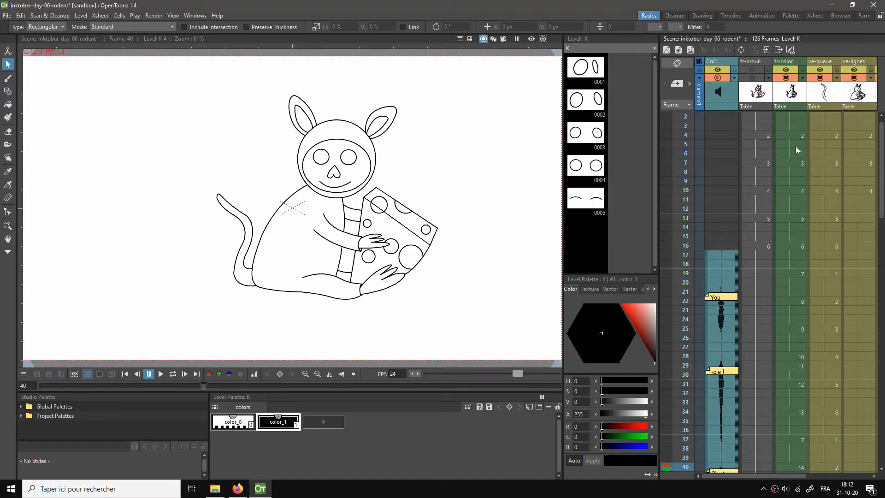
Step: Switch the workspace to the Animation room
{"action": "scroll", "coordinate": [795, 146], "scroll_direction": "up", "scroll_amount": 1}
{"action": "scroll", "coordinate": [793, 341], "scroll_direction": "down", "scroll_amount": 5}
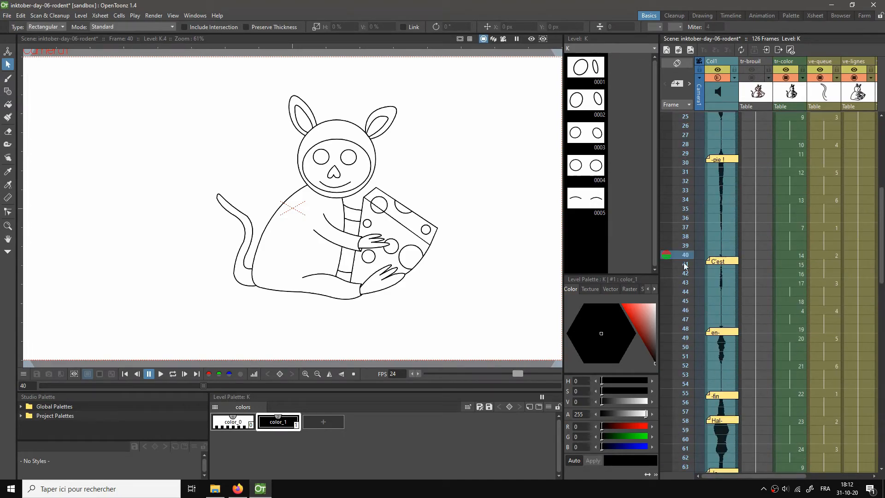
{"action": "left_click", "coordinate": [767, 16]}
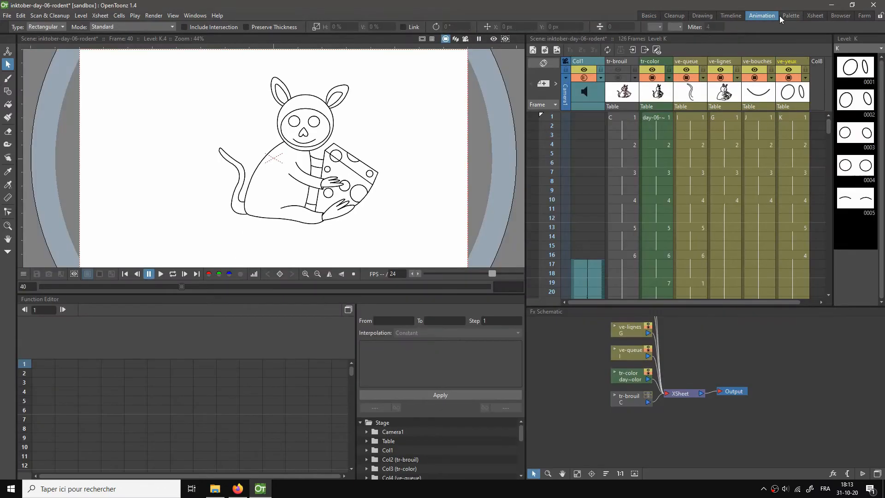
Step: Switch to the Palette room and look through the tr-color column's drawing numbers from the first frame to the last
{"action": "left_click", "coordinate": [792, 15]}
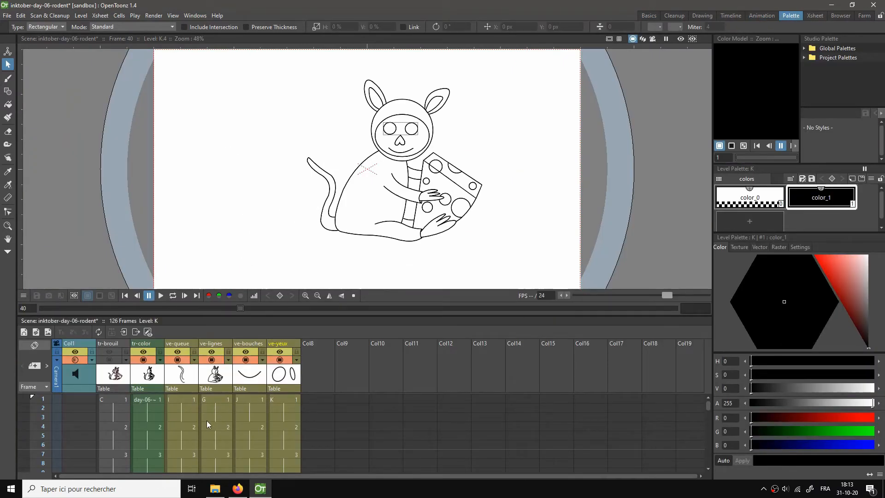
{"action": "scroll", "coordinate": [135, 414], "scroll_direction": "down", "scroll_amount": 4}
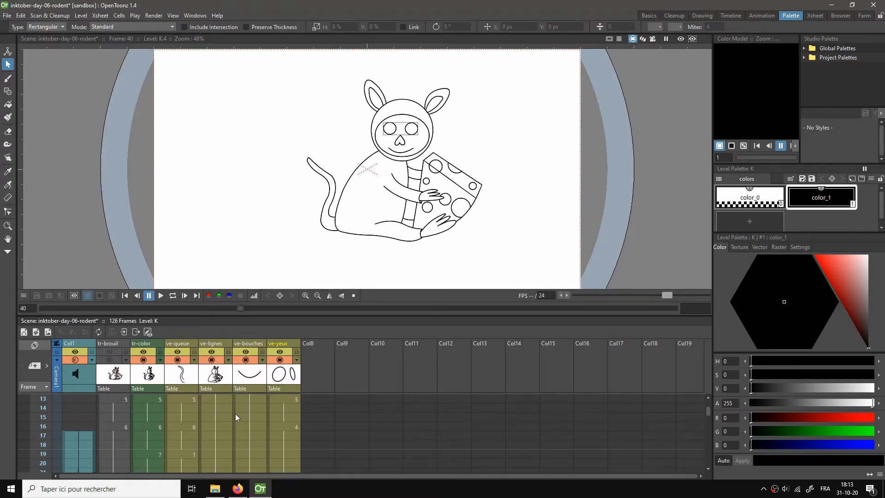
{"action": "scroll", "coordinate": [139, 430], "scroll_direction": "down", "scroll_amount": 2}
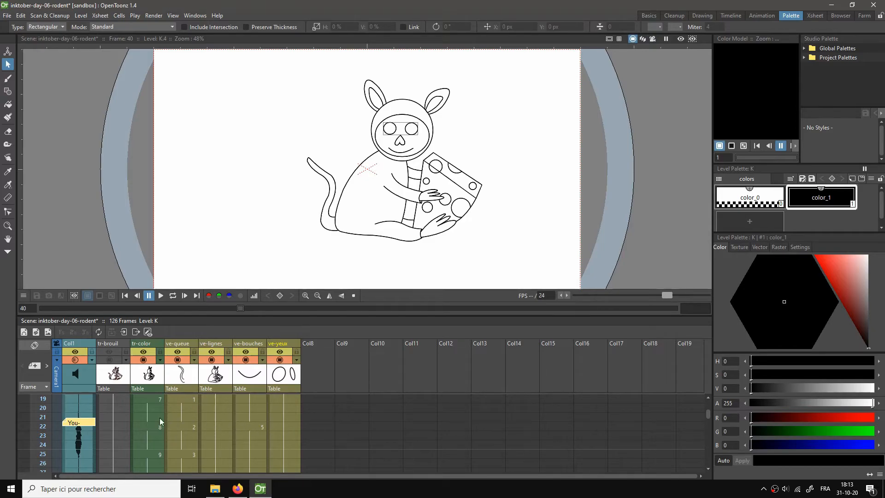
{"action": "scroll", "coordinate": [166, 438], "scroll_direction": "down", "scroll_amount": 2}
{"action": "scroll", "coordinate": [228, 449], "scroll_direction": "down", "scroll_amount": 2}
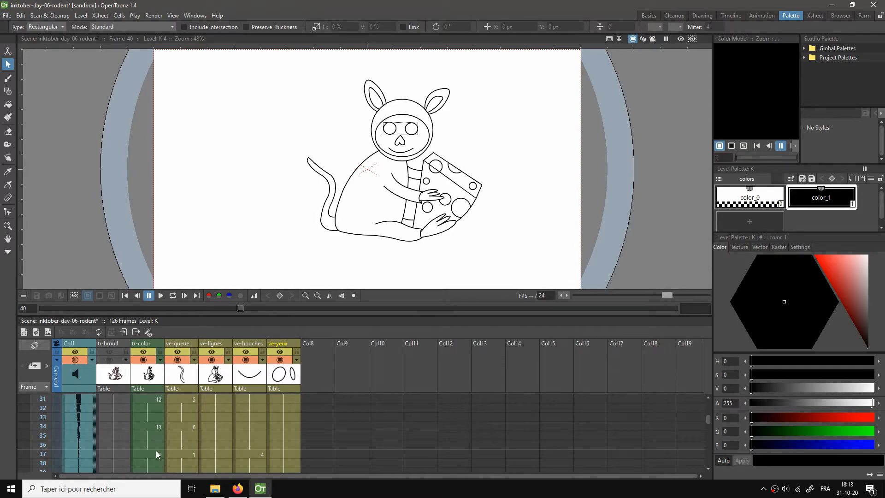
{"action": "scroll", "coordinate": [181, 446], "scroll_direction": "down", "scroll_amount": 6}
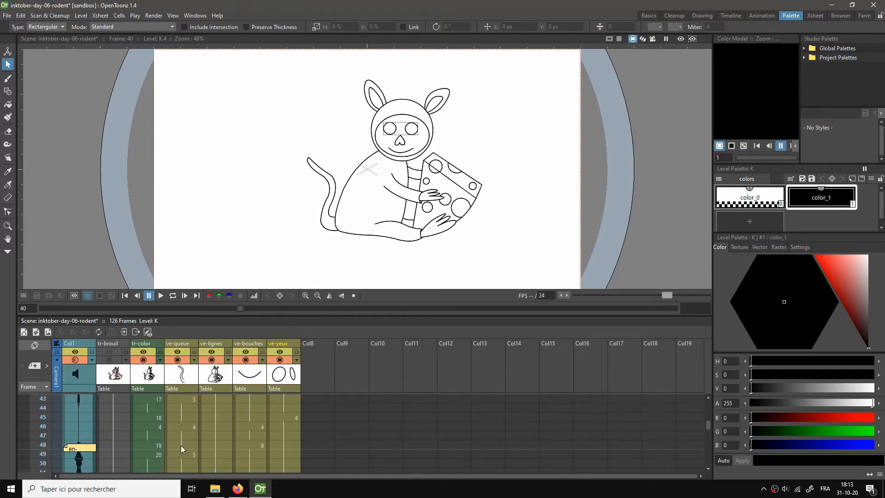
{"action": "scroll", "coordinate": [181, 445], "scroll_direction": "down", "scroll_amount": 18}
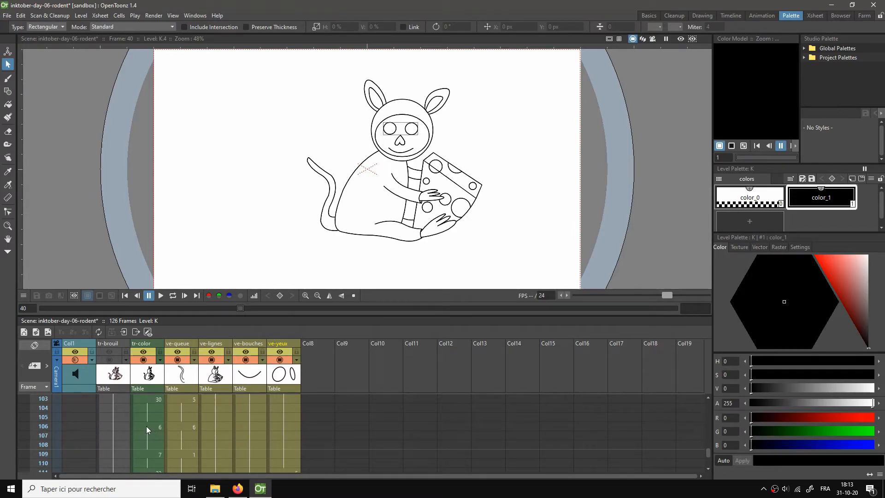
{"action": "scroll", "coordinate": [170, 432], "scroll_direction": "down", "scroll_amount": 4}
{"action": "scroll", "coordinate": [240, 443], "scroll_direction": "up", "scroll_amount": 12}
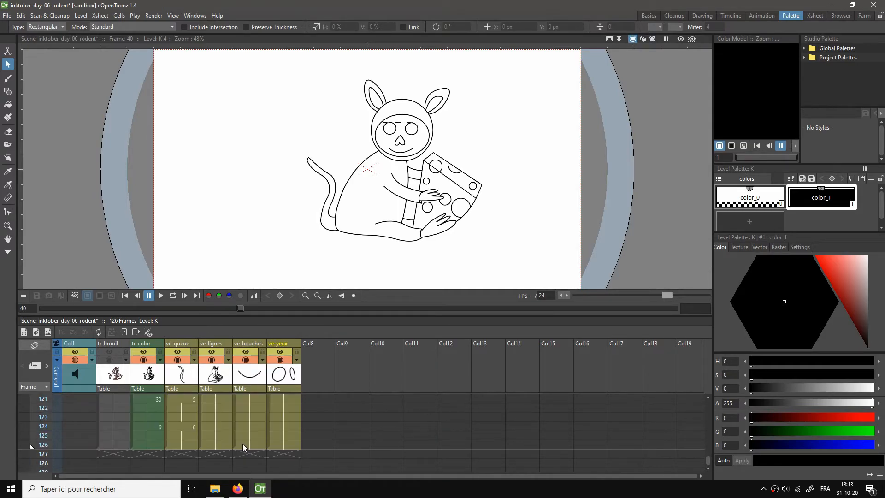
{"action": "scroll", "coordinate": [243, 443], "scroll_direction": "up", "scroll_amount": 20}
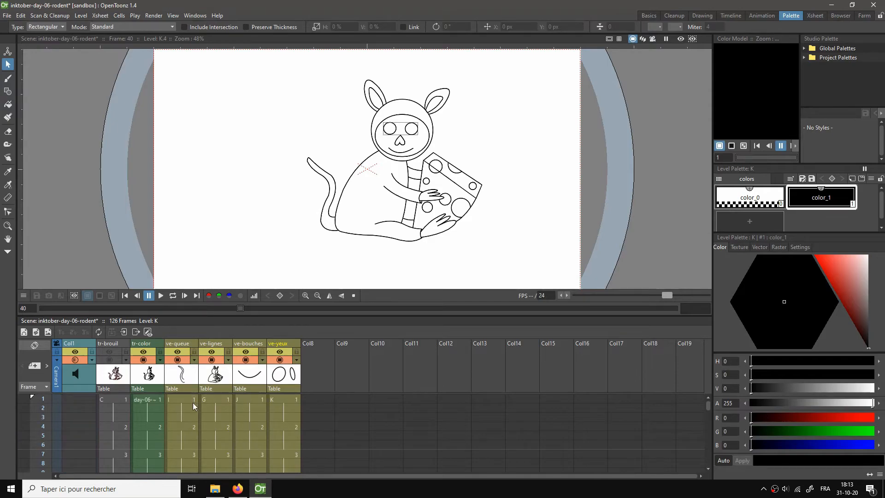
Step: In the Basics room, go to the first tr-color drawing and add a mid-gray style (RGB 142) to its palette
{"action": "left_click", "coordinate": [650, 16]}
{"action": "left_click", "coordinate": [666, 282]}
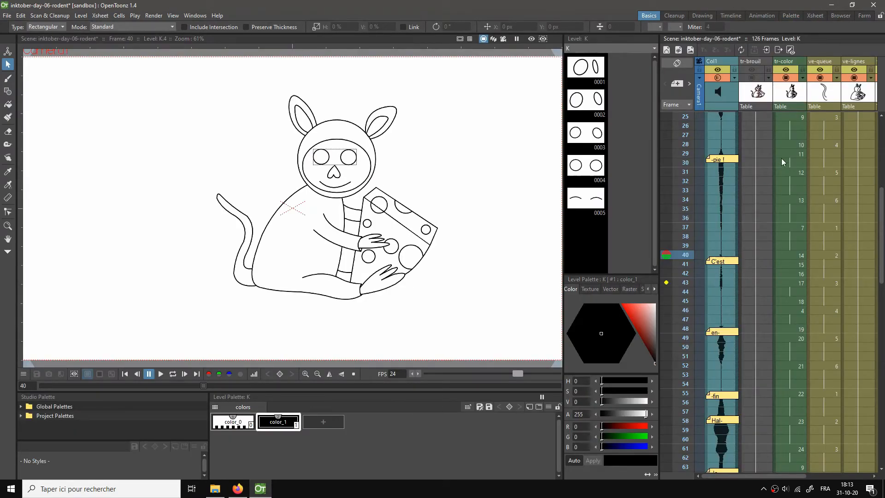
{"action": "left_click", "coordinate": [793, 119]}
{"action": "scroll", "coordinate": [801, 203], "scroll_direction": "up", "scroll_amount": 8}
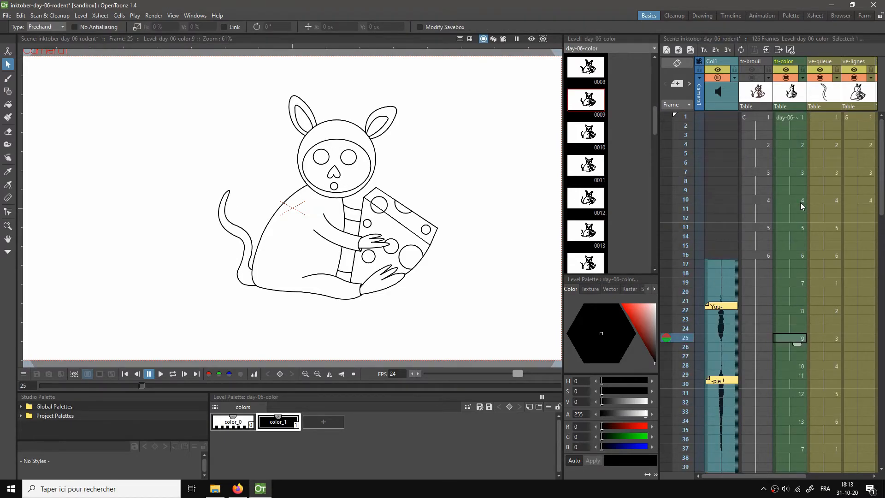
{"action": "left_click", "coordinate": [794, 118]}
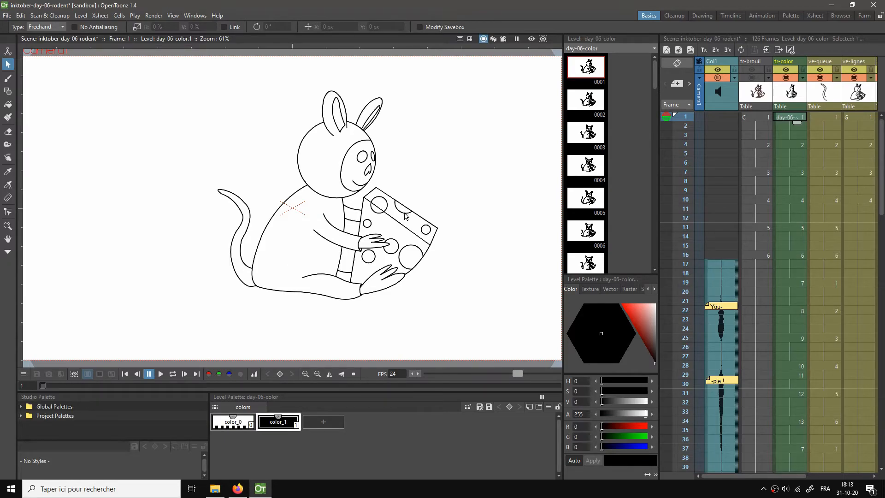
{"action": "left_click", "coordinate": [325, 422]}
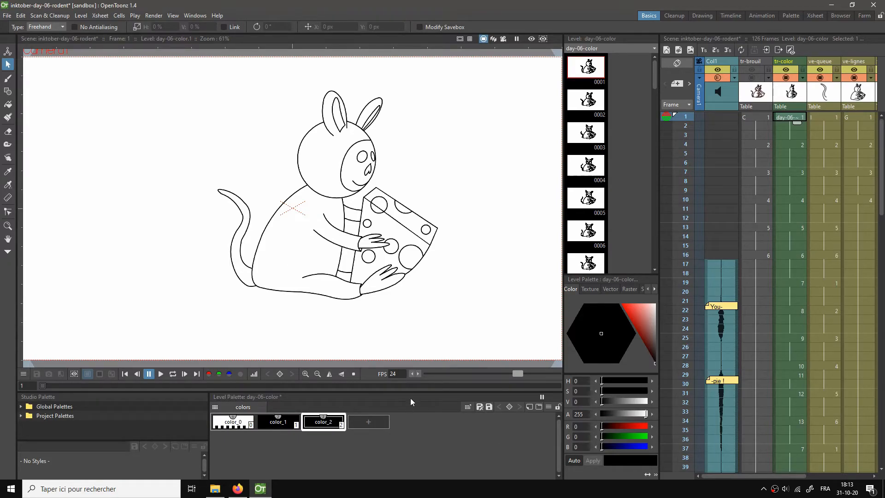
{"action": "left_click_drag", "start_coordinate": [634, 317], "coordinate": [657, 330]}
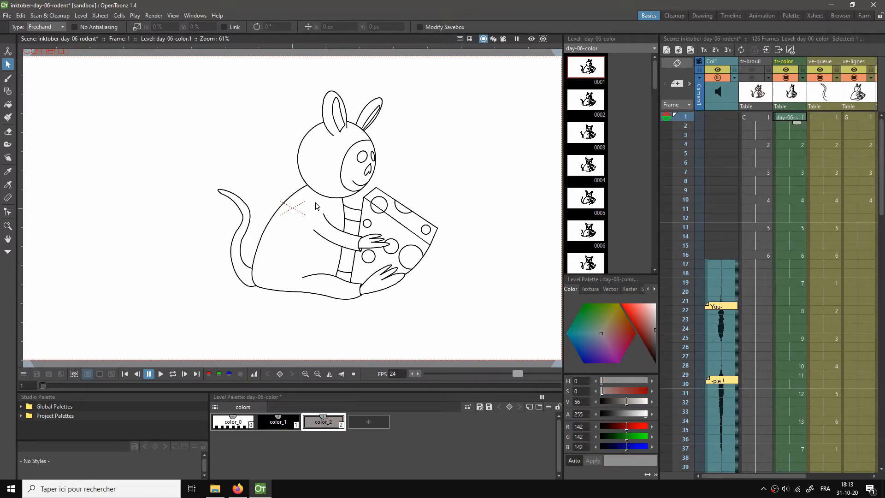
Step: Fill the rodent's body with the gray style from frame 1 to frame 126 using the Fill tool's Frame Range option
{"action": "key", "text": "f"}
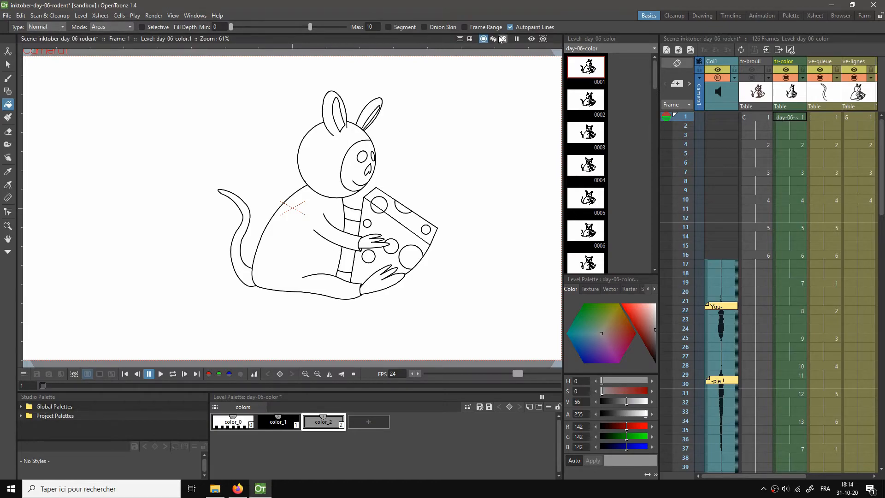
{"action": "left_click", "coordinate": [465, 27]}
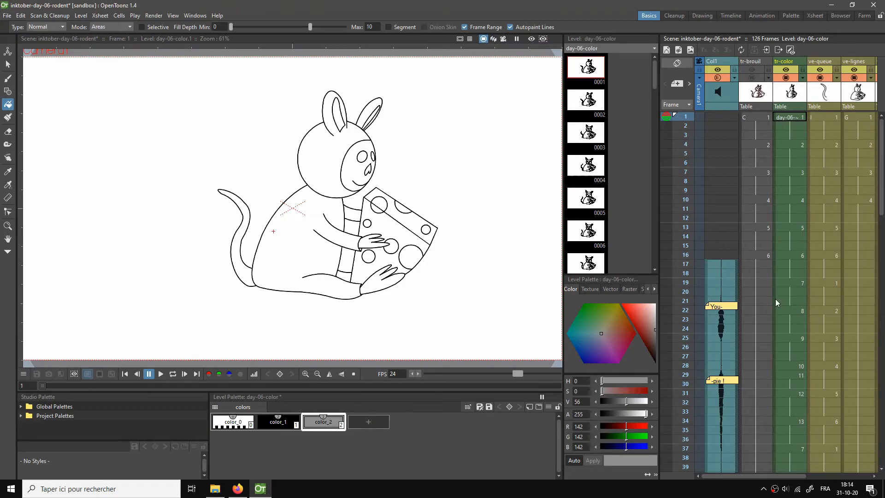
{"action": "scroll", "coordinate": [789, 318], "scroll_direction": "down", "scroll_amount": 15}
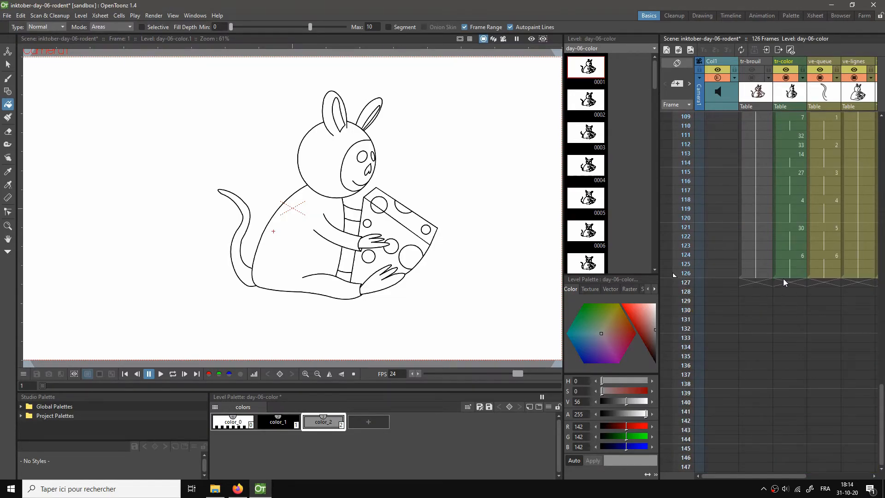
{"action": "left_click", "coordinate": [784, 273]}
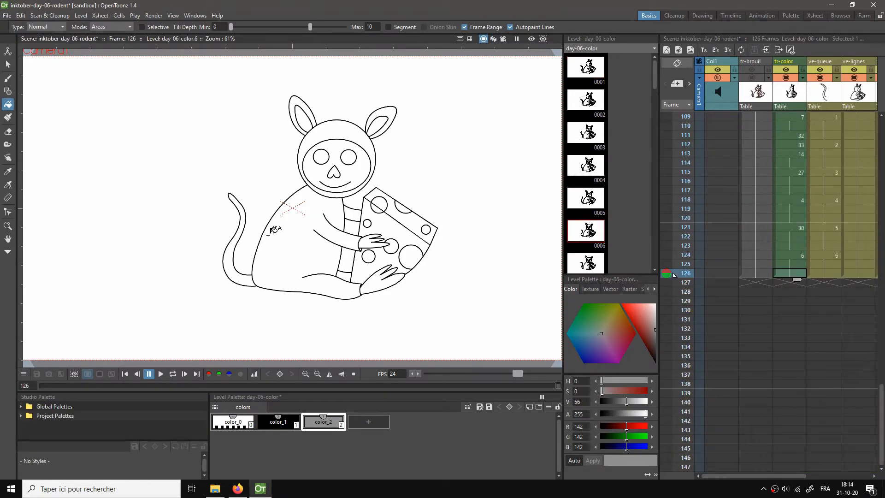
{"action": "left_click", "coordinate": [268, 233]}
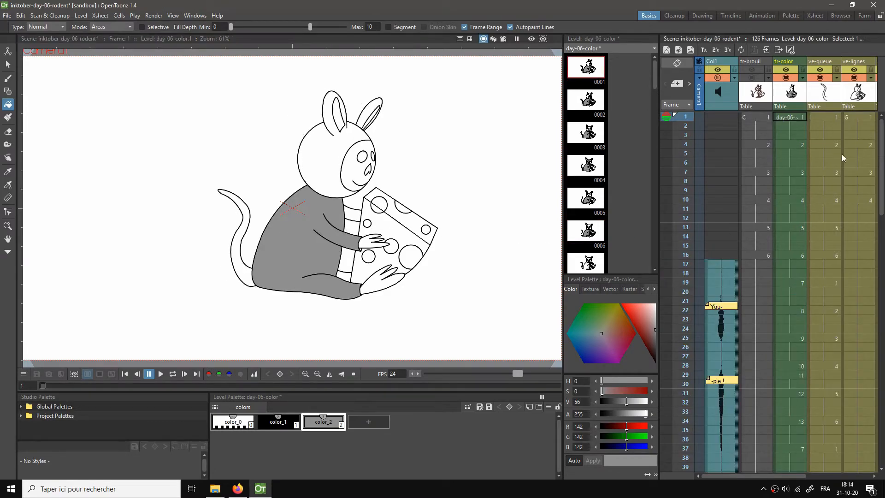
Step: Play the animation in a loop, stop it, and check the body fill on tr-color drawings 2 and 3
{"action": "key", "text": "l"}
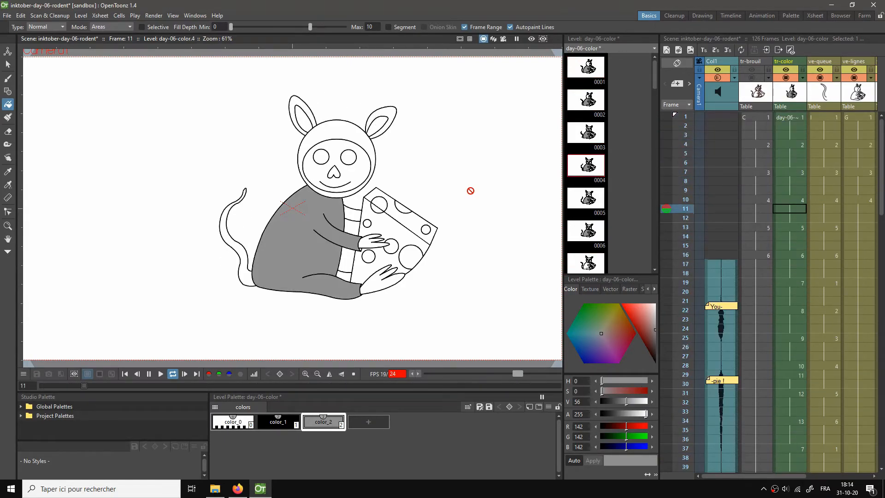
{"action": "key", "text": "p"}
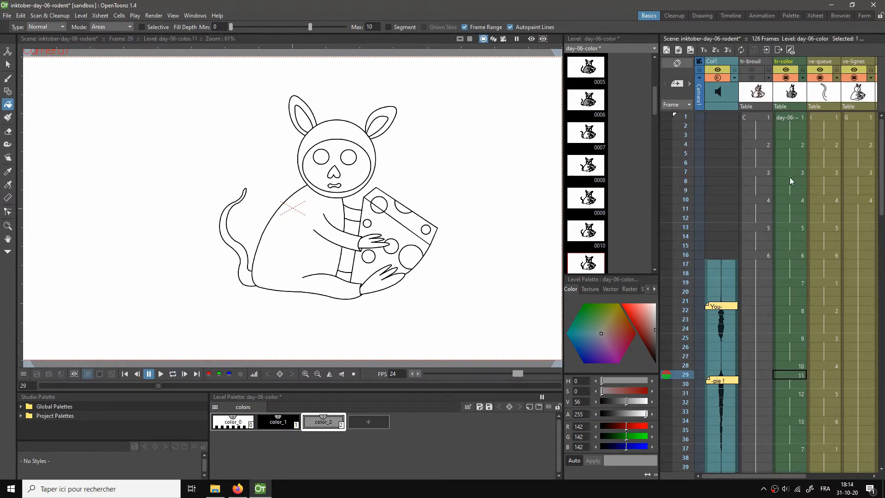
{"action": "left_click", "coordinate": [800, 145]}
{"action": "left_click", "coordinate": [794, 173]}
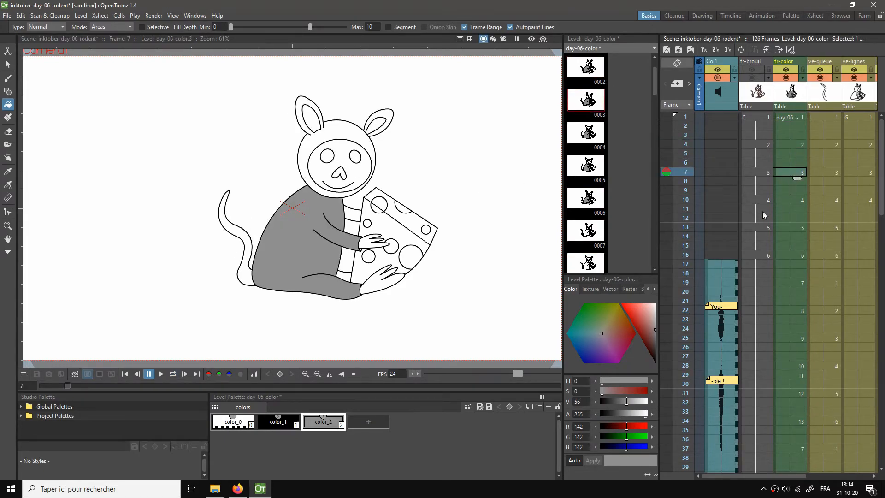
Step: Turn off Frame Range and fill the rodent's body gray on tr-color drawing 7 at frame 19
{"action": "left_click", "coordinate": [464, 27]}
{"action": "left_click", "coordinate": [793, 197]}
{"action": "left_click", "coordinate": [787, 209]}
{"action": "key", "text": "Down"}
{"action": "key", "text": "Down"}
{"action": "key", "text": "Down"}
{"action": "key", "text": "Down"}
{"action": "key", "text": "Down"}
{"action": "key", "text": "Down"}
{"action": "key", "text": "Down"}
{"action": "key", "text": "Down"}
{"action": "key", "text": "Down"}
{"action": "key", "text": "Up"}
{"action": "key", "text": "Up"}
{"action": "key", "text": "Down"}
{"action": "left_click", "coordinate": [309, 219]}
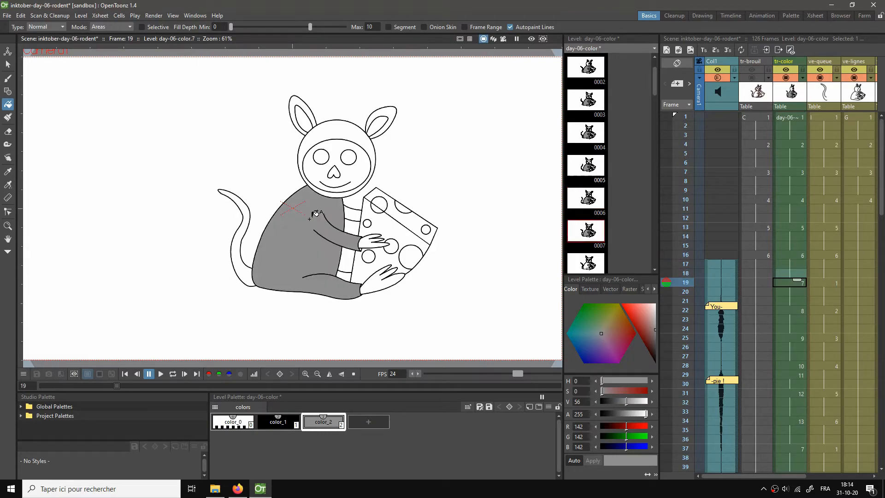
Step: Fill the rodent's body gray on tr-color drawing 8 at frame 22
{"action": "key", "text": "Down"}
{"action": "key", "text": "Down"}
{"action": "key", "text": "Down"}
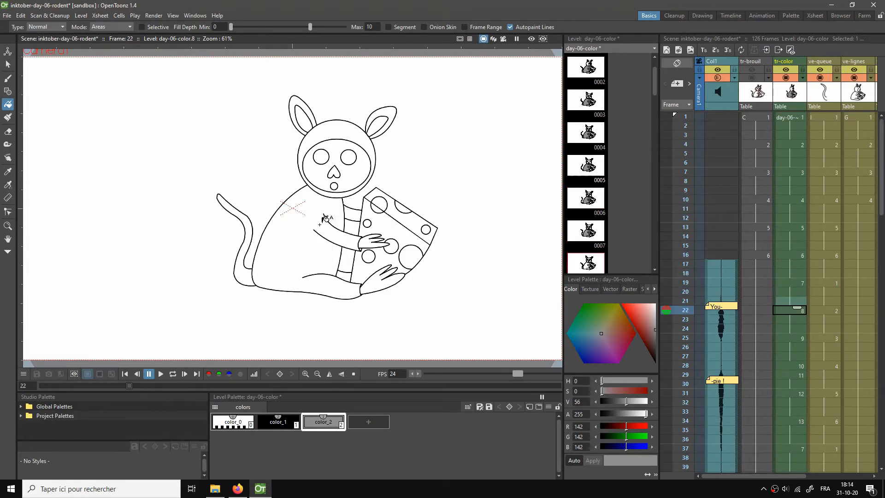
{"action": "left_click", "coordinate": [318, 203]}
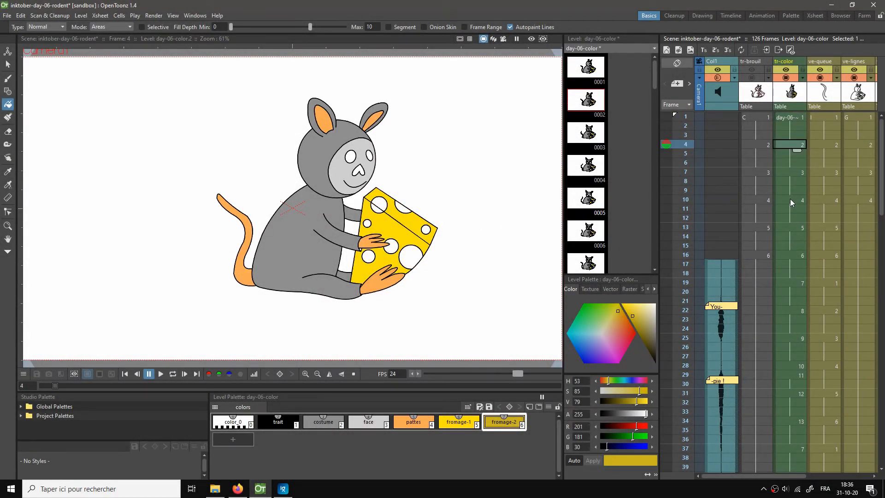
Step: Look over the drawing numbers used along the colored tr-color column
{"action": "scroll", "coordinate": [789, 242], "scroll_direction": "down", "scroll_amount": 3}
{"action": "scroll", "coordinate": [790, 243], "scroll_direction": "down", "scroll_amount": 6}
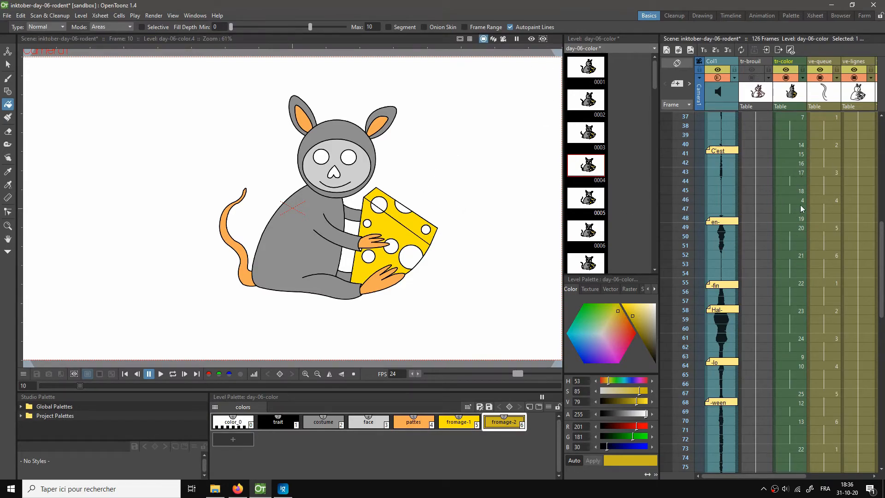
{"action": "scroll", "coordinate": [789, 266], "scroll_direction": "up", "scroll_amount": 10}
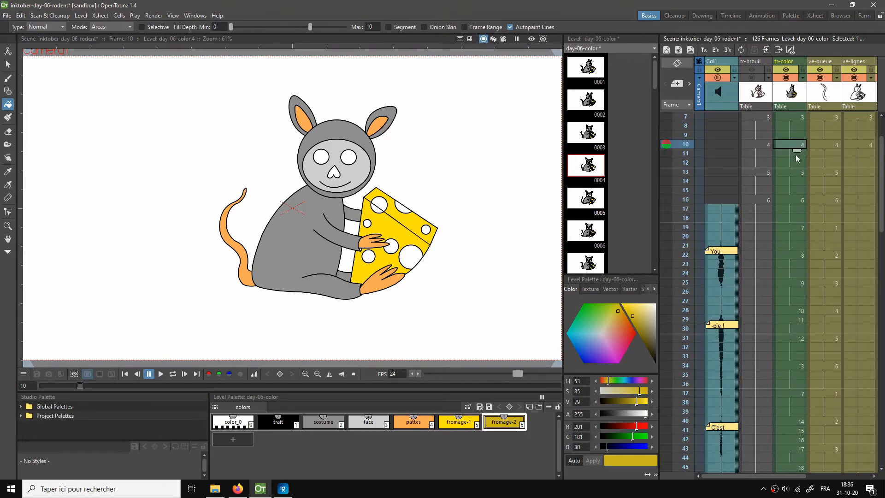
Step: Autorenumber all tr-color cells from frame 1 to frame 126 and check the column's new drawing numbers
{"action": "left_click", "coordinate": [788, 118]}
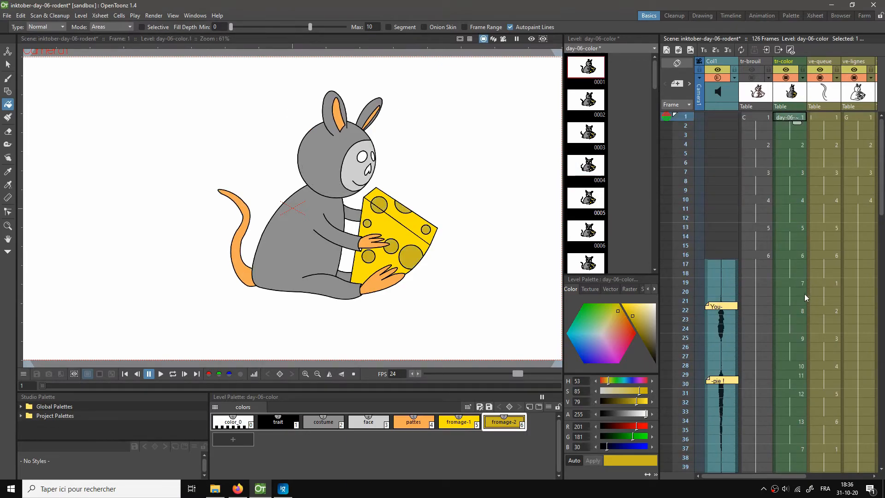
{"action": "scroll", "coordinate": [811, 389], "scroll_direction": "down", "scroll_amount": 5}
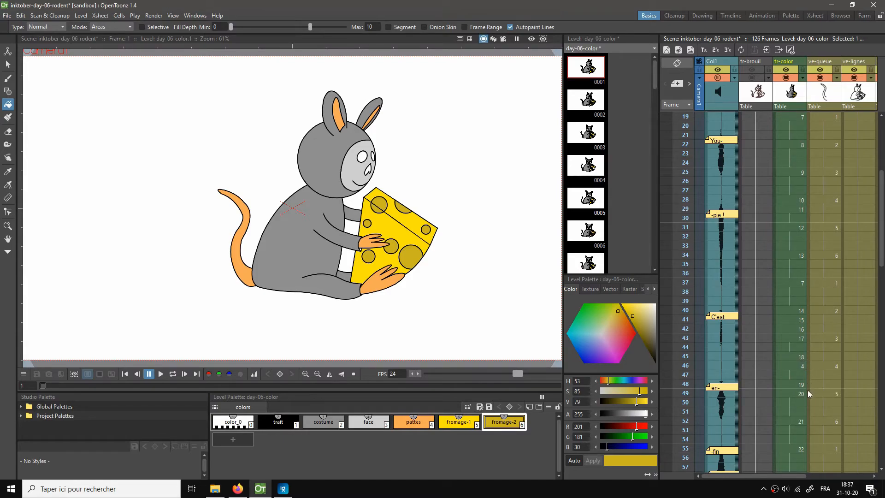
{"action": "scroll", "coordinate": [807, 318], "scroll_direction": "up", "scroll_amount": 5}
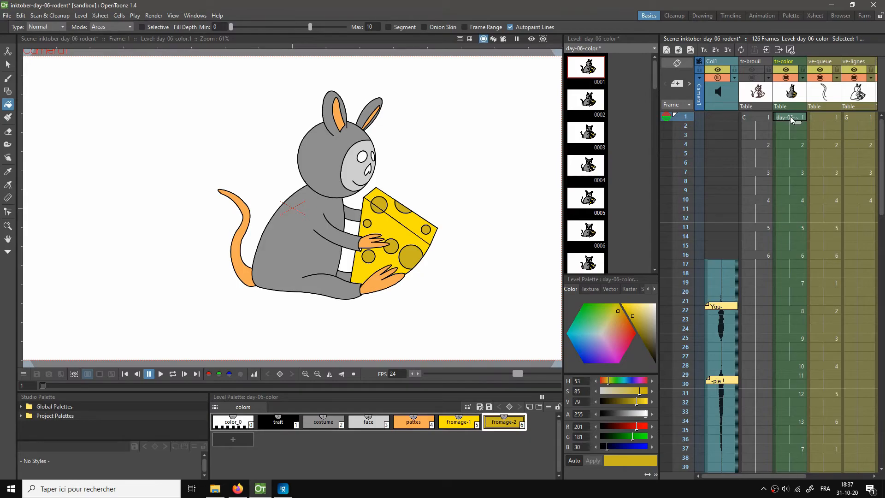
{"action": "scroll", "coordinate": [801, 345], "scroll_direction": "down", "scroll_amount": 20}
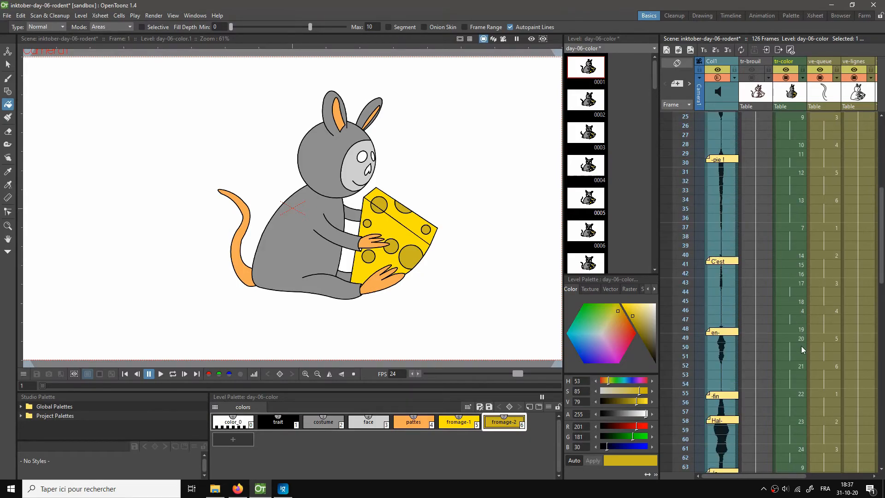
{"action": "left_click", "coordinate": [794, 380], "text": "shift"}
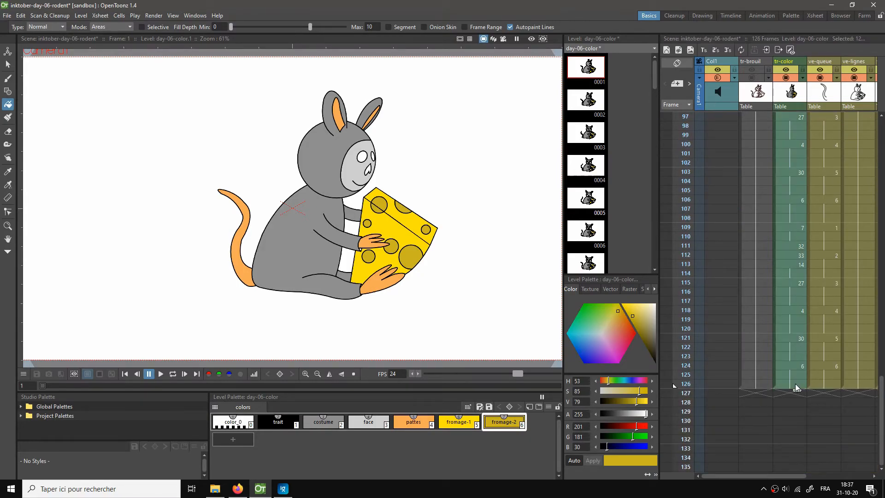
{"action": "scroll", "coordinate": [799, 313], "scroll_direction": "up", "scroll_amount": 20}
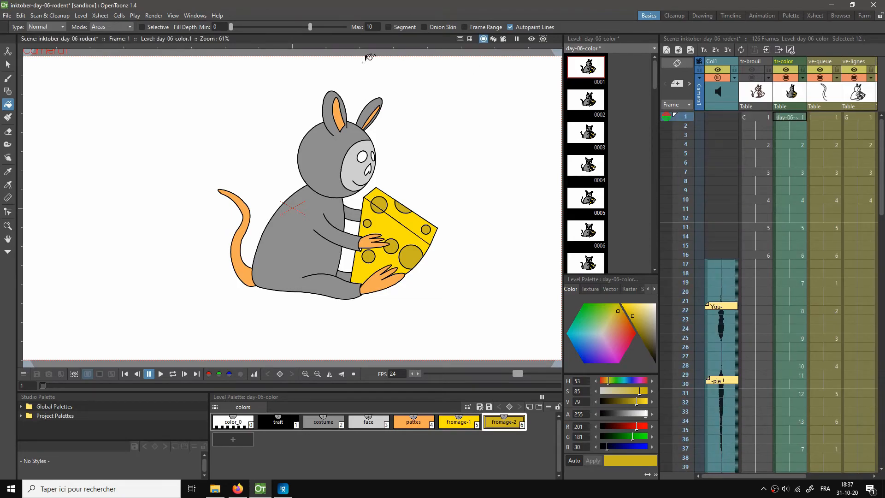
{"action": "left_click", "coordinate": [100, 16]}
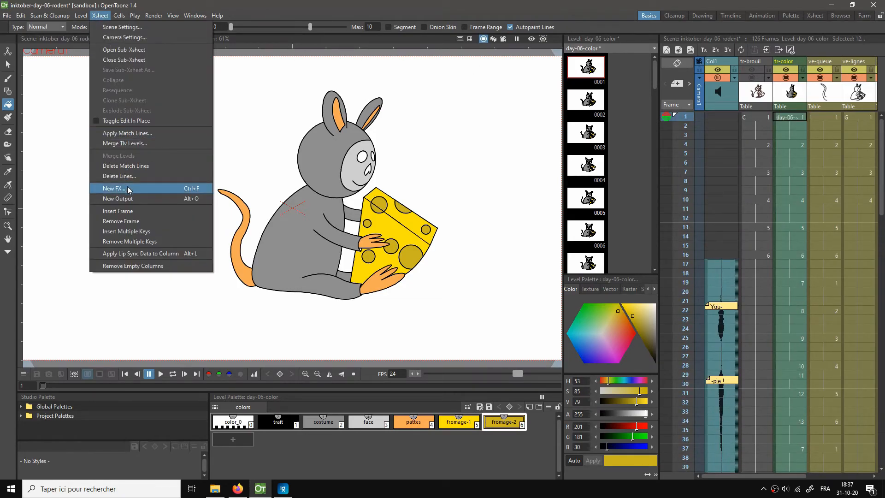
{"action": "mouse_move", "coordinate": [119, 16]}
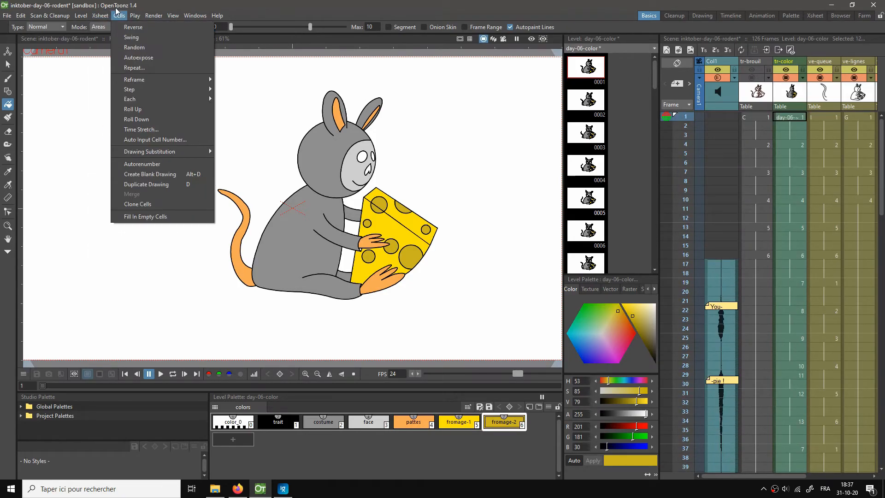
{"action": "left_click", "coordinate": [141, 164]}
{"action": "left_click", "coordinate": [796, 170]}
{"action": "scroll", "coordinate": [809, 227], "scroll_direction": "down", "scroll_amount": 15}
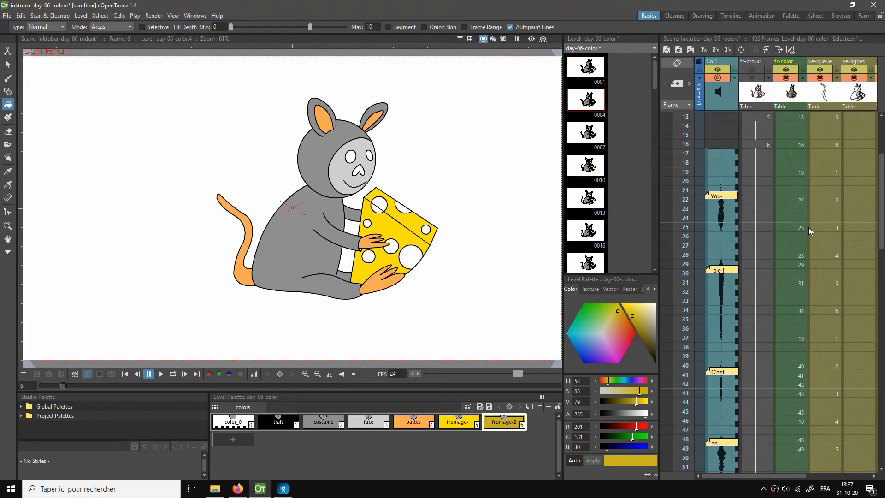
Step: Check the renumbered tr-color column down to its last frame and compare the cheese holes at frames 1 and 4
{"action": "scroll", "coordinate": [804, 244], "scroll_direction": "down", "scroll_amount": 9}
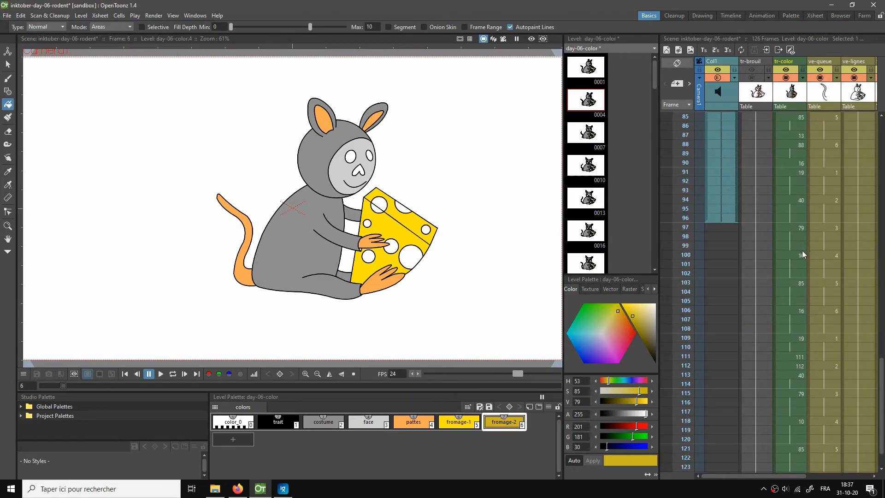
{"action": "left_click", "coordinate": [799, 263]}
{"action": "type", "text": "40"}
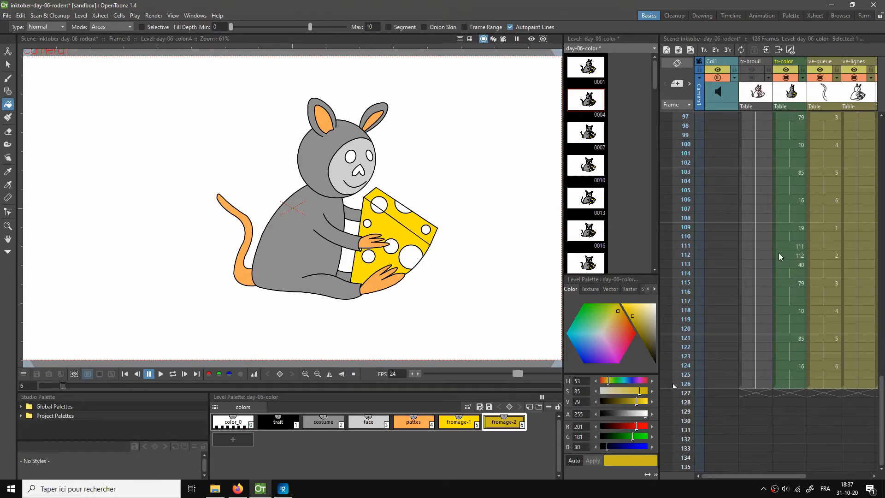
{"action": "scroll", "coordinate": [783, 251], "scroll_direction": "up", "scroll_amount": 20}
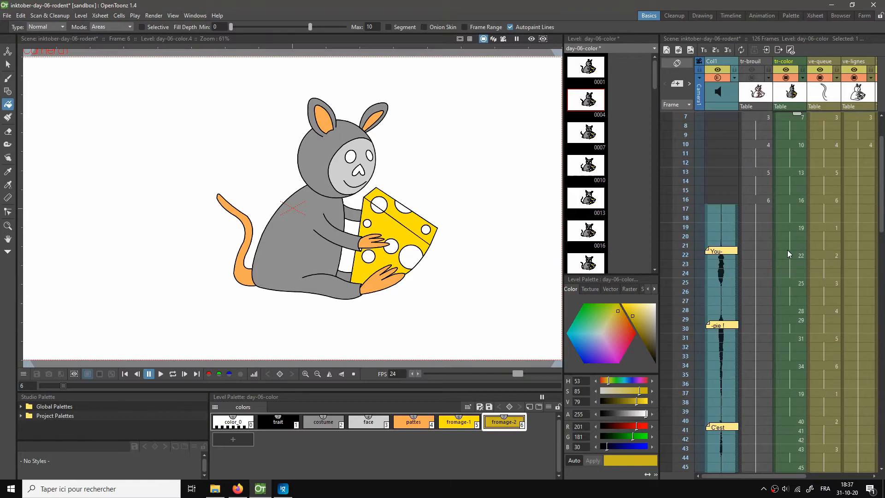
{"action": "scroll", "coordinate": [788, 250], "scroll_direction": "up", "scroll_amount": 2}
{"action": "left_click", "coordinate": [793, 119]}
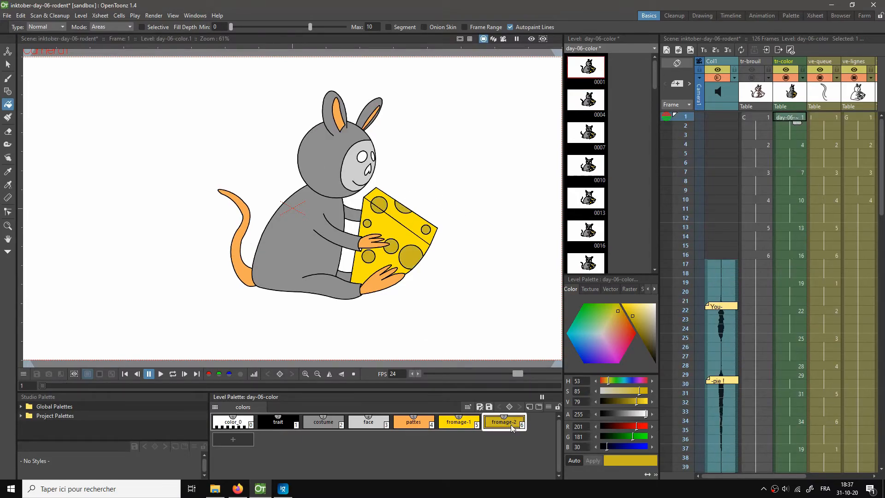
{"action": "left_click", "coordinate": [784, 144]}
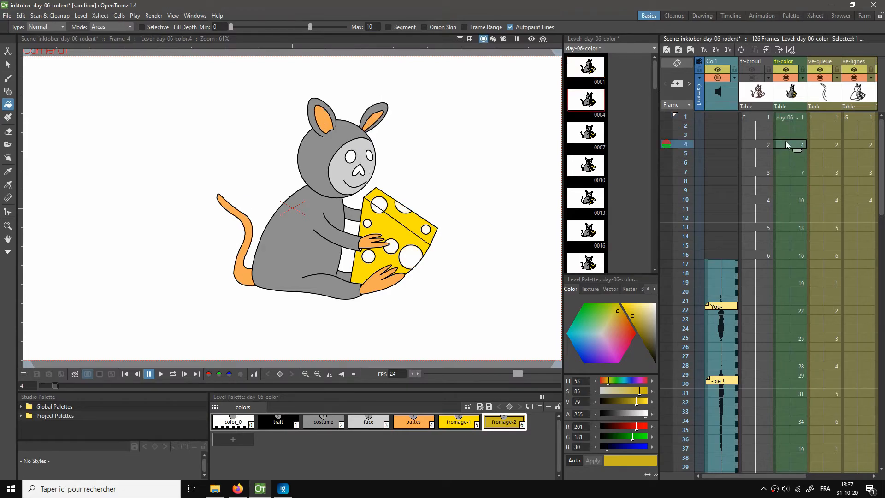
Step: Turn on Frame Range and fill the cheese's upper hole with fromage-2 from tr-color frame 4 through the end of the column
{"action": "left_click", "coordinate": [465, 27]}
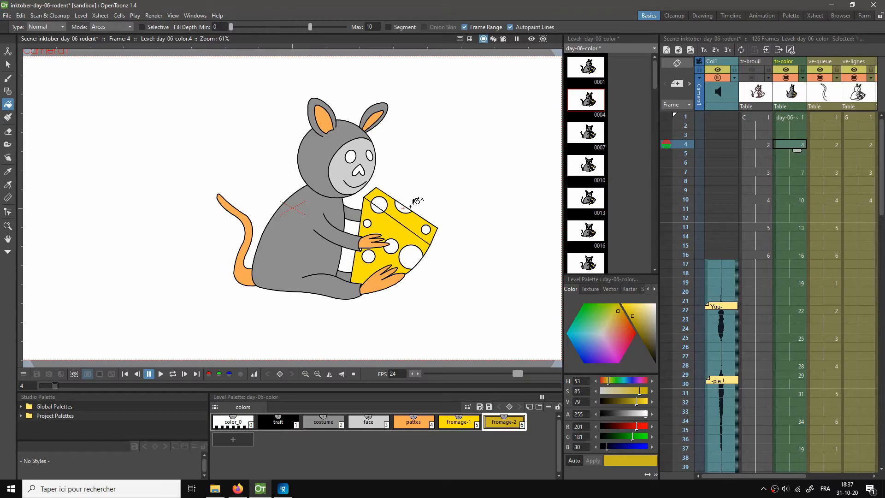
{"action": "scroll", "coordinate": [809, 325], "scroll_direction": "down", "scroll_amount": 15}
{"action": "scroll", "coordinate": [811, 325], "scroll_direction": "down", "scroll_amount": 12}
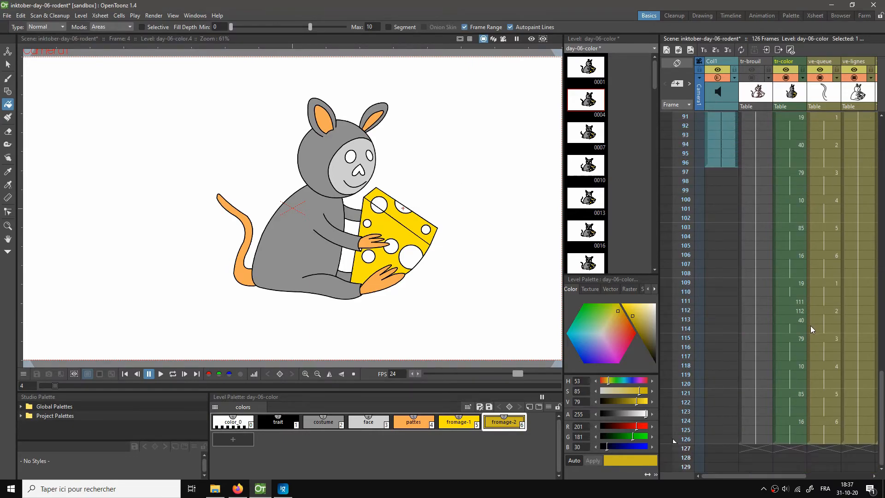
{"action": "left_click", "coordinate": [799, 258], "text": "shift"}
{"action": "left_click", "coordinate": [405, 207]}
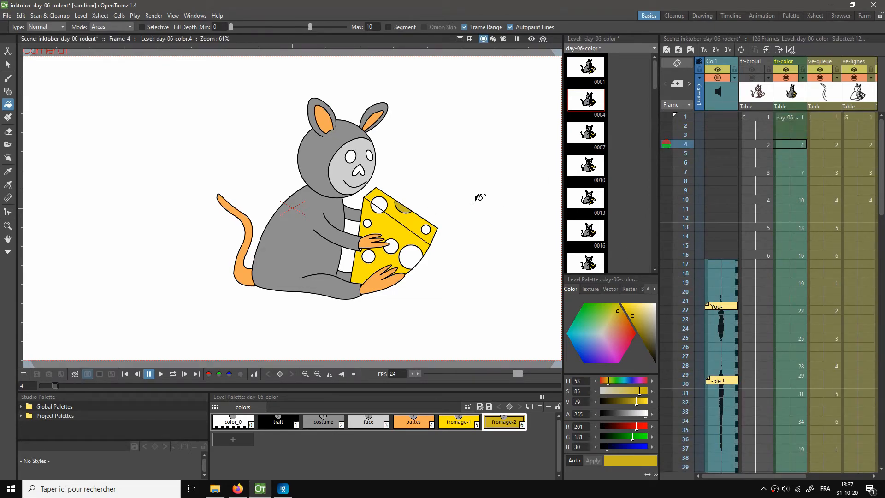
Step: Play the animation from frame 1 and recheck the cheese holes on the tr-color drawings at frames 1 and 4
{"action": "left_click", "coordinate": [792, 120]}
{"action": "key", "text": "l"}
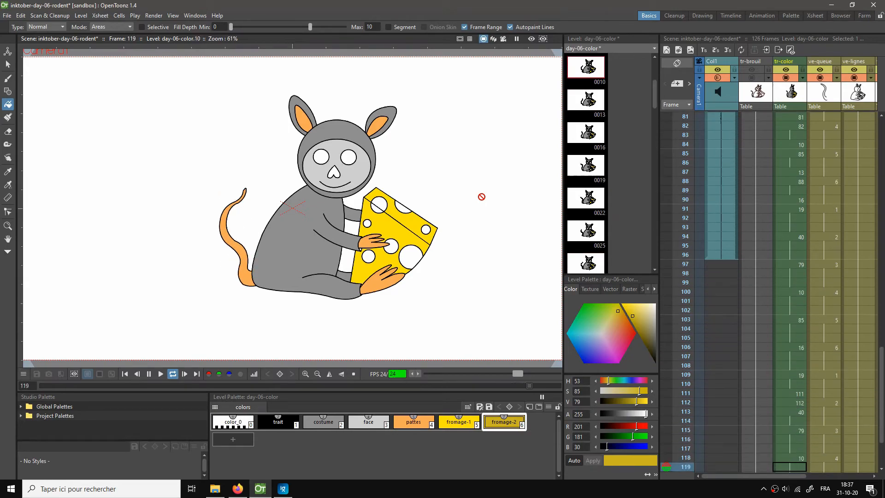
{"action": "key", "text": "l"}
{"action": "scroll", "coordinate": [788, 224], "scroll_direction": "up", "scroll_amount": 14}
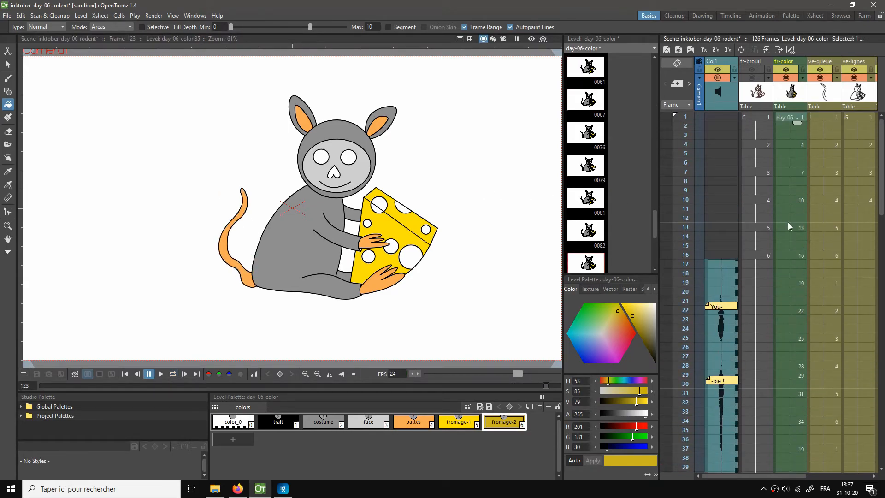
{"action": "left_click", "coordinate": [794, 119]}
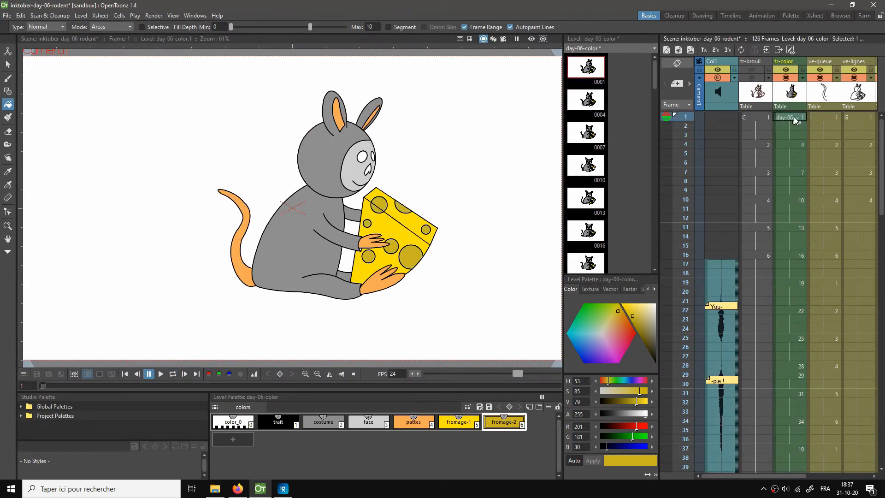
{"action": "left_click", "coordinate": [784, 147]}
{"action": "left_click", "coordinate": [779, 121]}
{"action": "left_click", "coordinate": [786, 148]}
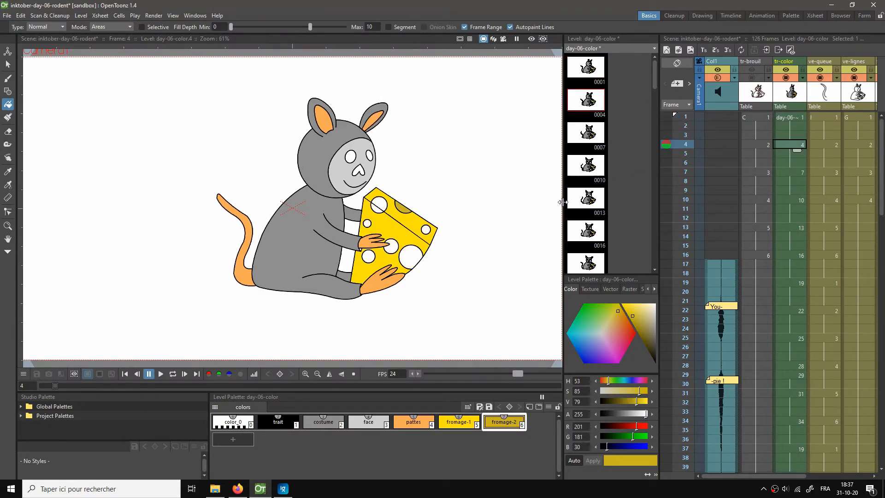
Step: Fill the cheese's upper hole with fromage-2 over the tr-color frame range 7 to 34
{"action": "left_click", "coordinate": [666, 199]}
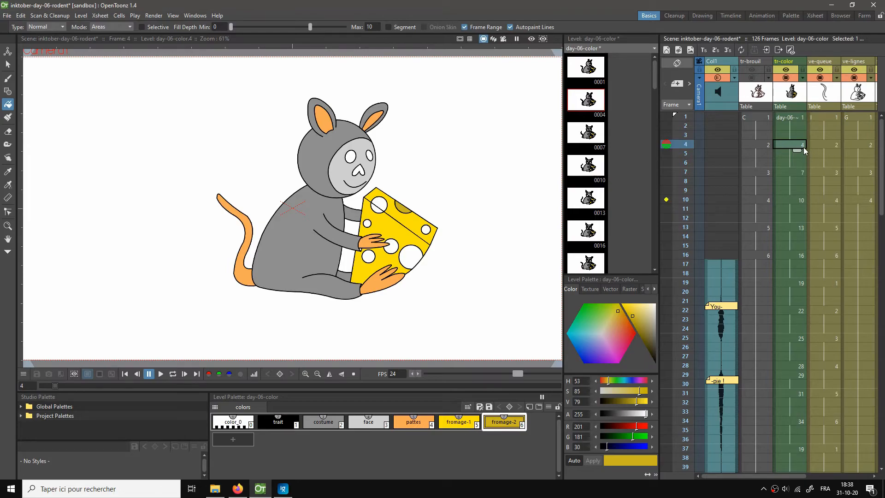
{"action": "left_click", "coordinate": [796, 174]}
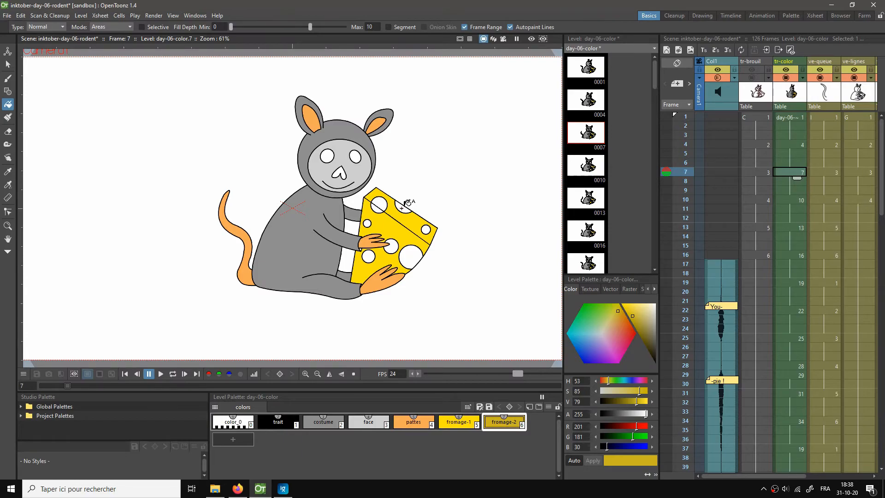
{"action": "scroll", "coordinate": [803, 291], "scroll_direction": "down", "scroll_amount": 2}
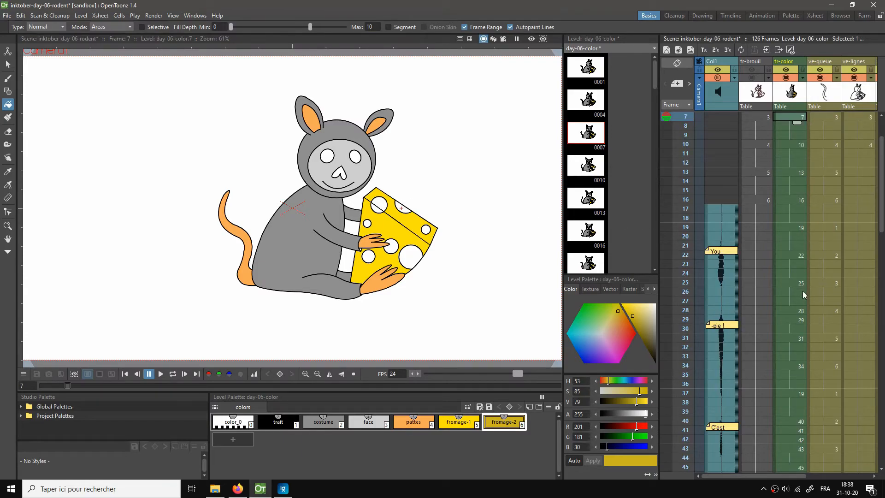
{"action": "scroll", "coordinate": [804, 291], "scroll_direction": "down", "scroll_amount": 2}
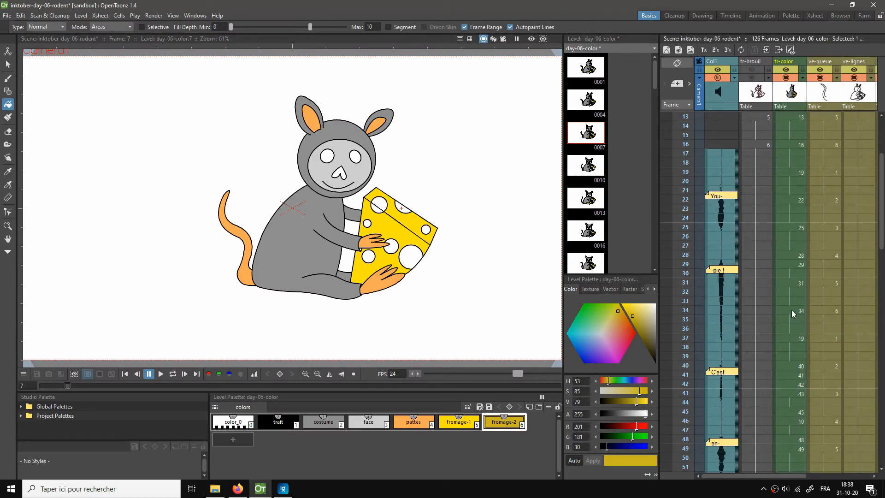
{"action": "left_click", "coordinate": [792, 310], "text": "shift"}
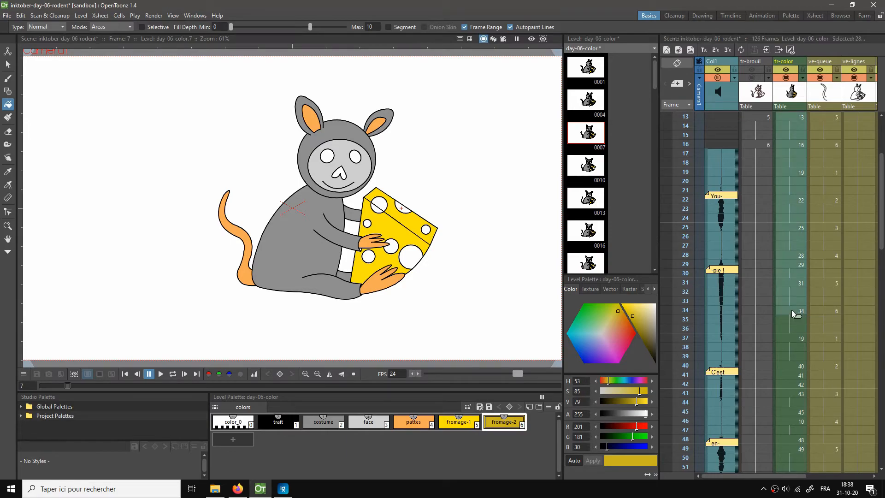
{"action": "left_click", "coordinate": [399, 207]}
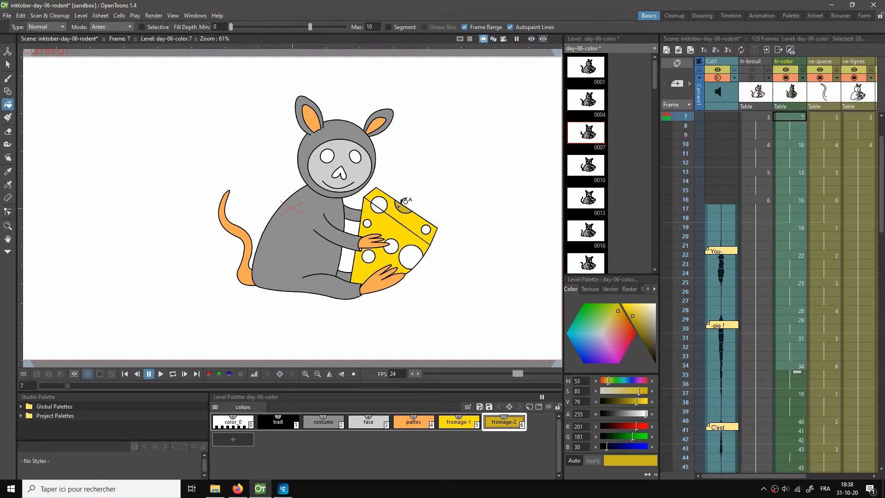
Step: Step through the tr-color drawings between frames 19 and 1 to check the fill of the cheese's upper hole
{"action": "left_click", "coordinate": [797, 227]}
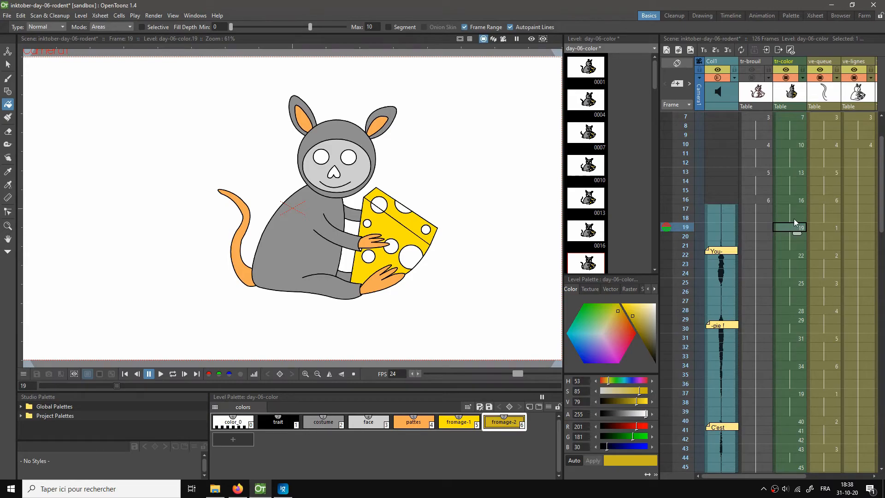
{"action": "key", "text": "Up"}
{"action": "key", "text": "Up"}
{"action": "key", "text": "Up"}
{"action": "key", "text": "Up"}
{"action": "key", "text": "Up"}
{"action": "key", "text": "Up"}
{"action": "key", "text": "Up"}
{"action": "key", "text": "Up"}
{"action": "key", "text": "Up"}
{"action": "key", "text": "Up"}
{"action": "key", "text": "Up"}
{"action": "key", "text": "Up"}
{"action": "key", "text": "Up"}
{"action": "key", "text": "Up"}
{"action": "key", "text": "Up"}
{"action": "key", "text": "Up"}
{"action": "key", "text": "Up"}
{"action": "key", "text": "Up"}
{"action": "key", "text": "Down"}
{"action": "key", "text": "Down"}
{"action": "key", "text": "Down"}
{"action": "key", "text": "Down"}
{"action": "key", "text": "Down"}
{"action": "key", "text": "Down"}
{"action": "key", "text": "Down"}
{"action": "key", "text": "Down"}
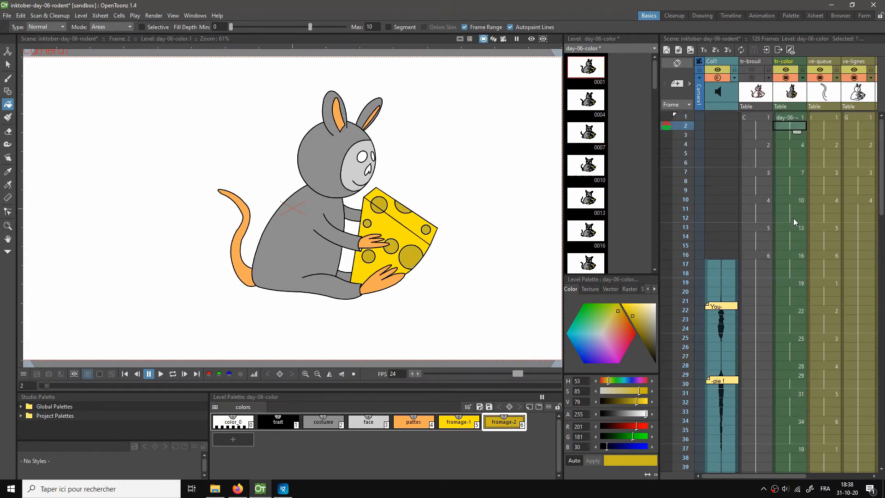
{"action": "key", "text": "Down"}
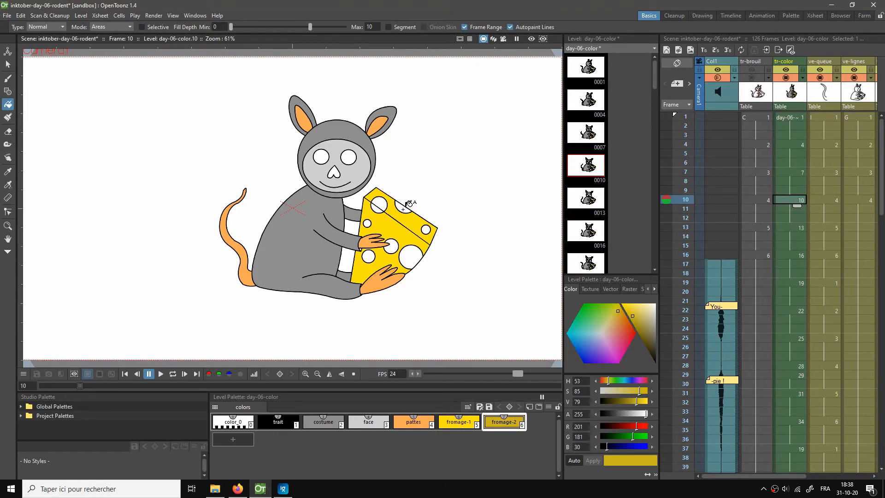
Step: Fill the cheese's upper hole with fromage-2 over a range of tr-color drawings starting at frame 10
{"action": "key", "text": "Down"}
{"action": "key", "text": "Down"}
{"action": "key", "text": "Down"}
{"action": "key", "text": "Down"}
{"action": "key", "text": "Down"}
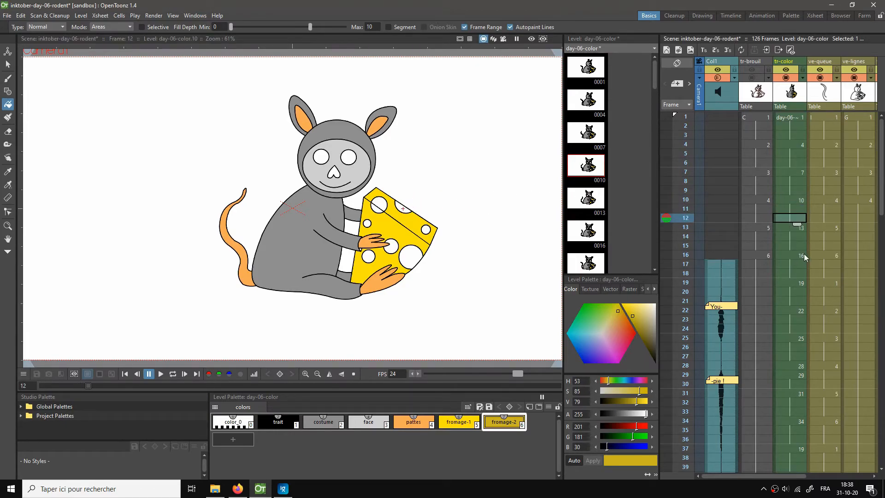
{"action": "key", "text": "Down"}
{"action": "key", "text": "Down"}
{"action": "key", "text": "Down"}
{"action": "key", "text": "Down"}
{"action": "key", "text": "Down"}
{"action": "key", "text": "Down"}
{"action": "key", "text": "Down"}
{"action": "key", "text": "Down"}
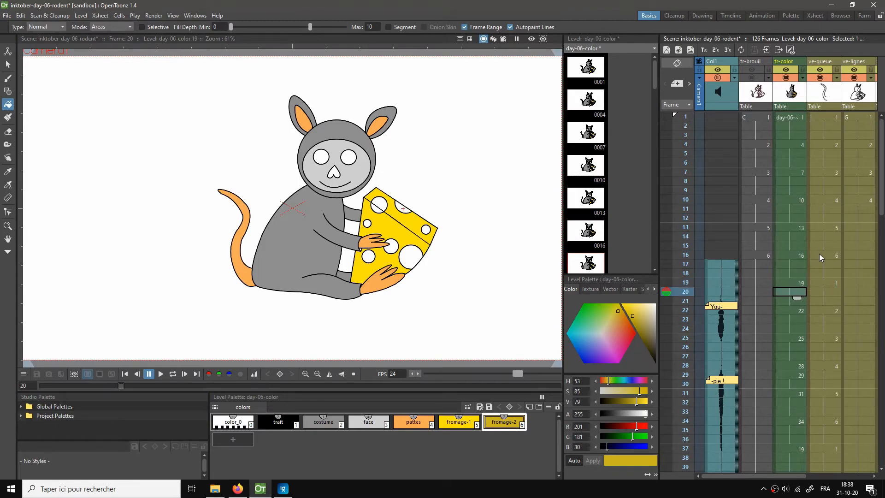
{"action": "key", "text": "Down"}
{"action": "key", "text": "Down"}
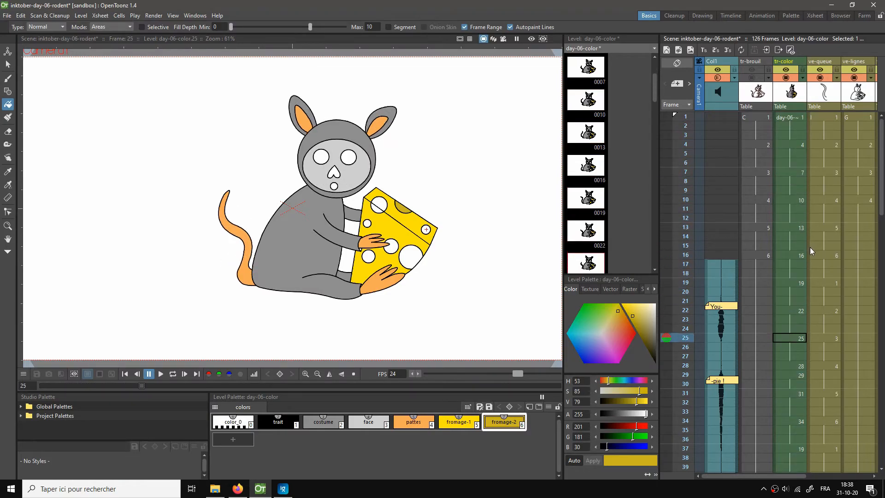
Step: Range-fill the small hole near the cheese's outer corner with fromage-2, ending at tr-color frame 34, and check the result
{"action": "key", "text": "Up"}
{"action": "key", "text": "Up"}
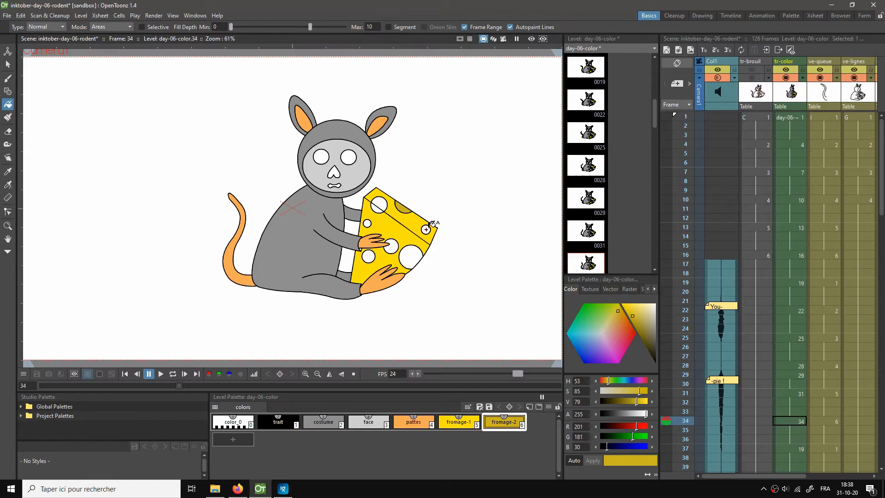
{"action": "left_click", "coordinate": [428, 229]}
{"action": "key", "text": "Up"}
{"action": "key", "text": "Up"}
{"action": "key", "text": "Up"}
{"action": "key", "text": "p"}
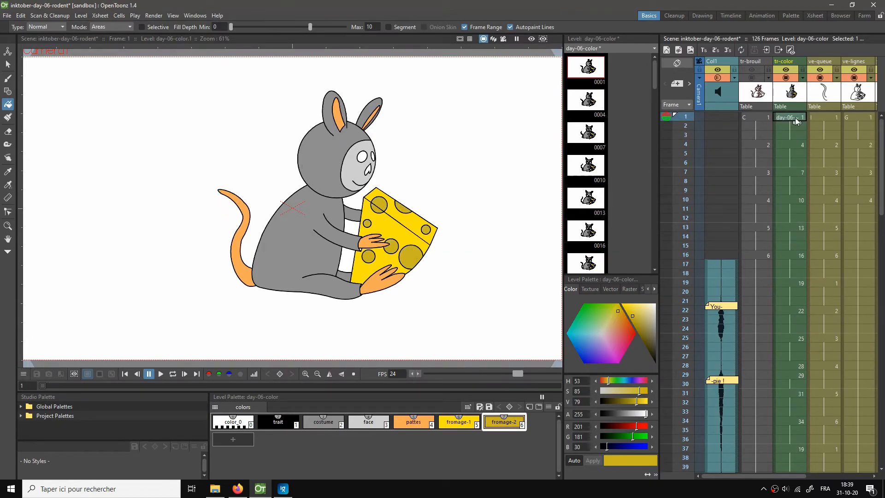
{"action": "left_click", "coordinate": [790, 183]}
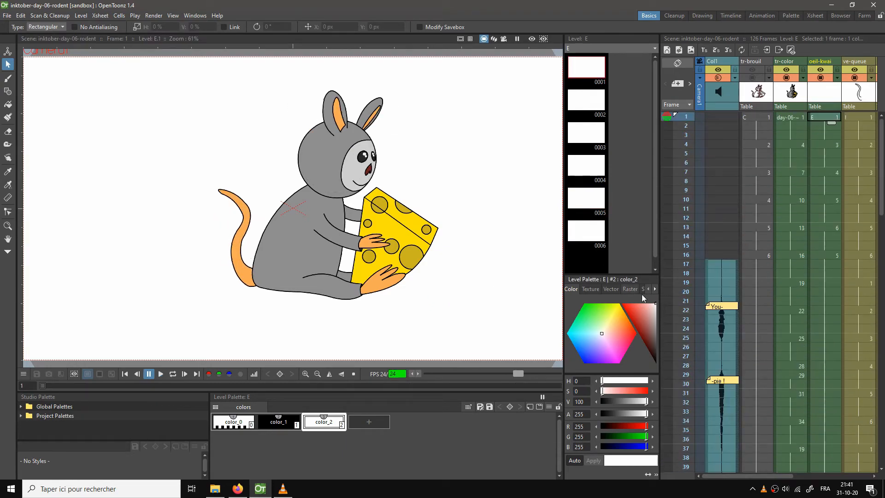
Step: Change the tr-color pattes style to a more saturated orange (H 27, S 91, V 100) and save the scene
{"action": "left_click", "coordinate": [801, 117]}
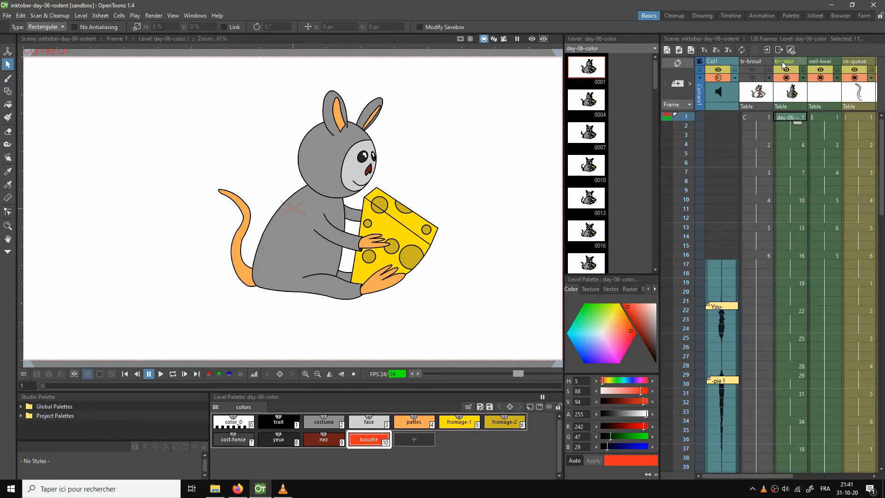
{"action": "left_click", "coordinate": [795, 202]}
{"action": "left_click", "coordinate": [792, 217]}
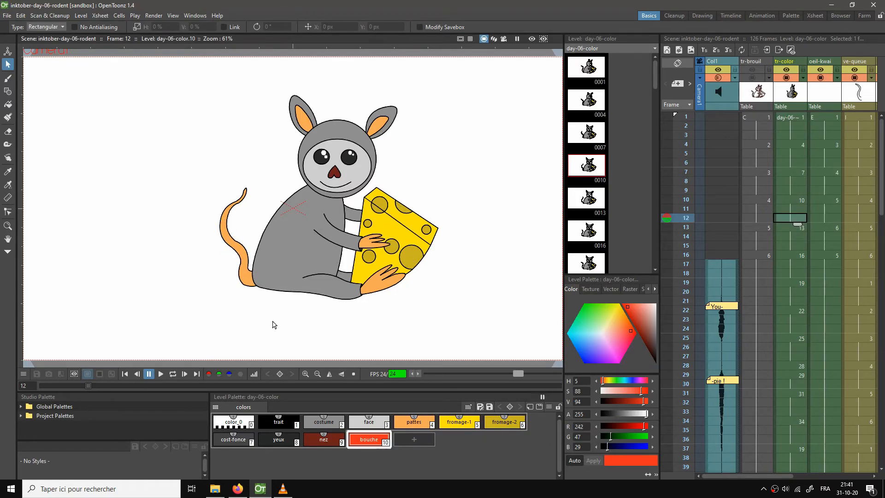
{"action": "left_click", "coordinate": [408, 423]}
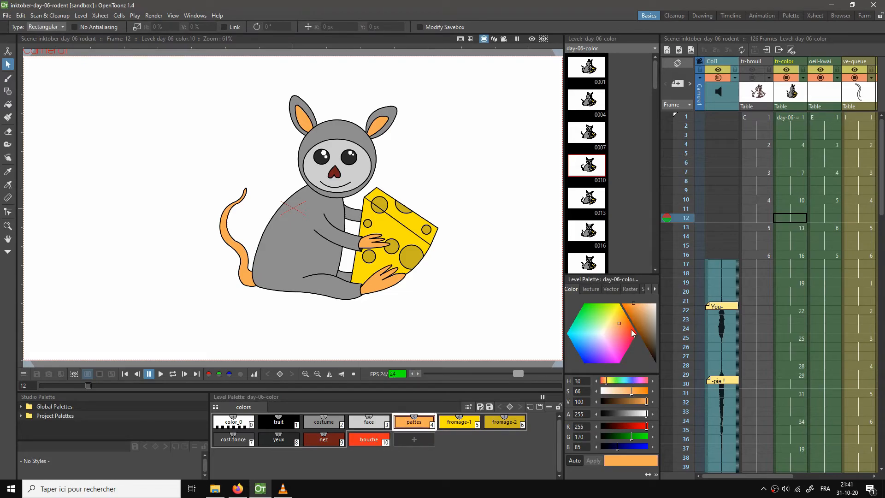
{"action": "mouse_move", "coordinate": [630, 323]}
{"action": "left_mouse_down"}
{"action": "mouse_move", "coordinate": [635, 309]}
{"action": "mouse_move", "coordinate": [641, 315]}
{"action": "mouse_move", "coordinate": [627, 302]}
{"action": "left_mouse_up"}
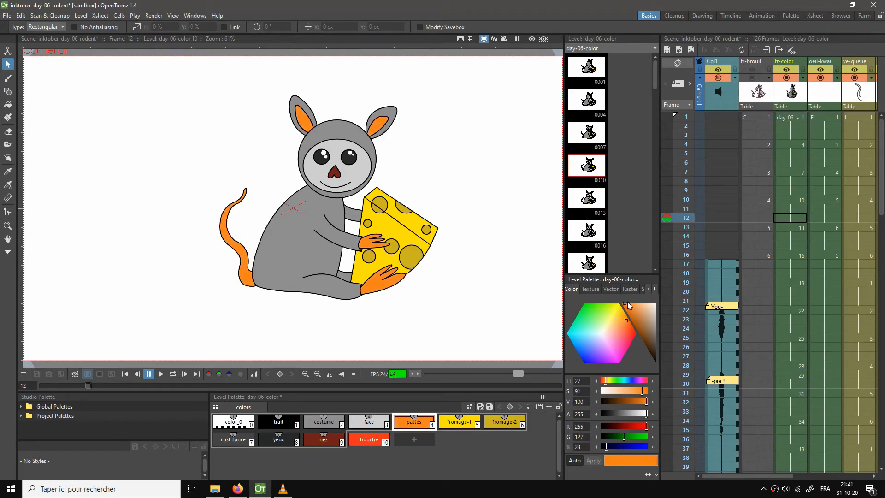
{"action": "key", "text": "ctrl+s"}
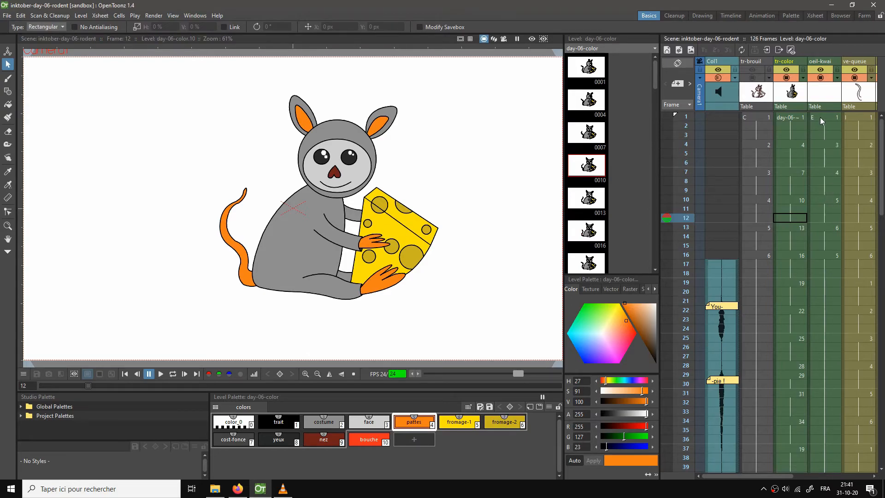
Step: Examine the rodent's eye highlights up close on the oeil-kwai drawings at frames 1, 4 and 7
{"action": "left_click", "coordinate": [820, 117]}
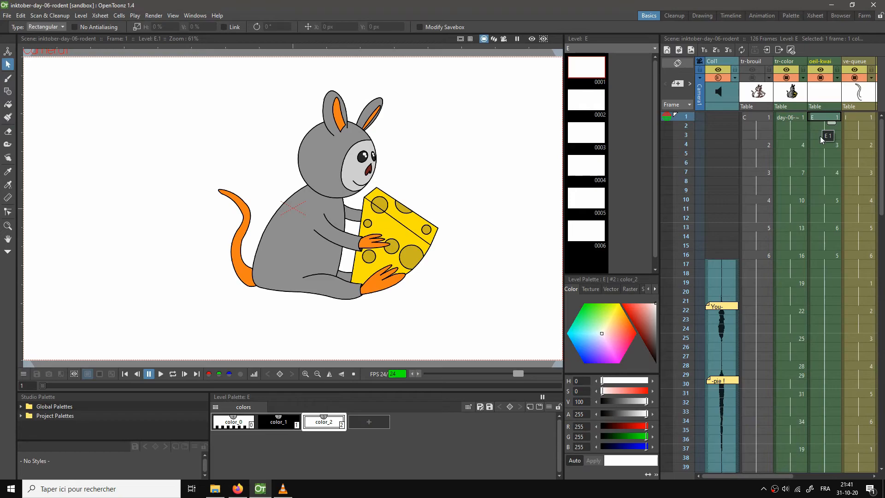
{"action": "scroll", "coordinate": [363, 150], "scroll_direction": "up", "scroll_amount": 3}
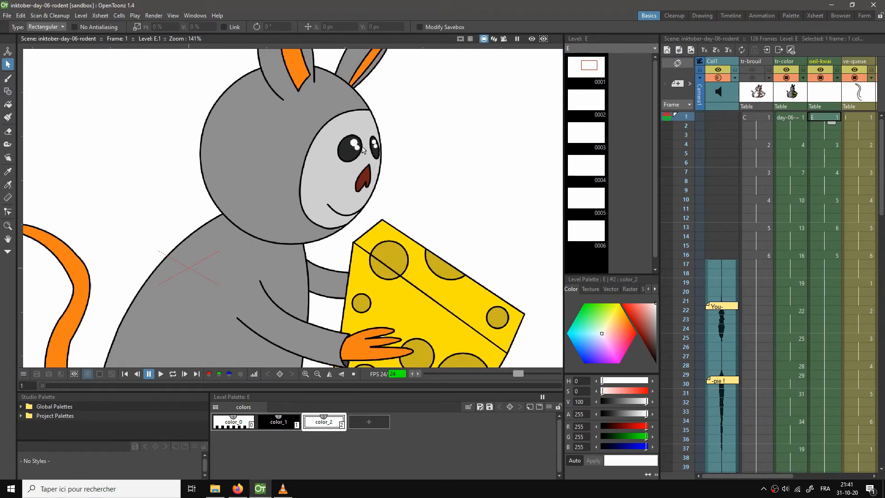
{"action": "left_click", "coordinate": [822, 146]}
{"action": "left_click", "coordinate": [819, 174]}
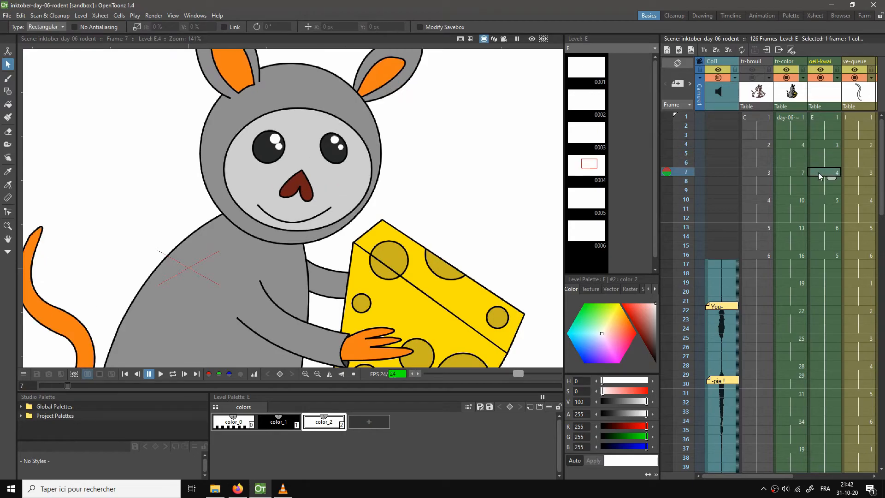
Step: Check the eye highlights on the oeil-kwai drawings at frames 10, 13, 16 and 45, comparing frame 45 with the ve-yeux column
{"action": "left_click", "coordinate": [822, 201]}
{"action": "left_click", "coordinate": [819, 231]}
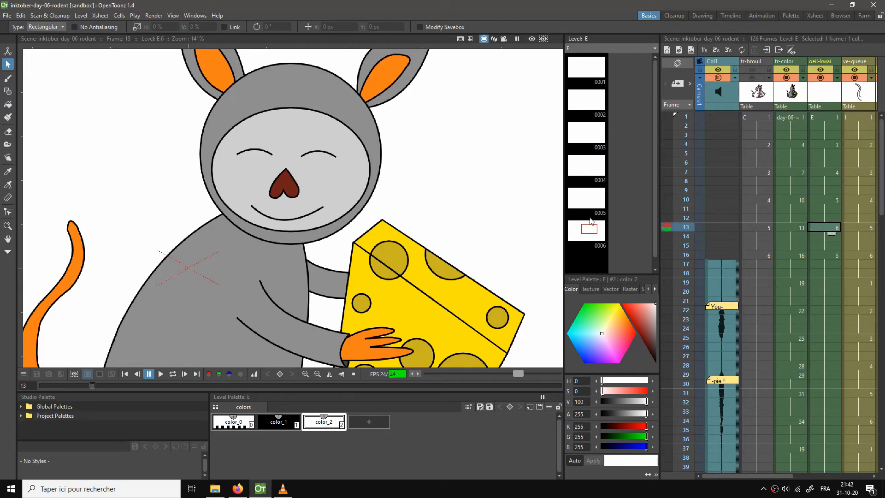
{"action": "left_click", "coordinate": [825, 256]}
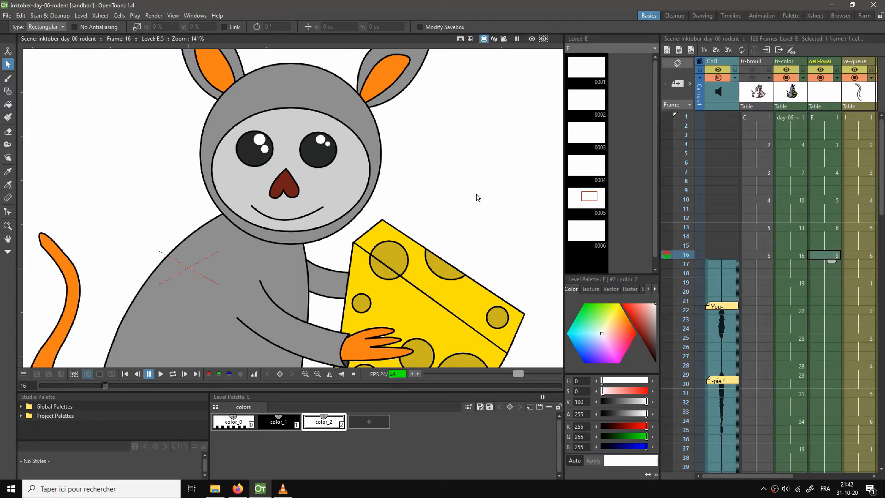
{"action": "scroll", "coordinate": [826, 280], "scroll_direction": "down", "scroll_amount": 5}
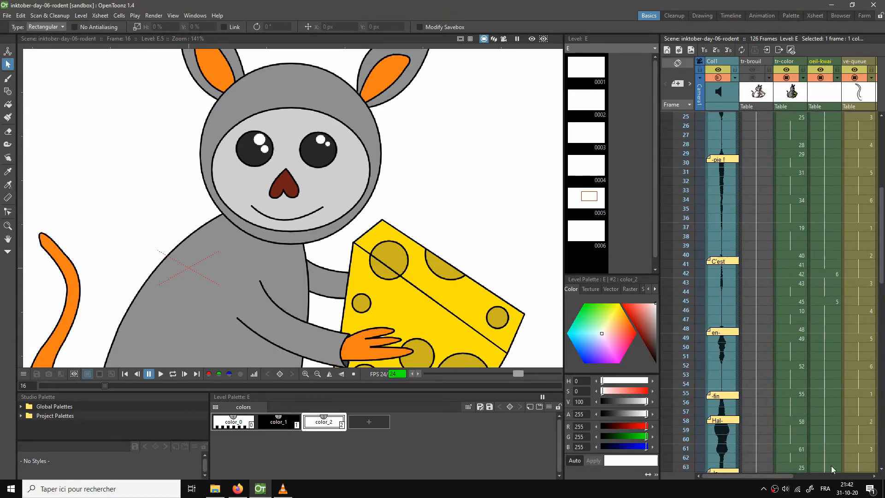
{"action": "left_click_drag", "start_coordinate": [783, 476], "coordinate": [846, 482]}
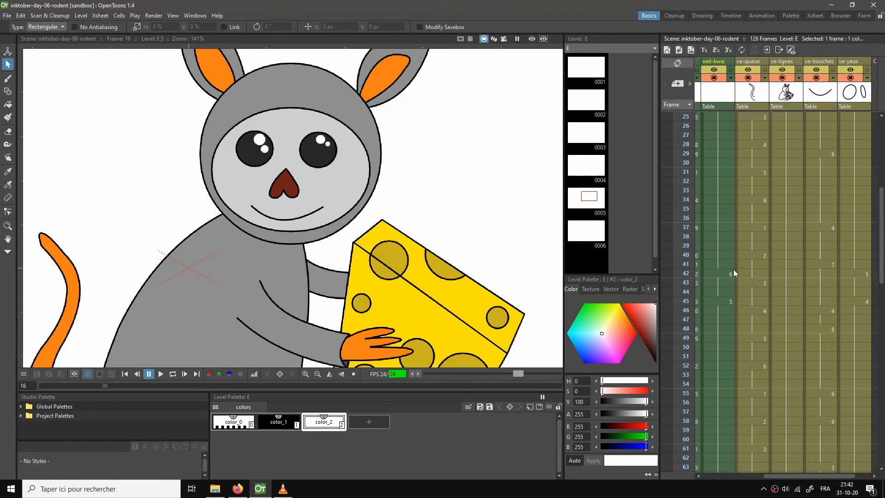
{"action": "left_click", "coordinate": [727, 301]}
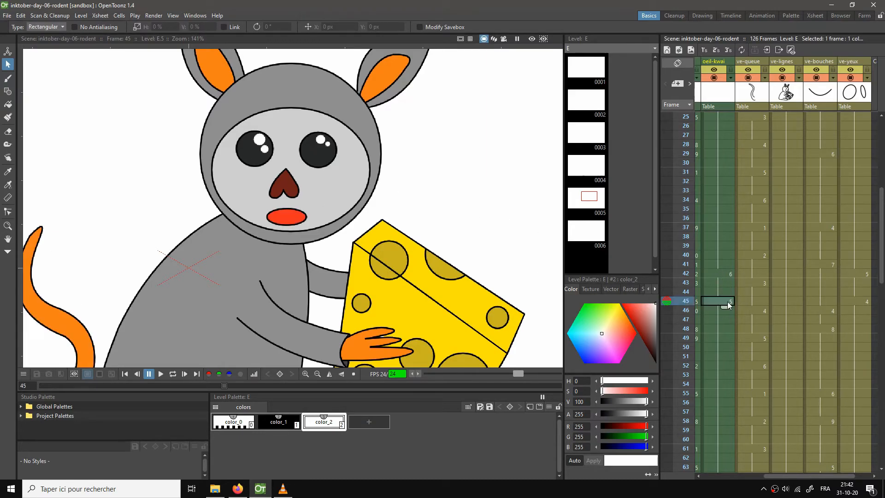
{"action": "left_click", "coordinate": [855, 300]}
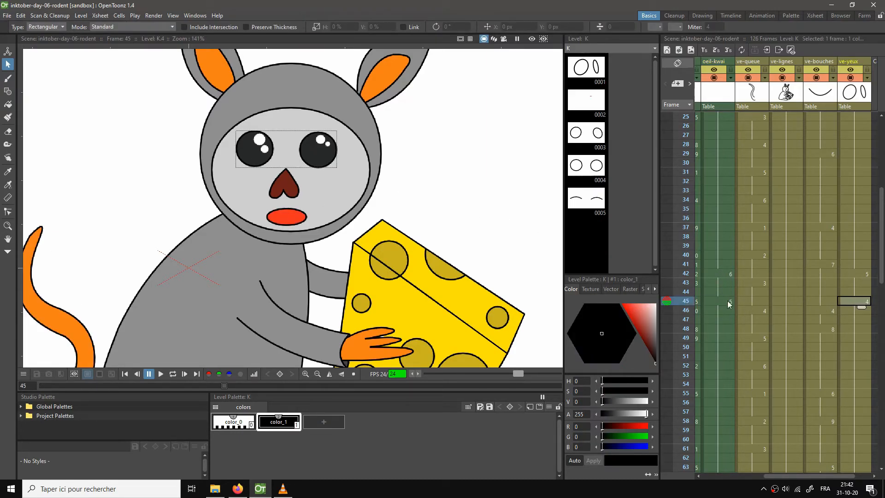
{"action": "right_click", "coordinate": [412, 185]}
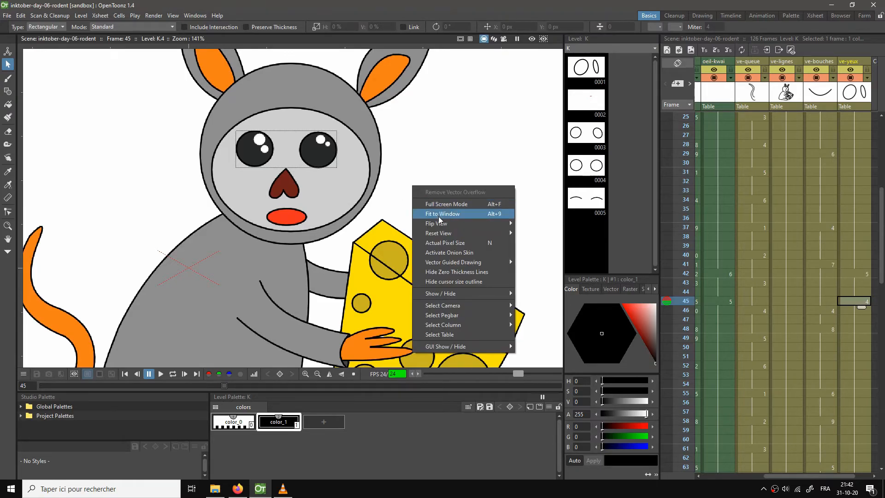
{"action": "left_click", "coordinate": [434, 211]}
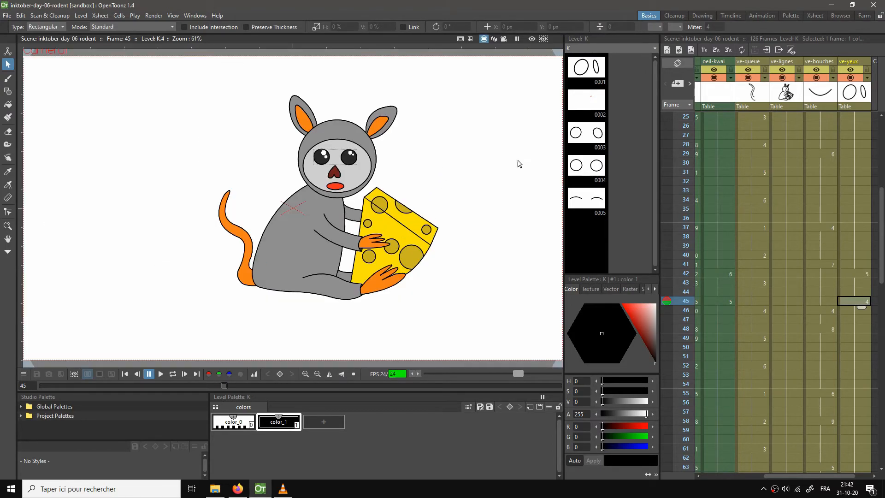
Step: Check the oeil-kwai drawing at frame 42 and play back the animation
{"action": "left_click", "coordinate": [724, 274]}
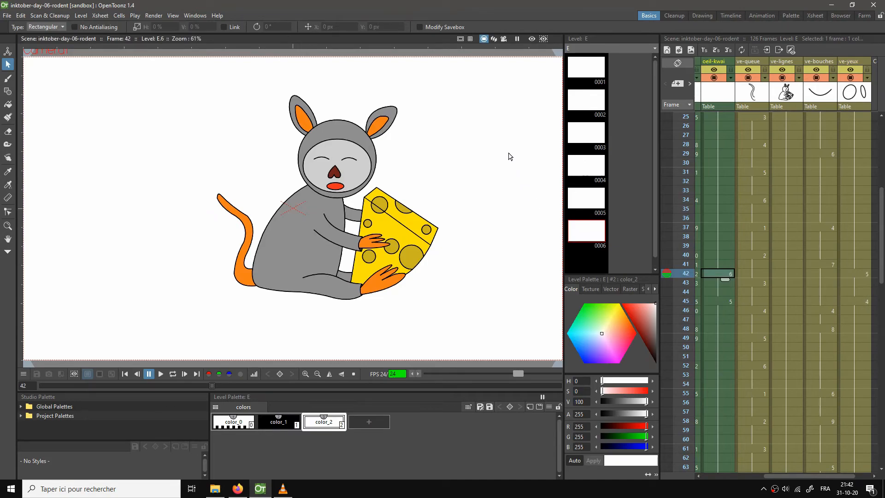
{"action": "left_click", "coordinate": [547, 193]}
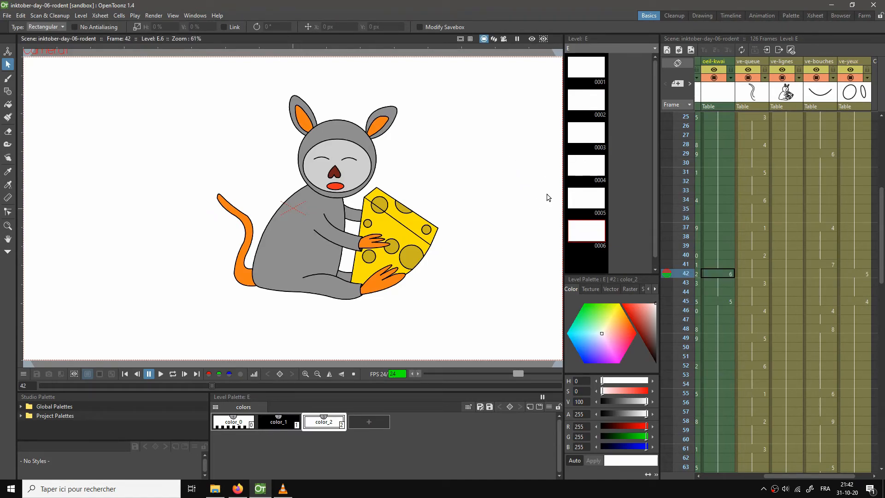
{"action": "key", "text": "p"}
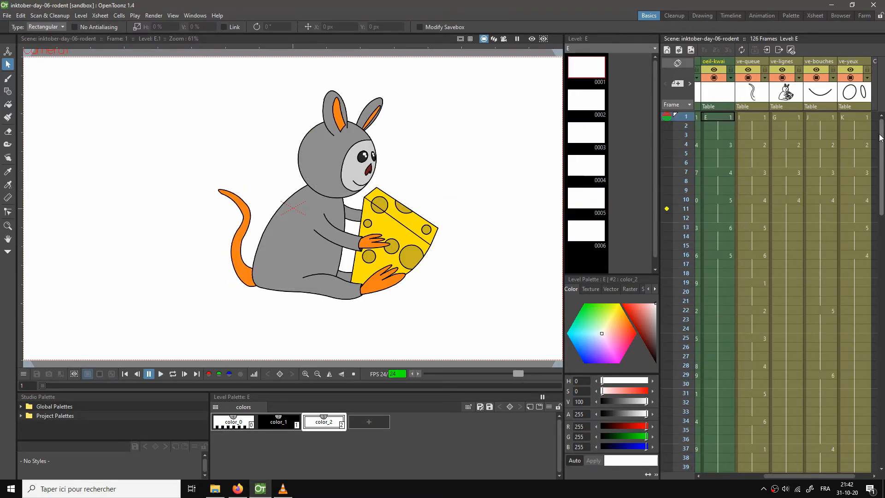
Step: Insert an empty column before oeil-kwai and create a 1920 x 1080 px Toonz Raster level in it at frame 1
{"action": "left_click", "coordinate": [755, 62]}
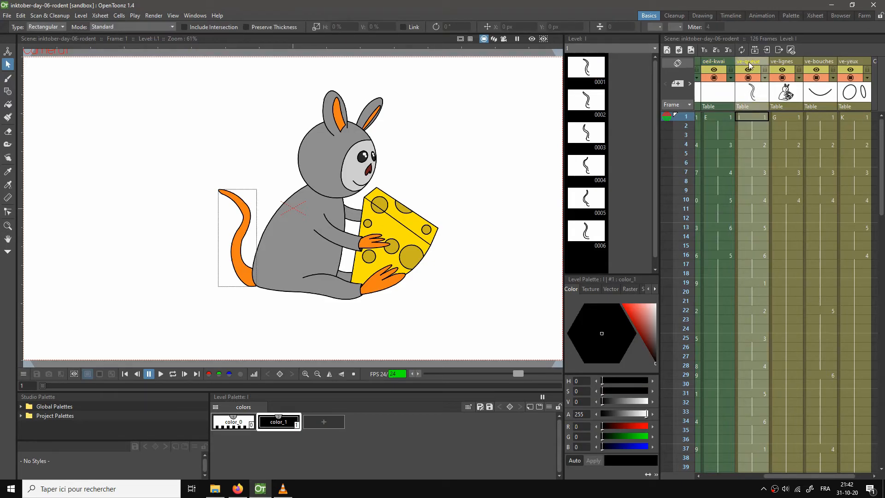
{"action": "left_click", "coordinate": [710, 62]}
{"action": "right_click", "coordinate": [710, 61]}
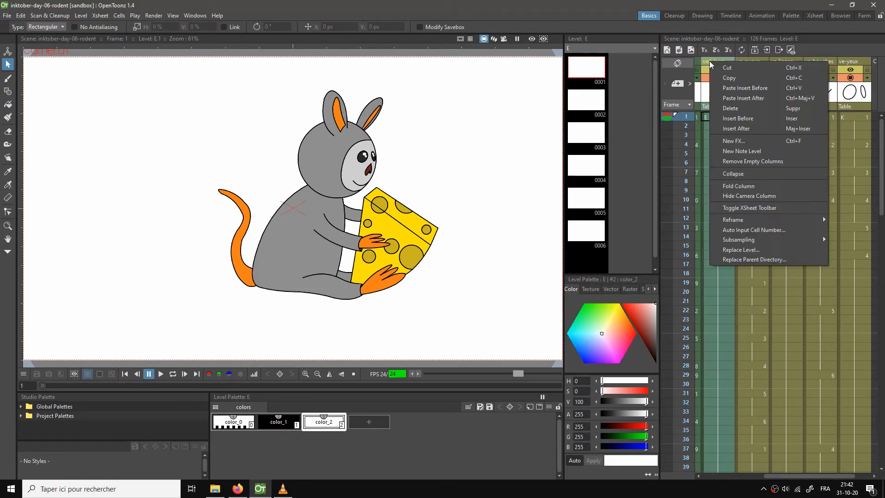
{"action": "left_click", "coordinate": [744, 119]}
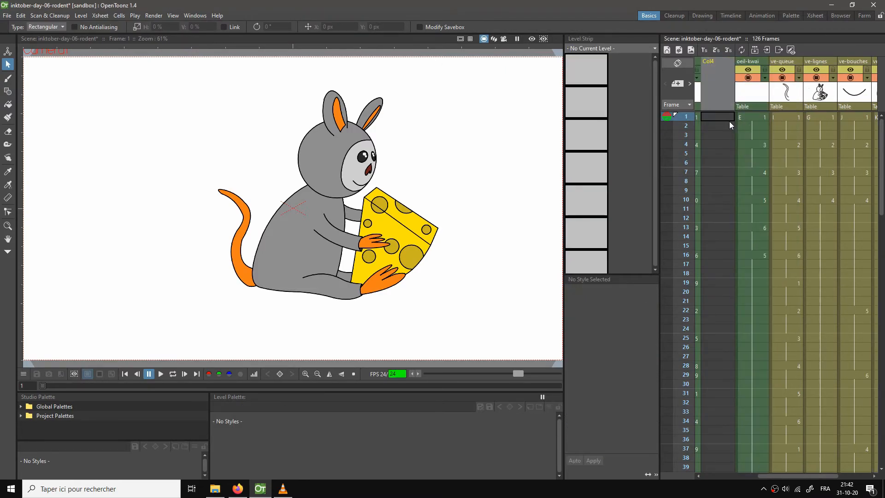
{"action": "left_click", "coordinate": [715, 115]}
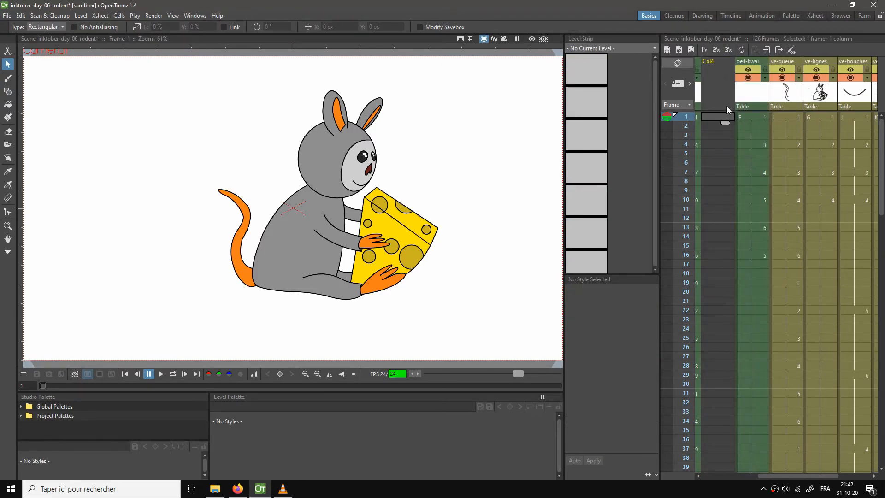
{"action": "left_click", "coordinate": [680, 50]}
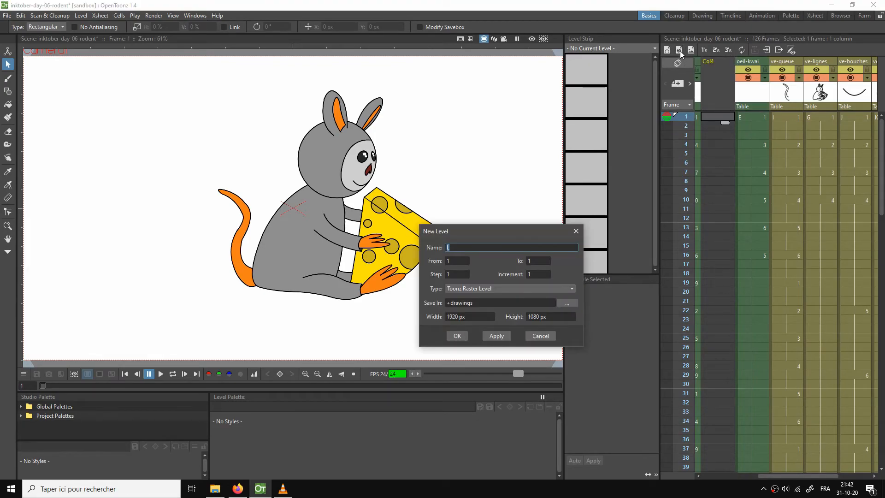
{"action": "left_click", "coordinate": [459, 336]}
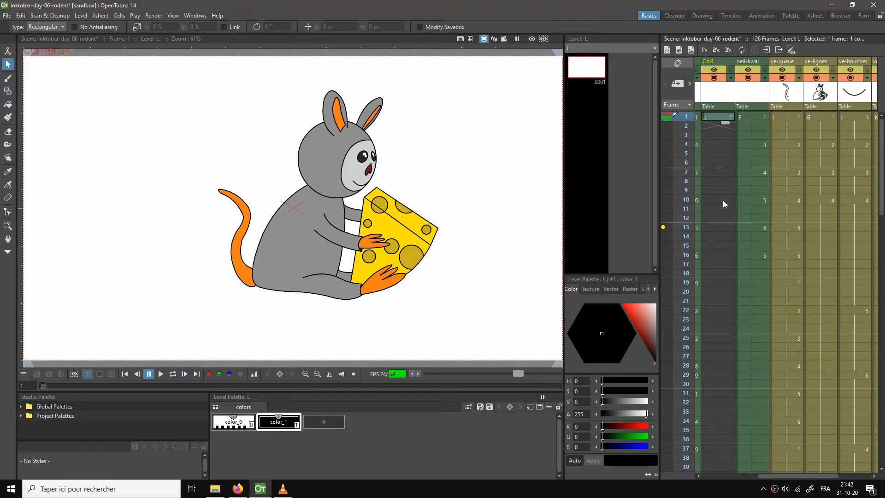
Step: Extend the new level's first drawing through frame 15 by filling the empty cells, and create a blank drawing at frame 16
{"action": "left_click_drag", "start_coordinate": [768, 476], "coordinate": [723, 477]}
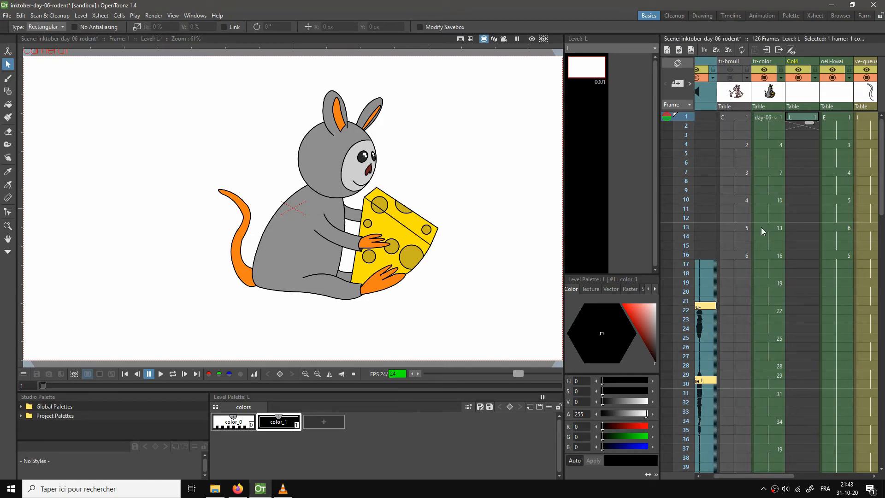
{"action": "left_click", "coordinate": [805, 259]}
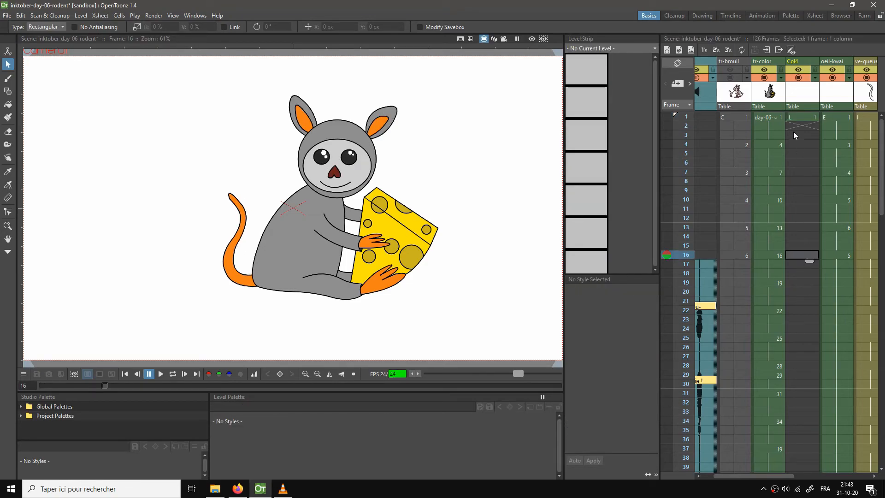
{"action": "left_click", "coordinate": [793, 117]}
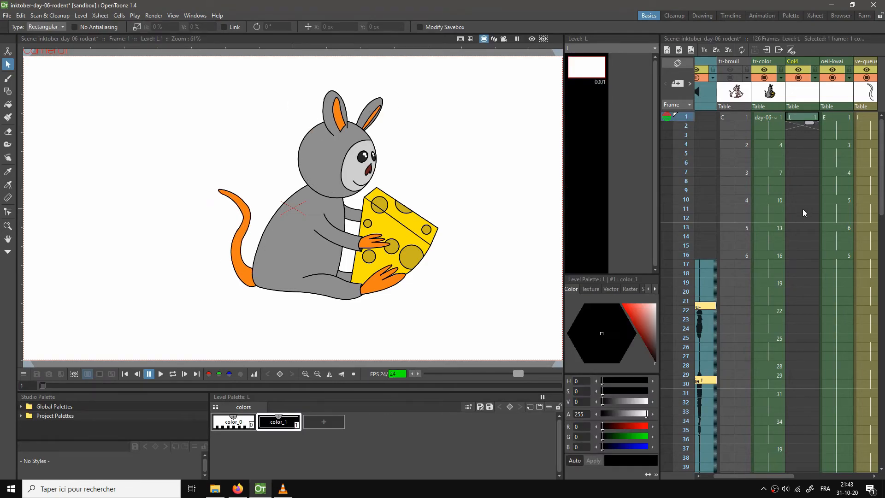
{"action": "left_click", "coordinate": [797, 253]}
{"action": "left_click", "coordinate": [797, 248]}
{"action": "right_click", "coordinate": [798, 245]}
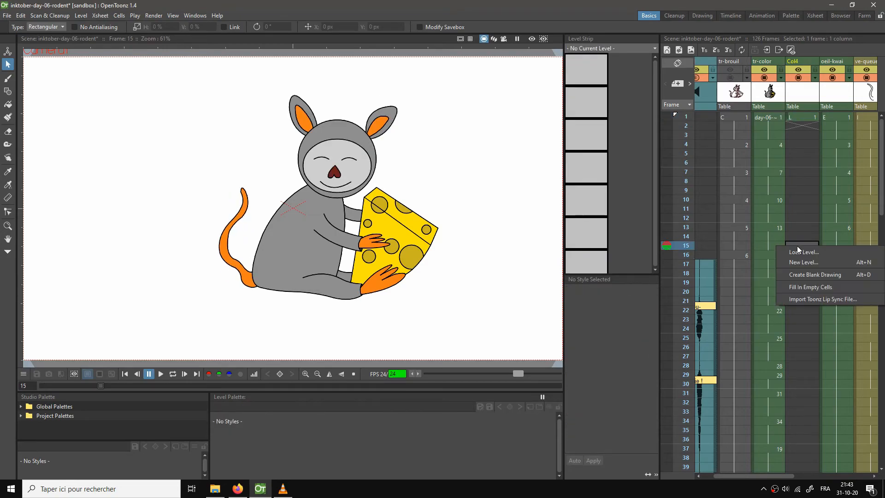
{"action": "left_click", "coordinate": [806, 286]}
{"action": "left_click", "coordinate": [800, 256]}
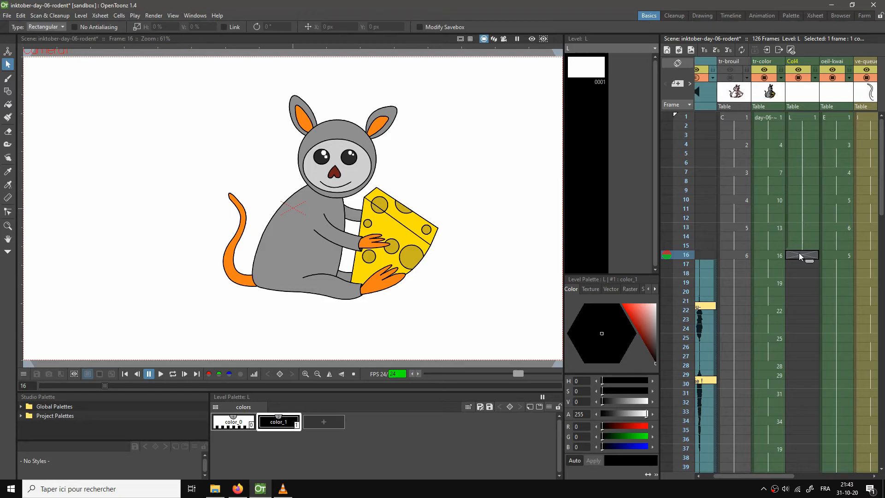
{"action": "key", "text": "alt+d"}
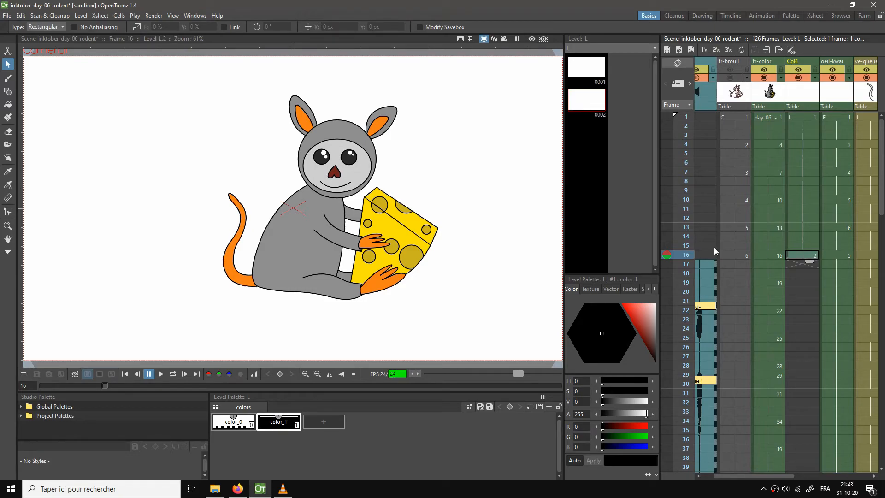
Step: Set the new level's color_1 style to bright green (H 84, S 93, V 93) and the Geometric tool's shape to MultiArc
{"action": "scroll", "coordinate": [323, 190], "scroll_direction": "up", "scroll_amount": 3}
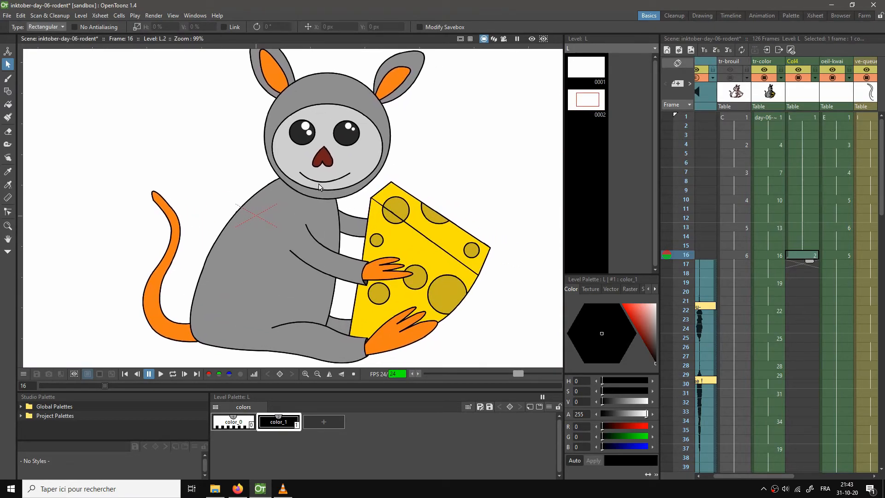
{"action": "mouse_move", "coordinate": [656, 330]}
{"action": "left_mouse_down"}
{"action": "mouse_move", "coordinate": [654, 342]}
{"action": "mouse_move", "coordinate": [647, 311]}
{"action": "mouse_move", "coordinate": [633, 307]}
{"action": "left_mouse_up"}
{"action": "left_click", "coordinate": [605, 305]}
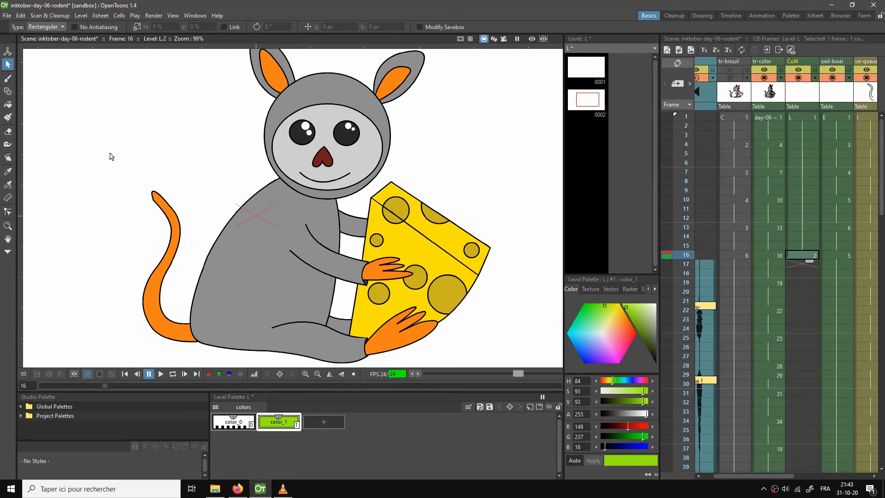
{"action": "key", "text": "g"}
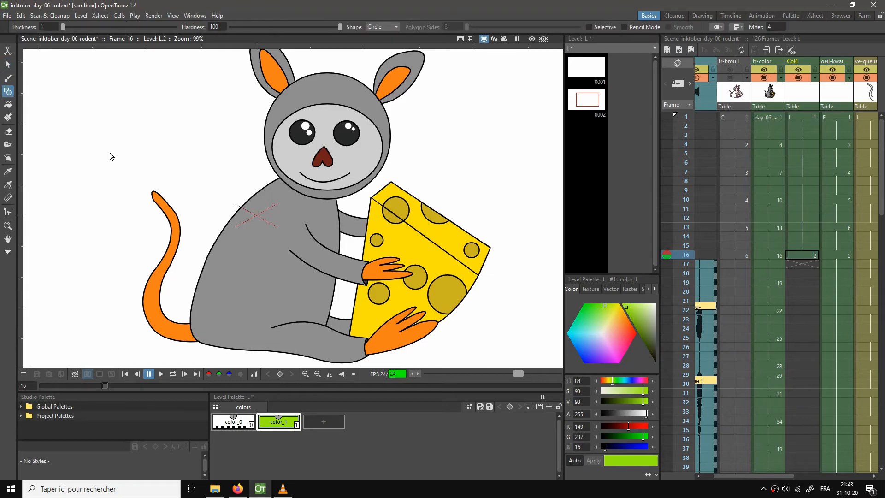
{"action": "left_click", "coordinate": [382, 27]}
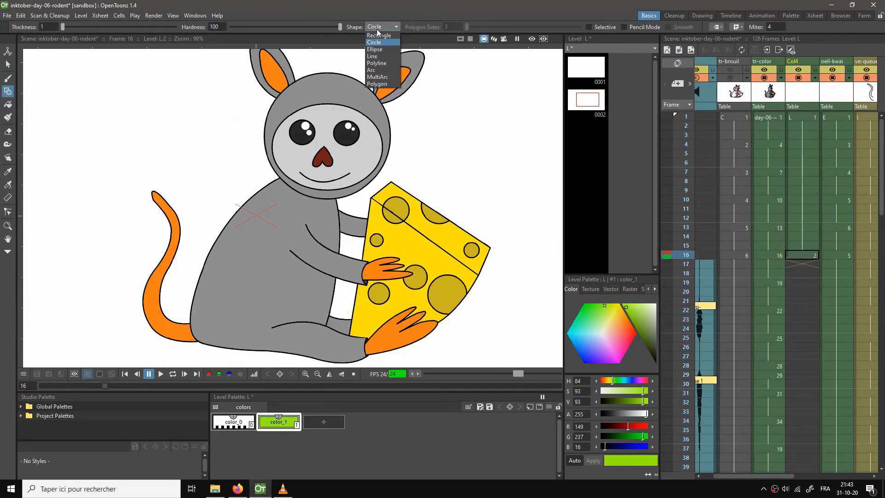
{"action": "left_click", "coordinate": [375, 77]}
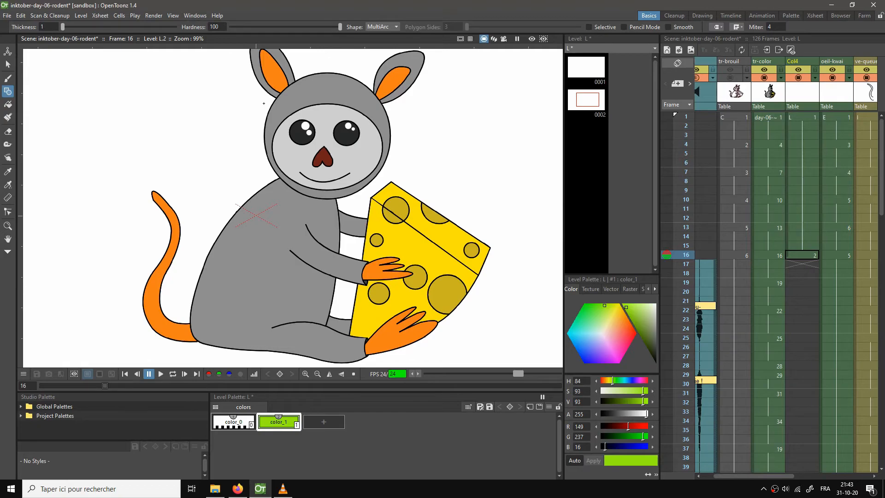
{"action": "left_click", "coordinate": [266, 102]}
{"action": "left_click", "coordinate": [285, 154]}
{"action": "left_click", "coordinate": [274, 141]}
{"action": "left_click", "coordinate": [313, 184]}
{"action": "left_click", "coordinate": [212, 119]}
{"action": "left_click", "coordinate": [266, 99]}
{"action": "key", "text": "ctrl+z"}
Step: Set color_1 to very dark green (H 84, S 100, V 14), and outline and fill a closed MultiArc shadow shape around the head's lower-left edge
{"action": "mouse_move", "coordinate": [648, 340]}
{"action": "left_mouse_down"}
{"action": "mouse_move", "coordinate": [651, 355]}
{"action": "mouse_move", "coordinate": [645, 353]}
{"action": "left_mouse_up"}
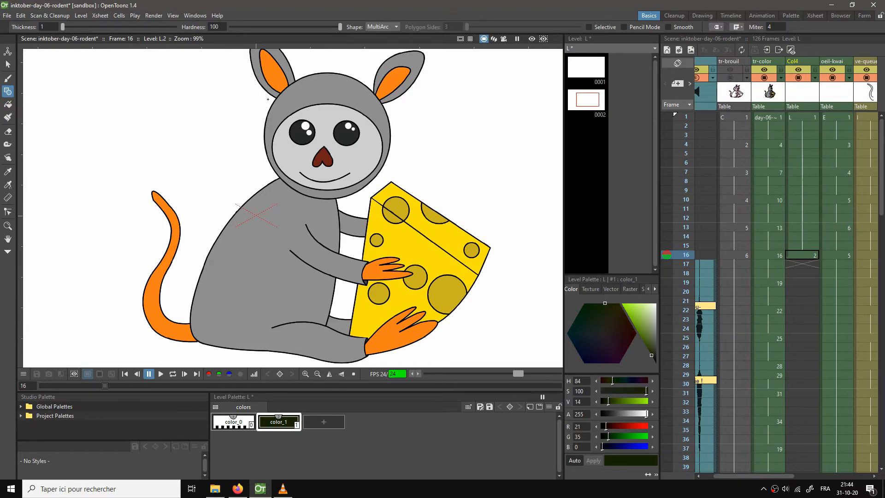
{"action": "left_click", "coordinate": [271, 100]}
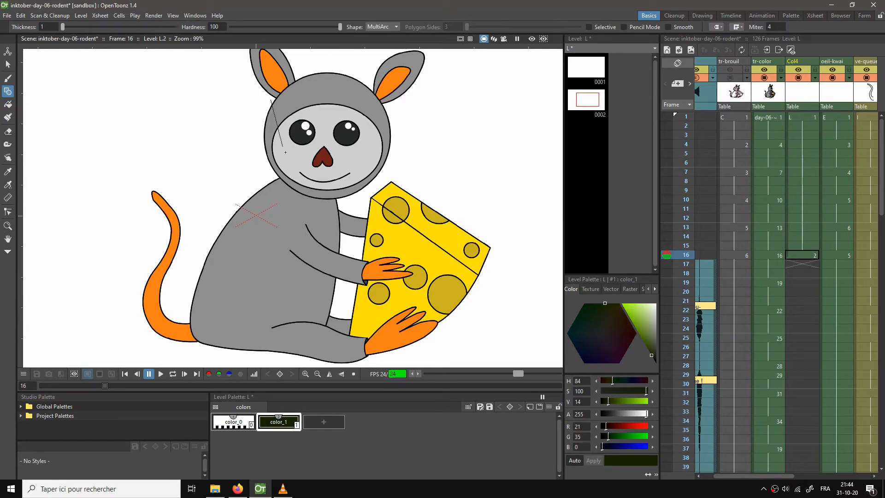
{"action": "left_click", "coordinate": [353, 195]}
{"action": "left_click", "coordinate": [268, 191]}
{"action": "left_click", "coordinate": [244, 195]}
{"action": "left_click", "coordinate": [271, 99]}
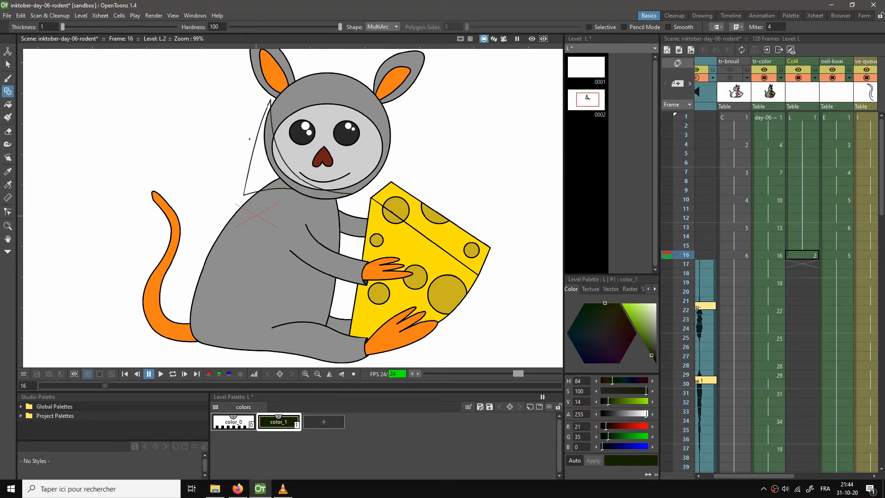
{"action": "key", "text": "f"}
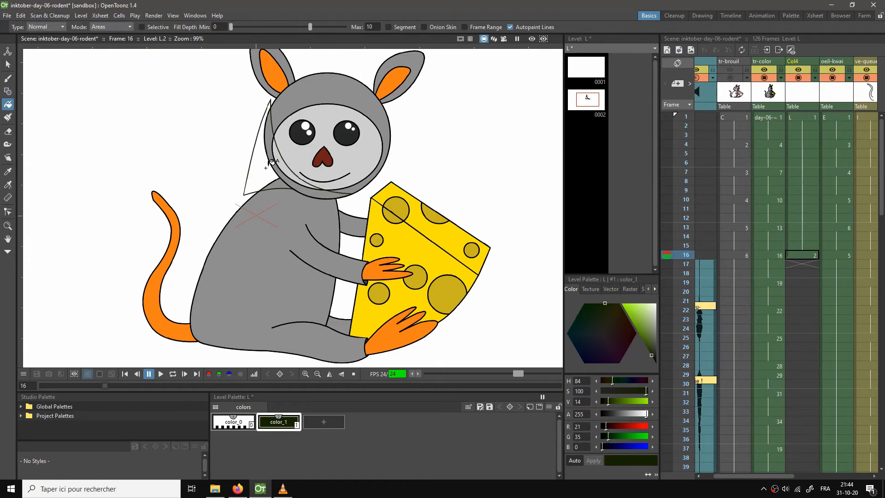
{"action": "left_click", "coordinate": [271, 164]}
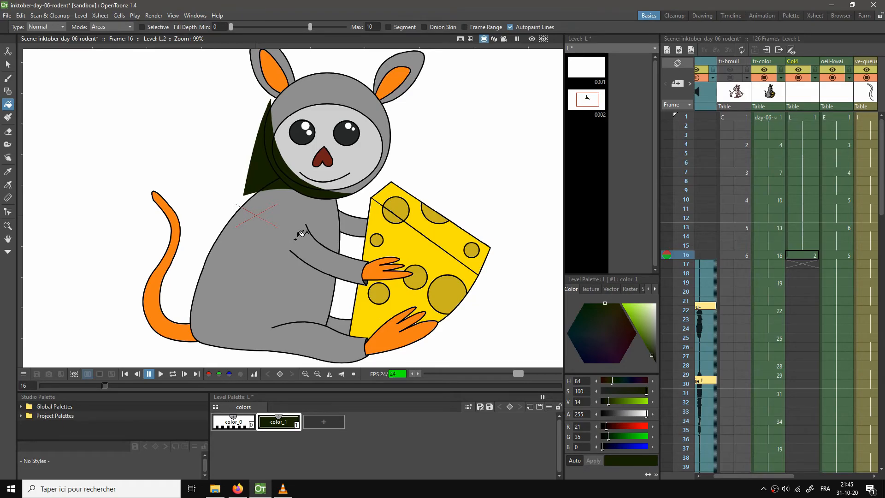
Step: Outline a closed MultiArc shadow shape along the underside of the front arm from shoulder to hand, and fill it with color_1
{"action": "key", "text": "g"}
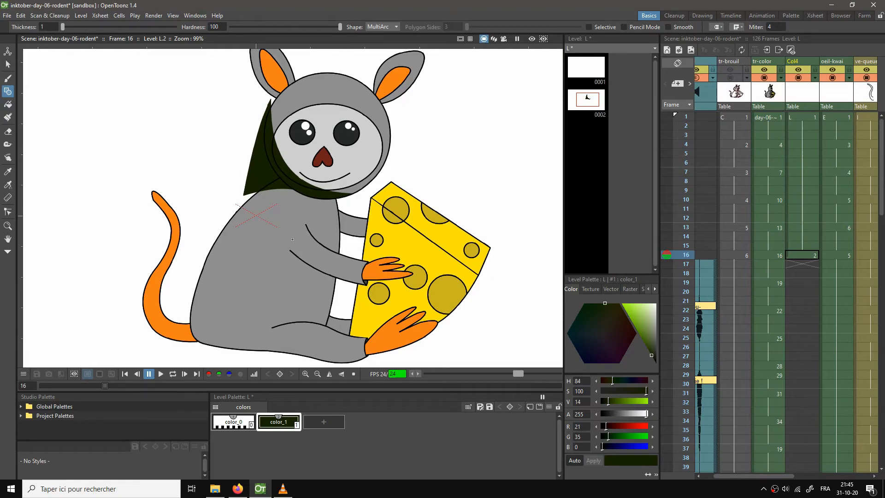
{"action": "left_click", "coordinate": [284, 225]}
{"action": "left_click", "coordinate": [361, 275]}
{"action": "scroll", "coordinate": [376, 284], "scroll_direction": "up", "scroll_amount": 2}
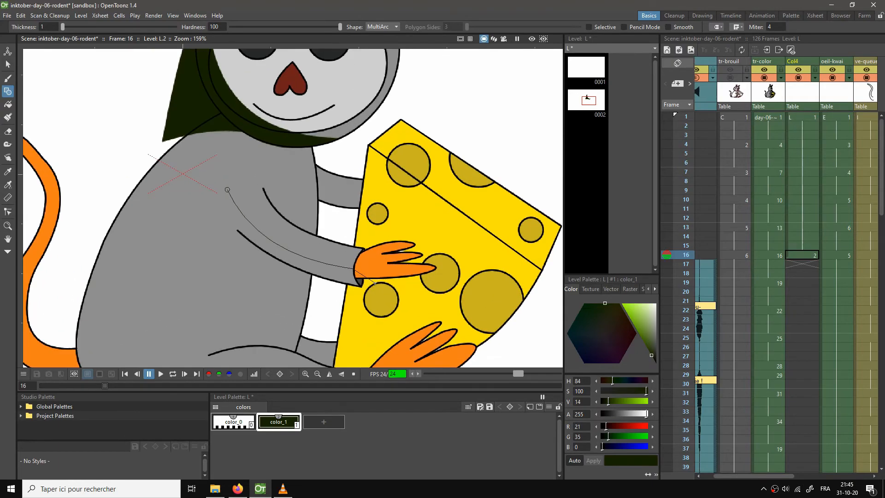
{"action": "left_click", "coordinate": [351, 283]}
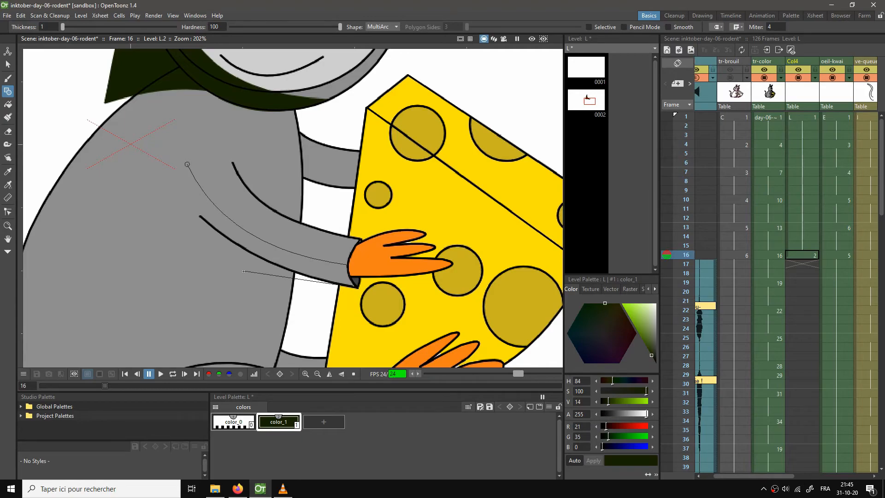
{"action": "left_click", "coordinate": [200, 216]}
{"action": "left_click", "coordinate": [257, 268]}
{"action": "left_click", "coordinate": [187, 165]}
{"action": "key", "text": "f"}
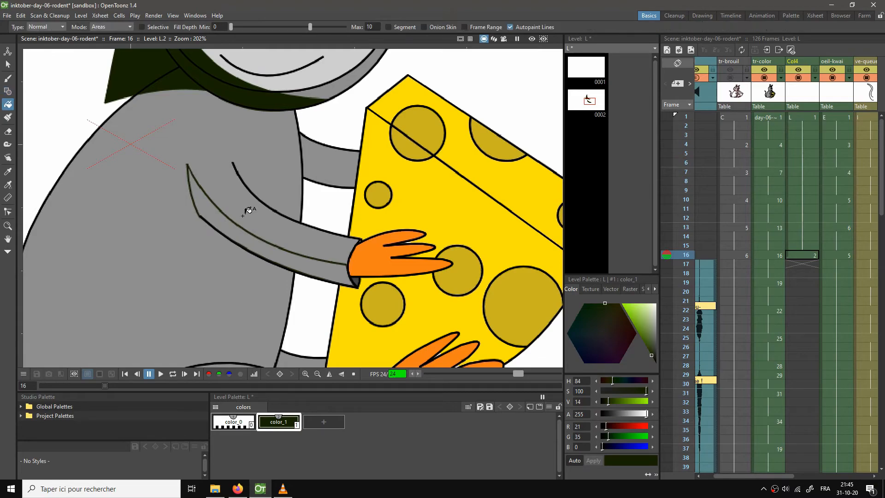
{"action": "left_click", "coordinate": [232, 215]}
Step: Start a MultiArc shadow outline on the back, curving inside the rodent's body down and along the leg to the foot
{"action": "scroll", "coordinate": [270, 233], "scroll_direction": "down", "scroll_amount": 1}
{"action": "scroll", "coordinate": [282, 226], "scroll_direction": "down", "scroll_amount": 4}
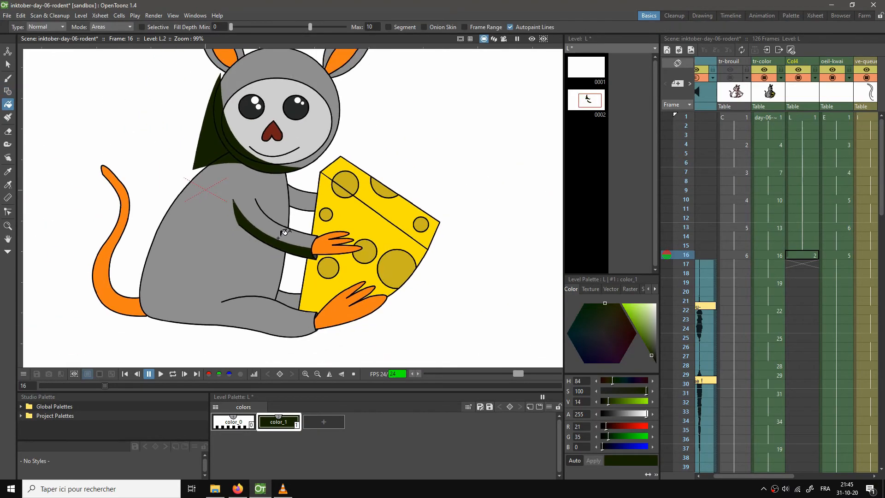
{"action": "scroll", "coordinate": [279, 184], "scroll_direction": "down", "scroll_amount": 1}
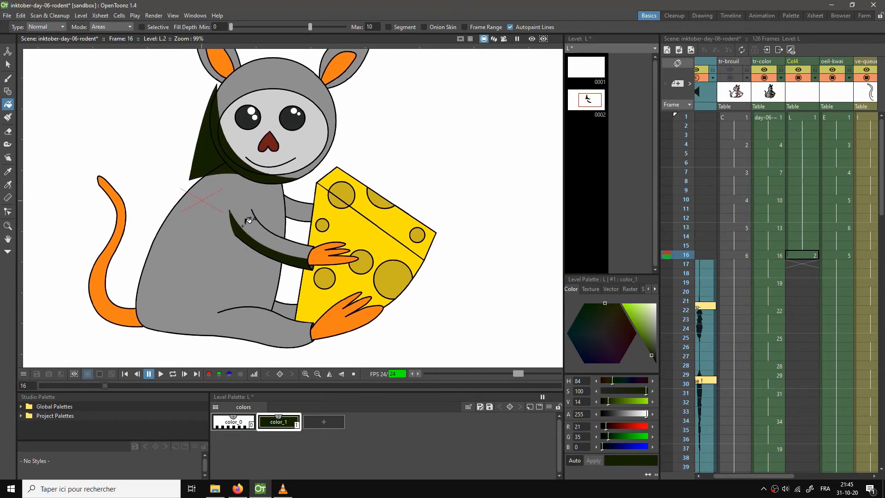
{"action": "left_click_drag", "start_coordinate": [247, 227], "coordinate": [274, 162]}
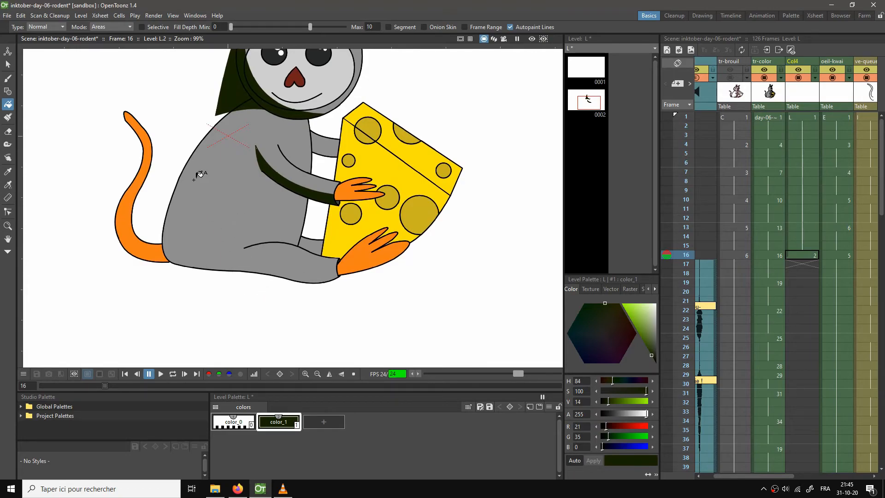
{"action": "scroll", "coordinate": [179, 193], "scroll_direction": "up", "scroll_amount": 1}
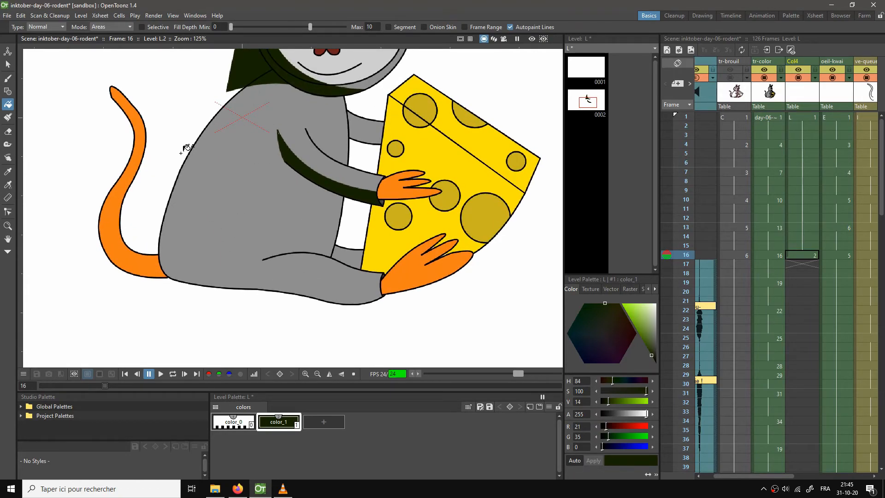
{"action": "key", "text": "g"}
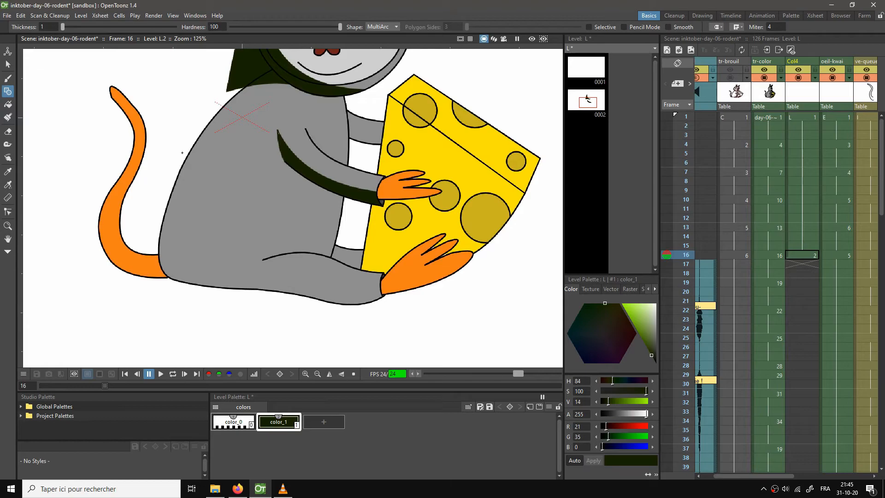
{"action": "left_click", "coordinate": [182, 152]}
{"action": "left_click", "coordinate": [195, 253]}
{"action": "left_click", "coordinate": [165, 221]}
{"action": "left_click", "coordinate": [204, 271]}
{"action": "left_click", "coordinate": [383, 292]}
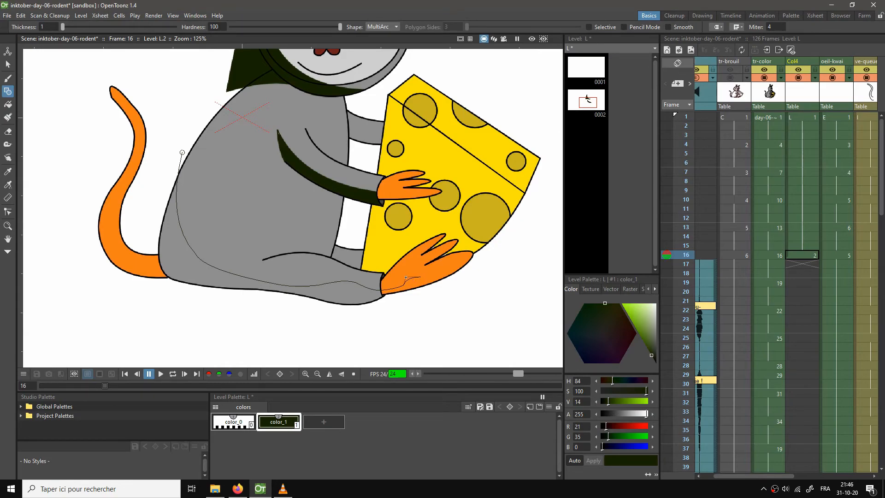
Step: Continue the body shadow outline around the foot, beneath the body and up outside the back, closing it at its starting point
{"action": "left_click", "coordinate": [450, 262]}
{"action": "left_click", "coordinate": [465, 267]}
{"action": "left_click", "coordinate": [412, 307]}
{"action": "left_click", "coordinate": [441, 297]}
{"action": "left_click", "coordinate": [292, 318]}
{"action": "left_click", "coordinate": [313, 319]}
{"action": "left_click", "coordinate": [195, 302]}
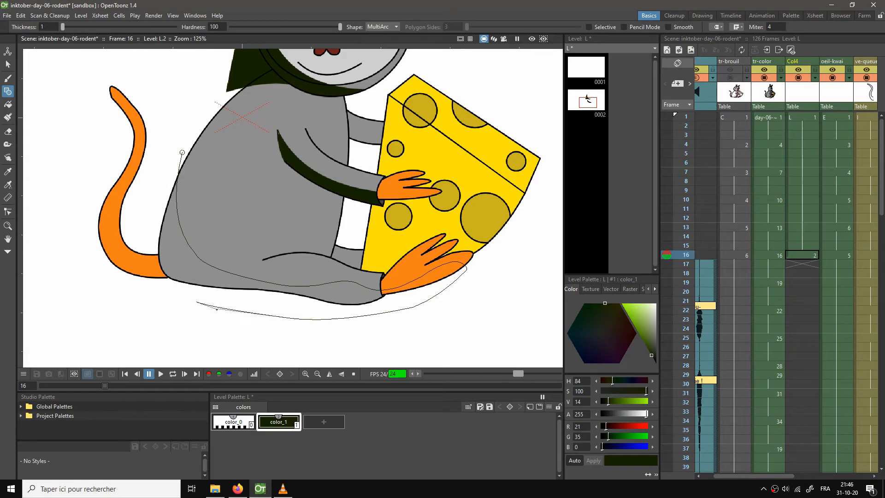
{"action": "left_click", "coordinate": [174, 290]}
{"action": "left_click", "coordinate": [181, 296]}
{"action": "scroll", "coordinate": [173, 285], "scroll_direction": "up", "scroll_amount": 3}
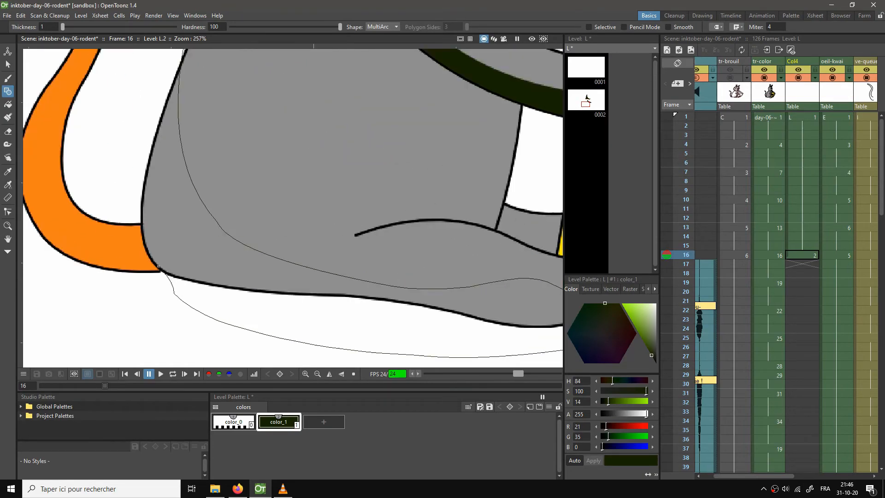
{"action": "left_click", "coordinate": [142, 211]}
{"action": "left_click", "coordinate": [140, 253]}
{"action": "left_click", "coordinate": [150, 73]}
{"action": "left_click", "coordinate": [143, 110]}
{"action": "left_click_drag", "start_coordinate": [167, 97], "coordinate": [151, 283]}
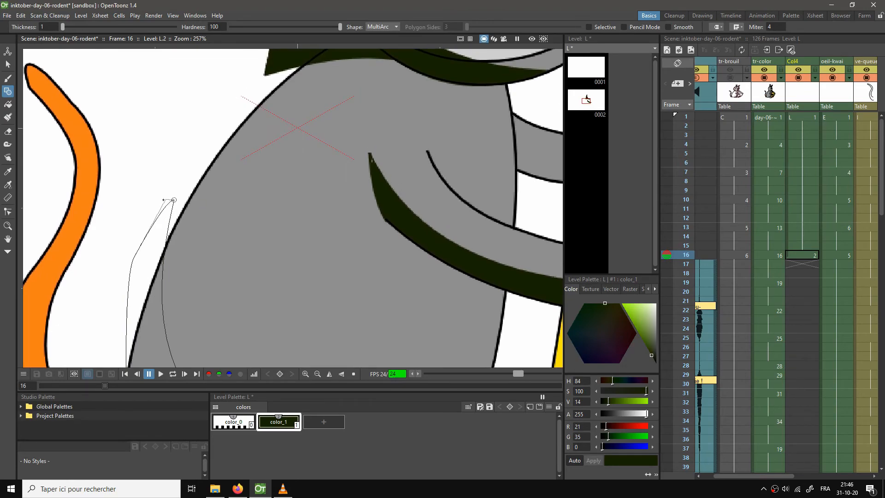
{"action": "left_click", "coordinate": [174, 199]}
Step: Fill the closed body shadow outline with the very dark green color_1 style
{"action": "scroll", "coordinate": [249, 278], "scroll_direction": "down", "scroll_amount": 2}
{"action": "scroll", "coordinate": [250, 280], "scroll_direction": "down", "scroll_amount": 2}
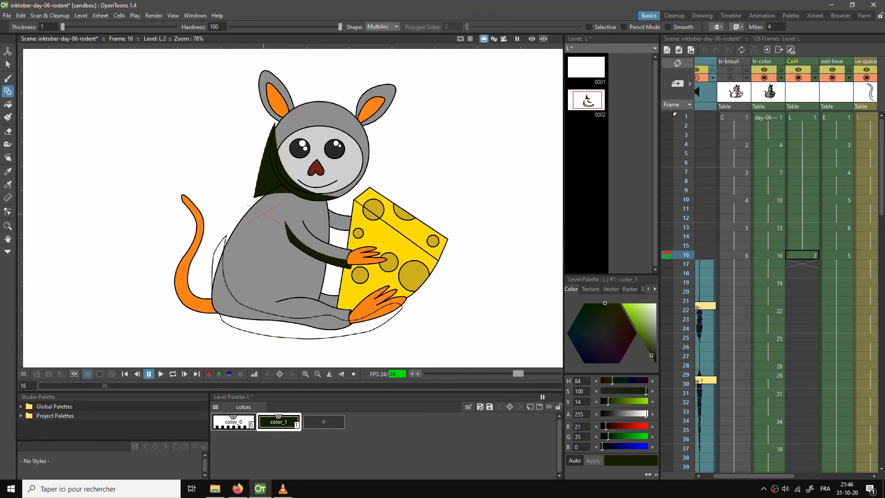
{"action": "key", "text": "f"}
{"action": "left_click", "coordinate": [224, 236]}
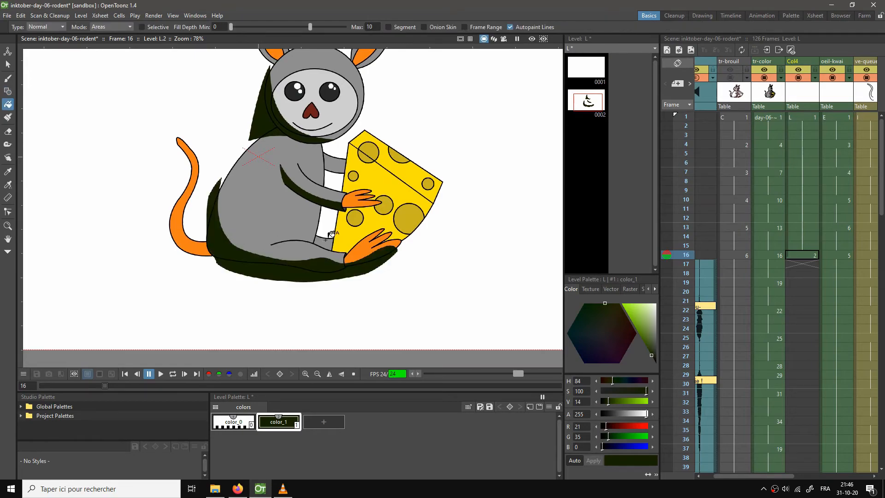
Step: Outline a closed MultiArc shadow shape along the underside of the far arm beside the cheese, and fill it with color_1
{"action": "scroll", "coordinate": [430, 266], "scroll_direction": "down", "scroll_amount": 1}
{"action": "scroll", "coordinate": [435, 261], "scroll_direction": "up", "scroll_amount": 5}
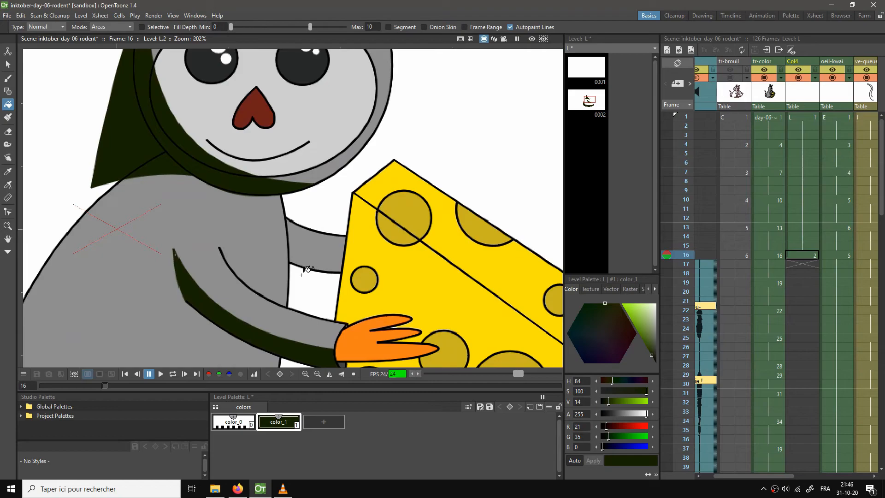
{"action": "key", "text": "g"}
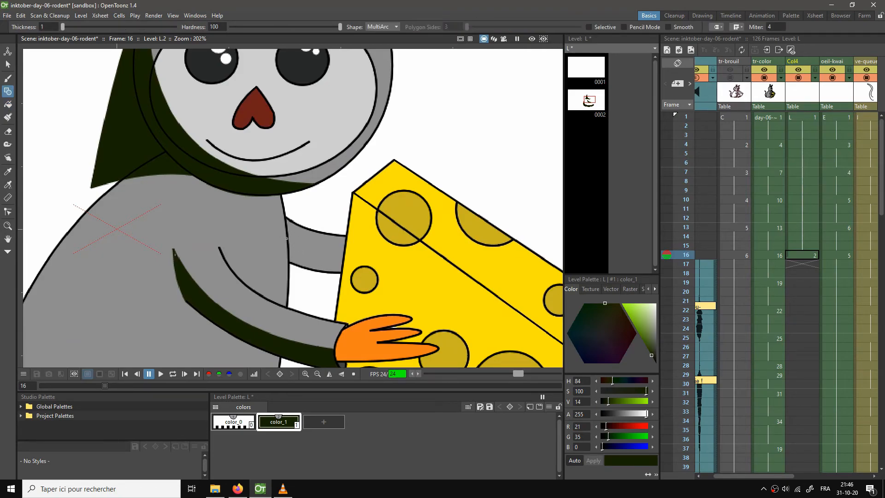
{"action": "left_click", "coordinate": [288, 241]}
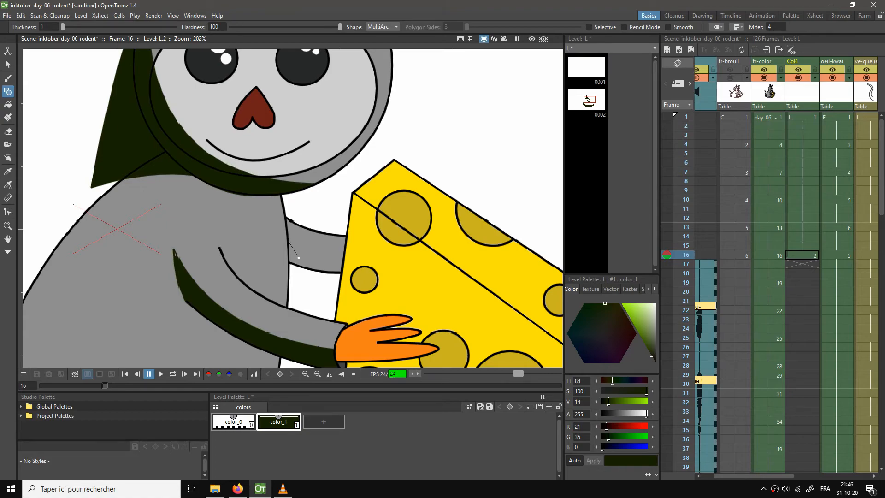
{"action": "left_click", "coordinate": [330, 281]}
{"action": "left_click", "coordinate": [295, 264]}
{"action": "left_click", "coordinate": [299, 276]}
{"action": "left_click", "coordinate": [311, 281]}
{"action": "double_click", "coordinate": [287, 250]}
{"action": "key", "text": "f"}
{"action": "left_click", "coordinate": [308, 268]}
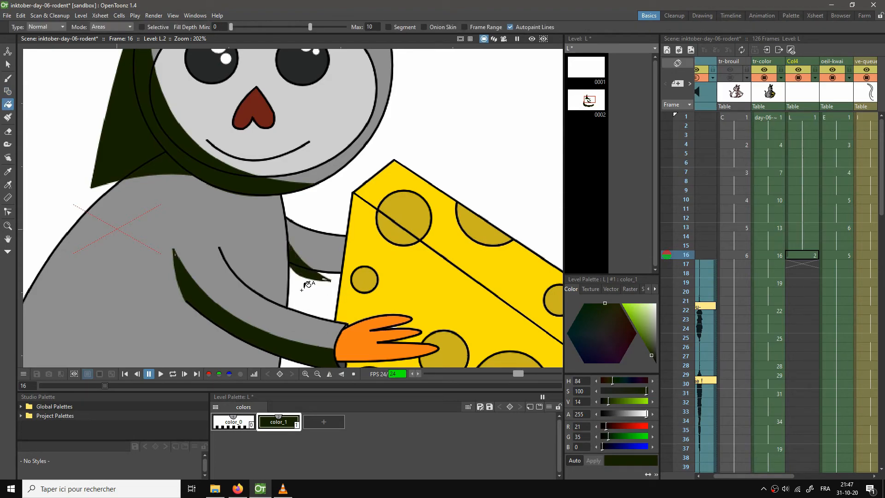
Step: Paint over the unfilled gap at the tip of the far arm's shadow with the Paint Brush tool
{"action": "left_click", "coordinate": [8, 118]}
{"action": "scroll", "coordinate": [292, 277], "scroll_direction": "up", "scroll_amount": 4}
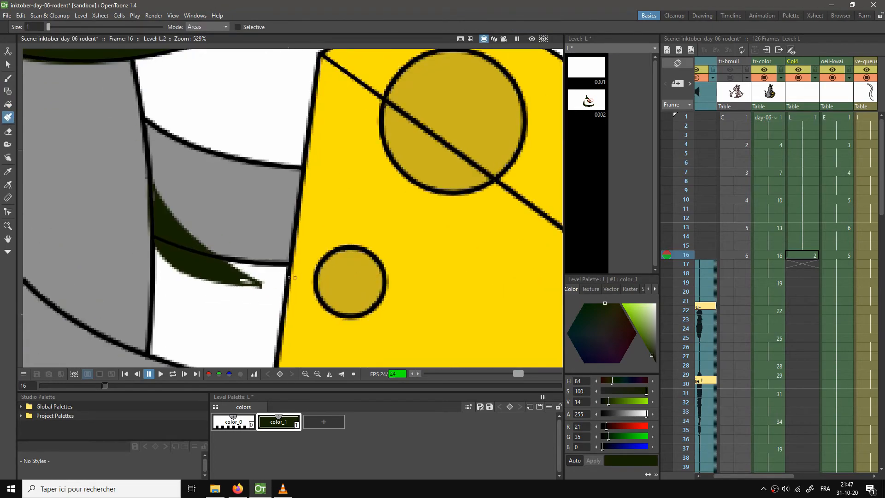
{"action": "left_click_drag", "start_coordinate": [255, 278], "coordinate": [241, 281]}
{"action": "scroll", "coordinate": [283, 303], "scroll_direction": "down", "scroll_amount": 4}
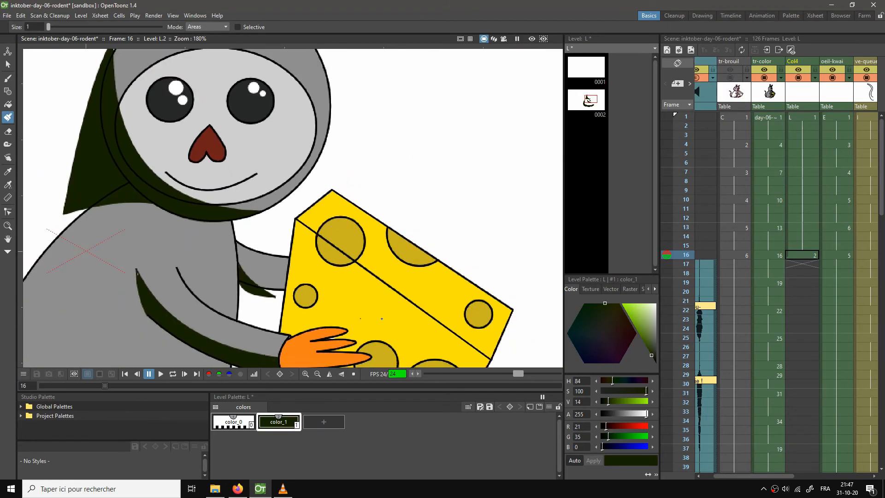
{"action": "scroll", "coordinate": [378, 318], "scroll_direction": "down", "scroll_amount": 3}
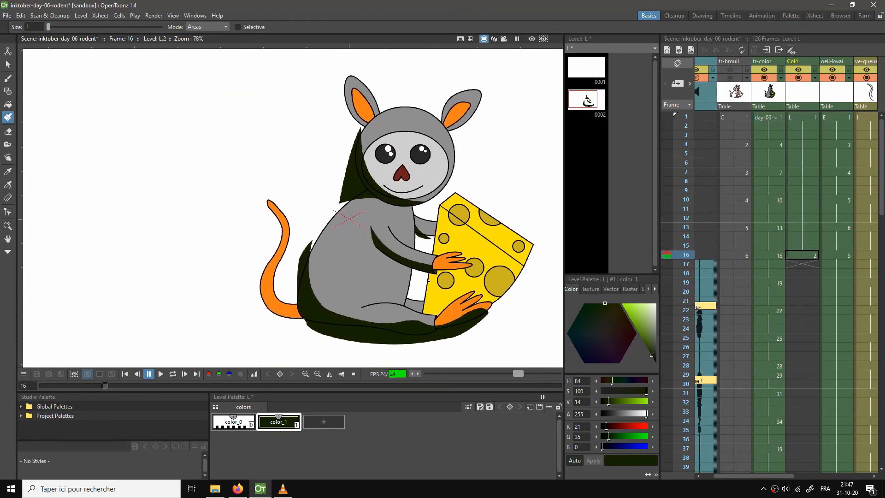
{"action": "left_click_drag", "start_coordinate": [429, 282], "coordinate": [385, 253]}
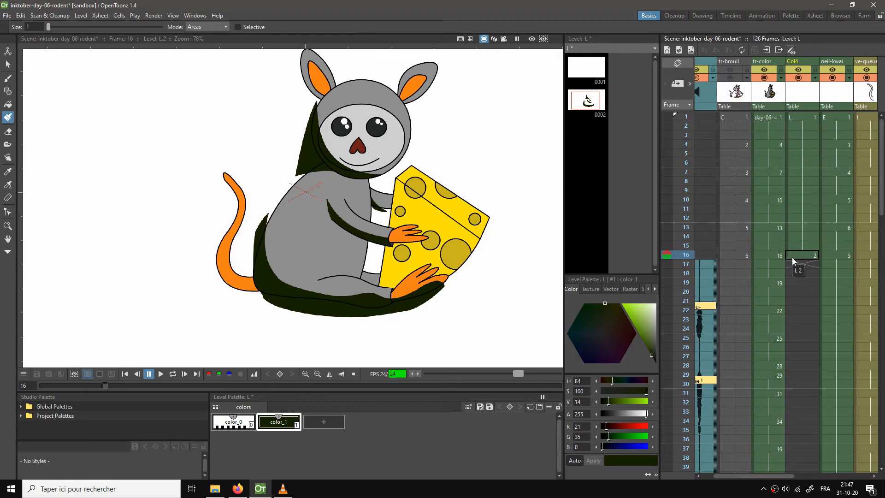
Step: Step through frames 1 to 16 of the shadow column to check the head and eye poses against the shadow drawings
{"action": "left_click", "coordinate": [800, 118]}
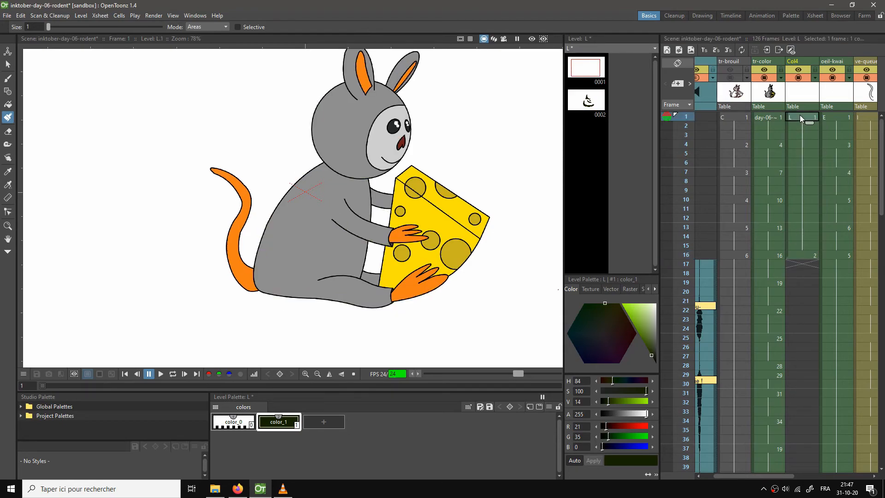
{"action": "key", "text": "Down"}
{"action": "key", "text": "Down"}
{"action": "key", "text": "Down"}
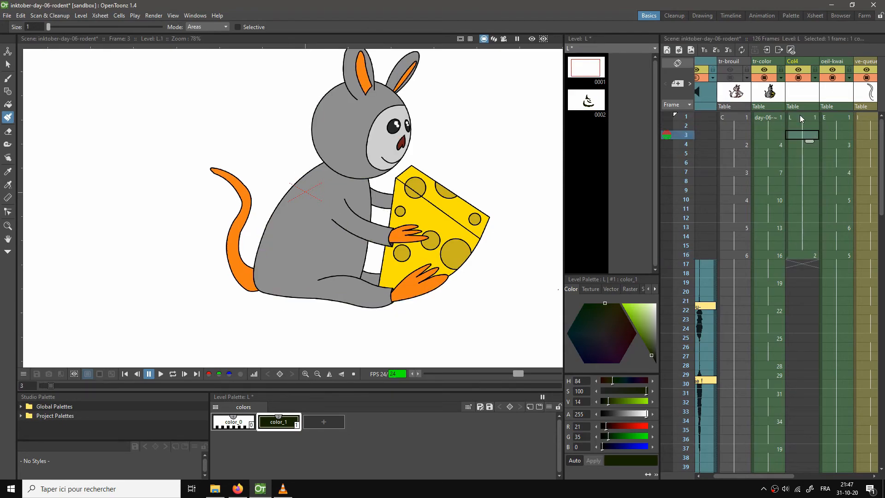
{"action": "key", "text": "Down"}
{"action": "key", "text": "Down"}
{"action": "key", "text": "Down"}
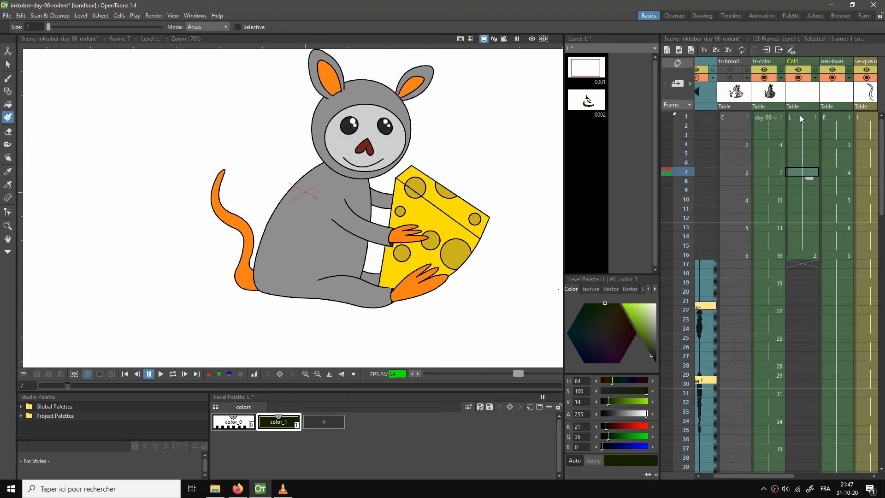
{"action": "key", "text": "Down"}
{"action": "key", "text": "Down"}
{"action": "key", "text": "Down"}
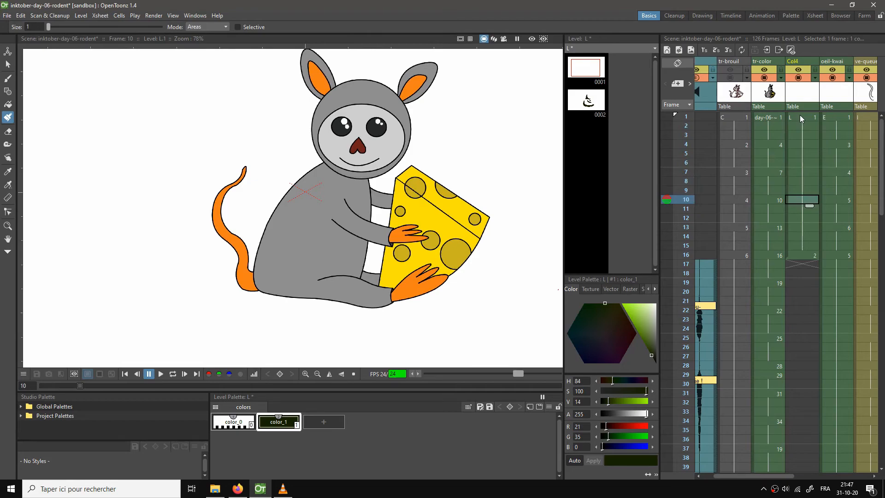
{"action": "key", "text": "Down"}
{"action": "key", "text": "Down"}
{"action": "key", "text": "Down"}
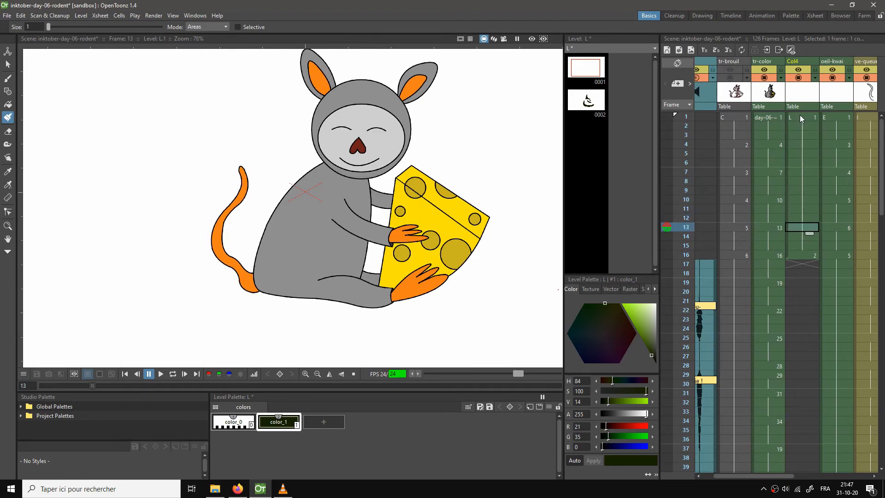
{"action": "key", "text": "Down"}
{"action": "key", "text": "Down"}
{"action": "key", "text": "Down"}
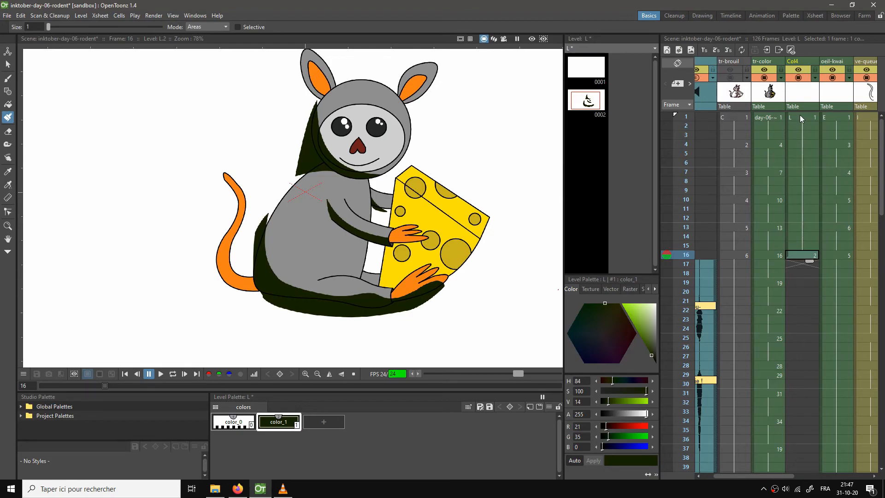
Step: Clear the shadow level's cells from frame 2 through frame 15 in Col4
{"action": "left_click", "coordinate": [797, 247]}
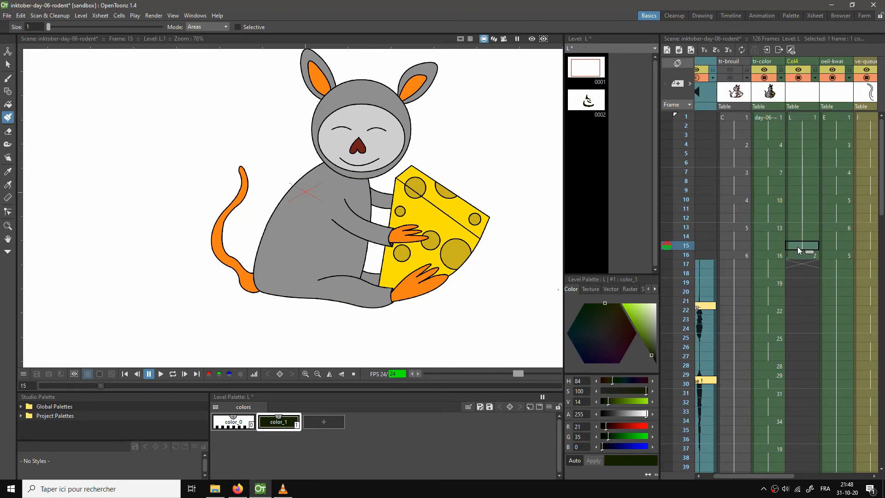
{"action": "left_click", "coordinate": [800, 127], "text": "shift"}
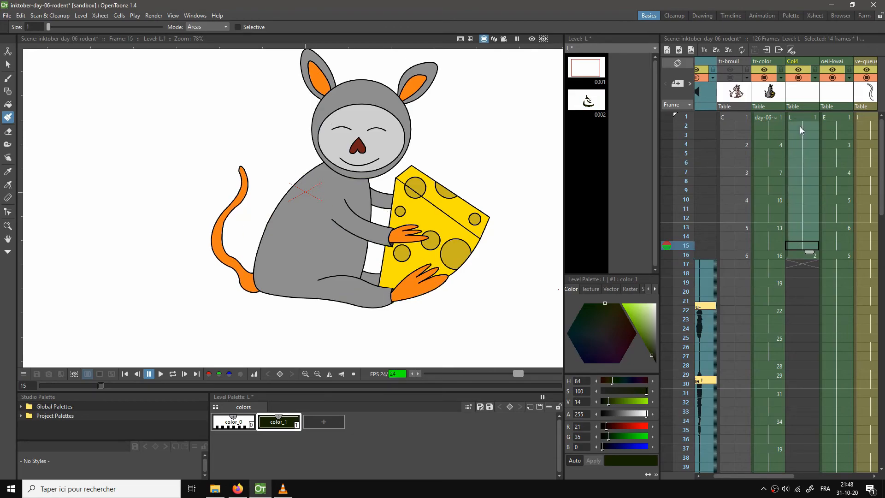
{"action": "key", "text": "Delete"}
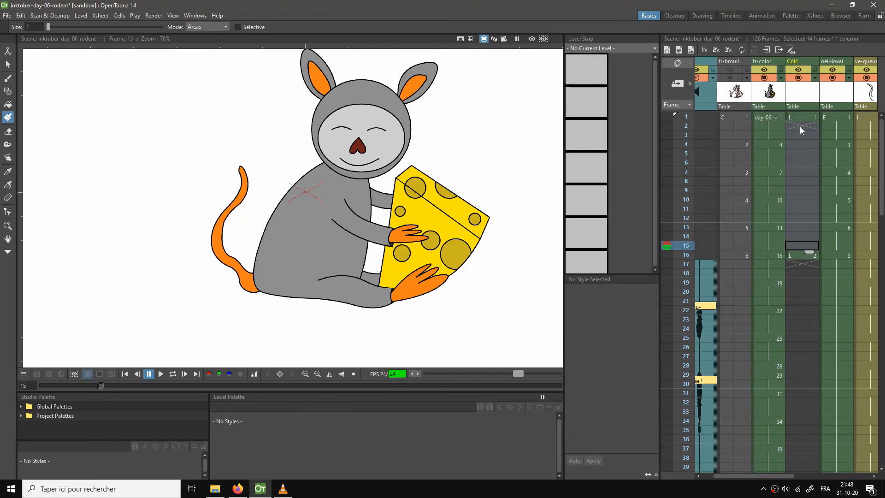
Step: Extend the shadow level's first drawing through frame 3 by filling the empty cells below frame 1
{"action": "left_click", "coordinate": [796, 255]}
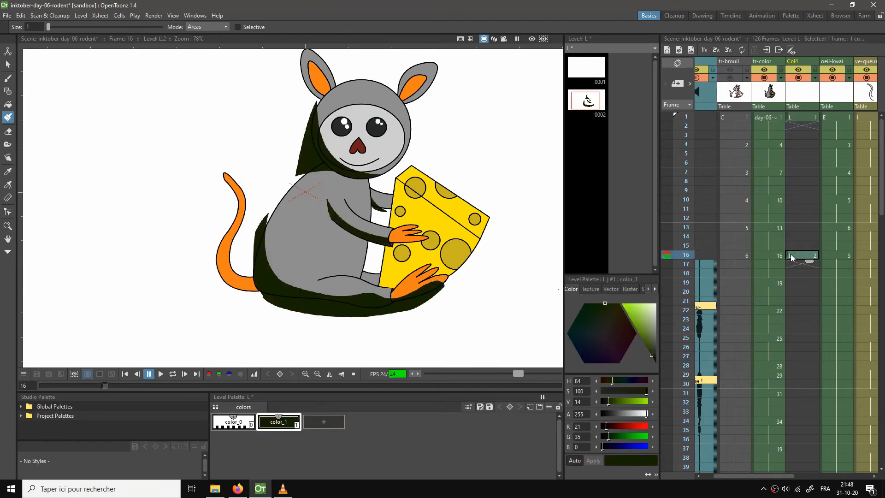
{"action": "left_click", "coordinate": [811, 118]}
{"action": "left_click", "coordinate": [804, 136]}
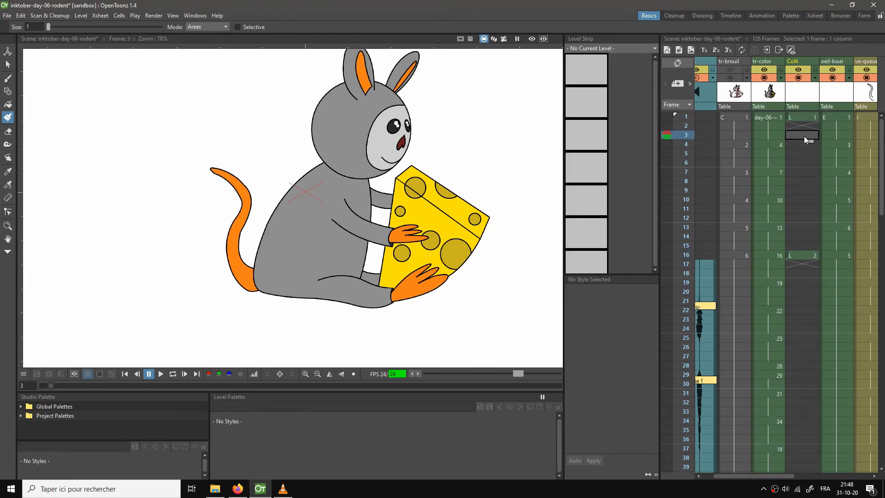
{"action": "right_click", "coordinate": [804, 137]}
{"action": "left_click", "coordinate": [814, 178]}
{"action": "left_click", "coordinate": [789, 257]}
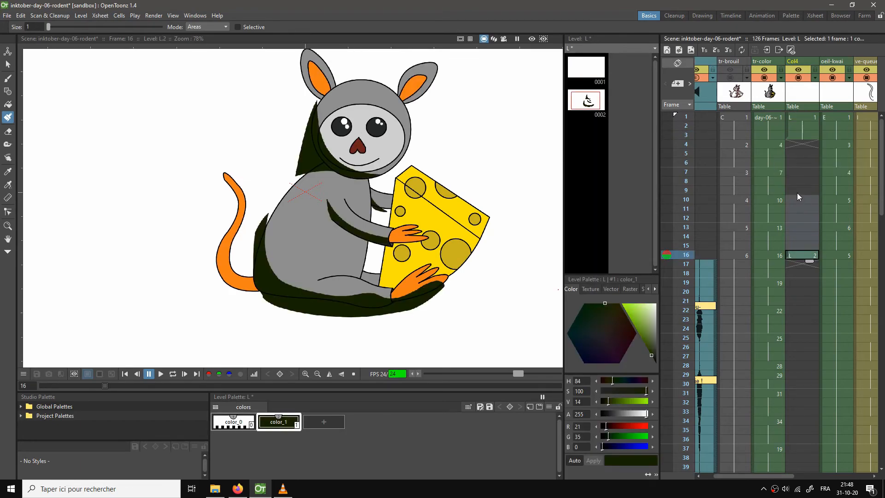
Step: Move shadow drawing 2 from frame 16 to frame 4 of Col4 and extend its exposure through frame 6
{"action": "left_click", "coordinate": [798, 246]}
{"action": "left_click", "coordinate": [789, 256]}
{"action": "left_click_drag", "start_coordinate": [788, 256], "coordinate": [799, 154]}
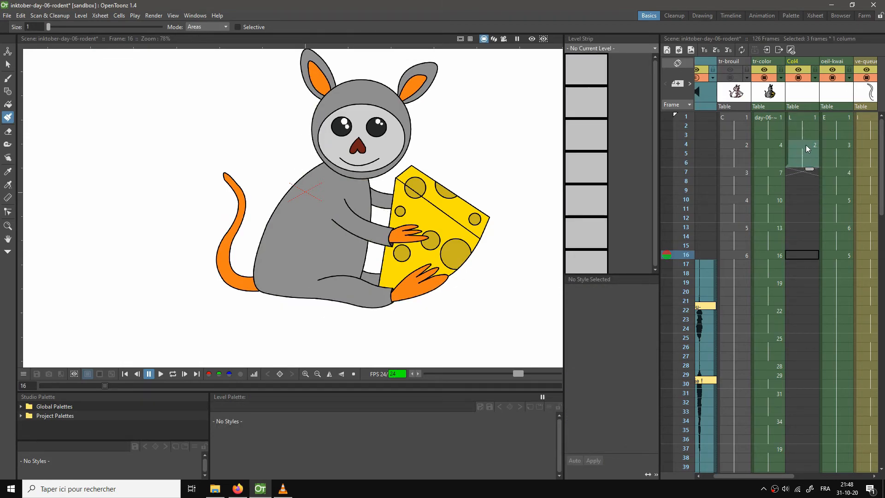
Step: Copy the whole shadow artwork from drawing 2 at frame 4 and paste it into the empty drawing at frame 1
{"action": "left_click", "coordinate": [805, 145]}
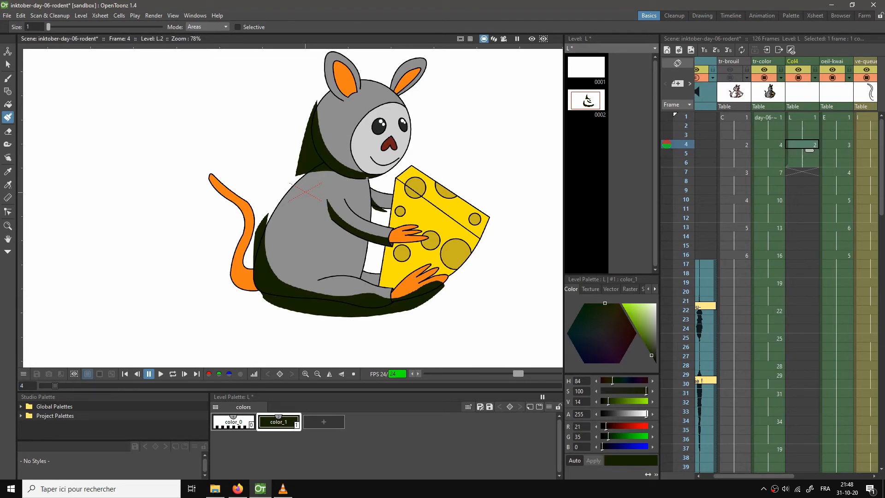
{"action": "key", "text": "s"}
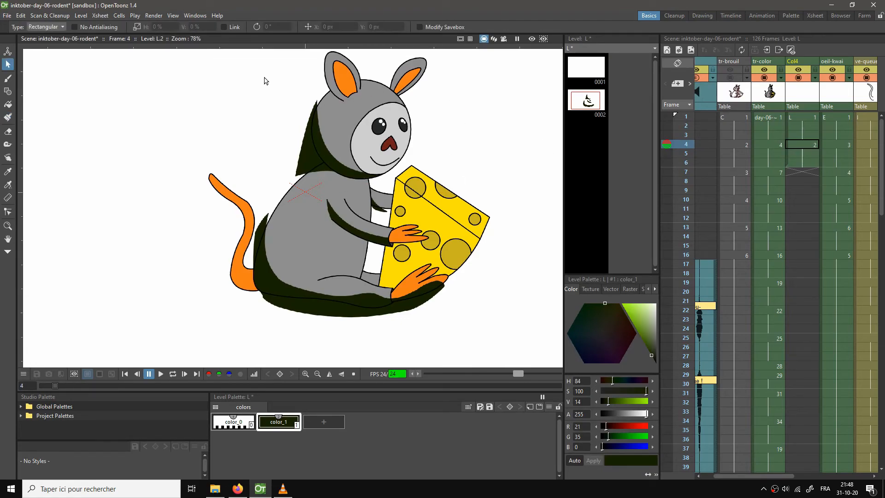
{"action": "mouse_move", "coordinate": [215, 79]}
{"action": "left_mouse_down"}
{"action": "mouse_move", "coordinate": [395, 320]}
{"action": "mouse_move", "coordinate": [503, 335]}
{"action": "left_mouse_up"}
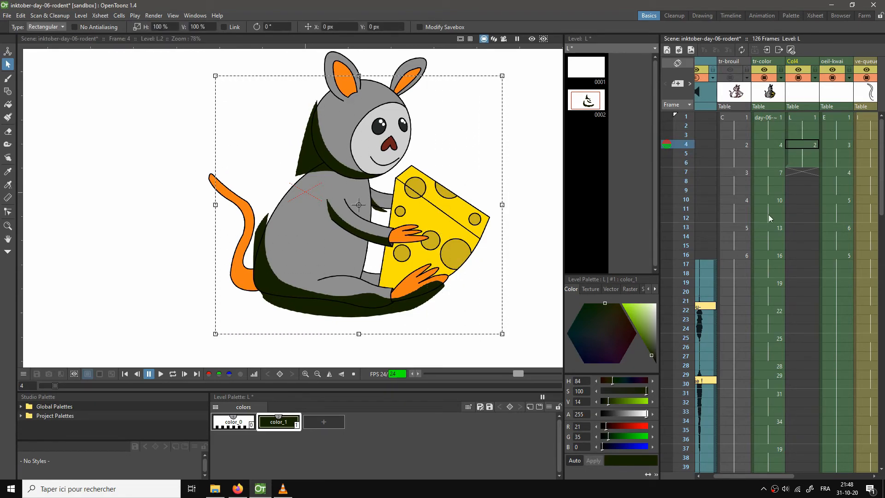
{"action": "left_click", "coordinate": [800, 117]}
{"action": "key", "text": "ctrl+v"}
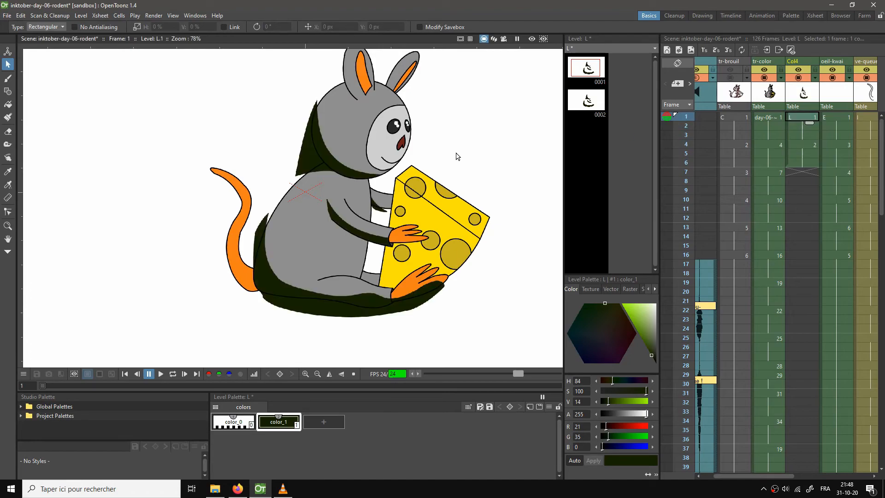
Step: Create new shadow drawings at frames 7 and 10, paste the shadow into each, and hold each one for three frames
{"action": "left_click", "coordinate": [793, 175]}
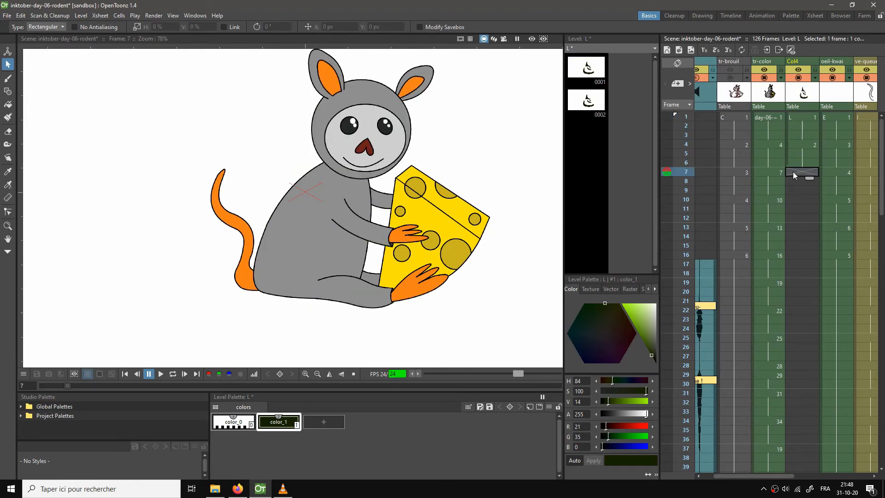
{"action": "key", "text": "alt+d"}
{"action": "key", "text": "ctrl+v"}
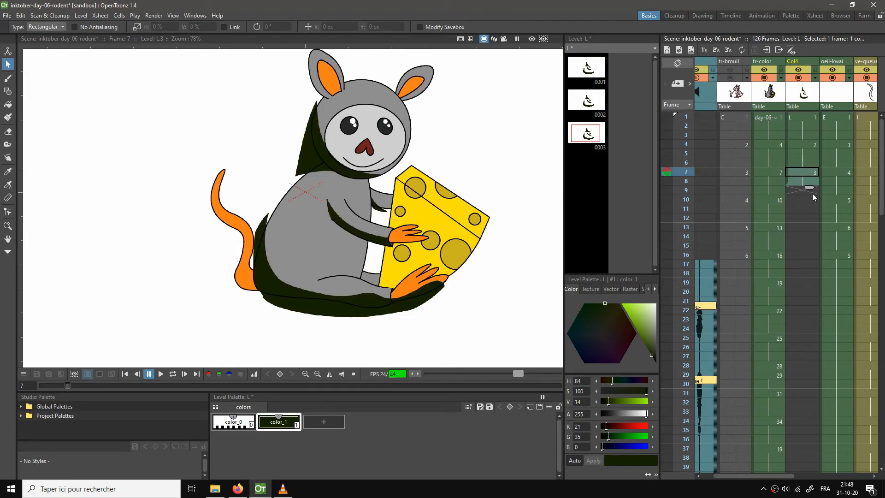
{"action": "left_click", "coordinate": [796, 200]}
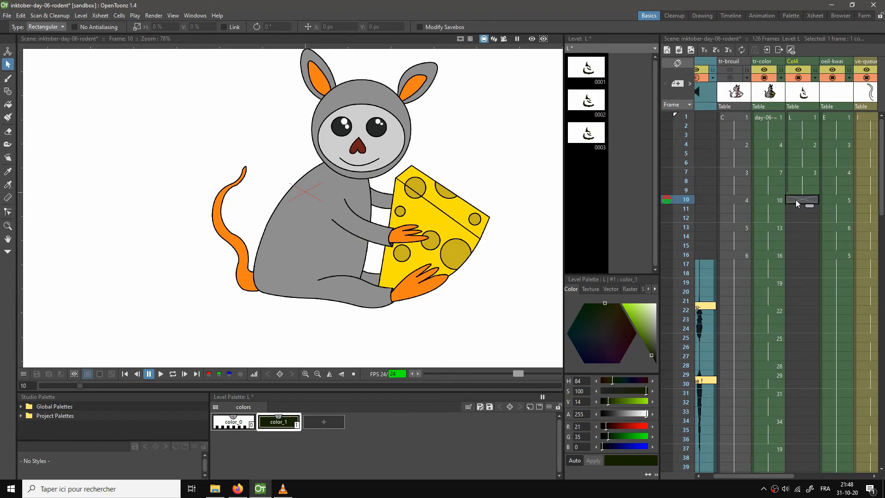
{"action": "key", "text": "alt+d"}
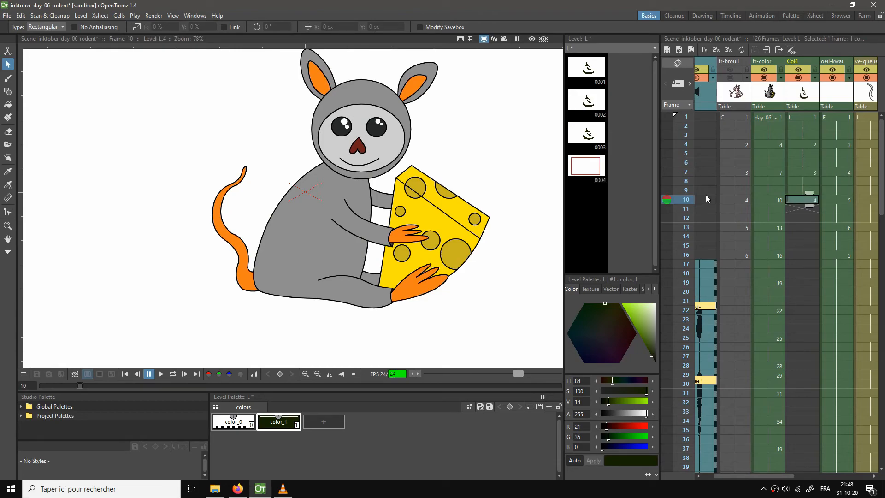
{"action": "key", "text": "ctrl+v"}
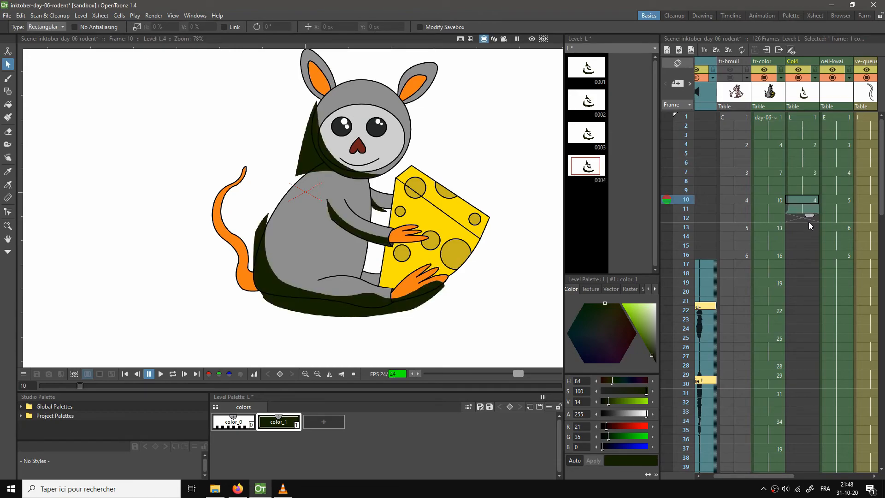
Step: Create new shadow drawings at frames 13 and 16, paste the shadow into each, and extend them through frames 15 and 18
{"action": "left_click", "coordinate": [794, 226]}
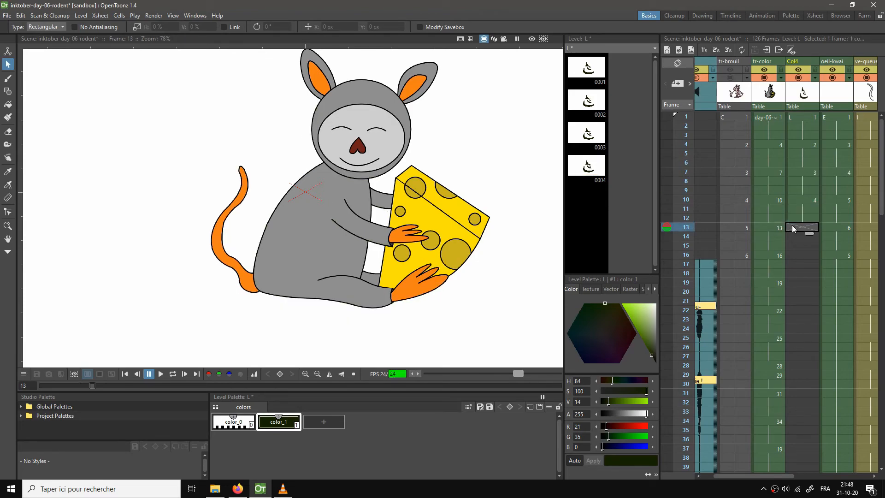
{"action": "key", "text": "alt+d"}
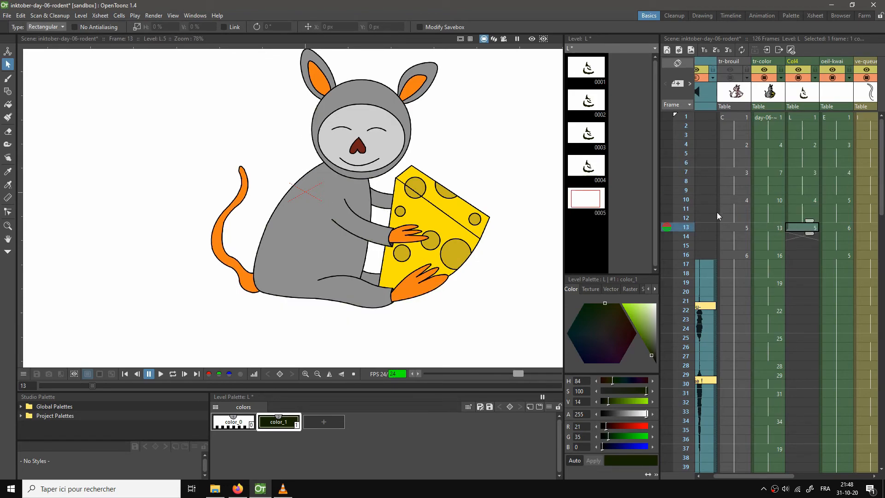
{"action": "key", "text": "ctrl+v"}
{"action": "left_click_drag", "start_coordinate": [810, 233], "coordinate": [812, 254]}
{"action": "left_click", "coordinate": [796, 257]}
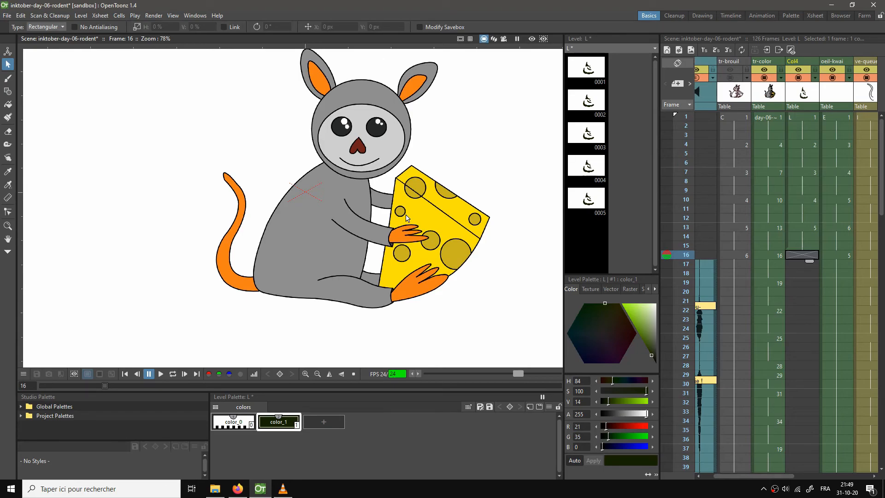
{"action": "key", "text": "alt+d"}
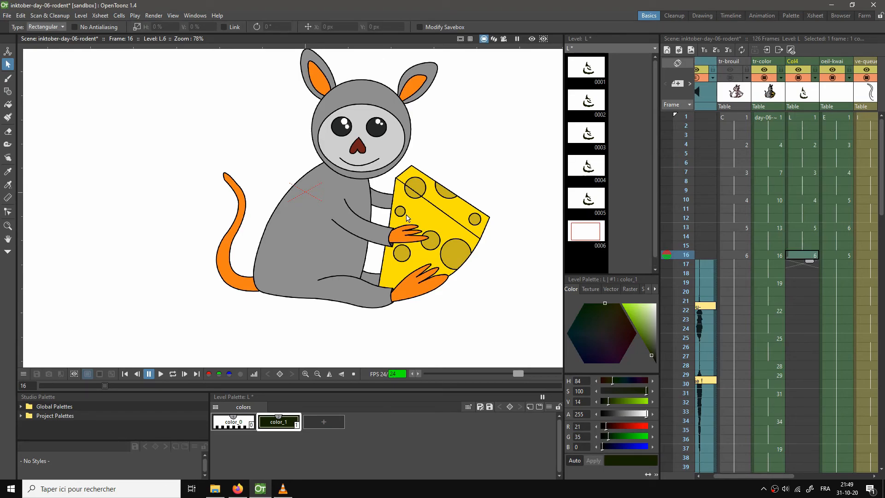
{"action": "key", "text": "ctrl+v"}
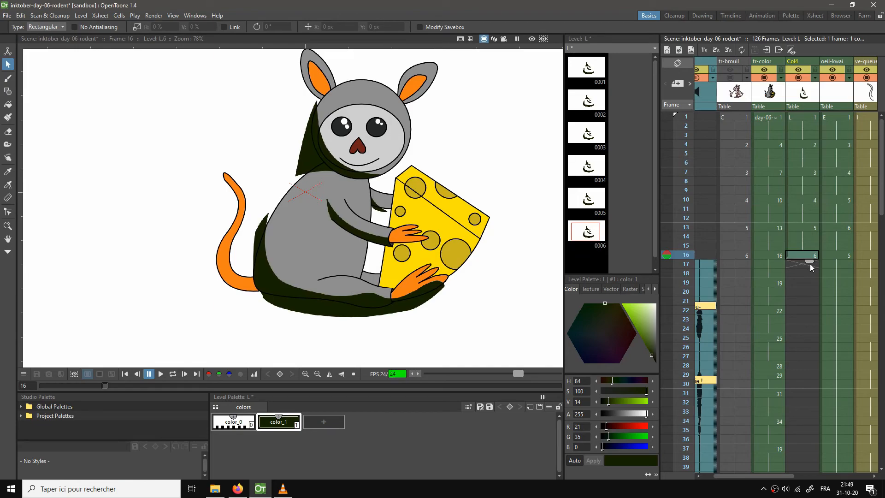
{"action": "left_click_drag", "start_coordinate": [809, 264], "coordinate": [808, 280]}
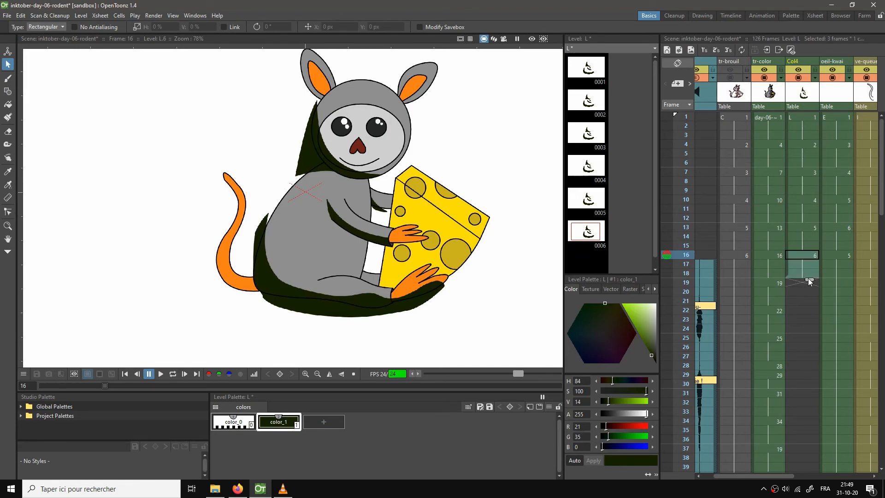
Step: Change the shadow style color_1 to a neutral grey with RGB 94, 94, 94
{"action": "left_click", "coordinate": [798, 119], "text": "shift"}
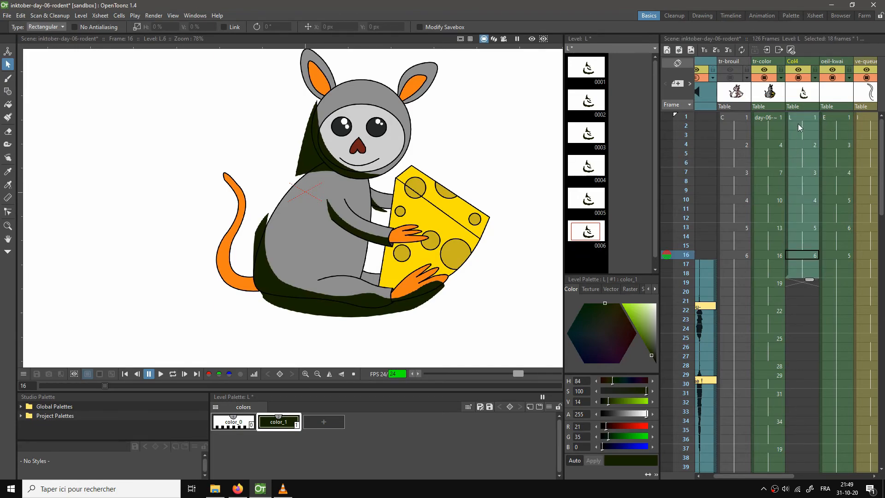
{"action": "left_click", "coordinate": [798, 117]}
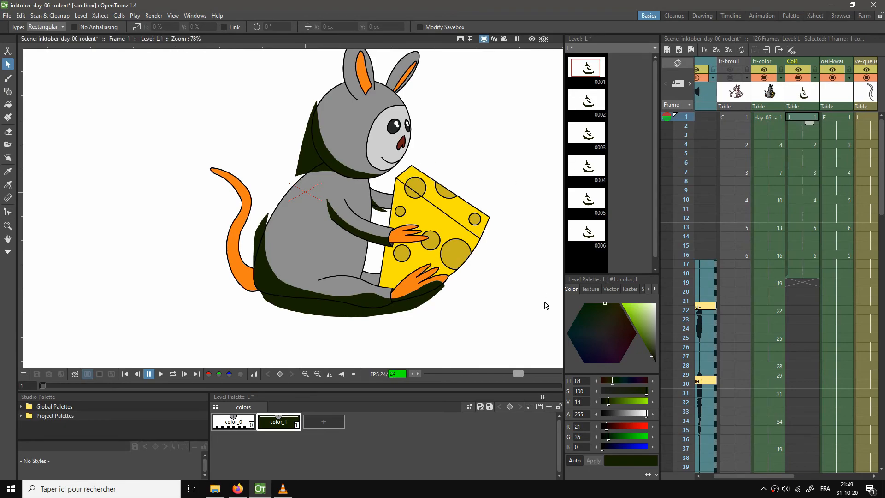
{"action": "left_click_drag", "start_coordinate": [651, 331], "coordinate": [662, 341]}
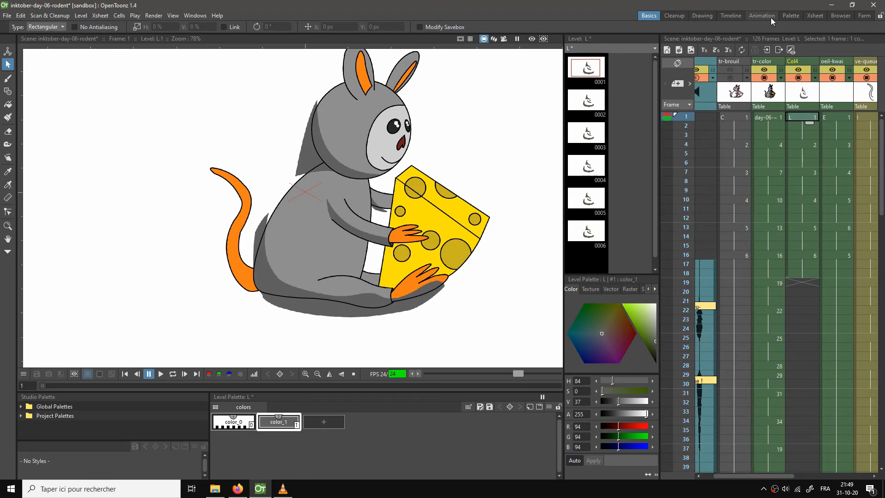
Step: Switch to the Animation workspace and move the XSheet and Output nodes away from the column nodes in the Fx Schematic
{"action": "left_click", "coordinate": [762, 16]}
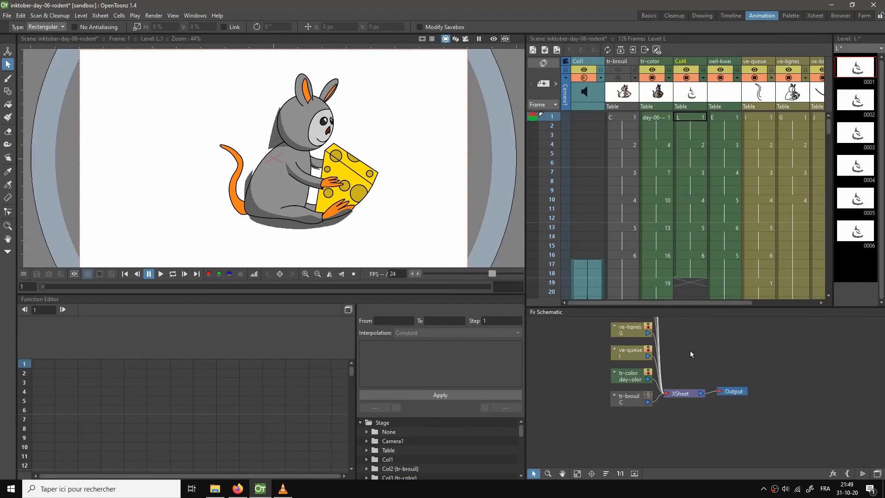
{"action": "scroll", "coordinate": [667, 370], "scroll_direction": "down", "scroll_amount": 5}
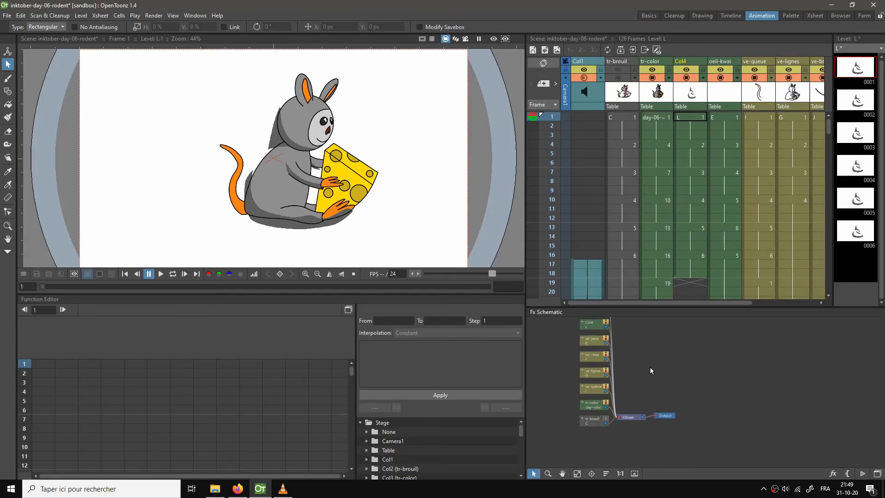
{"action": "scroll", "coordinate": [650, 367], "scroll_direction": "up", "scroll_amount": 2}
{"action": "left_click_drag", "start_coordinate": [611, 401], "coordinate": [717, 441]}
{"action": "left_click_drag", "start_coordinate": [622, 425], "coordinate": [786, 403]}
{"action": "left_click_drag", "start_coordinate": [724, 326], "coordinate": [727, 367]}
{"action": "left_click", "coordinate": [726, 368]}
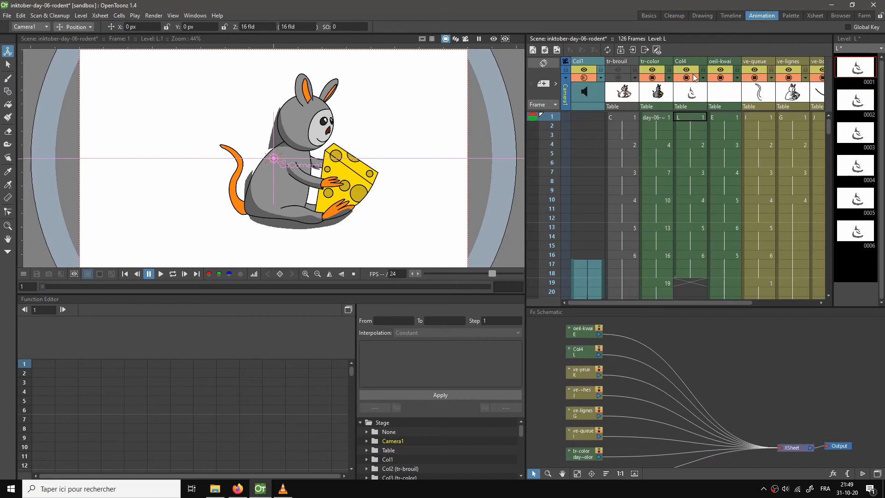
Step: Rename the shadow column Col4 as ombres
{"action": "double_click", "coordinate": [684, 62]}
{"action": "type", "text": "ombres"}
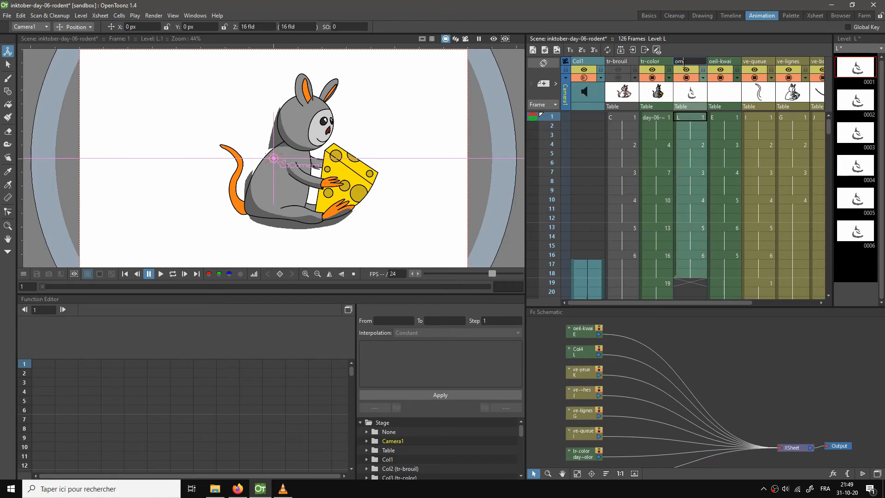
{"action": "key", "text": "Return"}
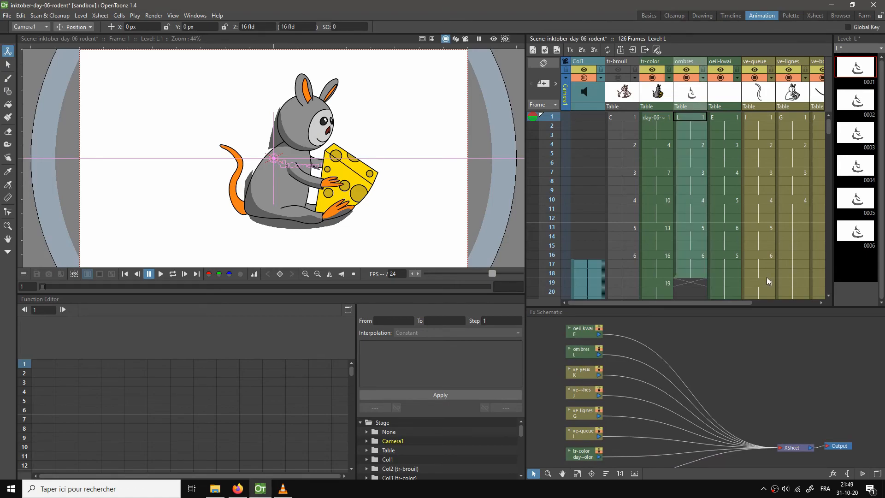
Step: Add a Multiply Ino effect from Layer_Blending_Ino to the Fx Schematic, between the column nodes and the XSheet node
{"action": "right_click", "coordinate": [715, 363]}
{"action": "mouse_move", "coordinate": [739, 372]}
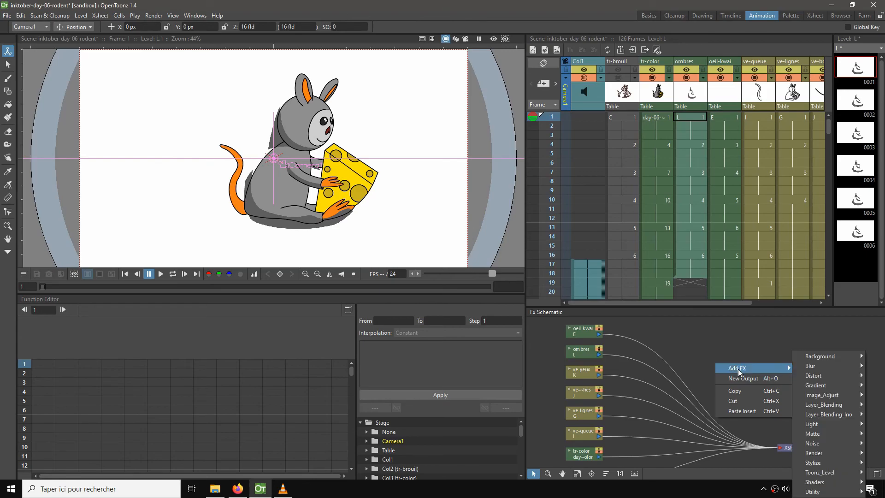
{"action": "mouse_move", "coordinate": [833, 414]}
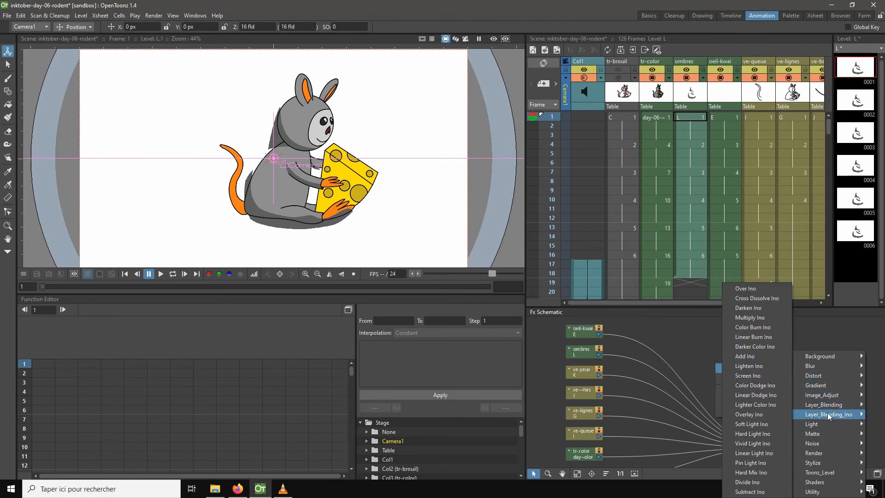
{"action": "left_click", "coordinate": [743, 318]}
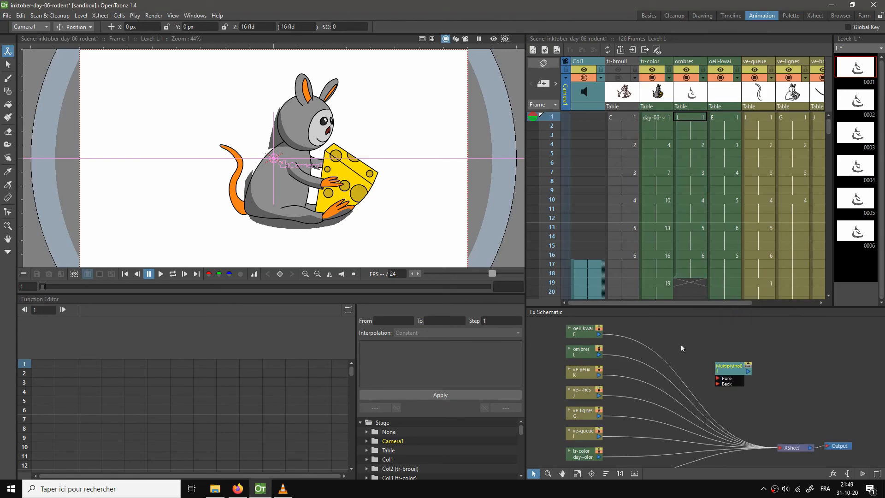
{"action": "left_click_drag", "start_coordinate": [738, 368], "coordinate": [699, 345]}
{"action": "left_click_drag", "start_coordinate": [730, 378], "coordinate": [767, 389]}
Step: Disconnect tr-color from the XSheet node and link it to the Back input of the Multiply Ino node
{"action": "scroll", "coordinate": [725, 402], "scroll_direction": "up", "scroll_amount": 3}
{"action": "scroll", "coordinate": [697, 408], "scroll_direction": "down", "scroll_amount": 2}
{"action": "scroll", "coordinate": [697, 408], "scroll_direction": "down", "scroll_amount": 1}
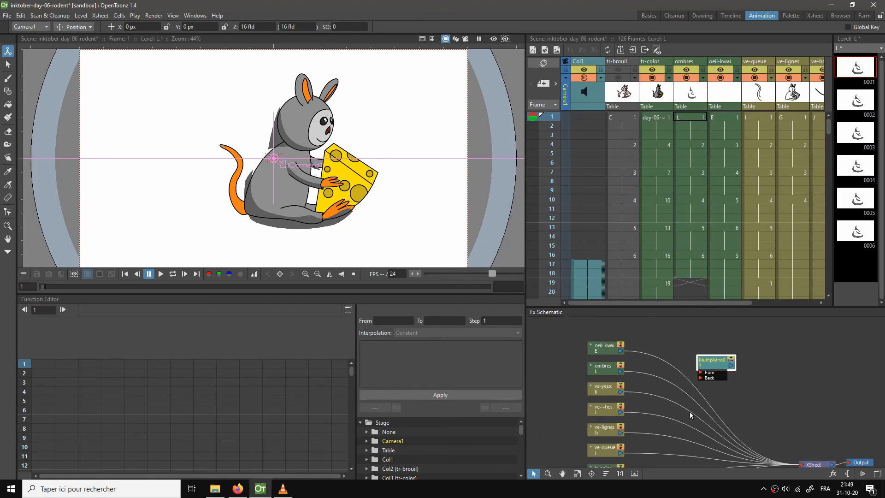
{"action": "left_click_drag", "start_coordinate": [690, 413], "coordinate": [641, 377]}
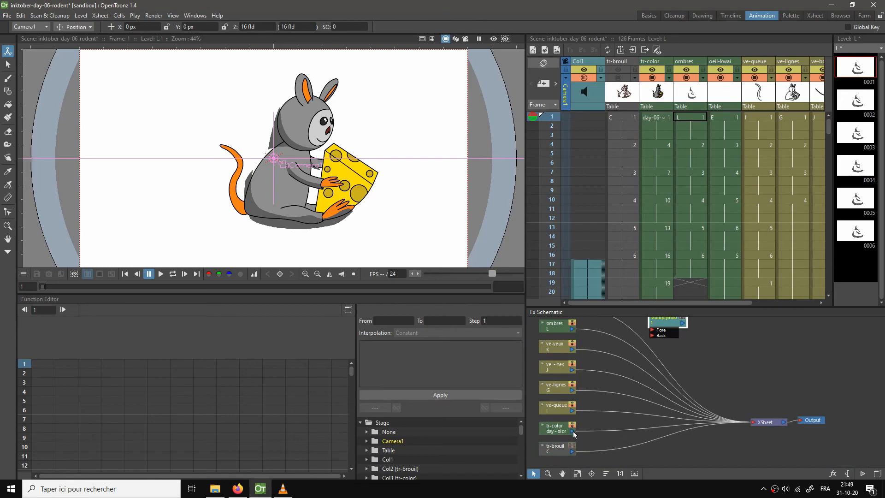
{"action": "left_click", "coordinate": [637, 428]}
{"action": "key", "text": "Delete"}
{"action": "left_click_drag", "start_coordinate": [572, 431], "coordinate": [753, 424]}
{"action": "left_click_drag", "start_coordinate": [671, 325], "coordinate": [646, 412]}
Step: Disconnect the ombres node from the XSheet node and link it to the Fore input of the Multiply Ino node
{"action": "left_click_drag", "start_coordinate": [631, 358], "coordinate": [638, 399]}
{"action": "left_click", "coordinate": [617, 378]}
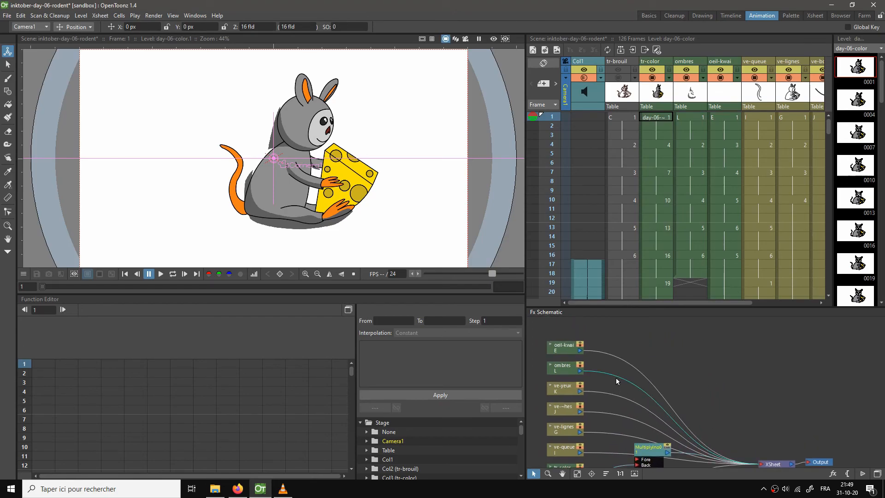
{"action": "key", "text": "Delete"}
{"action": "left_click_drag", "start_coordinate": [580, 371], "coordinate": [640, 463]}
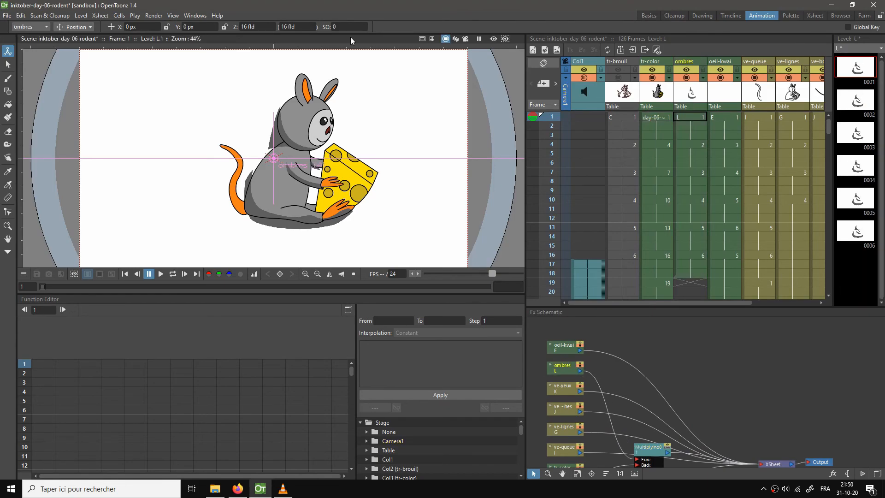
Step: Preview the multiplied shadows on the rodent and check the Multiply Ino effect's opacity and clipping mask settings
{"action": "left_click", "coordinate": [493, 39]}
{"action": "scroll", "coordinate": [371, 184], "scroll_direction": "up", "scroll_amount": 1}
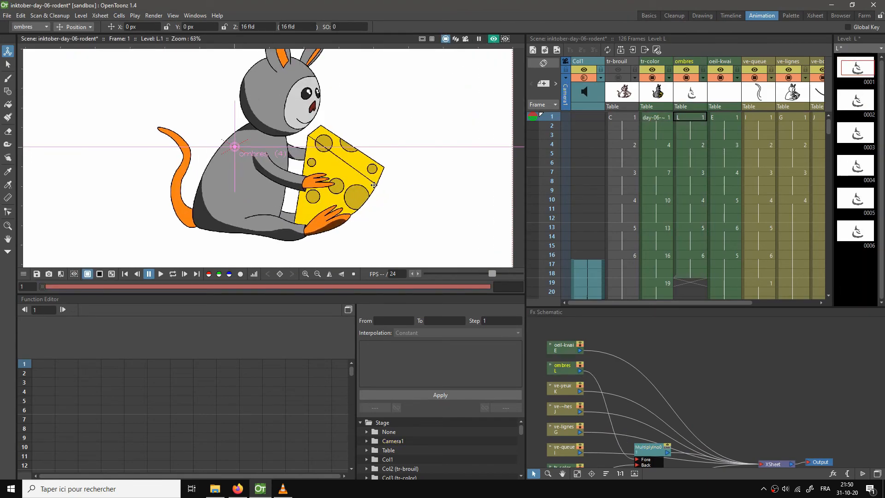
{"action": "scroll", "coordinate": [410, 187], "scroll_direction": "up", "scroll_amount": 2}
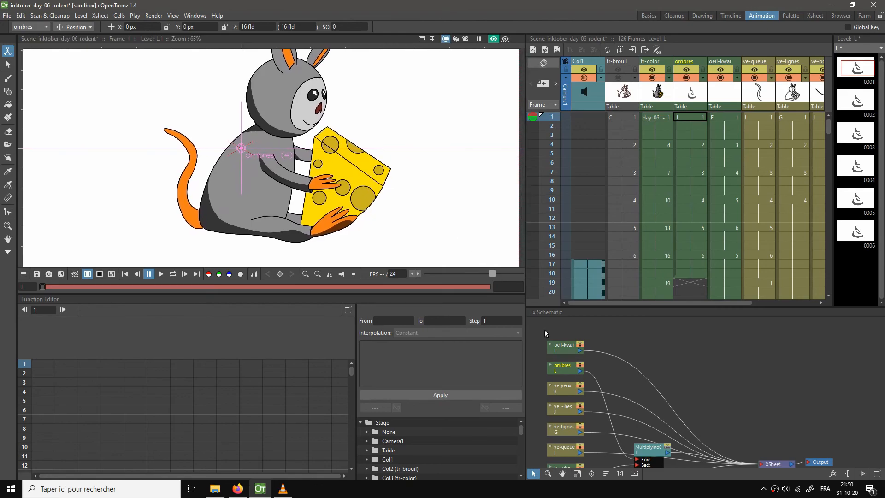
{"action": "double_click", "coordinate": [651, 453]}
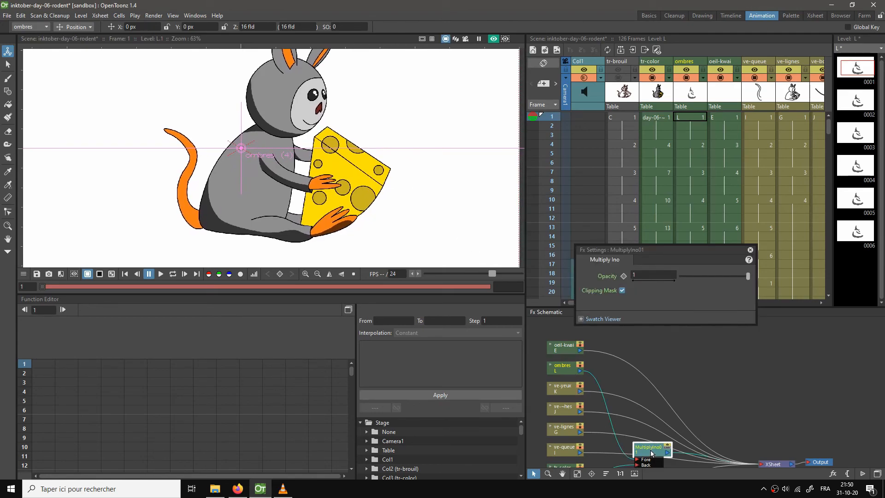
{"action": "left_click", "coordinate": [739, 373]}
{"action": "left_click", "coordinate": [750, 250]}
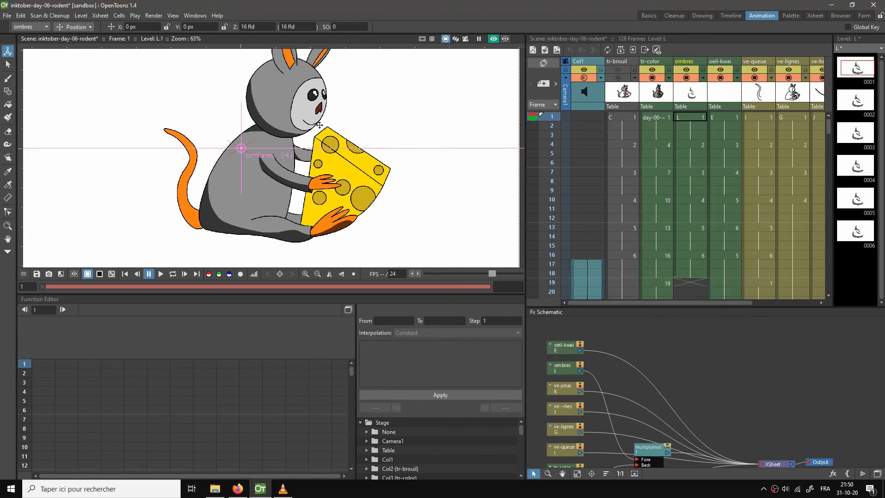
Step: View the shaded rodent on frame 1 at full screen and return to the normal view
{"action": "right_click", "coordinate": [436, 103]}
{"action": "left_click", "coordinate": [449, 110]}
{"action": "right_click", "coordinate": [525, 179]}
{"action": "left_click", "coordinate": [546, 191]}
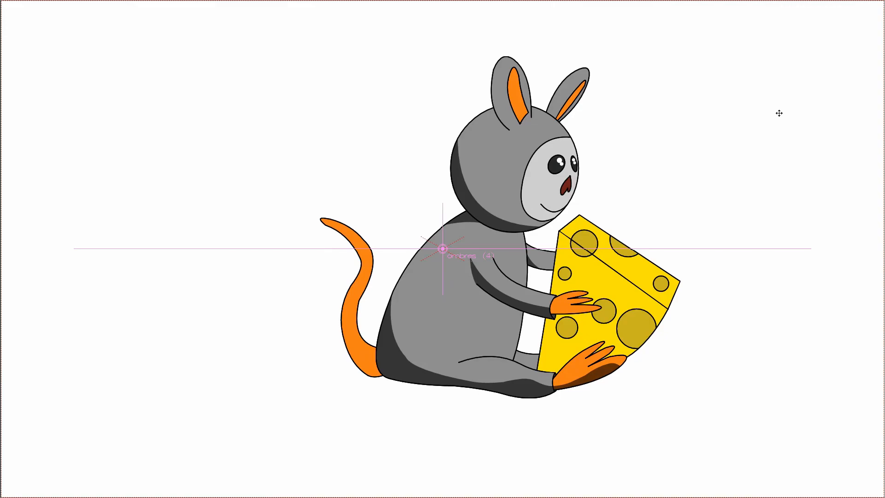
{"action": "key", "text": "Escape"}
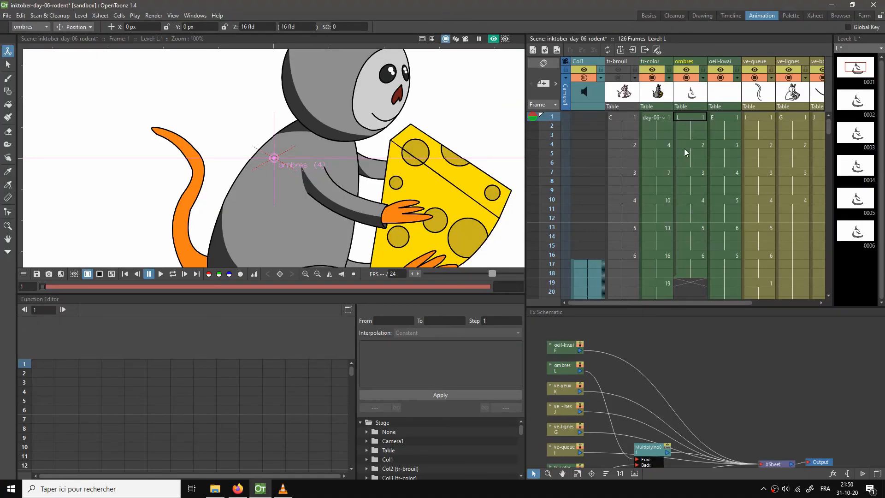
Step: Switch to the Basic workspace and preview the composited rodent on frame 1 up close
{"action": "left_click", "coordinate": [644, 18]}
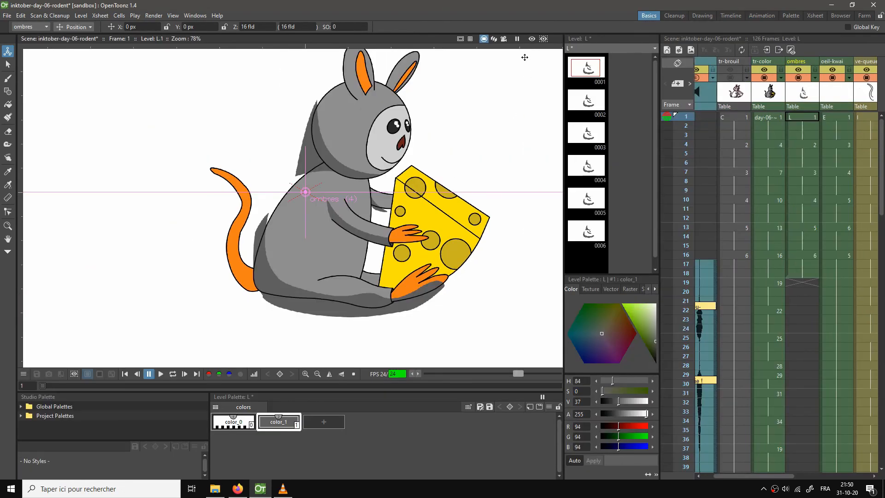
{"action": "left_click", "coordinate": [532, 39]}
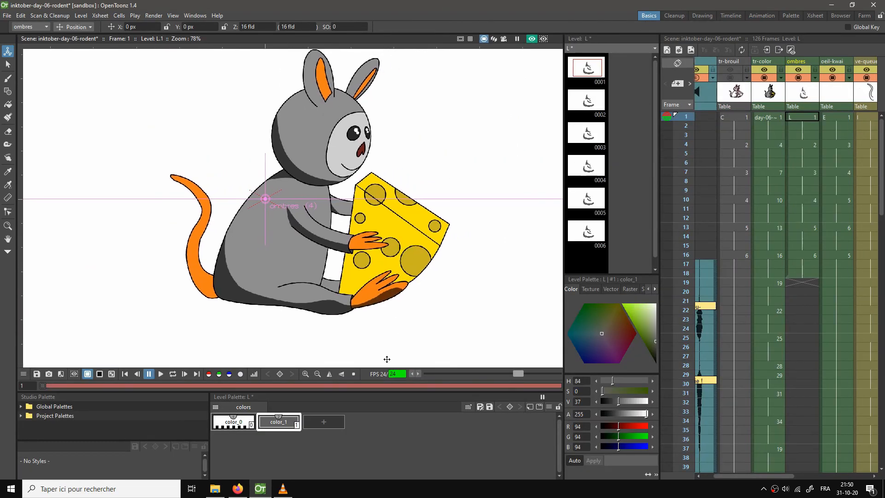
{"action": "scroll", "coordinate": [348, 147], "scroll_direction": "up", "scroll_amount": 1}
{"action": "scroll", "coordinate": [348, 147], "scroll_direction": "up", "scroll_amount": 1}
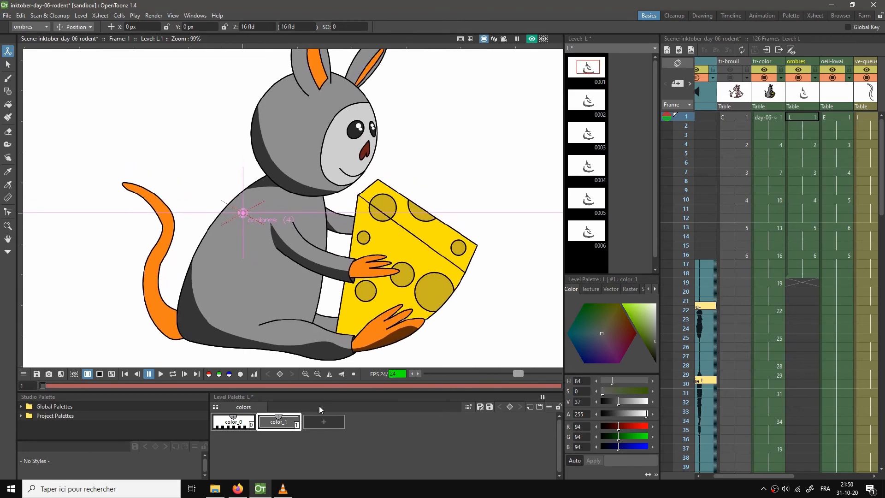
Step: Lighten the shadow style color_1 to RGB 159, 160, 157 and check it on the ombres drawings between frames 1 and 16
{"action": "mouse_move", "coordinate": [653, 330]}
{"action": "left_mouse_down"}
{"action": "mouse_move", "coordinate": [655, 312]}
{"action": "mouse_move", "coordinate": [652, 353]}
{"action": "mouse_move", "coordinate": [642, 312]}
{"action": "mouse_move", "coordinate": [663, 309]}
{"action": "mouse_move", "coordinate": [656, 325]}
{"action": "left_mouse_up"}
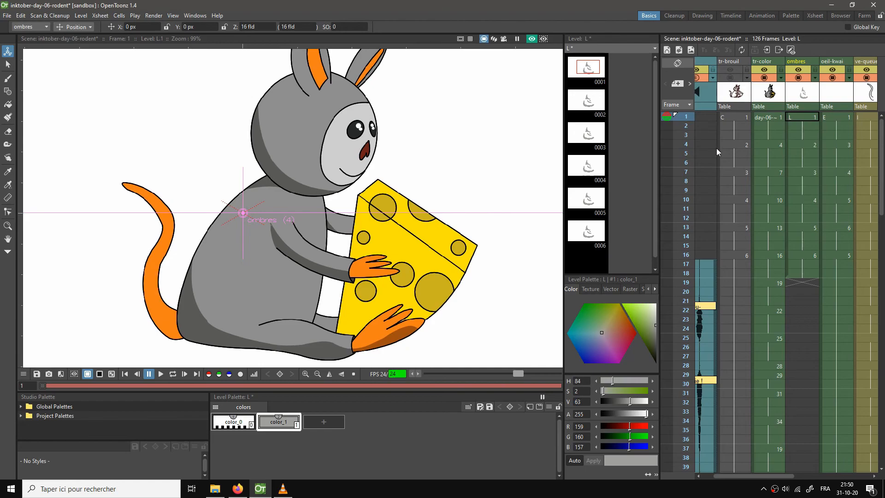
{"action": "left_click", "coordinate": [799, 145]}
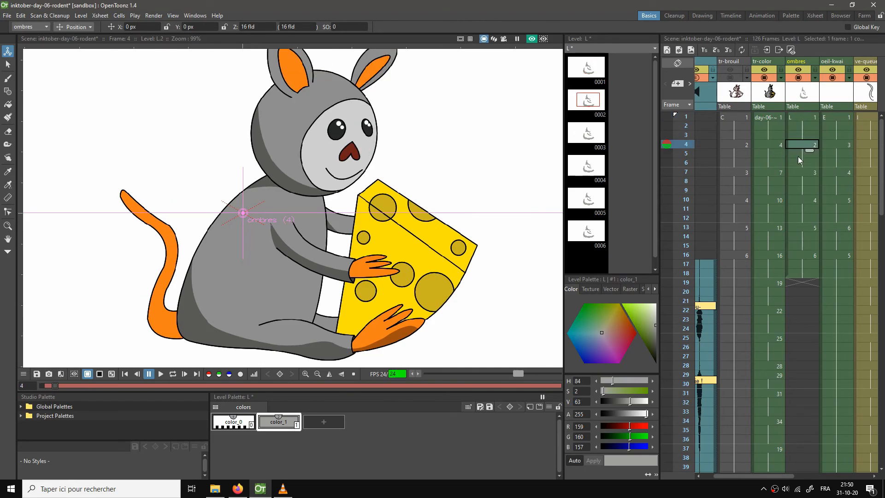
{"action": "left_click", "coordinate": [798, 157]}
{"action": "left_click", "coordinate": [797, 169]}
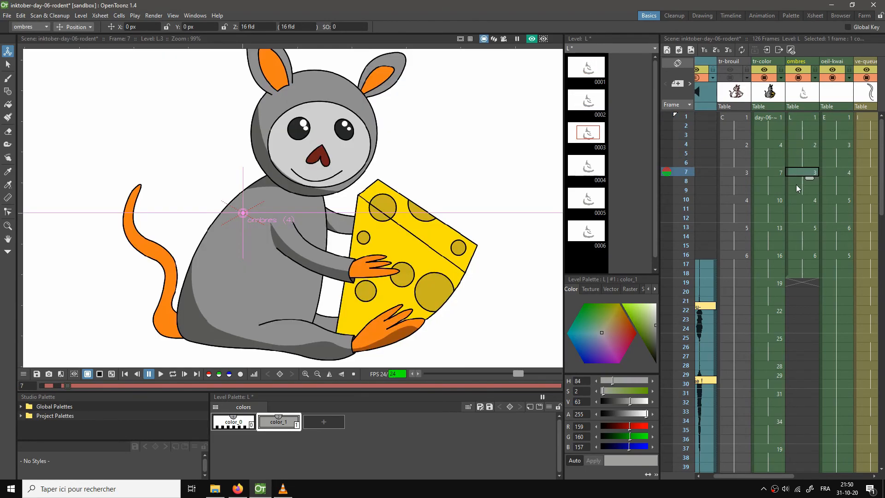
{"action": "left_click", "coordinate": [806, 229]}
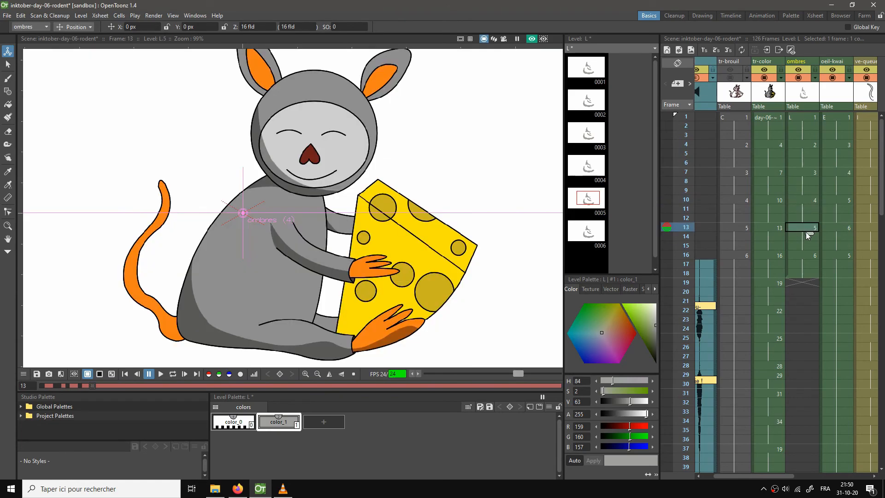
{"action": "left_click", "coordinate": [806, 256]}
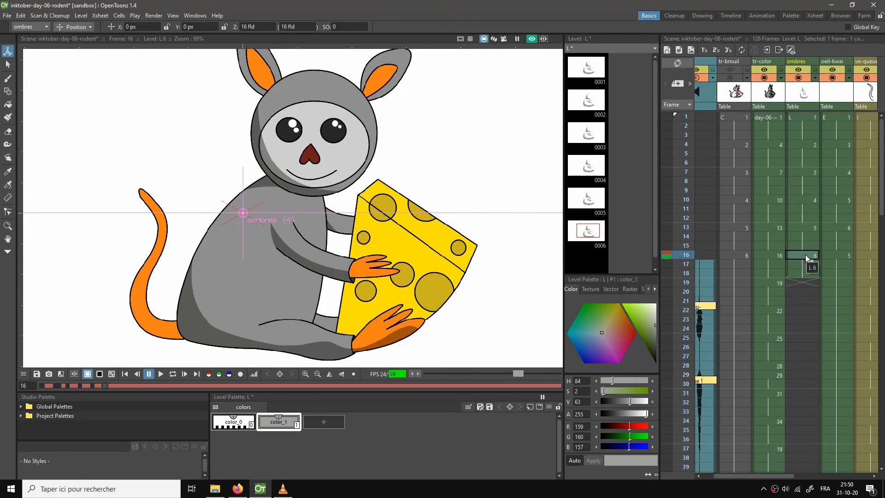
{"action": "left_click", "coordinate": [814, 118]}
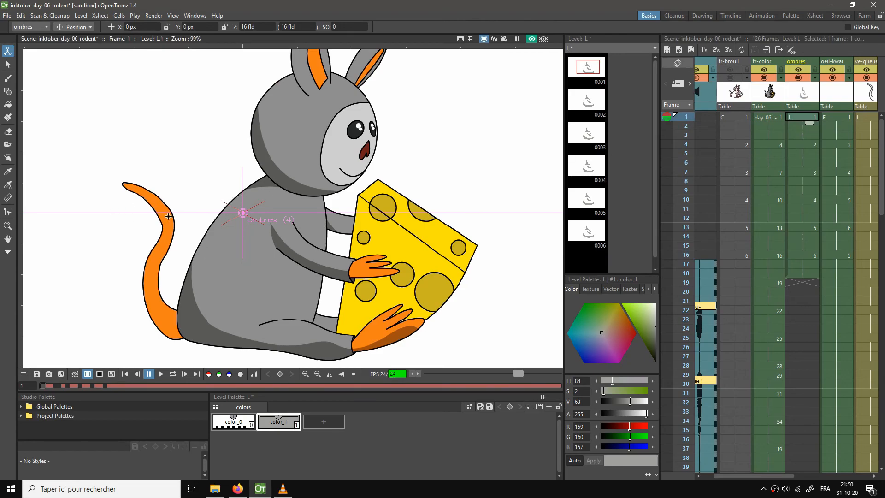
Step: Activate the Geometric tool with the MultiArc shape for ombres drawing 1 and turn the preview off around the tail
{"action": "key", "text": "s"}
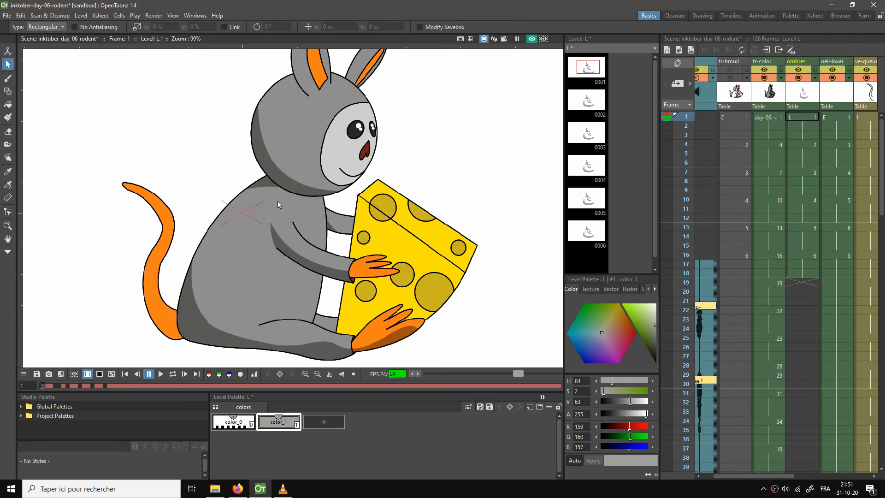
{"action": "key", "text": "g"}
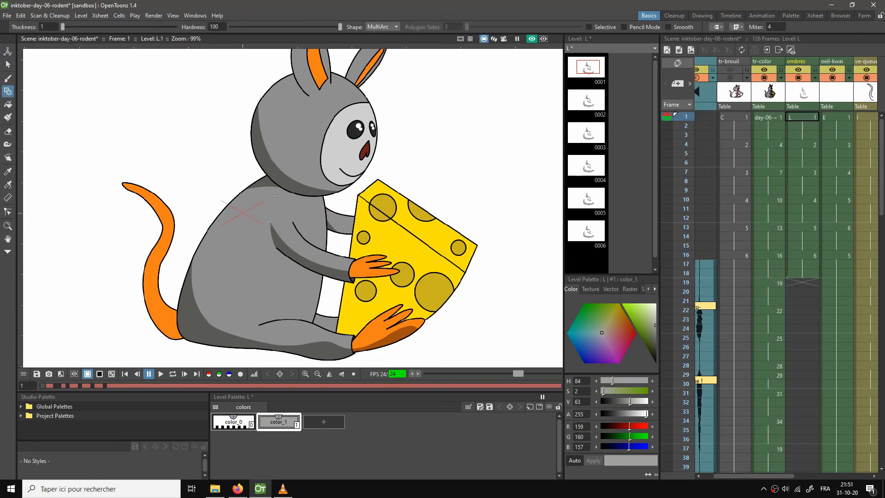
{"action": "left_click", "coordinate": [533, 40]}
{"action": "scroll", "coordinate": [126, 129], "scroll_direction": "up", "scroll_amount": 2}
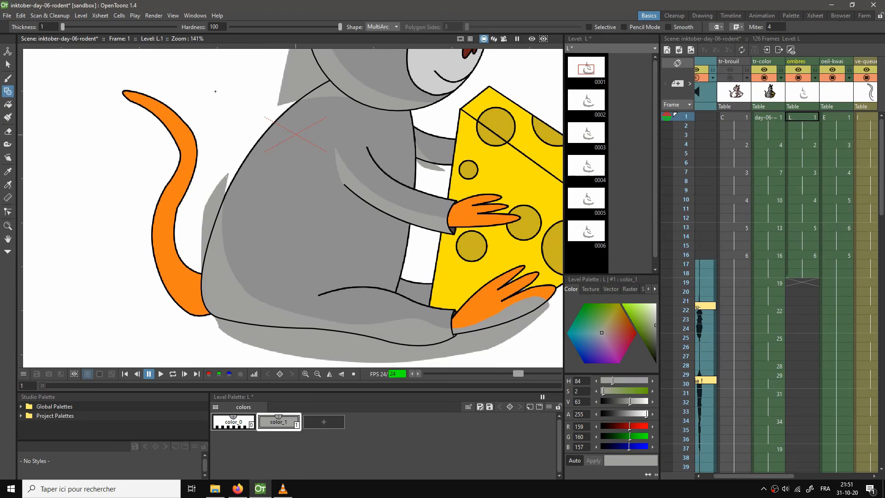
{"action": "left_click", "coordinate": [172, 136]}
{"action": "left_click", "coordinate": [161, 209]}
{"action": "left_click", "coordinate": [118, 107]}
{"action": "left_click", "coordinate": [107, 141]}
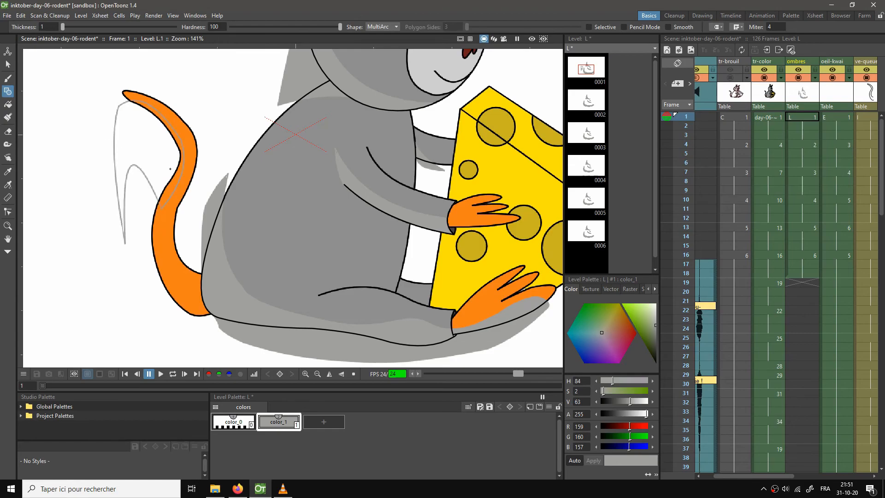
{"action": "key", "text": "Escape"}
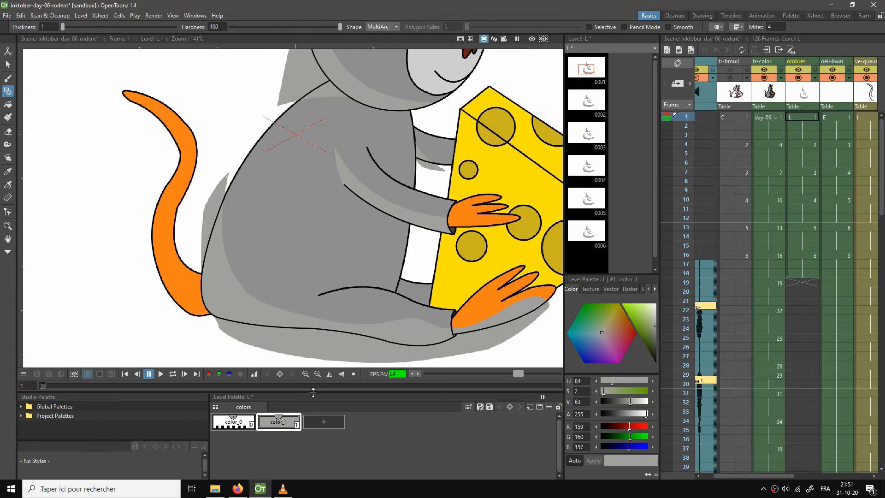
Step: Darken color_1 to RGB 12, 12, 12 and draw the tail shadow's inner edge as arcs from the tail's tip to its base
{"action": "left_click_drag", "start_coordinate": [658, 325], "coordinate": [656, 361]}
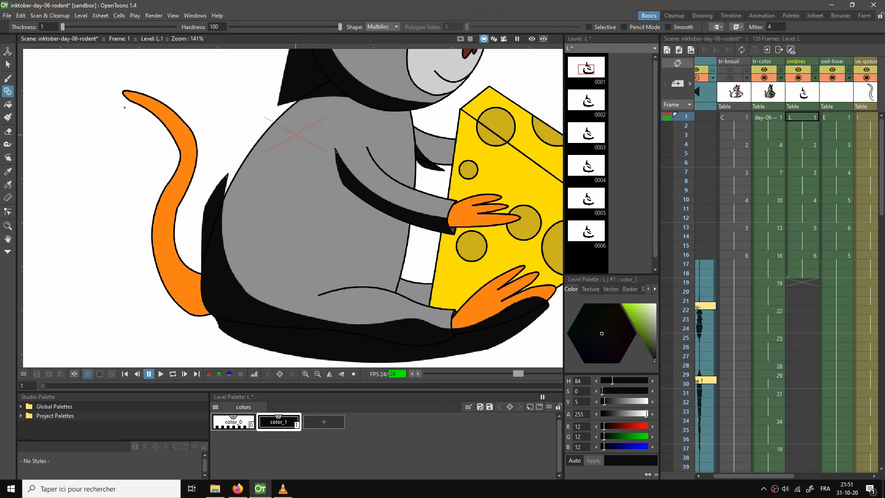
{"action": "left_click_drag", "start_coordinate": [122, 104], "coordinate": [187, 162]}
{"action": "left_click", "coordinate": [176, 94]}
{"action": "left_click", "coordinate": [163, 213]}
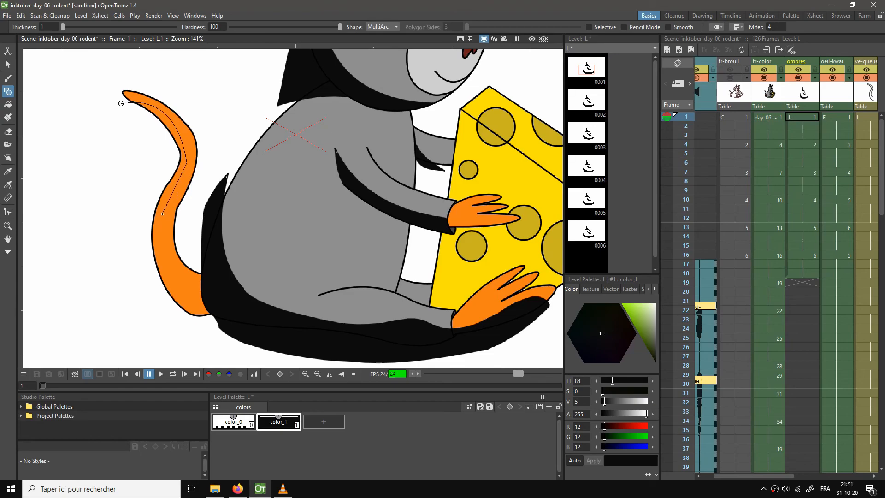
{"action": "left_click", "coordinate": [186, 180]}
{"action": "left_click", "coordinate": [170, 262]}
{"action": "left_click", "coordinate": [161, 244]}
{"action": "left_click", "coordinate": [183, 286]}
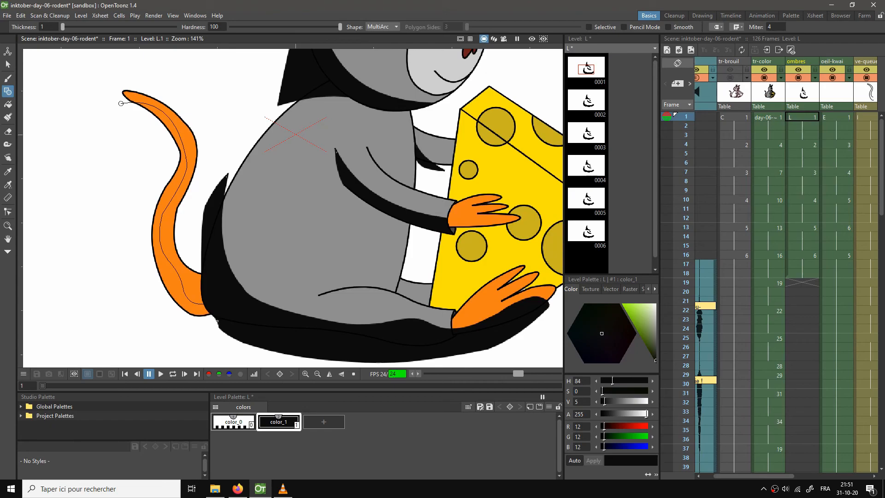
{"action": "left_click", "coordinate": [211, 324]}
Step: Close the tail shadow outline with arcs outside the tail back to its tip, and fill the shape with color_1
{"action": "left_click", "coordinate": [135, 280]}
{"action": "left_click", "coordinate": [152, 181]}
{"action": "left_click", "coordinate": [169, 157]}
{"action": "left_click", "coordinate": [131, 114]}
{"action": "left_click", "coordinate": [121, 103]}
{"action": "left_click", "coordinate": [121, 104]}
{"action": "key", "text": "f"}
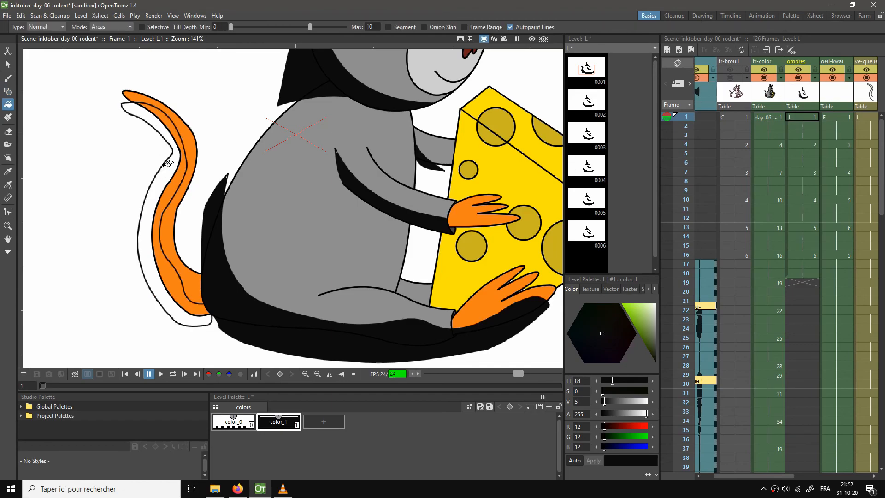
{"action": "left_click", "coordinate": [166, 167]}
Step: Preview the composited tail shadow and compare the tail on frames 1 and 4 of the ombres column
{"action": "left_click", "coordinate": [532, 38]}
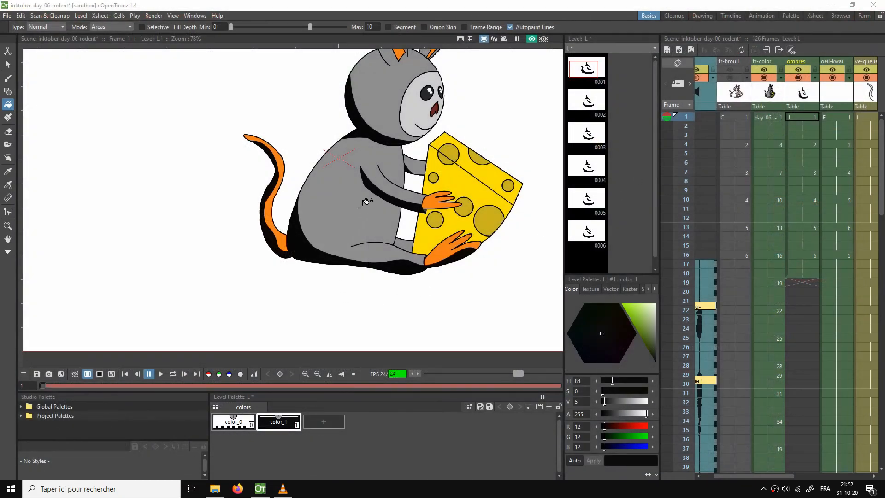
{"action": "scroll", "coordinate": [380, 197], "scroll_direction": "up", "scroll_amount": 1}
{"action": "left_click_drag", "start_coordinate": [400, 183], "coordinate": [327, 253]}
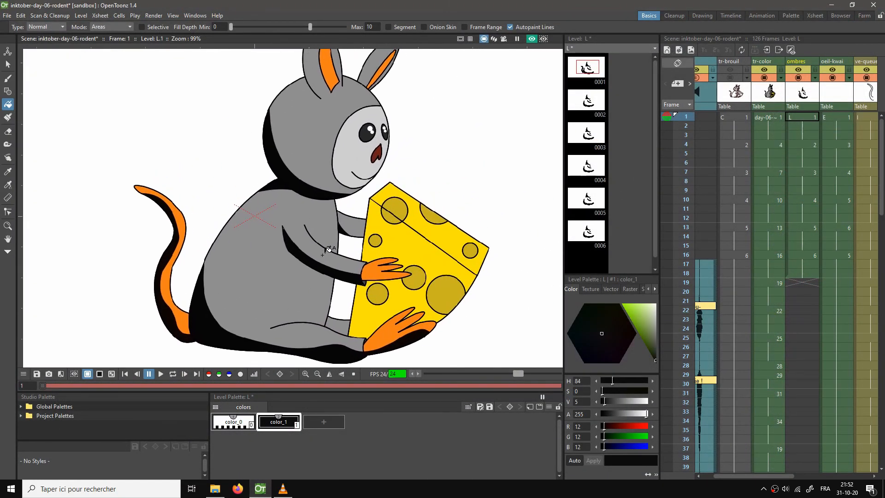
{"action": "left_click", "coordinate": [804, 146]}
{"action": "left_click", "coordinate": [804, 117]}
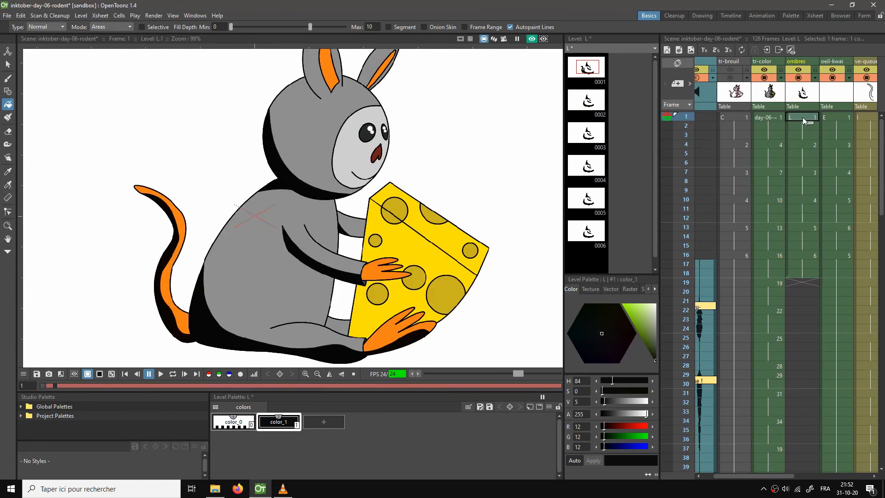
{"action": "left_click", "coordinate": [804, 142]}
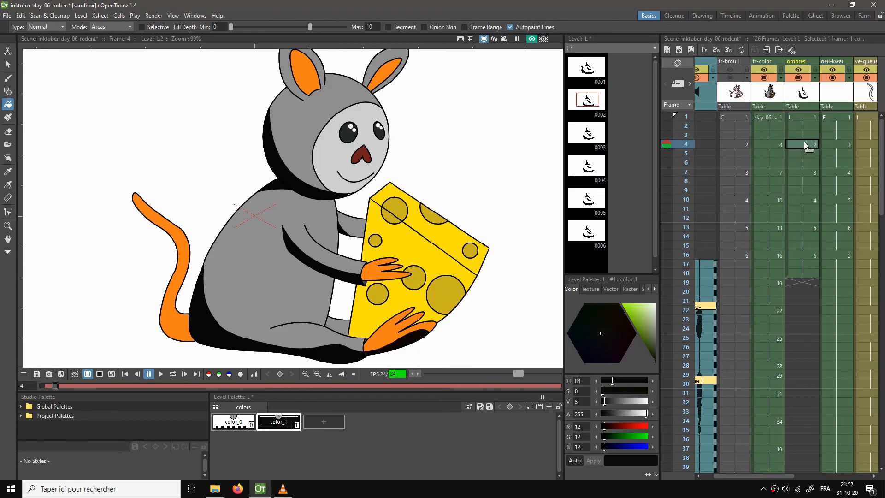
{"action": "left_click", "coordinate": [813, 119]}
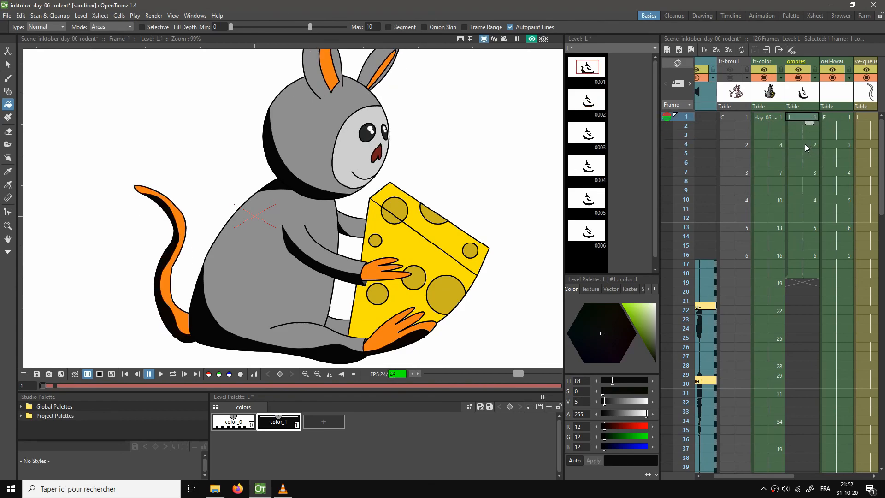
{"action": "left_click", "coordinate": [804, 143]}
Step: Compare the tail on frame 4 with frame 3 using a fixed onion skin, and turn the onion skin off
{"action": "left_click_drag", "start_coordinate": [98, 237], "coordinate": [233, 199]}
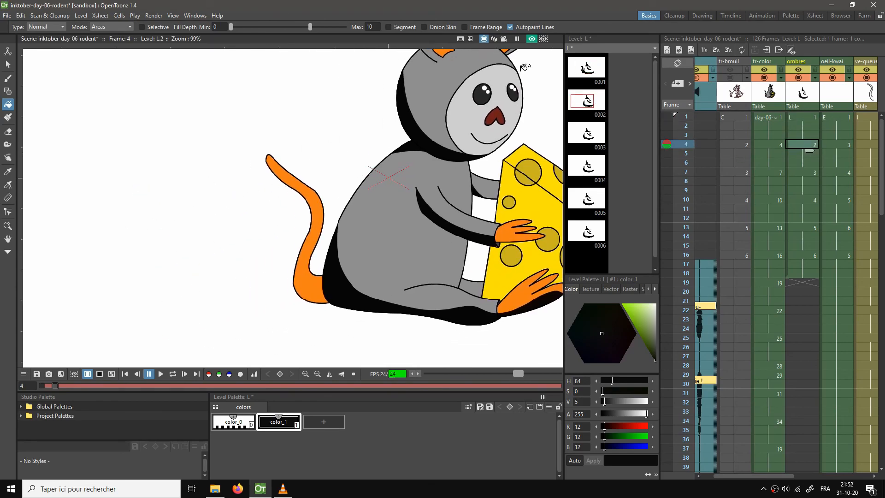
{"action": "left_click_drag", "start_coordinate": [325, 200], "coordinate": [294, 198]}
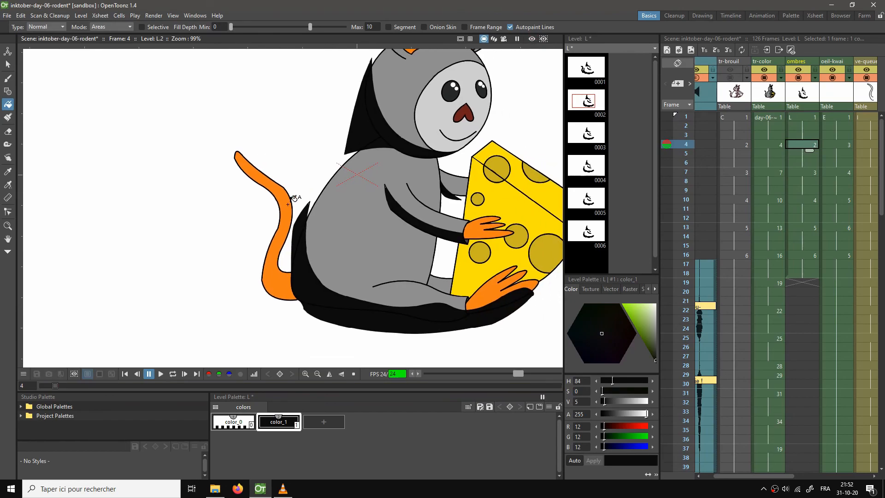
{"action": "left_click", "coordinate": [667, 134]}
{"action": "scroll", "coordinate": [488, 272], "scroll_direction": "up", "scroll_amount": 1}
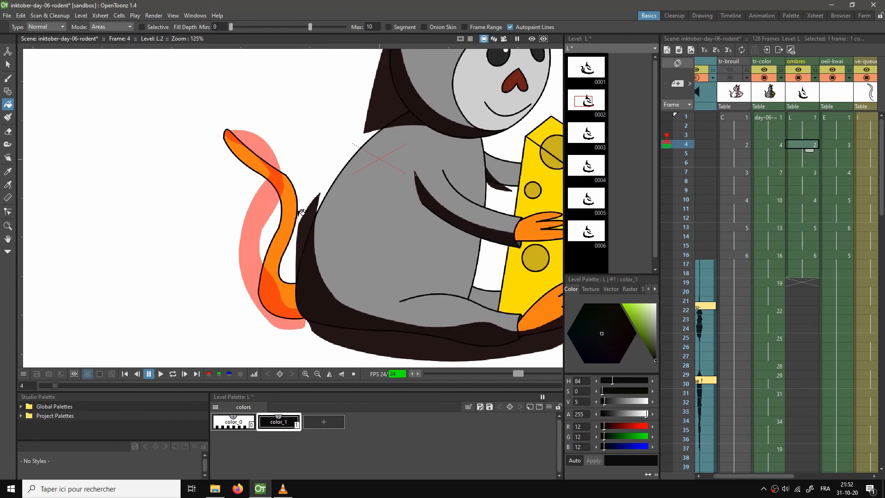
{"action": "scroll", "coordinate": [277, 216], "scroll_direction": "up", "scroll_amount": 1}
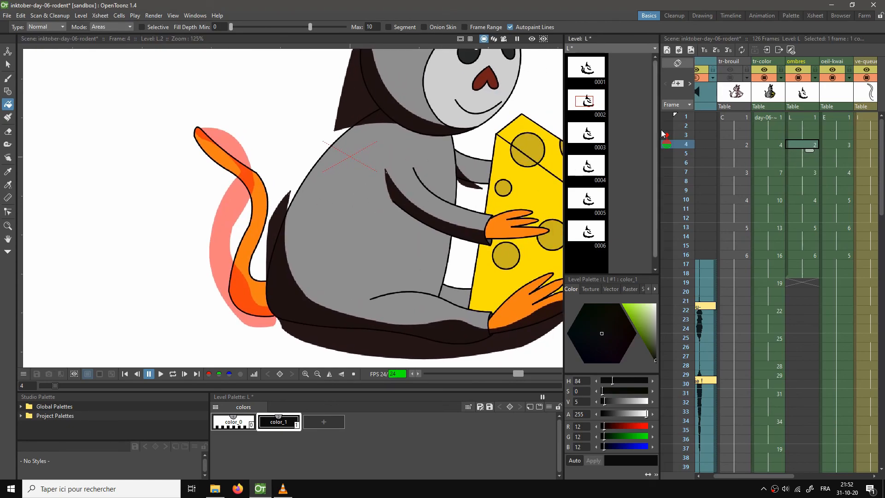
{"action": "left_click", "coordinate": [669, 135]}
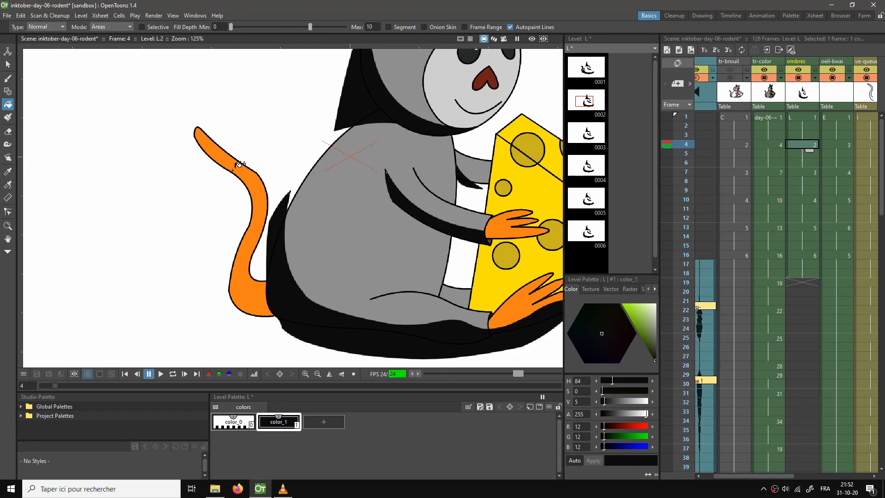
Step: Preview frames 3 and 4 of the composite to compare their tail shading, and turn the preview off
{"action": "left_click", "coordinate": [531, 39]}
{"action": "left_click", "coordinate": [803, 133]}
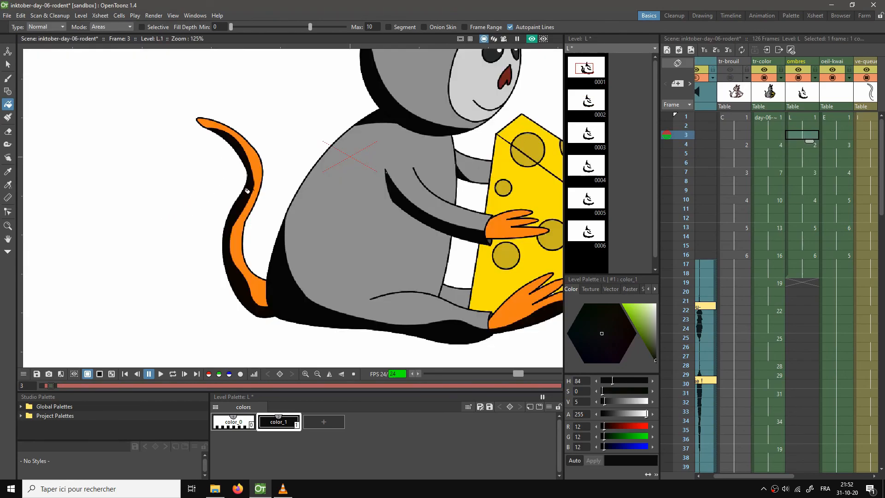
{"action": "left_click", "coordinate": [787, 147]}
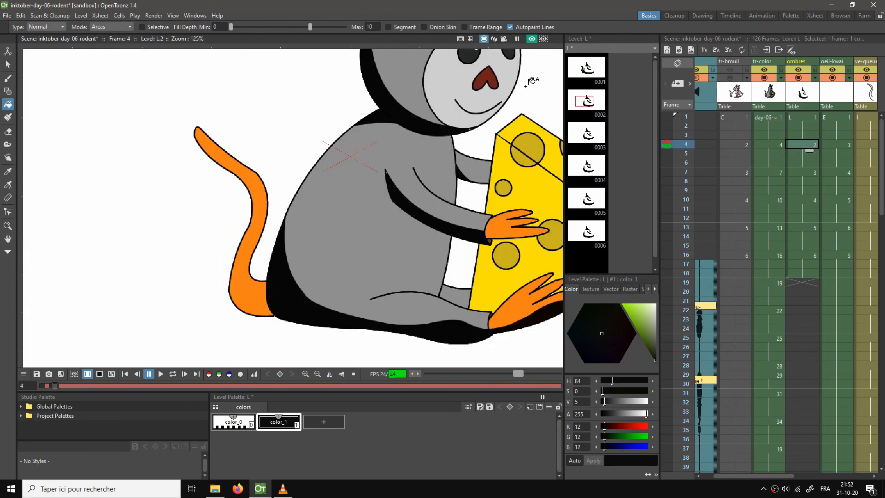
{"action": "left_click", "coordinate": [527, 38]}
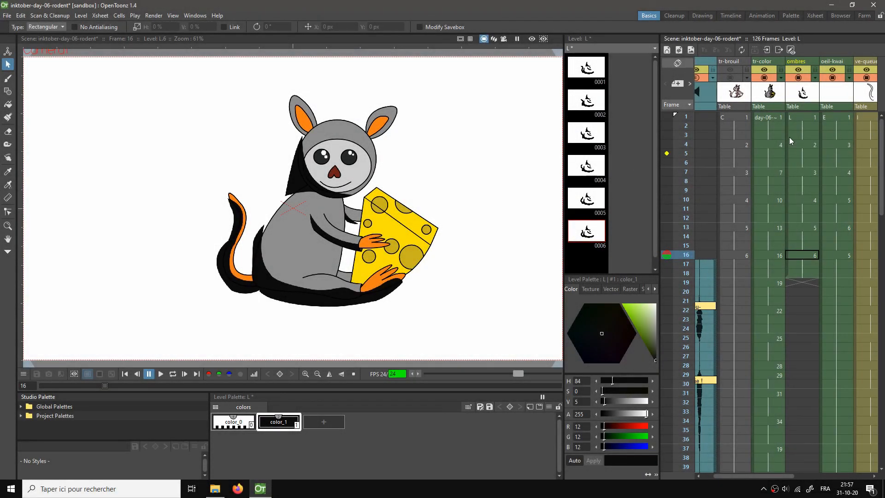
Step: Review the tail shadows drawn for the ombres drawings on frames 4, 7 and 10
{"action": "left_click", "coordinate": [798, 140]}
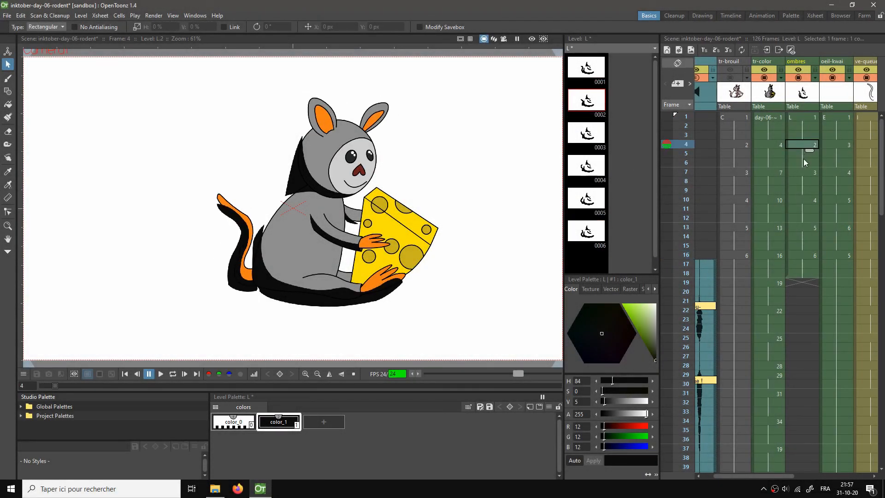
{"action": "left_click", "coordinate": [804, 170]}
{"action": "left_click", "coordinate": [800, 199]}
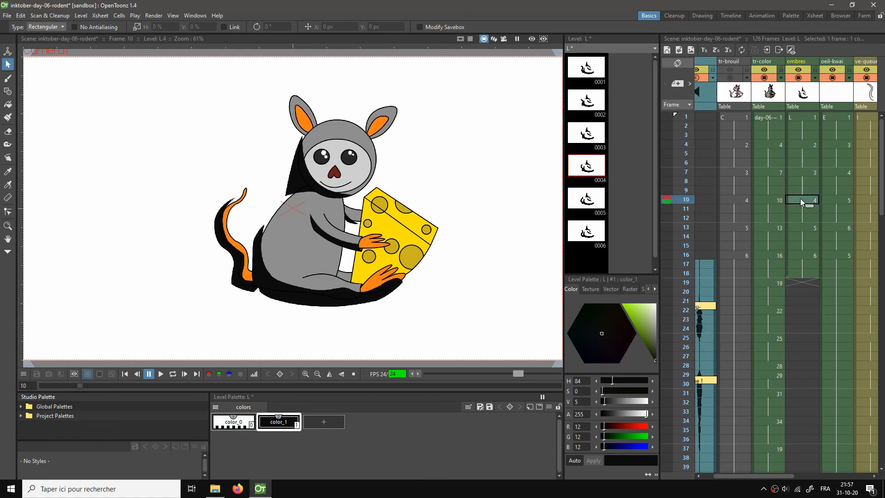
Step: Review the ombres drawings on frames 13 and 16, and compare frame 1 with the unshaded frame 19
{"action": "left_click", "coordinate": [802, 225]}
{"action": "left_click", "coordinate": [800, 256]}
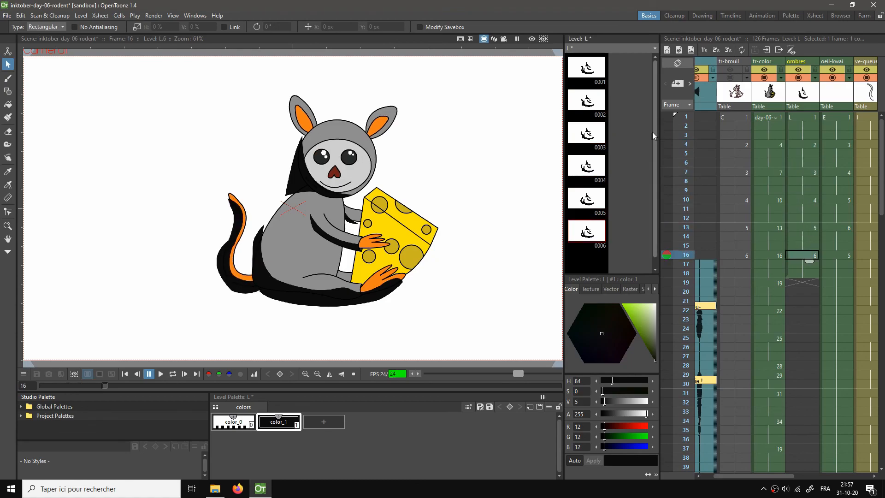
{"action": "left_click", "coordinate": [799, 283]}
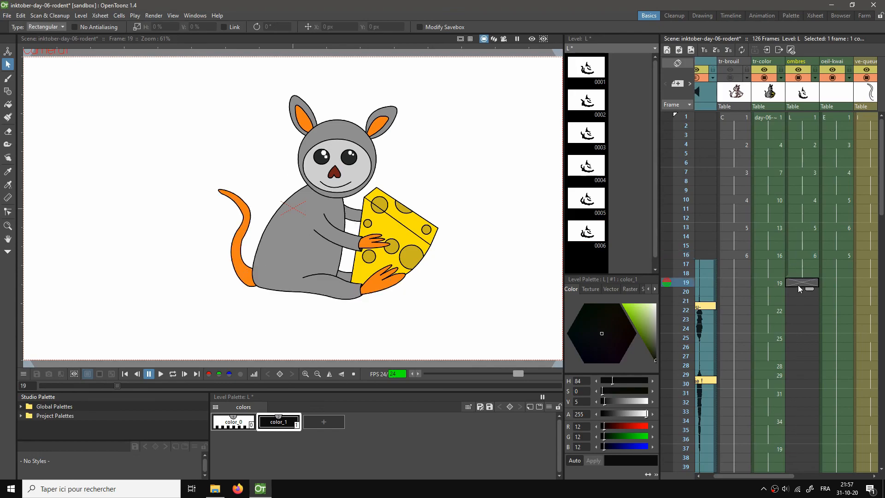
{"action": "left_click", "coordinate": [803, 118]}
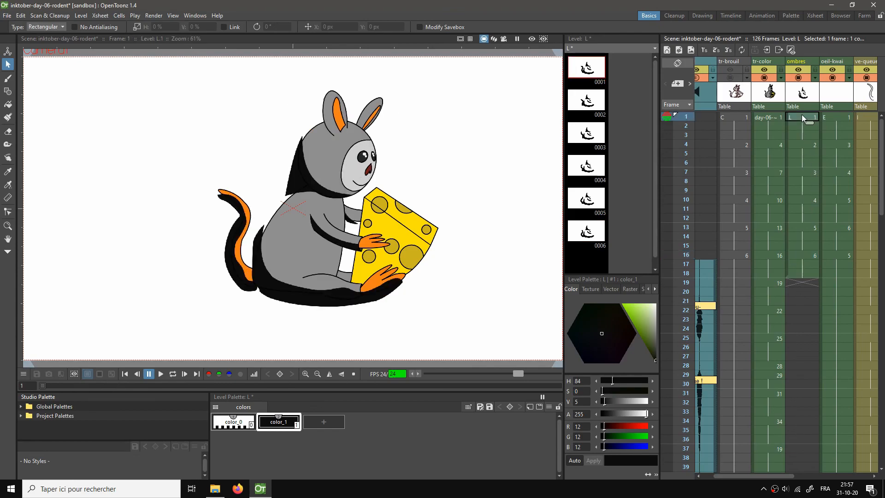
{"action": "left_click", "coordinate": [810, 283]}
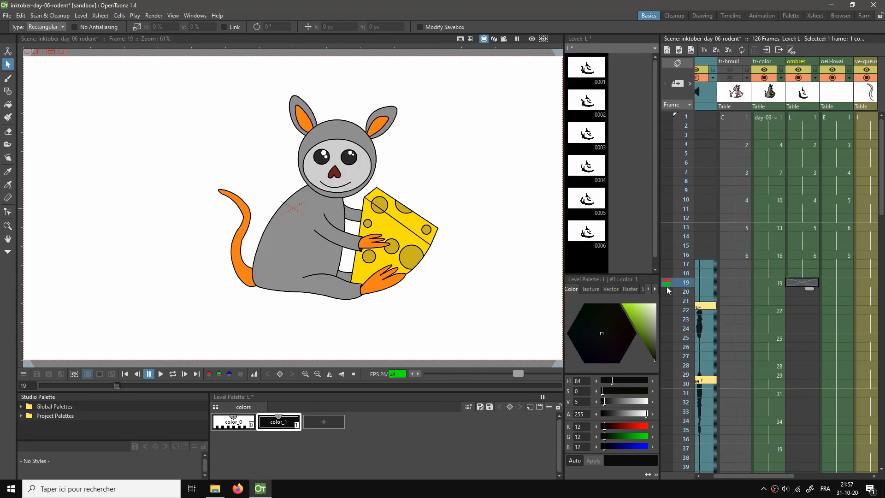
{"action": "left_click", "coordinate": [806, 118]}
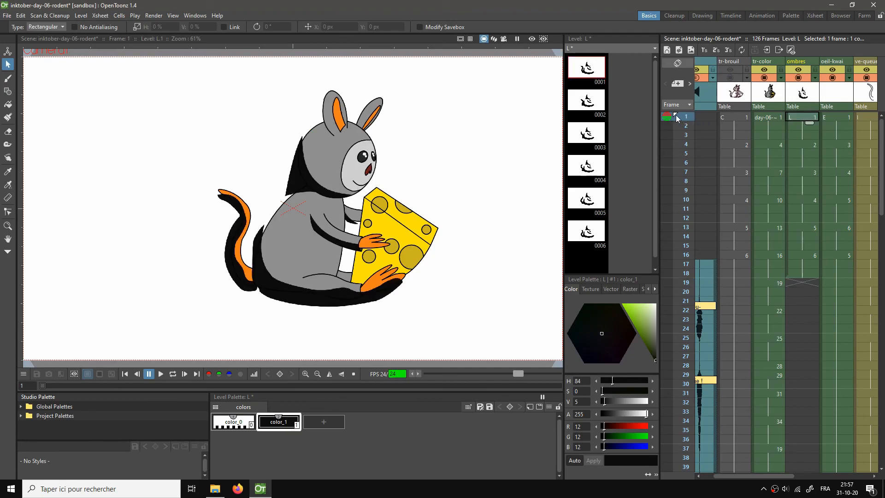
{"action": "left_click", "coordinate": [795, 283]}
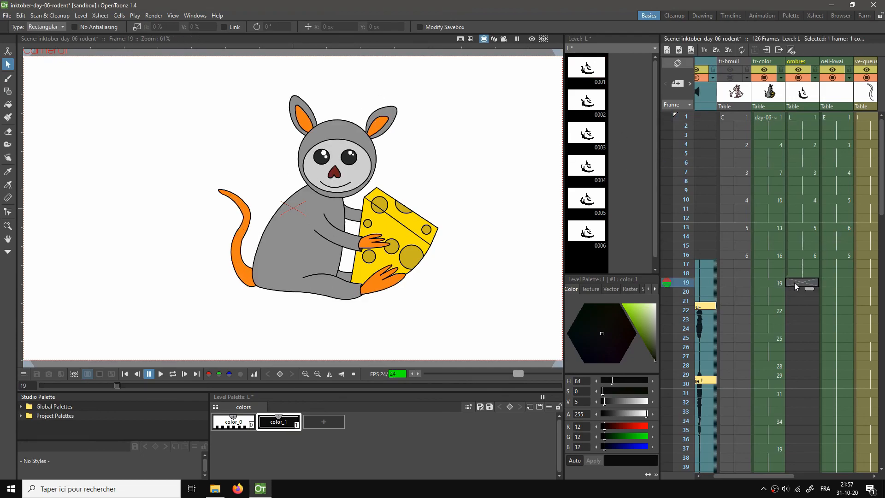
Step: Copy the ombres cells of frames 1 to 18 and paste them into the same column from frame 19
{"action": "left_click", "coordinate": [786, 196]}
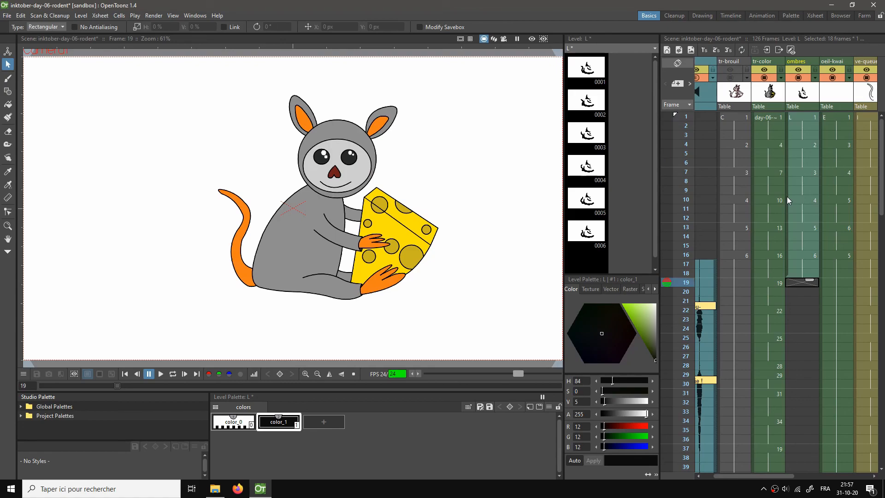
{"action": "left_click", "coordinate": [800, 119]}
{"action": "left_click", "coordinate": [804, 274], "text": "shift"}
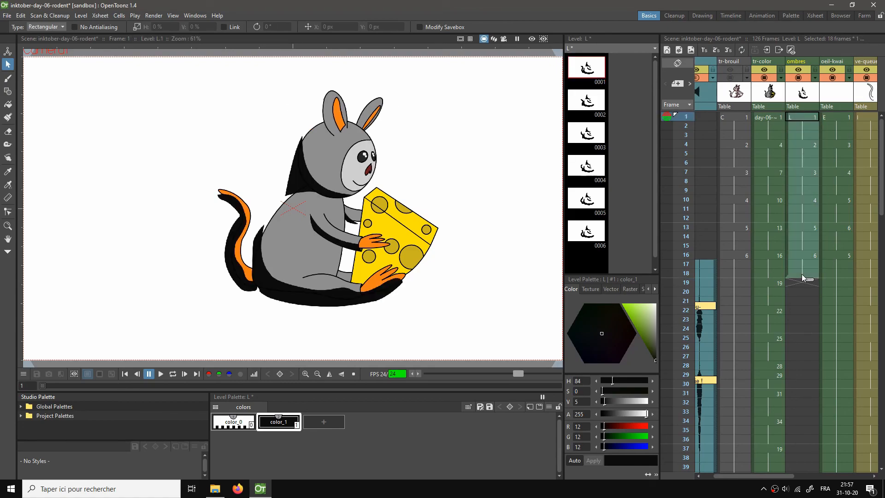
{"action": "left_click", "coordinate": [800, 282]}
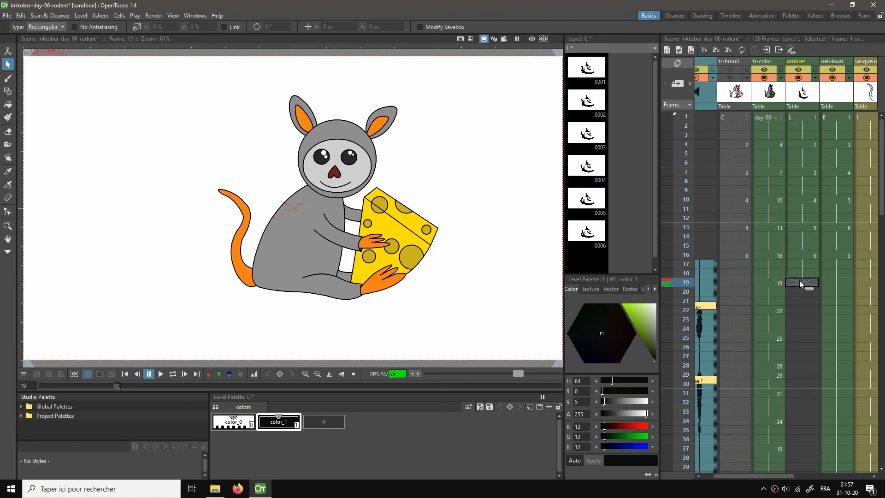
{"action": "key", "text": "ctrl+v"}
Step: Repeat the copied 18-frame shadow cycle in the ombres column from frames 37, 55, 73, 91 and 109, filling it to frame 126
{"action": "scroll", "coordinate": [813, 297], "scroll_direction": "down", "scroll_amount": 3}
{"action": "left_click", "coordinate": [802, 283]}
{"action": "key", "text": "ctrl+v"}
{"action": "scroll", "coordinate": [800, 302], "scroll_direction": "down", "scroll_amount": 3}
{"action": "left_click", "coordinate": [797, 284]}
{"action": "key", "text": "ctrl+v"}
{"action": "scroll", "coordinate": [801, 311], "scroll_direction": "down", "scroll_amount": 3}
{"action": "left_click", "coordinate": [796, 283]}
{"action": "key", "text": "ctrl+v"}
{"action": "scroll", "coordinate": [806, 316], "scroll_direction": "down", "scroll_amount": 4}
{"action": "left_click", "coordinate": [797, 226]}
{"action": "key", "text": "ctrl+v"}
{"action": "scroll", "coordinate": [805, 298], "scroll_direction": "down", "scroll_amount": 4}
{"action": "left_click", "coordinate": [796, 172]}
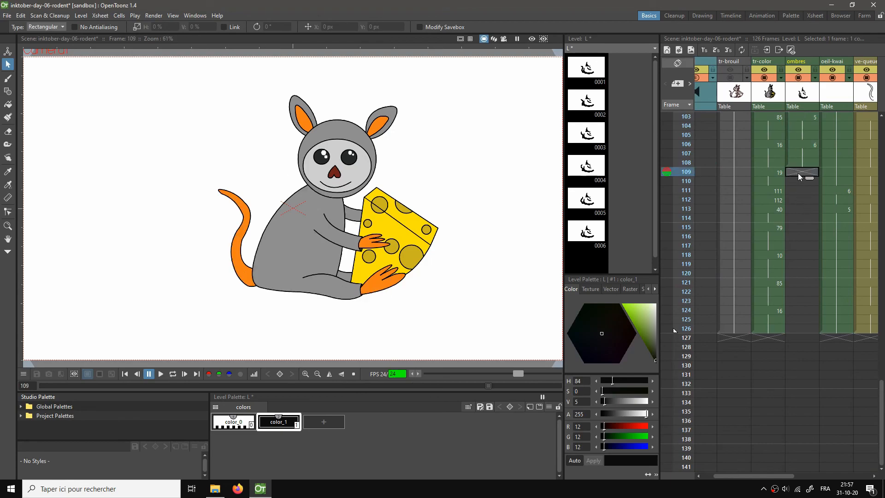
{"action": "key", "text": "ctrl+v"}
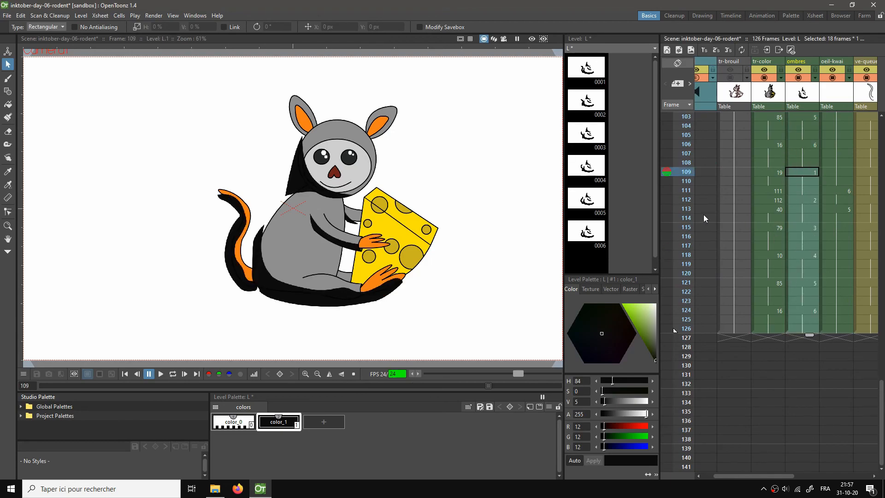
{"action": "scroll", "coordinate": [808, 235], "scroll_direction": "up", "scroll_amount": 17}
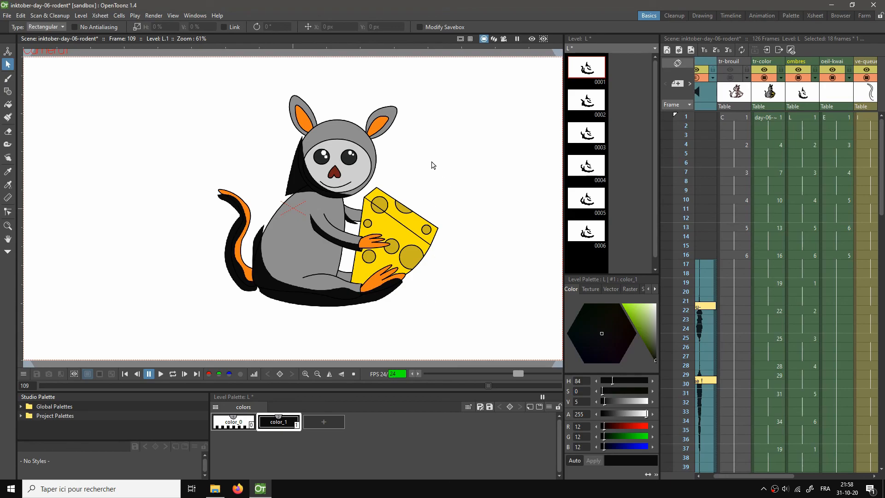
Step: Preview the composite and step through frames 1 to 19 of the ombres column to check the shadow cycle
{"action": "left_click", "coordinate": [532, 39]}
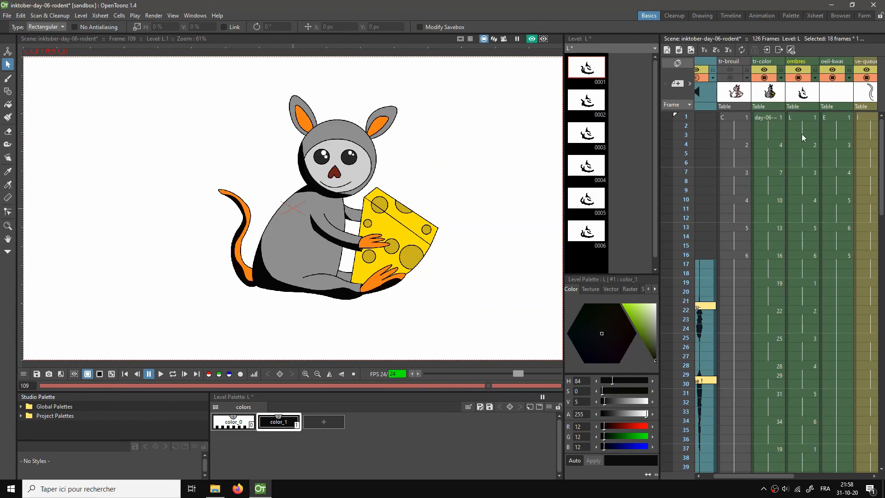
{"action": "left_click", "coordinate": [800, 117]}
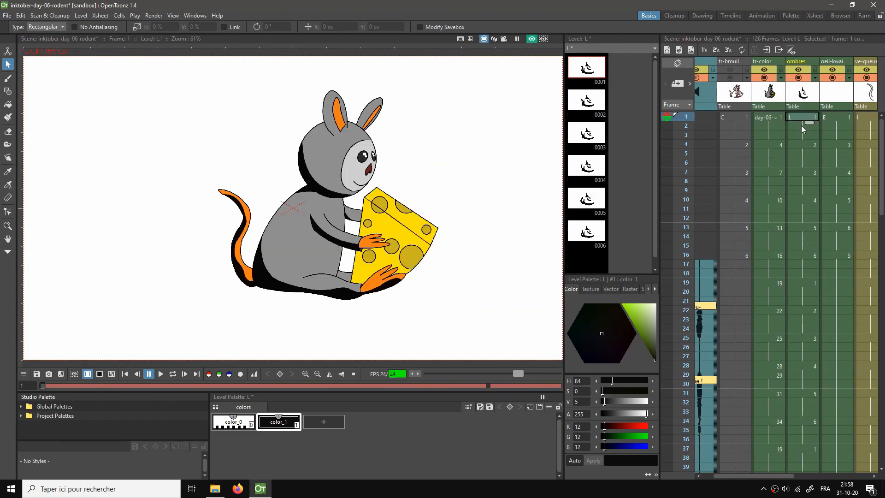
{"action": "key", "text": "Down"}
{"action": "key", "text": "Down"}
{"action": "key", "text": "Down"}
{"action": "key", "text": "Down"}
{"action": "key", "text": "Down"}
{"action": "key", "text": "Down"}
{"action": "key", "text": "Down"}
{"action": "key", "text": "Down"}
{"action": "key", "text": "Down"}
{"action": "key", "text": "Down"}
{"action": "key", "text": "Down"}
{"action": "key", "text": "Down"}
{"action": "key", "text": "Down"}
{"action": "key", "text": "Down"}
{"action": "key", "text": "Down"}
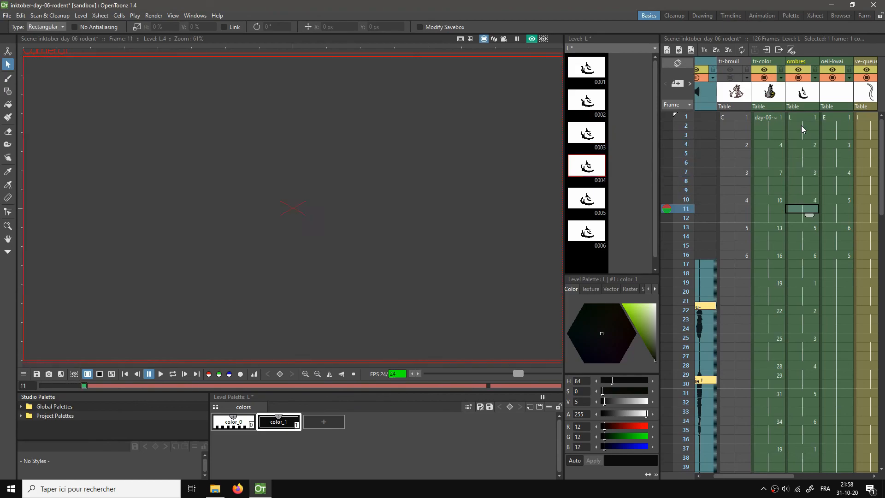
{"action": "key", "text": "Down"}
{"action": "key", "text": "Down"}
{"action": "key", "text": "Down"}
{"action": "key", "text": "Down"}
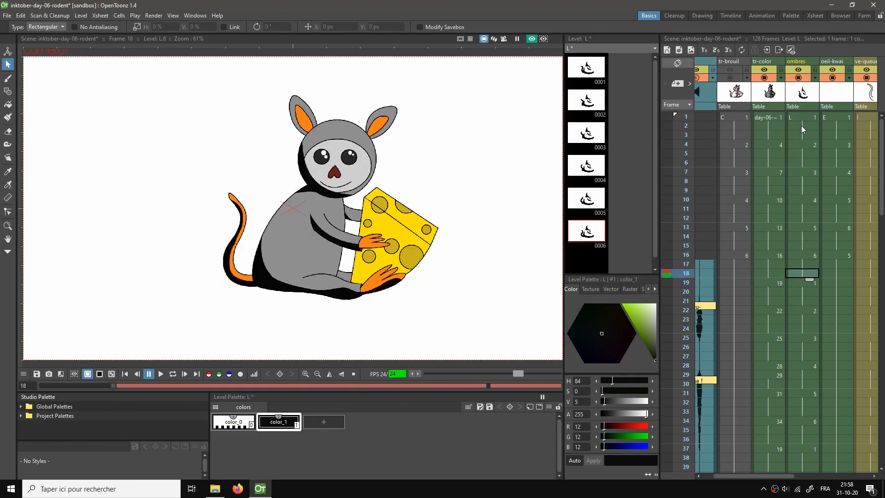
{"action": "key", "text": "Up"}
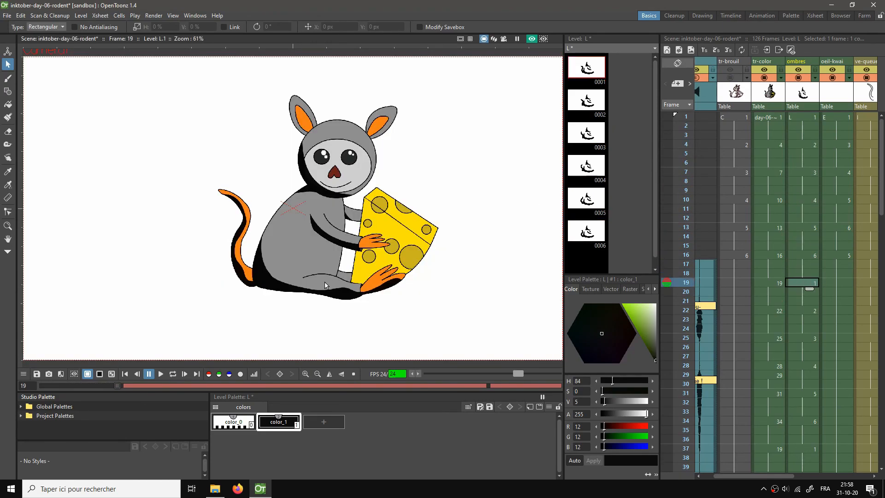
Step: Lighten the color_1 shadow style to a mid grey with a value of 66 while previewing frame 19
{"action": "left_click", "coordinate": [800, 125]}
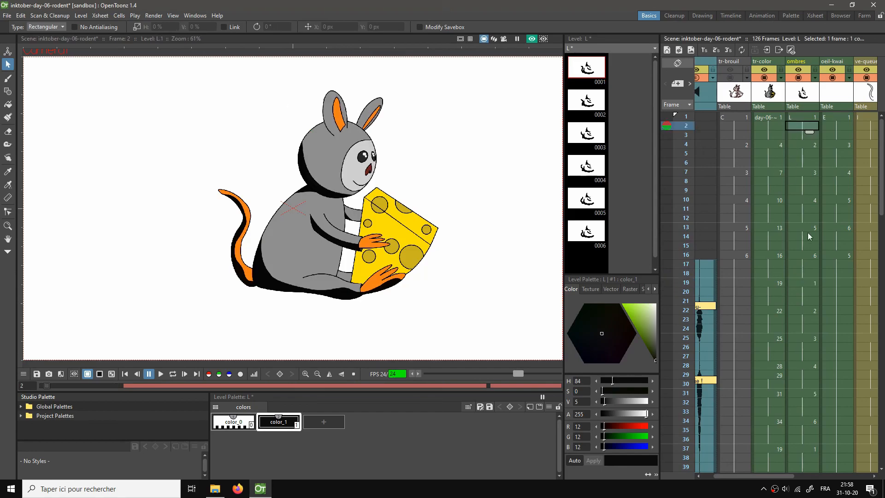
{"action": "left_click", "coordinate": [800, 283]}
{"action": "left_click_drag", "start_coordinate": [652, 341], "coordinate": [656, 323]}
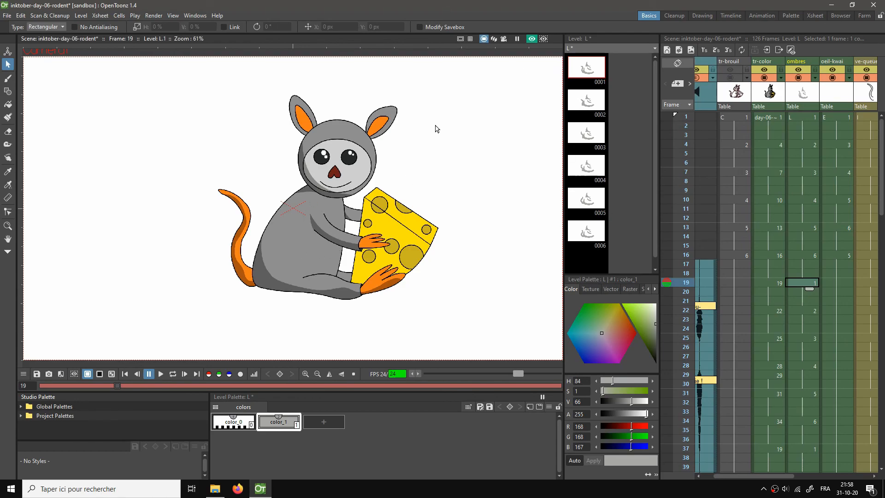
Step: Play the composited preview from the first frame to check the shaded animation
{"action": "left_click", "coordinate": [126, 373]}
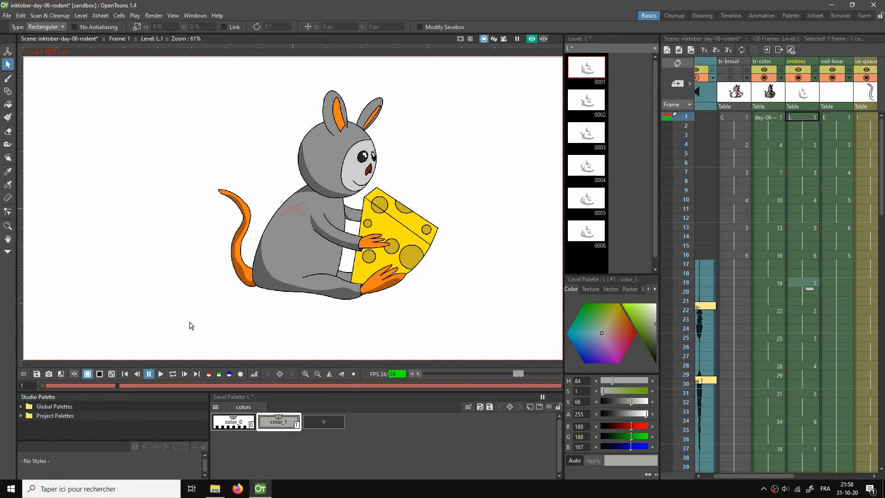
{"action": "key", "text": "p"}
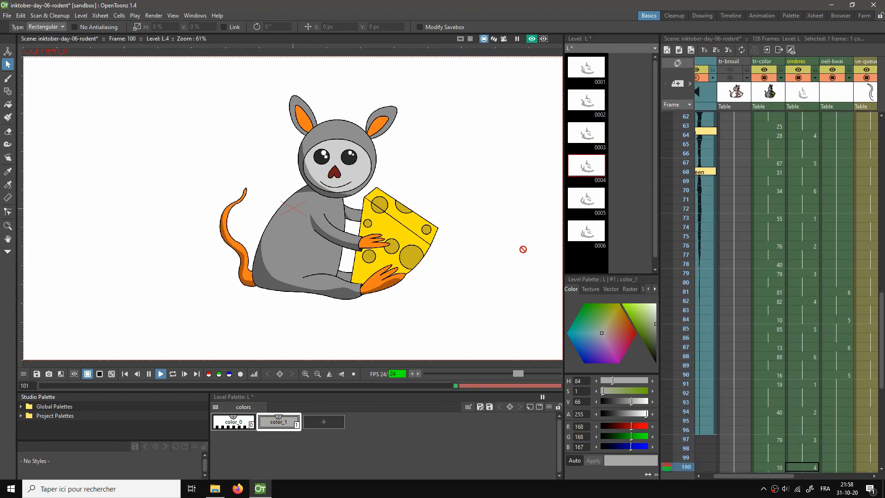
Step: Set the system speaker volume to 56 and replay the composited animation
{"action": "left_click", "coordinate": [787, 490]}
{"action": "scroll", "coordinate": [779, 402], "scroll_direction": "up", "scroll_amount": 17}
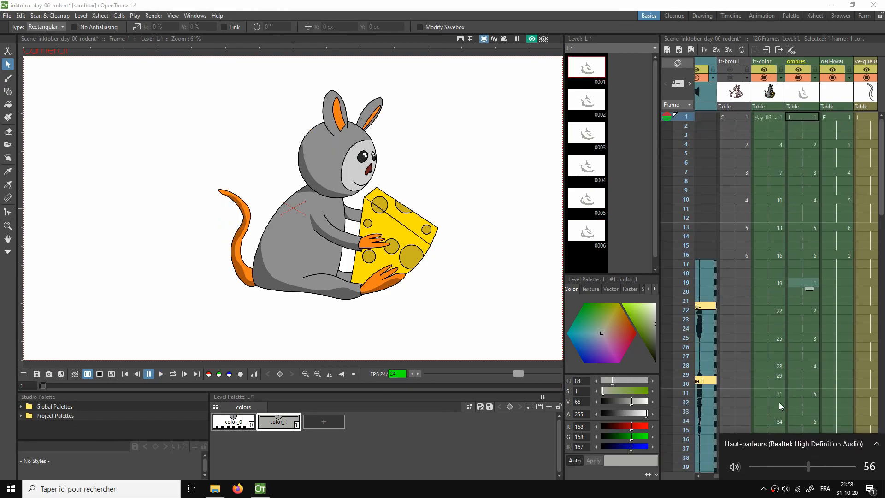
{"action": "left_click", "coordinate": [577, 5]}
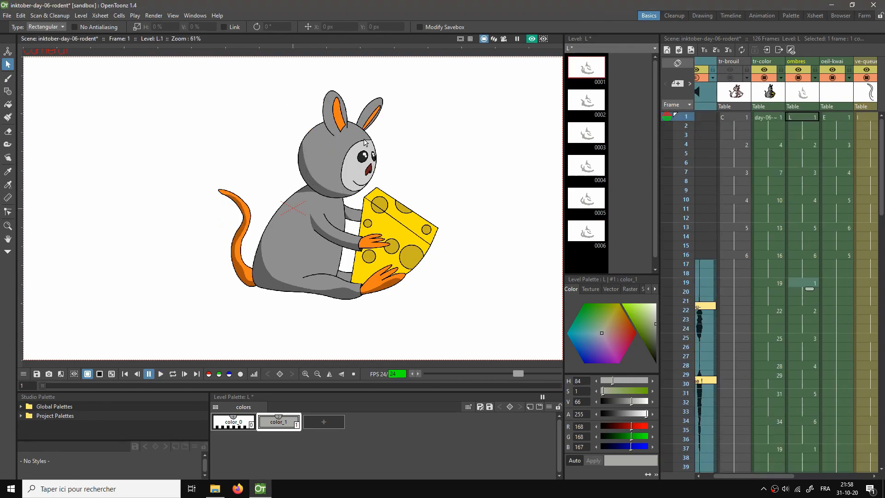
{"action": "key", "text": "p"}
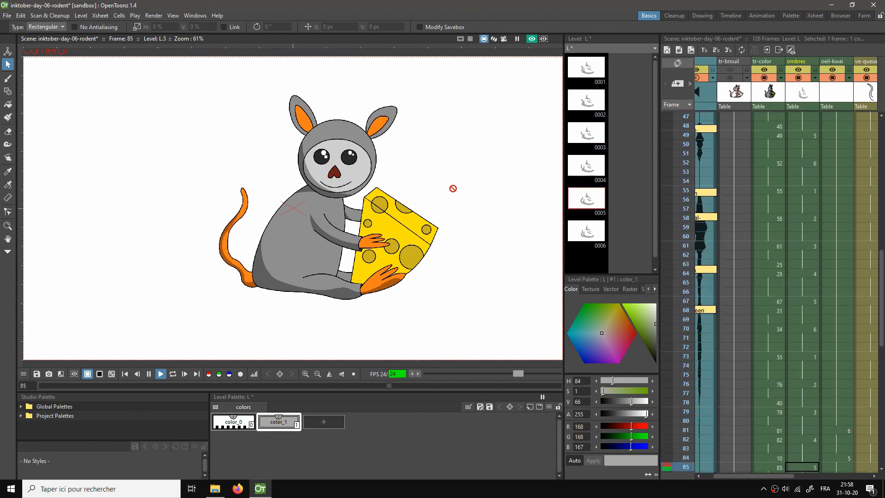
Step: View the composited animation in full screen mode, and return to the normal workspace
{"action": "right_click", "coordinate": [455, 191]}
{"action": "left_click", "coordinate": [461, 195]}
{"action": "right_click", "coordinate": [545, 198]}
{"action": "left_click", "coordinate": [564, 213]}
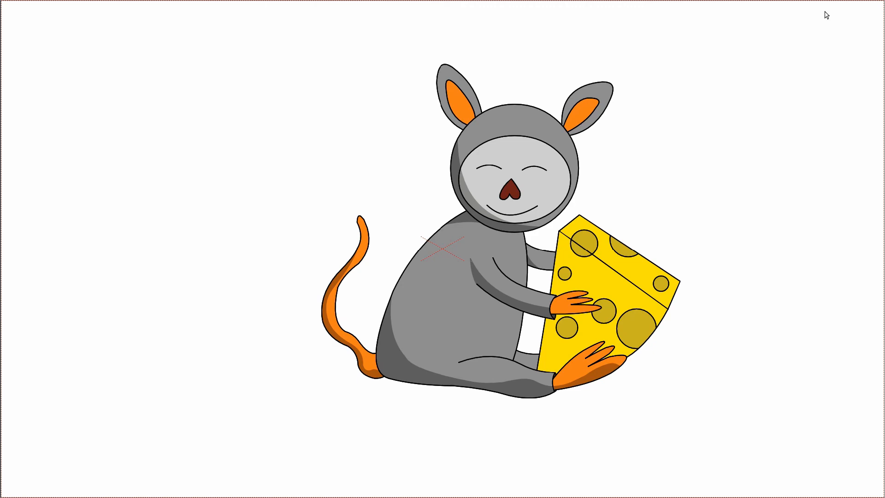
{"action": "key", "text": "alt+f"}
{"action": "right_click", "coordinate": [462, 121]}
{"action": "left_click", "coordinate": [485, 138]}
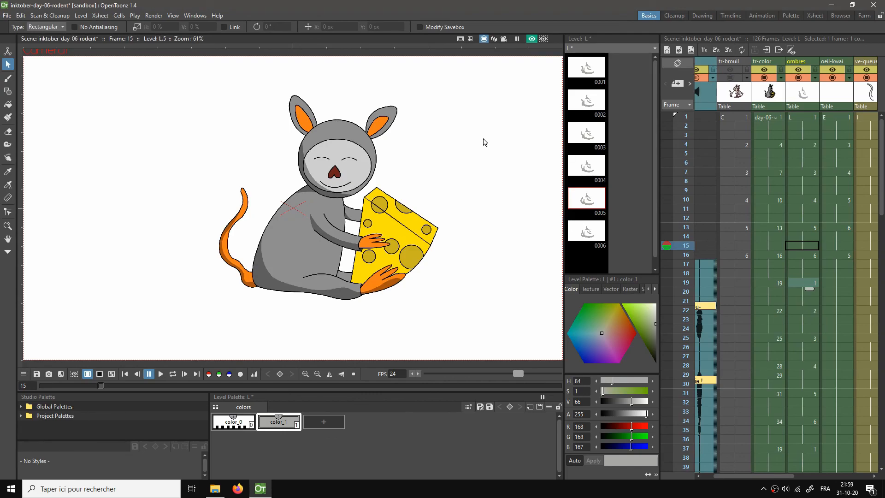
Step: Go to frame 12 of the ombres column, show the viewer in full screen and play the animation
{"action": "left_click", "coordinate": [806, 217]}
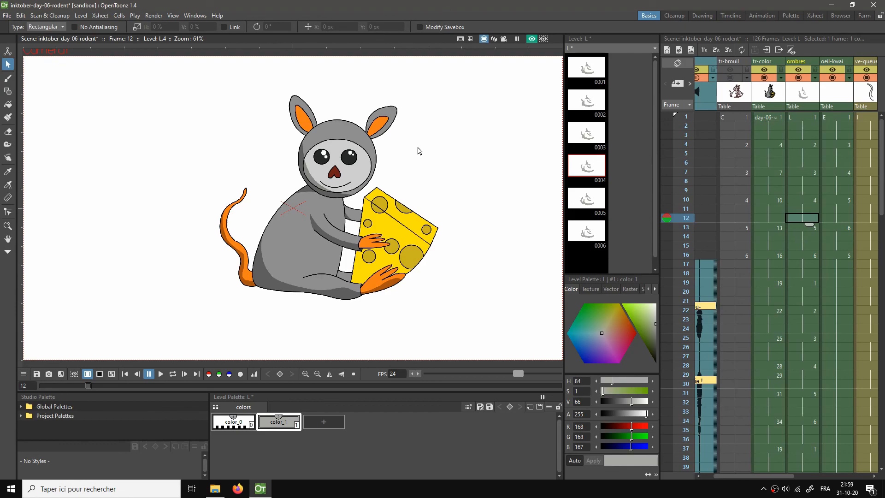
{"action": "right_click", "coordinate": [457, 139]}
{"action": "left_click", "coordinate": [480, 146]}
{"action": "right_click", "coordinate": [587, 218]}
{"action": "left_click", "coordinate": [608, 233]}
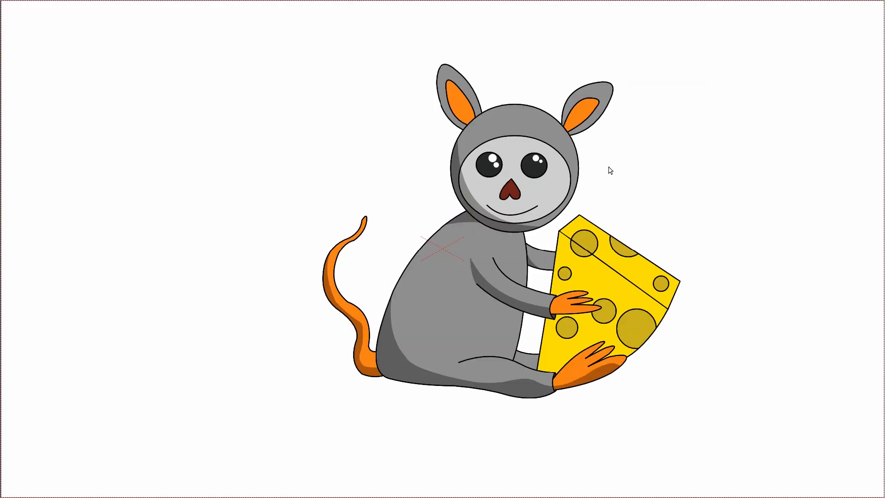
{"action": "key", "text": "p"}
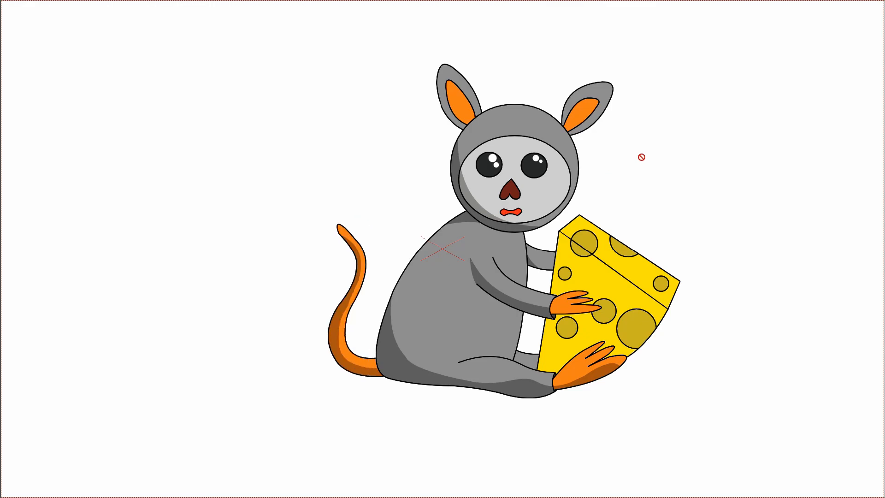